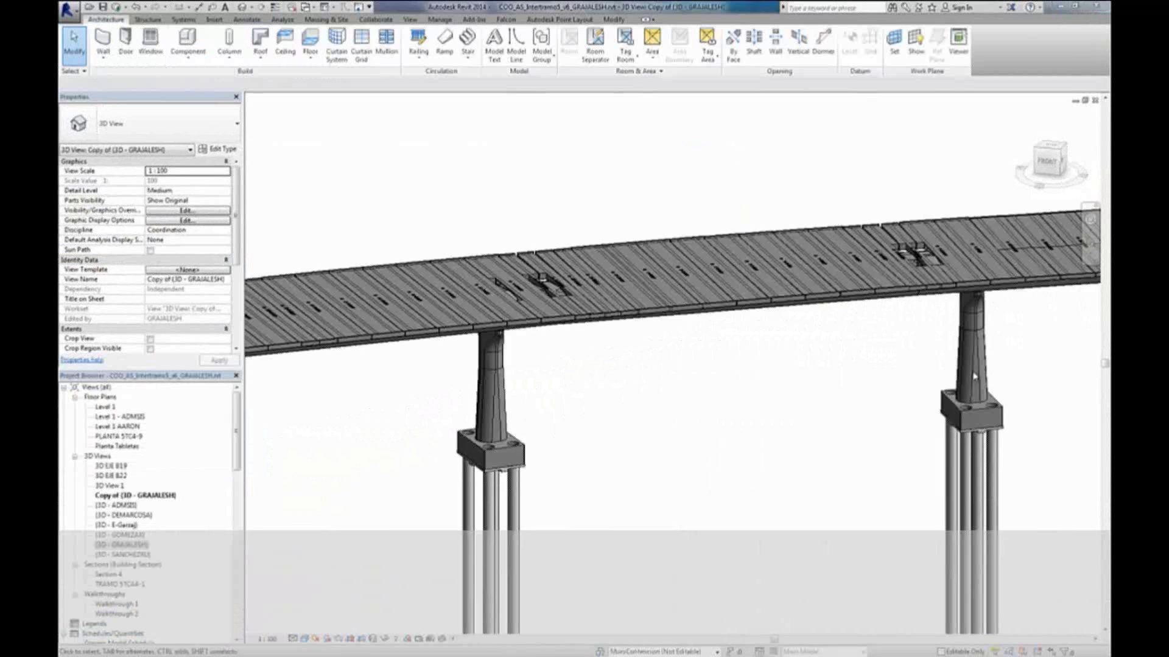
- Examine the bridge model's deck panels and supporting piers along its length in the 3D view
{"action": "scroll", "coordinate": [790, 308], "scroll_direction": "up", "scroll_amount": 5}
{"action": "middle_click_drag", "start_coordinate": [790, 308], "coordinate": [411, 563], "text": "shift"}
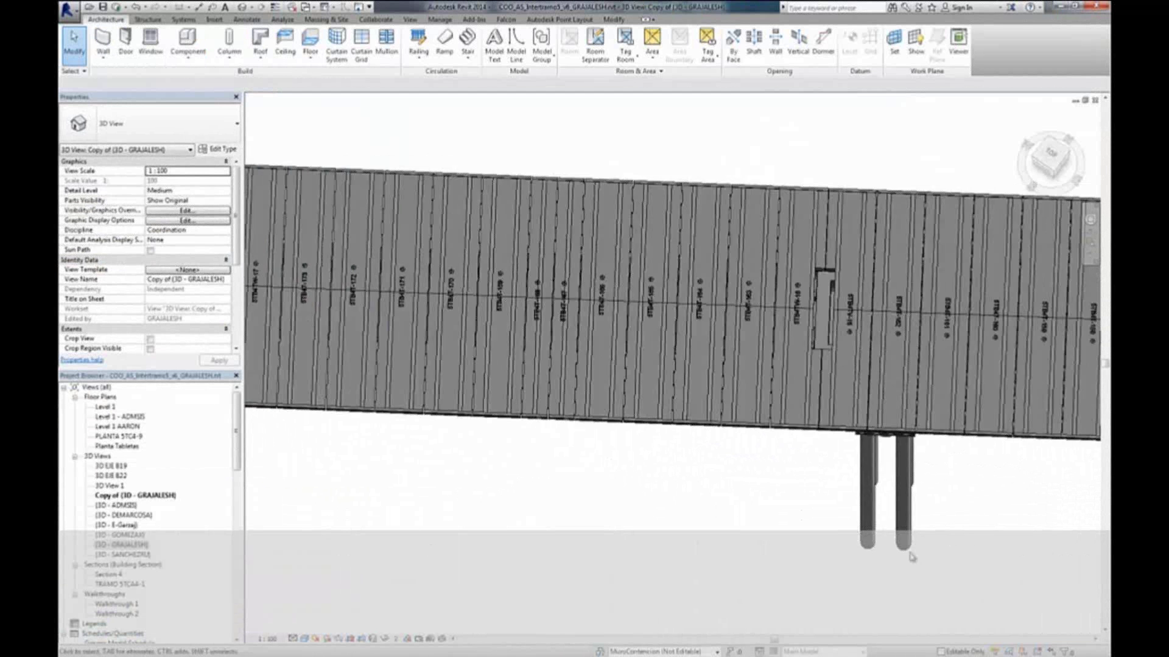
{"action": "middle_click_drag", "start_coordinate": [650, 426], "coordinate": [431, 429]}
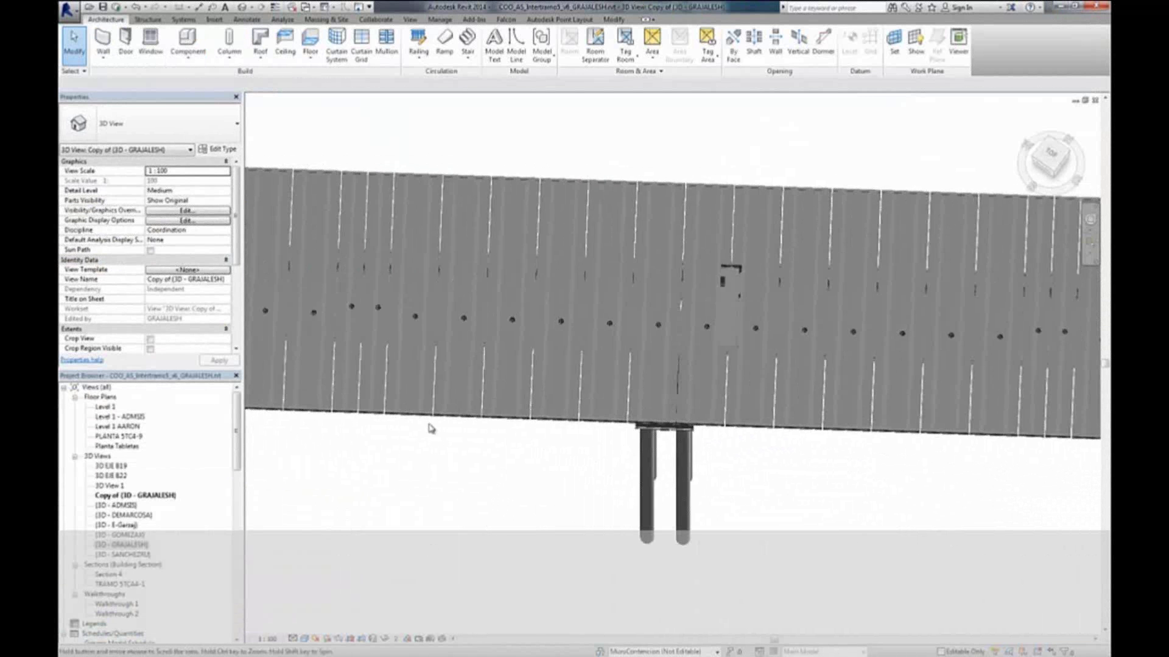
{"action": "middle_click_drag", "start_coordinate": [1033, 509], "coordinate": [465, 450]}
{"action": "scroll", "coordinate": [823, 402], "scroll_direction": "down", "scroll_amount": 1}
{"action": "scroll", "coordinate": [823, 402], "scroll_direction": "down", "scroll_amount": 3}
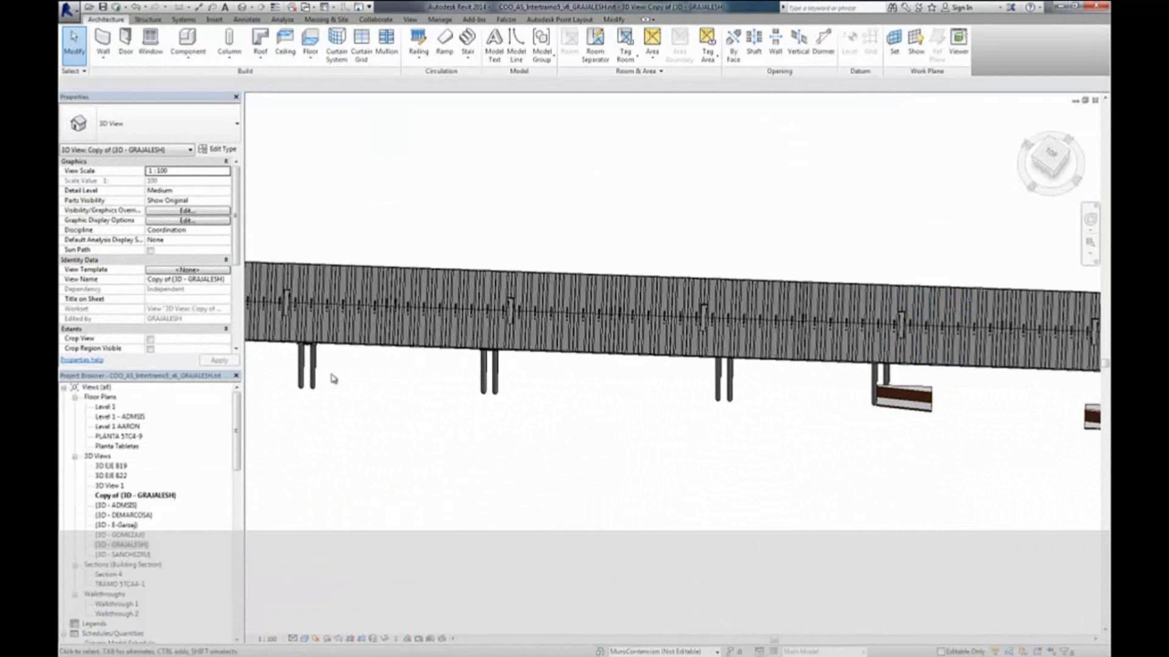
{"action": "middle_click_drag", "start_coordinate": [1056, 478], "coordinate": [270, 406]}
{"action": "scroll", "coordinate": [727, 352], "scroll_direction": "up", "scroll_amount": 4}
- Select the STB6TE-31 deck panel and inspect it in relation to the neighbouring piers and deck sections
{"action": "left_click", "coordinate": [727, 352]}
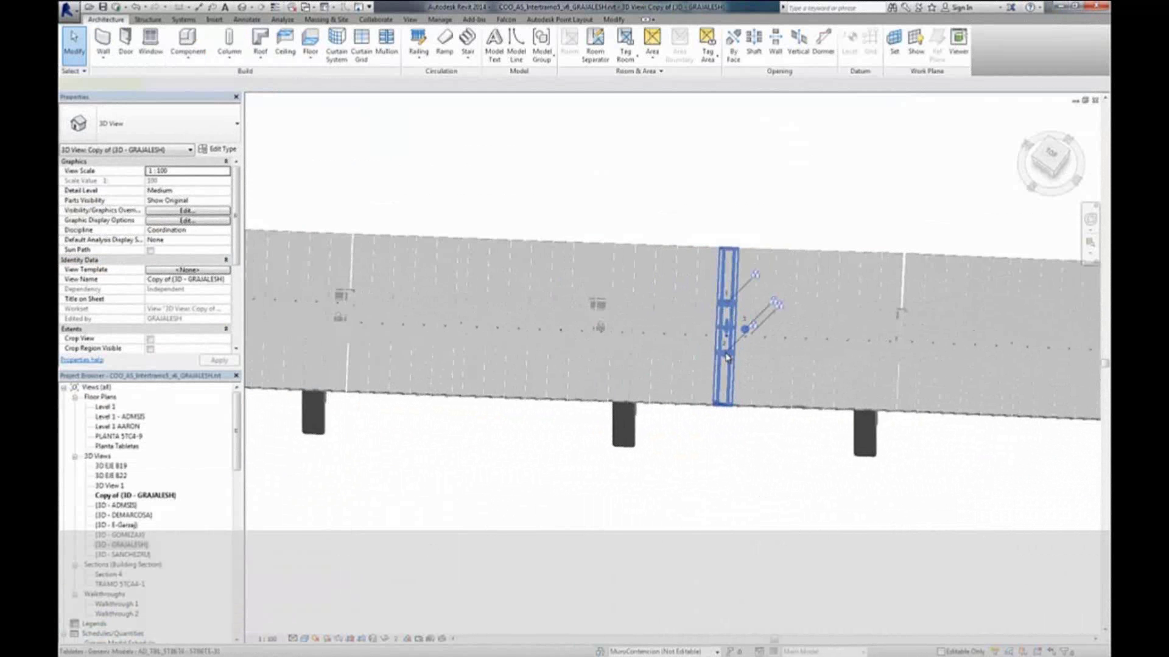
{"action": "middle_click_drag", "start_coordinate": [760, 469], "coordinate": [693, 458], "text": "shift"}
{"action": "middle_click_drag", "start_coordinate": [589, 475], "coordinate": [869, 243]}
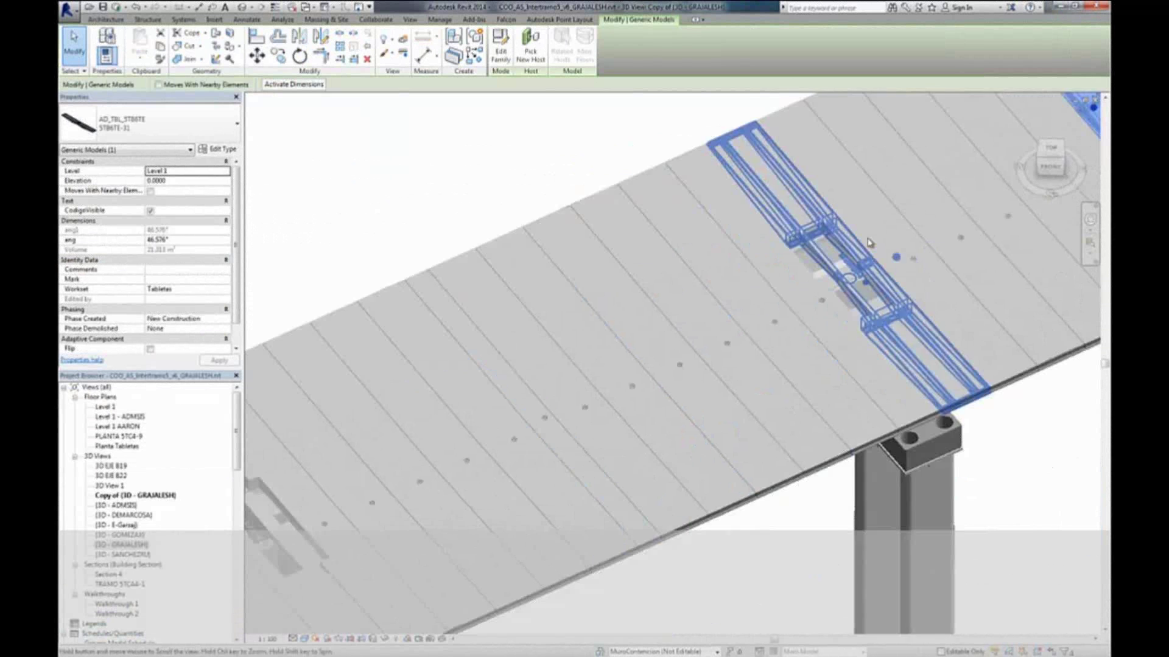
{"action": "scroll", "coordinate": [870, 242], "scroll_direction": "down", "scroll_amount": 5}
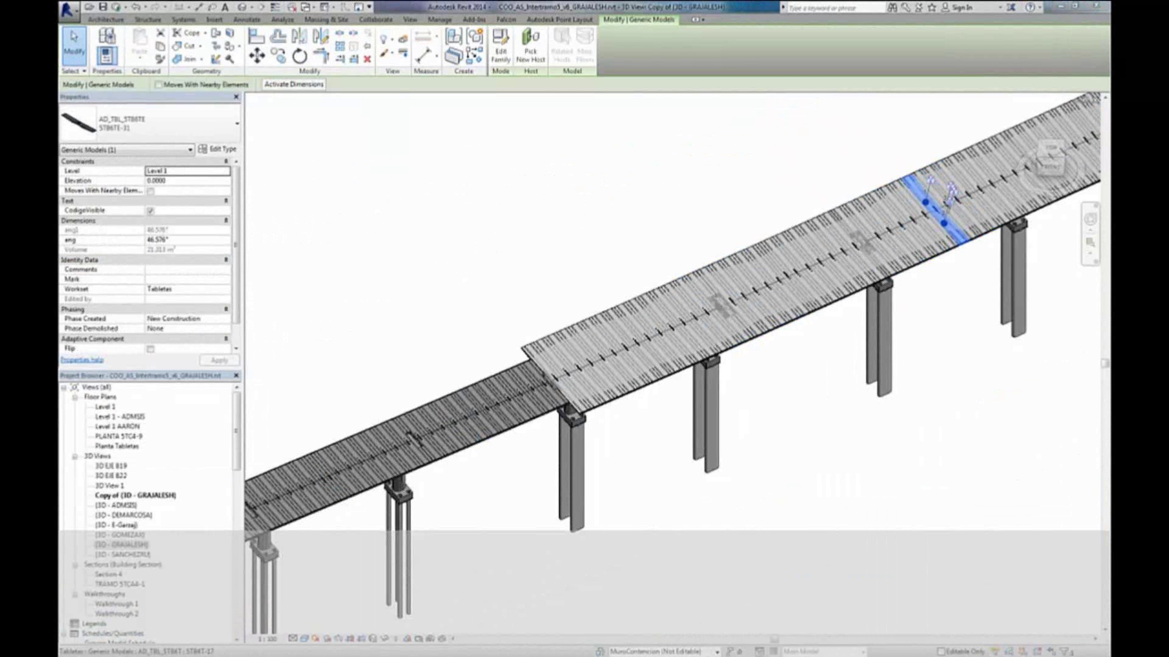
{"action": "mouse_move", "coordinate": [595, 543]}
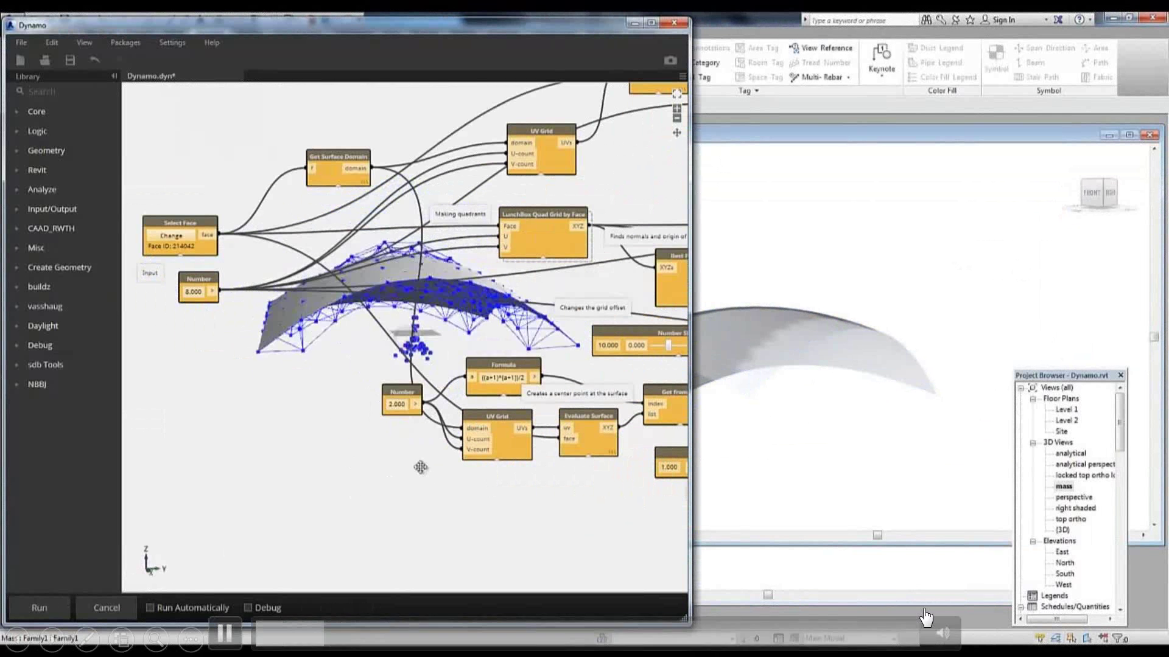
- Adjust the number sliders in Dynamo to a grid offset of 22.523 and a grid amplitude of 1.441
{"action": "mouse_move", "coordinate": [943, 634]}
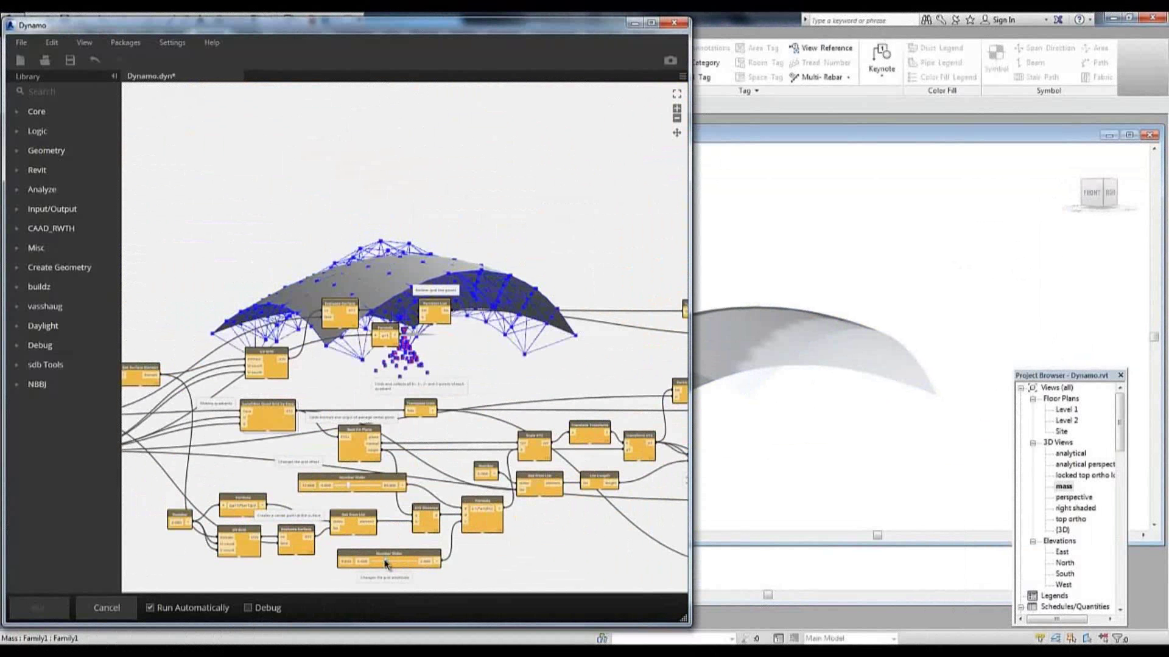
{"action": "left_click_drag", "start_coordinate": [385, 564], "coordinate": [413, 562]}
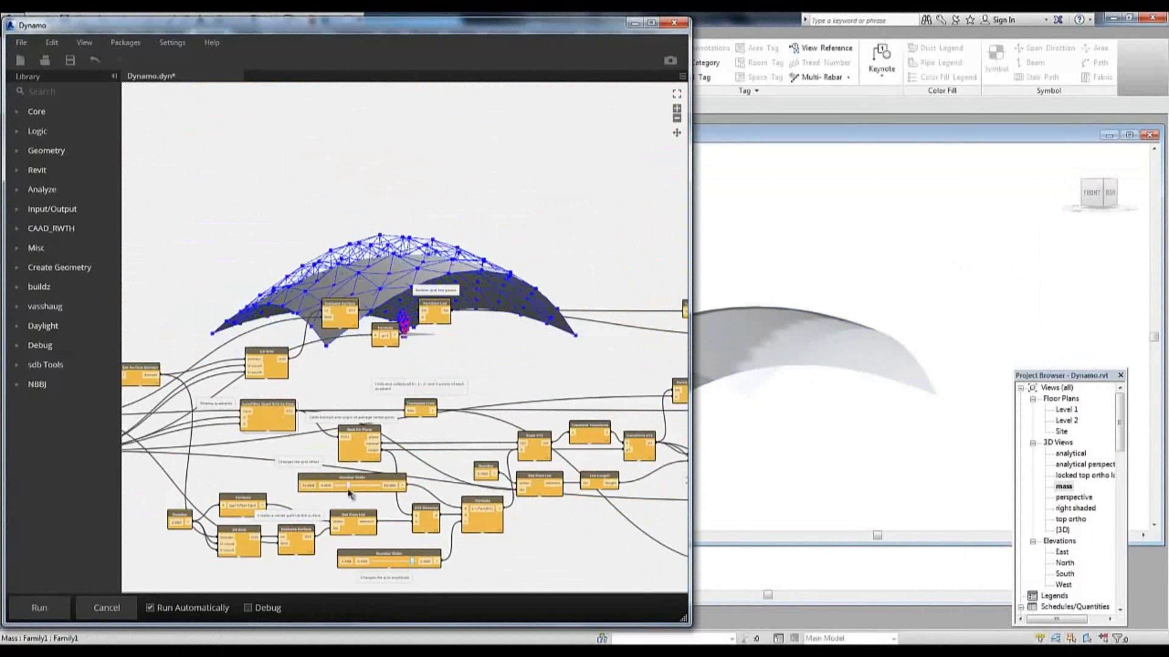
{"action": "left_click_drag", "start_coordinate": [350, 495], "coordinate": [362, 492]}
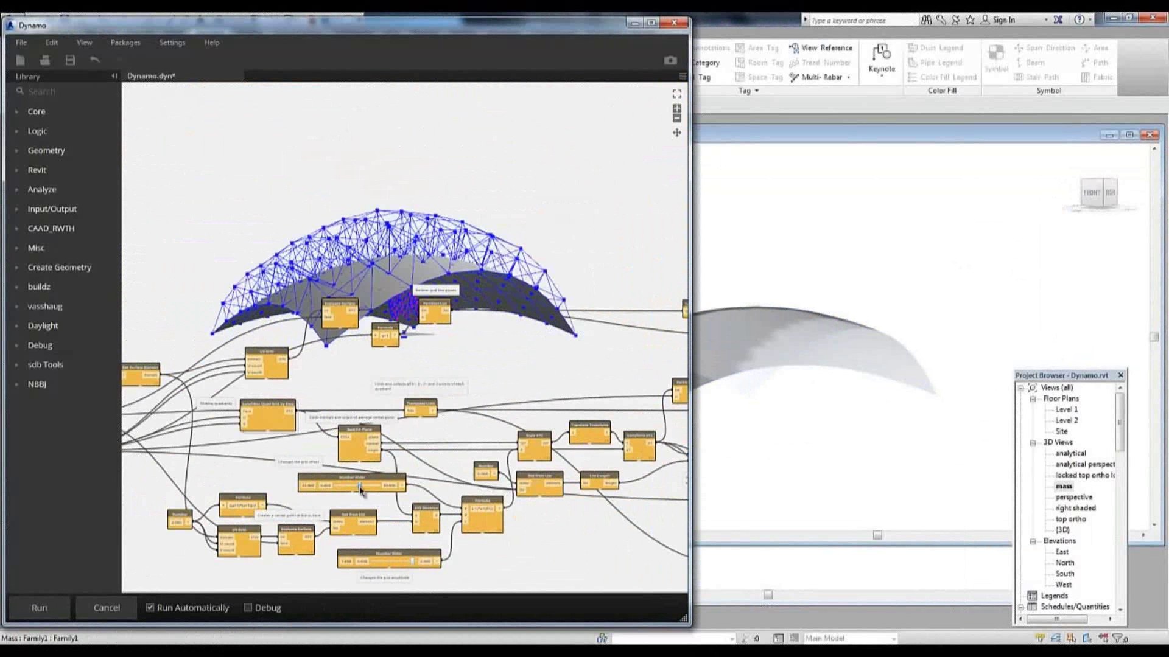
{"action": "left_click_drag", "start_coordinate": [414, 563], "coordinate": [405, 563]}
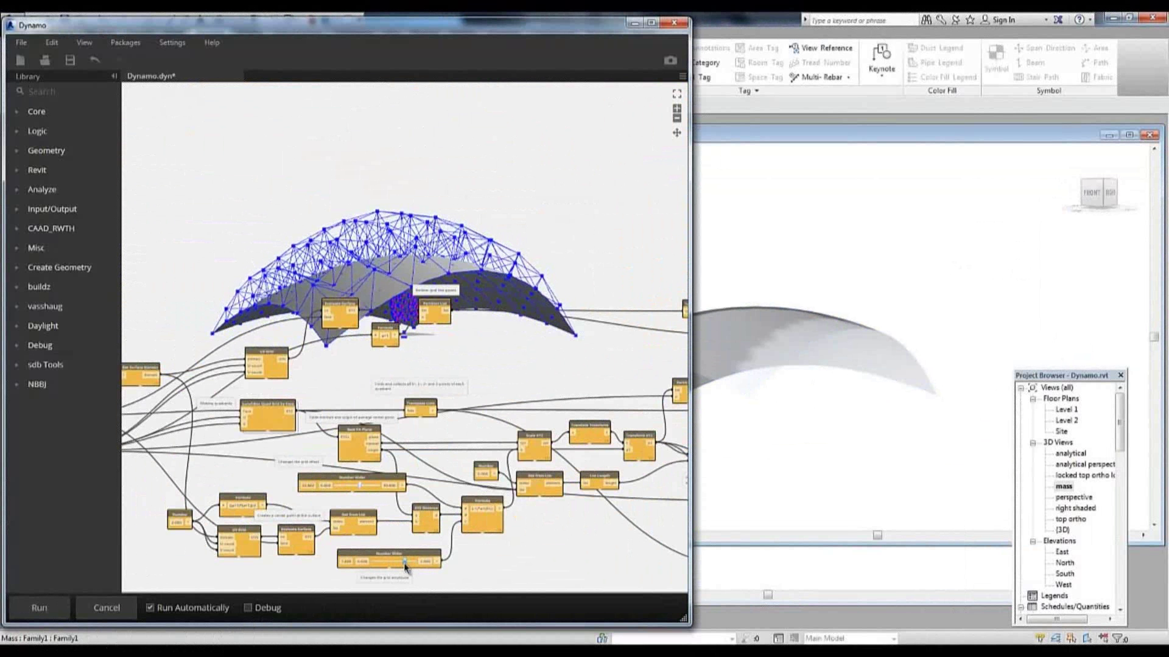
- Set the grid offset slider to 18 and the grid amplitude slider to 1.8
{"action": "scroll", "coordinate": [389, 538], "scroll_direction": "up", "scroll_amount": 5}
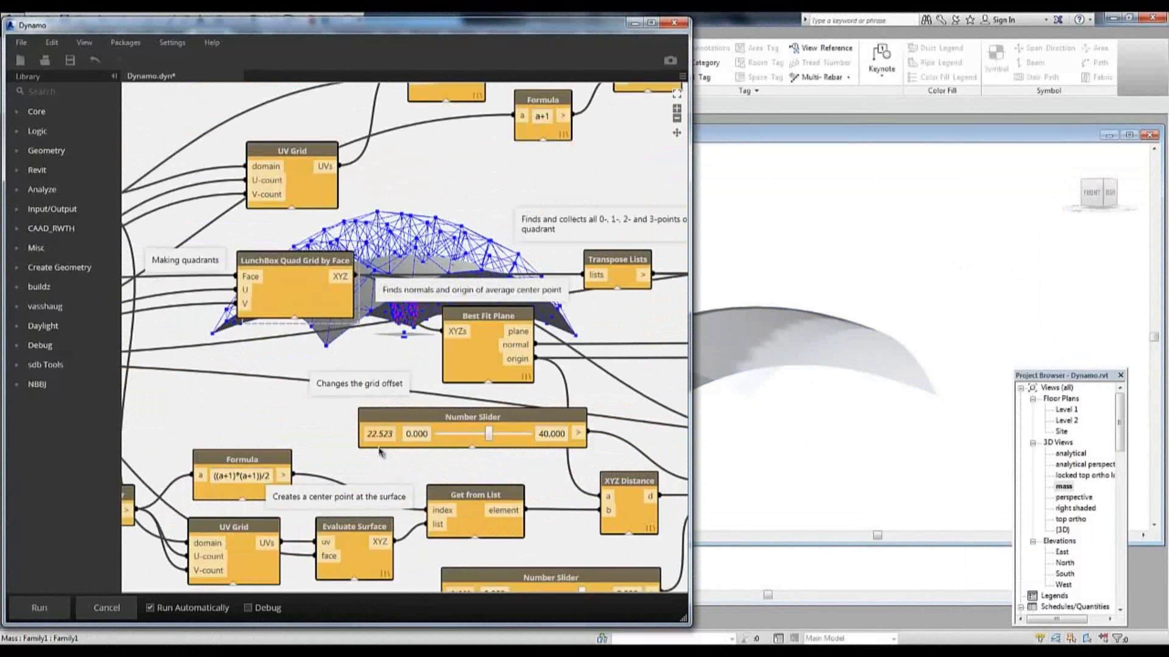
{"action": "left_click", "coordinate": [385, 475]}
{"action": "middle_click_drag", "start_coordinate": [386, 475], "coordinate": [289, 325]}
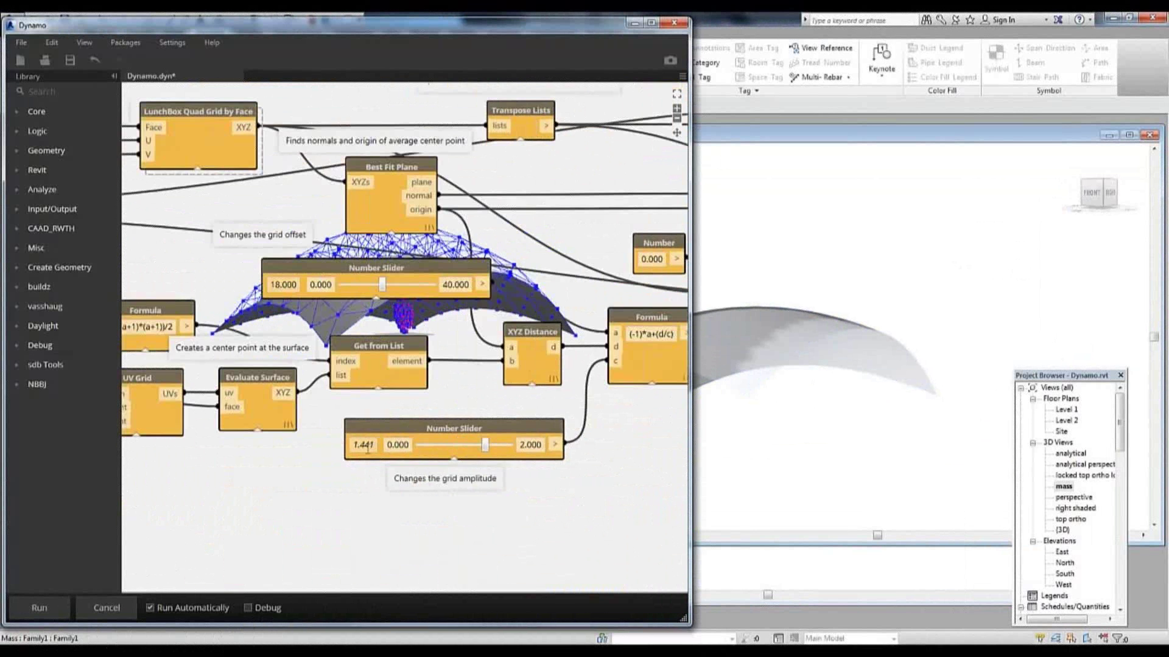
{"action": "left_click", "coordinate": [364, 445]}
{"action": "type", "text": "1.8"}
{"action": "left_click", "coordinate": [288, 518]}
{"action": "scroll", "coordinate": [365, 531], "scroll_direction": "down", "scroll_amount": 3}
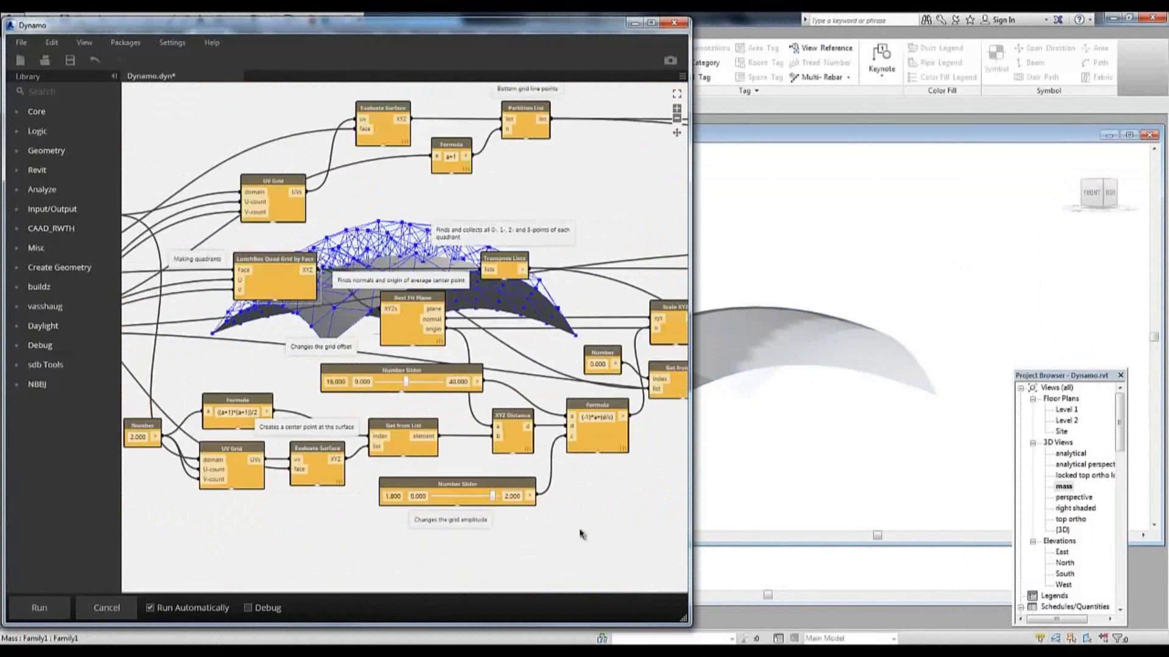
- Connect the point list to the Adaptive Component by XYZs node that uses the 5pt AC family type
{"action": "middle_click_drag", "start_coordinate": [579, 532], "coordinate": [198, 286]}
{"action": "scroll", "coordinate": [201, 283], "scroll_direction": "up", "scroll_amount": 3}
{"action": "left_click_drag", "start_coordinate": [498, 303], "coordinate": [493, 436]}
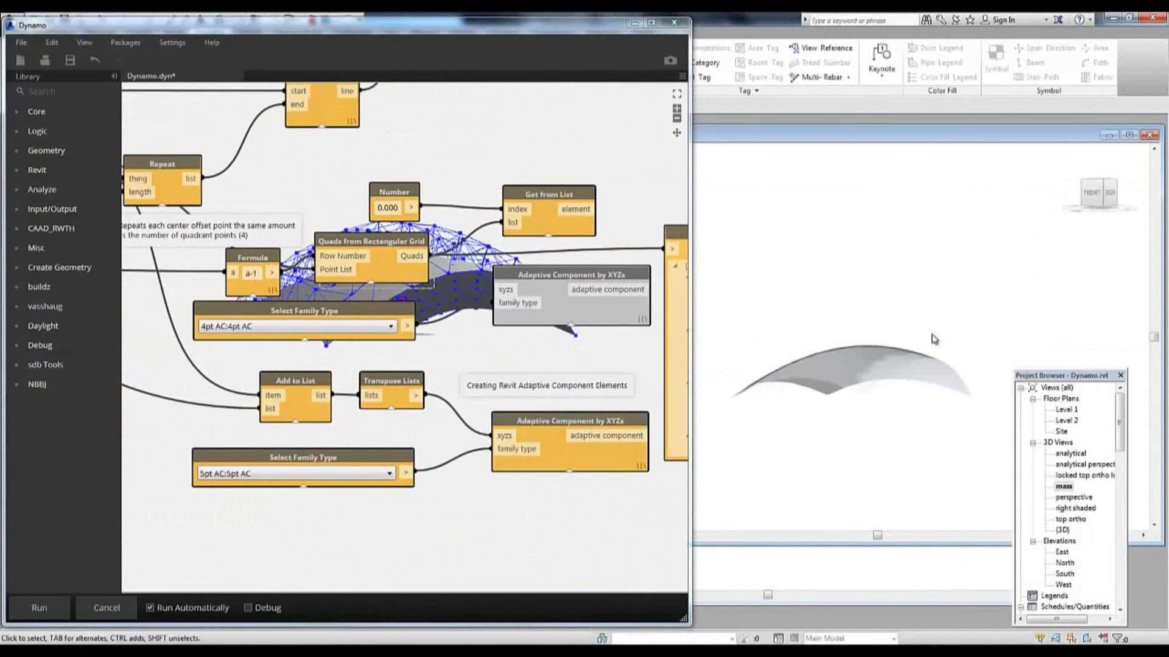
- Switch to Revit, minimize Dynamo and examine the generated adaptive component structure in the {3D} view
{"action": "middle_click_drag", "start_coordinate": [773, 523], "coordinate": [890, 518]}
{"action": "scroll", "coordinate": [888, 508], "scroll_direction": "down", "scroll_amount": 2}
{"action": "left_click_drag", "start_coordinate": [1091, 381], "coordinate": [1112, 381]}
{"action": "left_click_drag", "start_coordinate": [928, 186], "coordinate": [999, 159]}
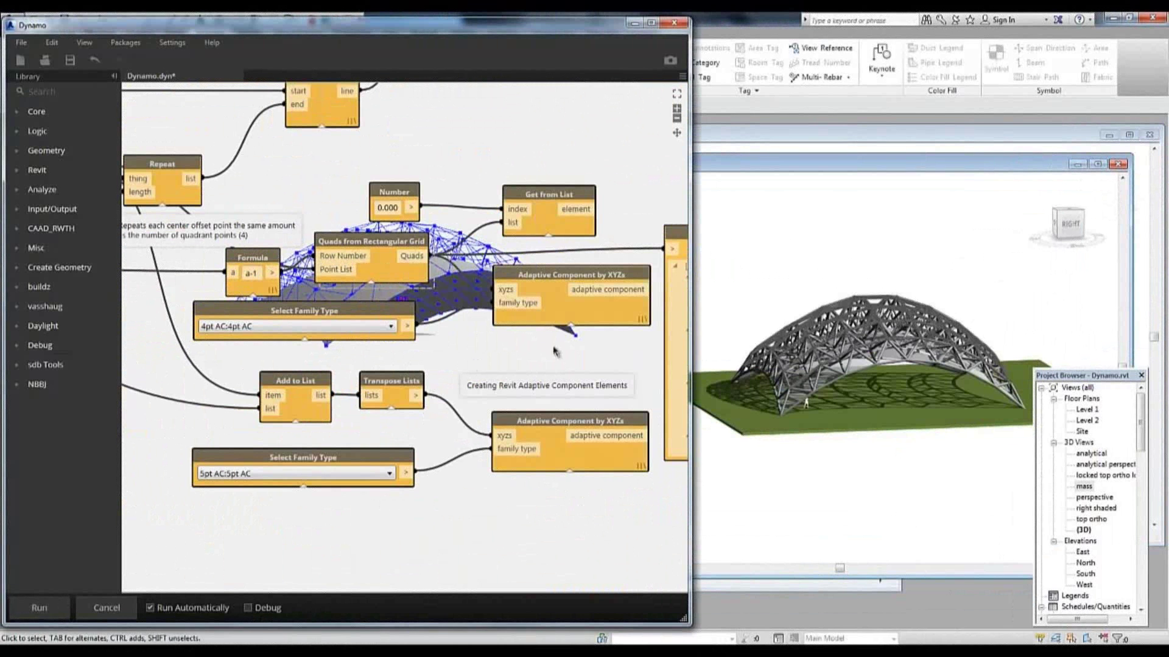
{"action": "left_click", "coordinate": [634, 26]}
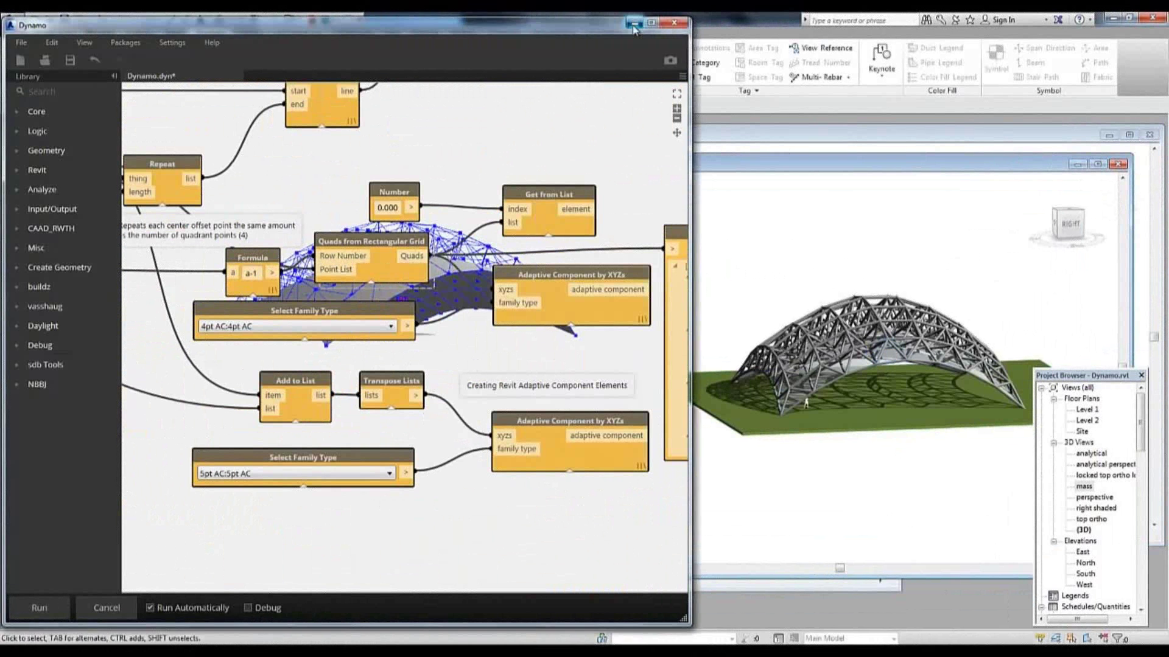
{"action": "left_click", "coordinate": [634, 26]}
{"action": "middle_click_drag", "start_coordinate": [682, 426], "coordinate": [801, 463], "text": "shift"}
- Bring up the analytical 3D view and orbit the mass surface to its right side
{"action": "key", "text": "ctrl+Tab"}
{"action": "left_click", "coordinate": [276, 256]}
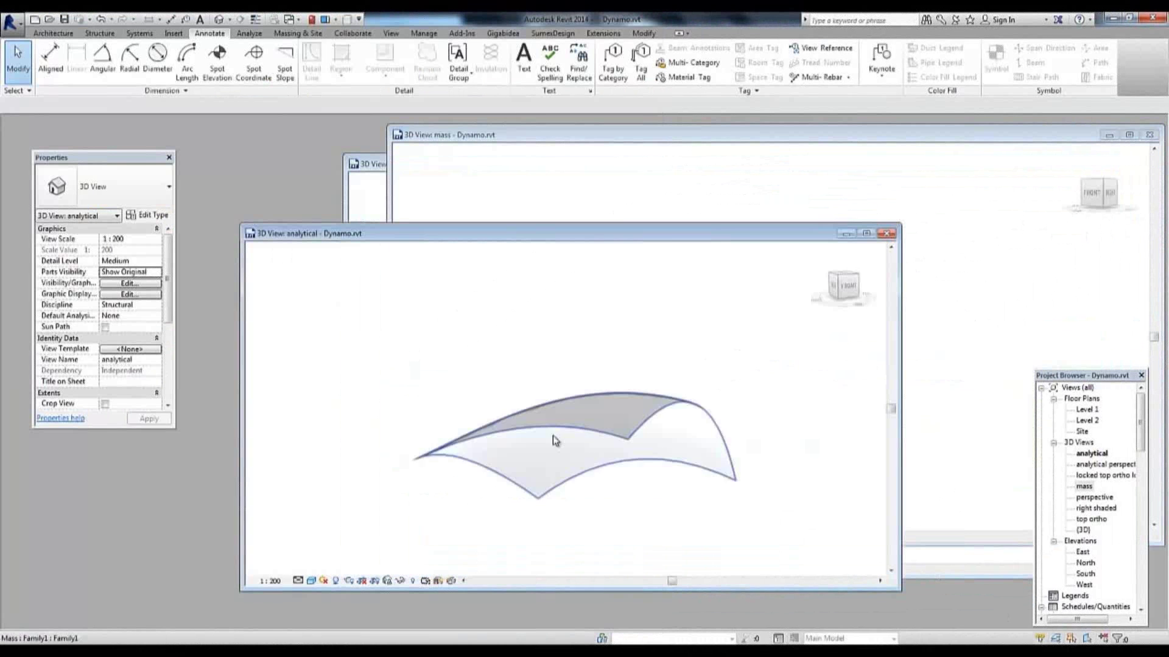
{"action": "middle_click_drag", "start_coordinate": [554, 438], "coordinate": [350, 405], "text": "shift"}
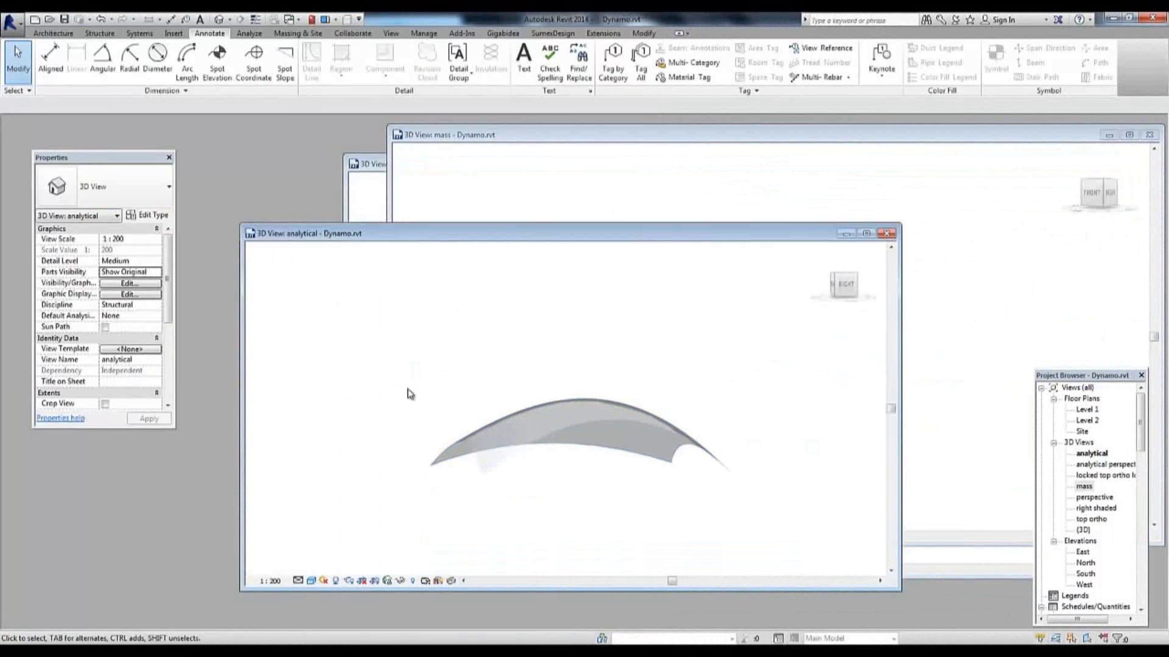
- Add the text note "adaptive components = no analytical model?" and move it directly beneath the mass surface
{"action": "key", "text": "t"}
{"action": "key", "text": "x"}
{"action": "left_click", "coordinate": [531, 470]}
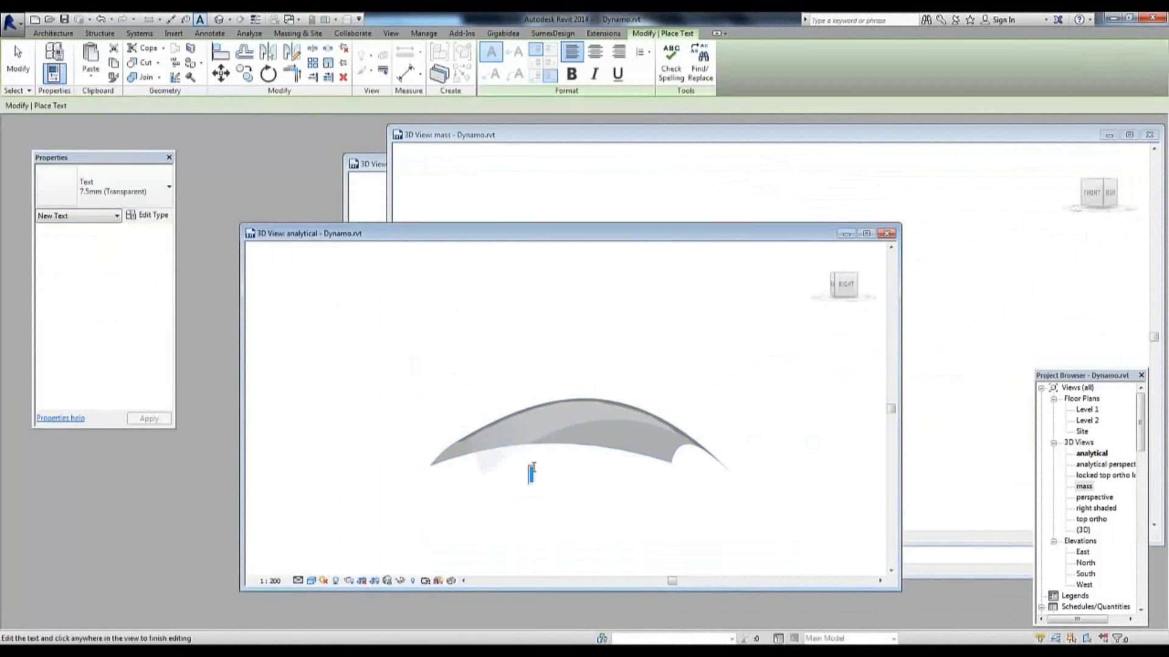
{"action": "type", "text": "adaptive components = no analytical model?"}
{"action": "left_click", "coordinate": [616, 490]}
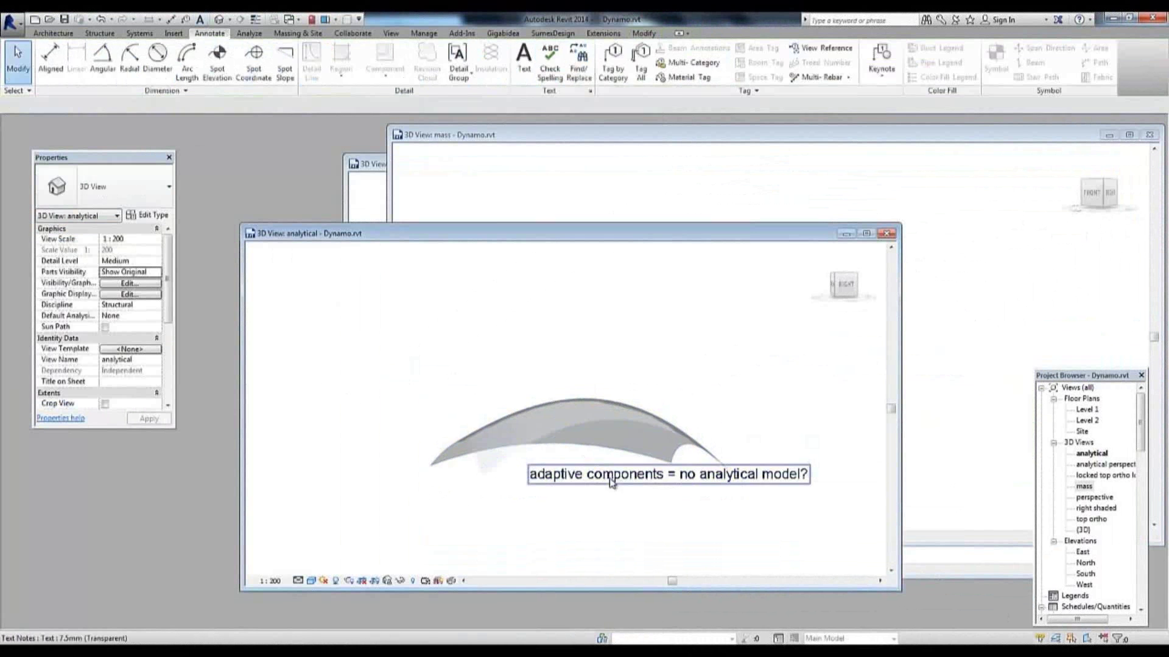
{"action": "left_click_drag", "start_coordinate": [528, 464], "coordinate": [432, 470]}
{"action": "double_click", "coordinate": [709, 482]}
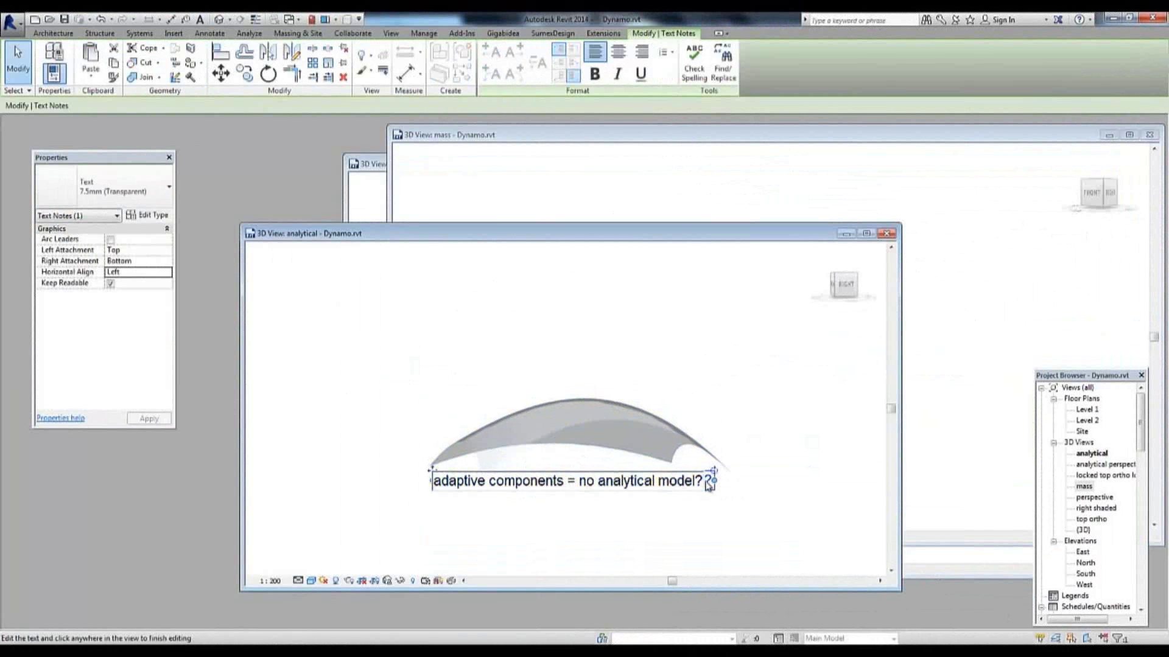
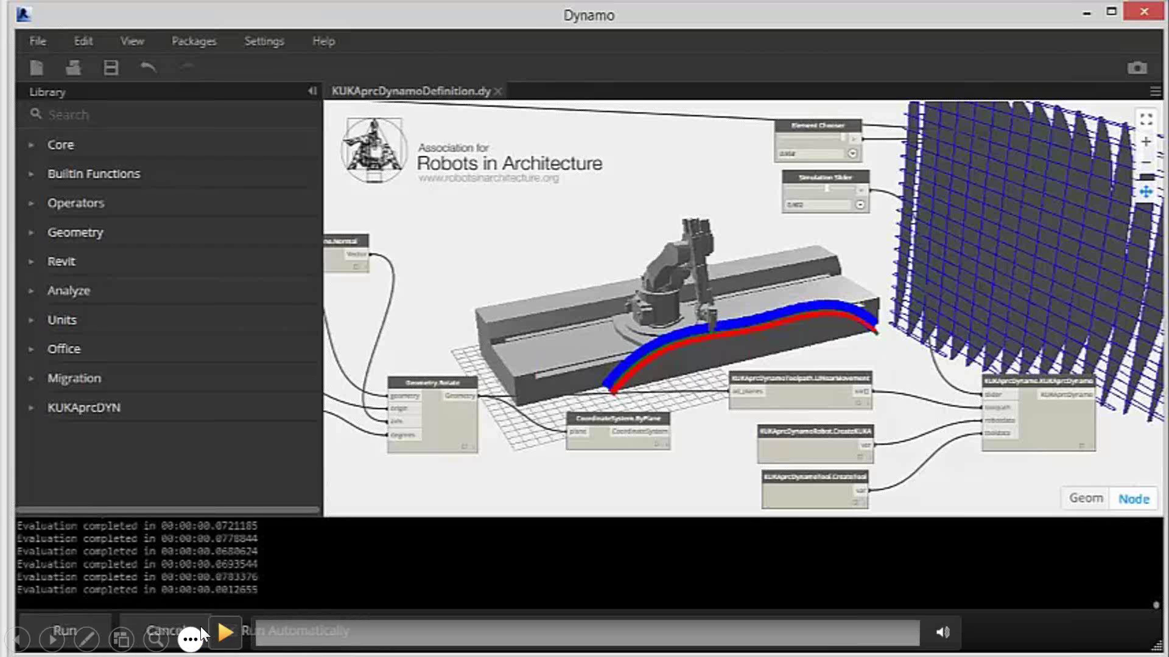
{"action": "left_click", "coordinate": [190, 638]}
{"action": "left_click", "coordinate": [230, 627]}
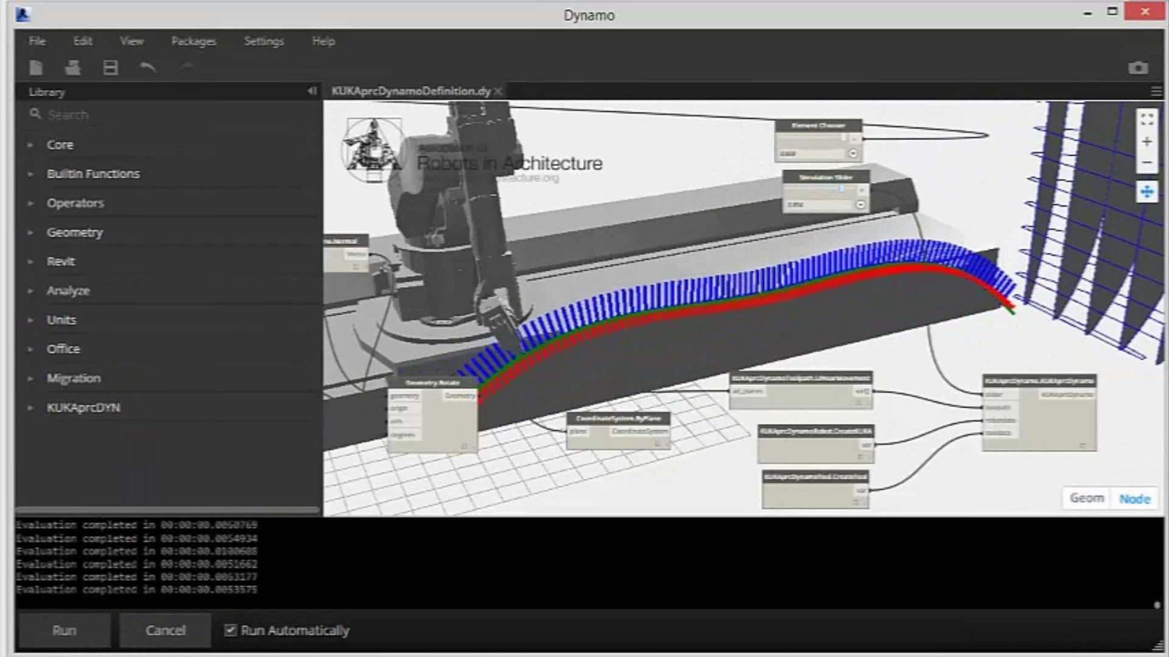
{"action": "key", "text": "ctrl+b"}
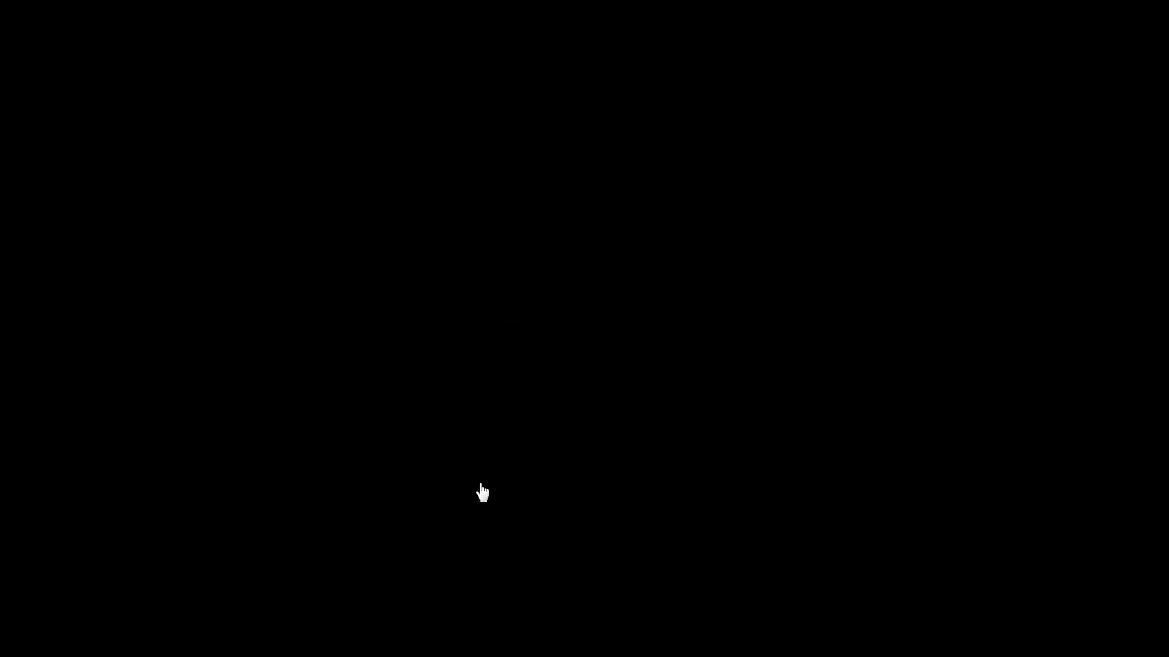
{"action": "key", "text": "Right"}
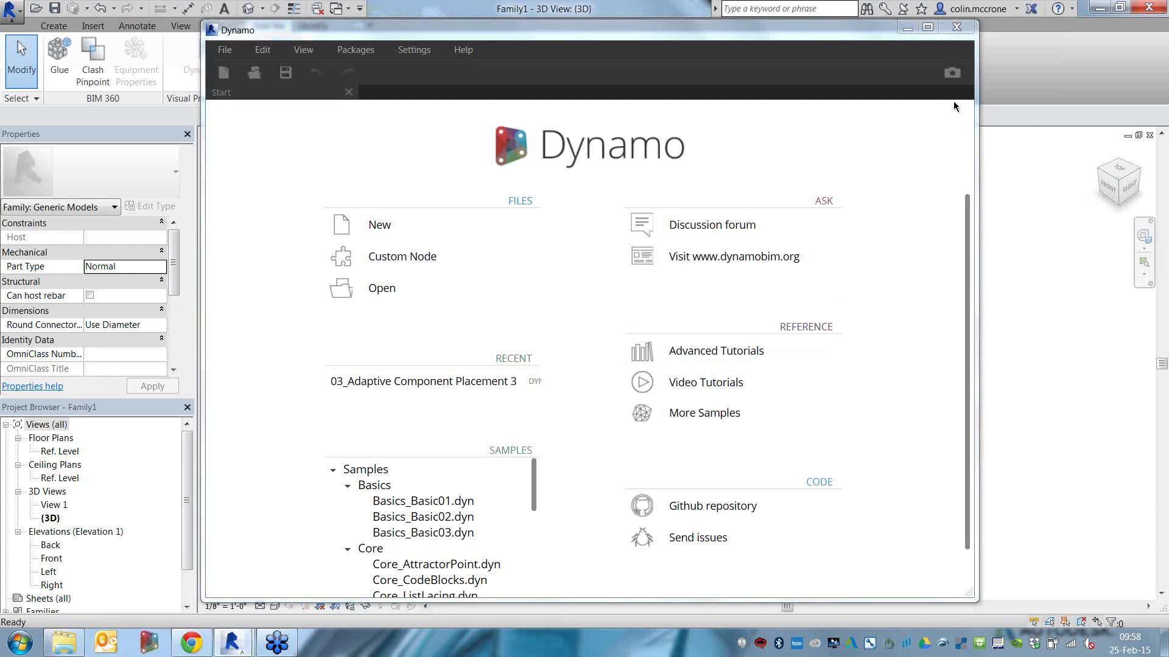
- Maximize the Dynamo window and create a new empty workspace
{"action": "left_click", "coordinate": [849, 29]}
{"action": "left_click_drag", "start_coordinate": [849, 31], "coordinate": [824, 30]}
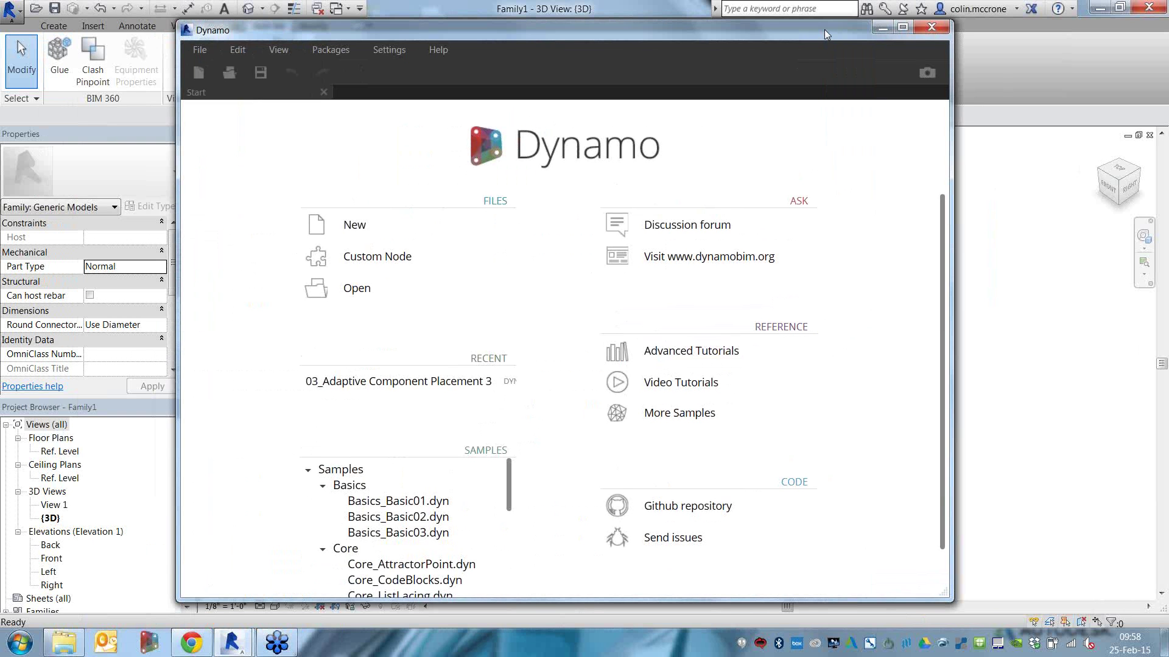
{"action": "left_click_drag", "start_coordinate": [830, 30], "coordinate": [837, 34]}
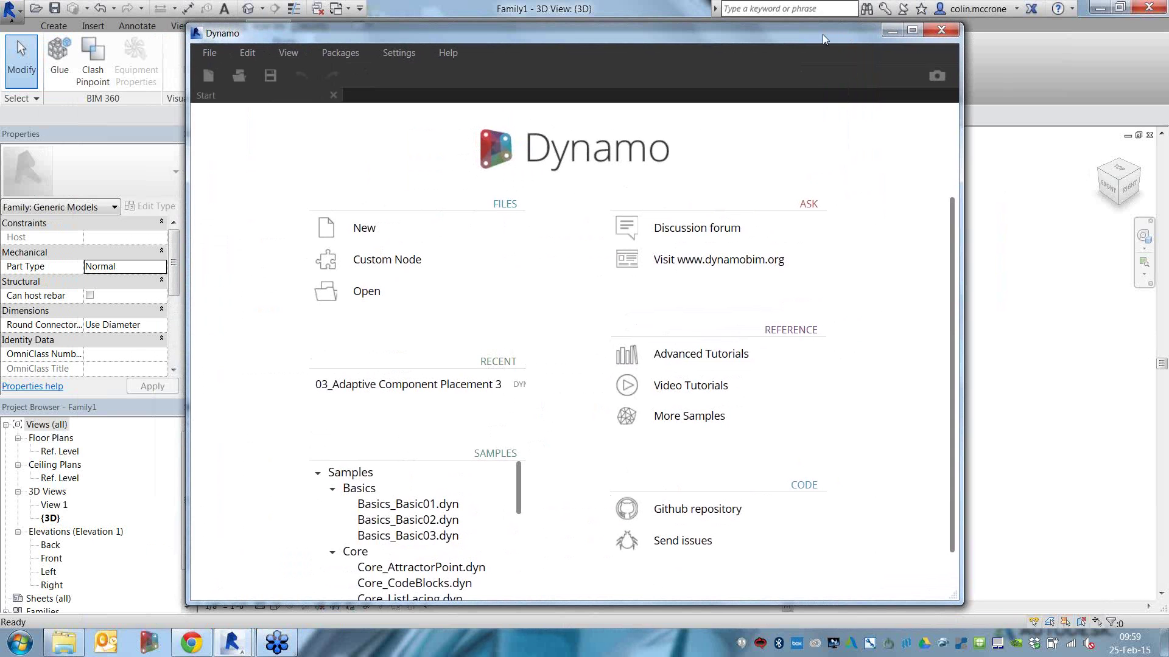
{"action": "double_click", "coordinate": [823, 35]}
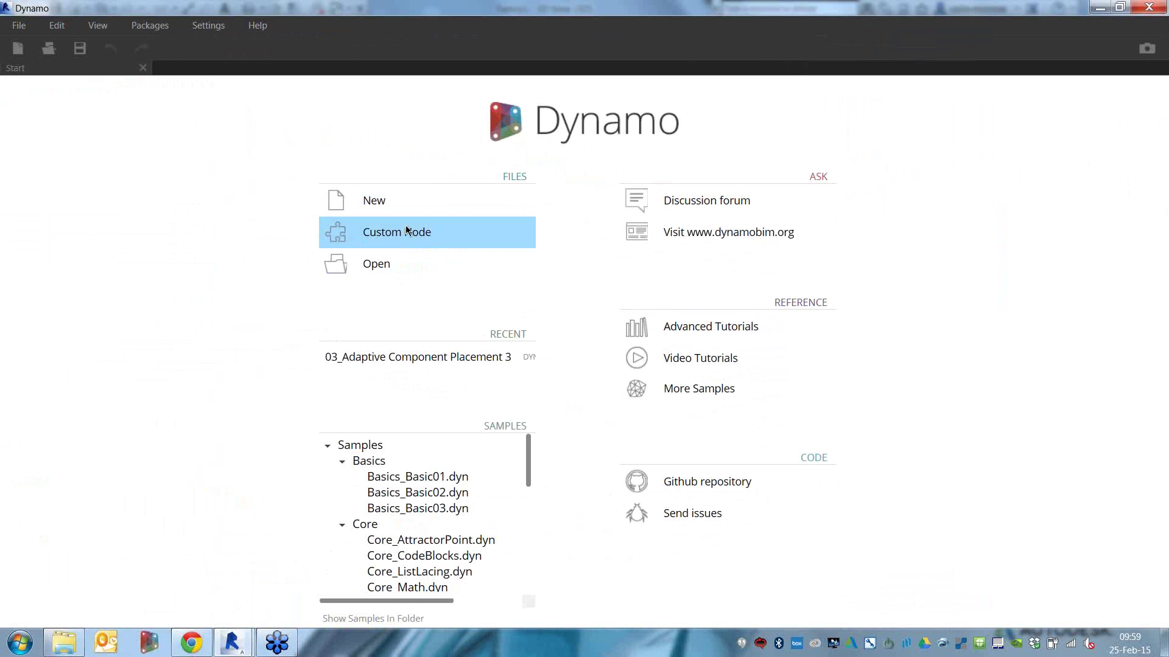
{"action": "left_click", "coordinate": [409, 206]}
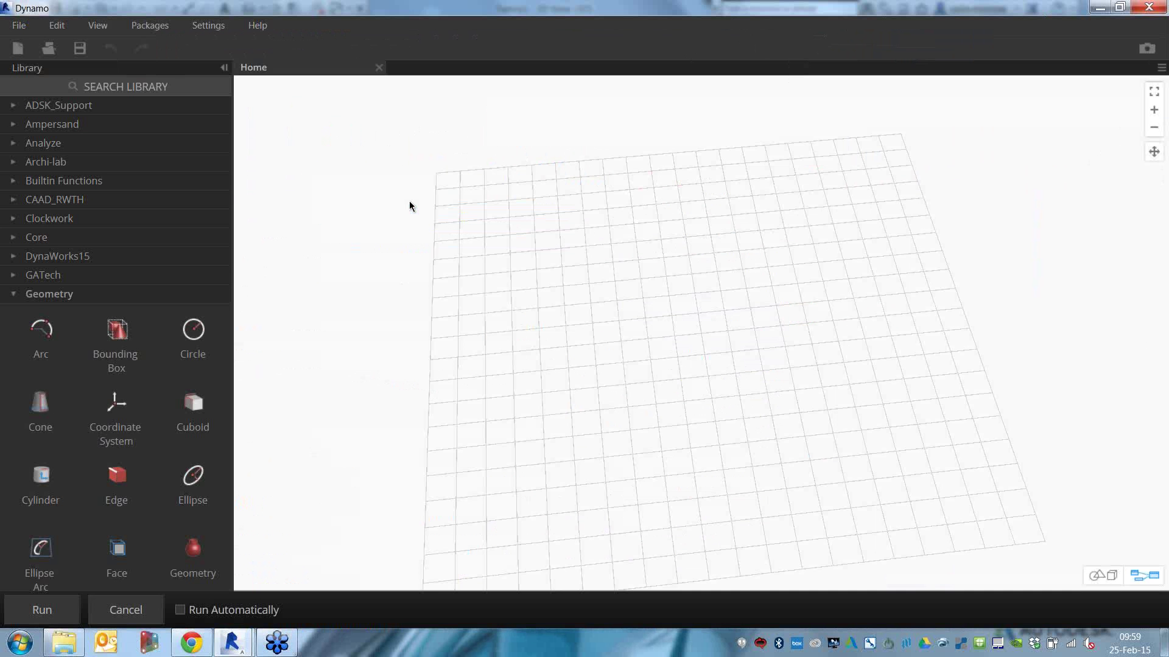
- Browse the Geometry section of the library and expand the Point category to show its creation nodes
{"action": "right_click_drag", "start_coordinate": [550, 351], "coordinate": [586, 93]}
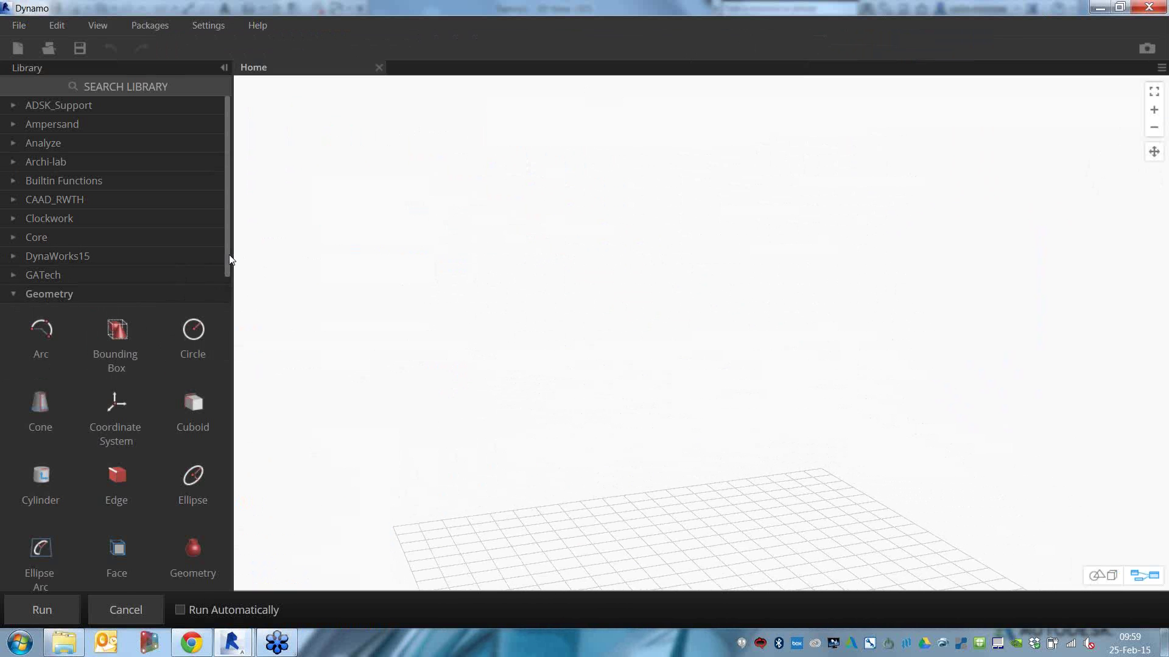
{"action": "left_click_drag", "start_coordinate": [228, 255], "coordinate": [228, 297]}
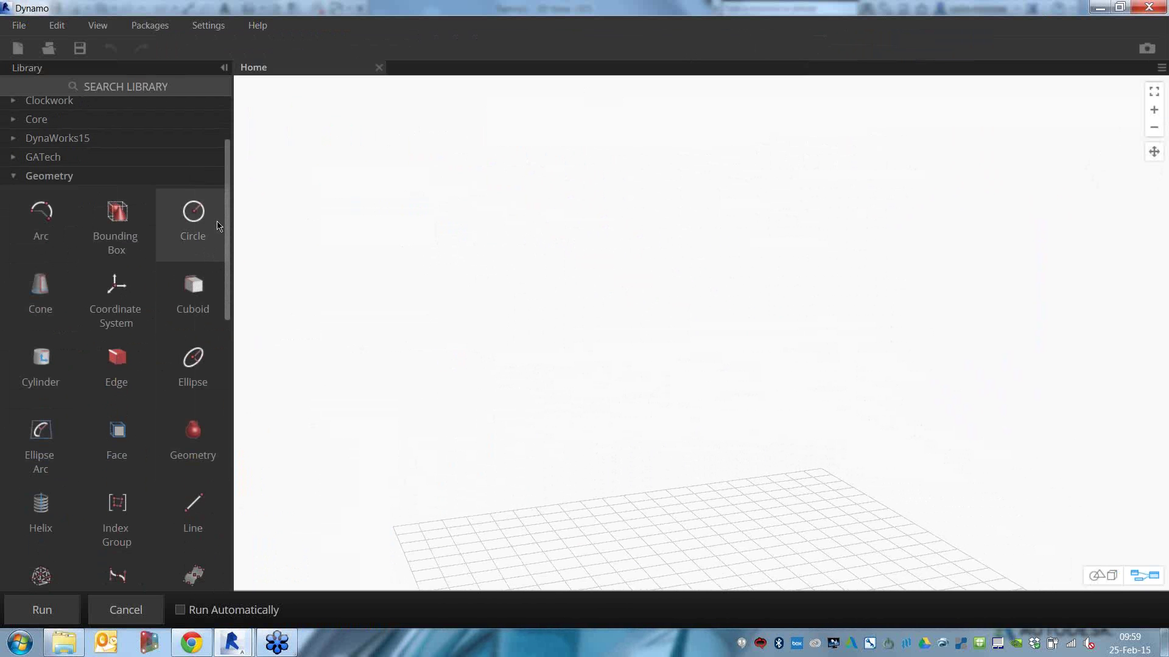
{"action": "left_click_drag", "start_coordinate": [226, 196], "coordinate": [228, 204]}
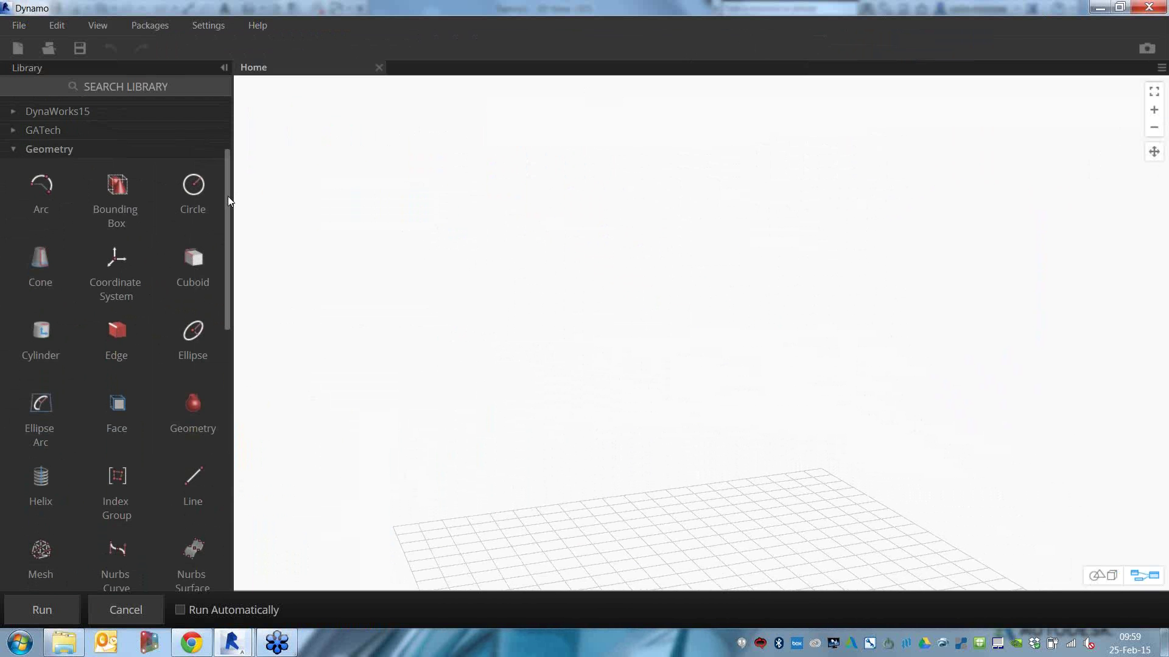
{"action": "left_click_drag", "start_coordinate": [229, 201], "coordinate": [236, 232]}
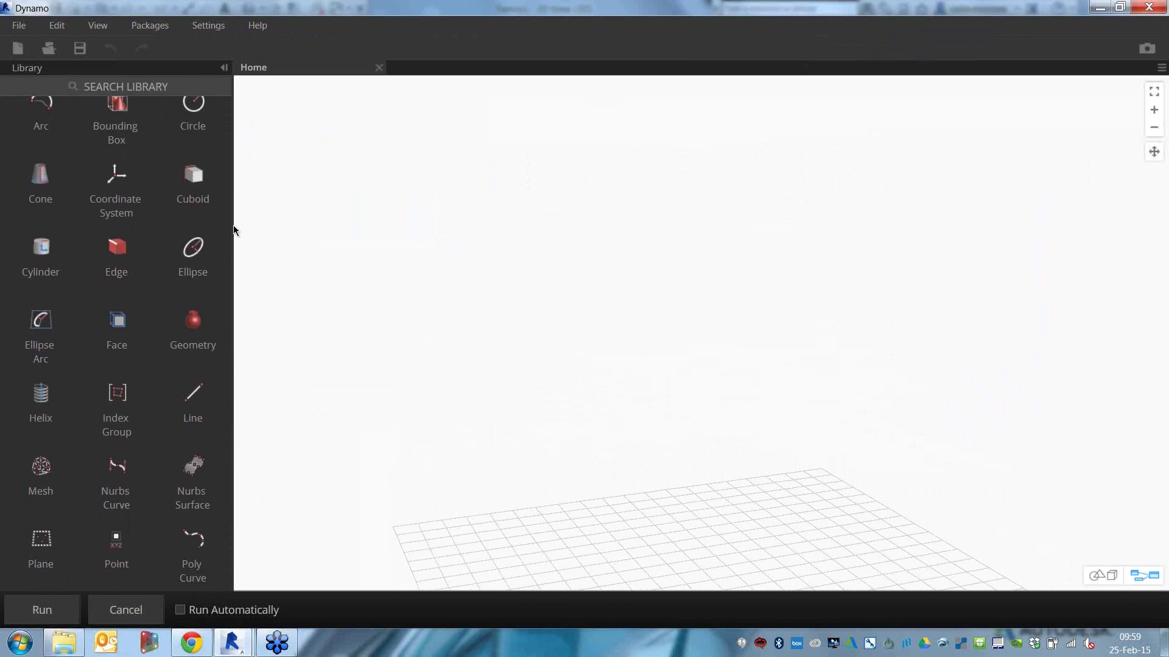
{"action": "left_click_drag", "start_coordinate": [227, 223], "coordinate": [237, 342]}
{"action": "left_click", "coordinate": [126, 318]}
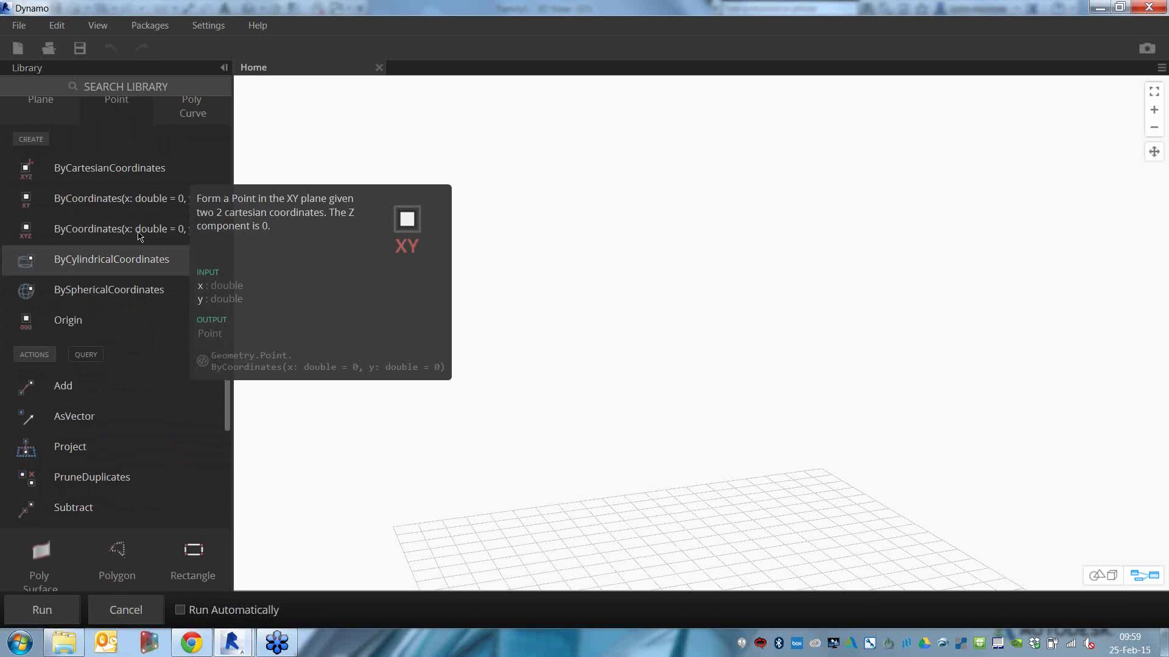
- Add a three-coordinate Point.ByCoordinates node (x, y, z) to the workspace and turn on Run Automatically
{"action": "mouse_move", "coordinate": [139, 232]}
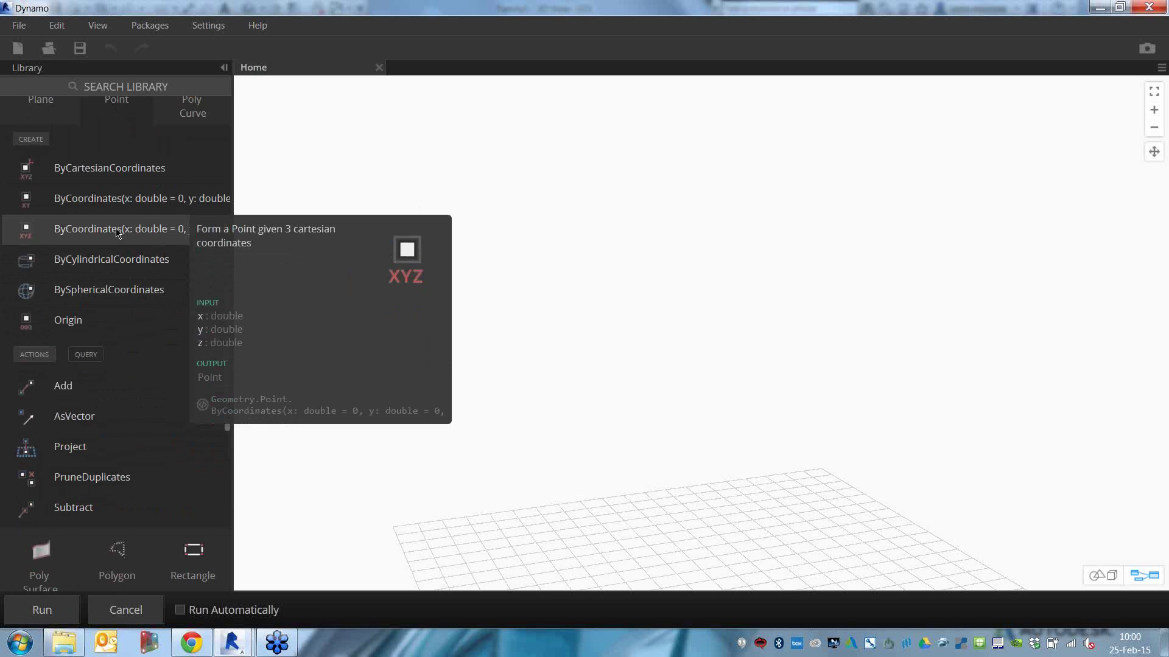
{"action": "left_click", "coordinate": [148, 235]}
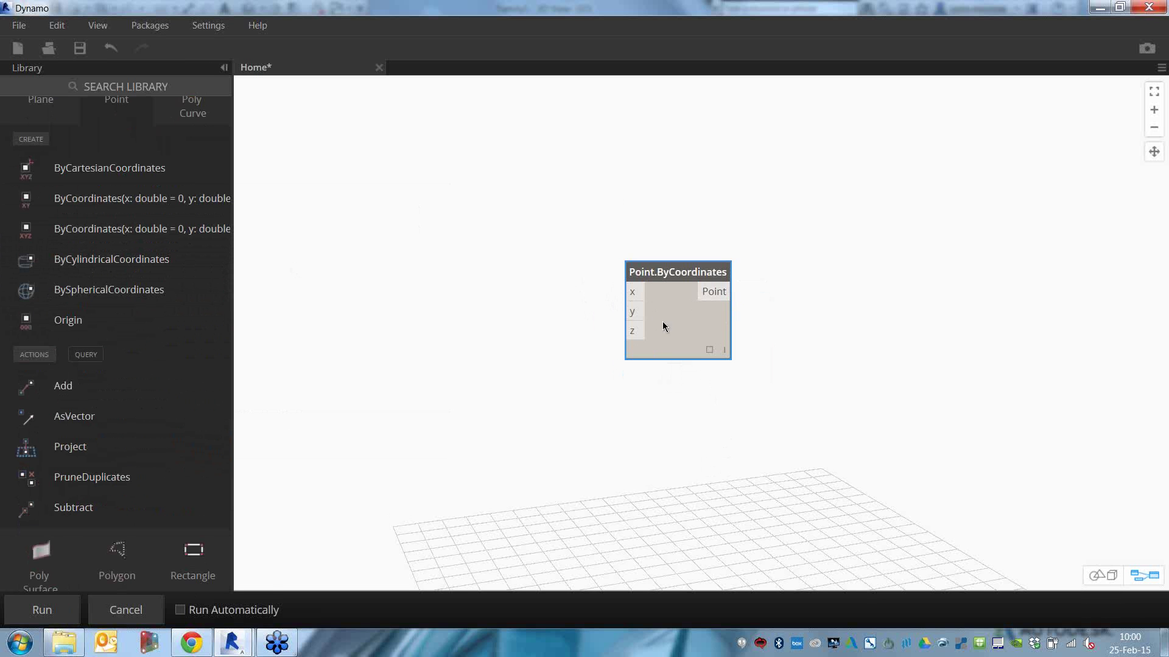
{"action": "left_click", "coordinate": [180, 610]}
{"action": "left_click", "coordinate": [76, 613]}
{"action": "right_click_drag", "start_coordinate": [874, 375], "coordinate": [876, 406]}
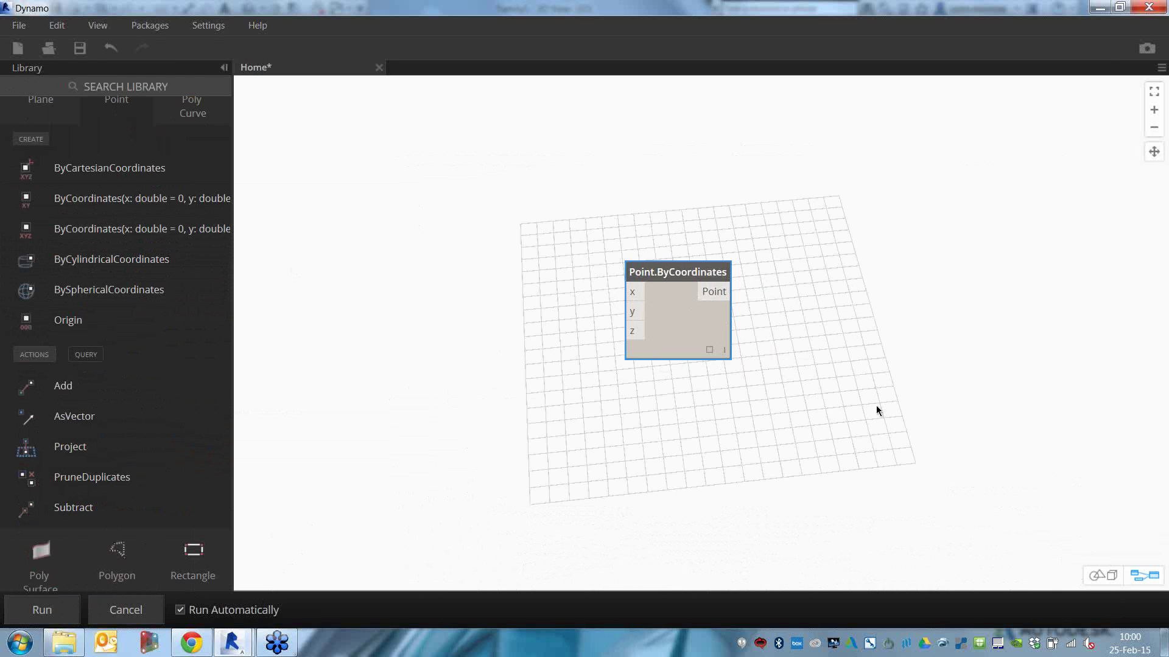
{"action": "right_click_drag", "start_coordinate": [808, 378], "coordinate": [783, 394]}
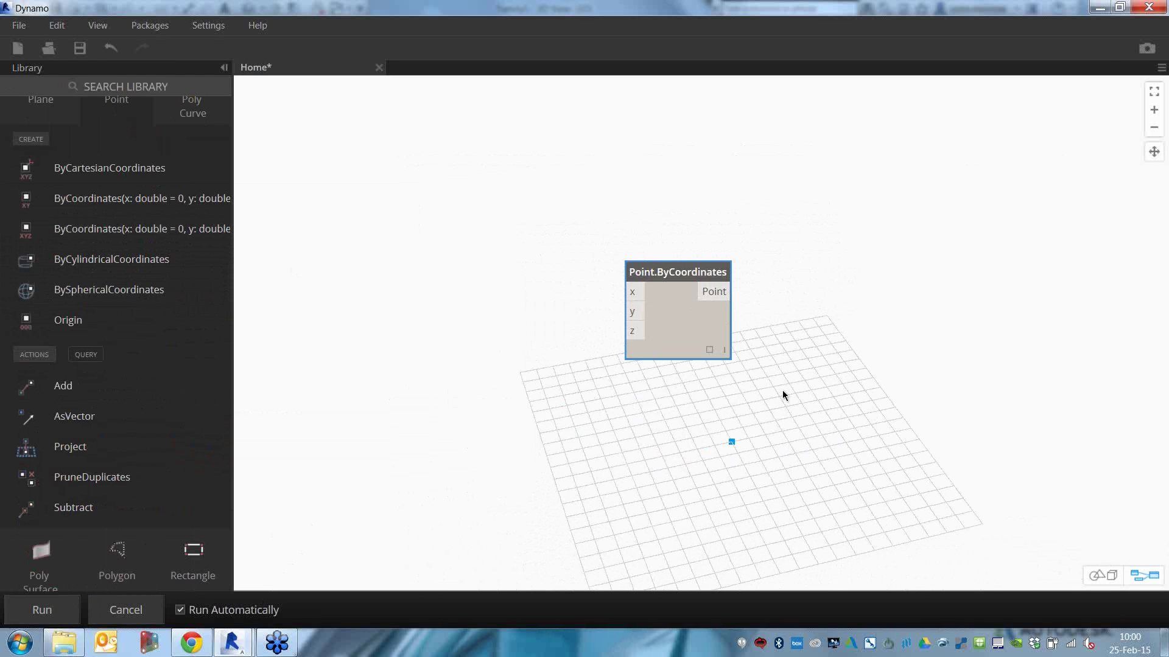
- Move the Point.ByCoordinates node clear of the preview grid and preview its output value
{"action": "left_click_drag", "start_coordinate": [685, 325], "coordinate": [670, 282]}
{"action": "left_click", "coordinate": [636, 367]}
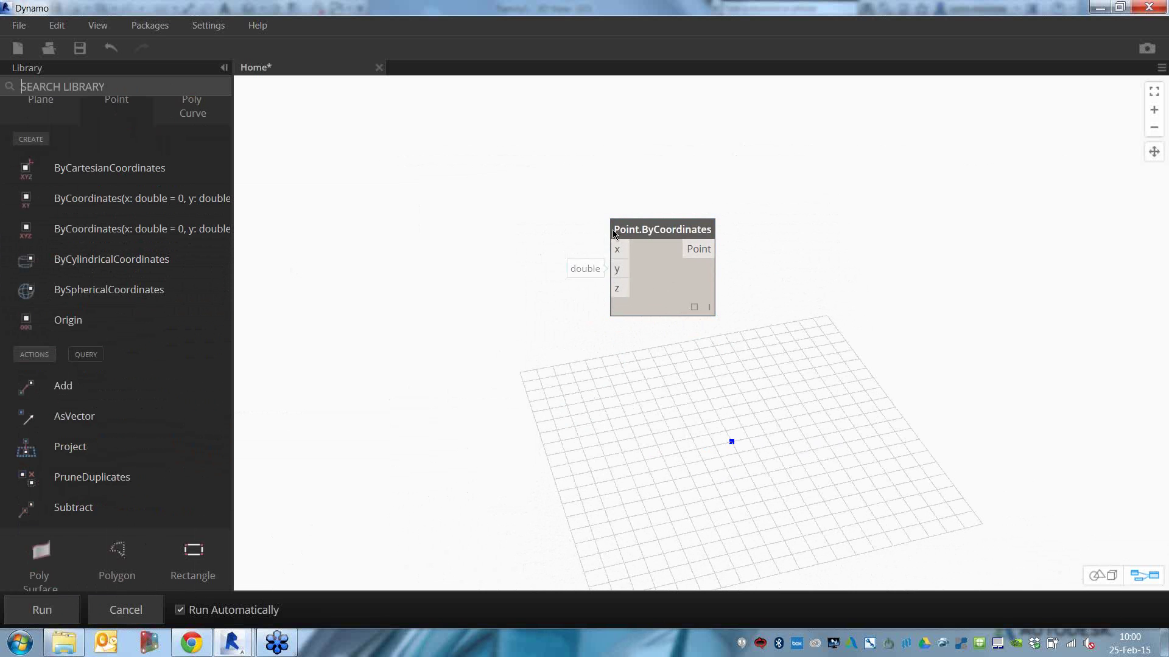
{"action": "left_click_drag", "start_coordinate": [634, 258], "coordinate": [629, 242]}
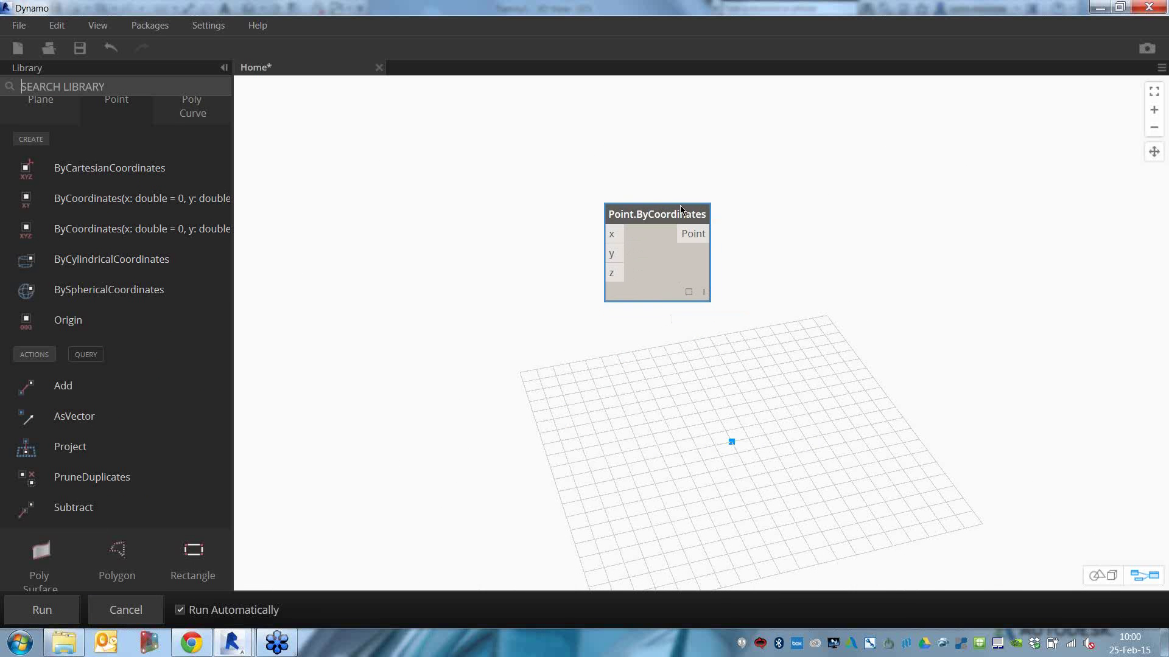
{"action": "mouse_move", "coordinate": [689, 298]}
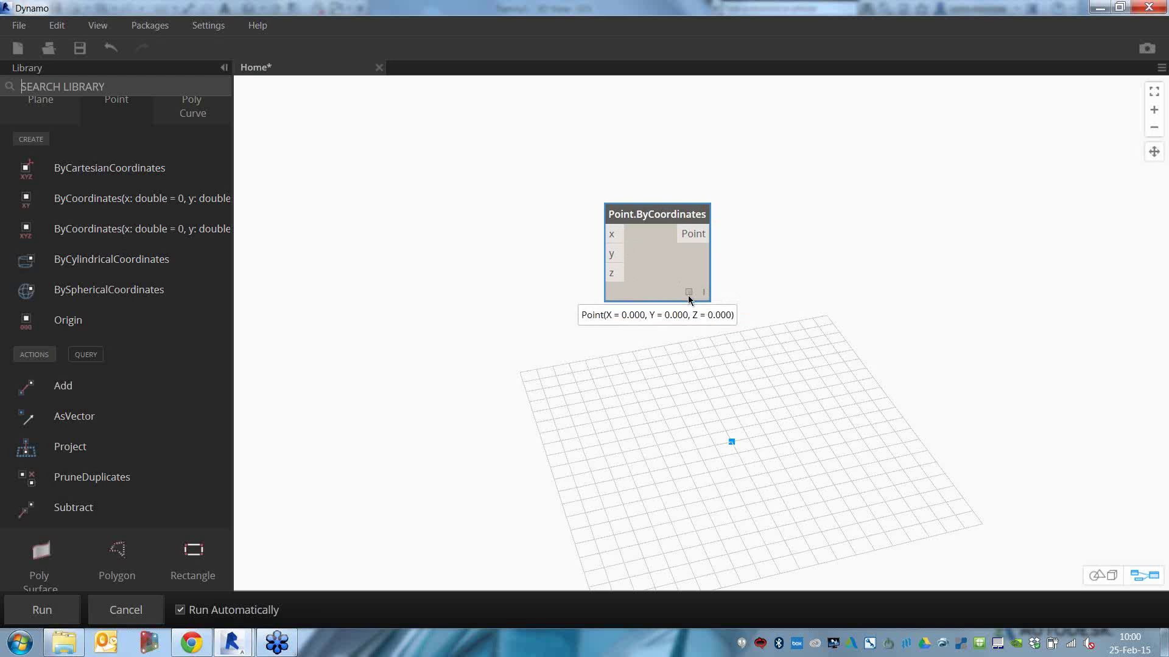
{"action": "left_click", "coordinate": [430, 215]}
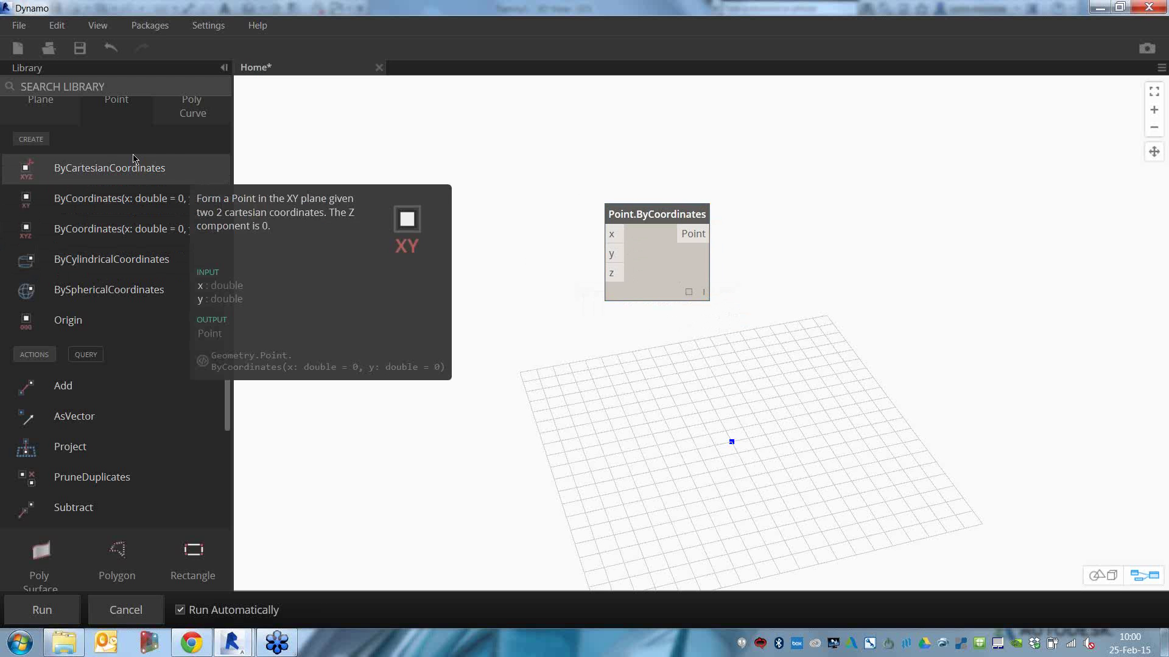
- Search the library for "slider", place a Number Slider beside the point node and set its Max to 20
{"action": "mouse_move", "coordinate": [134, 159]}
{"action": "type", "text": "slider"}
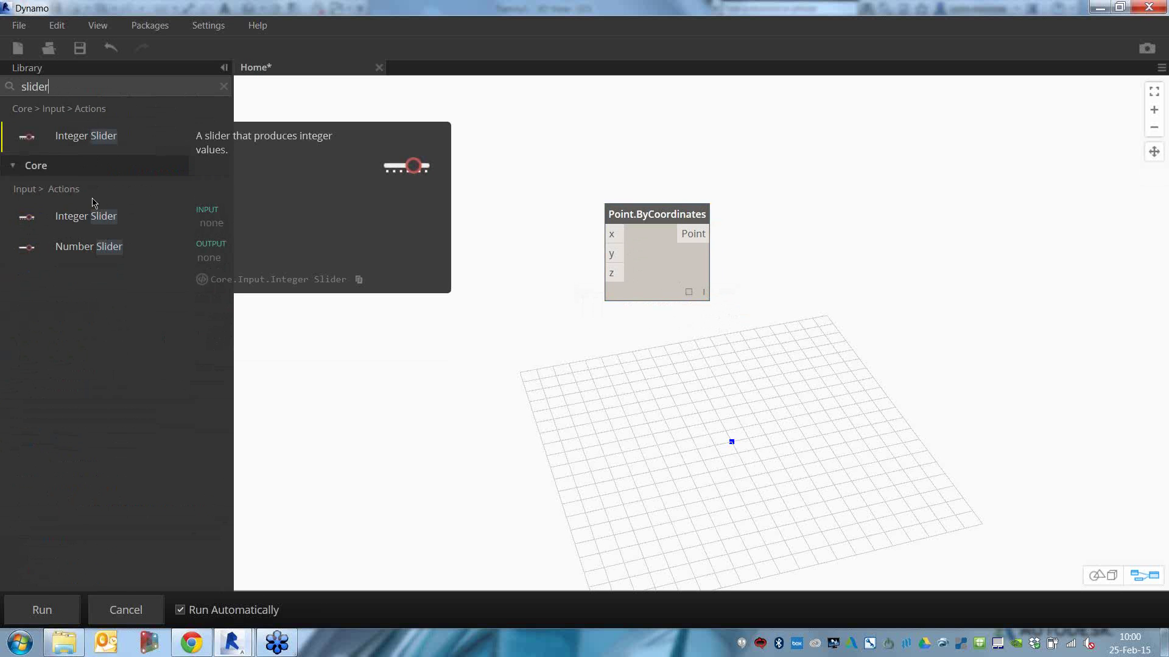
{"action": "left_click_drag", "start_coordinate": [91, 248], "coordinate": [423, 231]}
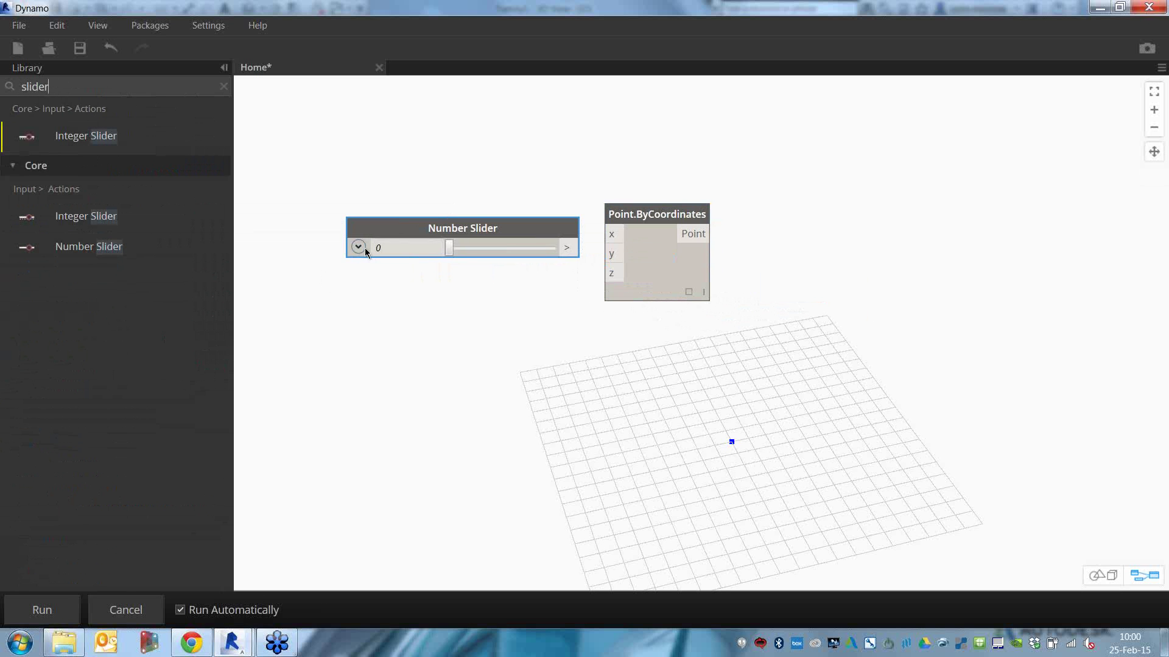
{"action": "left_click", "coordinate": [359, 247]}
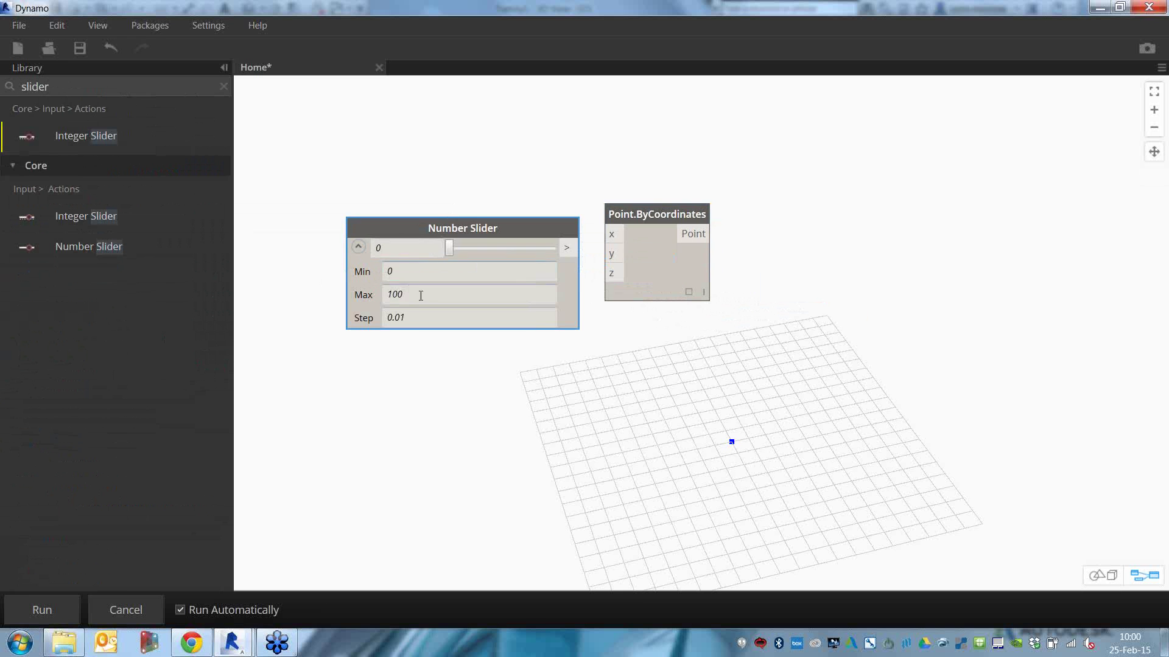
{"action": "double_click", "coordinate": [426, 298]}
{"action": "type", "text": "20"}
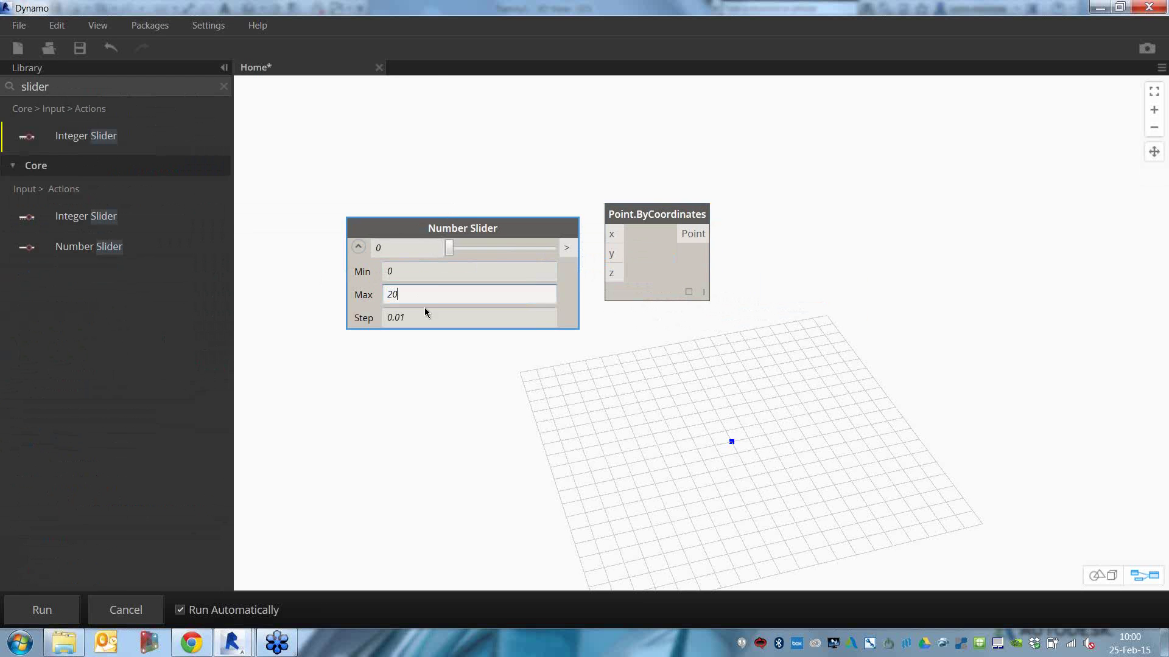
{"action": "left_click", "coordinate": [463, 426]}
- Move the Number Slider away from the point node, collapse its range settings and connect its output to the x input
{"action": "left_click_drag", "start_coordinate": [461, 227], "coordinate": [406, 217]}
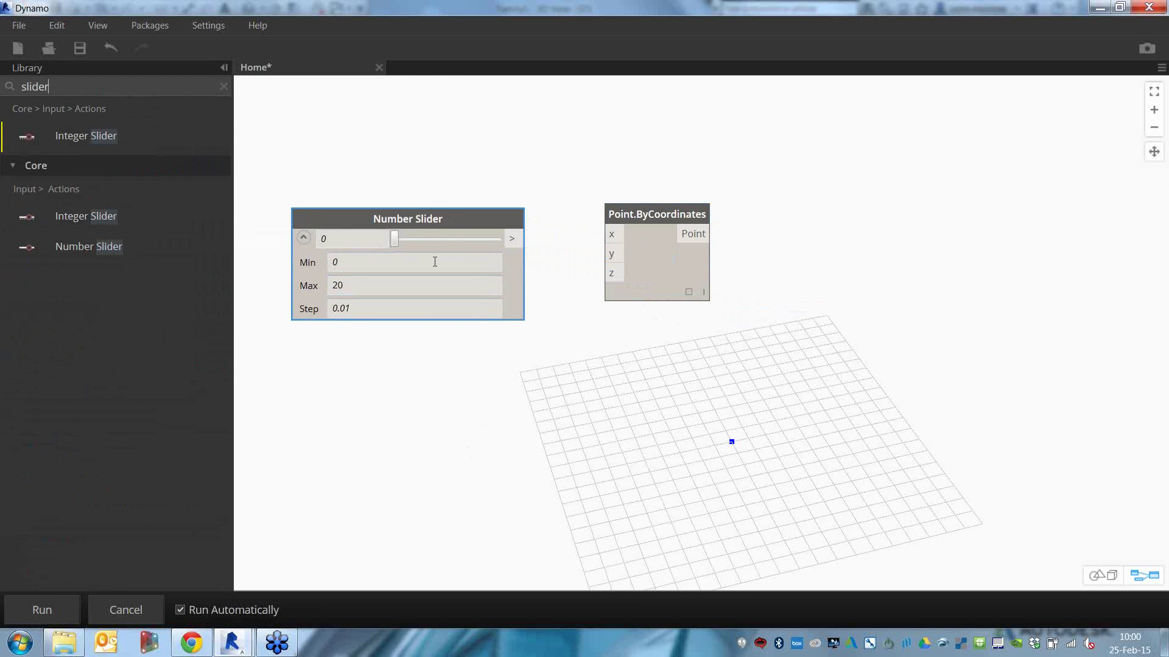
{"action": "left_click", "coordinate": [303, 238]}
{"action": "left_click_drag", "start_coordinate": [511, 238], "coordinate": [607, 234]}
- Vary the Number Slider to shift the point along x, trying 12.44 and finishing at 8.11
{"action": "left_click_drag", "start_coordinate": [394, 239], "coordinate": [441, 242]}
{"action": "right_click_drag", "start_coordinate": [536, 342], "coordinate": [676, 426]}
{"action": "left_click_drag", "start_coordinate": [442, 239], "coordinate": [460, 240]}
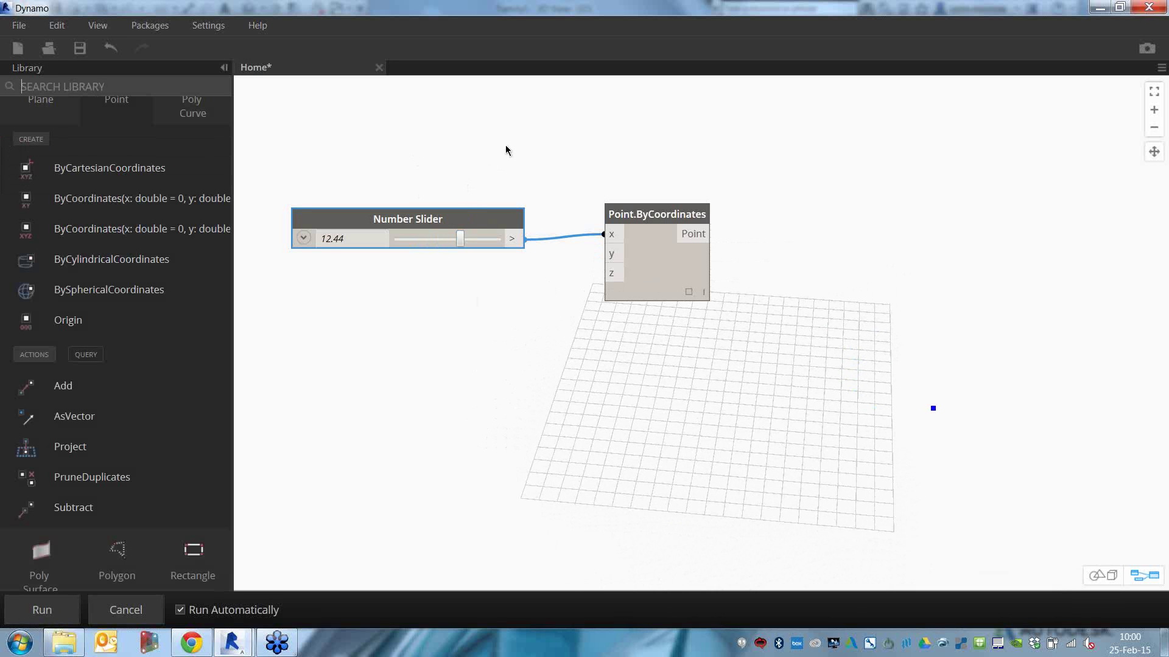
{"action": "left_click_drag", "start_coordinate": [527, 124], "coordinate": [285, 308]}
{"action": "left_click_drag", "start_coordinate": [279, 193], "coordinate": [543, 265]}
{"action": "mouse_move", "coordinate": [454, 239]}
{"action": "left_mouse_down"}
{"action": "mouse_move", "coordinate": [465, 240]}
{"action": "mouse_move", "coordinate": [439, 240]}
{"action": "left_mouse_up"}
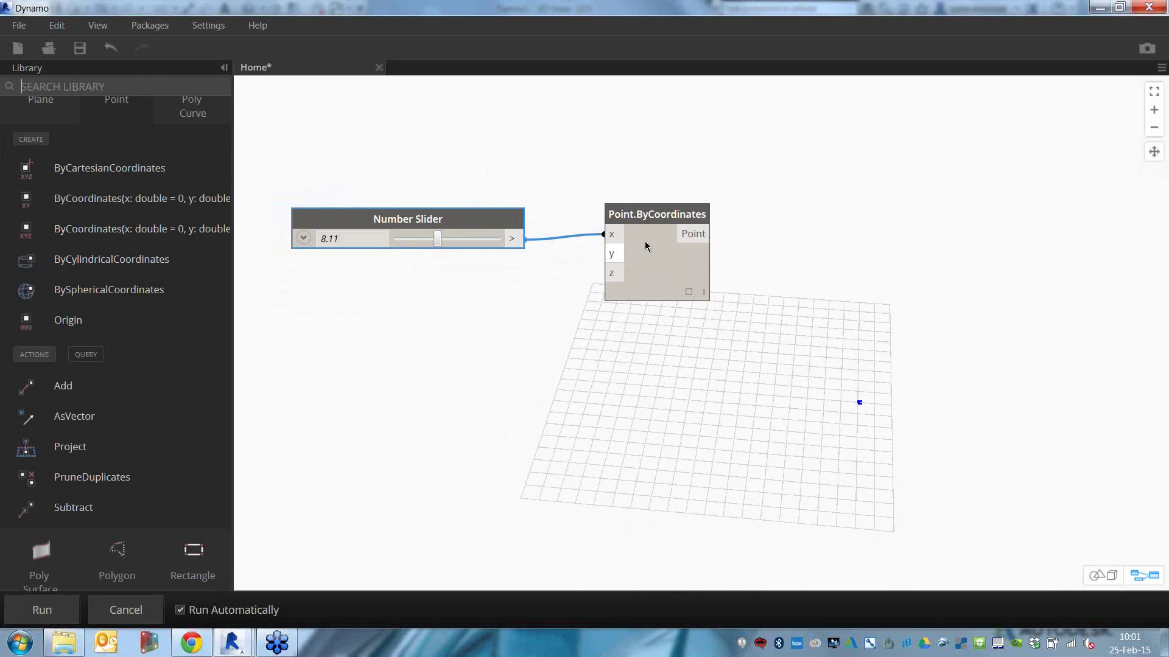
{"action": "left_click_drag", "start_coordinate": [576, 130], "coordinate": [915, 365]}
{"action": "left_click_drag", "start_coordinate": [268, 151], "coordinate": [545, 323]}
{"action": "left_click", "coordinate": [544, 322]}
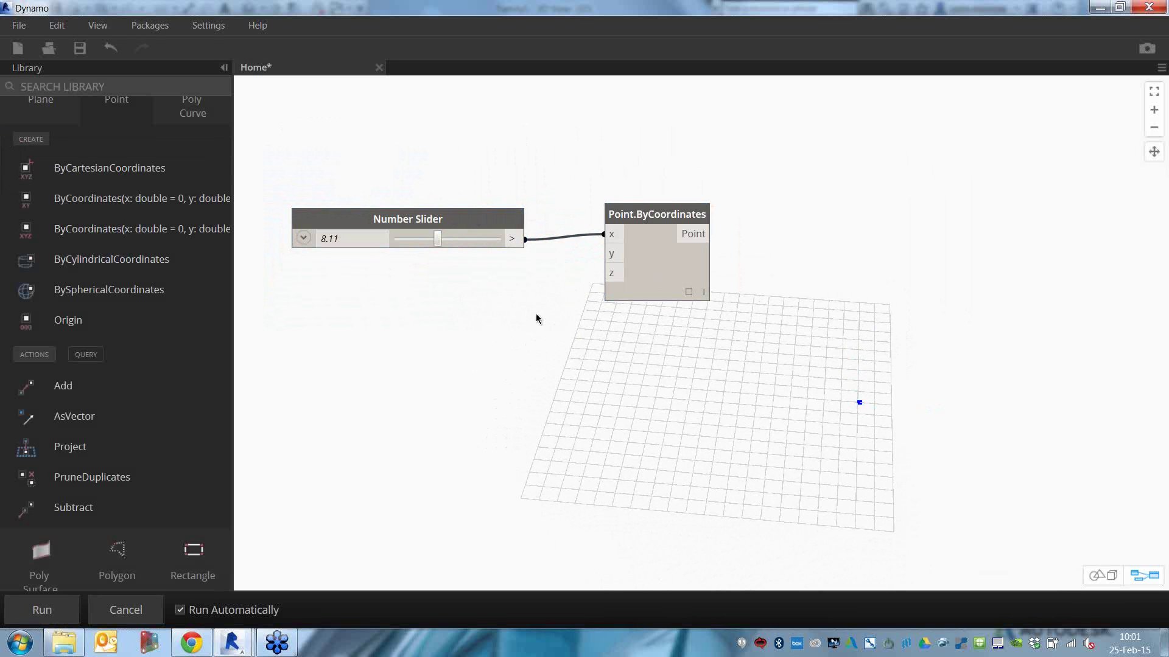
- Find "reference poin" in the library and place a ReferencePoint.ByPoint node beyond the Point.ByCoordinates node
{"action": "left_click_drag", "start_coordinate": [631, 268], "coordinate": [599, 268]}
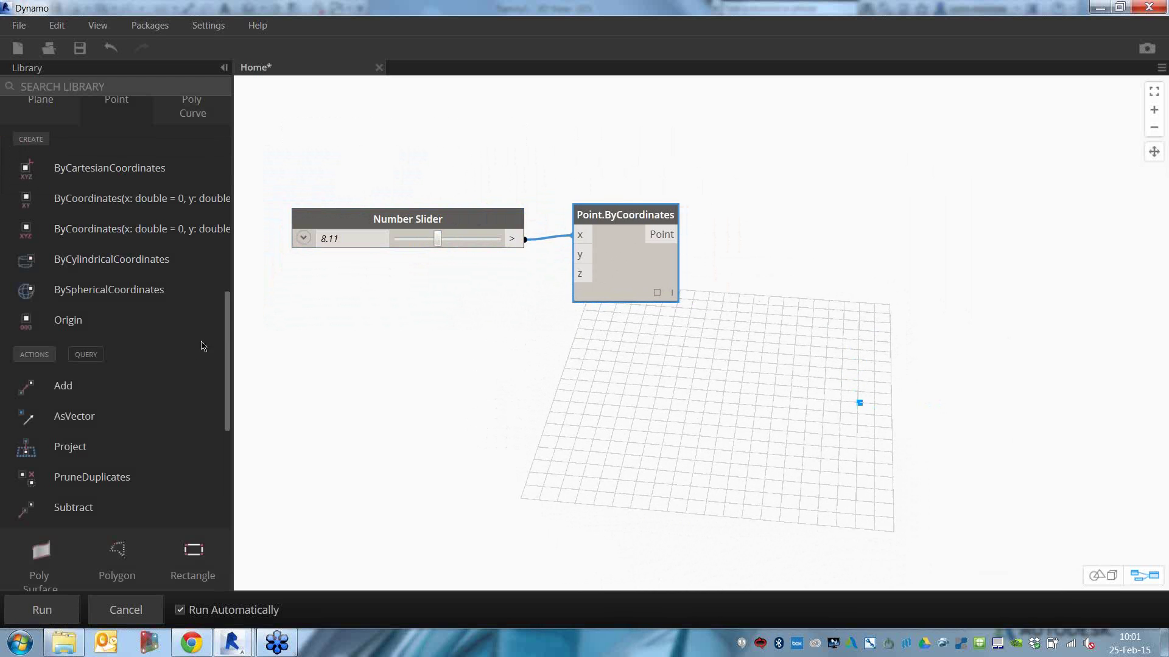
{"action": "left_click_drag", "start_coordinate": [228, 323], "coordinate": [233, 116]}
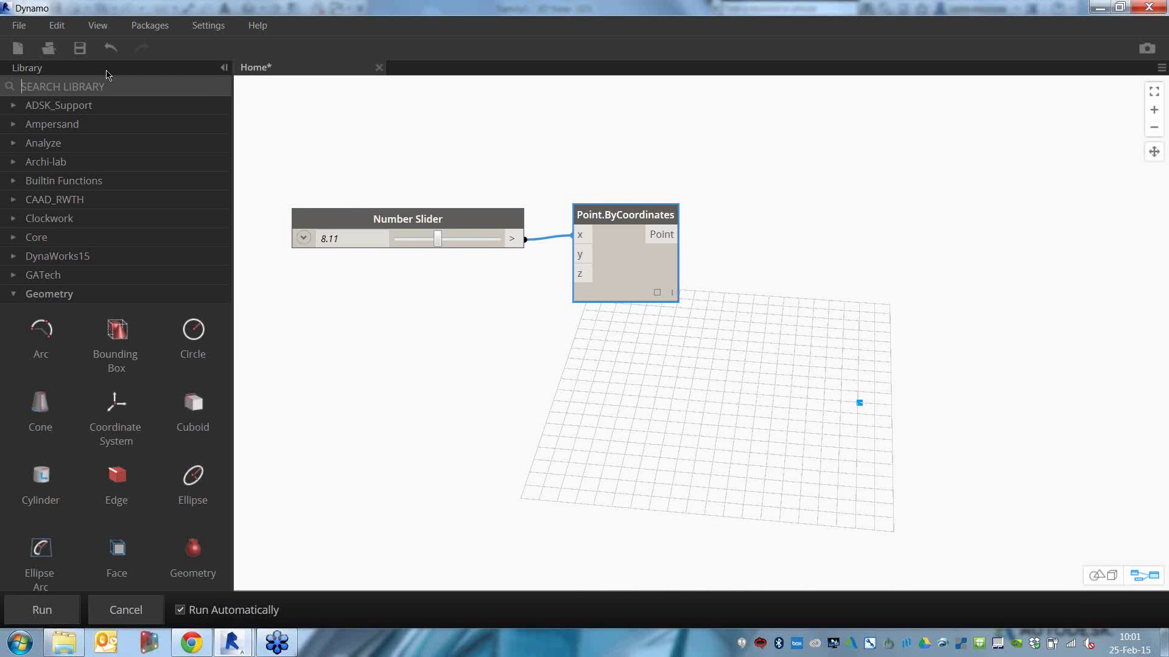
{"action": "type", "text": "referen"}
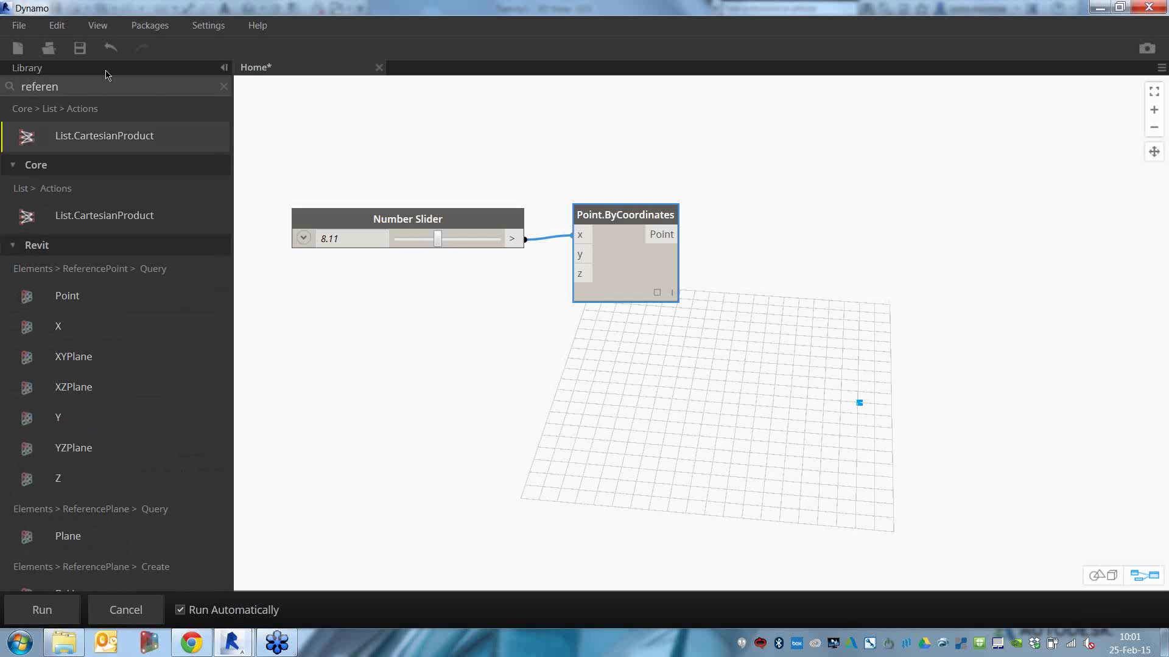
{"action": "type", "text": "ce poin"}
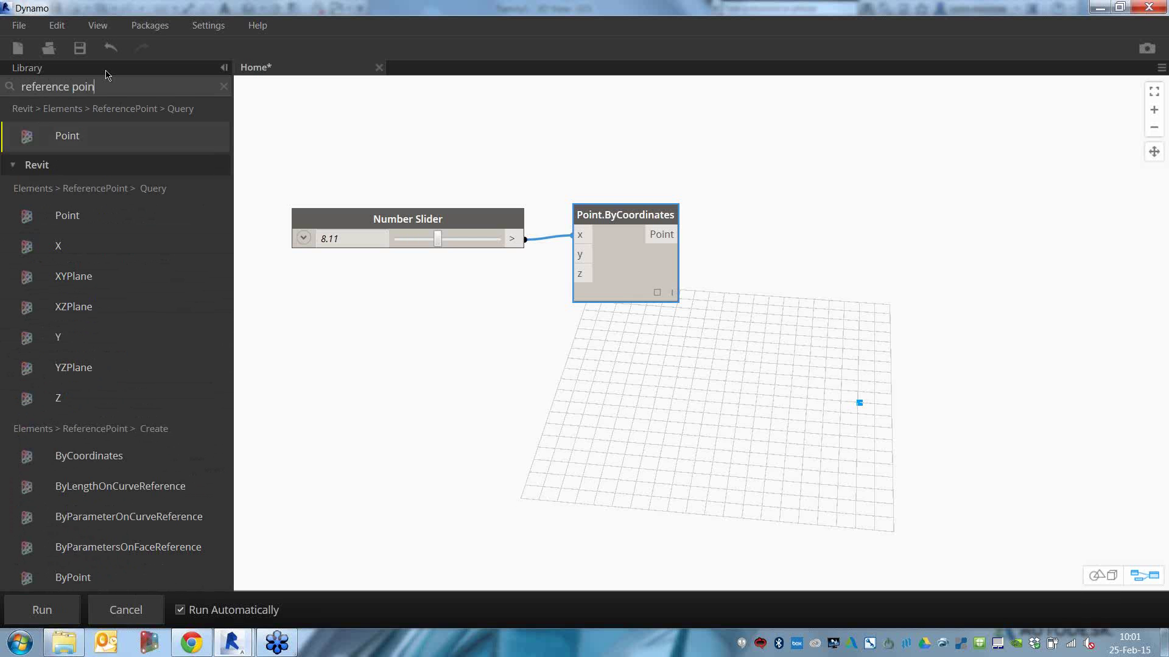
{"action": "left_click", "coordinate": [122, 578]}
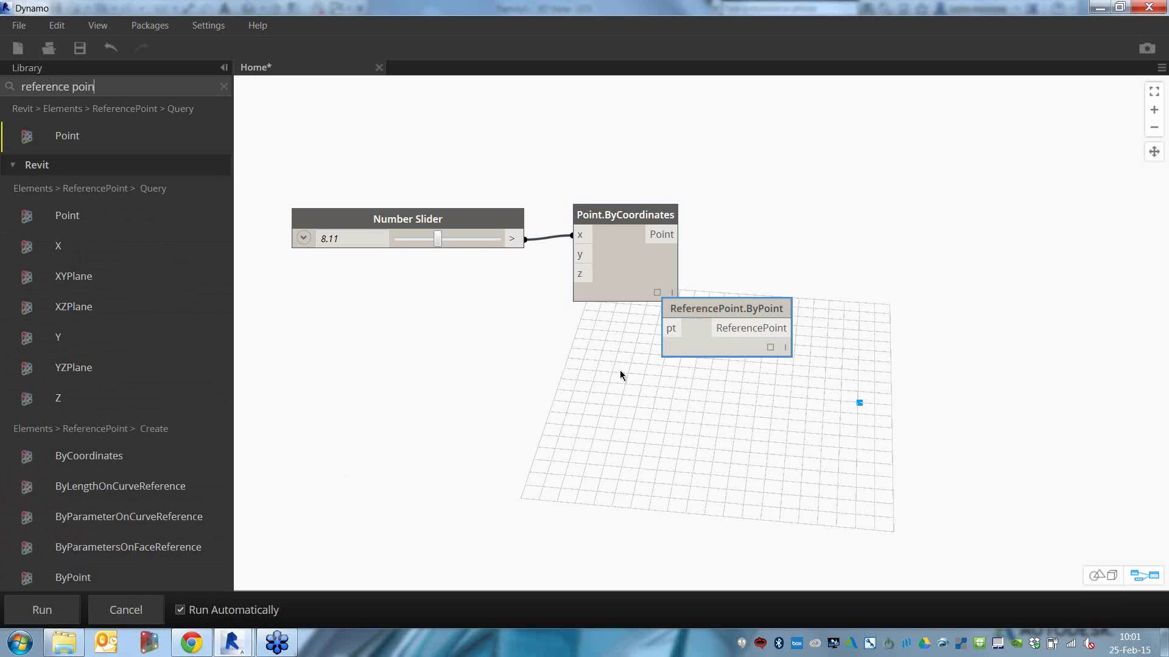
{"action": "left_click_drag", "start_coordinate": [698, 346], "coordinate": [787, 230]}
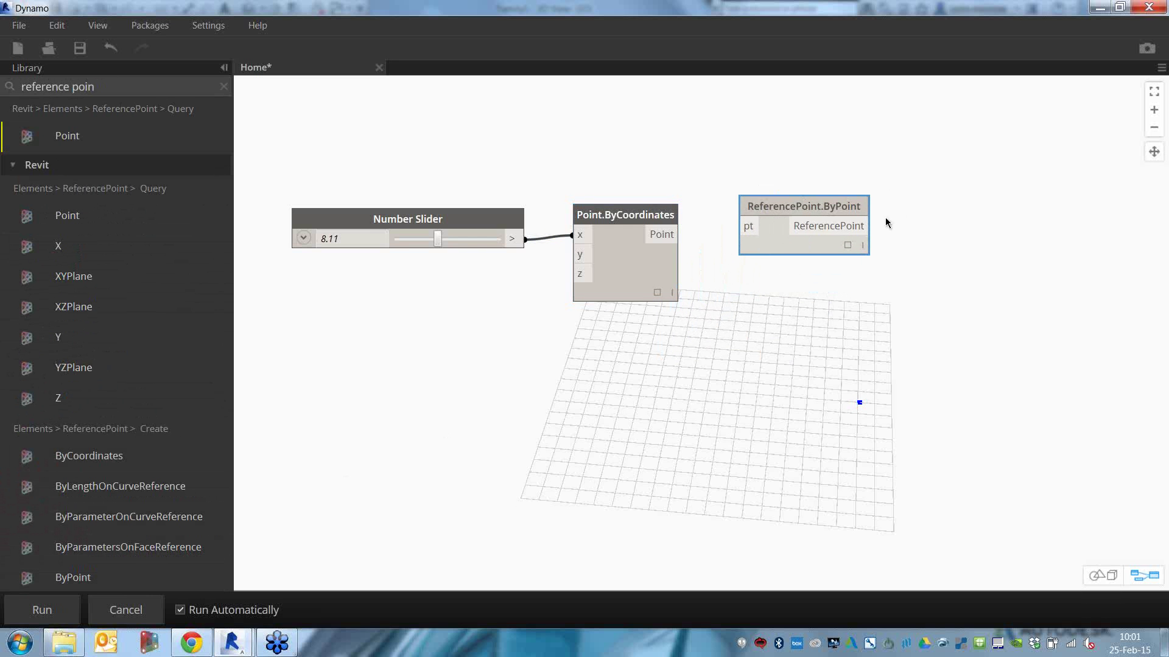
- Shrink the Dynamo window over Revit, connect the Point output to the pt input of ReferencePoint.ByPoint and read its warning
{"action": "left_click_drag", "start_coordinate": [914, 7], "coordinate": [481, 44]}
{"action": "left_click", "coordinate": [653, 275]}
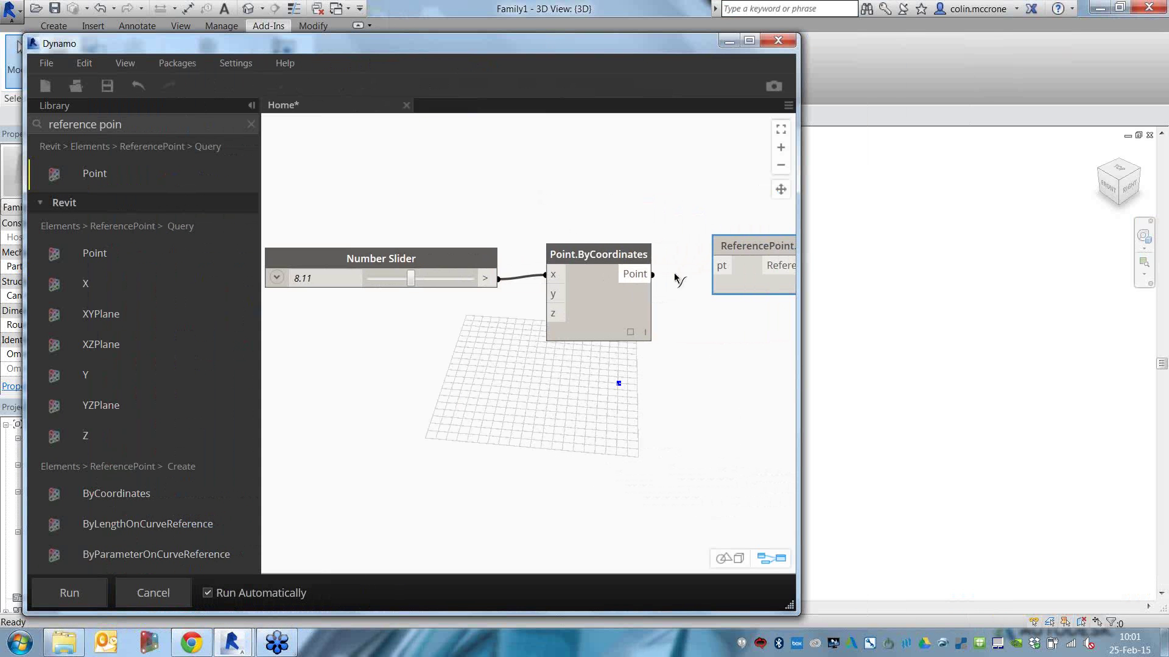
{"action": "left_click", "coordinate": [713, 267]}
{"action": "middle_click_drag", "start_coordinate": [732, 358], "coordinate": [605, 394]}
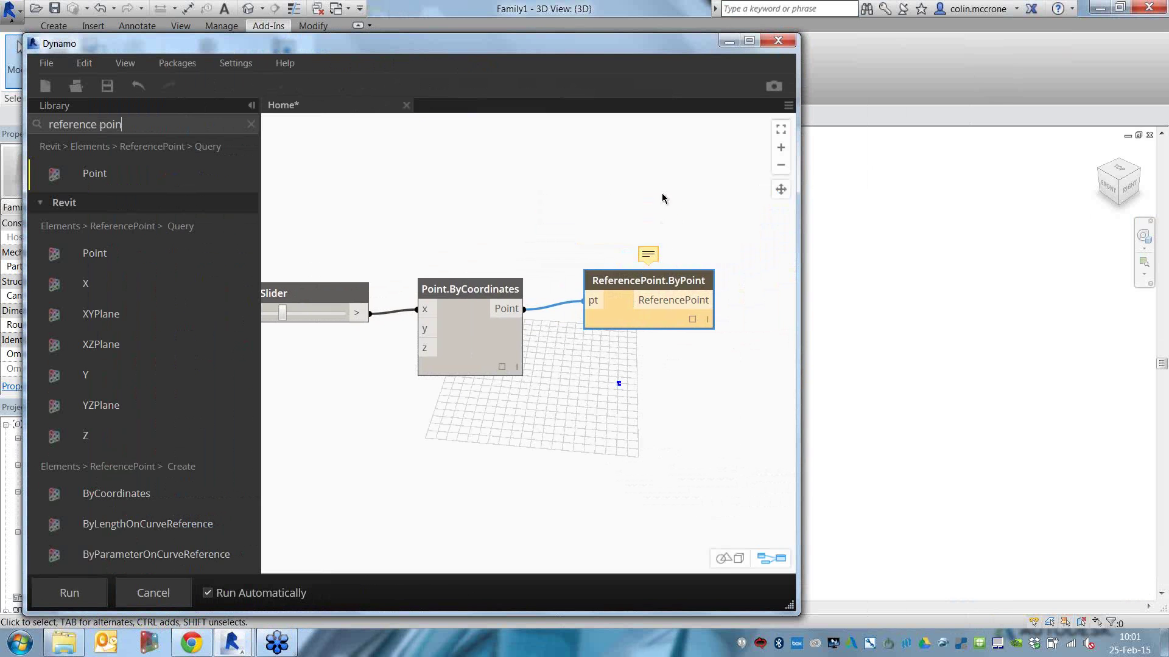
{"action": "mouse_move", "coordinate": [651, 252]}
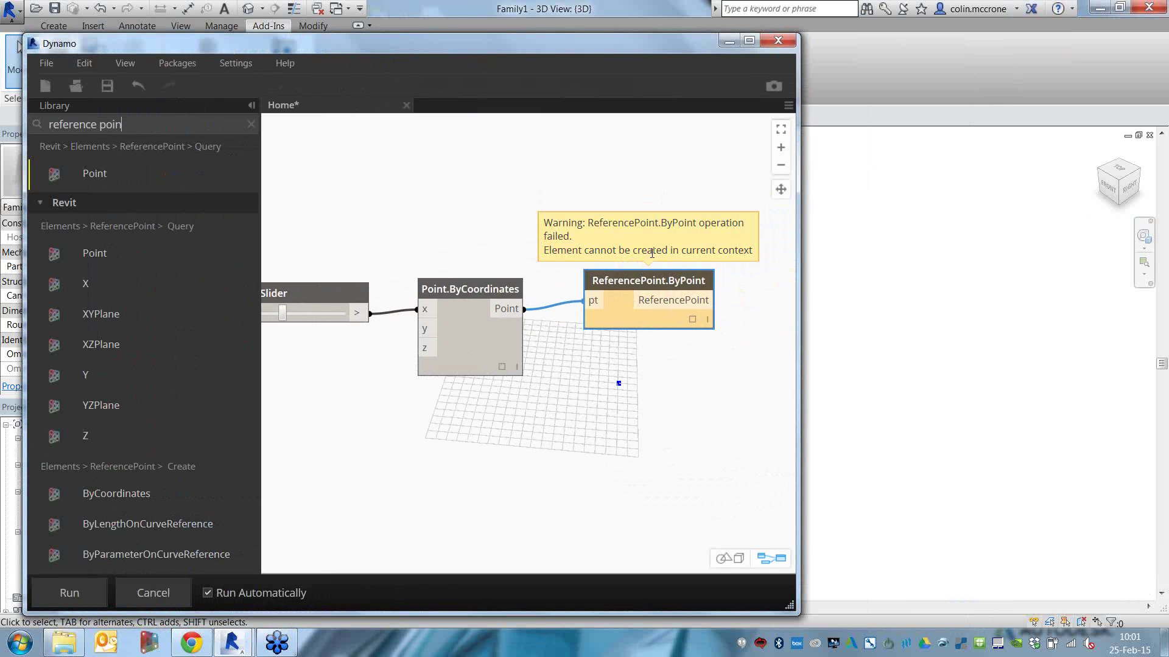
{"action": "left_click", "coordinate": [663, 186]}
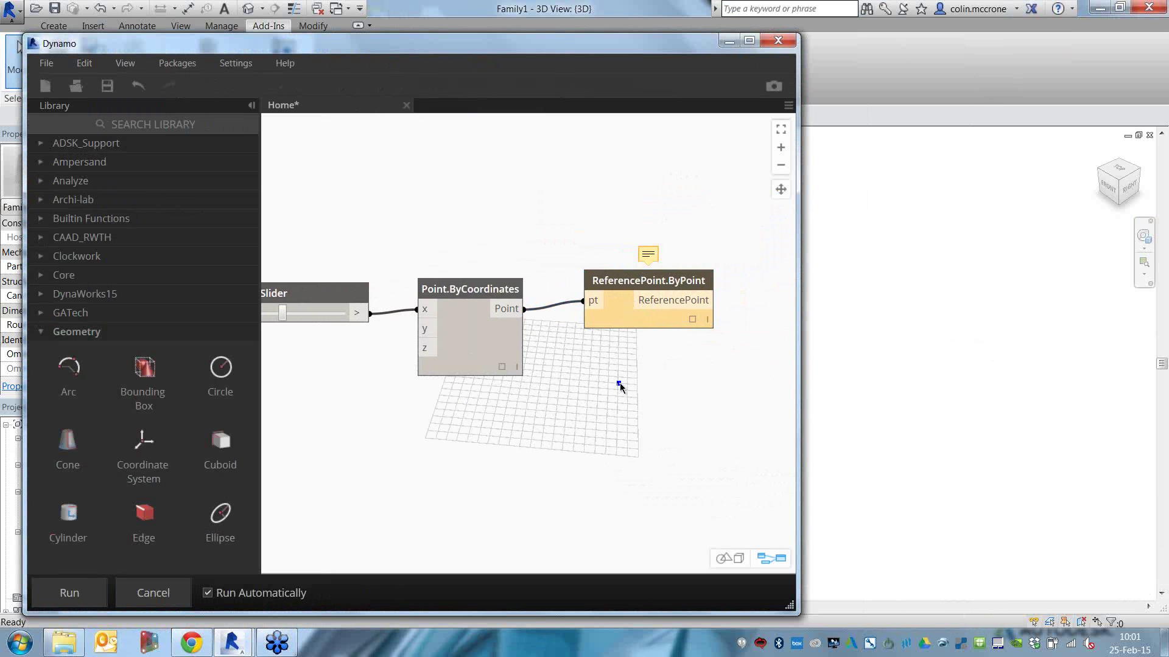
- Maximize the Dynamo window and delete the ReferencePoint.ByPoint node
{"action": "double_click", "coordinate": [555, 52]}
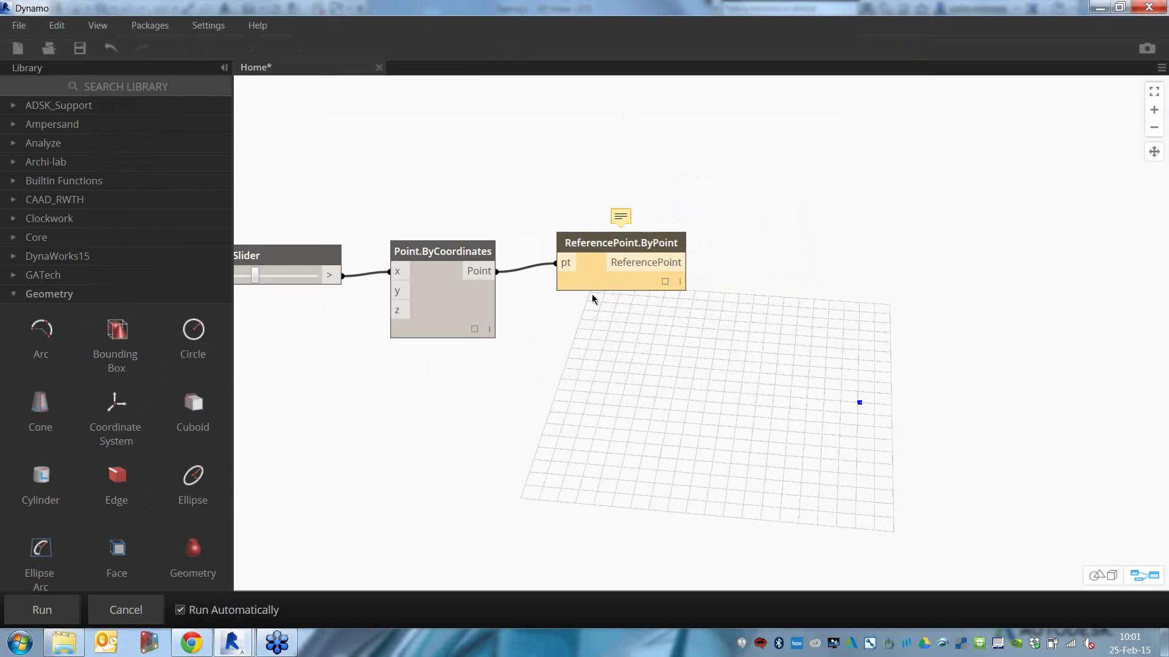
{"action": "left_click", "coordinate": [693, 287]}
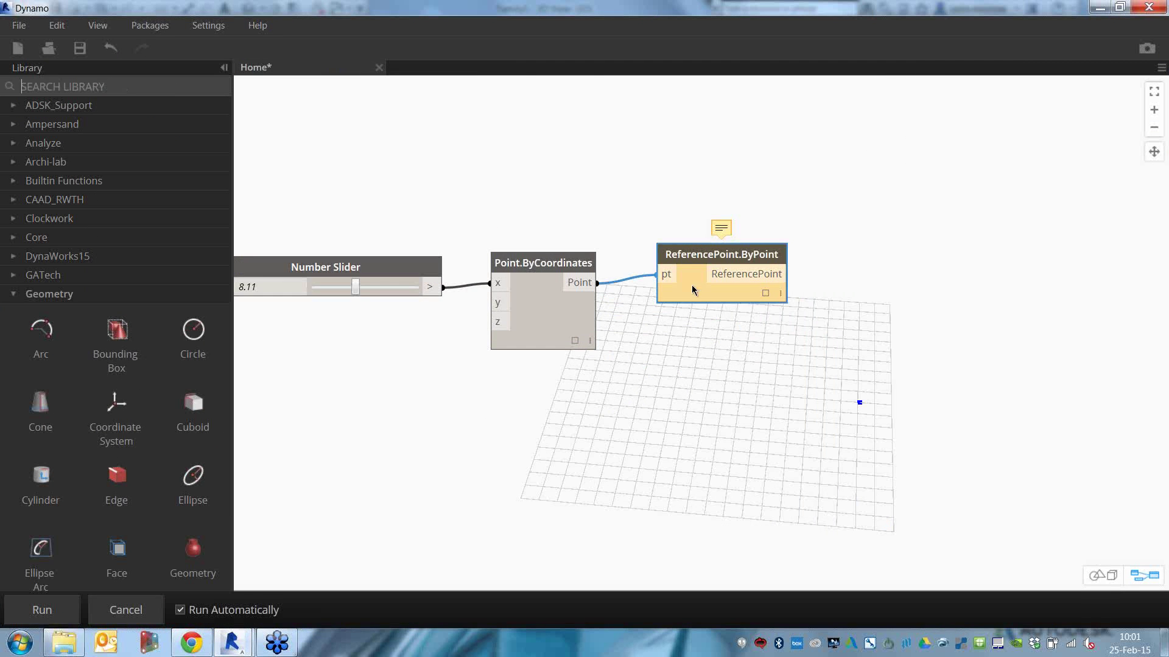
{"action": "right_click", "coordinate": [692, 286]}
{"action": "left_click", "coordinate": [730, 297]}
{"action": "middle_click_drag", "start_coordinate": [510, 437], "coordinate": [561, 417]}
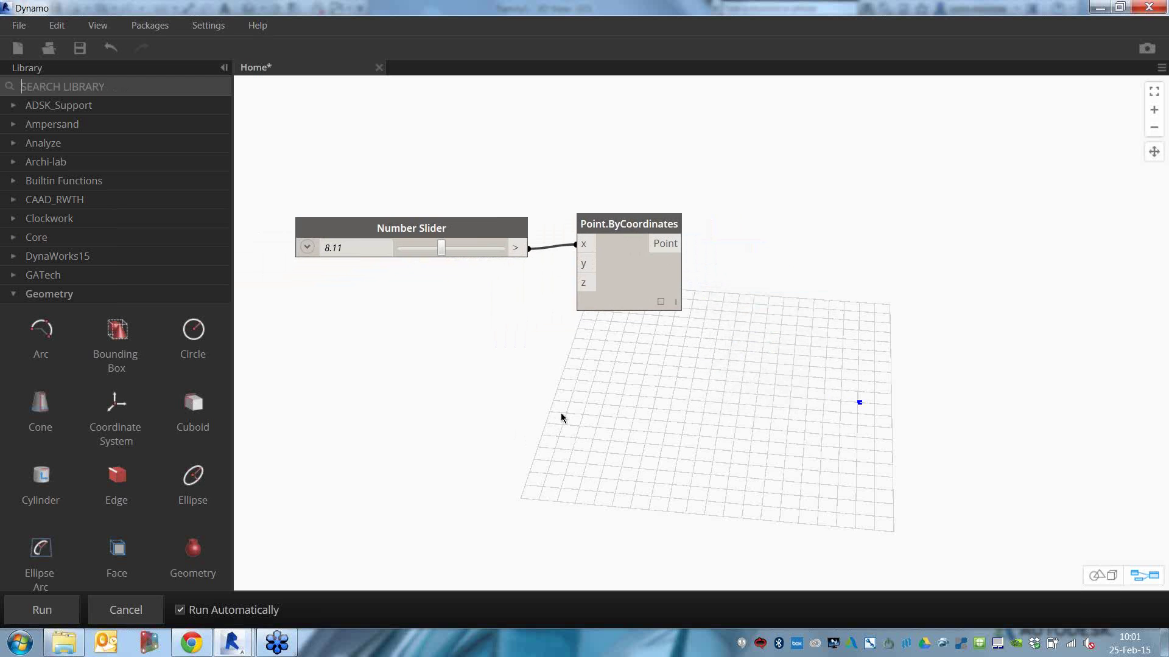
- Move the Point.ByCoordinates node above the grid and place an unconnected copy of it directly below
{"action": "left_click_drag", "start_coordinate": [627, 281], "coordinate": [651, 244]}
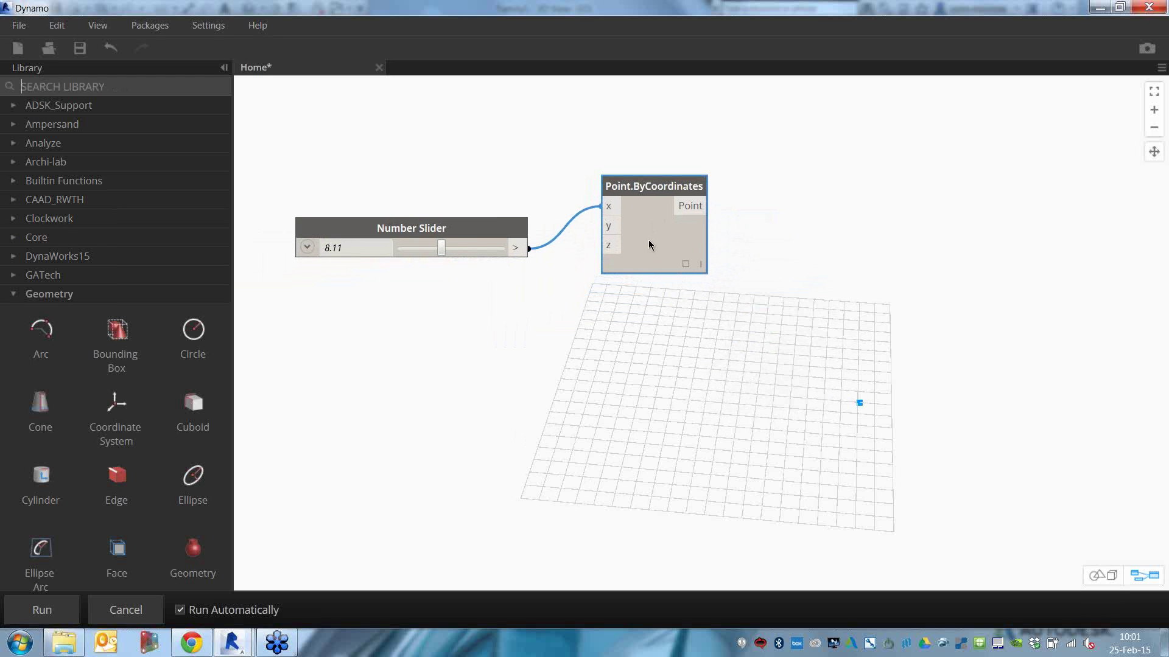
{"action": "key", "text": "ctrl+c"}
{"action": "key", "text": "ctrl+v"}
{"action": "mouse_move", "coordinate": [648, 393]}
{"action": "left_mouse_down"}
{"action": "mouse_move", "coordinate": [668, 404]}
{"action": "mouse_move", "coordinate": [654, 383]}
{"action": "left_mouse_up"}
{"action": "left_click", "coordinate": [618, 353]}
{"action": "left_click", "coordinate": [564, 343]}
{"action": "middle_click_drag", "start_coordinate": [754, 356], "coordinate": [817, 329]}
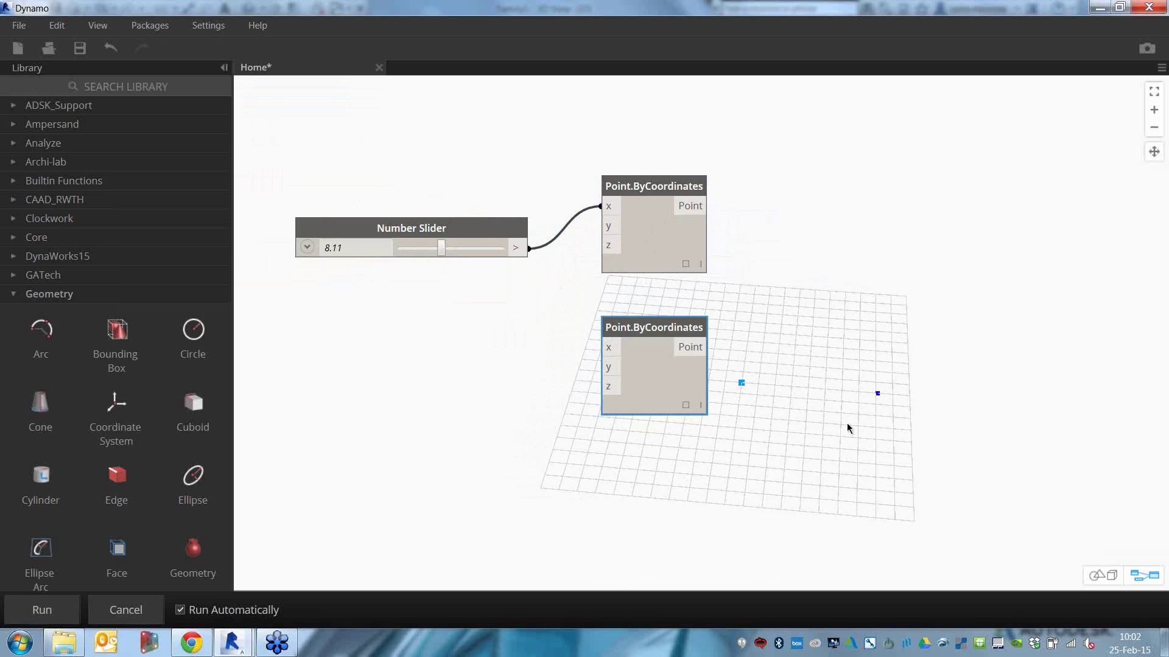
- Add a Line.ByStartPointEndPoint node from the Geometry library's Line category and place it beyond the two point nodes
{"action": "left_click", "coordinate": [801, 274]}
{"action": "scroll", "coordinate": [136, 422], "scroll_direction": "down", "scroll_amount": 5}
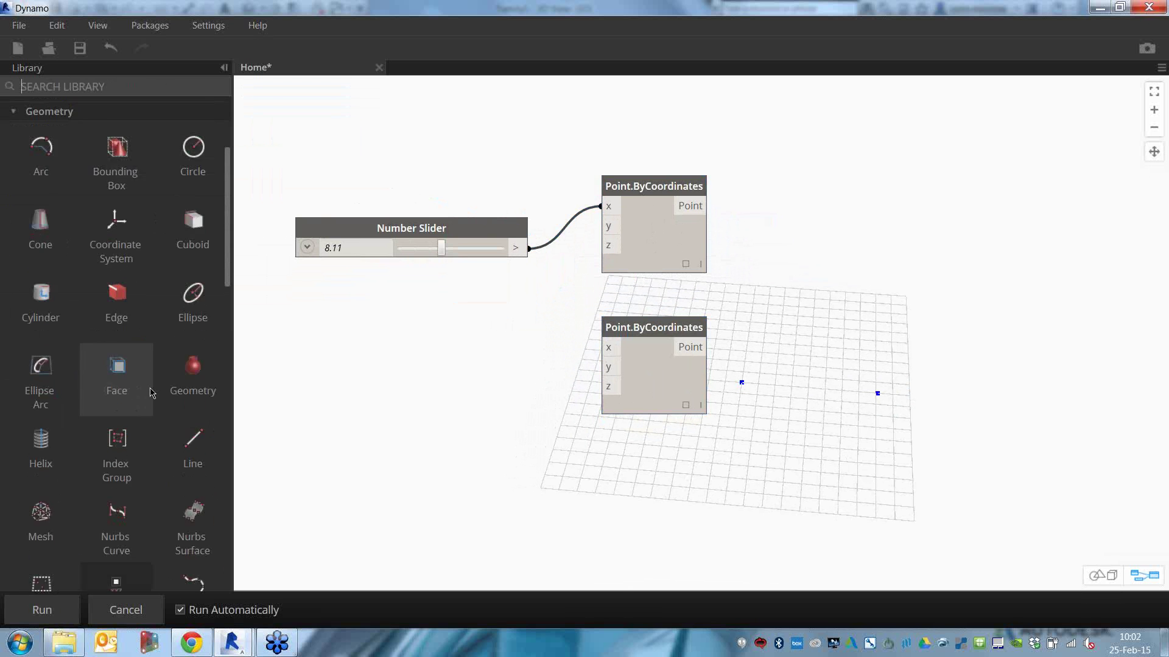
{"action": "left_click", "coordinate": [182, 268]}
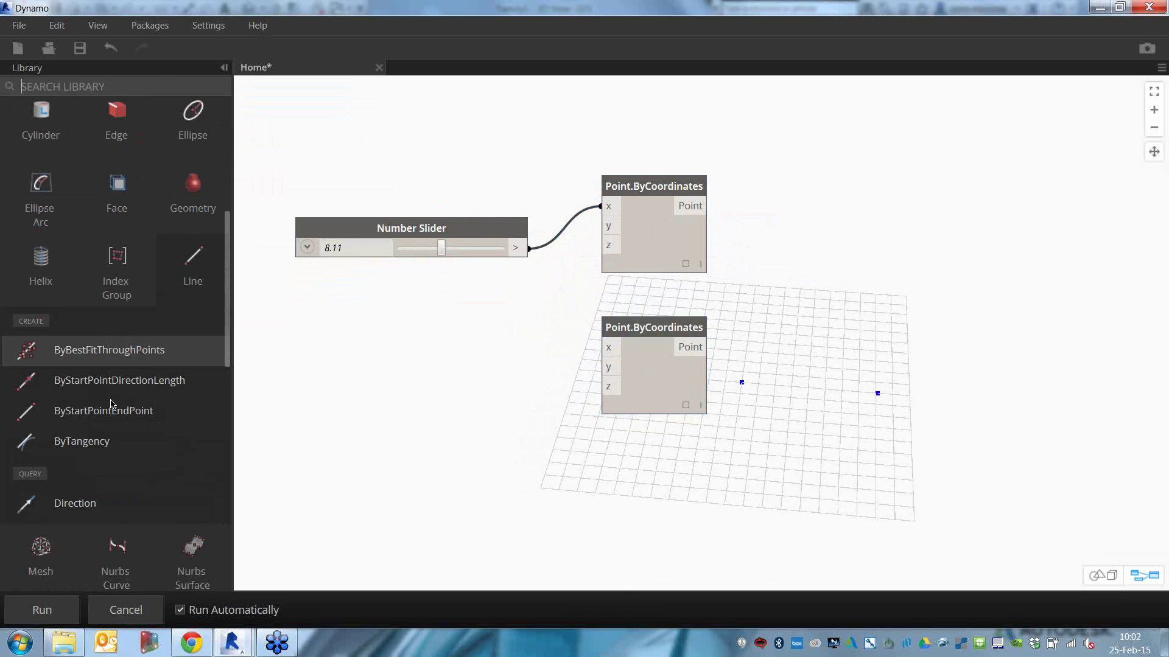
{"action": "mouse_move", "coordinate": [118, 410]}
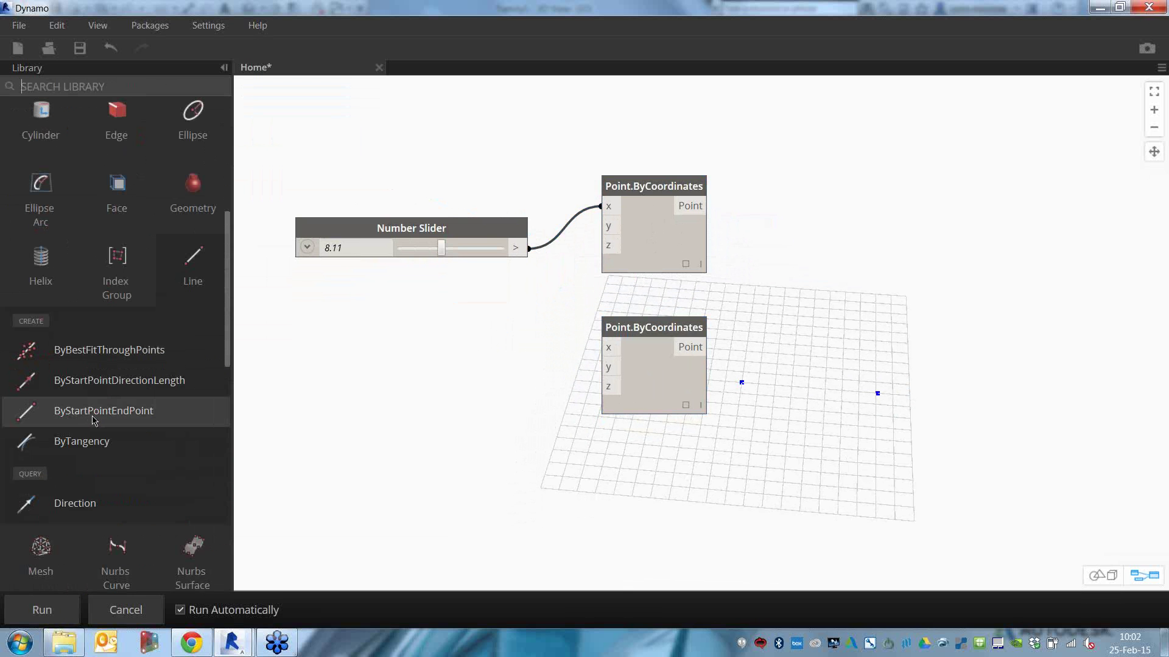
{"action": "left_click", "coordinate": [94, 420]}
{"action": "left_click_drag", "start_coordinate": [773, 366], "coordinate": [873, 296]}
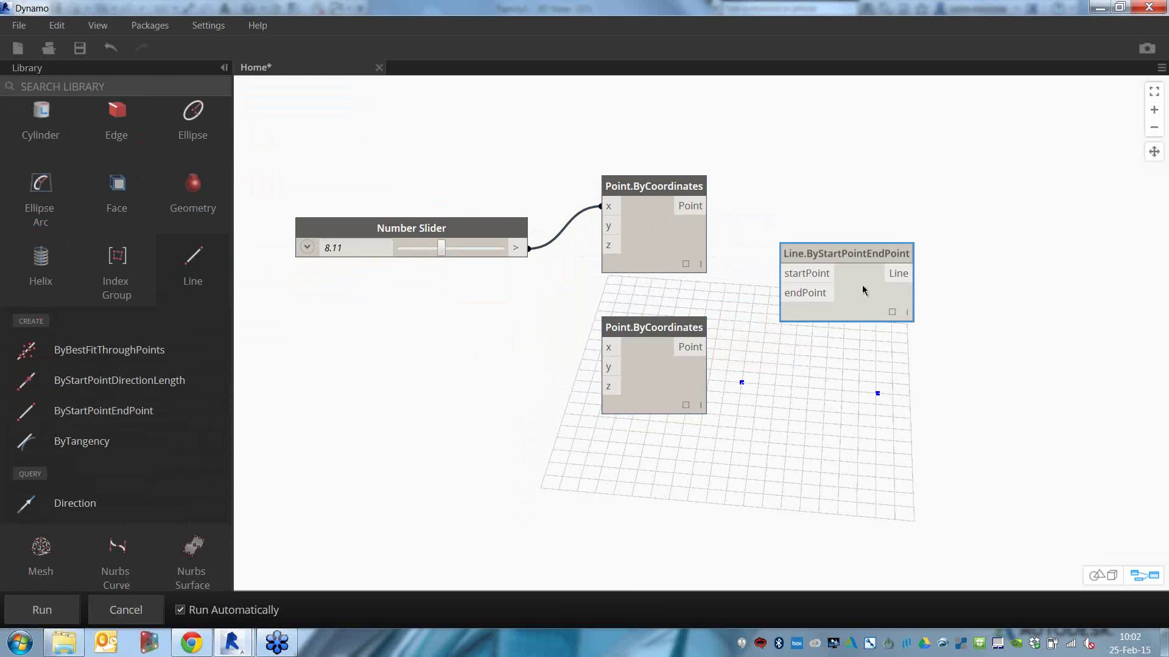
- Connect the upper and lower Point outputs to the startPoint and endPoint inputs of Line.ByStartPointEndPoint
{"action": "left_click", "coordinate": [810, 269]}
{"action": "left_click", "coordinate": [688, 346]}
{"action": "left_click", "coordinate": [819, 289]}
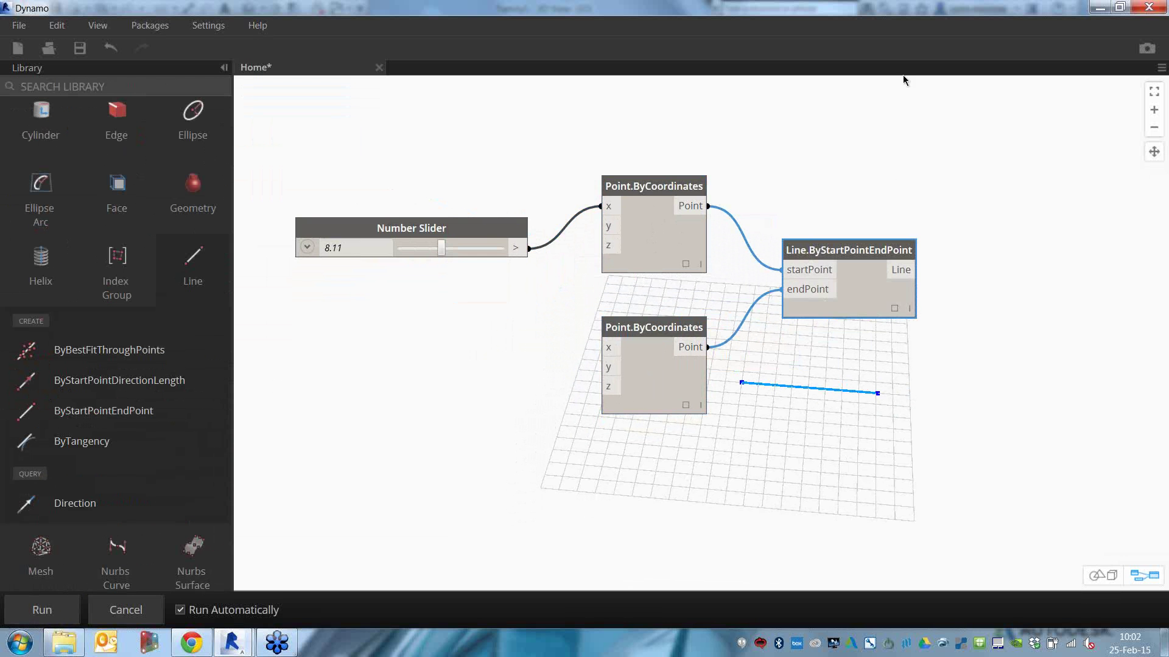
{"action": "middle_click_drag", "start_coordinate": [963, 196], "coordinate": [915, 186]}
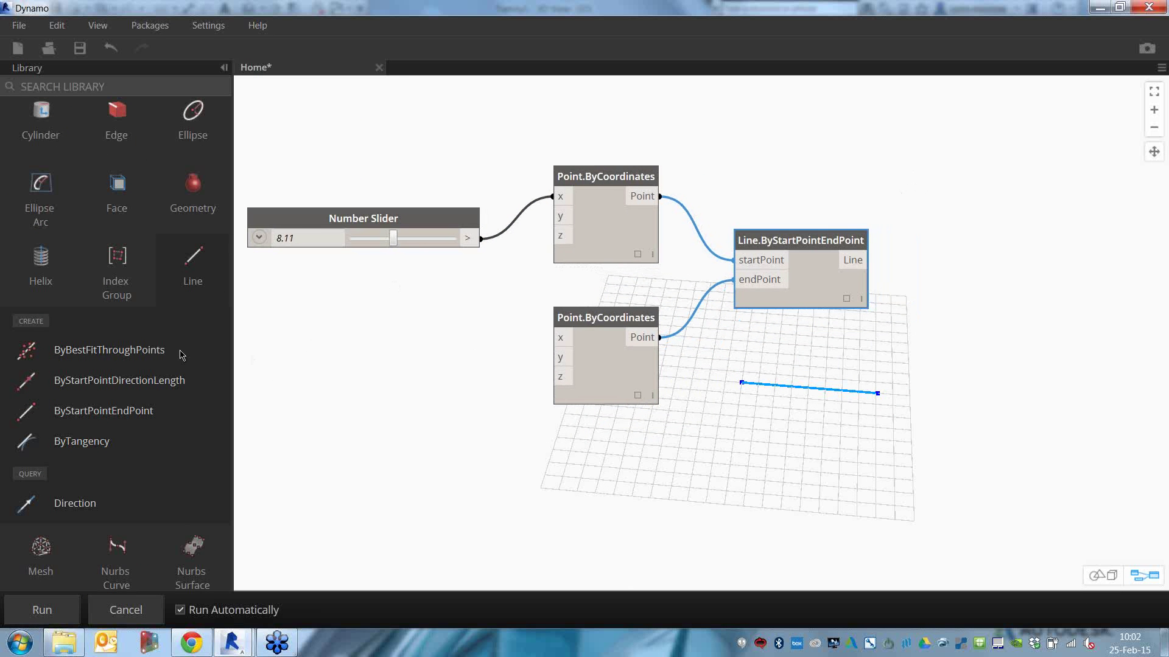
- Search the library for "model curve", add the Revit ModelCurve.ByCurve node and place it beyond the line node
{"action": "mouse_move", "coordinate": [137, 347]}
{"action": "type", "text": "model curve"}
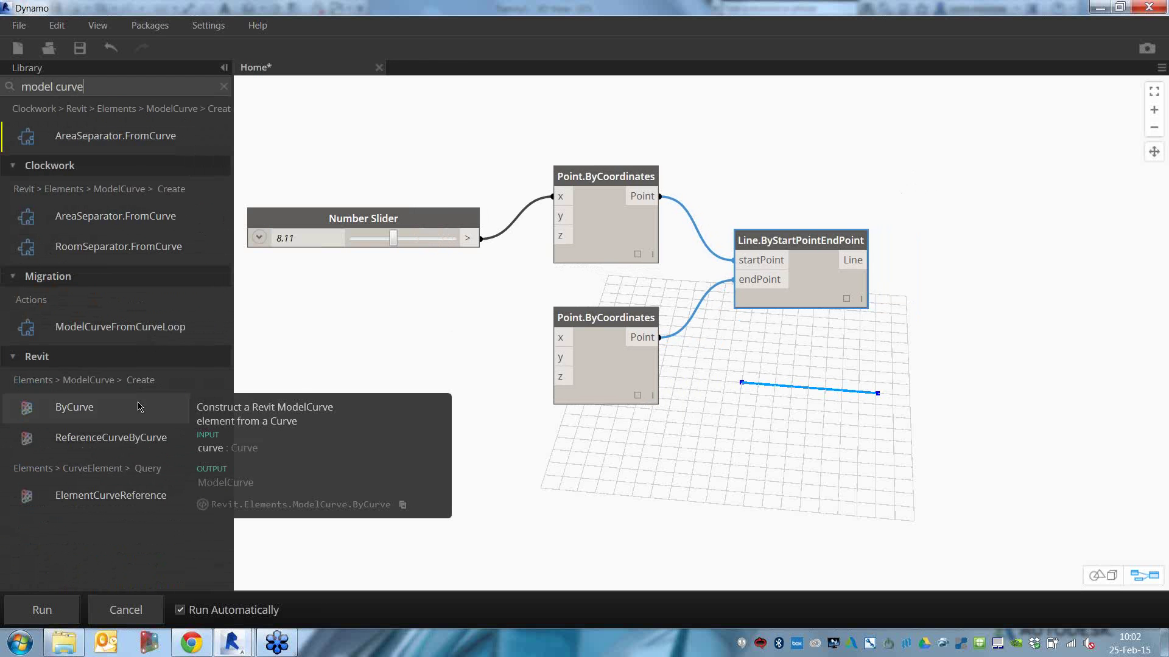
{"action": "left_click", "coordinate": [139, 404]}
{"action": "left_click_drag", "start_coordinate": [776, 379], "coordinate": [1029, 275]}
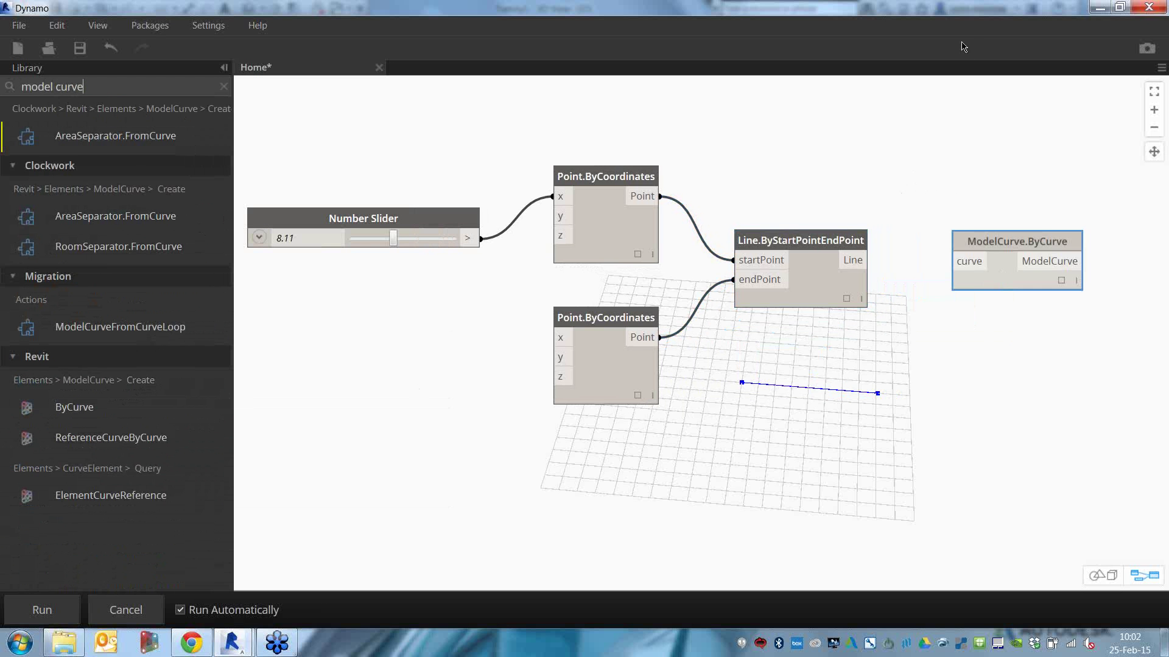
- Shrink the Dynamo window over Revit and connect the Line output to the curve input of ModelCurve.ByCurve
{"action": "double_click", "coordinate": [958, 6]}
{"action": "left_click_drag", "start_coordinate": [965, 6], "coordinate": [189, 55]}
{"action": "left_click_drag", "start_coordinate": [400, 307], "coordinate": [484, 309]}
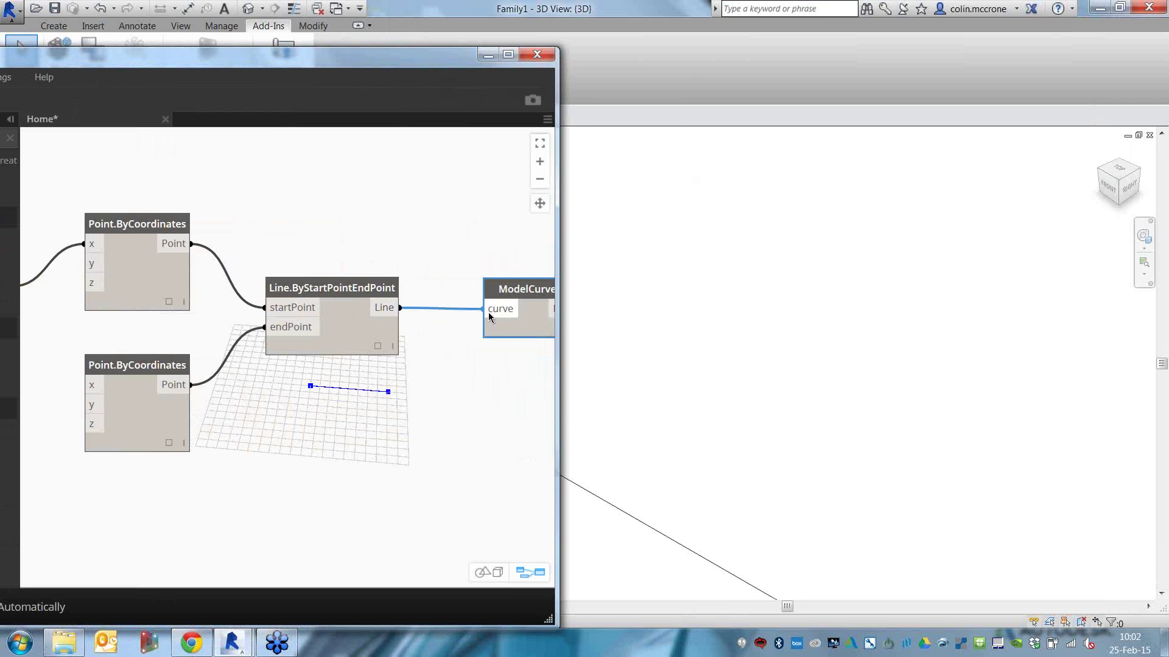
- Frame the model line in the Revit 3D view and vary its length with the Number Slider, first to 12.7 and finally to 6.92
{"action": "left_click", "coordinate": [746, 439]}
{"action": "scroll", "coordinate": [746, 440], "scroll_direction": "down", "scroll_amount": 3}
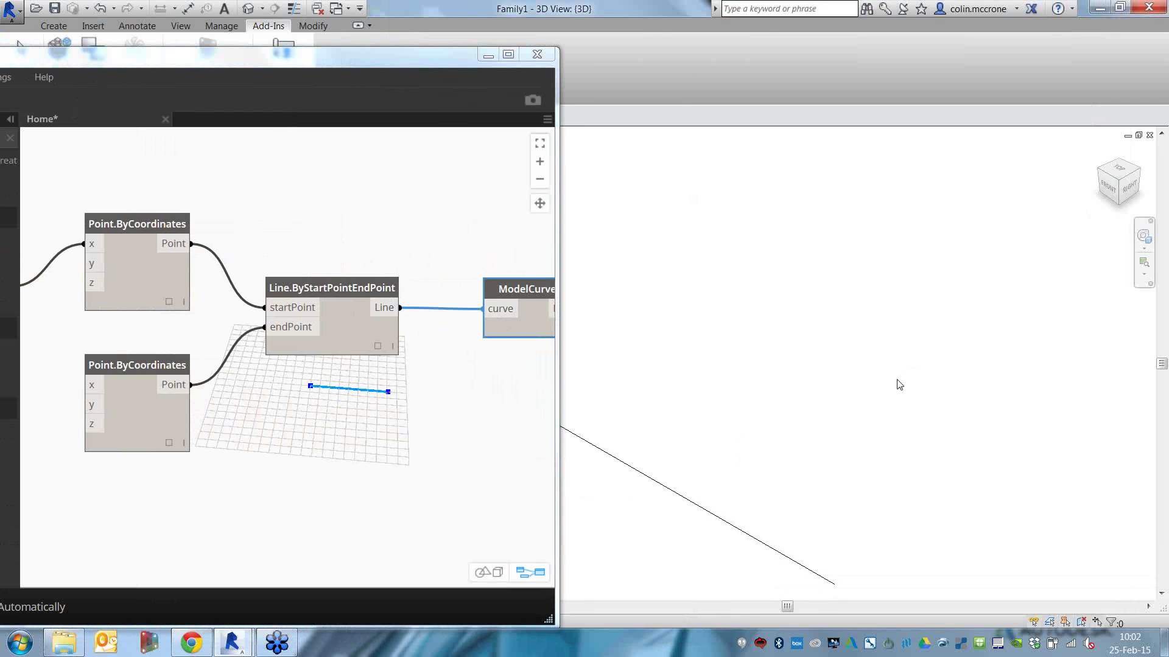
{"action": "scroll", "coordinate": [889, 379], "scroll_direction": "down", "scroll_amount": 2}
{"action": "scroll", "coordinate": [747, 393], "scroll_direction": "up", "scroll_amount": 3}
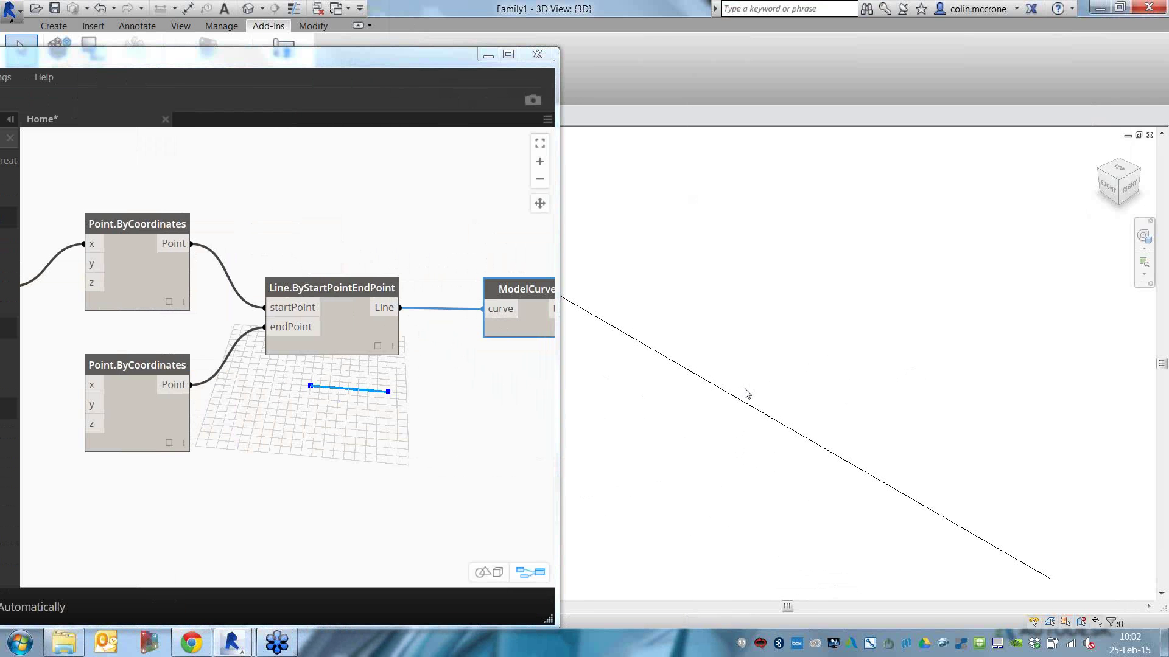
{"action": "middle_click_drag", "start_coordinate": [751, 373], "coordinate": [937, 353], "text": "shift"}
{"action": "scroll", "coordinate": [707, 321], "scroll_direction": "down", "scroll_amount": 2}
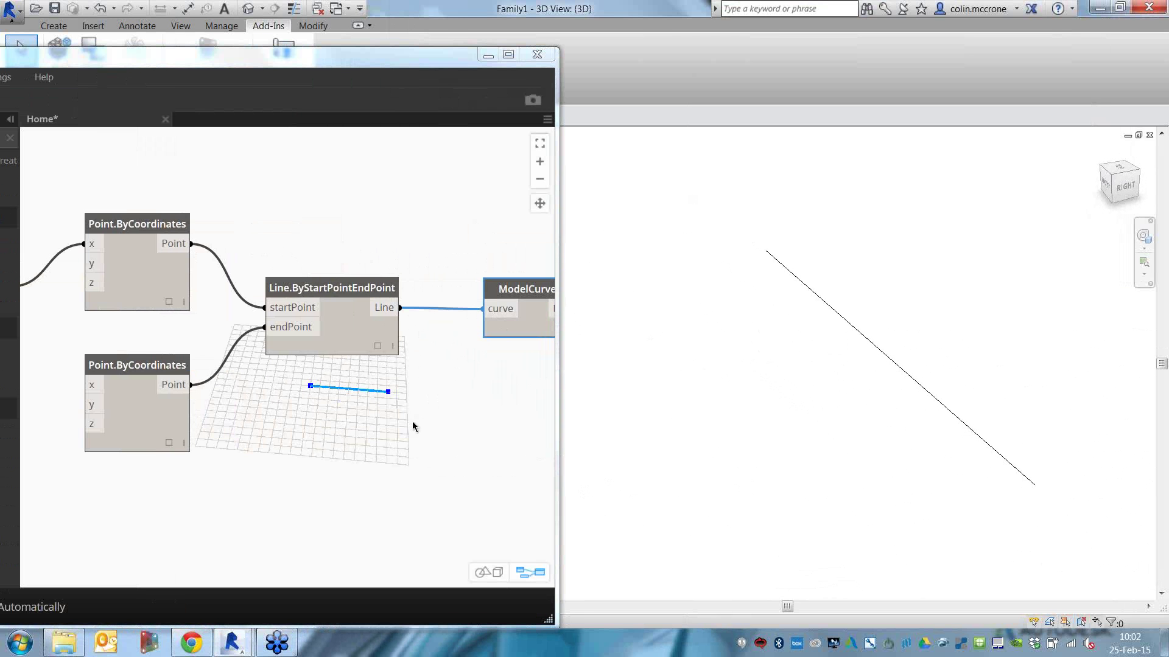
{"action": "left_click", "coordinate": [383, 428]}
{"action": "scroll", "coordinate": [354, 431], "scroll_direction": "down", "scroll_amount": 2}
{"action": "middle_click_drag", "start_coordinate": [297, 434], "coordinate": [513, 406]}
{"action": "scroll", "coordinate": [151, 304], "scroll_direction": "up", "scroll_amount": 2}
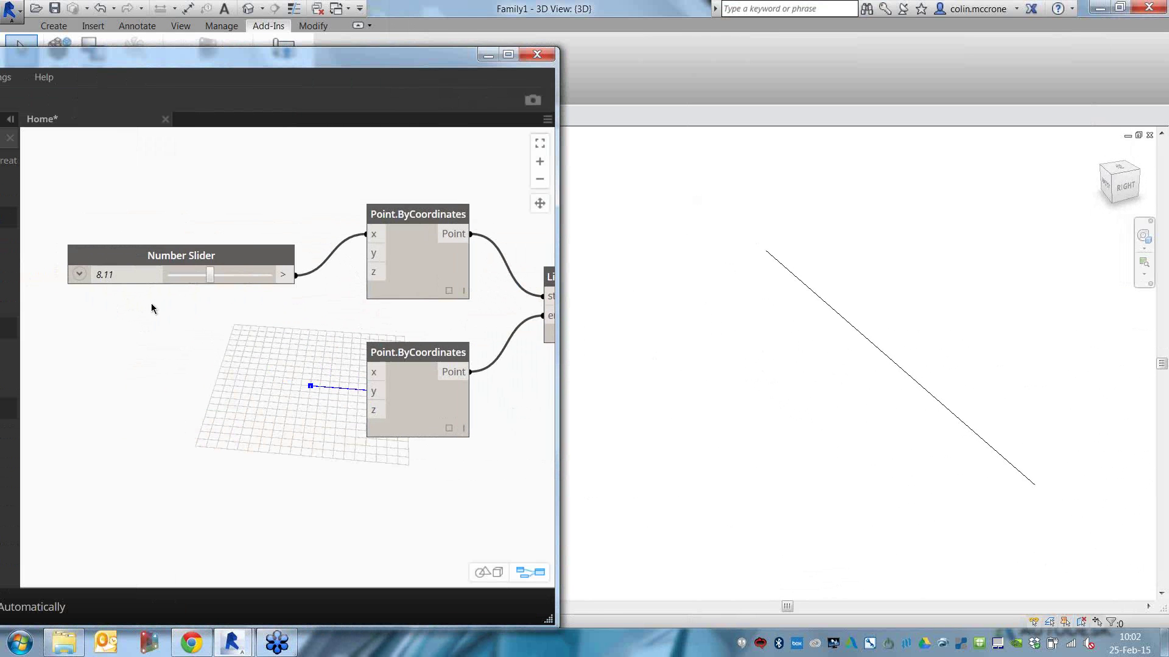
{"action": "left_click_drag", "start_coordinate": [220, 275], "coordinate": [234, 275]}
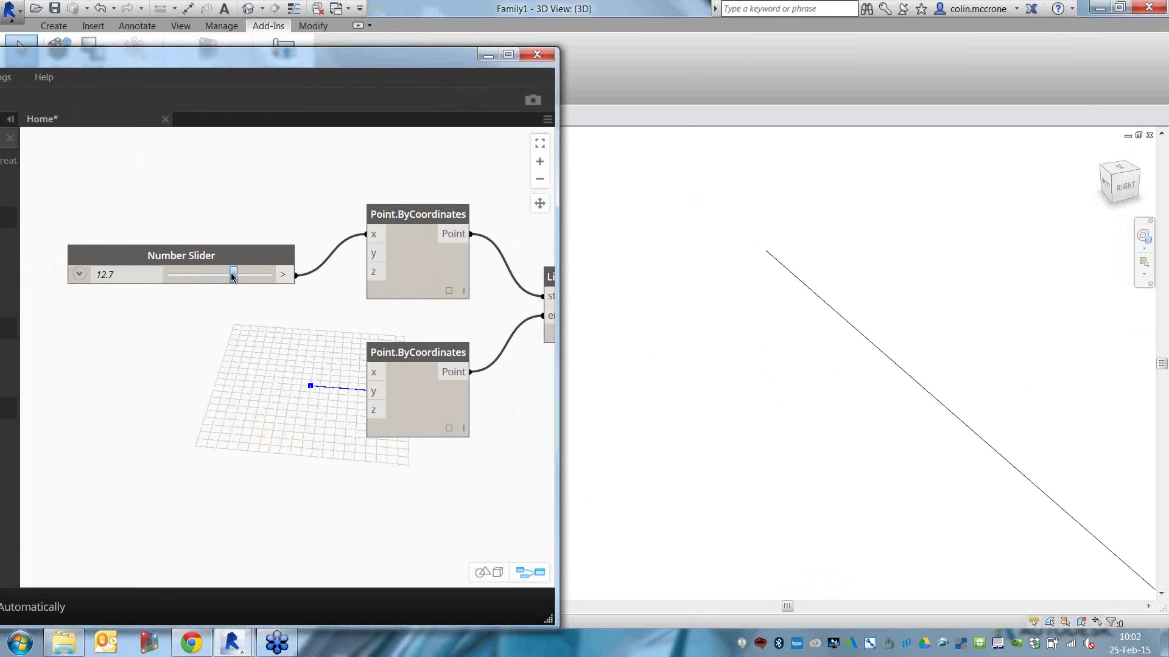
{"action": "left_click_drag", "start_coordinate": [235, 277], "coordinate": [204, 275]}
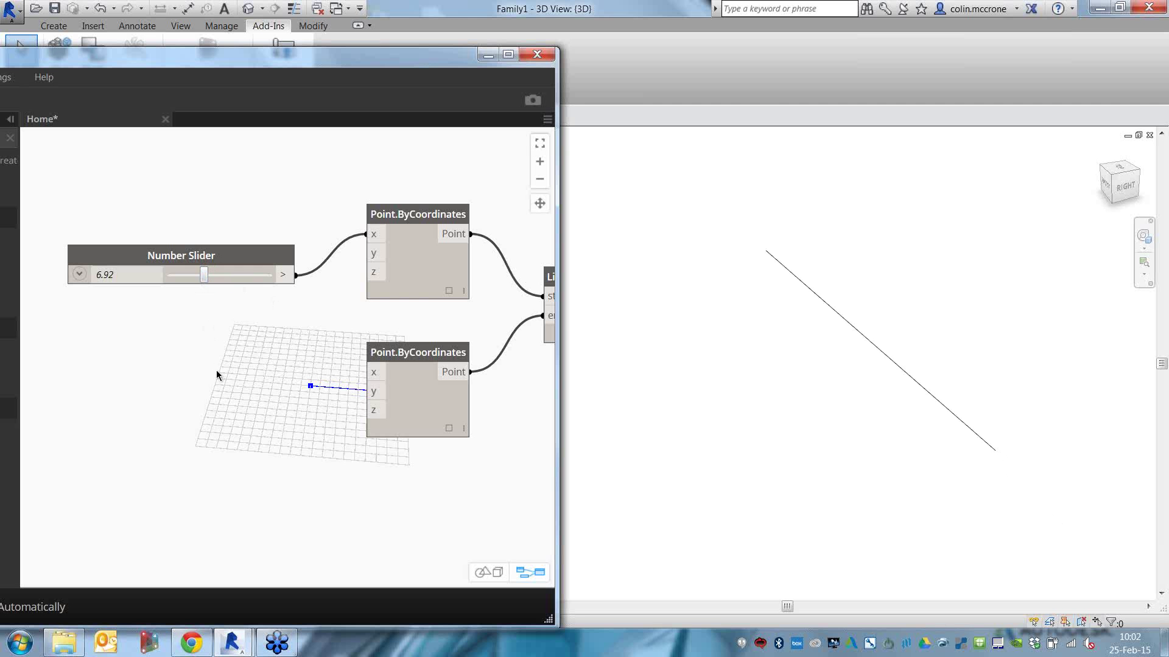
- Maximize the Dynamo window, move the Number Slider node higher to free space below it, and clear the library search
{"action": "double_click", "coordinate": [327, 59]}
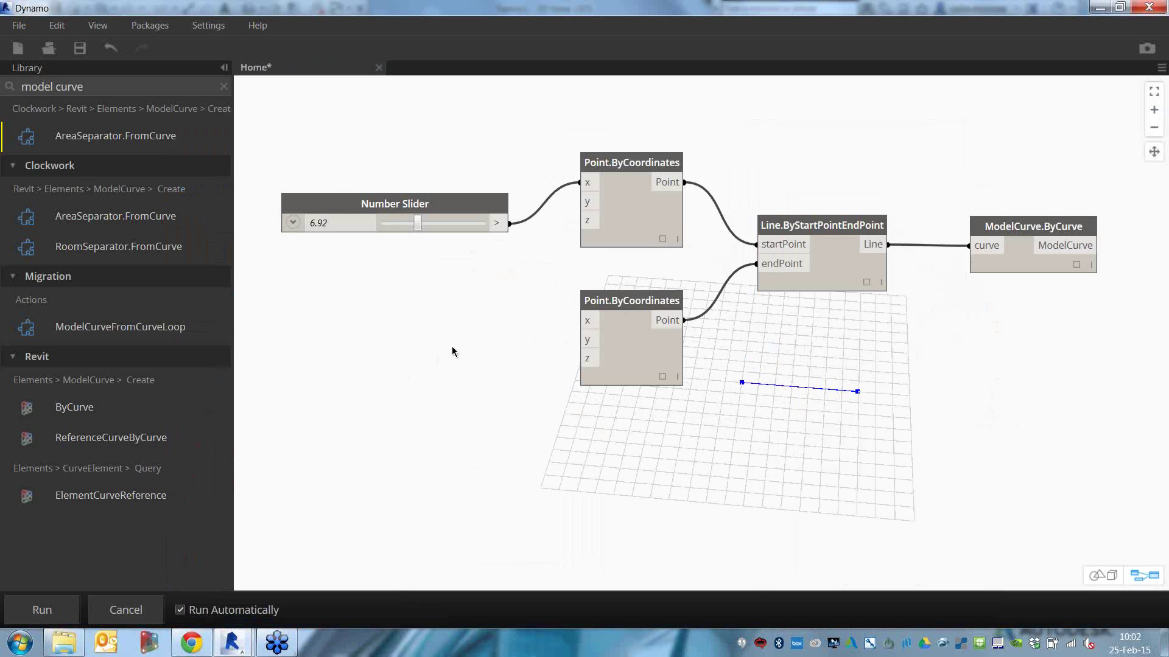
{"action": "middle_click_drag", "start_coordinate": [452, 352], "coordinate": [517, 382]}
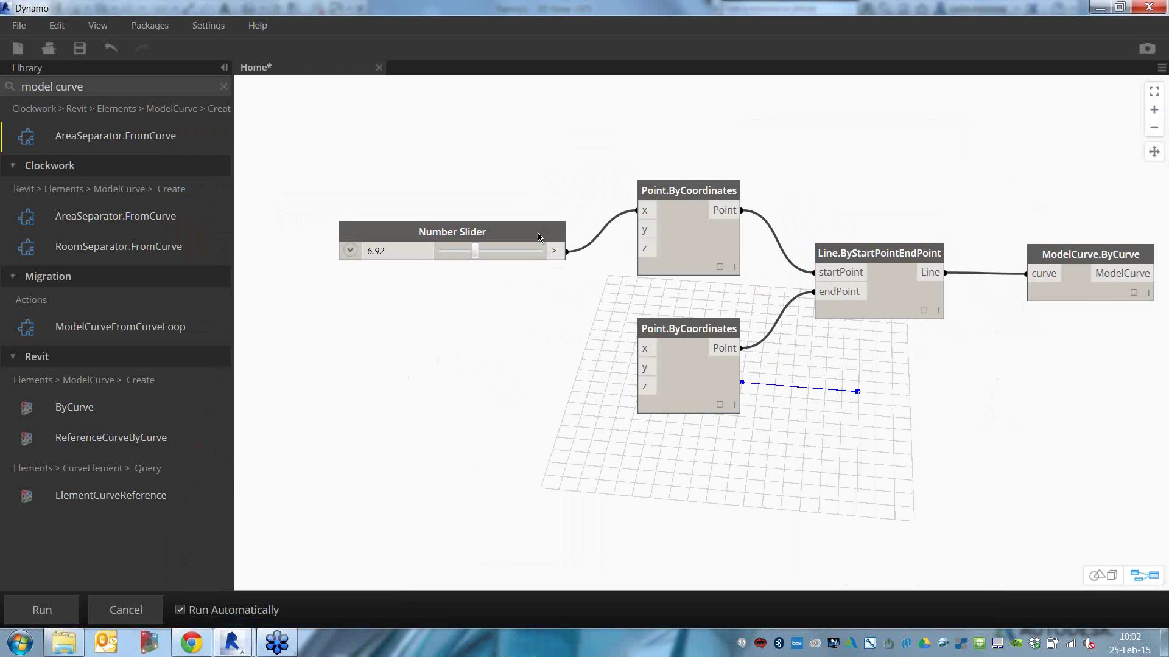
{"action": "left_click_drag", "start_coordinate": [538, 236], "coordinate": [522, 177]}
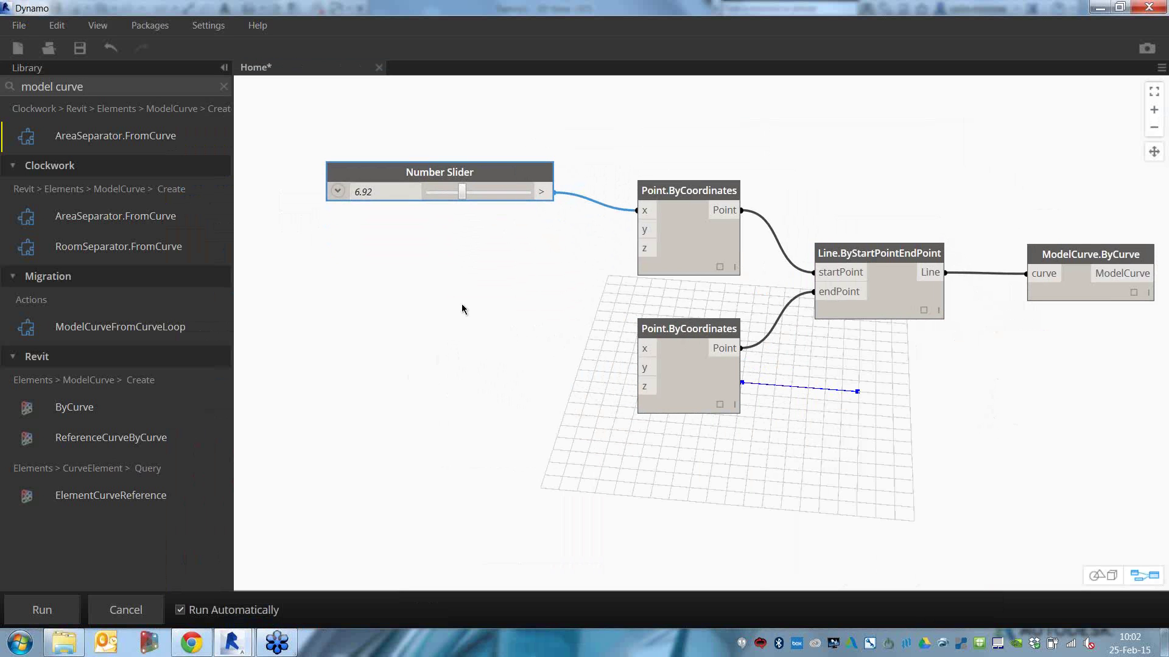
{"action": "key", "text": "Escape"}
{"action": "middle_click_drag", "start_coordinate": [485, 353], "coordinate": [590, 408]}
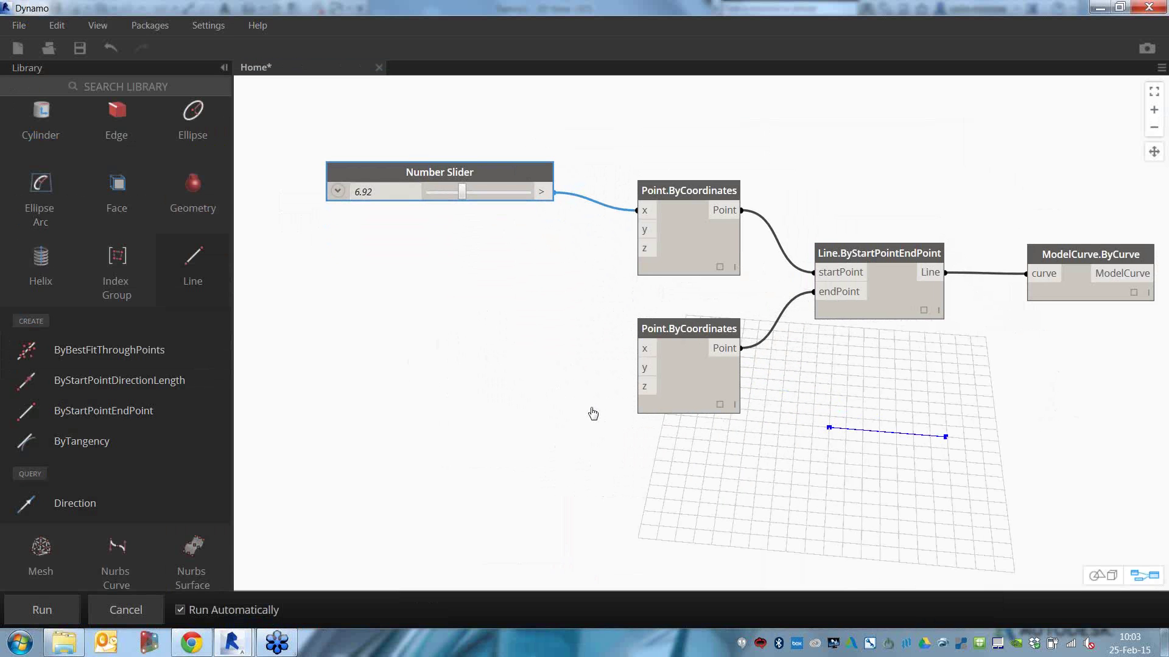
- Search the library for "number ran", add a Number Range node and place it below the Number Slider
{"action": "left_click", "coordinate": [443, 353]}
{"action": "type", "text": "n"}
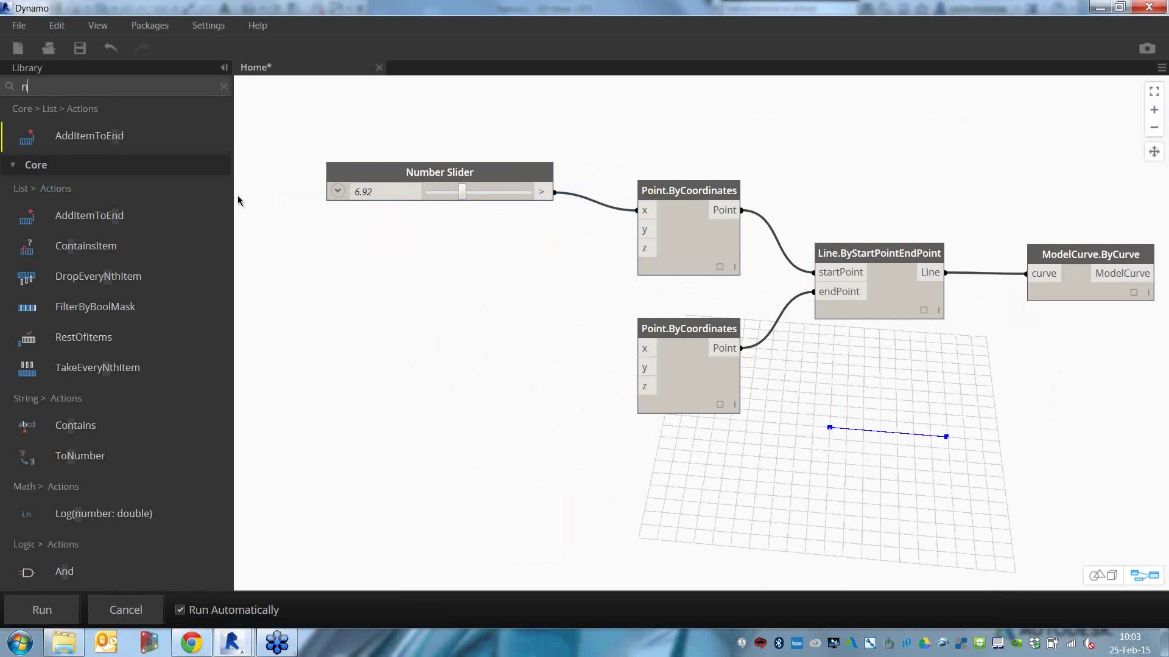
{"action": "type", "text": "umber ran"}
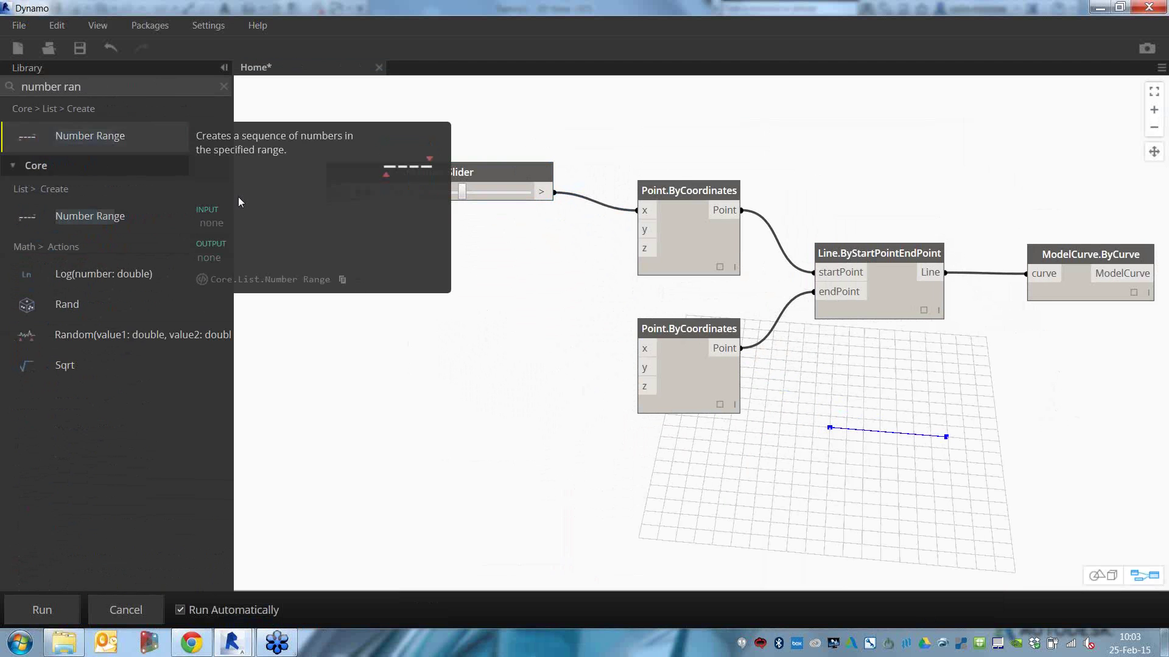
{"action": "left_click", "coordinate": [91, 137]}
{"action": "left_click_drag", "start_coordinate": [665, 324], "coordinate": [471, 305]}
- Create three code blocks containing 0, 10 and 1 around the Number Range node
{"action": "double_click", "coordinate": [337, 271]}
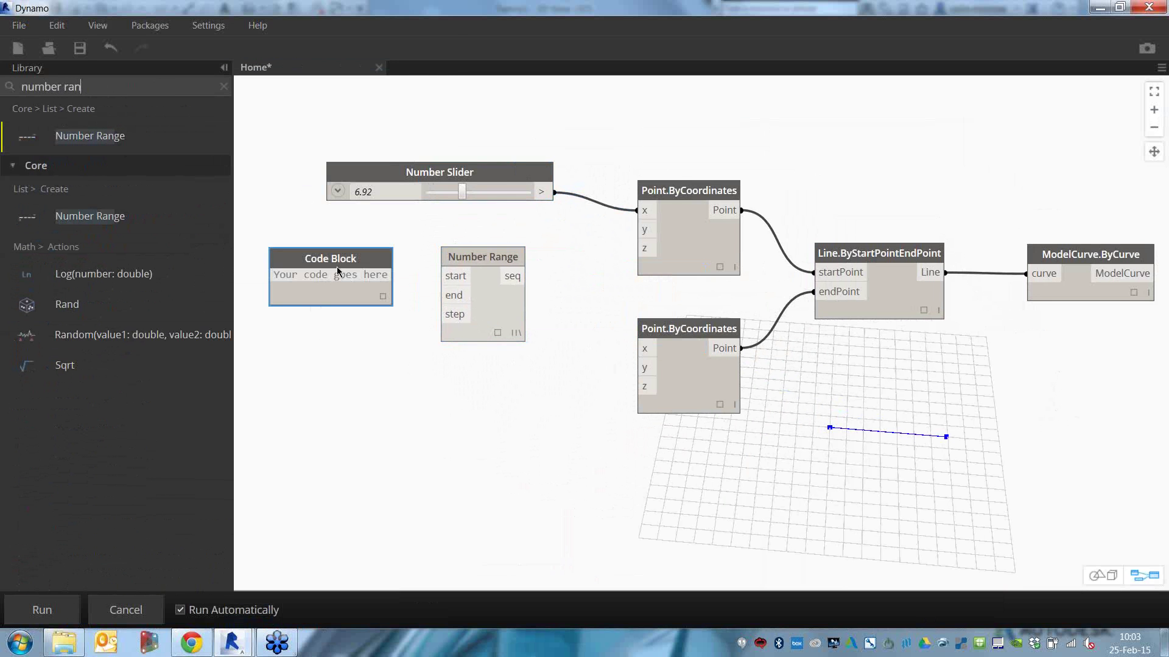
{"action": "type", "text": "0"}
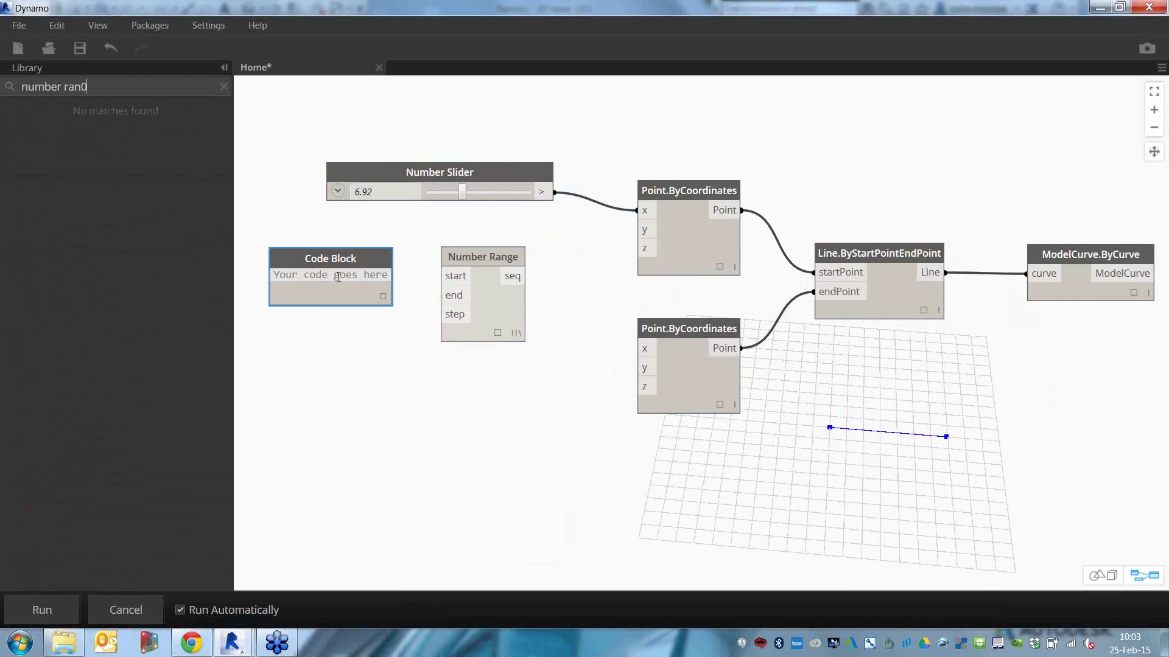
{"action": "type", "text": "0"}
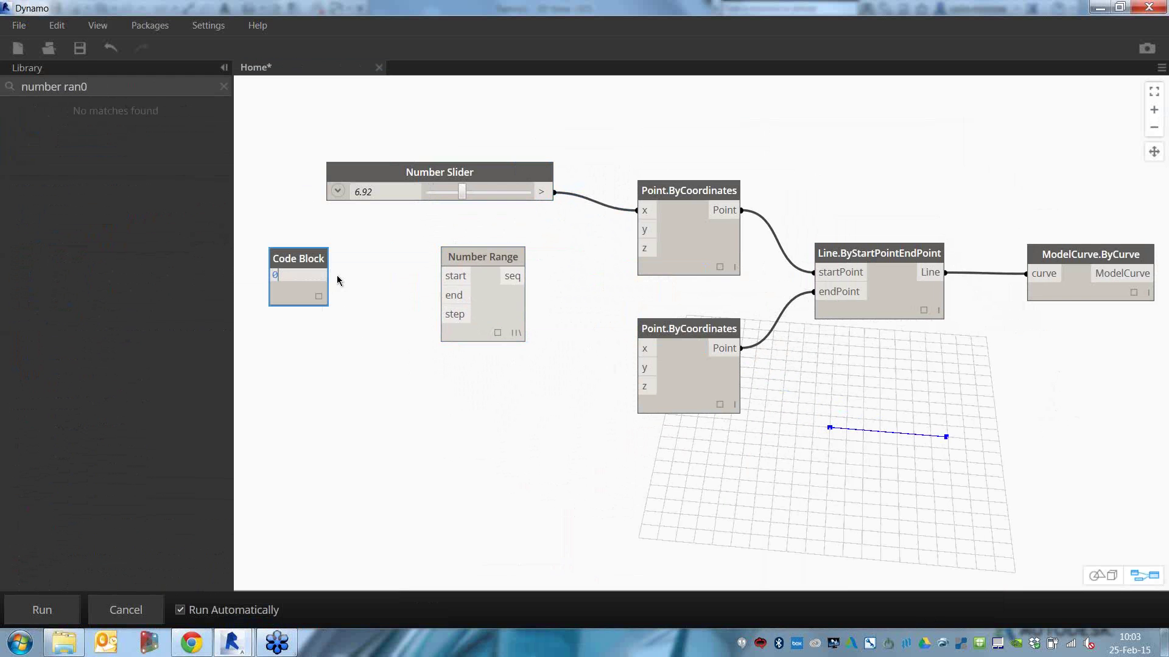
{"action": "double_click", "coordinate": [329, 364]}
{"action": "type", "text": "10"}
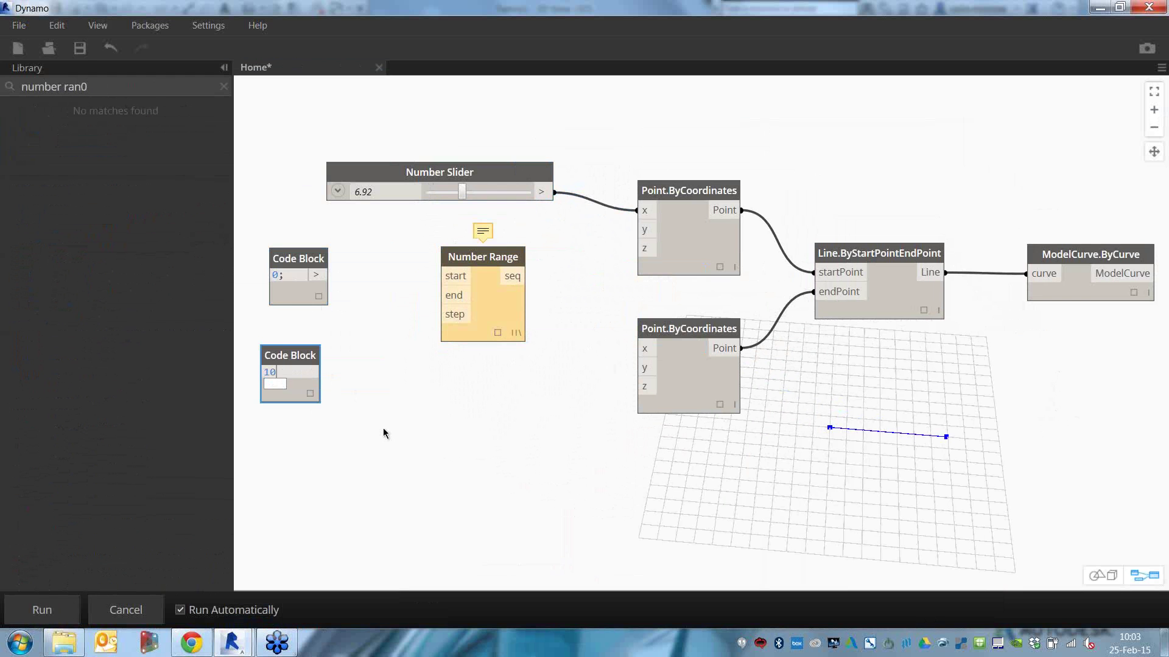
{"action": "double_click", "coordinate": [385, 456]}
{"action": "type", "text": "1"}
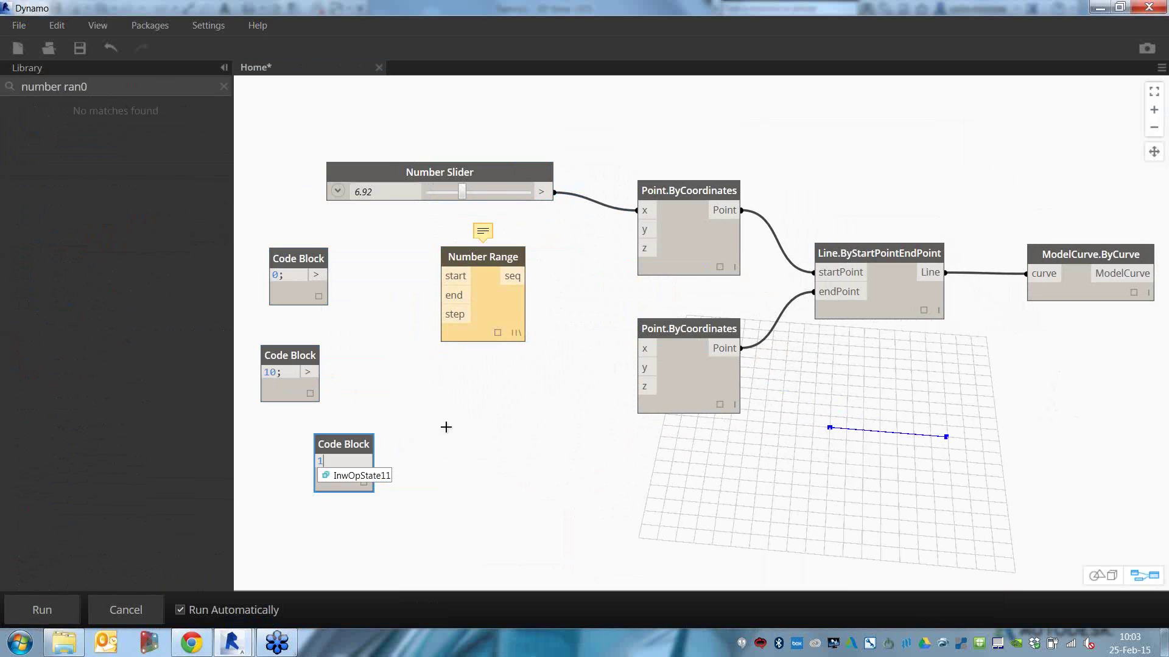
{"action": "left_click", "coordinate": [447, 427]}
- Stack the three code blocks in a column beside Number Range and connect the 0 block to its start input
{"action": "left_click_drag", "start_coordinate": [364, 445], "coordinate": [307, 419]}
{"action": "left_click_drag", "start_coordinate": [310, 263], "coordinate": [302, 285]}
{"action": "left_click", "coordinate": [309, 303]}
{"action": "left_click", "coordinate": [454, 275]}
{"action": "left_click_drag", "start_coordinate": [481, 296], "coordinate": [427, 360]}
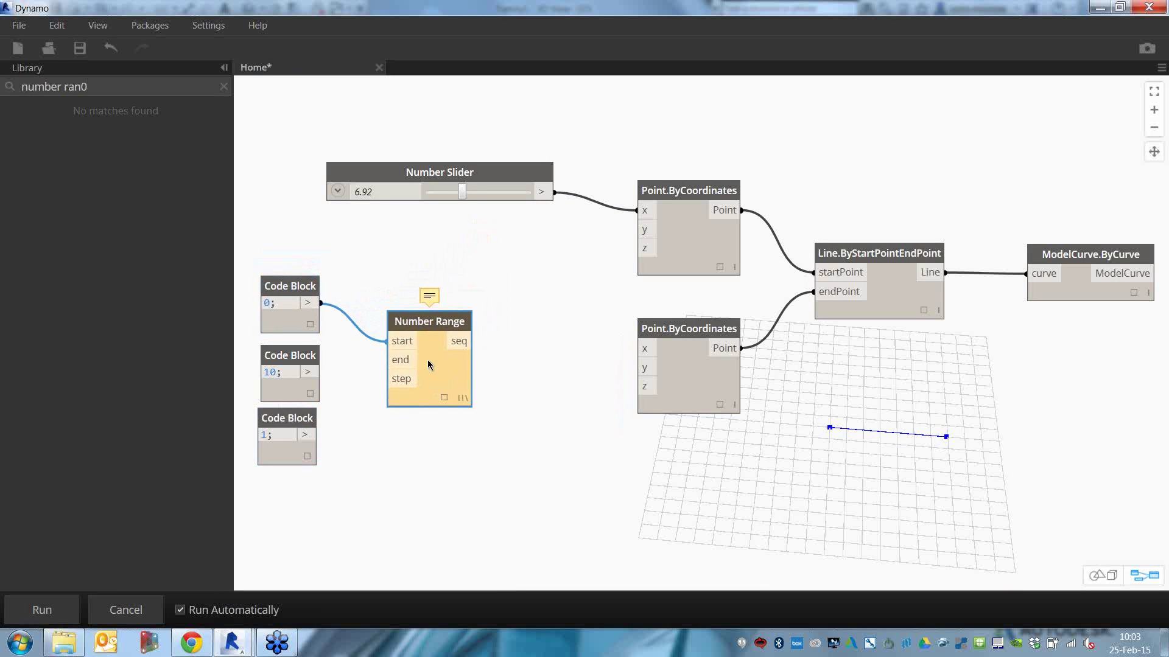
- Connect the 10 and 1 code blocks to the end and step inputs of Number Range and show its output preview
{"action": "left_click", "coordinate": [321, 372]}
{"action": "left_click", "coordinate": [386, 360]}
{"action": "left_click", "coordinate": [317, 435]}
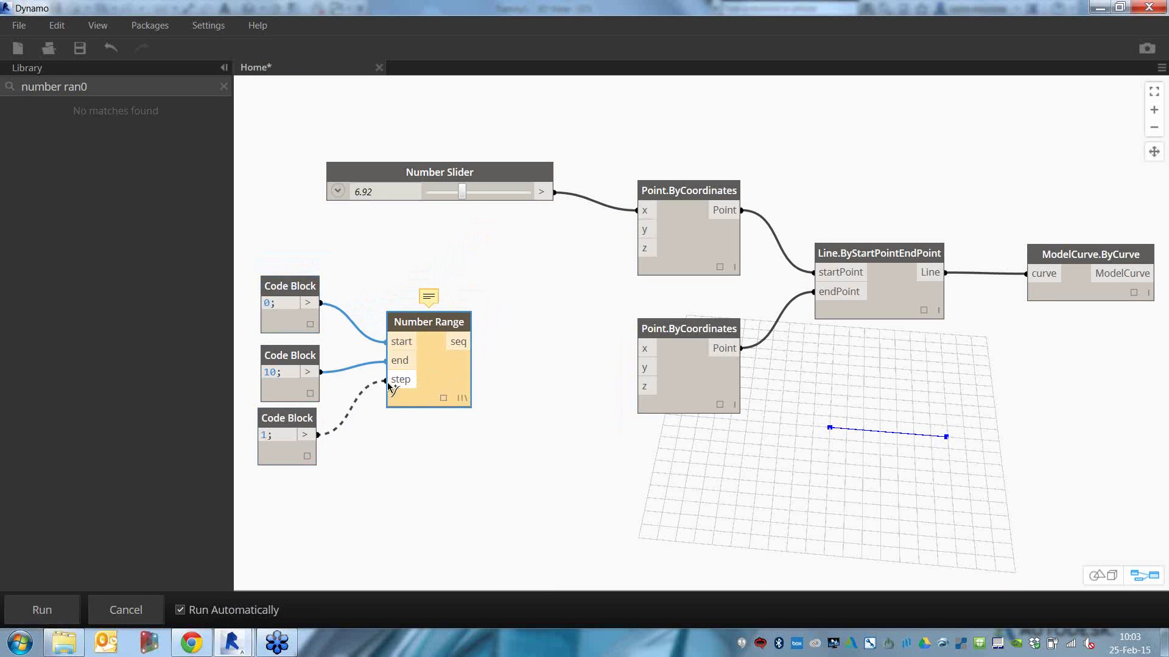
{"action": "left_click", "coordinate": [386, 381]}
{"action": "left_click", "coordinate": [443, 399]}
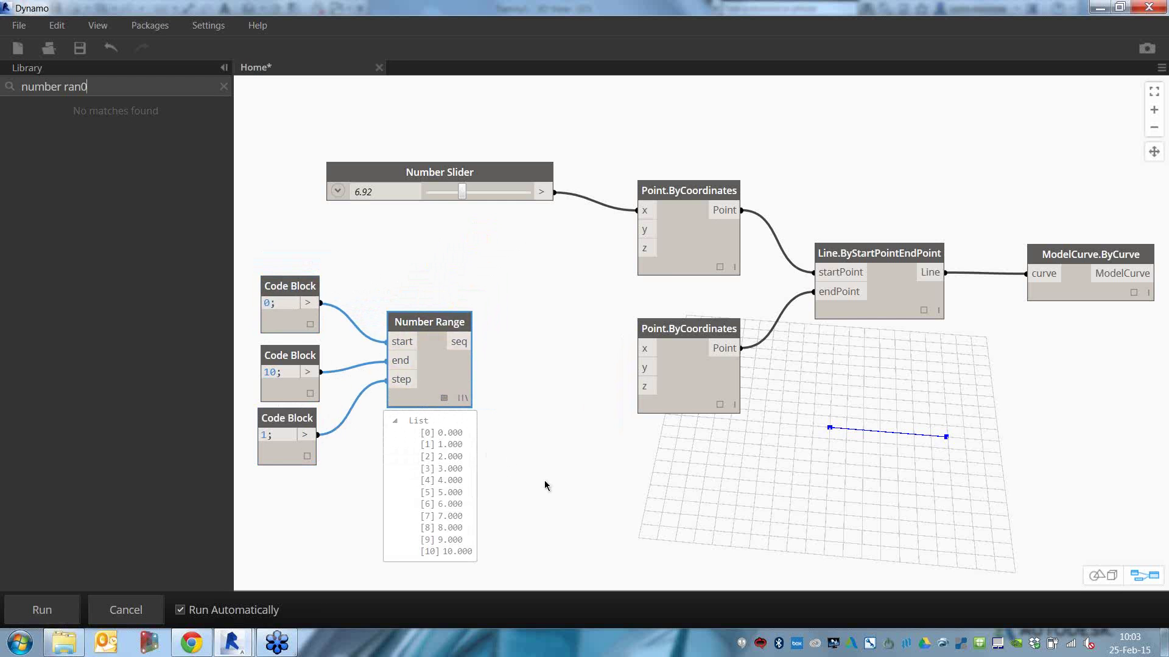
- Connect the seq output of Number Range to the x input of the upper Point.ByCoordinates, replacing the slider connection
{"action": "scroll", "coordinate": [544, 481], "scroll_direction": "up", "scroll_amount": 3}
{"action": "middle_click_drag", "start_coordinate": [594, 411], "coordinate": [645, 399]}
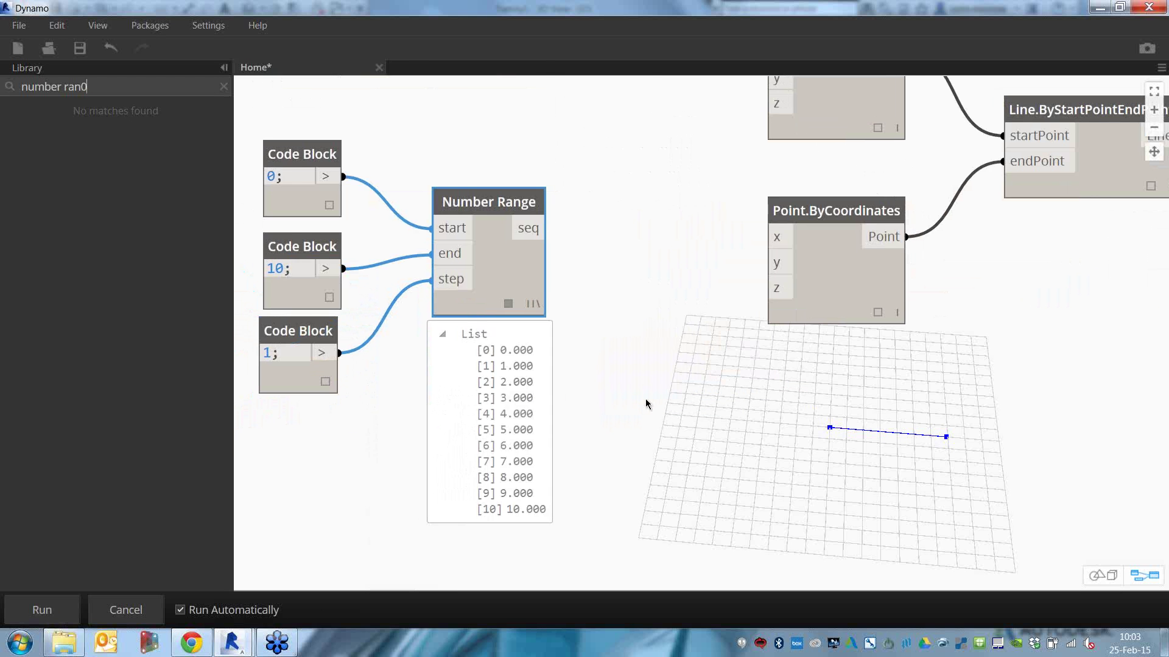
{"action": "scroll", "coordinate": [652, 360], "scroll_direction": "down", "scroll_amount": 2}
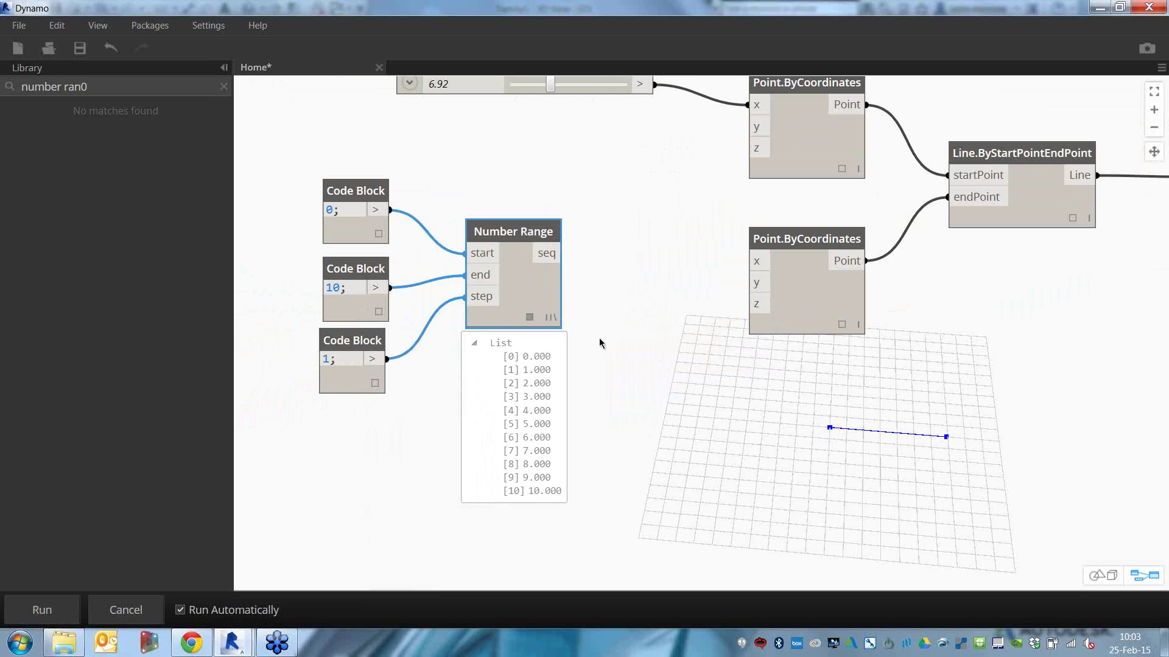
{"action": "left_click", "coordinate": [561, 254]}
{"action": "left_click", "coordinate": [752, 106]}
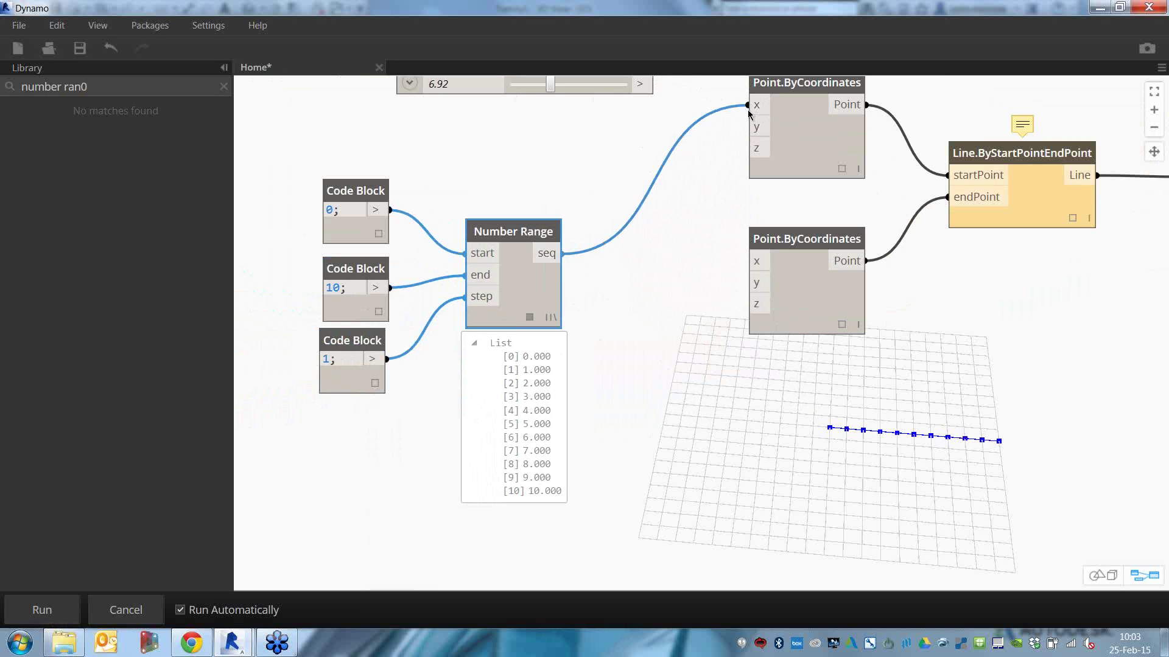
{"action": "middle_click_drag", "start_coordinate": [707, 201], "coordinate": [701, 227]}
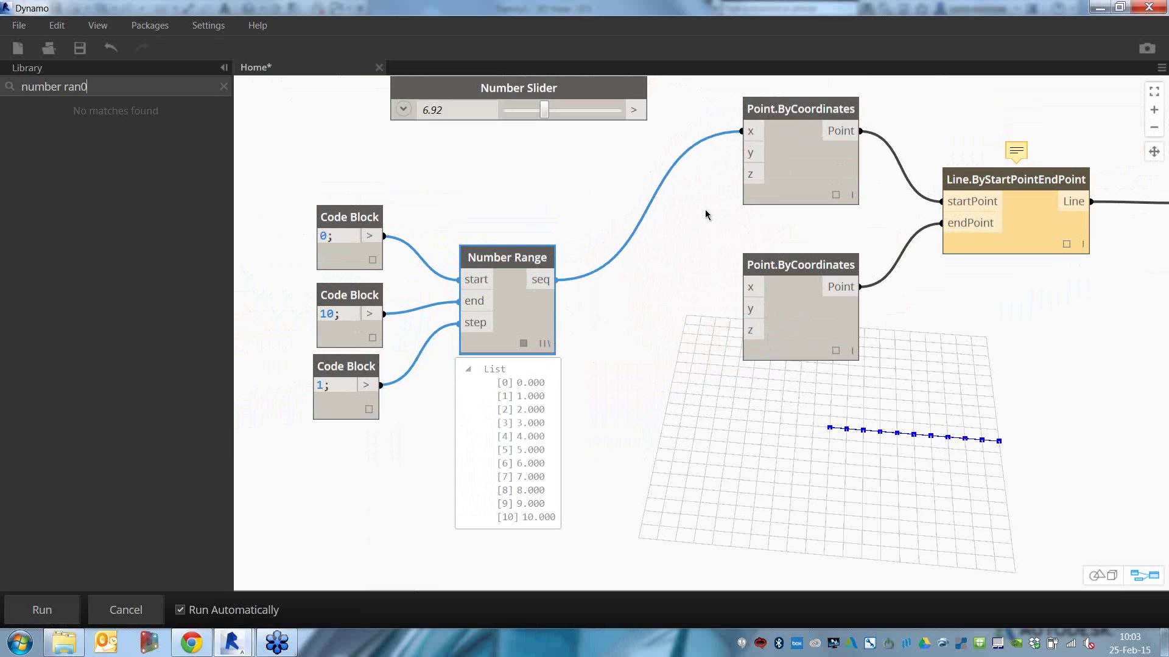
- Connect the Number Slider output to the y input of the upper Point.ByCoordinates node
{"action": "left_click", "coordinate": [649, 111]}
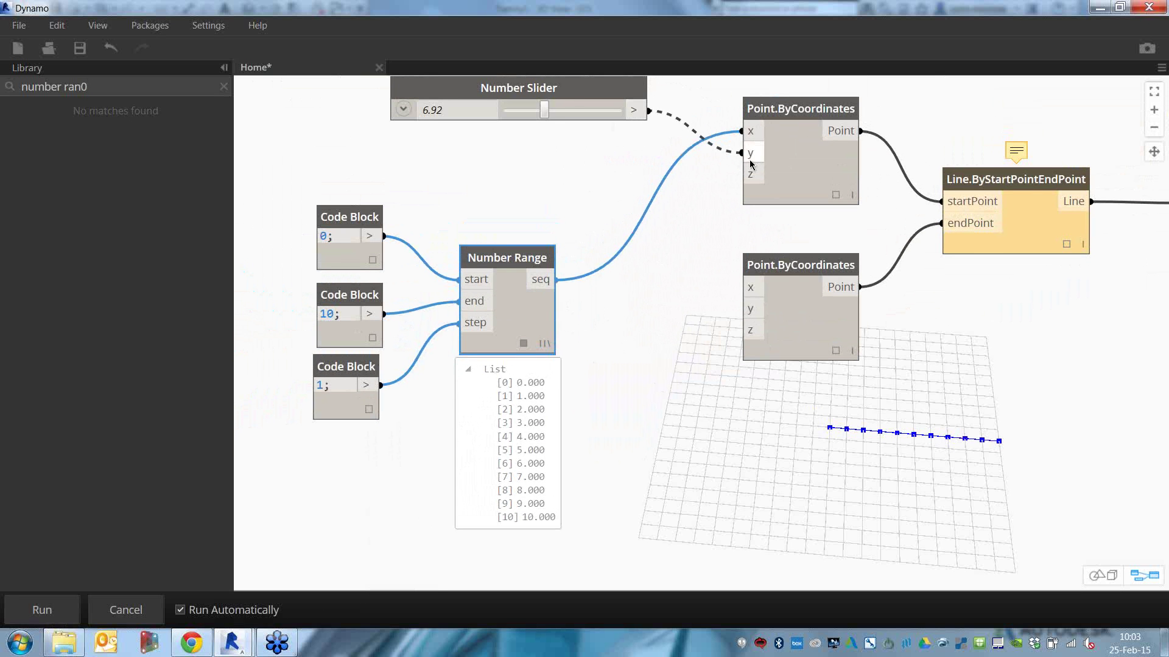
{"action": "left_click", "coordinate": [741, 153]}
{"action": "key", "text": "Escape"}
{"action": "middle_click_drag", "start_coordinate": [889, 413], "coordinate": [832, 435]}
- Shrink the Dynamo window to examine the fan of model lines in Revit, and maximize it again
{"action": "left_click_drag", "start_coordinate": [969, 6], "coordinate": [437, 34]}
{"action": "left_click", "coordinate": [767, 346]}
{"action": "middle_click_drag", "start_coordinate": [767, 346], "coordinate": [785, 386]}
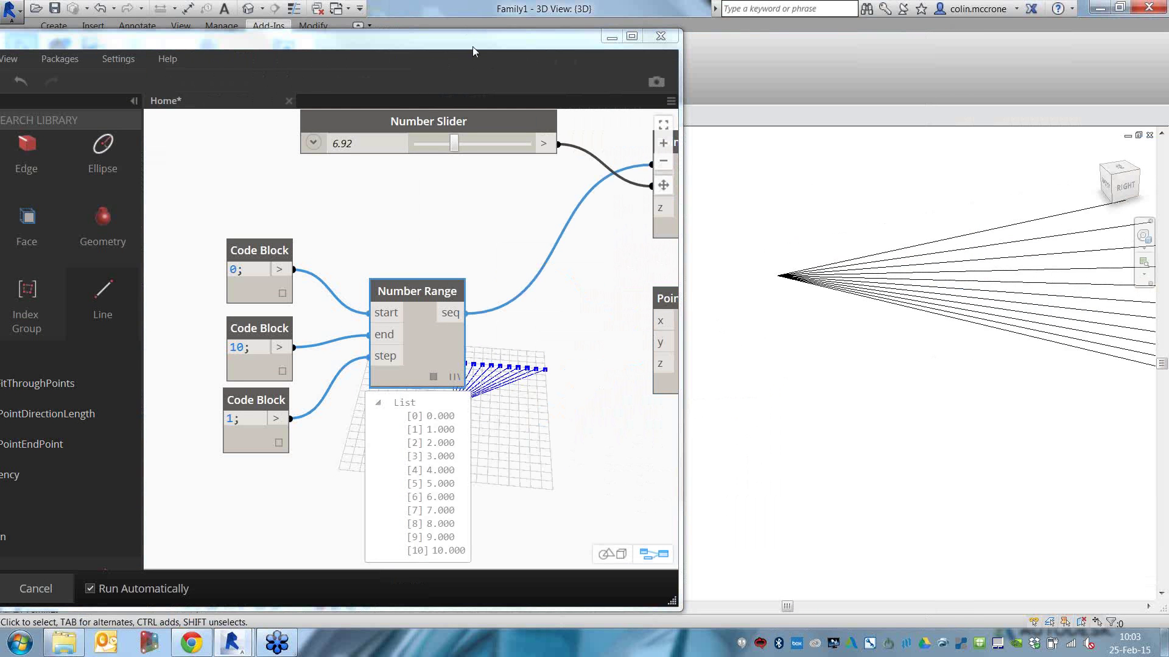
{"action": "left_click_drag", "start_coordinate": [473, 43], "coordinate": [645, 1]}
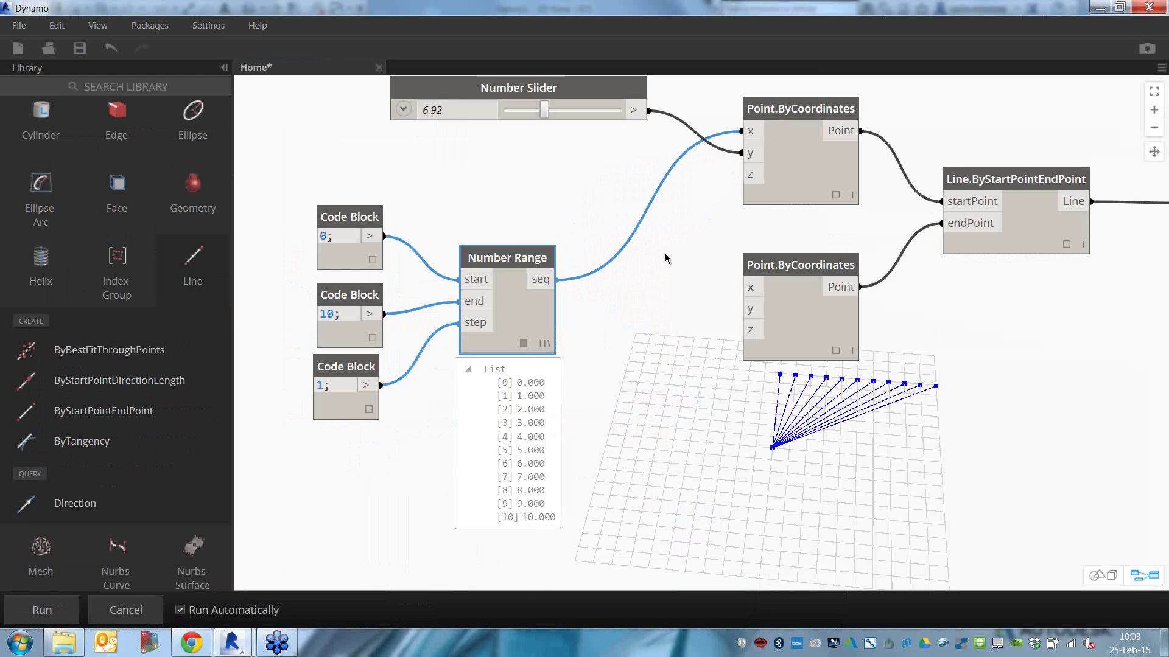
- Set the Number Slider driving the y coordinate to 10.1 and turn off automatic running
{"action": "scroll", "coordinate": [665, 258], "scroll_direction": "down", "scroll_amount": 3}
{"action": "left_click", "coordinate": [576, 290]}
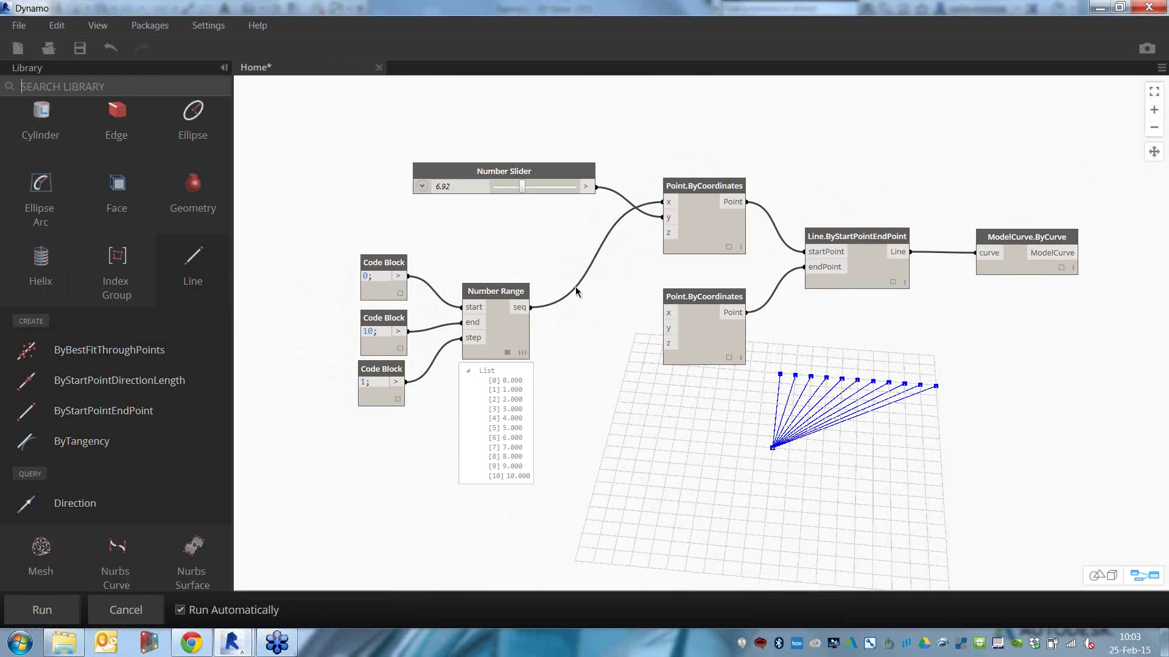
{"action": "middle_click_drag", "start_coordinate": [575, 286], "coordinate": [531, 286]}
{"action": "left_click_drag", "start_coordinate": [478, 185], "coordinate": [491, 185]}
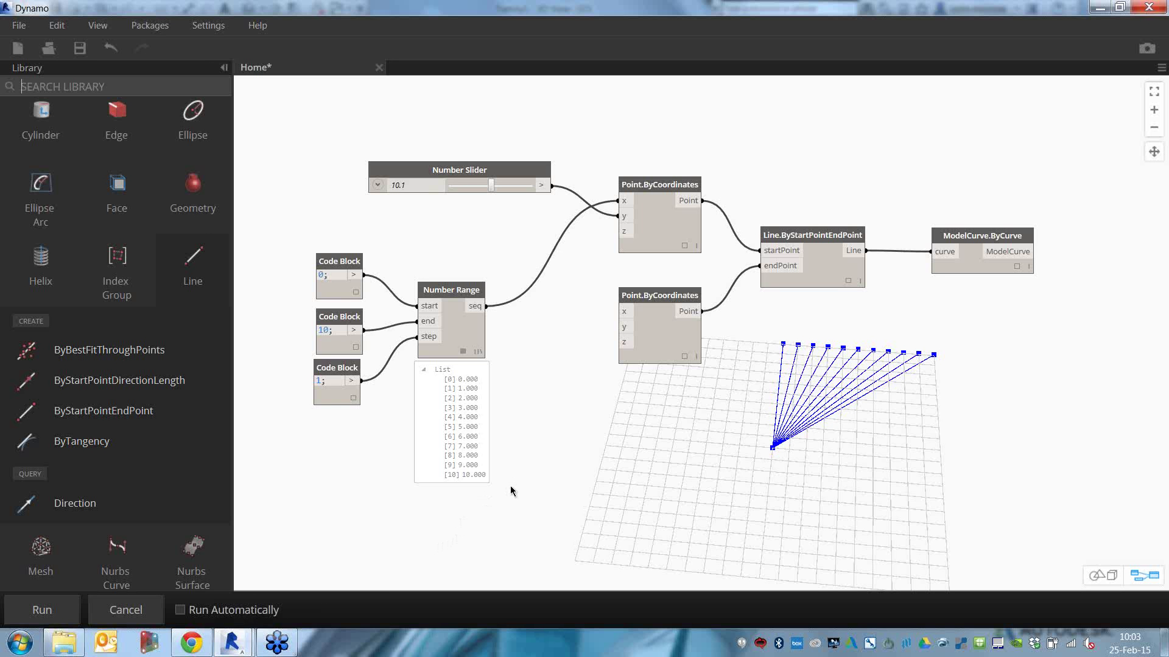
- Close Dynamo and return to the Revit family's 3D view
{"action": "left_click", "coordinate": [1149, 7]}
{"action": "left_click", "coordinate": [616, 361]}
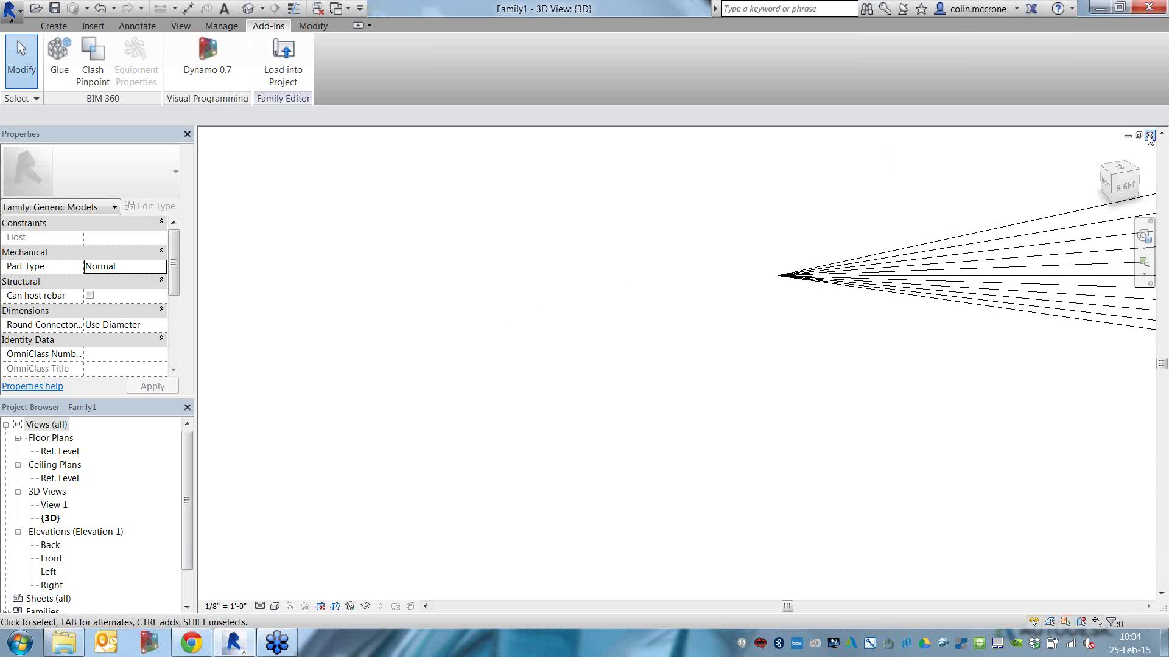
- Close the family's default 3D view, tile the open views, and maximize the 3D view of DynamoSample.0001.rvt
{"action": "left_click", "coordinate": [1149, 135]}
{"action": "left_click", "coordinate": [1150, 136]}
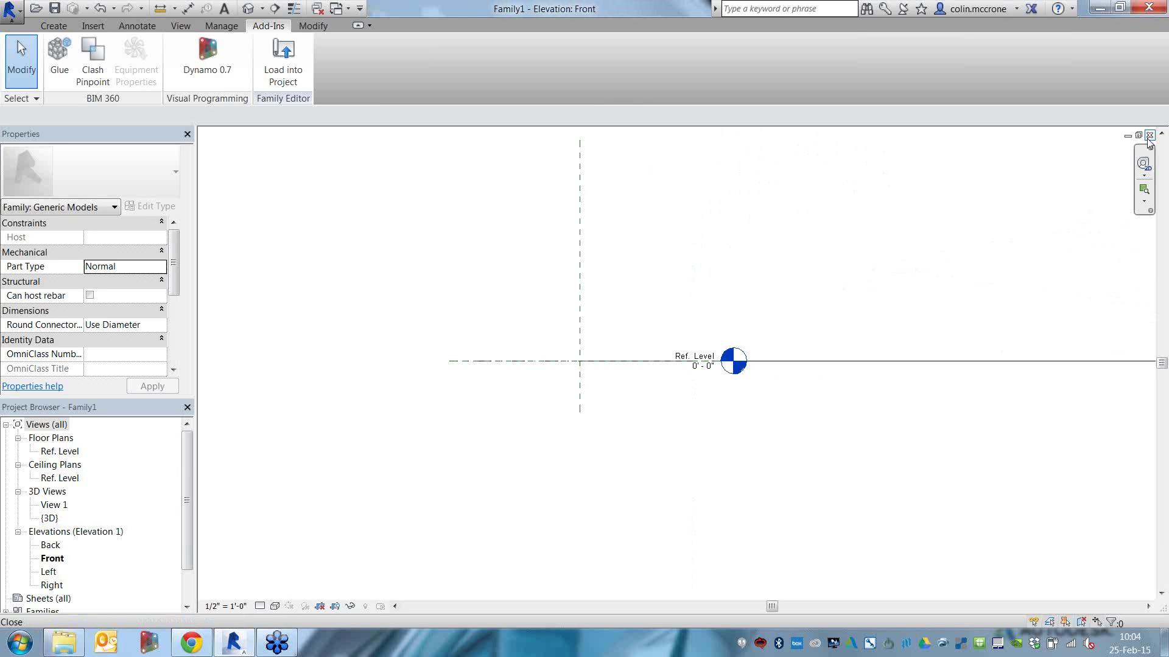
{"action": "middle_click_drag", "start_coordinate": [1050, 169], "coordinate": [830, 322]}
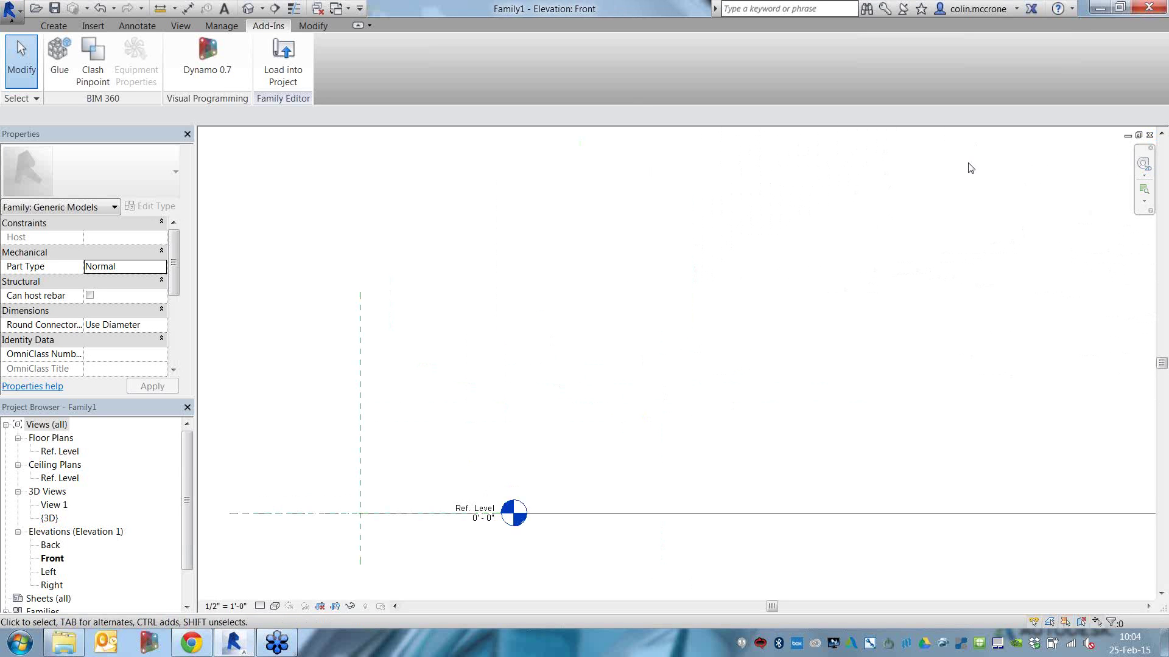
{"action": "key", "text": "w"}
{"action": "key", "text": "c"}
{"action": "key", "text": "w"}
{"action": "key", "text": "t"}
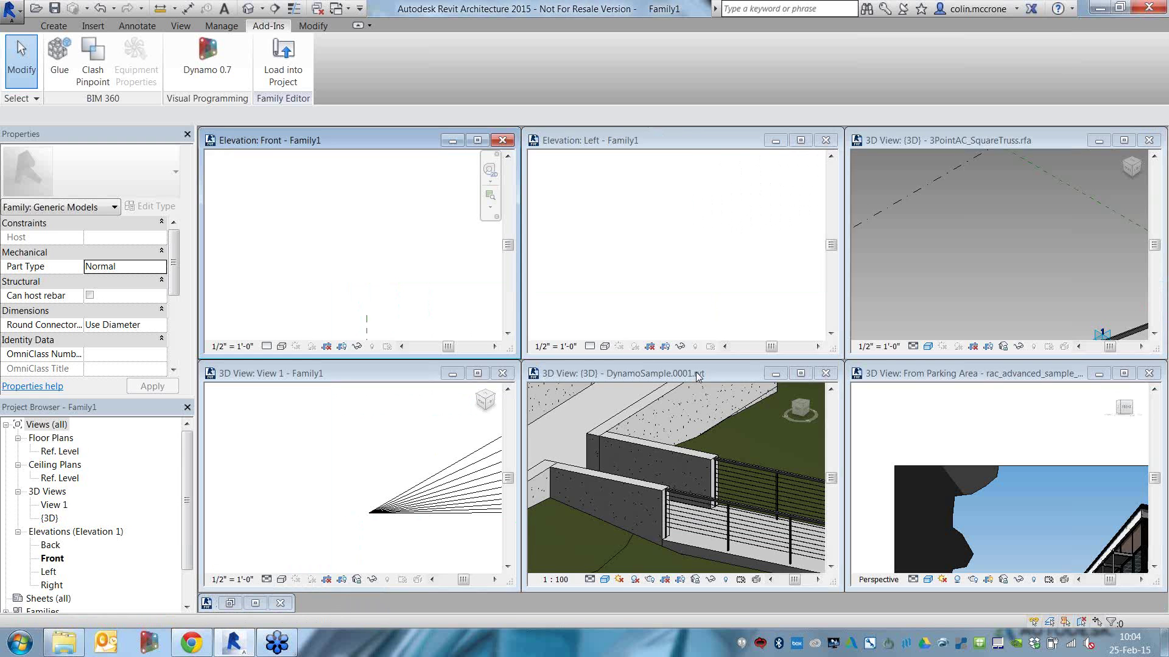
{"action": "left_click", "coordinate": [696, 373]}
{"action": "double_click", "coordinate": [697, 372]}
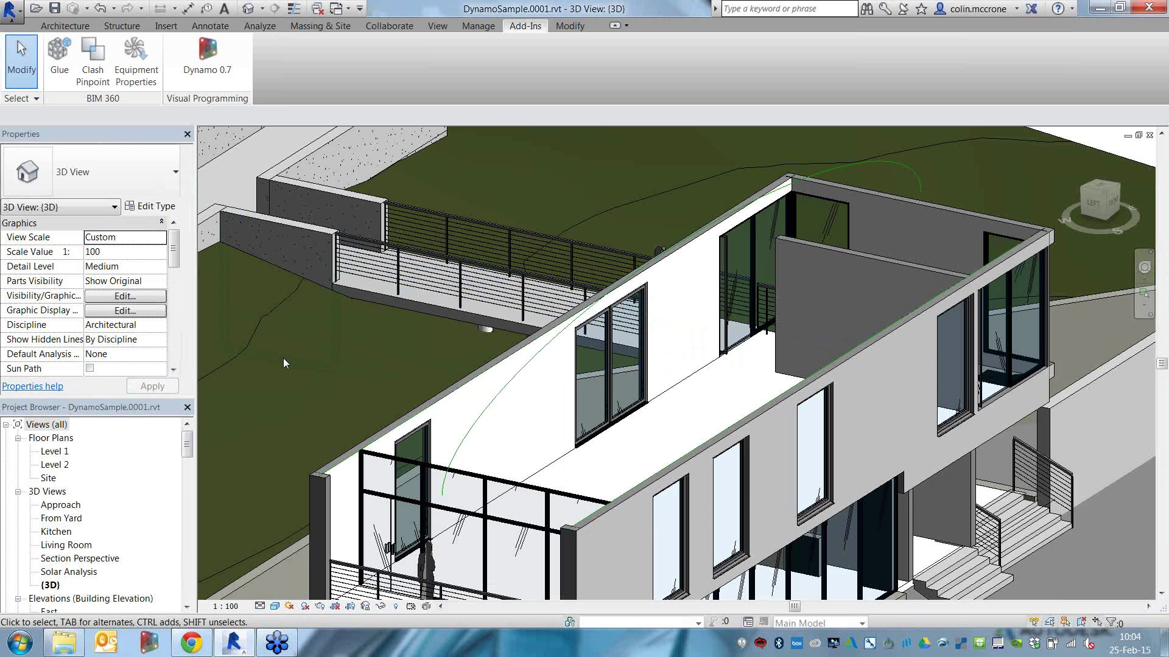
- Tile the open views again and maximize the 3D view of 3PointAC_SquareTruss.rfa
{"action": "key", "text": "w"}
{"action": "key", "text": "t"}
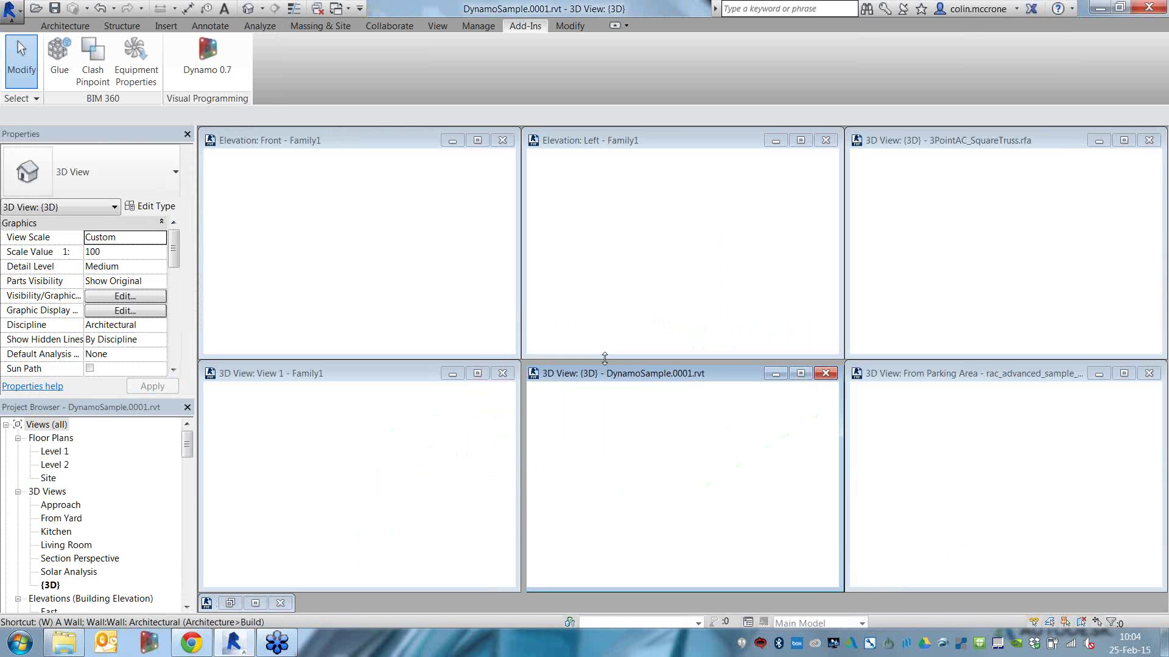
{"action": "left_click", "coordinate": [1000, 140]}
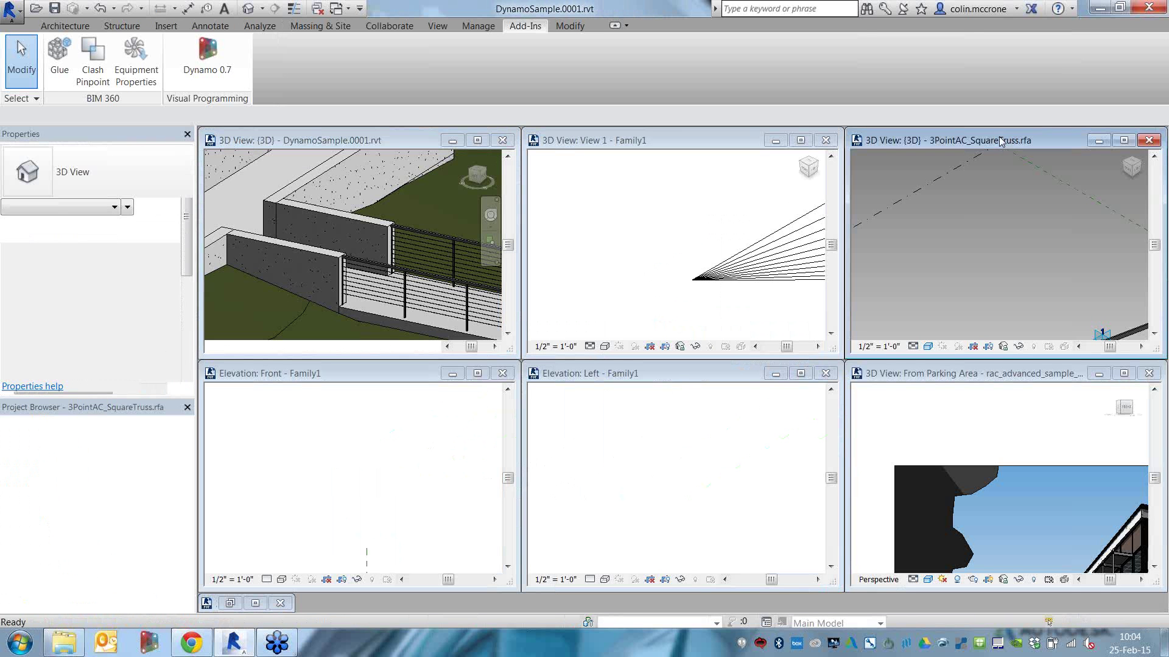
{"action": "double_click", "coordinate": [1000, 140]}
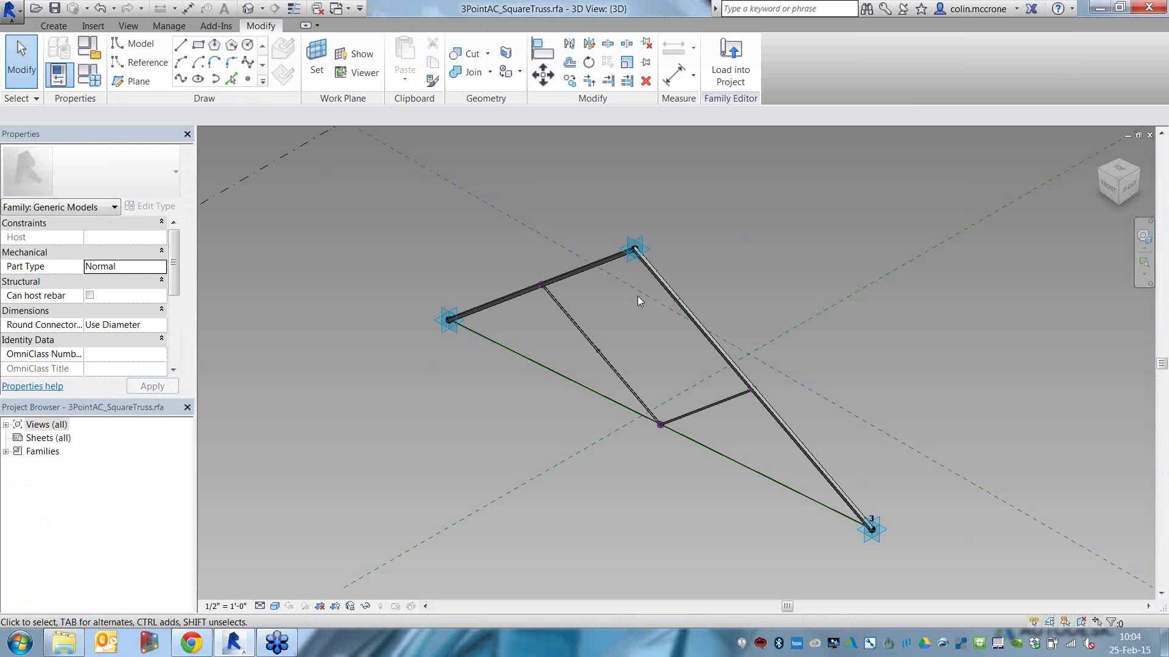
- Raise adaptive placement point 2 of the truss family vertically to test how the truss adapts
{"action": "scroll", "coordinate": [634, 243], "scroll_direction": "up", "scroll_amount": 1}
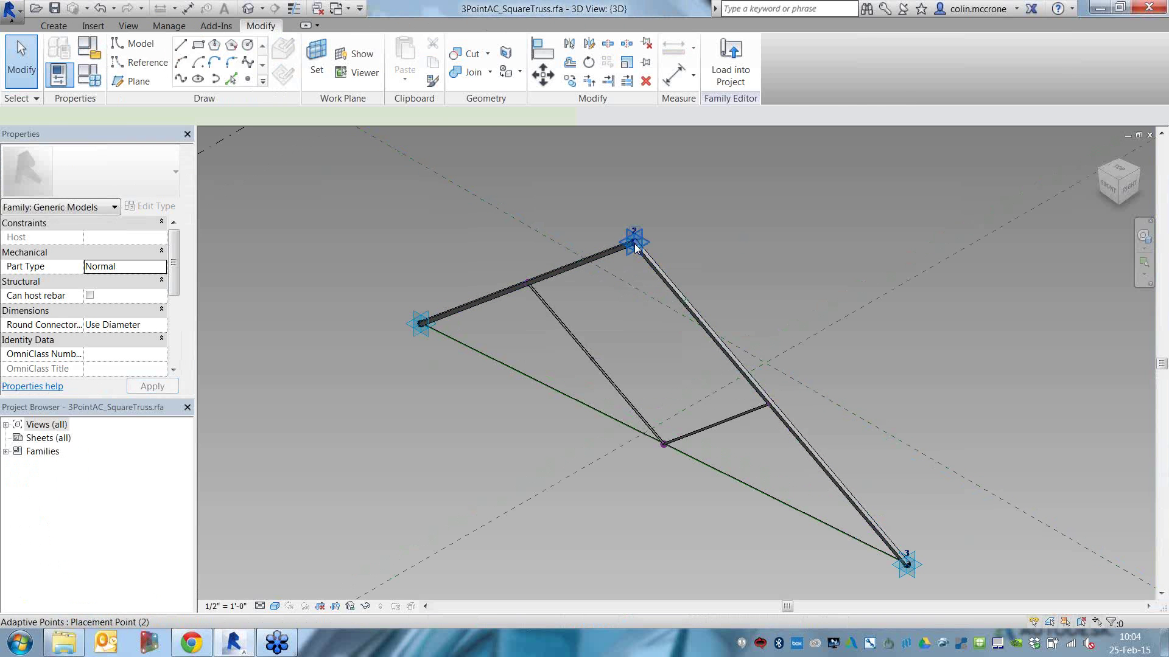
{"action": "left_click", "coordinate": [635, 246]}
{"action": "left_click_drag", "start_coordinate": [634, 233], "coordinate": [631, 177]}
{"action": "left_click", "coordinate": [893, 269]}
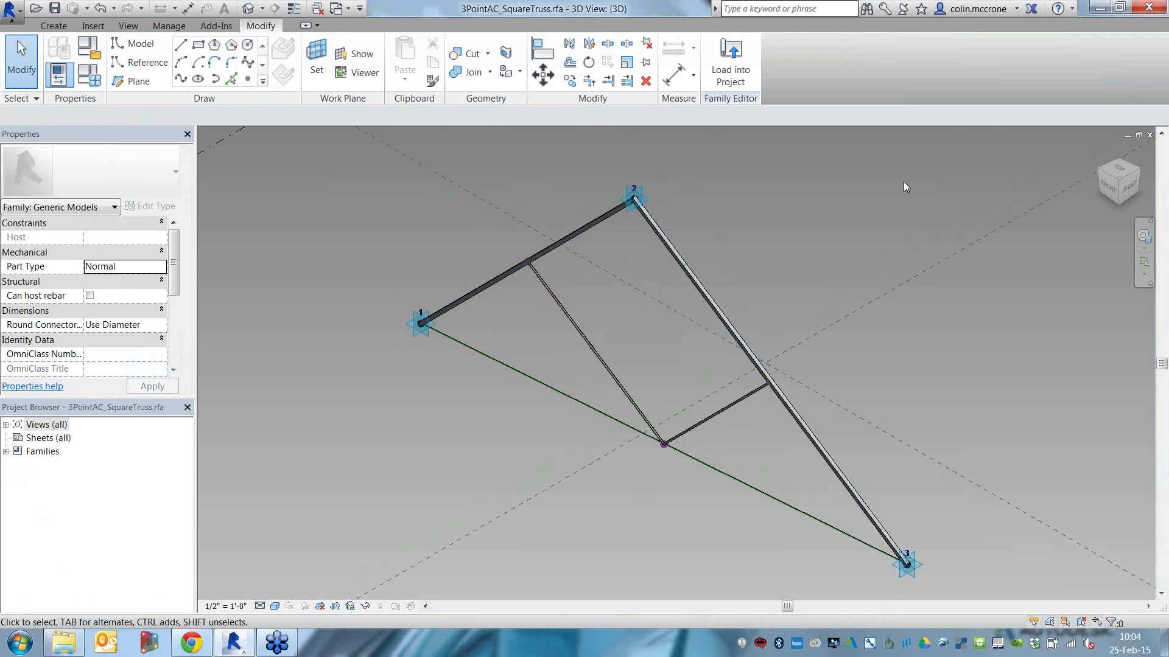
- Return to the maximized 3D view of DynamoSample.0001.rvt, orbit toward the building's roof, and launch Dynamo
{"action": "key", "text": "w"}
{"action": "key", "text": "c"}
{"action": "key", "text": "t"}
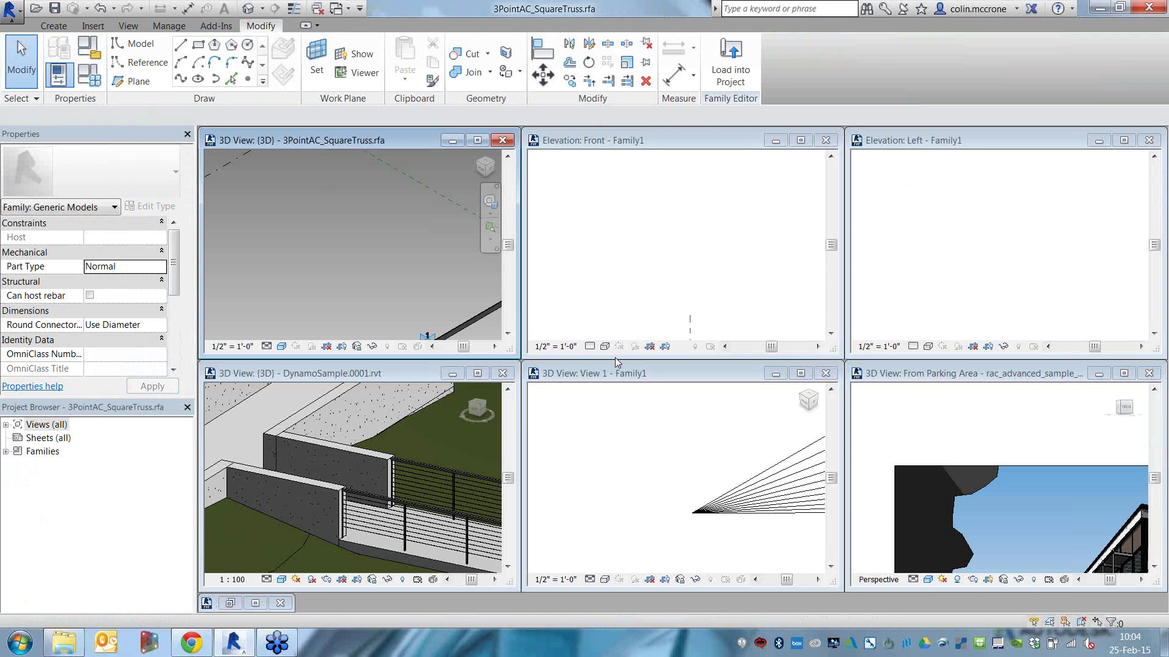
{"action": "double_click", "coordinate": [405, 371]}
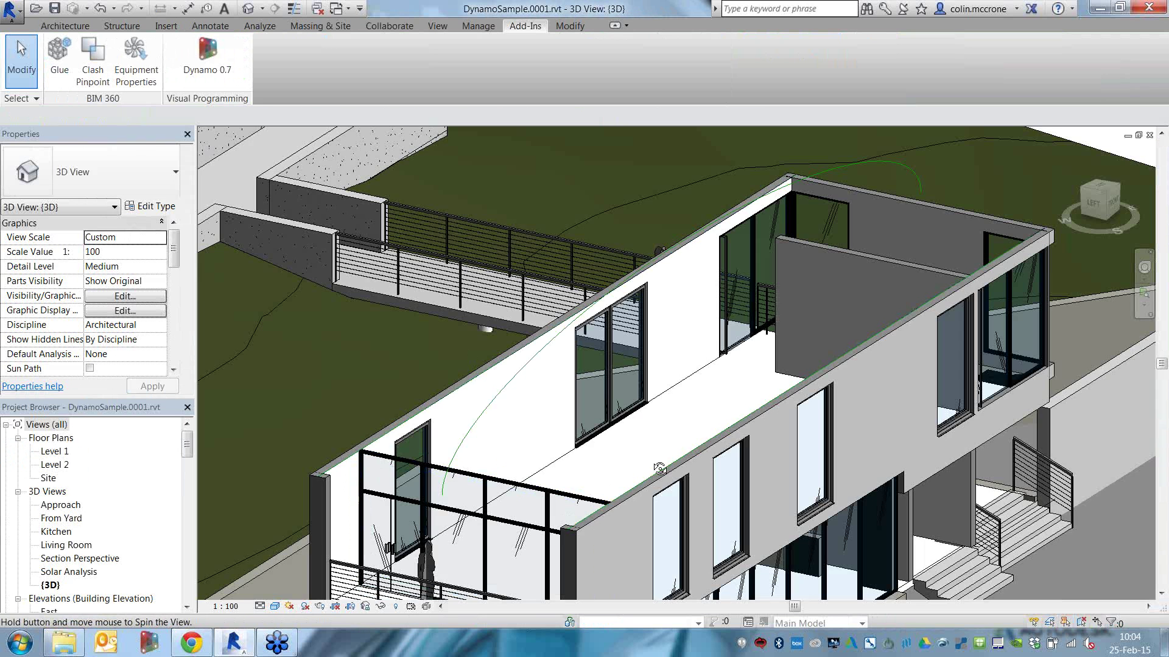
{"action": "middle_click_drag", "start_coordinate": [657, 463], "coordinate": [696, 424], "text": "shift"}
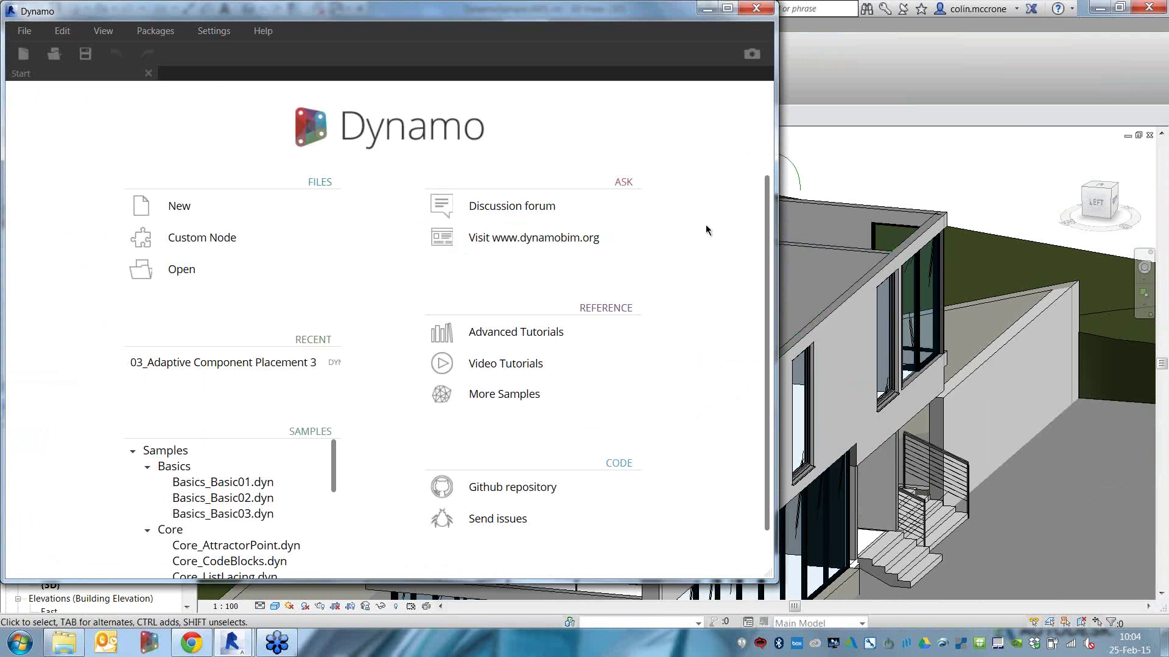
- Open the definition 03_Adaptive Component Placement 3.dyn and run the graph
{"action": "key", "text": "ctrl+o"}
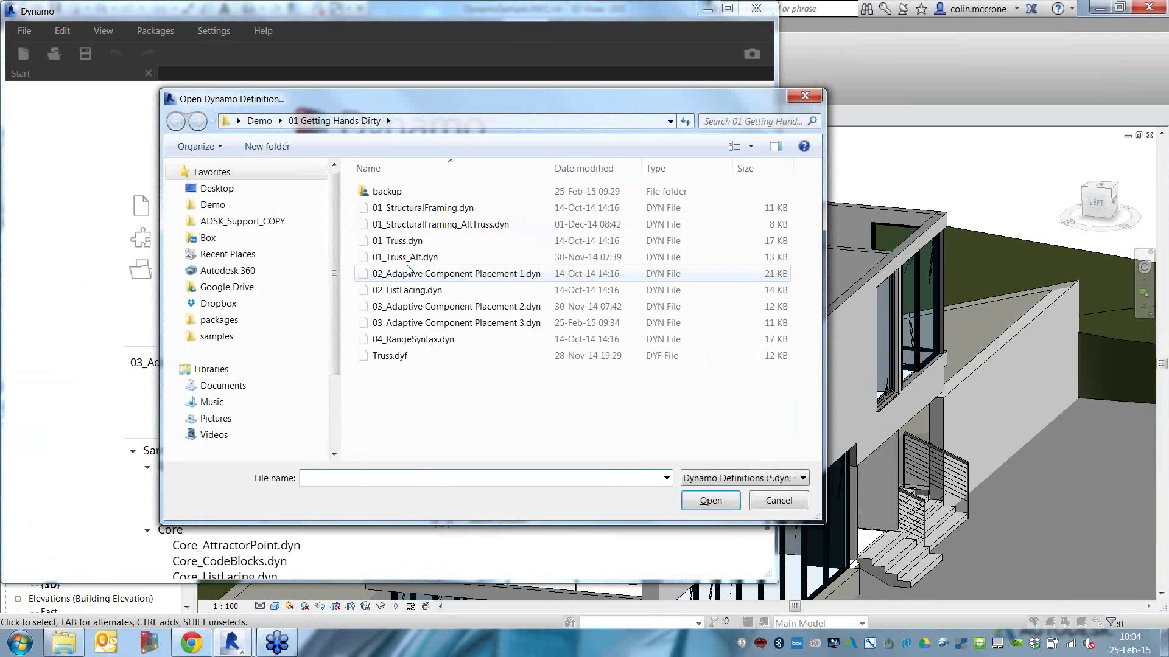
{"action": "left_click", "coordinate": [478, 324]}
{"action": "double_click", "coordinate": [478, 323]}
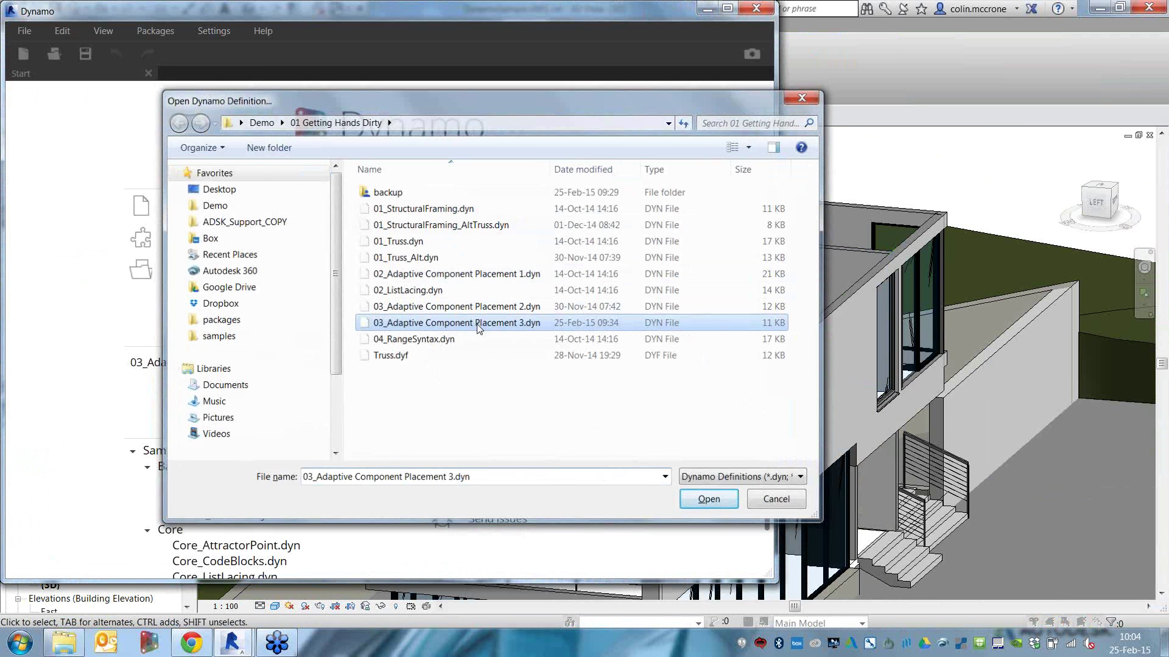
{"action": "scroll", "coordinate": [425, 402], "scroll_direction": "up", "scroll_amount": 10}
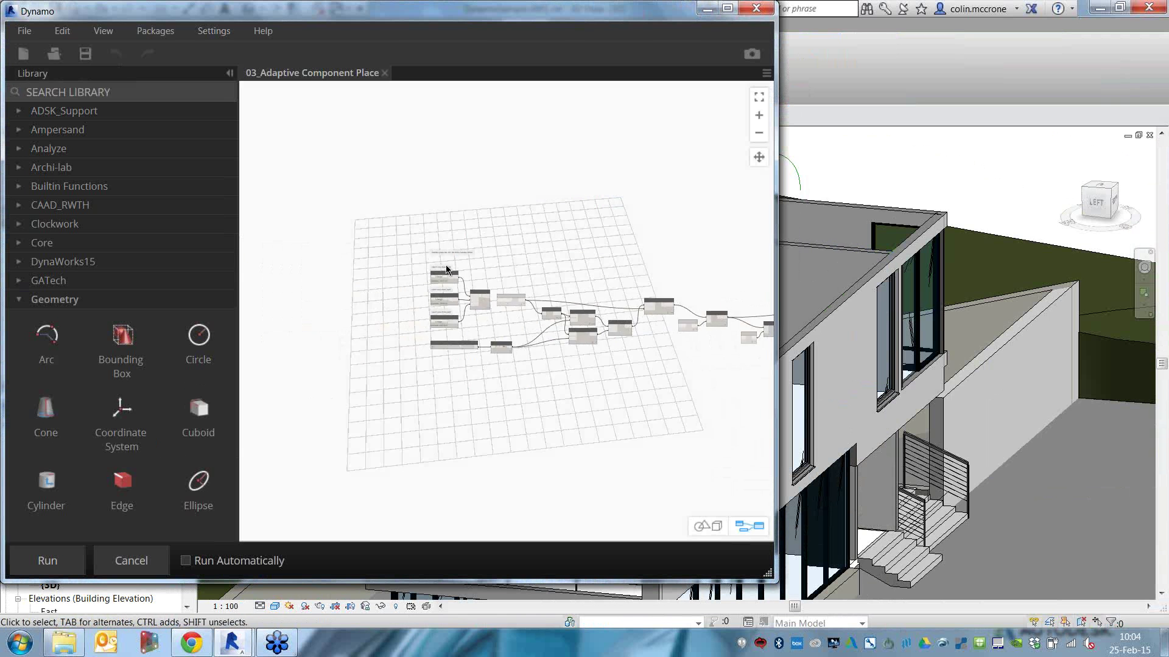
{"action": "middle_click_drag", "start_coordinate": [433, 464], "coordinate": [451, 408]}
{"action": "left_click", "coordinate": [48, 555]}
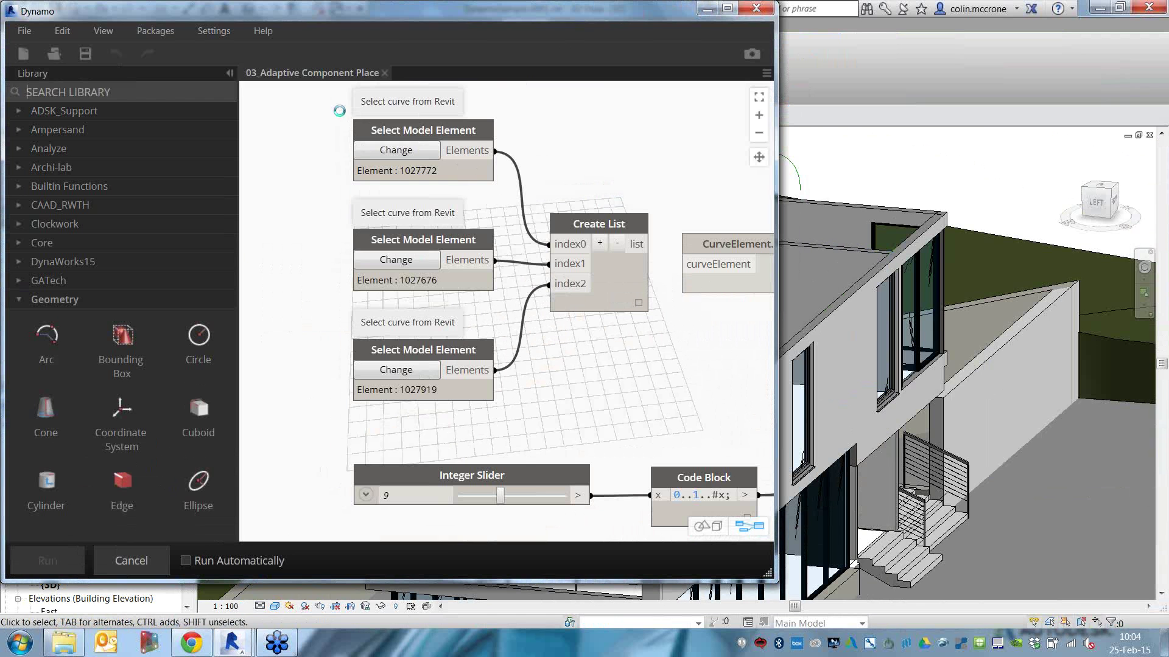
- Highlight the preview curves of the first two Select Model Element nodes and compare them with the curves in Revit
{"action": "left_click", "coordinate": [469, 175]}
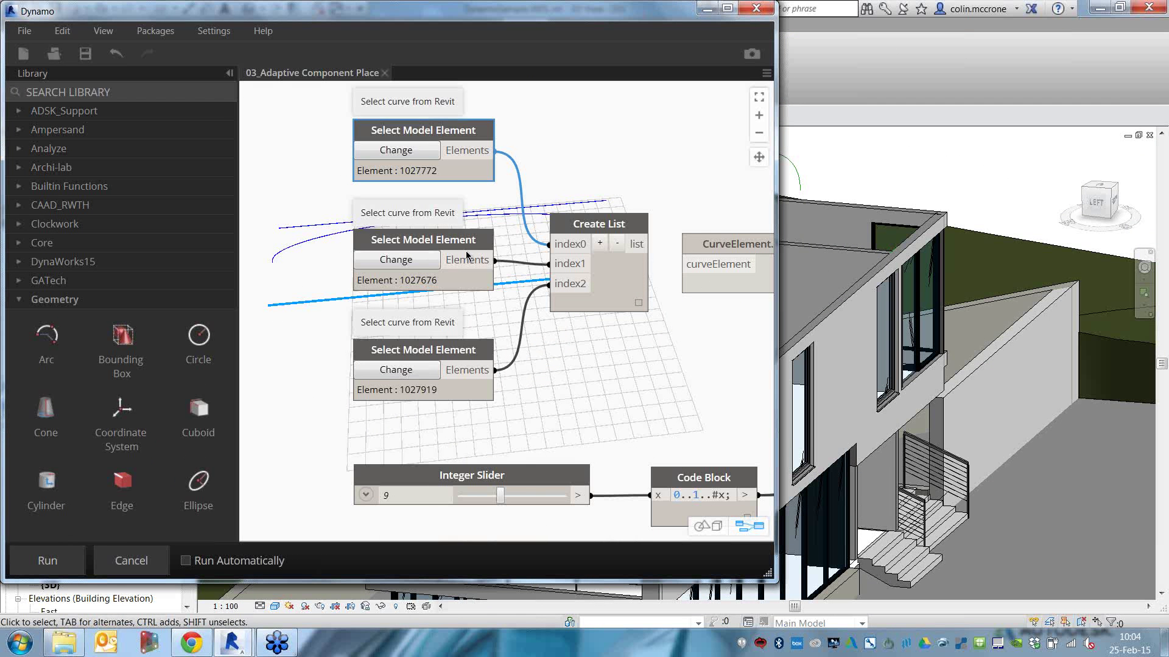
{"action": "left_click", "coordinate": [464, 286]}
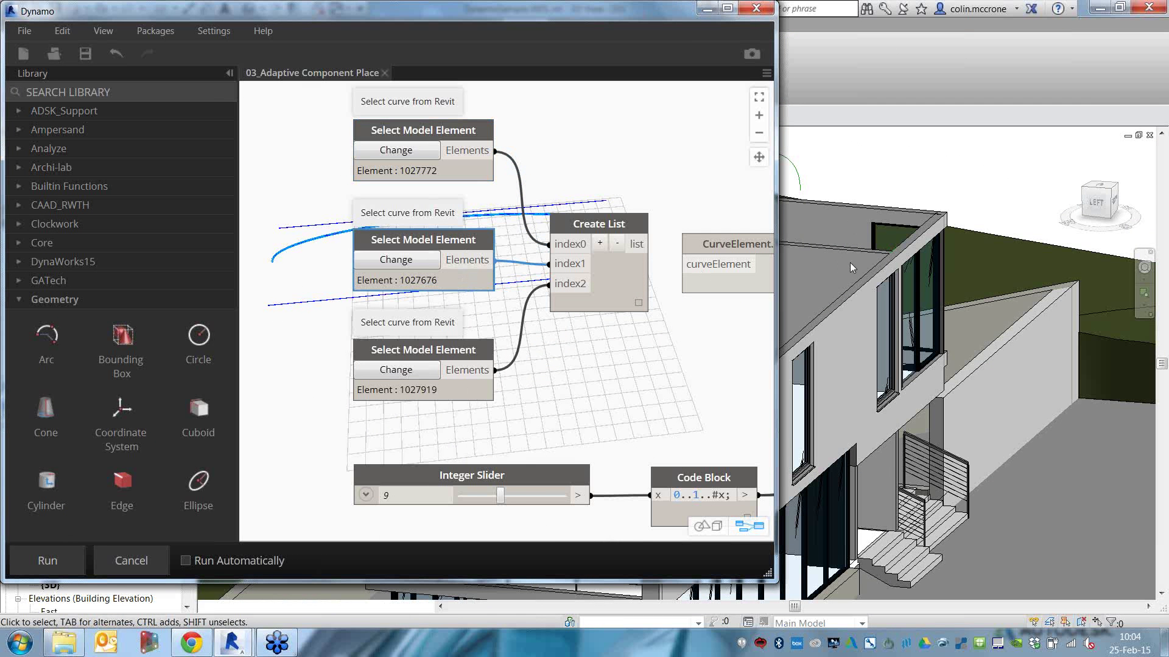
{"action": "middle_click_drag", "start_coordinate": [849, 263], "coordinate": [860, 263]}
{"action": "left_click", "coordinate": [306, 286]}
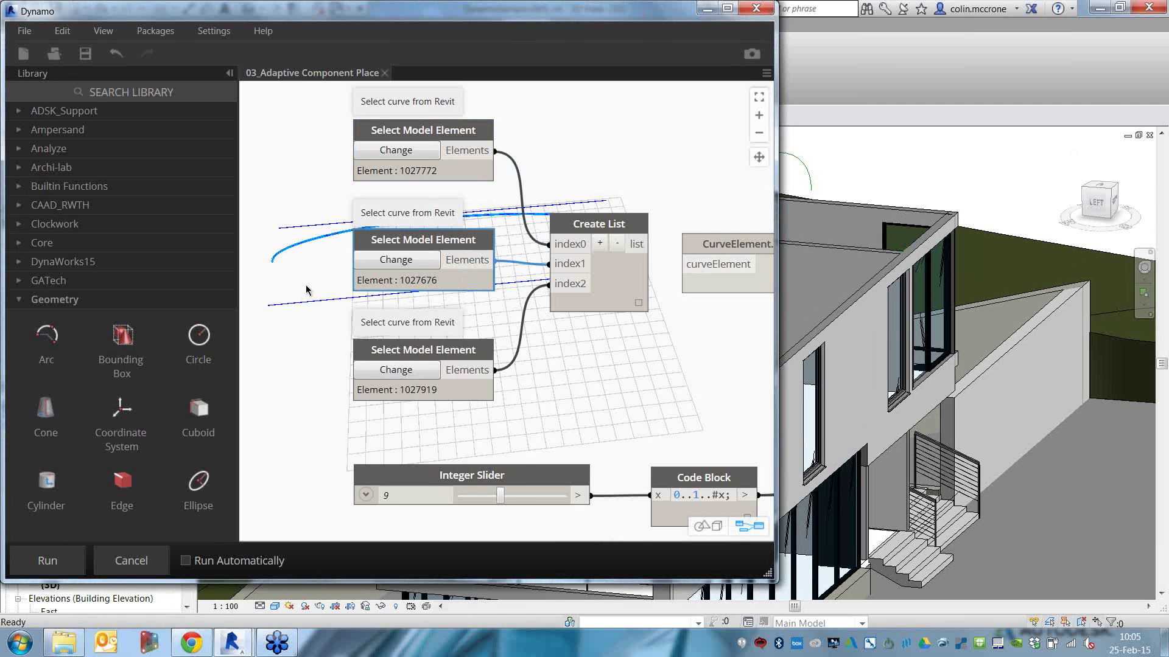
{"action": "right_click_drag", "start_coordinate": [306, 291], "coordinate": [414, 270]}
{"action": "middle_click_drag", "start_coordinate": [839, 229], "coordinate": [923, 221]}
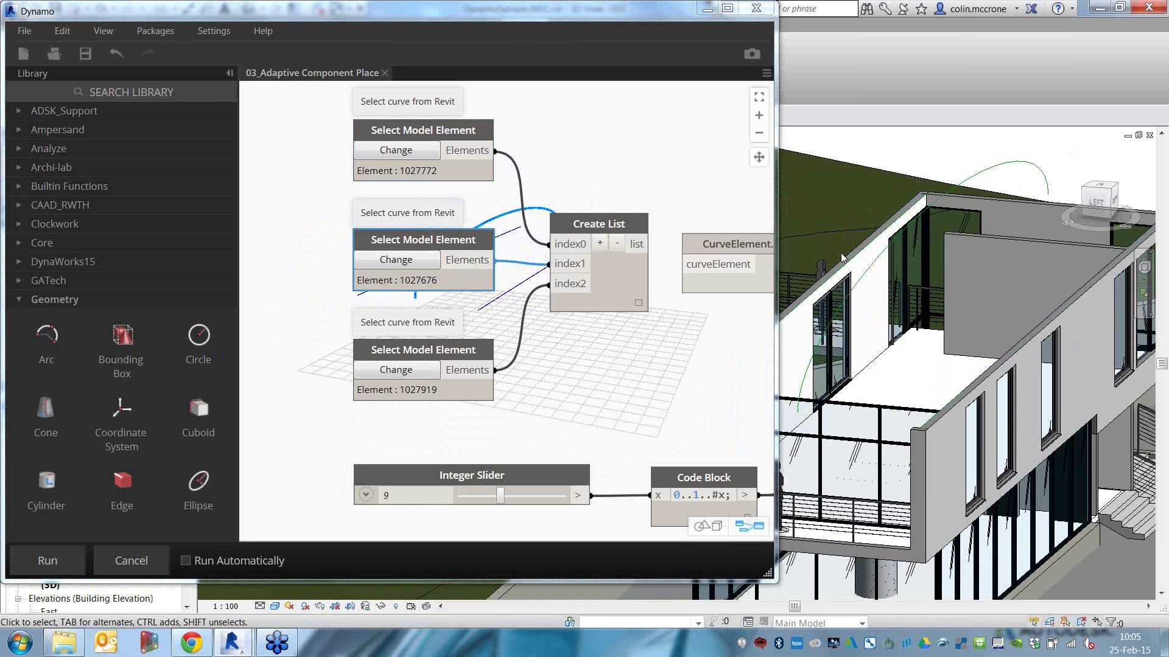
- Reposition and widen the Dynamo window so that the nodes following Create List are in view
{"action": "left_click", "coordinate": [601, 364]}
{"action": "left_click_drag", "start_coordinate": [612, 12], "coordinate": [628, 21]}
{"action": "left_click_drag", "start_coordinate": [789, 183], "coordinate": [949, 185]}
{"action": "middle_click_drag", "start_coordinate": [813, 196], "coordinate": [673, 200]}
{"action": "scroll", "coordinate": [603, 237], "scroll_direction": "down", "scroll_amount": 2}
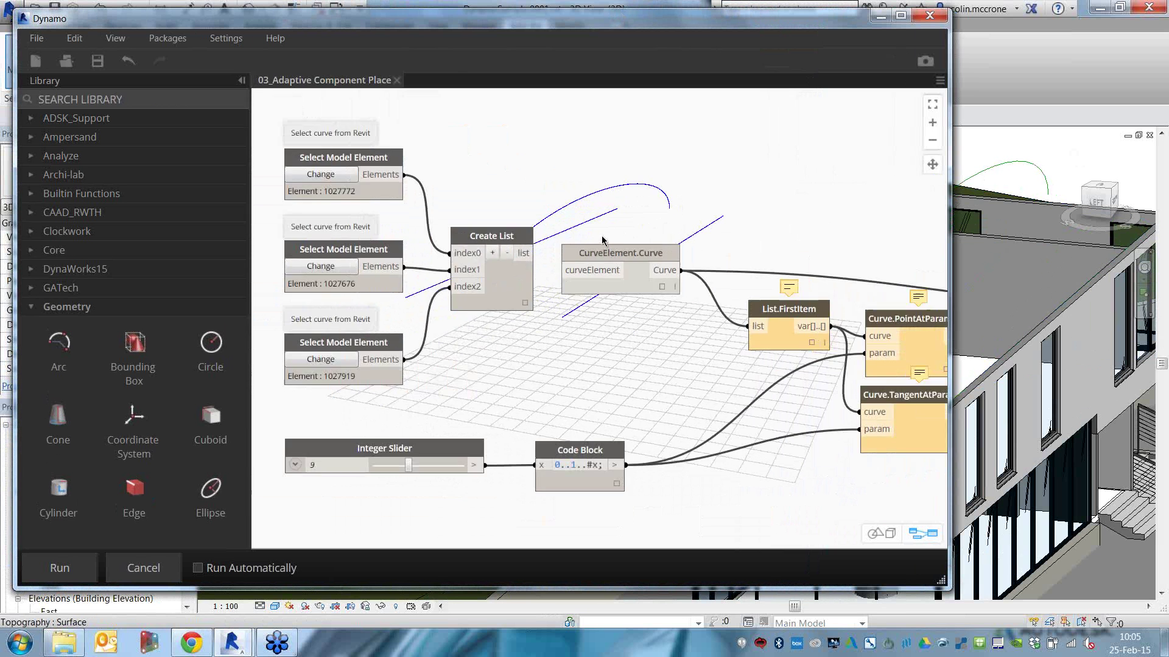
- Connect the Create List output to the curveElement input of CurveElement.Curve and turn on automatic running
{"action": "scroll", "coordinate": [639, 233], "scroll_direction": "down", "scroll_amount": 4}
{"action": "middle_click_drag", "start_coordinate": [879, 215], "coordinate": [714, 190]}
{"action": "middle_click_drag", "start_coordinate": [818, 210], "coordinate": [674, 238]}
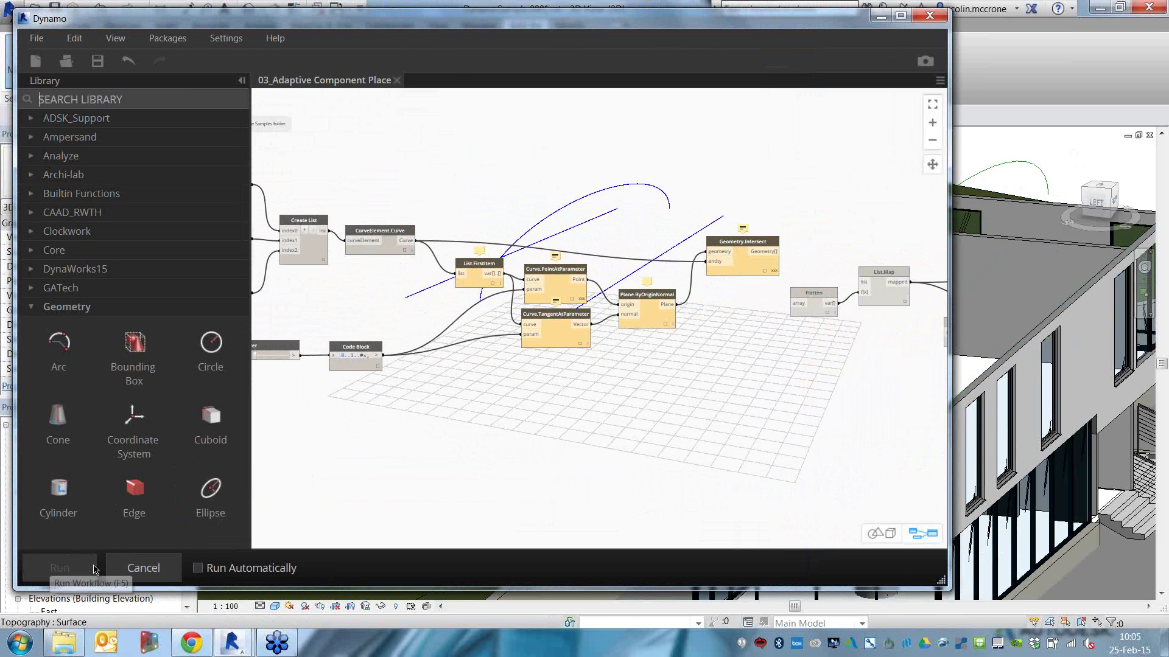
{"action": "left_click", "coordinate": [198, 568]}
- Examine the planes along the curves and connect the Geometry.Intersect output to the list input of the first List.Map node
{"action": "right_click_drag", "start_coordinate": [699, 212], "coordinate": [608, 183]}
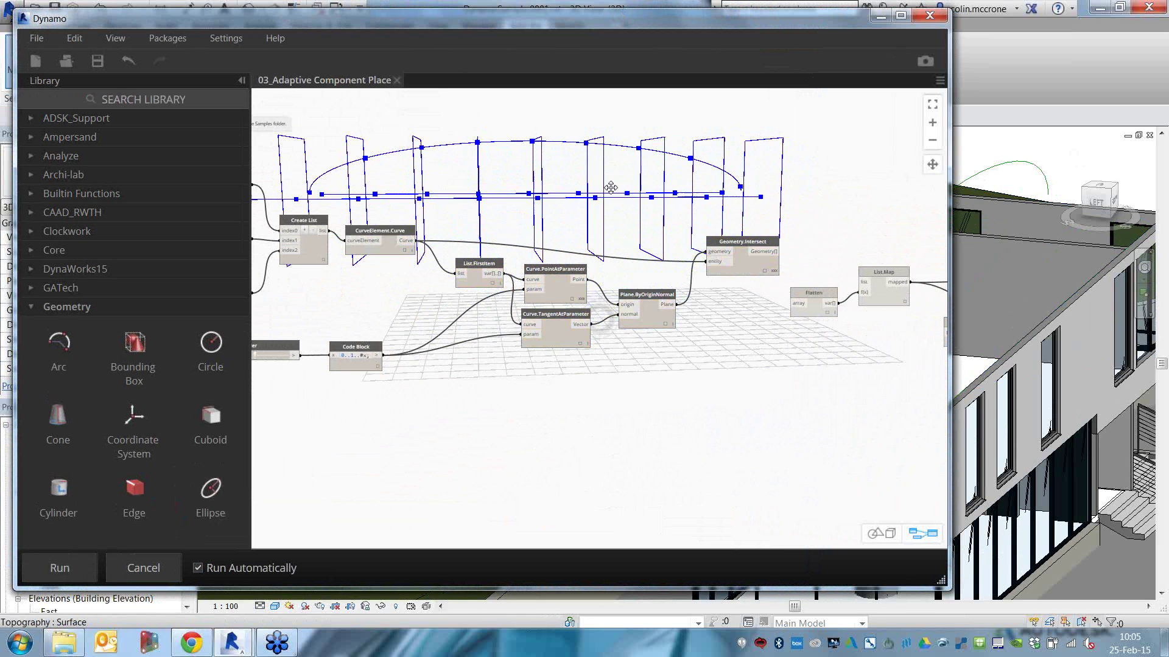
{"action": "scroll", "coordinate": [487, 191], "scroll_direction": "up", "scroll_amount": 2}
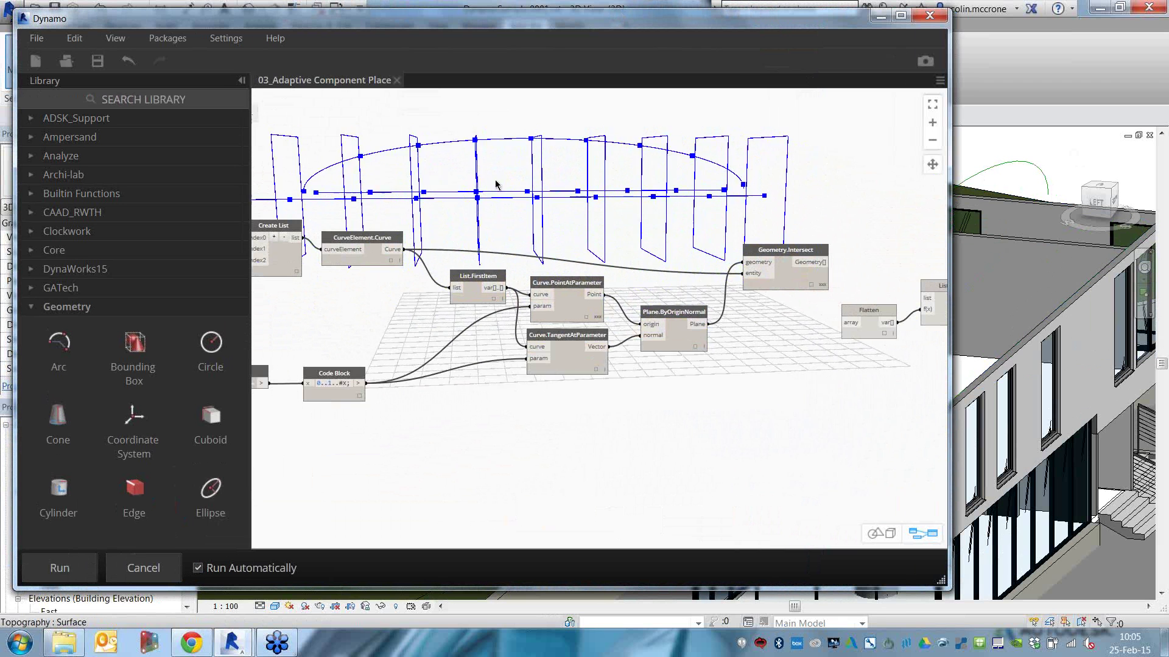
{"action": "right_click_drag", "start_coordinate": [598, 178], "coordinate": [553, 194]}
{"action": "middle_click_drag", "start_coordinate": [676, 221], "coordinate": [414, 218]}
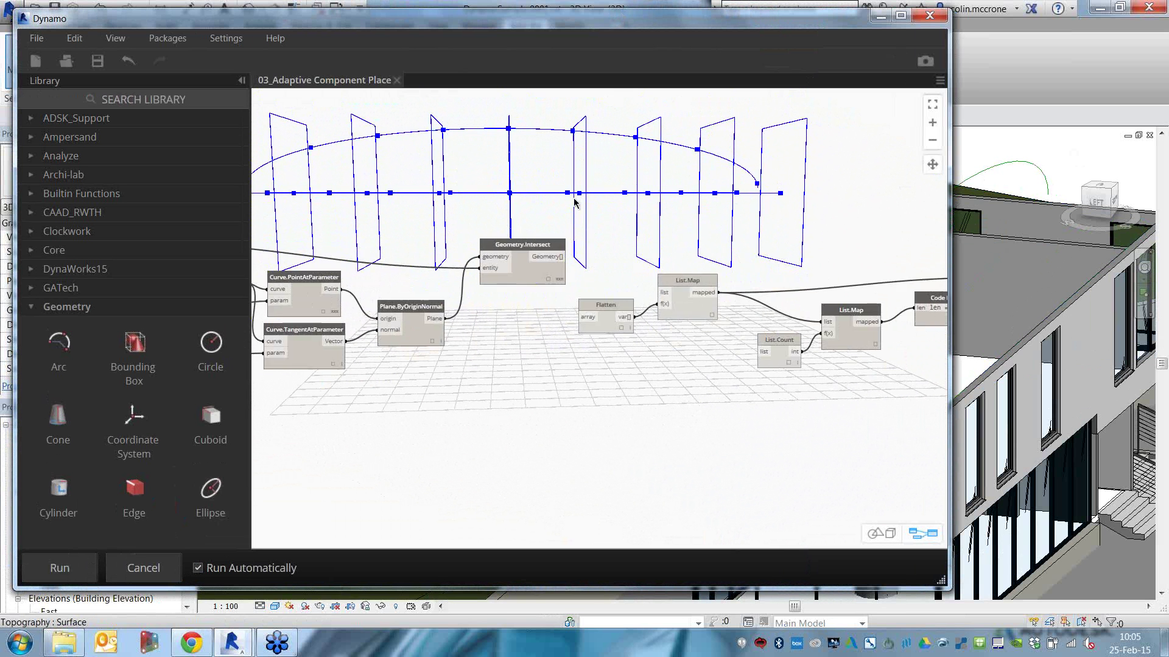
{"action": "middle_click_drag", "start_coordinate": [666, 262], "coordinate": [517, 260]}
{"action": "left_click_drag", "start_coordinate": [417, 255], "coordinate": [511, 291]}
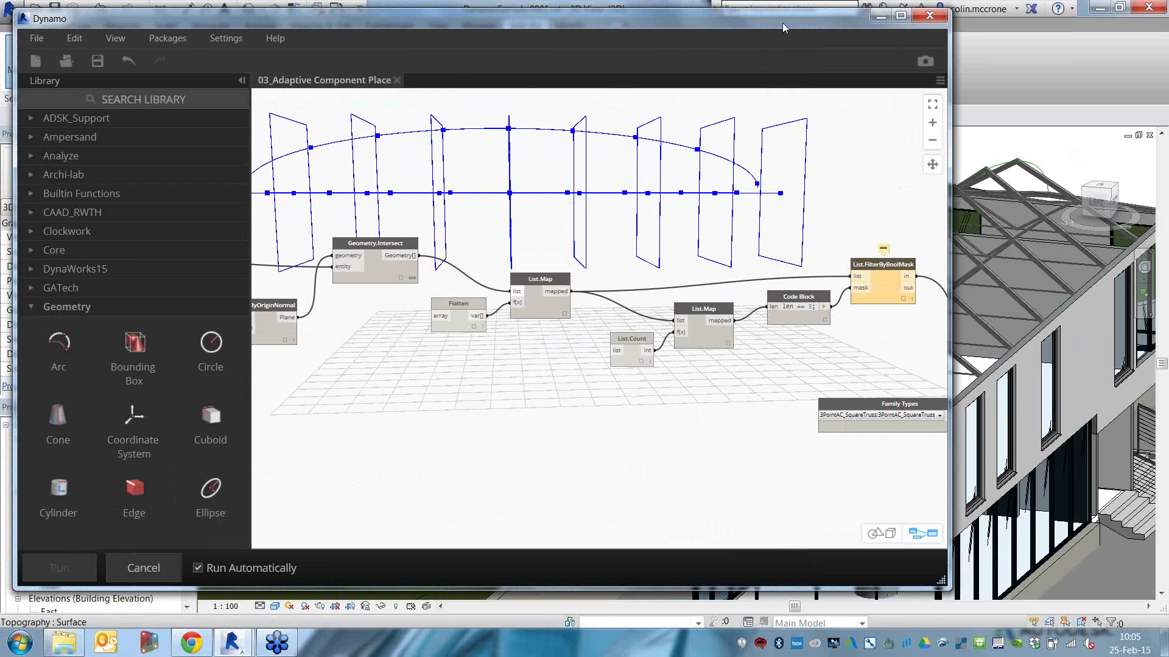
- Move the Dynamo window aside to examine the placed roof trusses in Revit and review the graph back to its inputs
{"action": "left_click_drag", "start_coordinate": [783, 23], "coordinate": [461, 33]}
{"action": "middle_click_drag", "start_coordinate": [521, 203], "coordinate": [262, 203]}
{"action": "middle_click_drag", "start_coordinate": [868, 442], "coordinate": [804, 359], "text": "shift"}
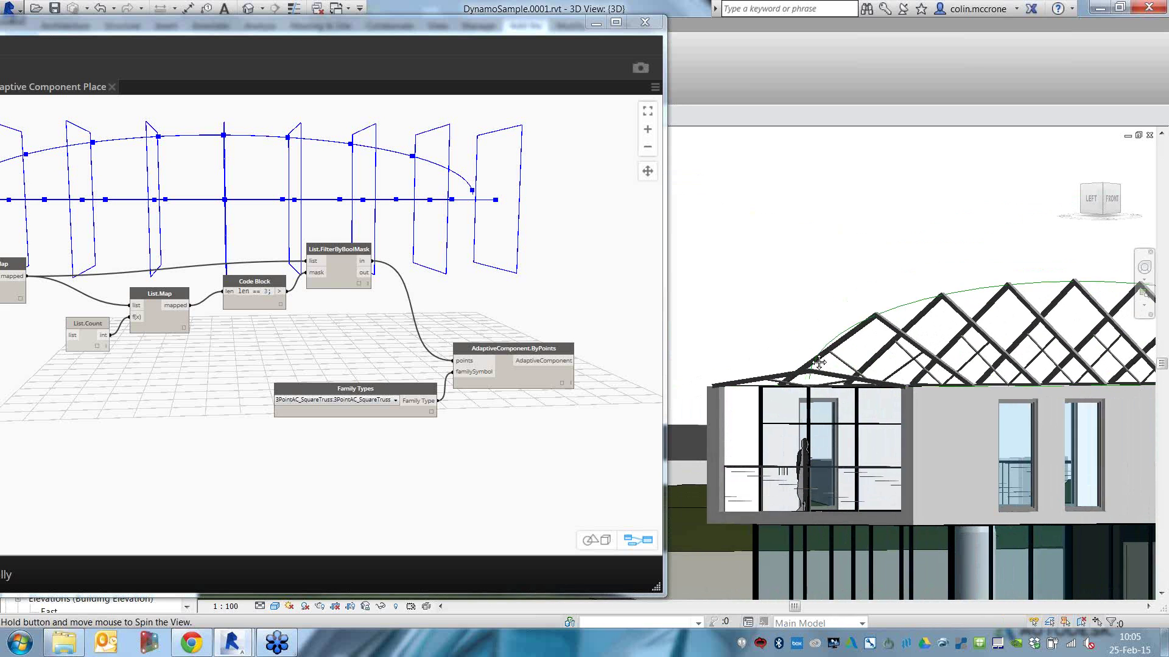
{"action": "left_click", "coordinate": [536, 213]}
{"action": "scroll", "coordinate": [537, 211], "scroll_direction": "down", "scroll_amount": 3}
{"action": "middle_click_drag", "start_coordinate": [319, 230], "coordinate": [469, 252]}
{"action": "middle_click_drag", "start_coordinate": [155, 218], "coordinate": [308, 227]}
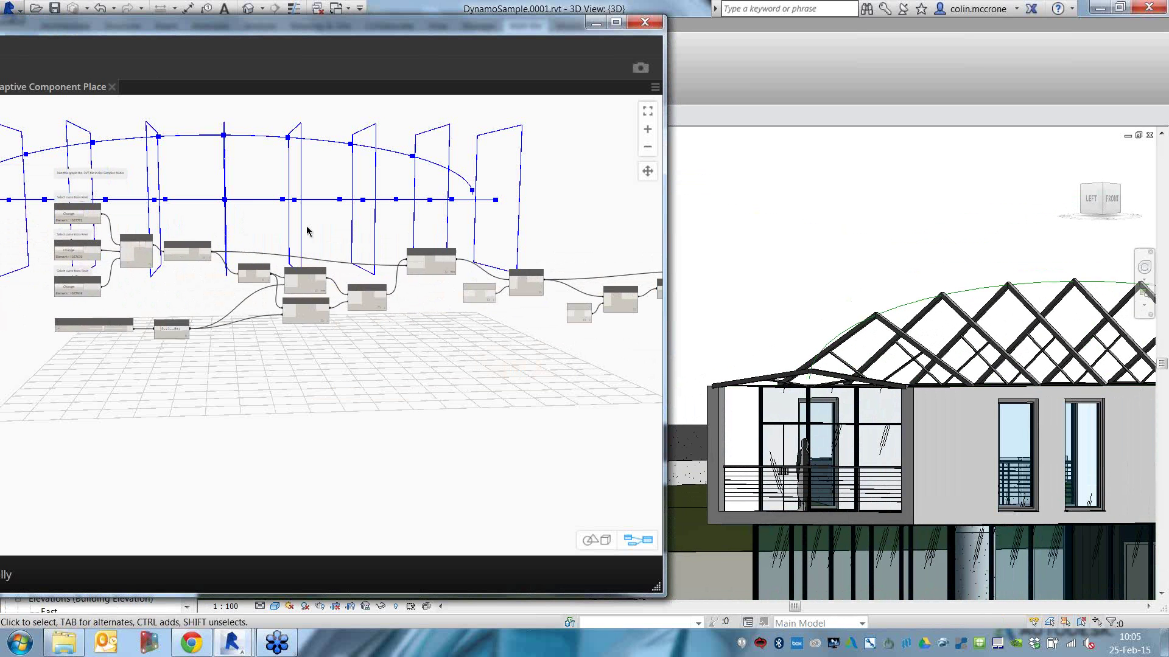
- Uncover the Revit view, select the front roof truss to inspect its three adaptive points, and bring the Dynamo window back up
{"action": "left_click_drag", "start_coordinate": [553, 26], "coordinate": [602, 368]}
{"action": "left_click", "coordinate": [881, 320]}
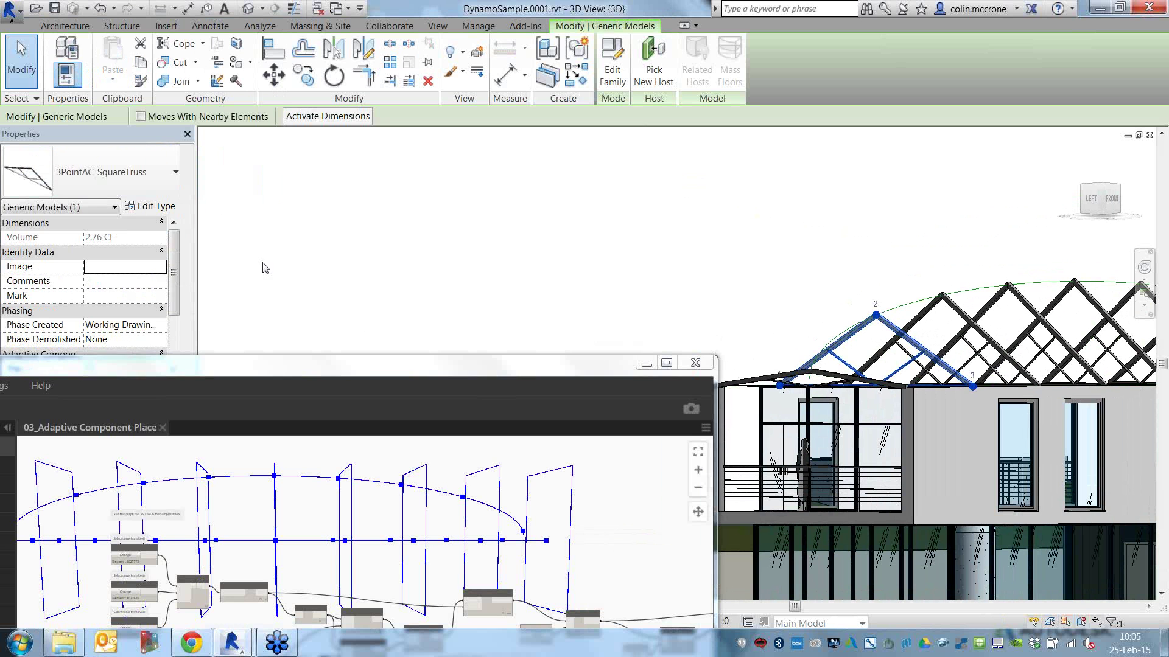
{"action": "left_click_drag", "start_coordinate": [372, 369], "coordinate": [602, 30]}
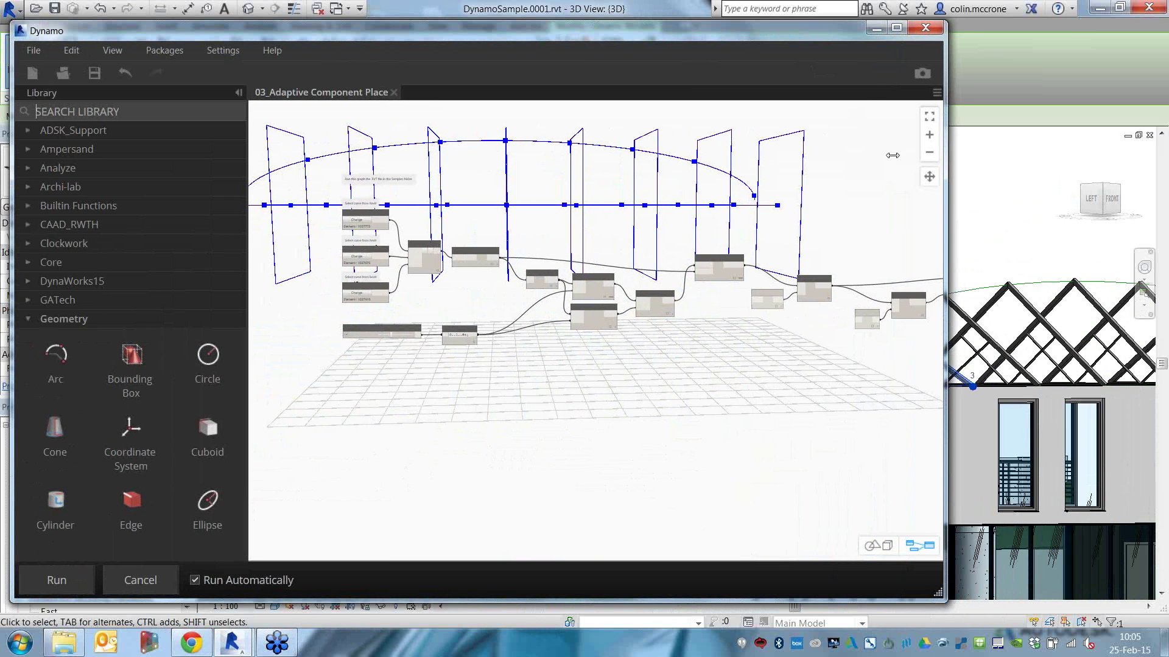
- Narrow the Dynamo window to view the three curve selection nodes beside the roof trusses, viewed from another angle in Revit
{"action": "left_click_drag", "start_coordinate": [893, 155], "coordinate": [828, 155]}
{"action": "scroll", "coordinate": [320, 256], "scroll_direction": "up", "scroll_amount": 5}
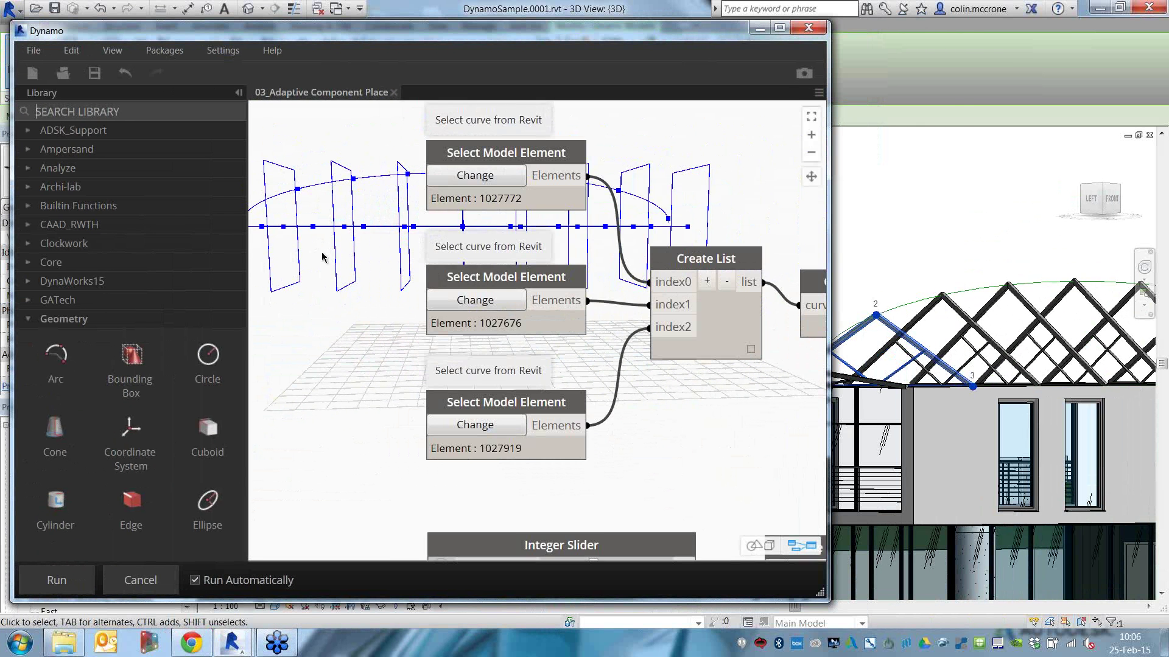
{"action": "middle_click_drag", "start_coordinate": [659, 209], "coordinate": [535, 224]}
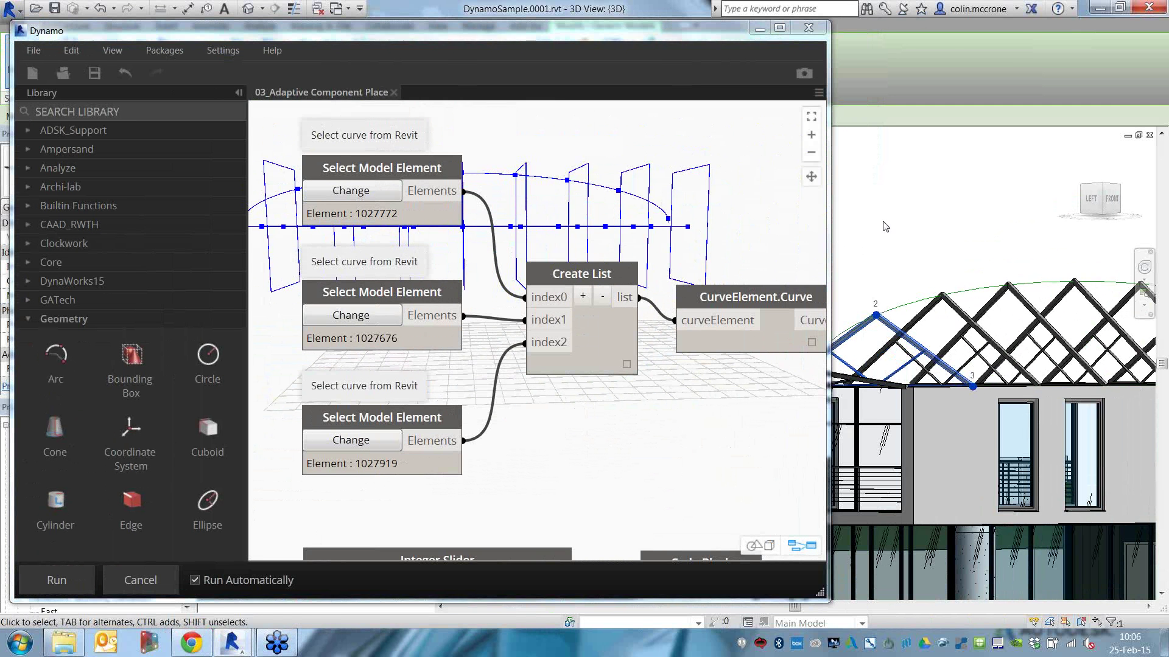
{"action": "middle_click_drag", "start_coordinate": [885, 226], "coordinate": [1083, 396], "text": "shift"}
- Try a denser truss division with the Integer Slider, return it to 9, and examine the regenerated roof in Revit
{"action": "left_click", "coordinate": [560, 465]}
{"action": "middle_click_drag", "start_coordinate": [560, 465], "coordinate": [535, 286]}
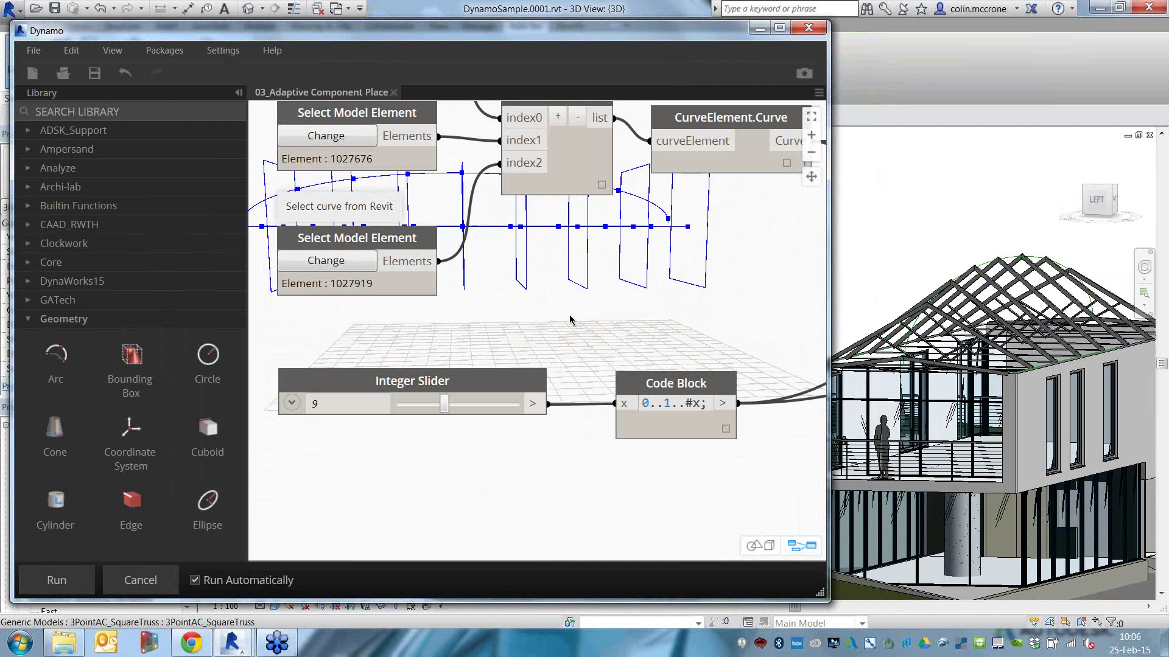
{"action": "left_click", "coordinate": [488, 411]}
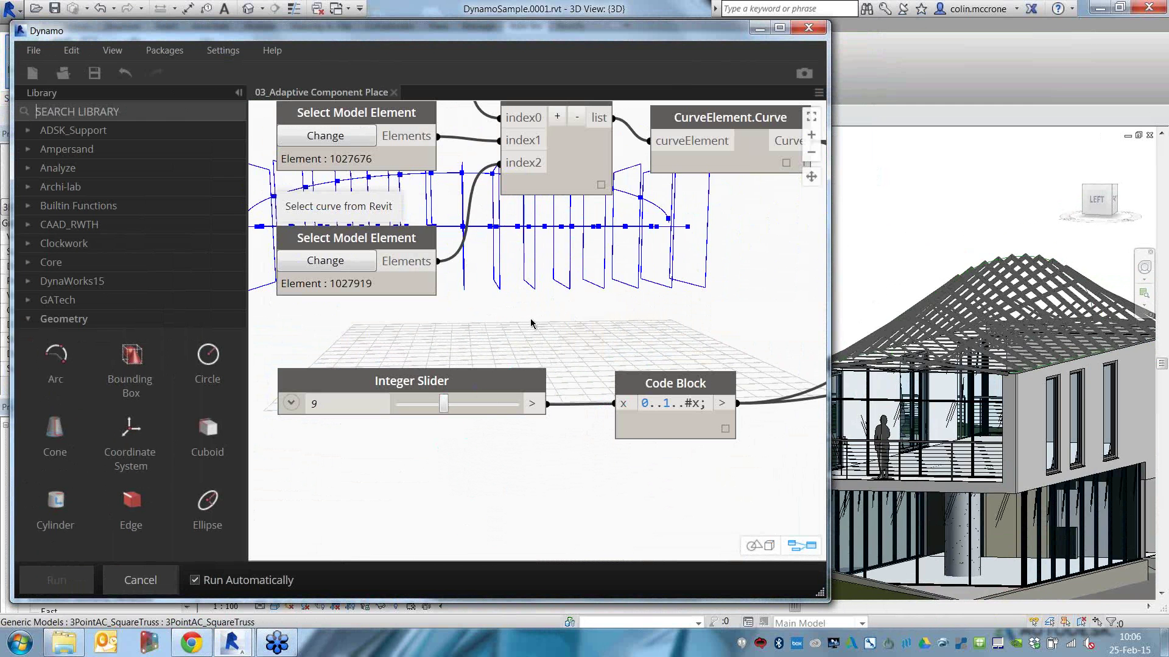
{"action": "middle_click_drag", "start_coordinate": [1003, 373], "coordinate": [999, 279], "text": "shift"}
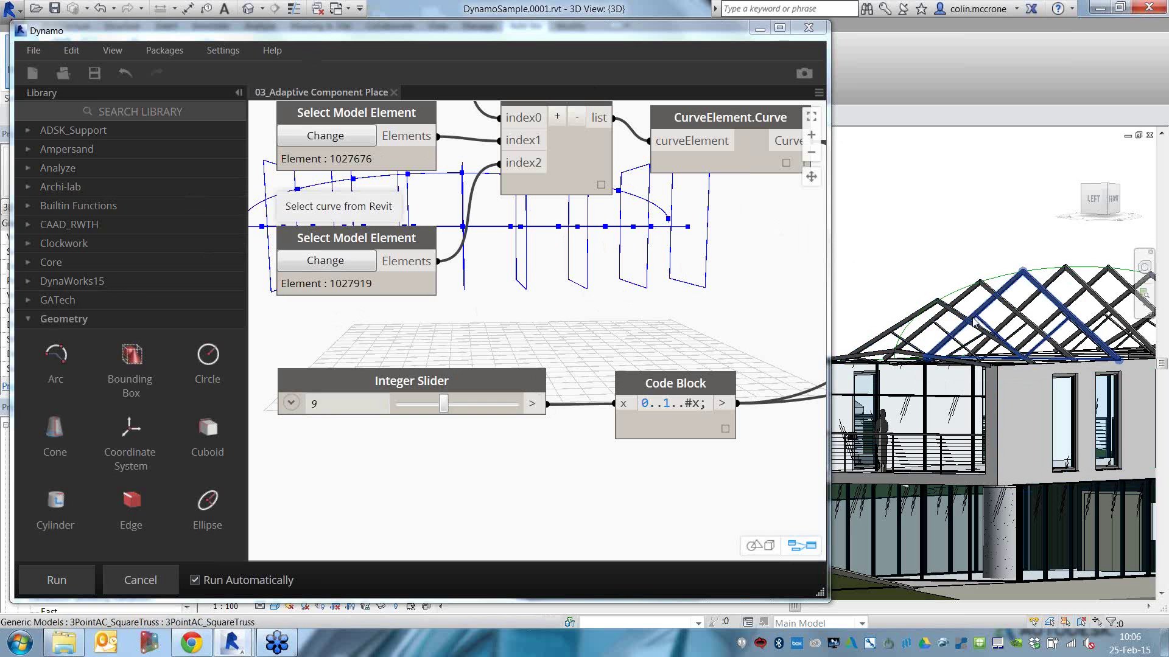
- Move the arched ridge curve upward in Revit to raise the roof trusses, and examine the regenerated roof from another angle
{"action": "left_click", "coordinate": [959, 268]}
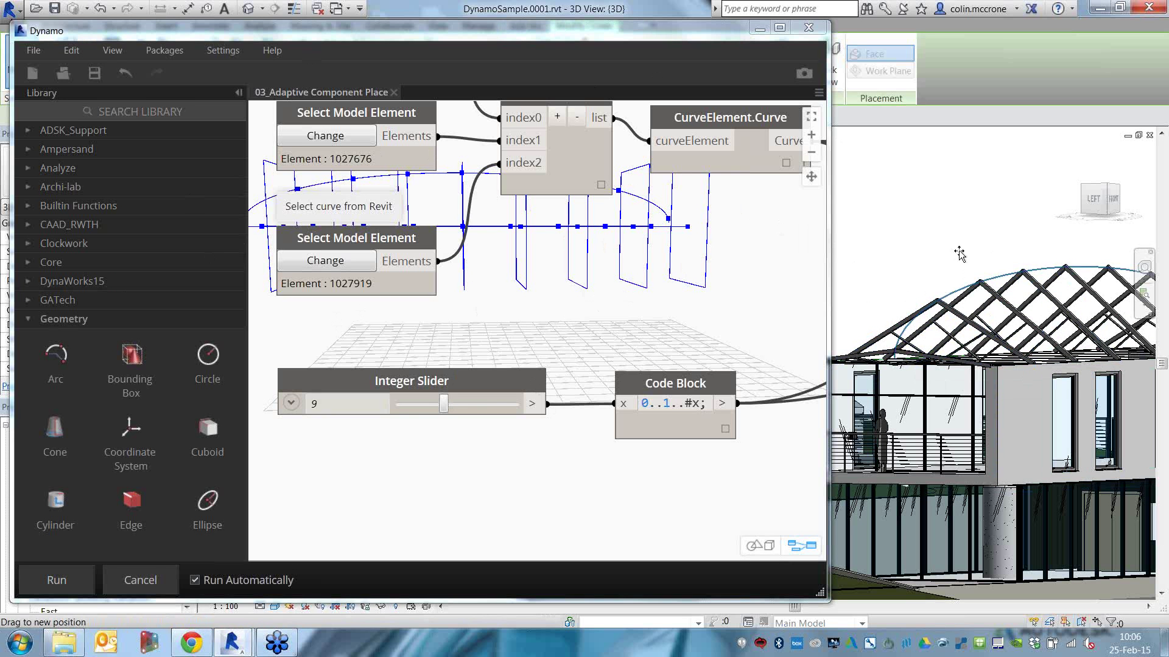
{"action": "left_click_drag", "start_coordinate": [959, 268], "coordinate": [911, 210]}
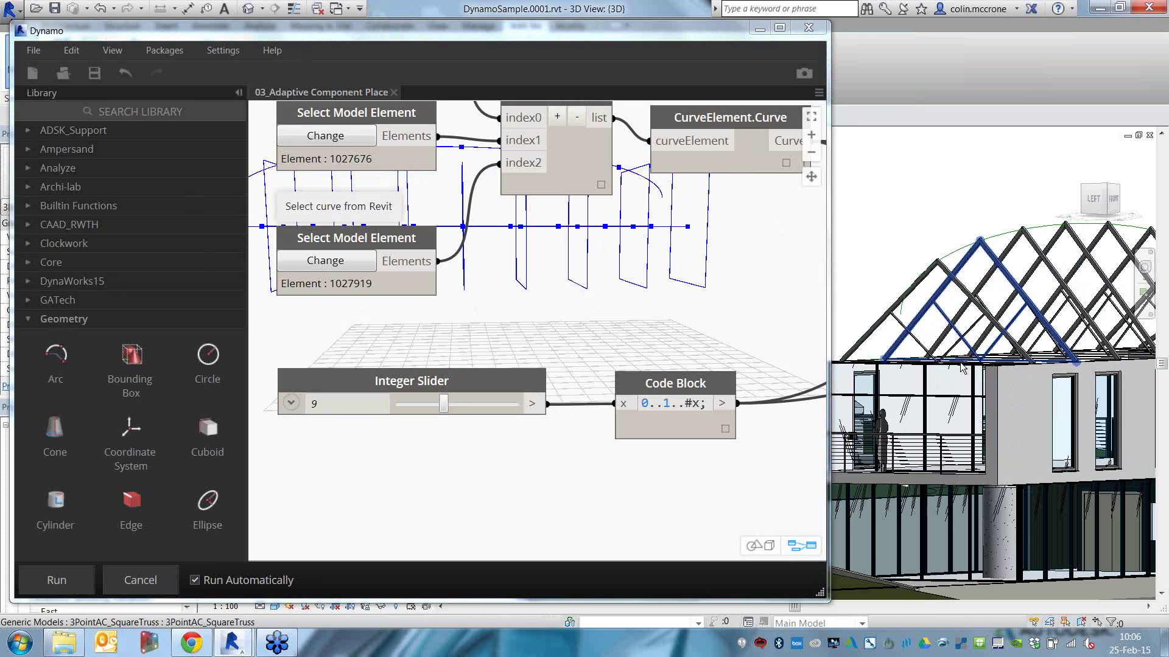
{"action": "middle_click_drag", "start_coordinate": [960, 367], "coordinate": [986, 420], "text": "shift"}
- Review the graph up to the AdaptiveComponent.ByPoints node, and select a roof truss in Revit to examine its t parameter
{"action": "left_click", "coordinate": [696, 307]}
{"action": "scroll", "coordinate": [697, 308], "scroll_direction": "down", "scroll_amount": 6}
{"action": "middle_click_drag", "start_coordinate": [723, 321], "coordinate": [331, 308]}
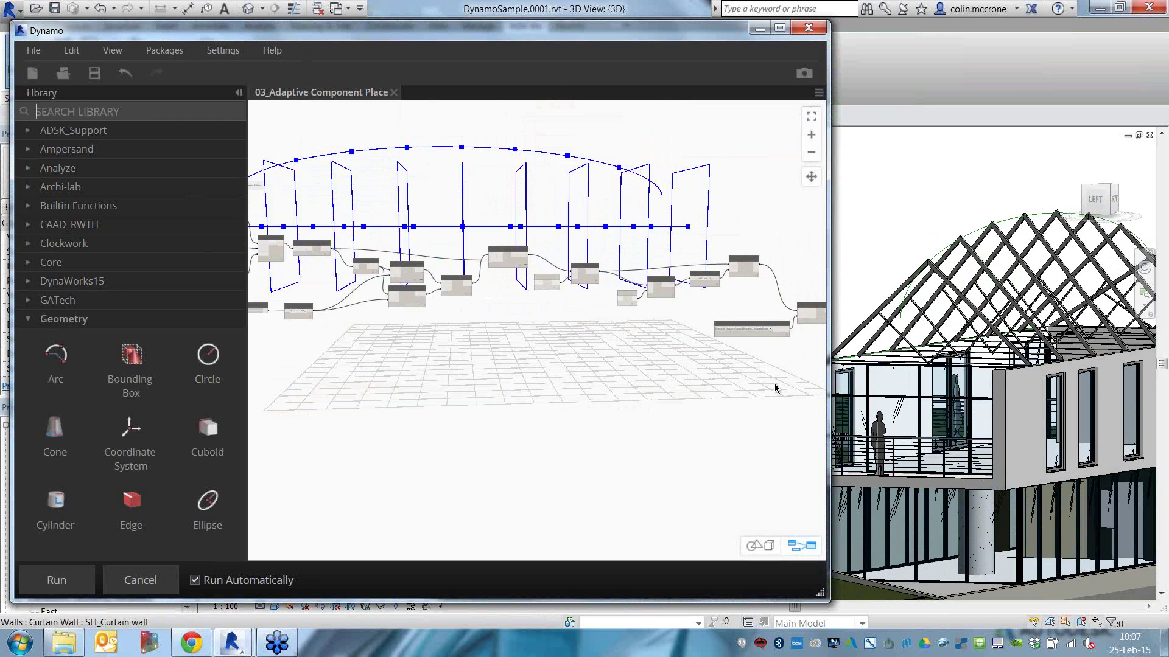
{"action": "scroll", "coordinate": [498, 361], "scroll_direction": "up", "scroll_amount": 5}
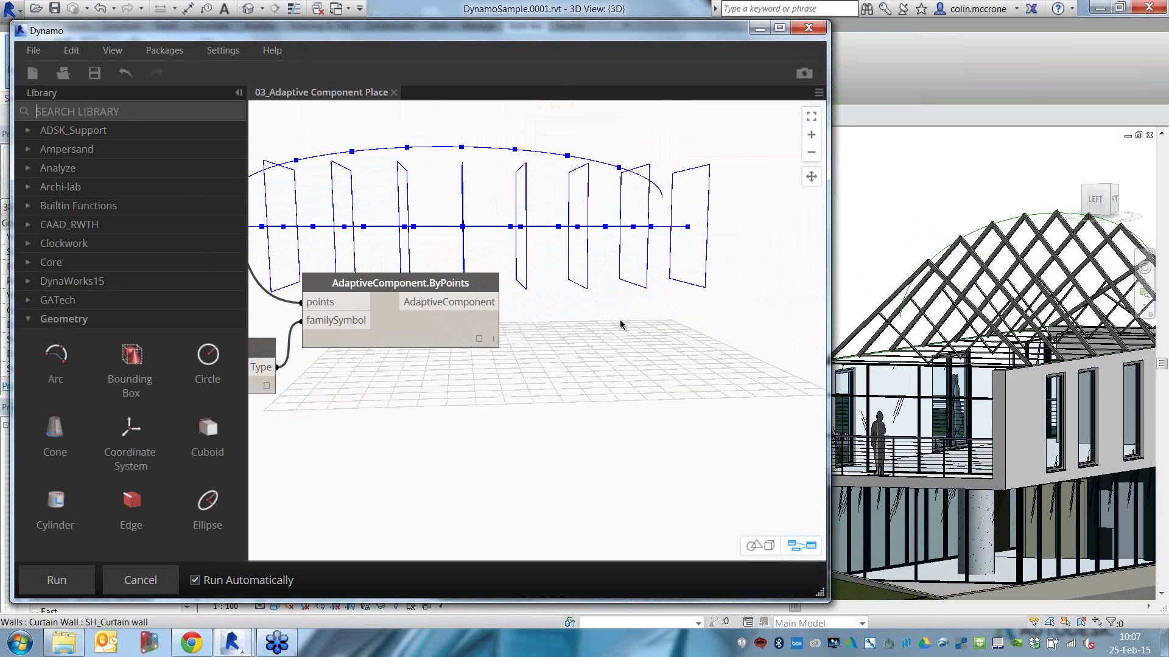
{"action": "middle_click_drag", "start_coordinate": [965, 402], "coordinate": [985, 380], "text": "shift"}
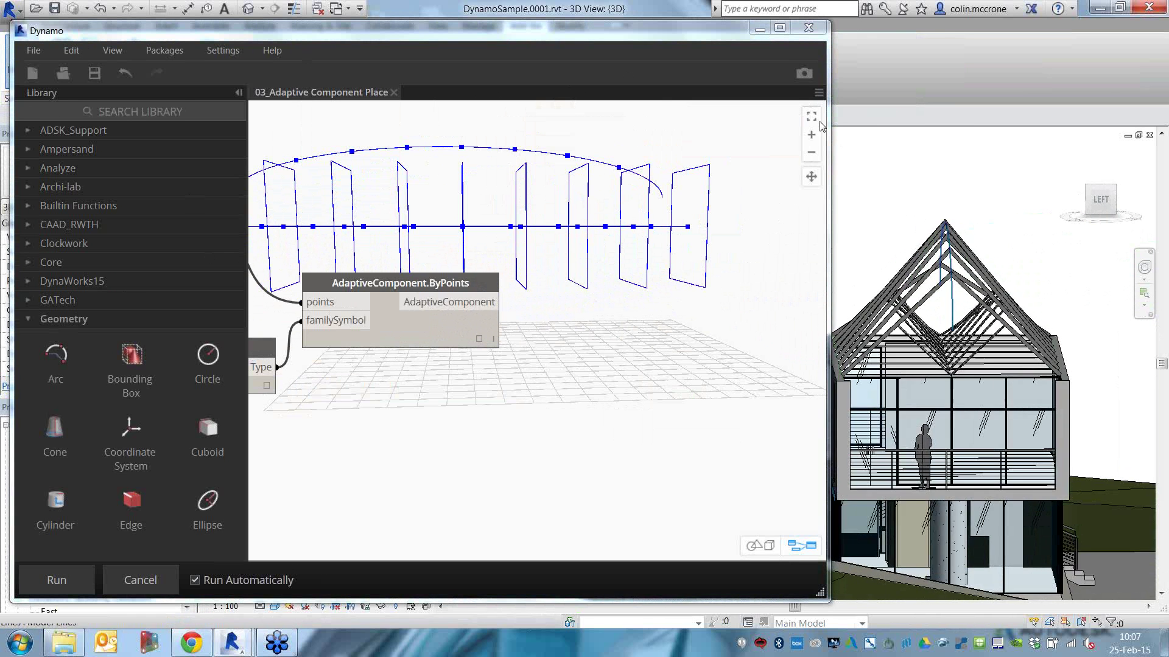
{"action": "left_click", "coordinate": [769, 29]}
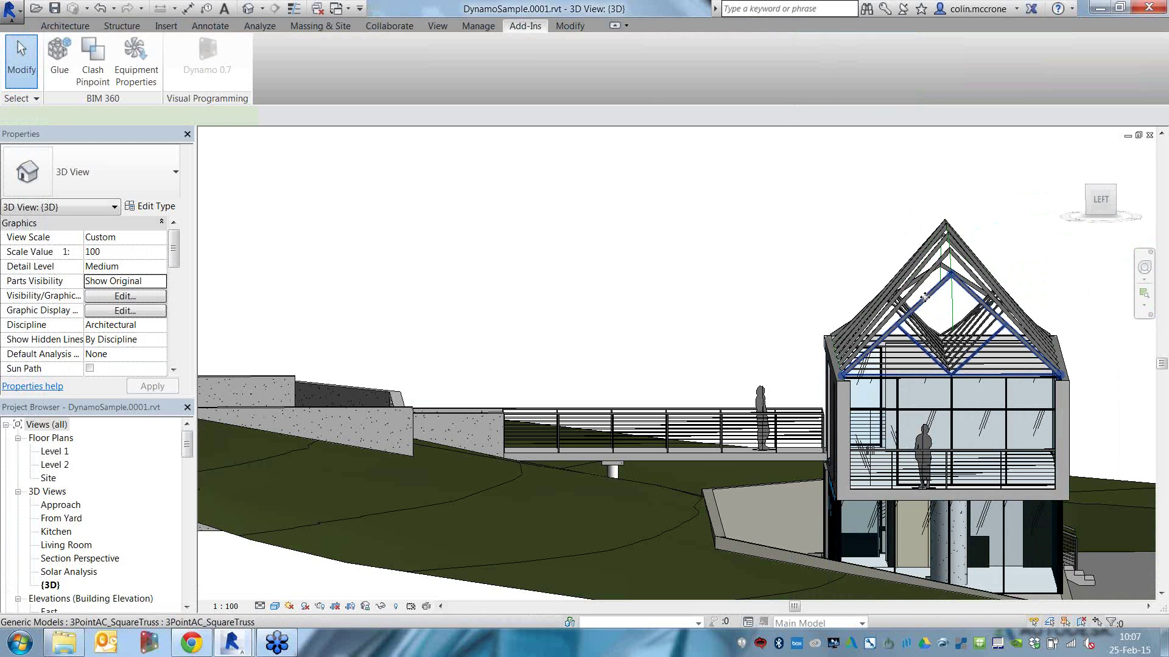
{"action": "left_click_drag", "start_coordinate": [176, 296], "coordinate": [176, 337]}
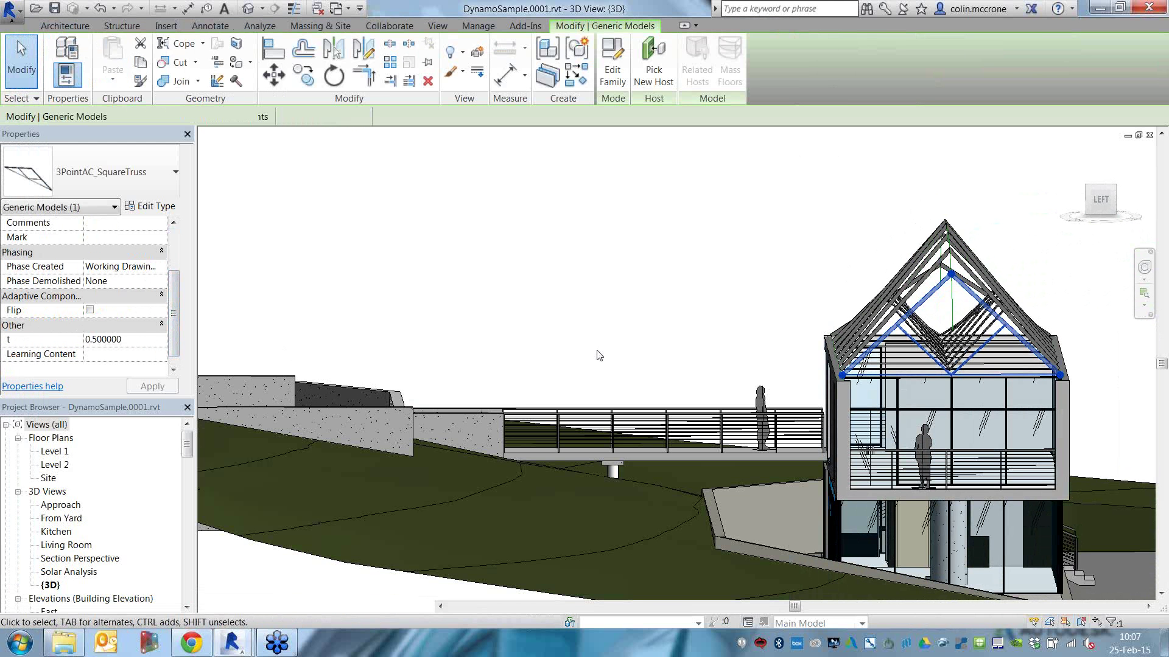
{"action": "middle_click_drag", "start_coordinate": [996, 411], "coordinate": [1004, 402], "text": "shift"}
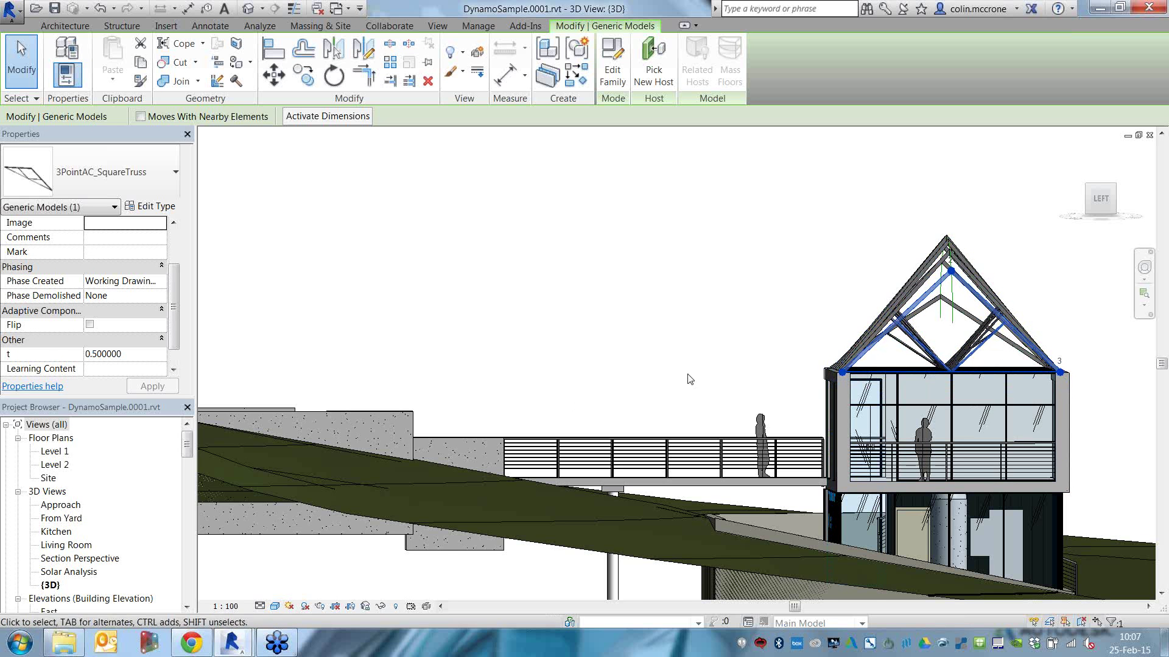
{"action": "middle_click_drag", "start_coordinate": [704, 384], "coordinate": [699, 388], "text": "shift"}
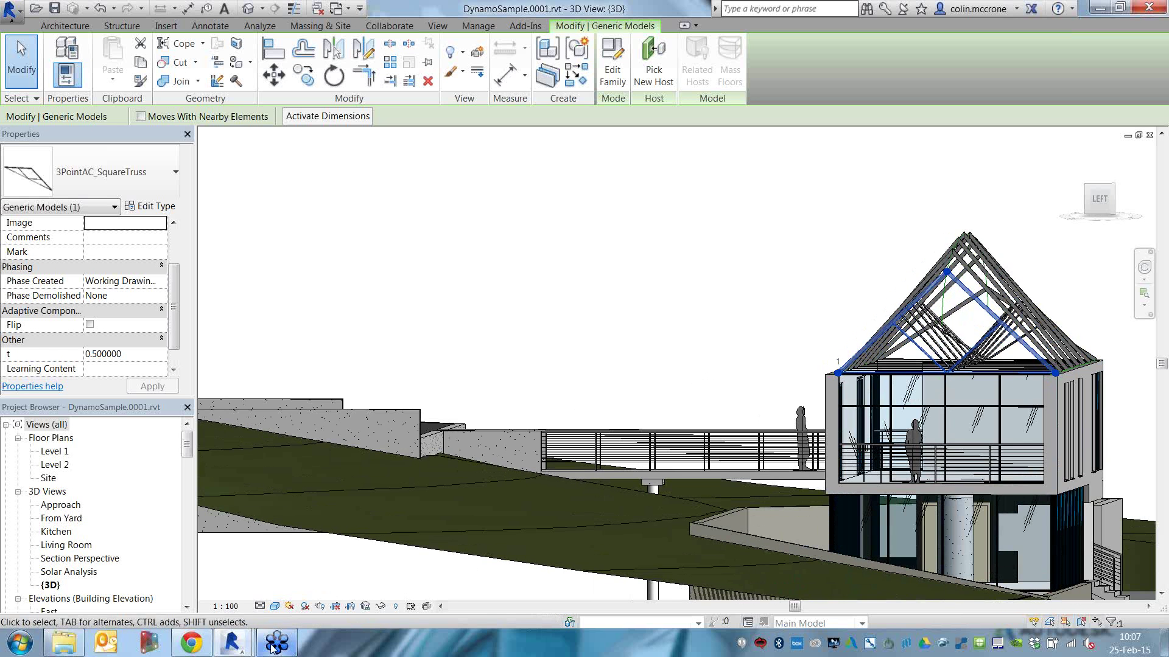
- Switch back to Dynamo, add an Element.SetParameterByName node, and connect the AdaptiveComponent output to its element input
{"action": "mouse_move", "coordinate": [236, 649]}
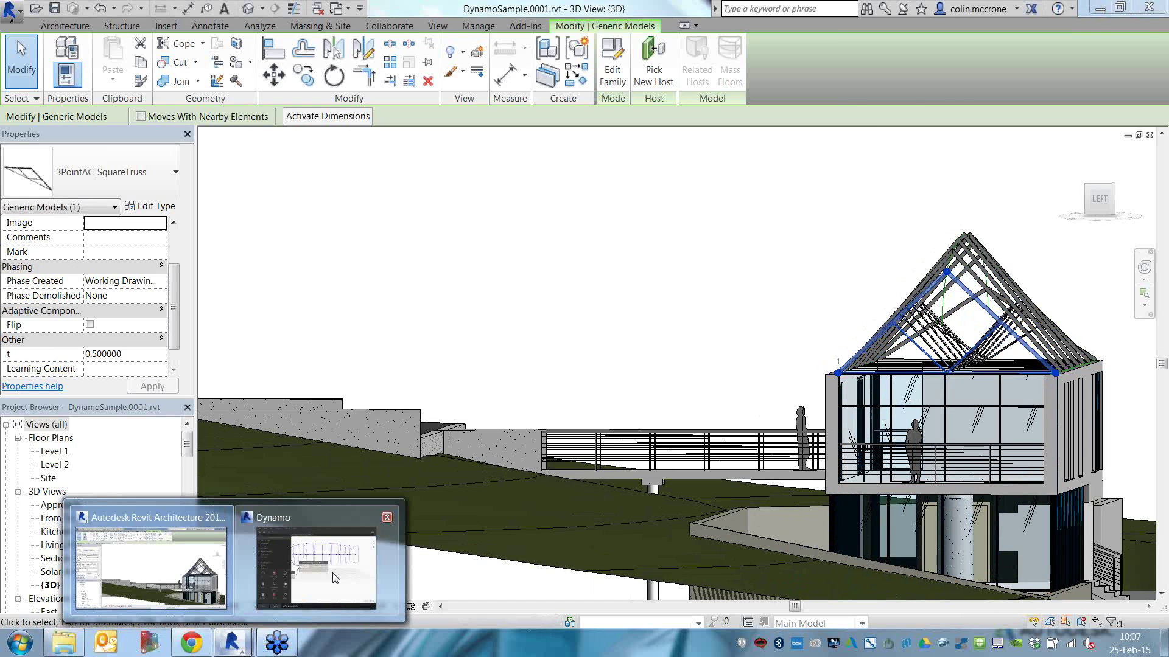
{"action": "left_click", "coordinate": [334, 578]}
{"action": "type", "text": "setpara"}
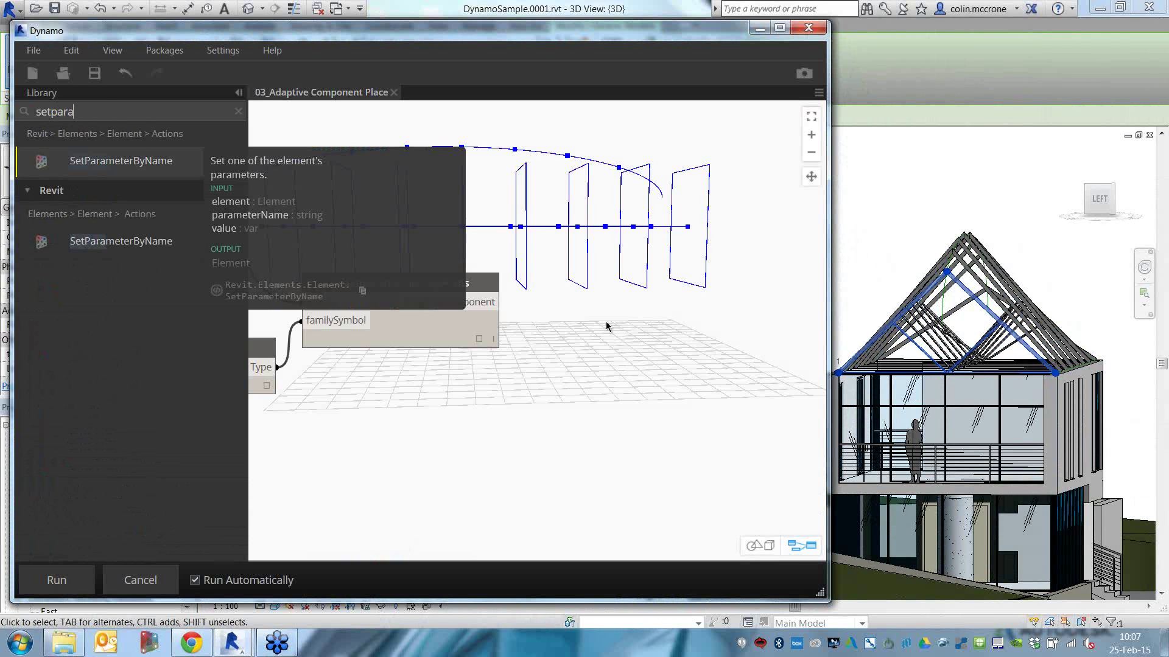
{"action": "key", "text": "Return"}
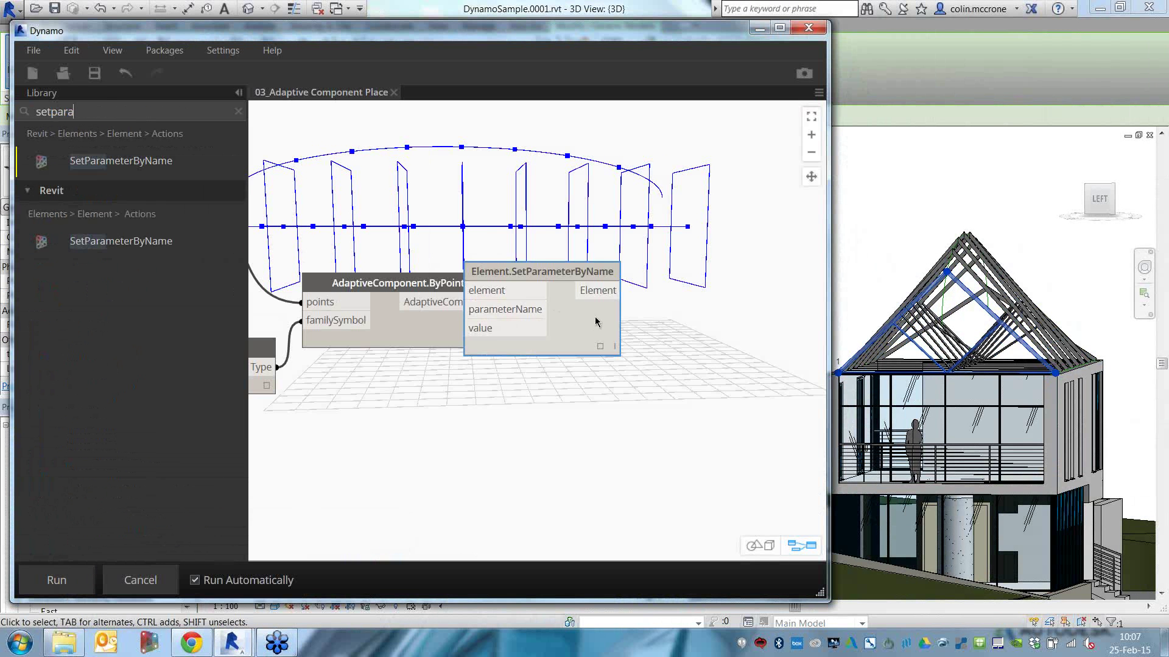
{"action": "left_click_drag", "start_coordinate": [596, 322], "coordinate": [678, 332]}
{"action": "left_click", "coordinate": [501, 303]}
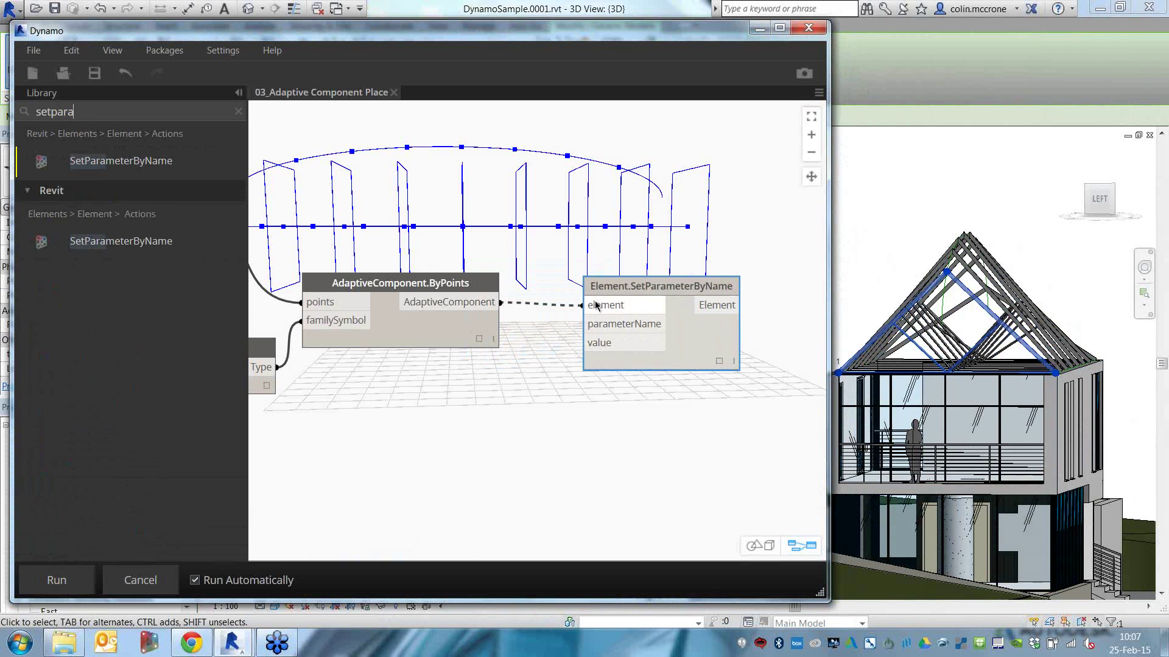
{"action": "left_click", "coordinate": [583, 305]}
- Add a Code Block containing "t" below the nodes and connect it to the parameterName input of Element.SetParameterByName
{"action": "double_click", "coordinate": [516, 420]}
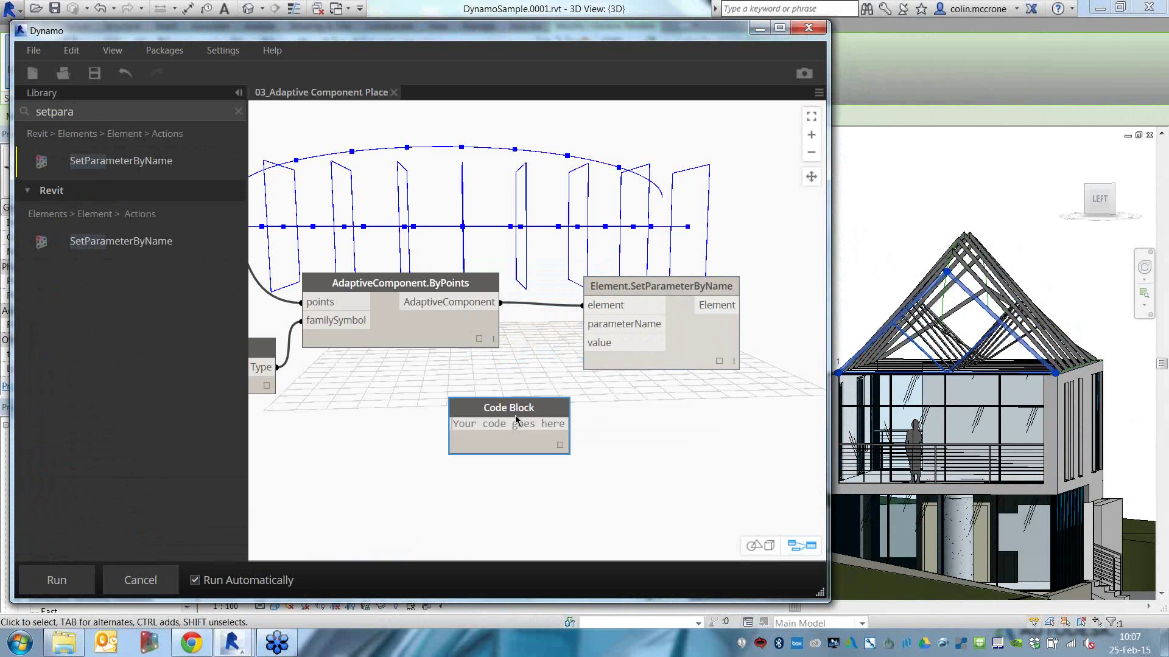
{"action": "type", "text": "\"t"}
{"action": "left_click", "coordinate": [516, 420]}
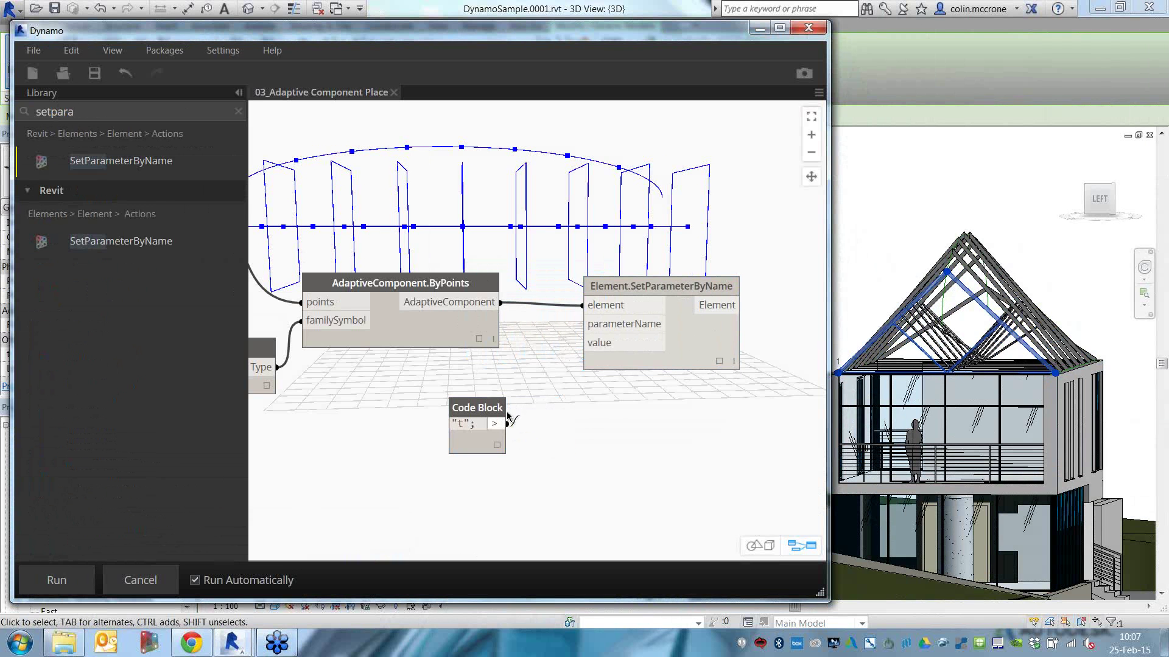
{"action": "left_click", "coordinate": [507, 423]}
{"action": "left_click", "coordinate": [584, 325]}
{"action": "left_click_drag", "start_coordinate": [477, 408], "coordinate": [482, 379]}
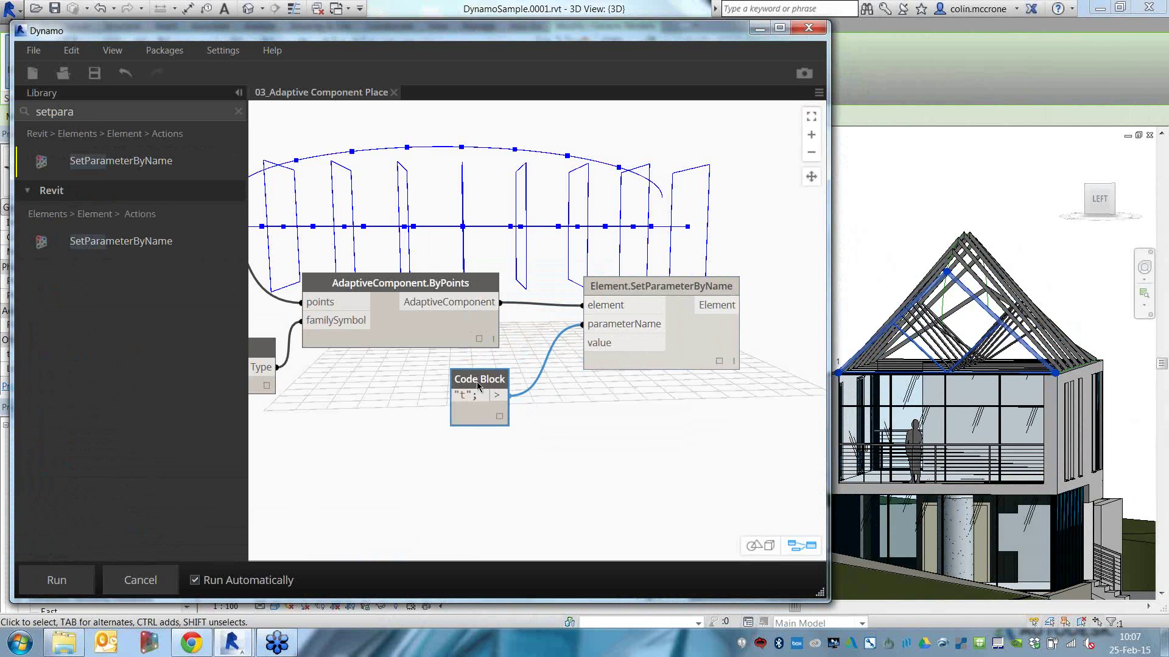
- Add a second Code Block with the value 0.25 and connect it to the value input of Element.SetParameterByName
{"action": "double_click", "coordinate": [503, 481]}
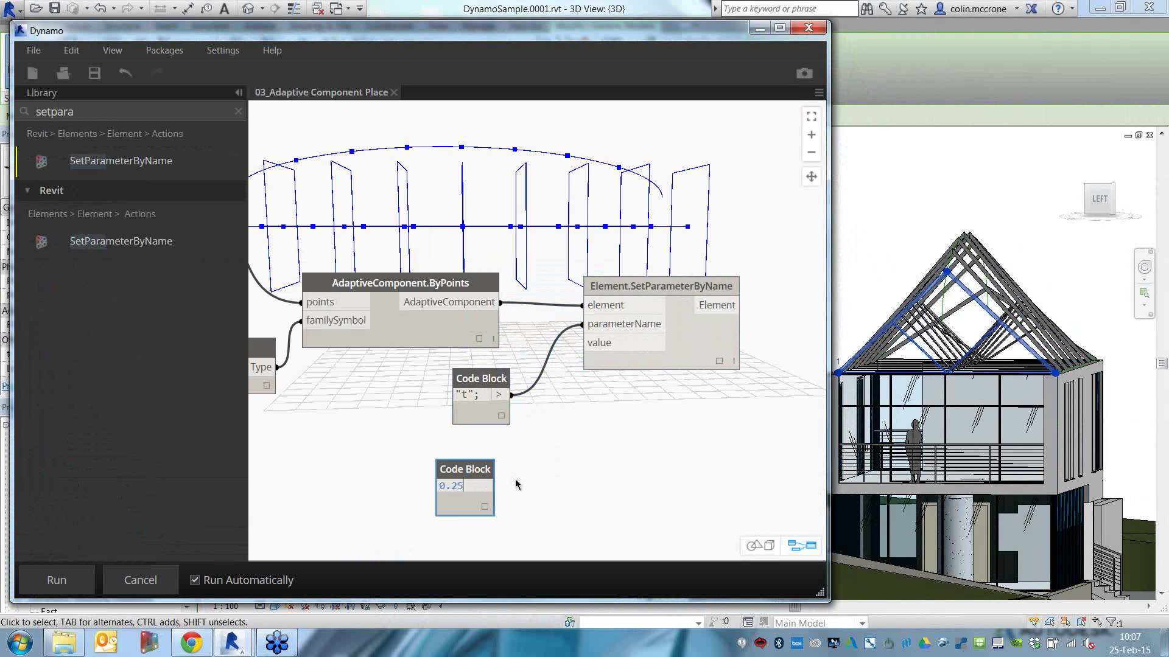
{"action": "left_click", "coordinate": [518, 485]}
{"action": "left_click", "coordinate": [485, 486]}
{"action": "left_click", "coordinate": [583, 343]}
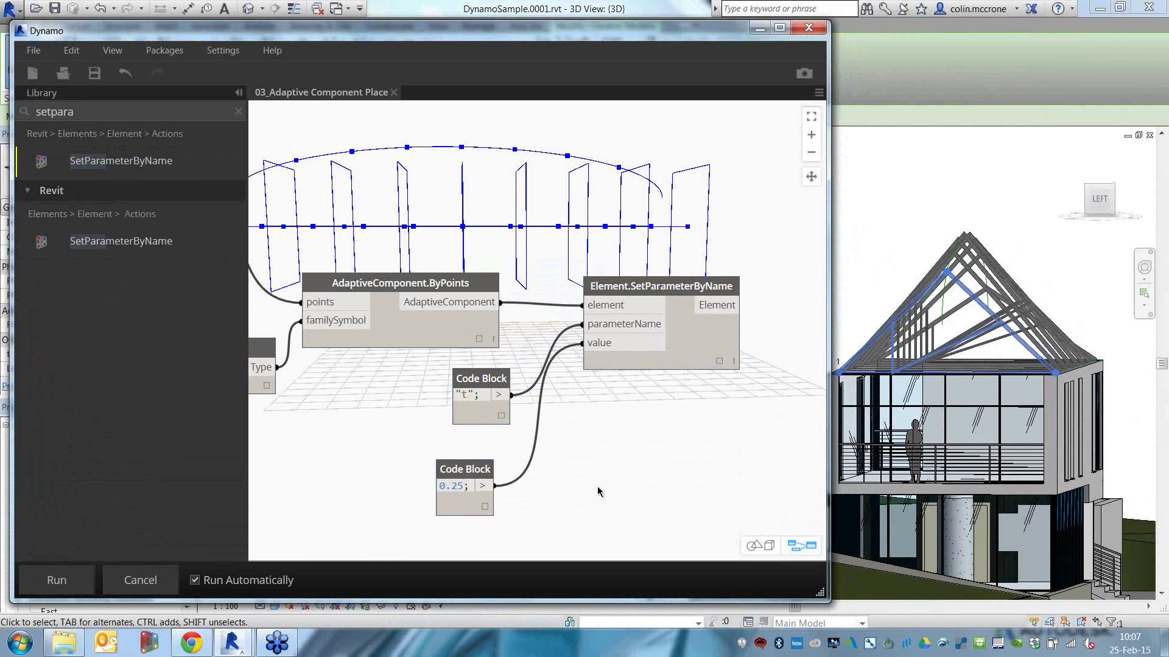
- Shift the parameter-setting nodes aside, and add a List.Count node fed by the AdaptiveComponent output
{"action": "middle_click_drag", "start_coordinate": [543, 471], "coordinate": [597, 441]}
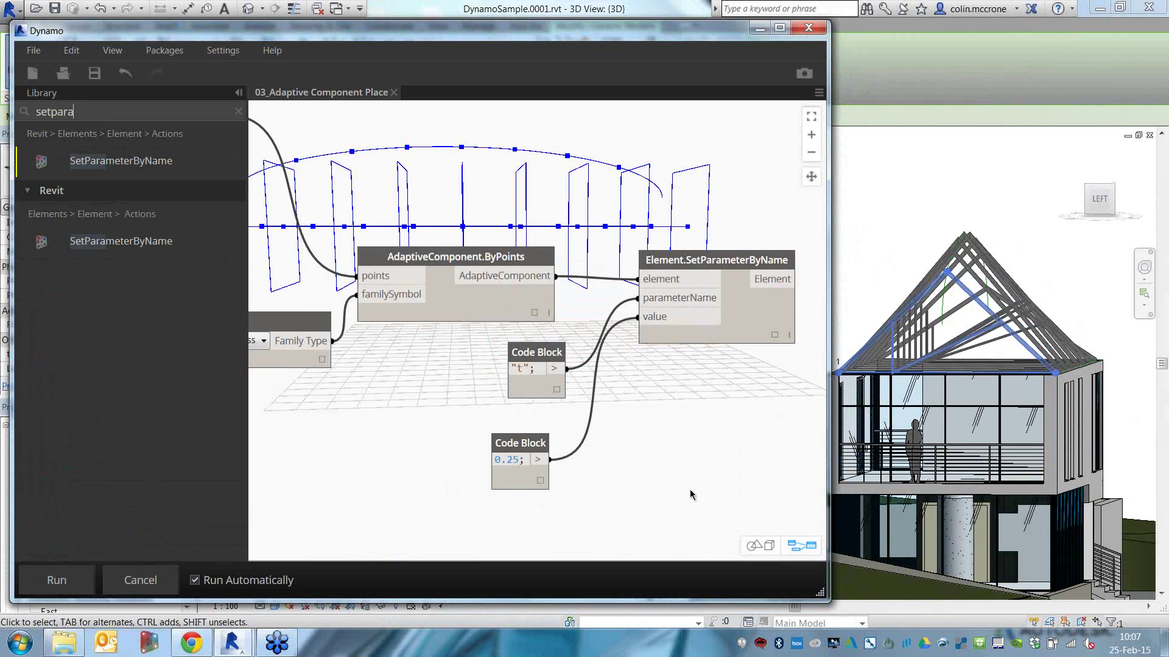
{"action": "left_click_drag", "start_coordinate": [691, 489], "coordinate": [484, 325]}
{"action": "left_click_drag", "start_coordinate": [667, 357], "coordinate": [690, 356]}
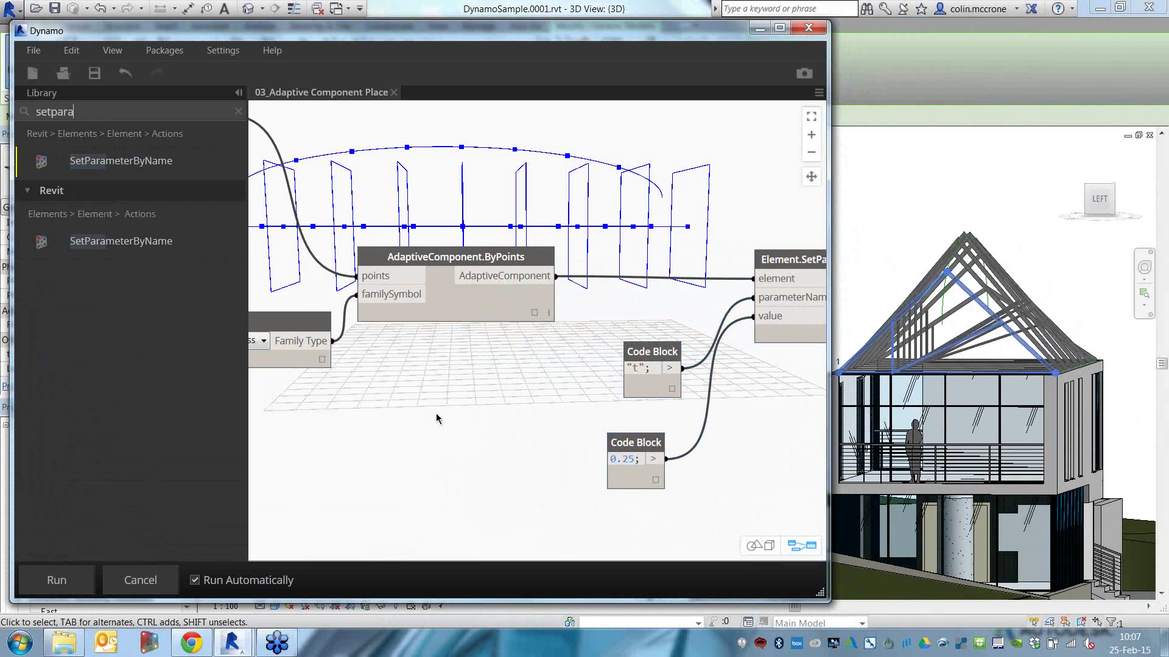
{"action": "left_click", "coordinate": [485, 403]}
{"action": "type", "text": "list.cou"}
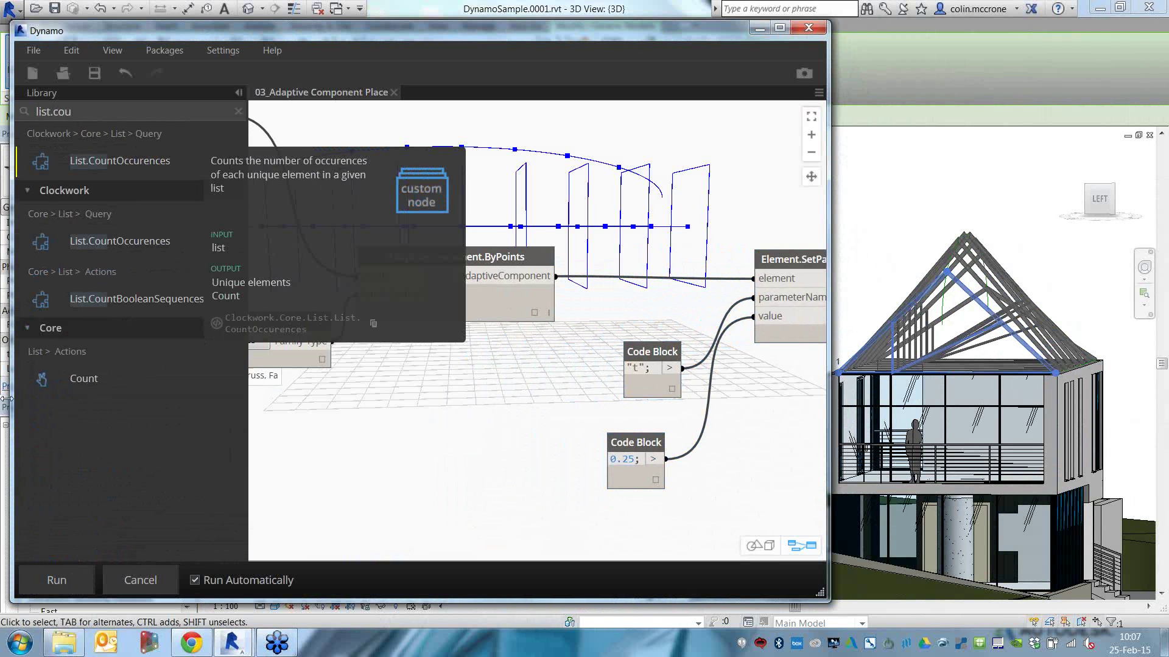
{"action": "left_click", "coordinate": [83, 379]}
{"action": "left_click_drag", "start_coordinate": [522, 329], "coordinate": [538, 413]}
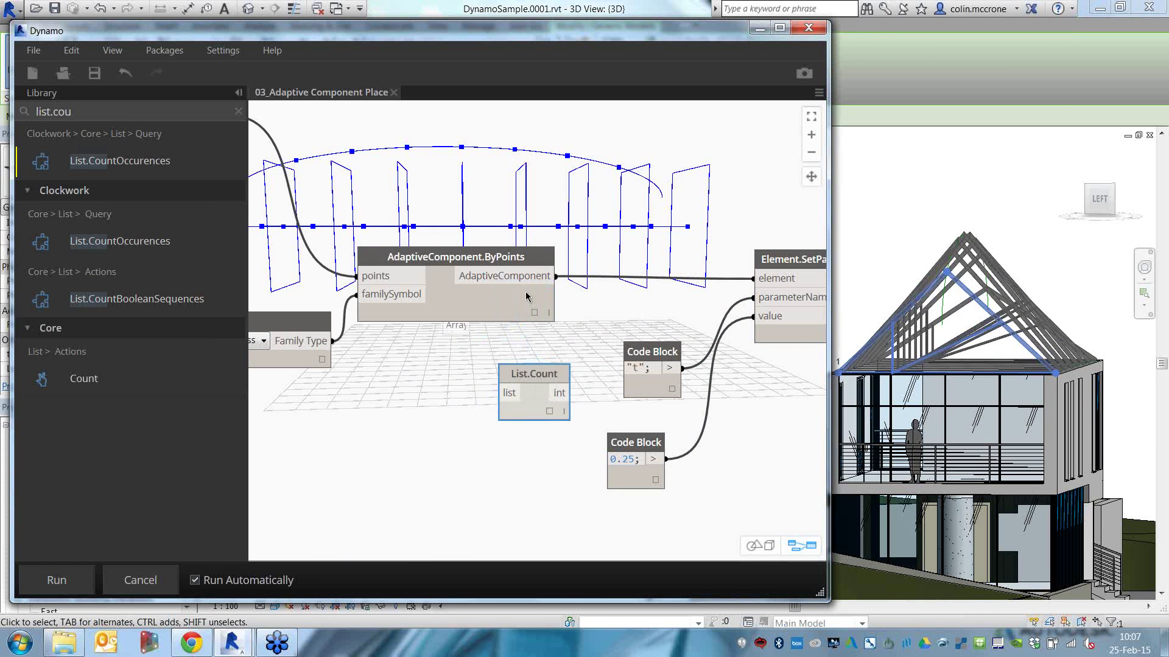
{"action": "left_click_drag", "start_coordinate": [556, 275], "coordinate": [501, 393]}
- Change the value Code Block to 0..1..#count, feed its count input from List.Count, and inspect the varied trusses in Revit
{"action": "middle_click_drag", "start_coordinate": [536, 467], "coordinate": [390, 448]}
{"action": "left_click_drag", "start_coordinate": [479, 451], "coordinate": [429, 453]}
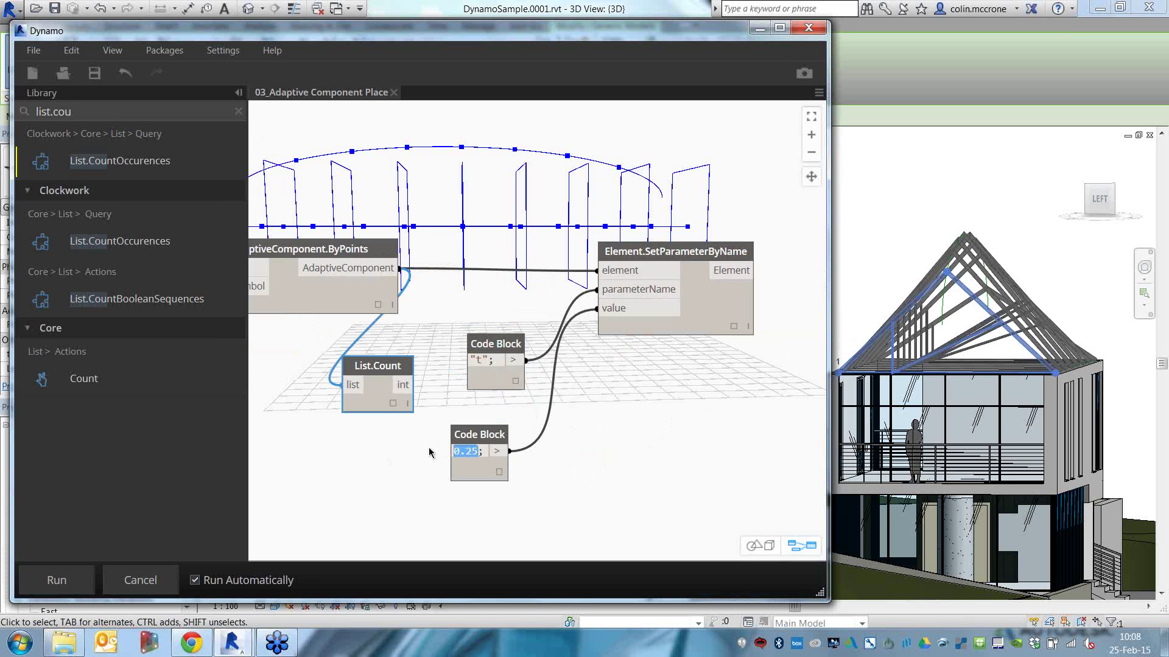
{"action": "type", "text": "0..1..#"}
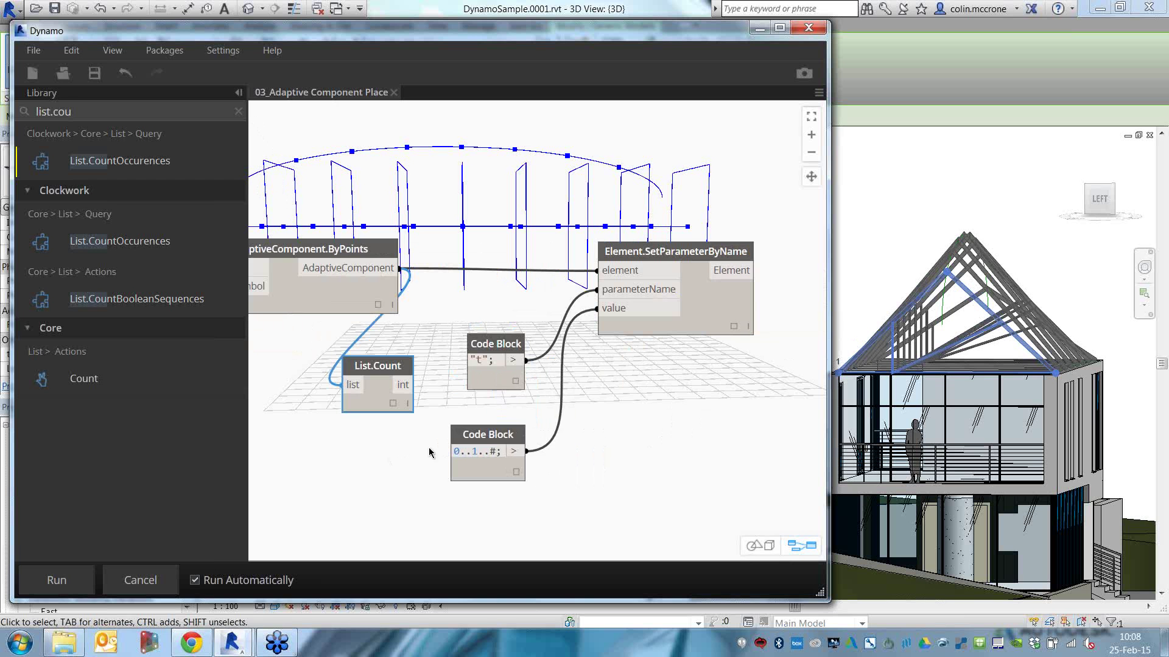
{"action": "type", "text": "count"}
{"action": "left_click", "coordinate": [421, 402]}
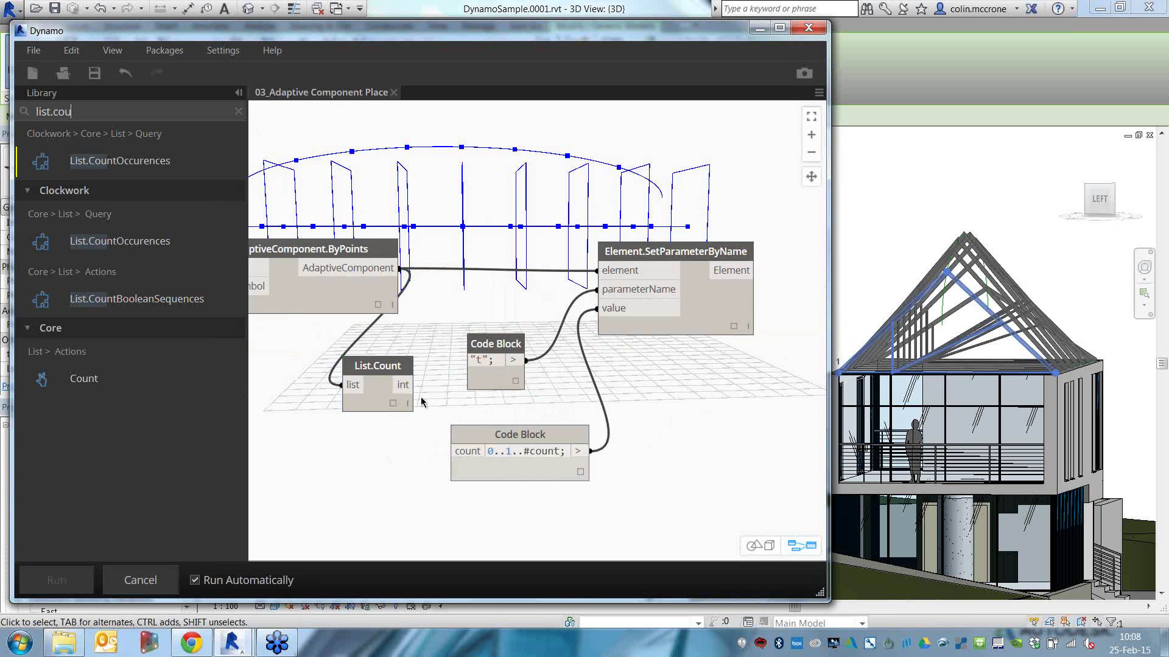
{"action": "left_click_drag", "start_coordinate": [415, 385], "coordinate": [449, 451]}
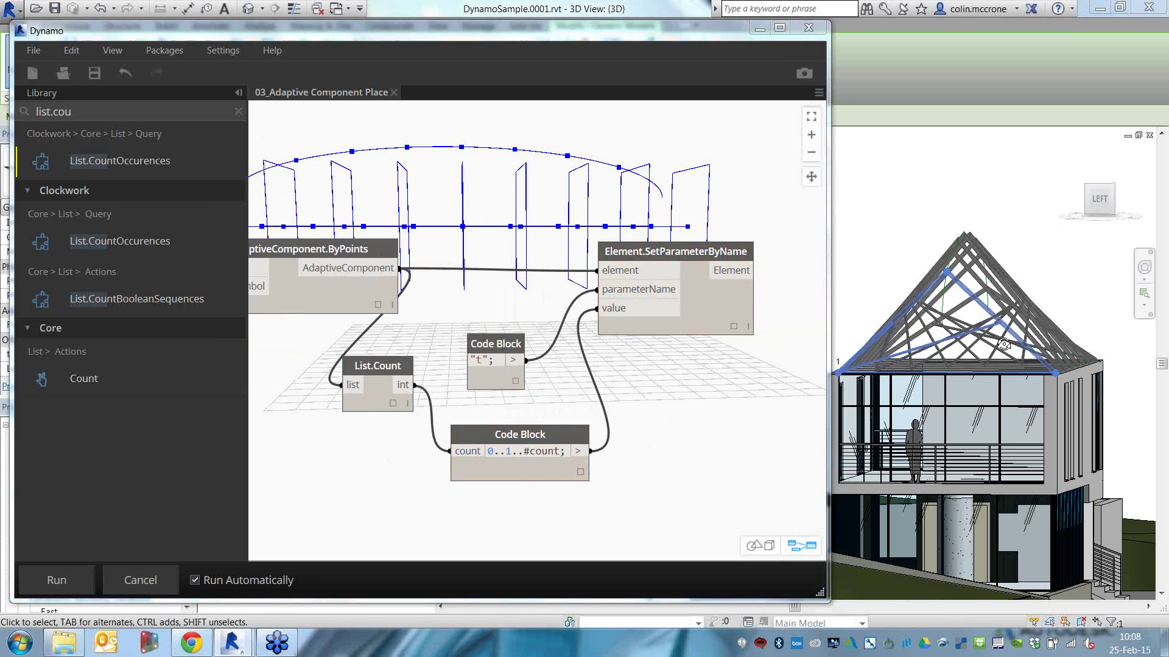
{"action": "middle_click_drag", "start_coordinate": [1004, 345], "coordinate": [968, 359], "text": "shift"}
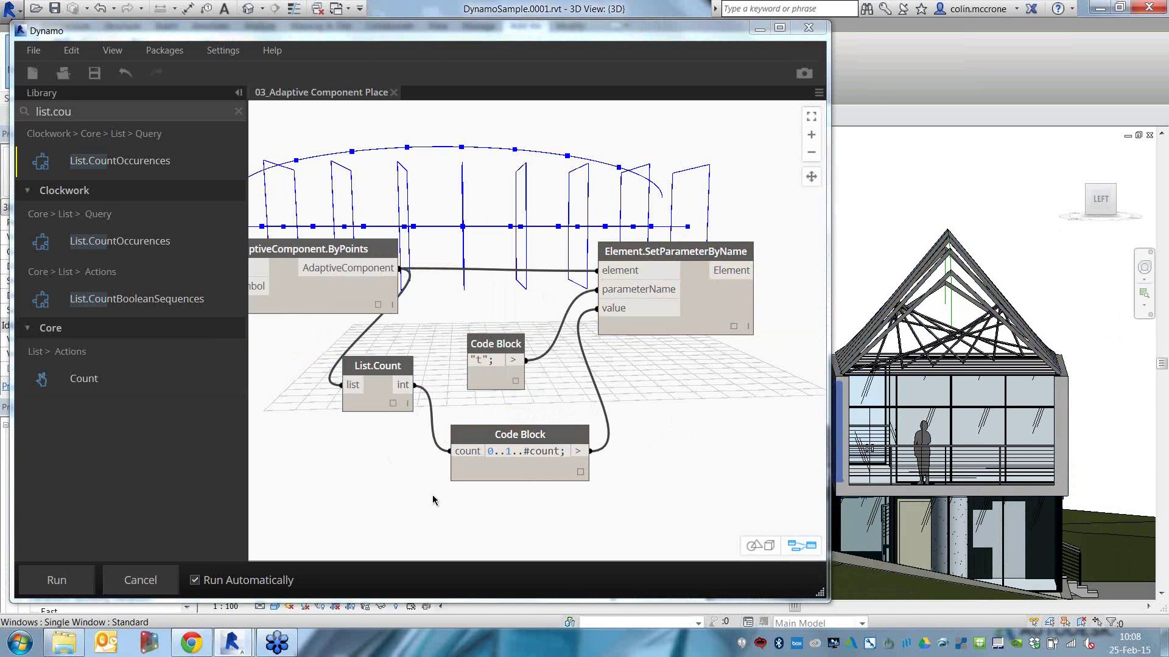
- Turn off automatic running and close Dynamo without saving the graph changes
{"action": "left_click", "coordinate": [291, 588]}
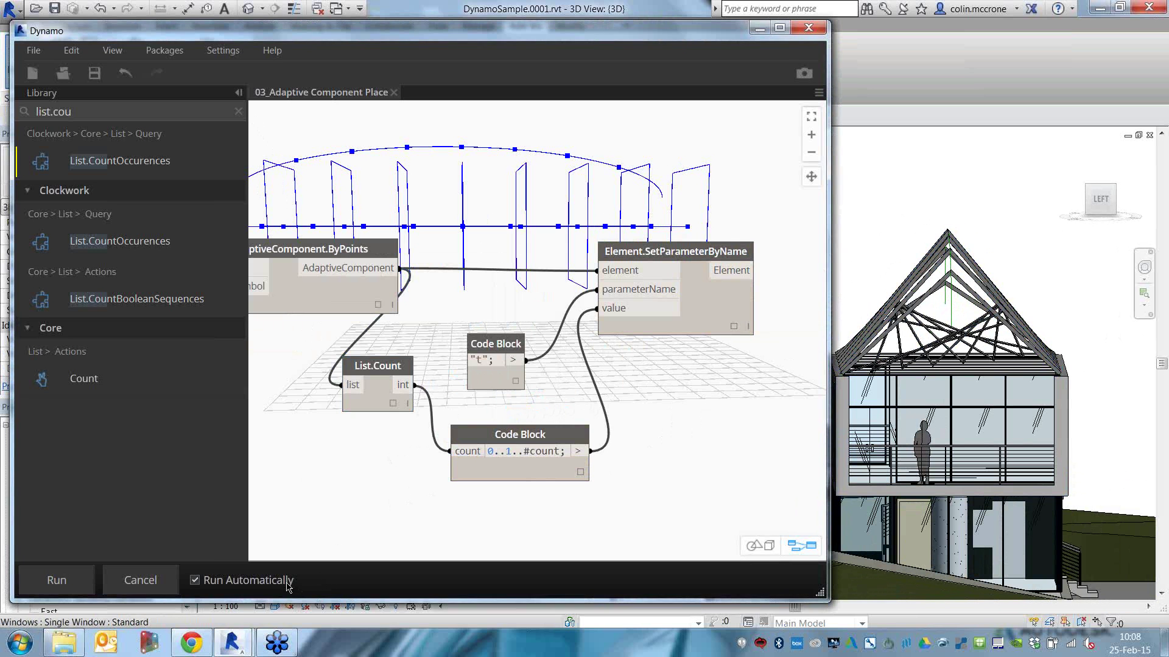
{"action": "left_click", "coordinate": [807, 29]}
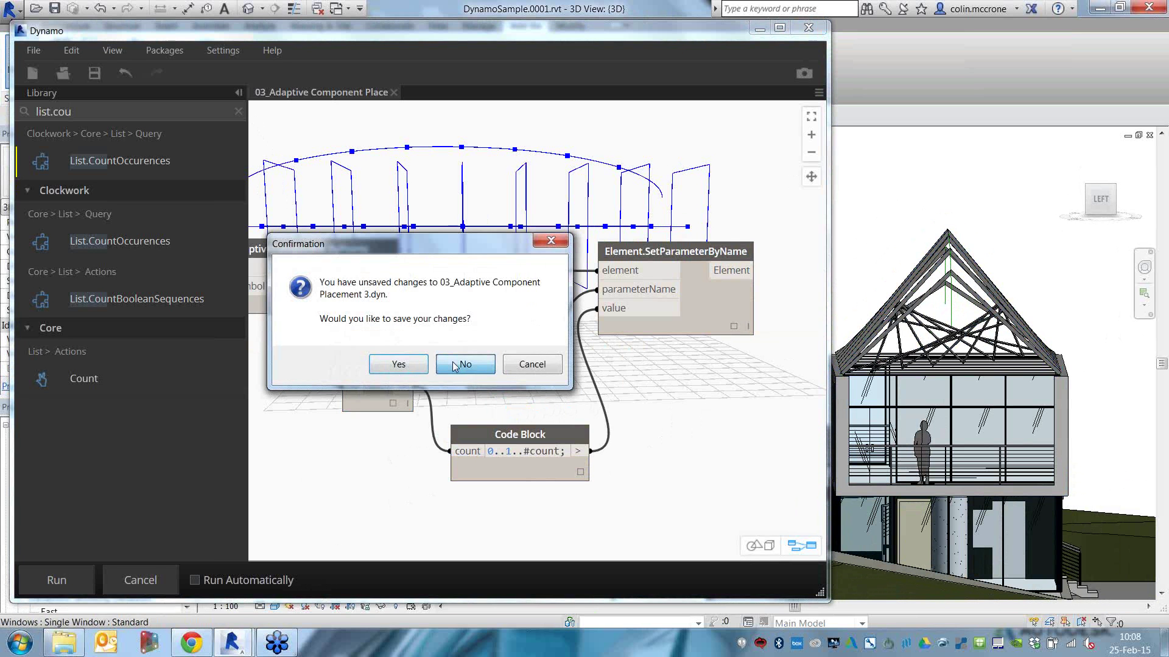
{"action": "left_click", "coordinate": [455, 365]}
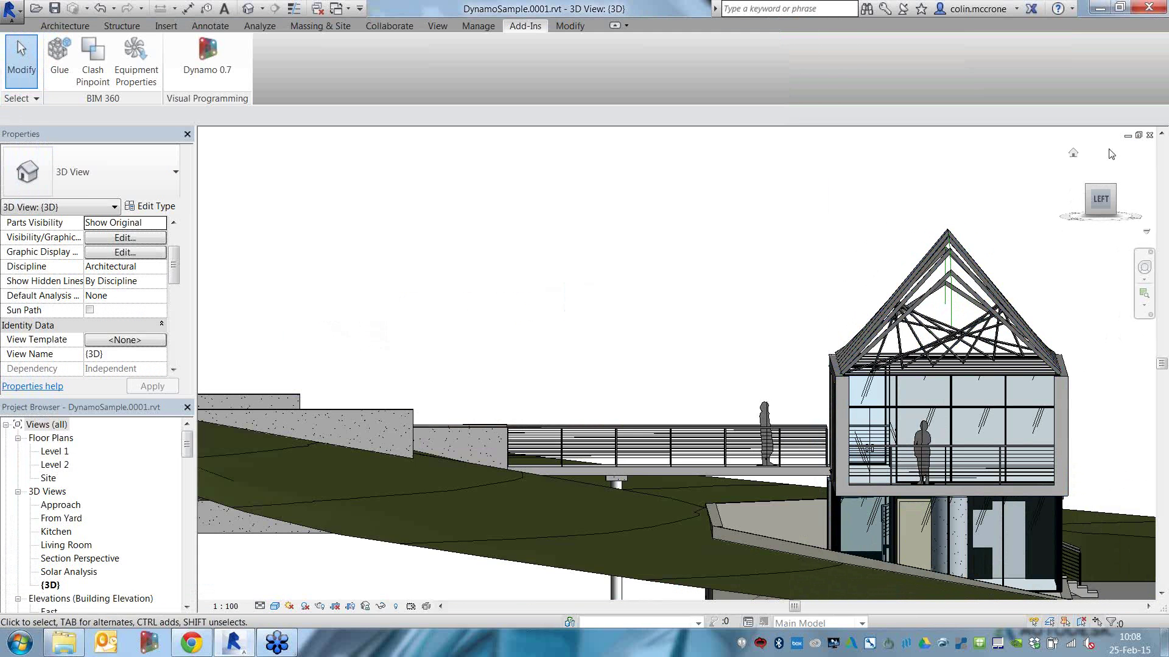
- Close the DynamoSample.0001 project and the 3PointAC_SquareTruss family without saving, along with Family1's front elevation view
{"action": "left_click", "coordinate": [1147, 136]}
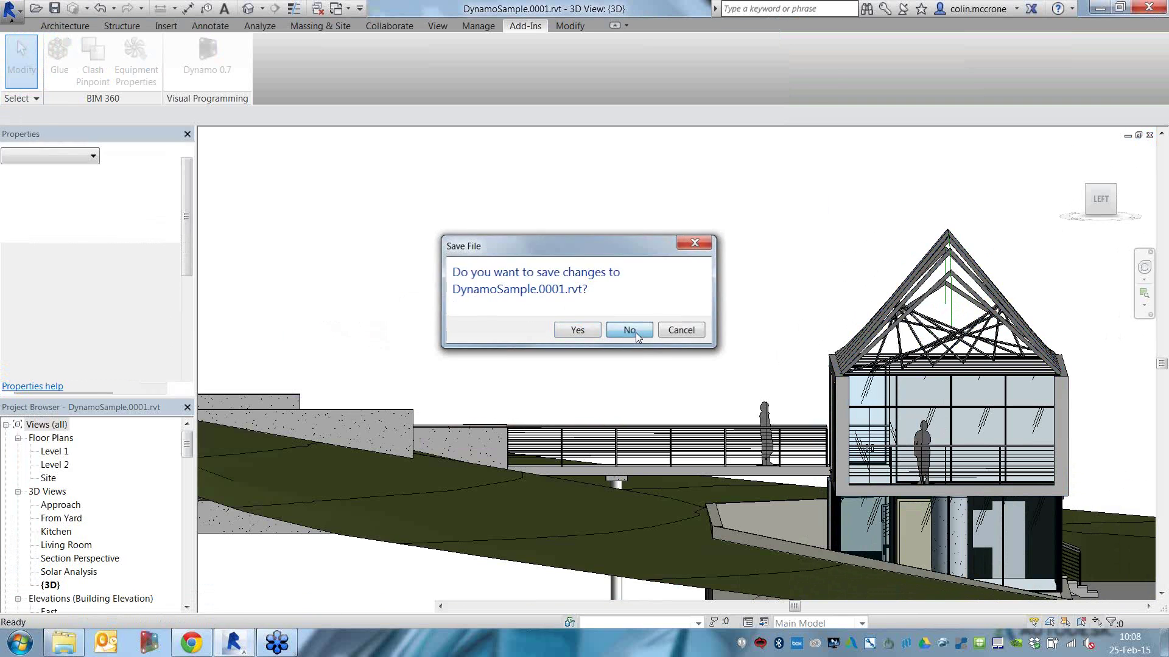
{"action": "left_click", "coordinate": [636, 333]}
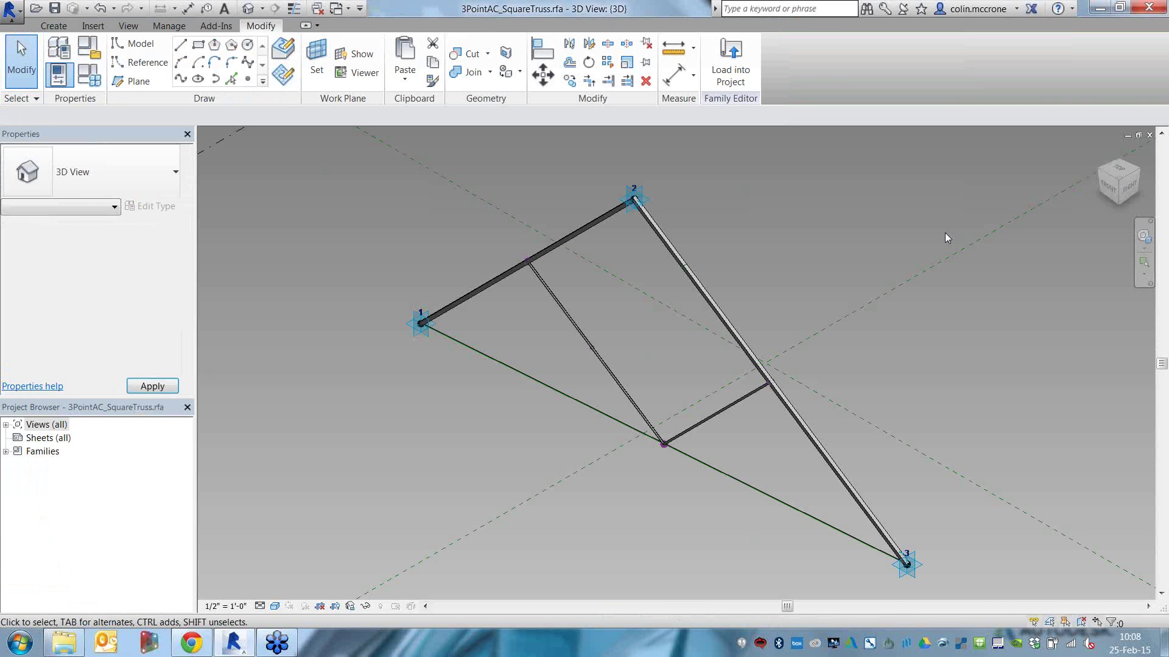
{"action": "left_click", "coordinate": [1149, 134]}
{"action": "left_click", "coordinate": [629, 327]}
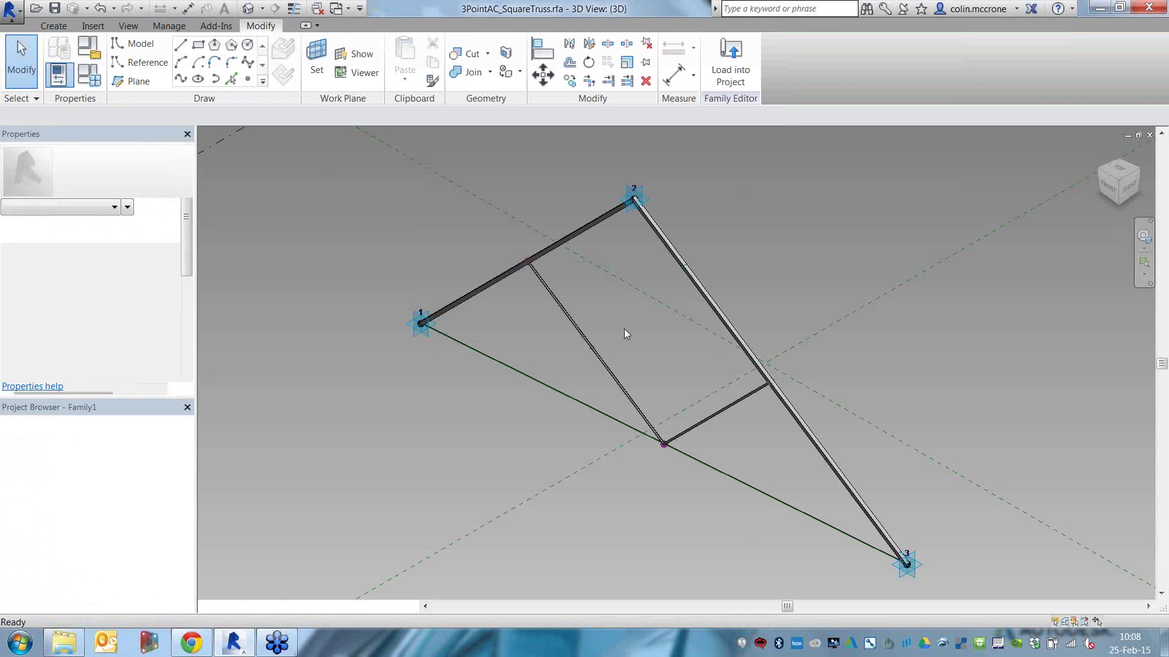
{"action": "middle_click_drag", "start_coordinate": [1096, 193], "coordinate": [981, 224]}
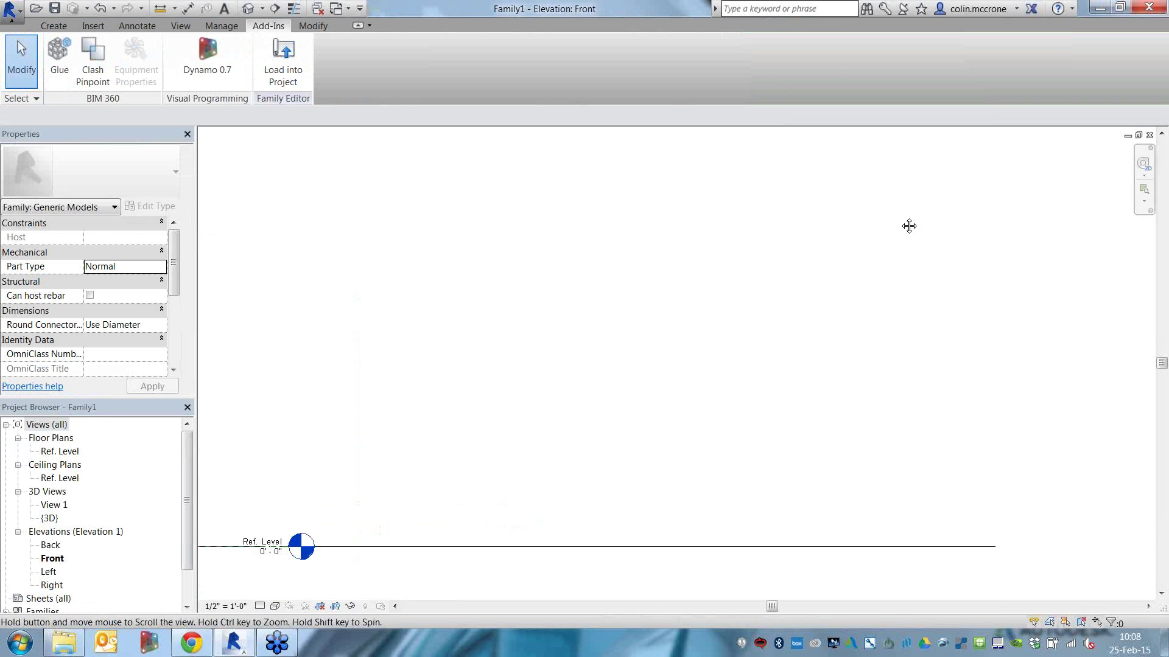
{"action": "left_click", "coordinate": [1149, 135]}
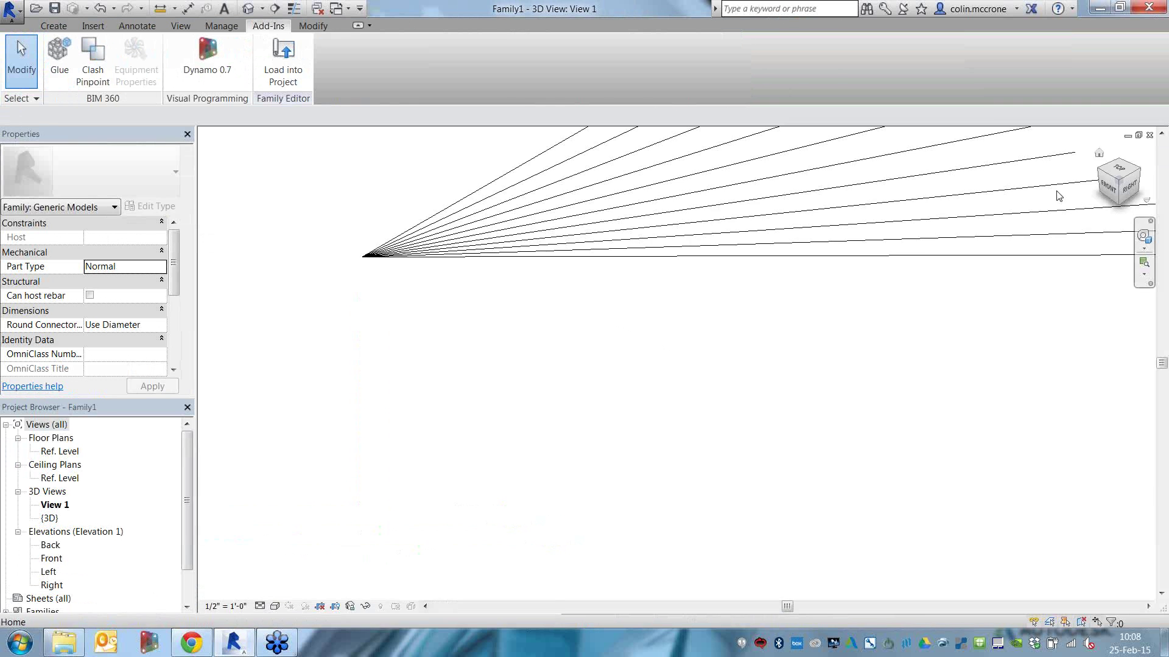
- Close Family1's 3D view, maximize rac_advanced_sample_project, and bring its building's back up close in the default 3D view
{"action": "left_click", "coordinate": [1150, 134]}
{"action": "key", "text": "t"}
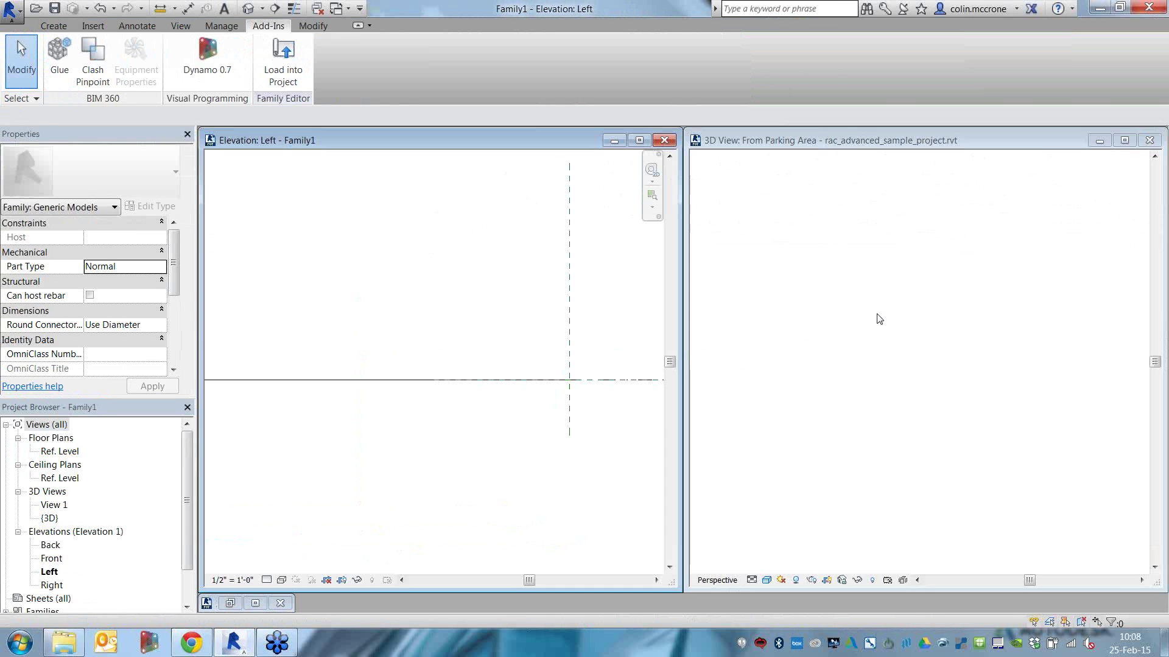
{"action": "left_click", "coordinate": [855, 143]}
{"action": "double_click", "coordinate": [856, 142]}
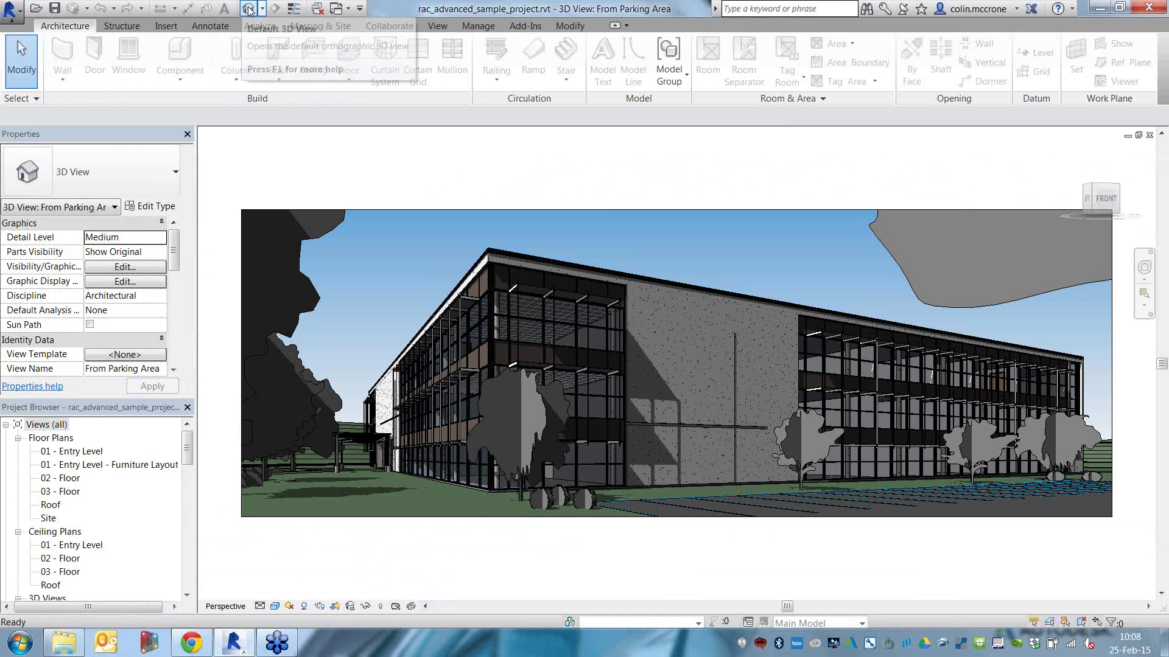
{"action": "left_click", "coordinate": [248, 8]}
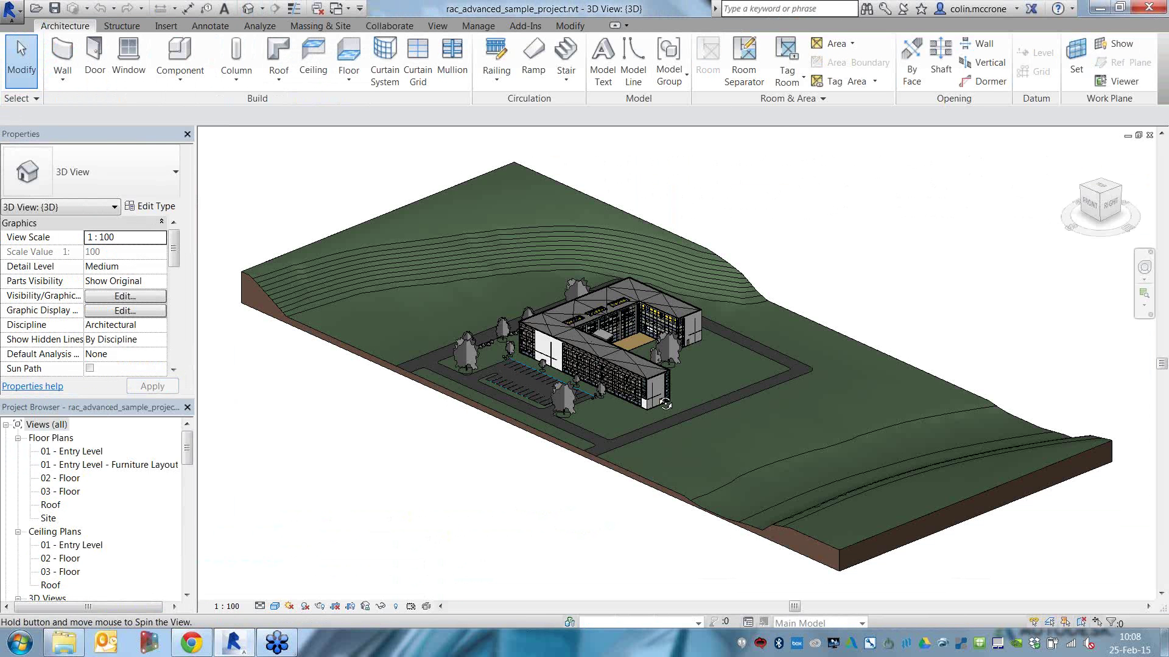
{"action": "middle_click_drag", "start_coordinate": [665, 404], "coordinate": [921, 412], "text": "shift"}
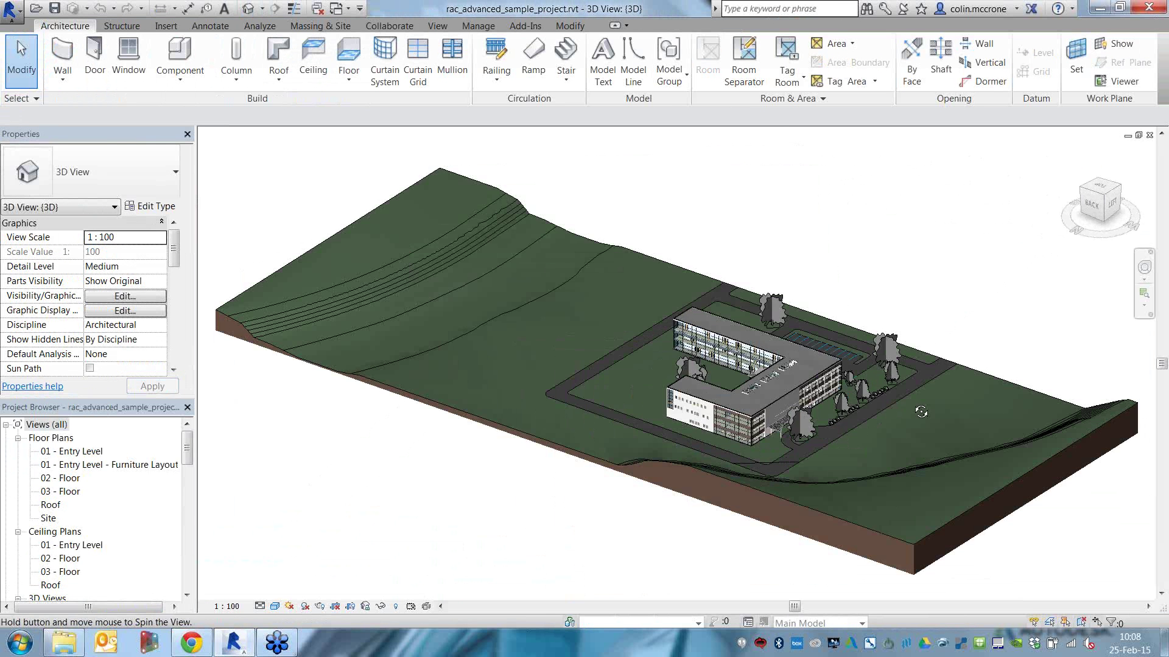
{"action": "scroll", "coordinate": [754, 372], "scroll_direction": "up", "scroll_amount": 2}
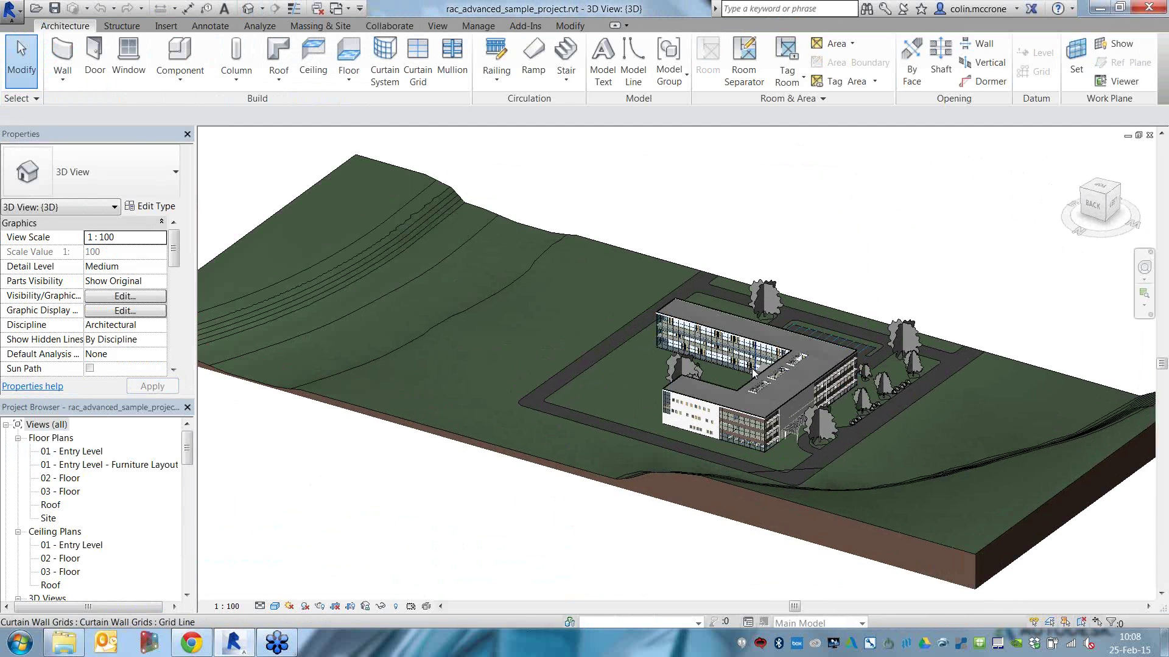
{"action": "scroll", "coordinate": [755, 371], "scroll_direction": "up", "scroll_amount": 3}
- Launch Dynamo 0.7 and open 02_Example_RoomDataToExcel.dyn from the Demo folder's 04 Moving Data subfolder
{"action": "left_click", "coordinate": [525, 26]}
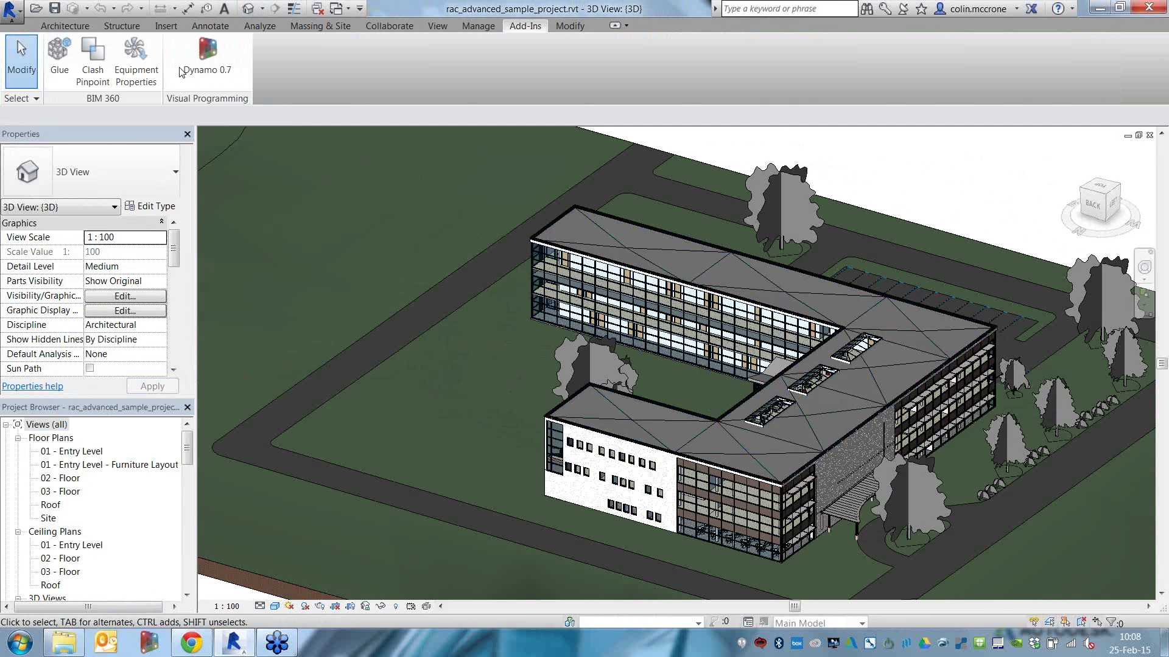
{"action": "left_click", "coordinate": [183, 70]}
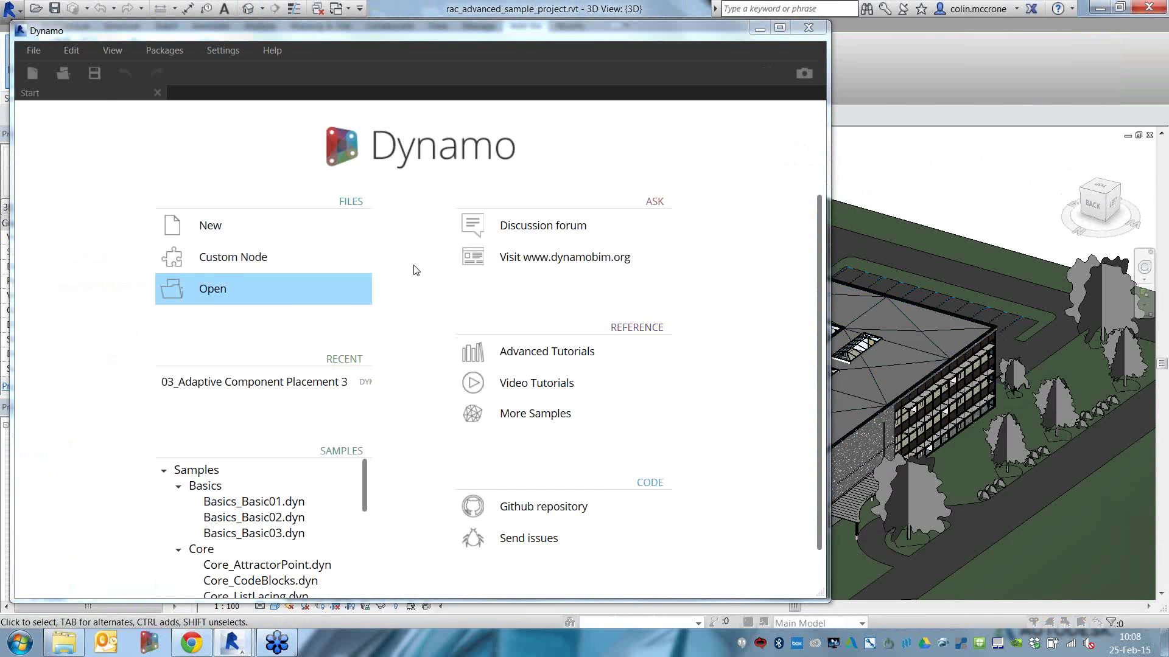
{"action": "key", "text": "ctrl+o"}
{"action": "left_click", "coordinate": [242, 224]}
{"action": "double_click", "coordinate": [496, 260]}
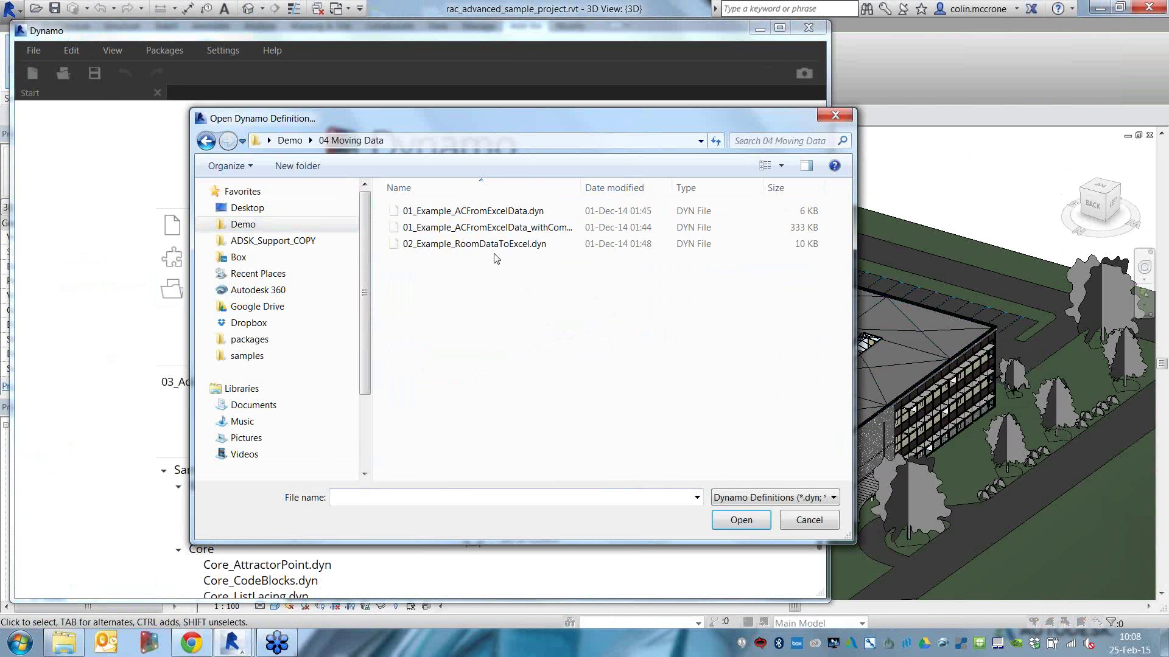
{"action": "left_click", "coordinate": [493, 248]}
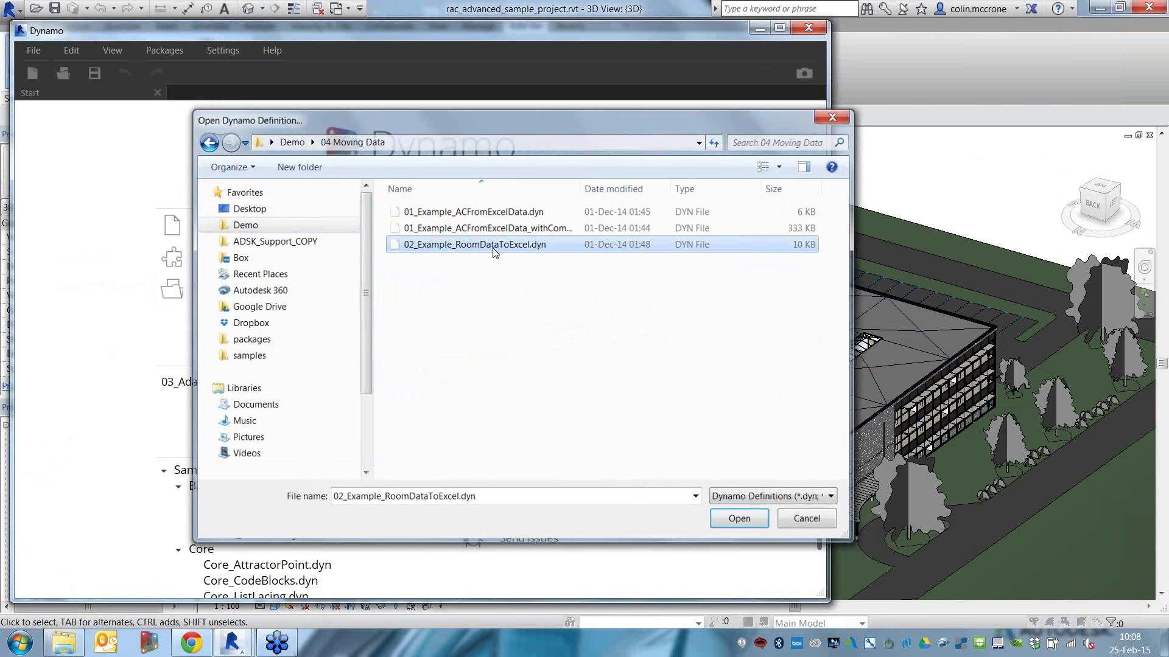
{"action": "double_click", "coordinate": [494, 246]}
- Open the LunchBox Room Element Collector custom node and examine its Python Script, List.GetItemAtIndex and Output nodes
{"action": "scroll", "coordinate": [288, 397], "scroll_direction": "down", "scroll_amount": 5}
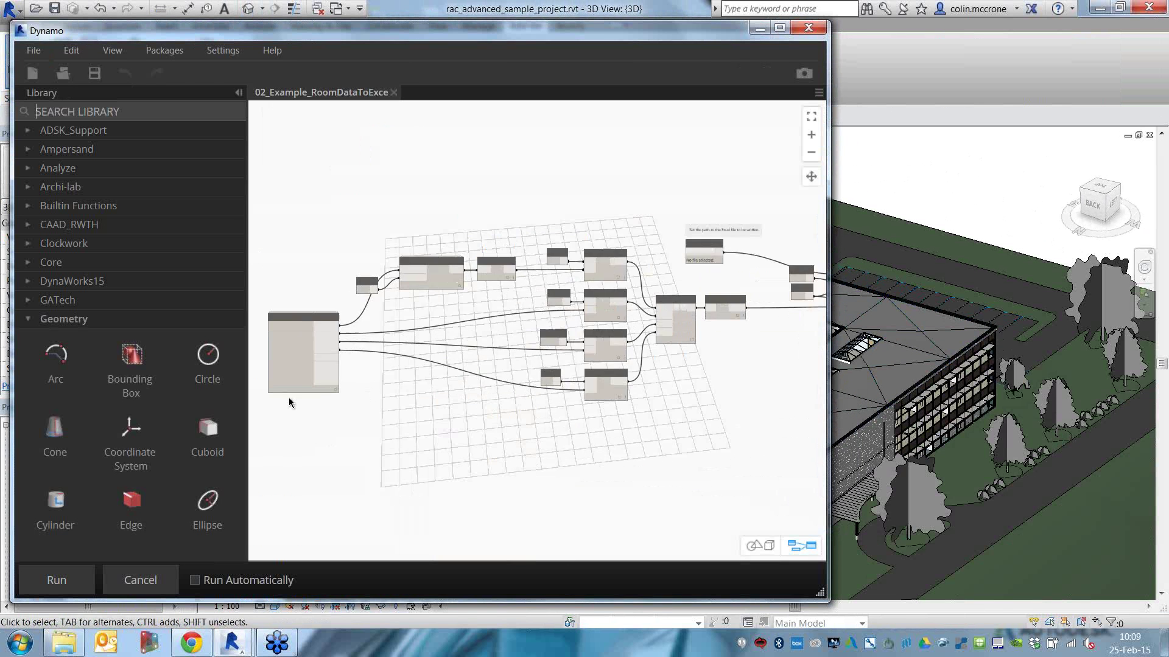
{"action": "scroll", "coordinate": [288, 397], "scroll_direction": "up", "scroll_amount": 6}
{"action": "middle_click_drag", "start_coordinate": [508, 421], "coordinate": [616, 453]}
{"action": "scroll", "coordinate": [492, 326], "scroll_direction": "up", "scroll_amount": 1}
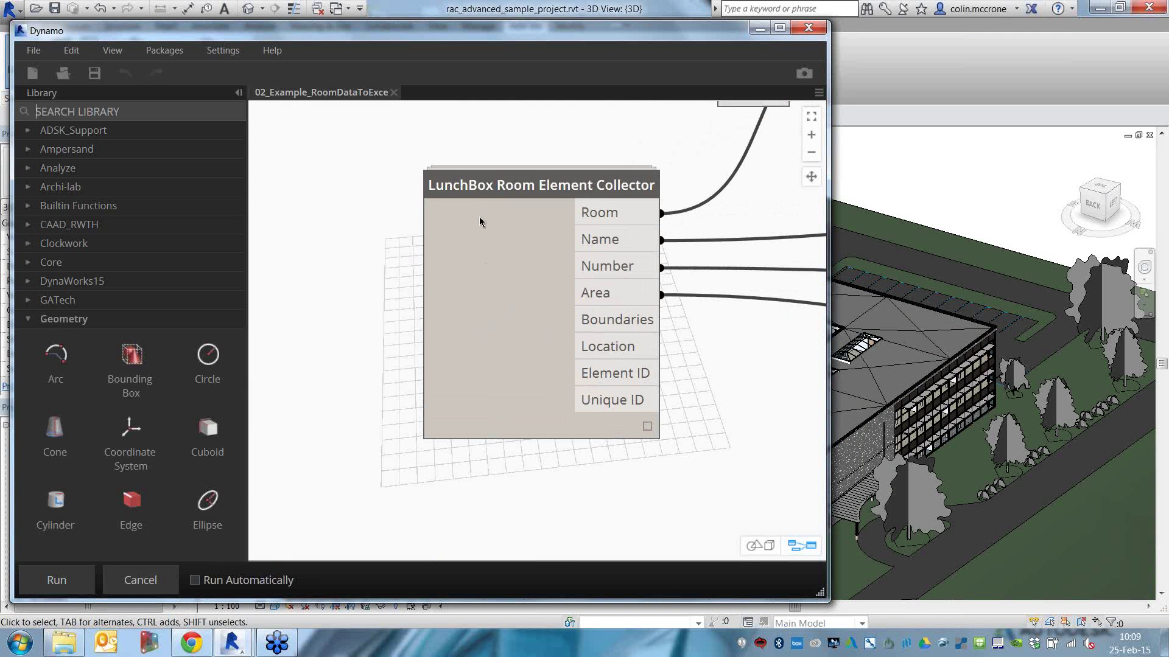
{"action": "left_click_drag", "start_coordinate": [418, 149], "coordinate": [686, 204]}
{"action": "left_click", "coordinate": [528, 308]}
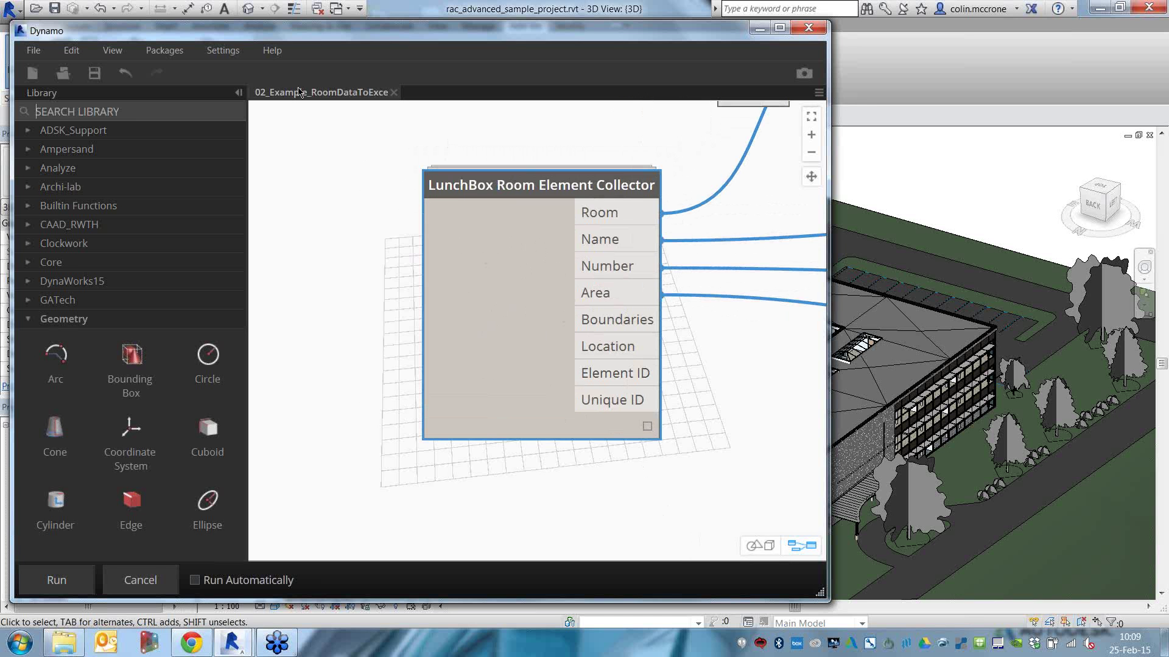
{"action": "scroll", "coordinate": [493, 270], "scroll_direction": "down", "scroll_amount": 5}
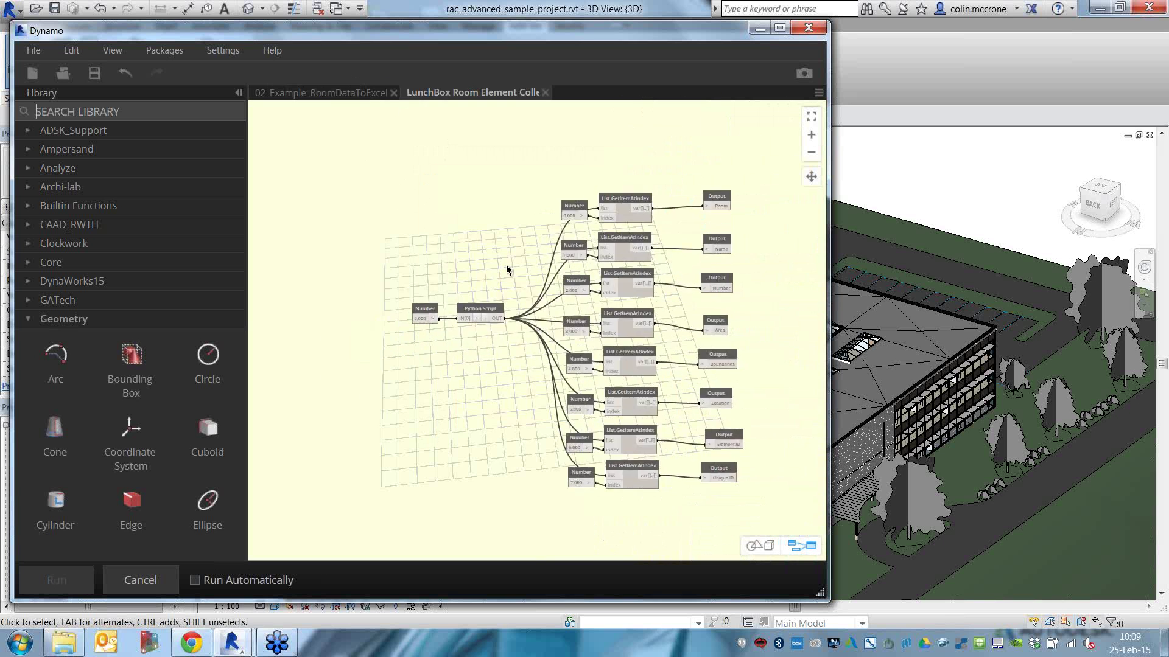
{"action": "middle_click_drag", "start_coordinate": [506, 265], "coordinate": [401, 234]}
{"action": "scroll", "coordinate": [402, 237], "scroll_direction": "up", "scroll_amount": 2}
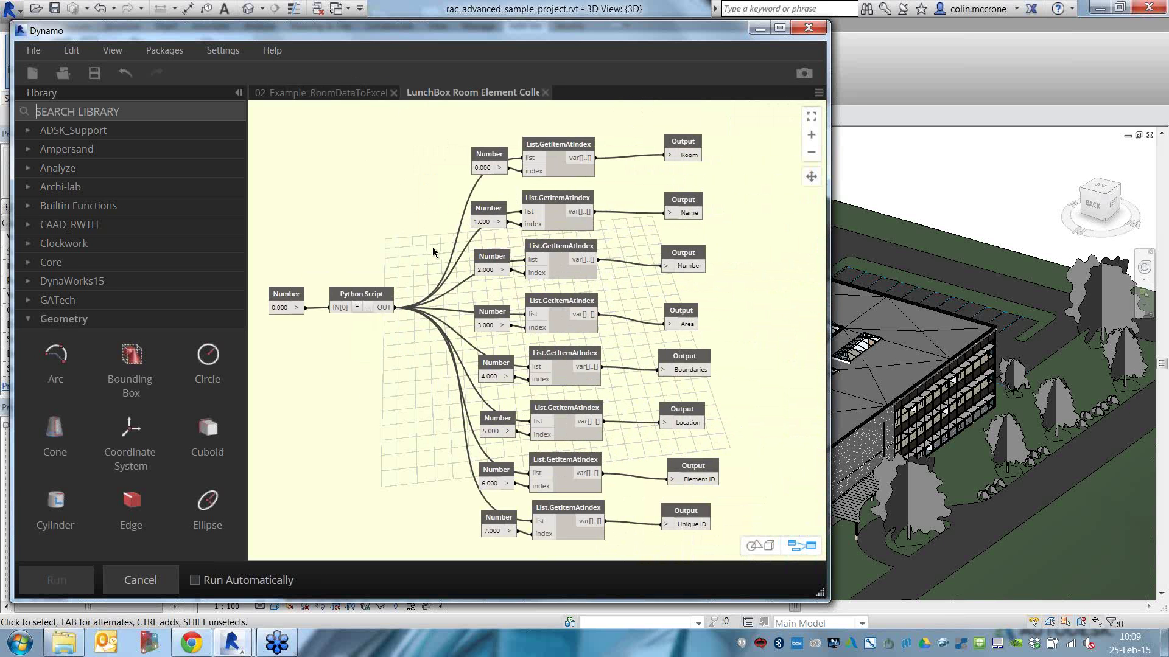
{"action": "middle_click_drag", "start_coordinate": [416, 256], "coordinate": [434, 250]}
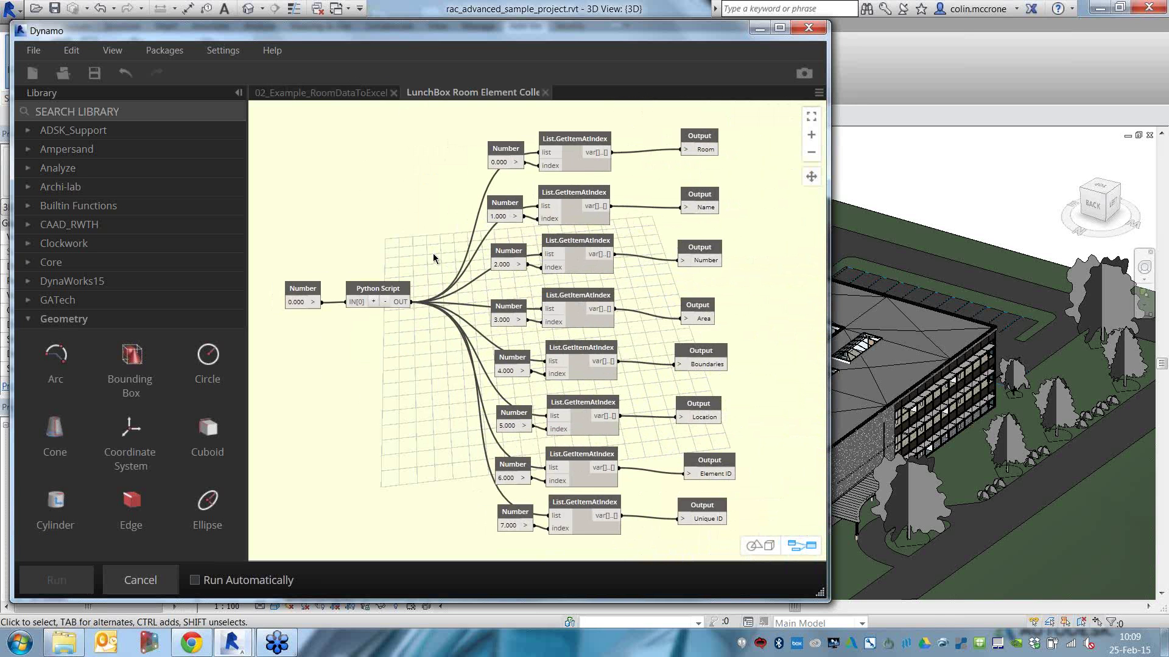
{"action": "left_click_drag", "start_coordinate": [271, 115], "coordinate": [765, 540]}
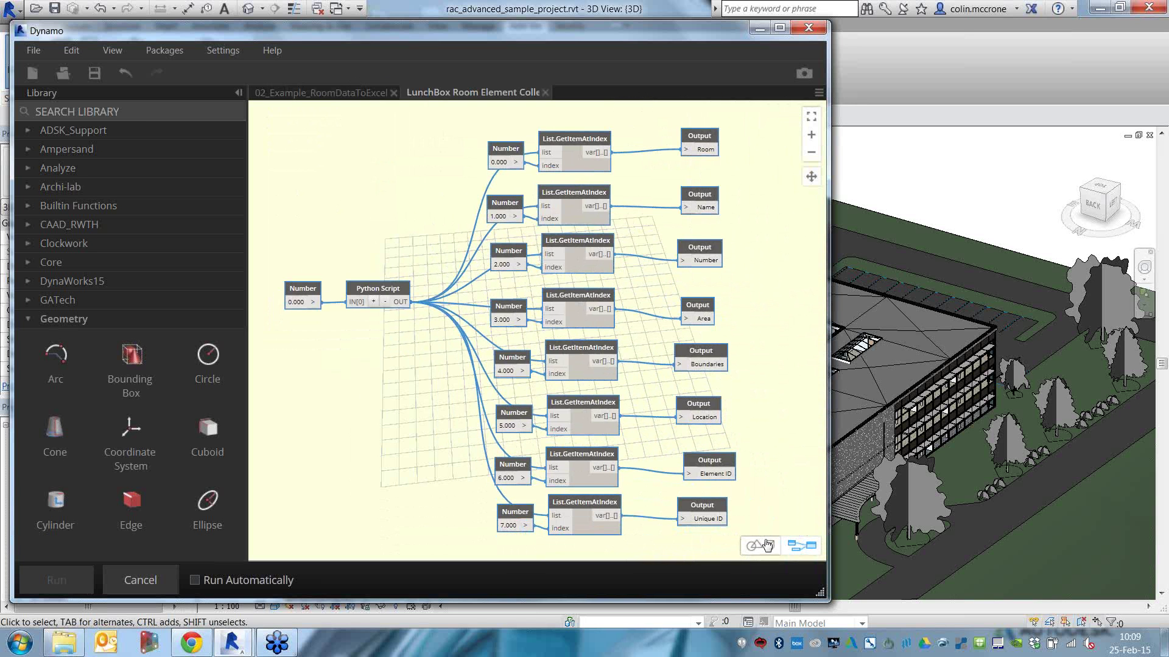
- Return to the 02_Example_RoomDataToExcel graph and search the online packages for "room"
{"action": "left_click", "coordinate": [367, 94]}
{"action": "left_click", "coordinate": [164, 50]}
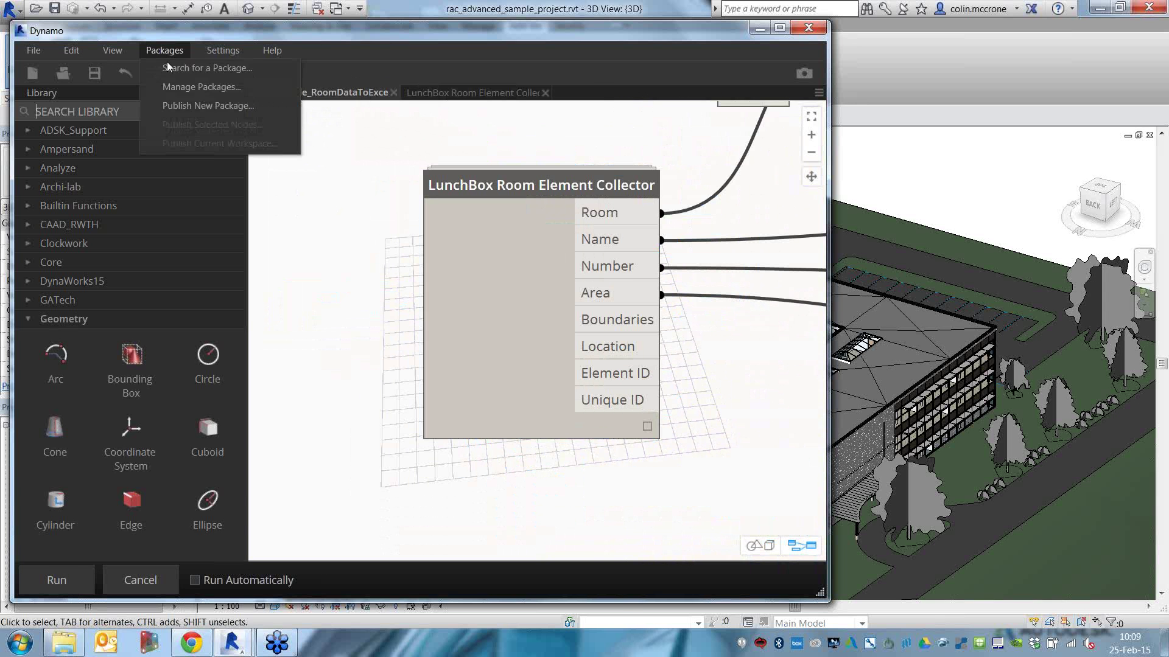
{"action": "left_click", "coordinate": [170, 68]}
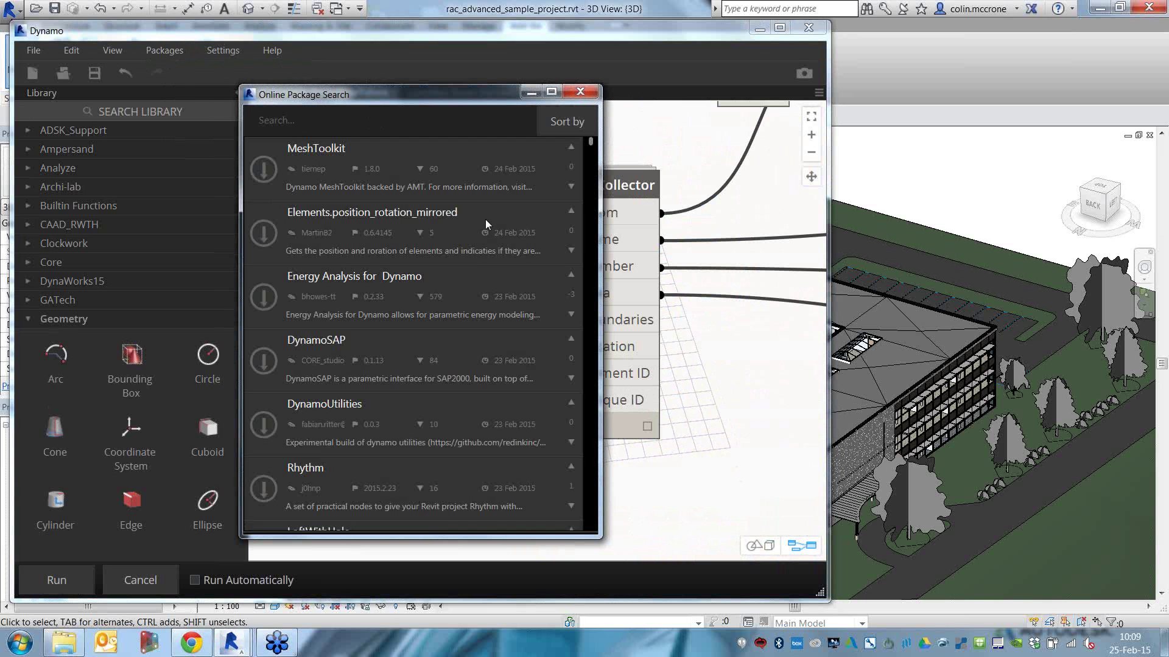
{"action": "scroll", "coordinate": [481, 260], "scroll_direction": "down", "scroll_amount": 5}
{"action": "scroll", "coordinate": [472, 246], "scroll_direction": "up", "scroll_amount": 5}
{"action": "type", "text": "room"}
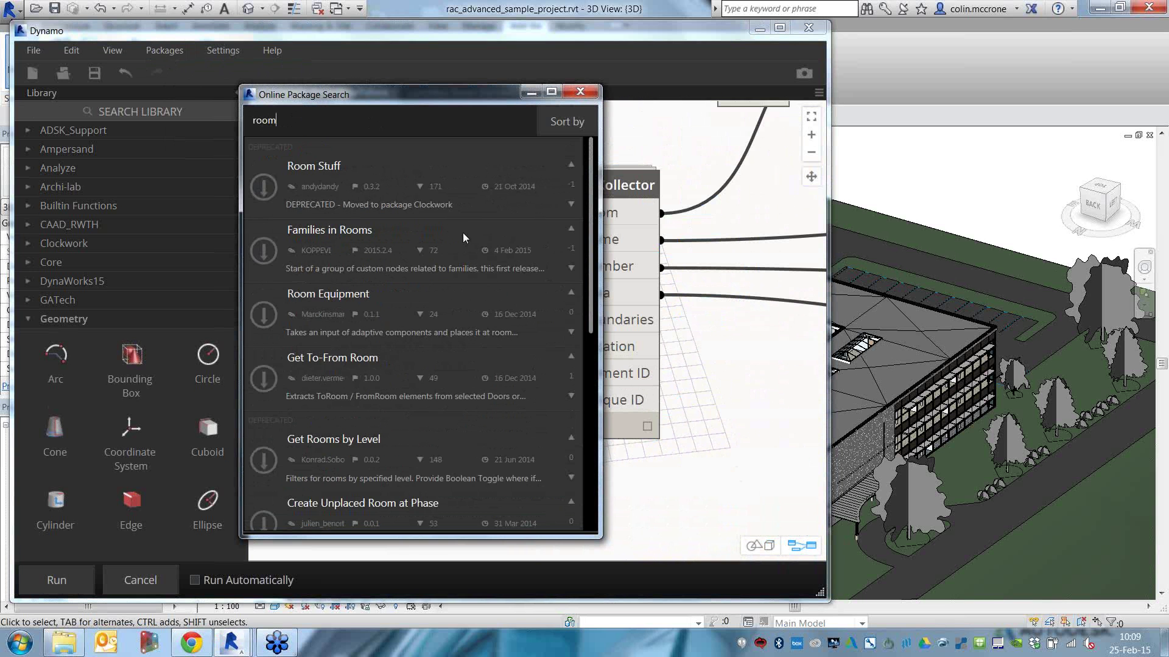
- View the Room Stuff package's description and versions, and clear and close the online package search
{"action": "left_click", "coordinate": [352, 172]}
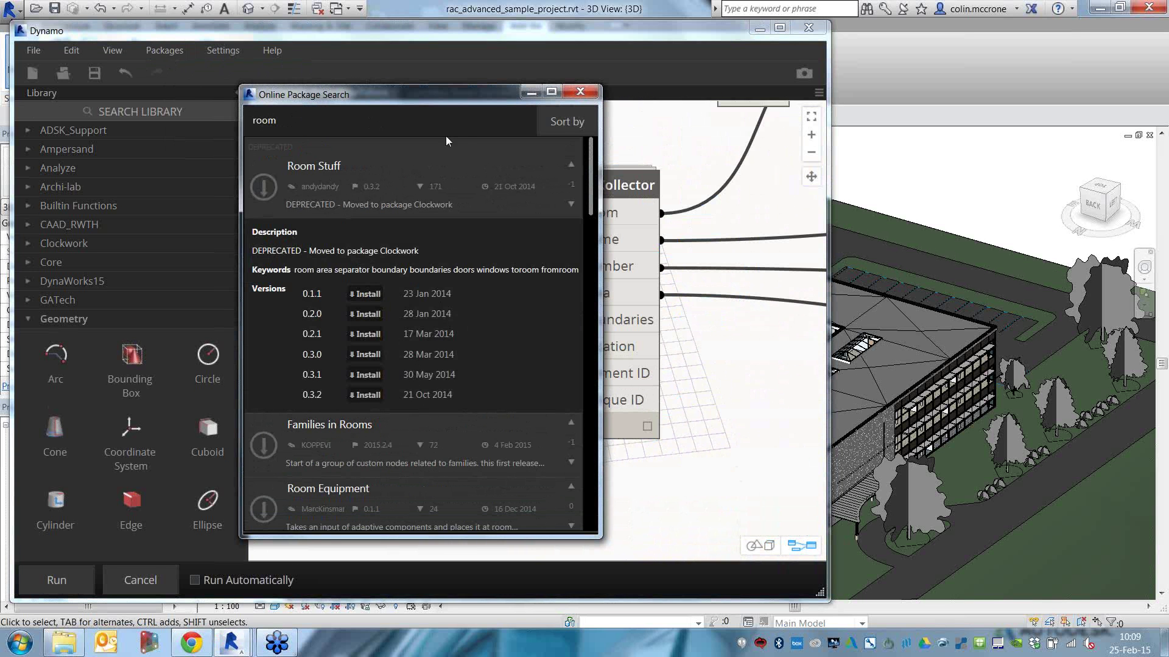
{"action": "left_click", "coordinate": [478, 182]}
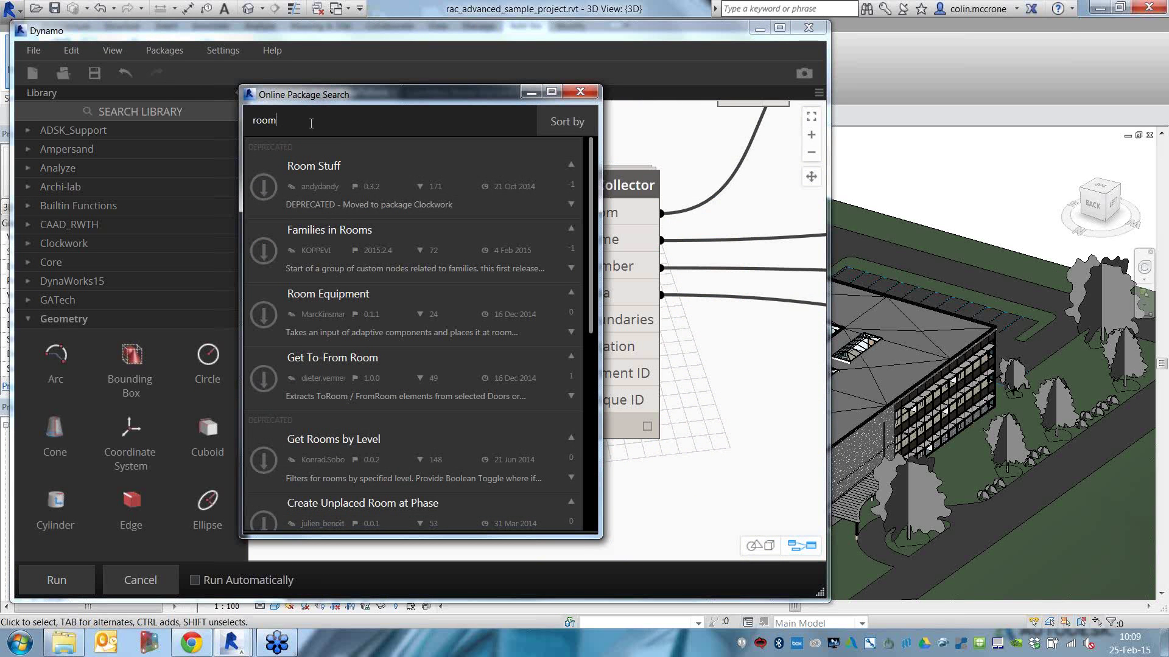
{"action": "left_click_drag", "start_coordinate": [311, 123], "coordinate": [187, 115]}
{"action": "key", "text": "BackSpace"}
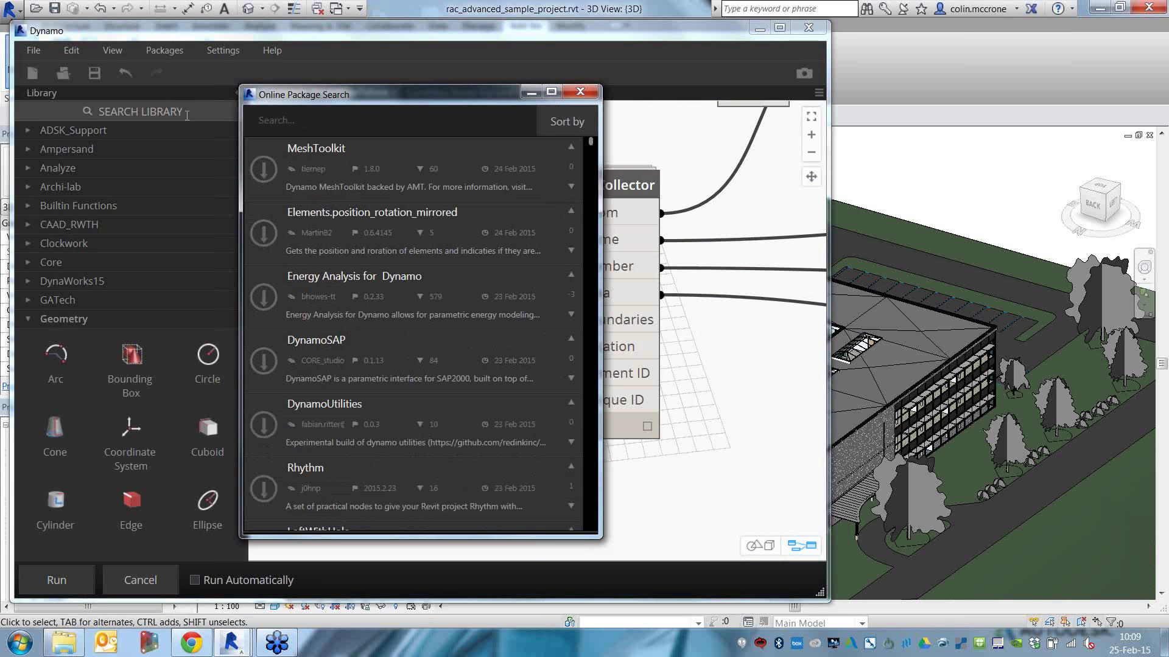
{"action": "left_click", "coordinate": [591, 92]}
- Set the File Path node to a file named roomStuff on the Desktop
{"action": "scroll", "coordinate": [662, 315], "scroll_direction": "down", "scroll_amount": 6}
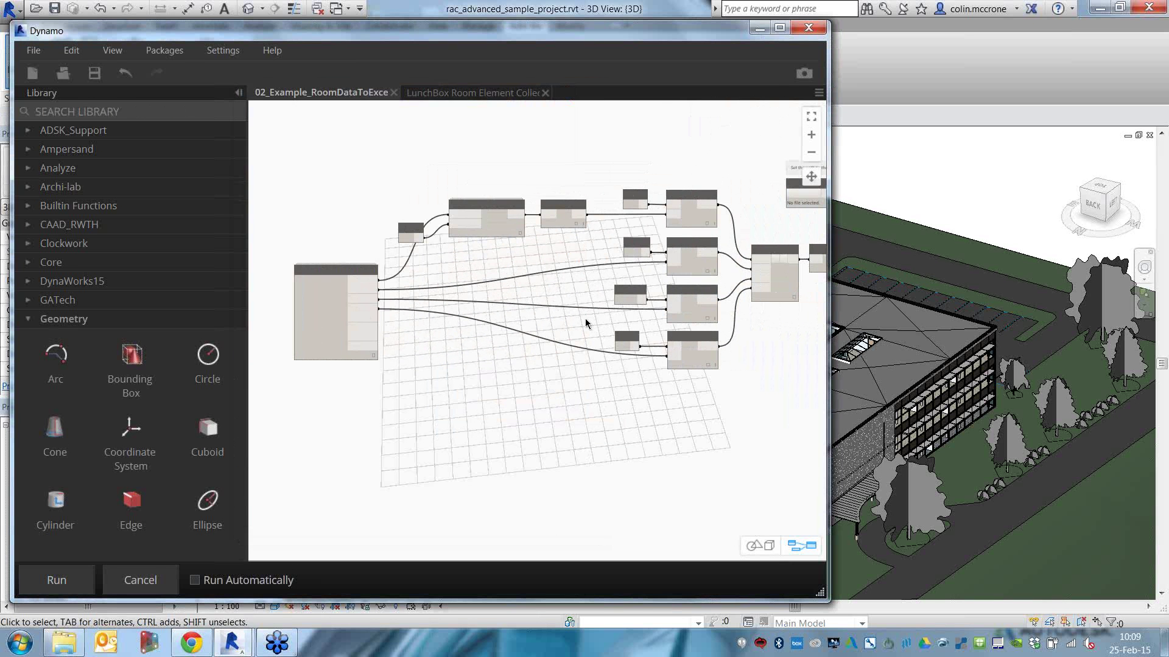
{"action": "middle_click_drag", "start_coordinate": [586, 319], "coordinate": [355, 346]}
{"action": "scroll", "coordinate": [630, 248], "scroll_direction": "up", "scroll_amount": 6}
{"action": "left_click", "coordinate": [518, 196]}
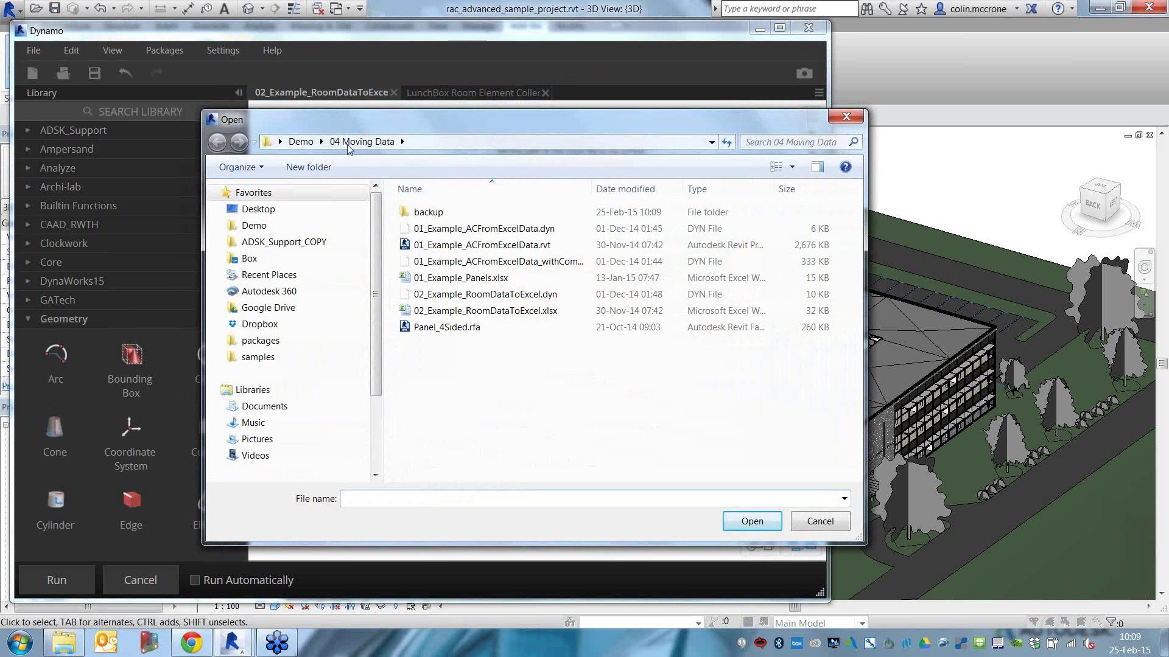
{"action": "left_click", "coordinate": [316, 212]}
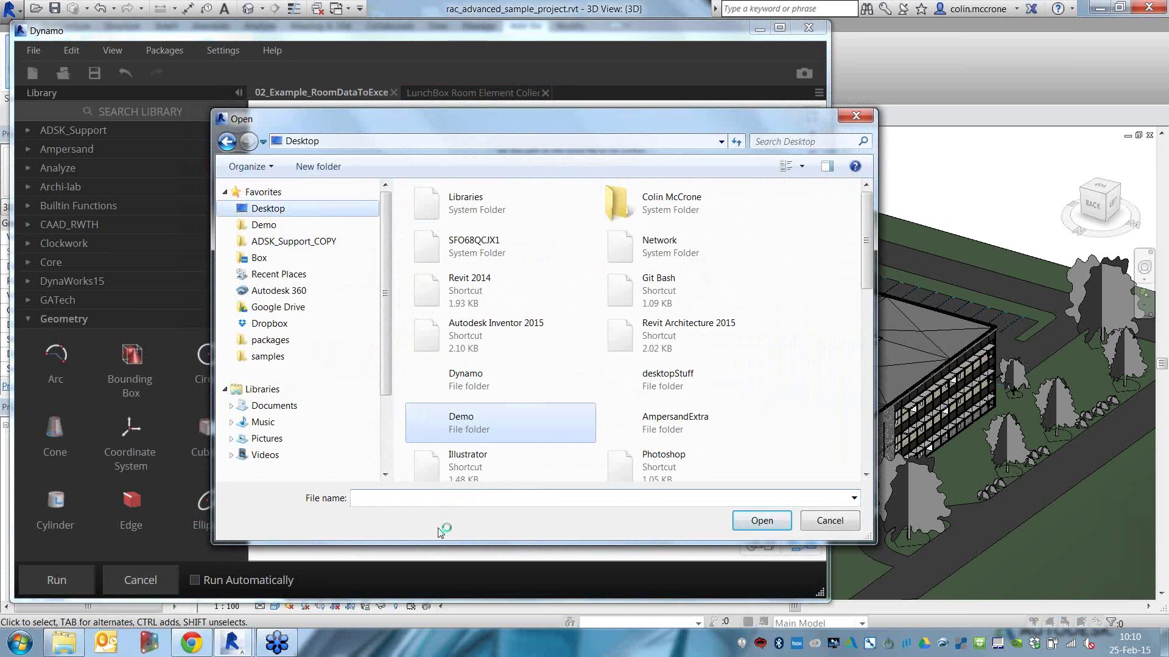
{"action": "left_click", "coordinate": [448, 497]}
{"action": "type", "text": "roomStuff"}
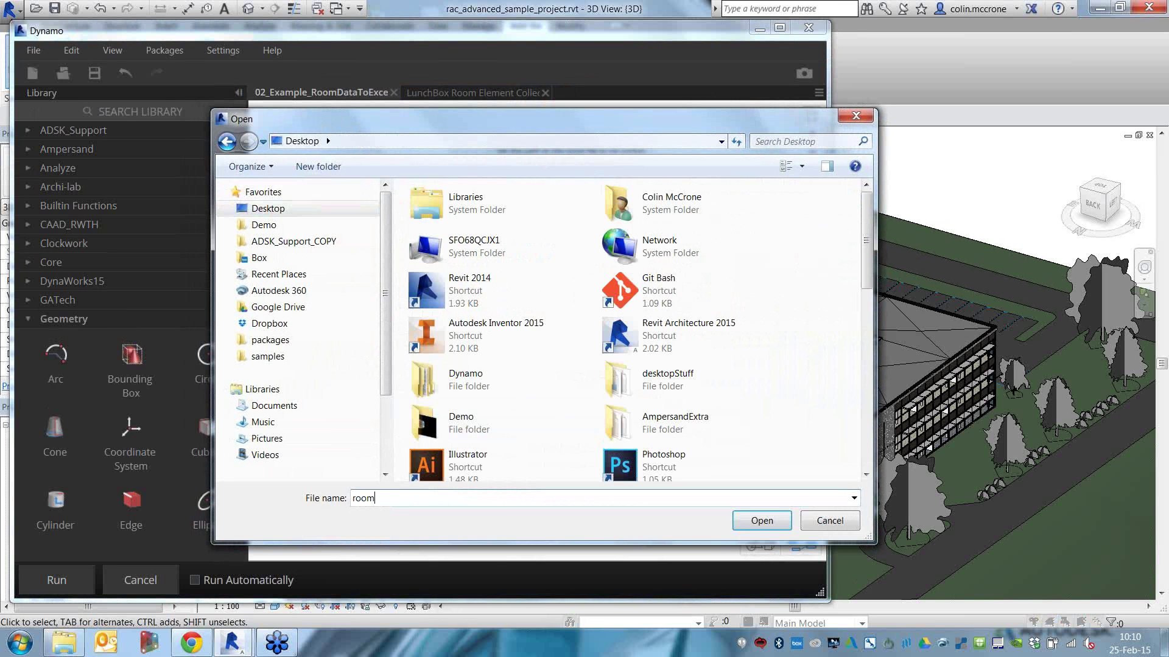
{"action": "left_click", "coordinate": [760, 521]}
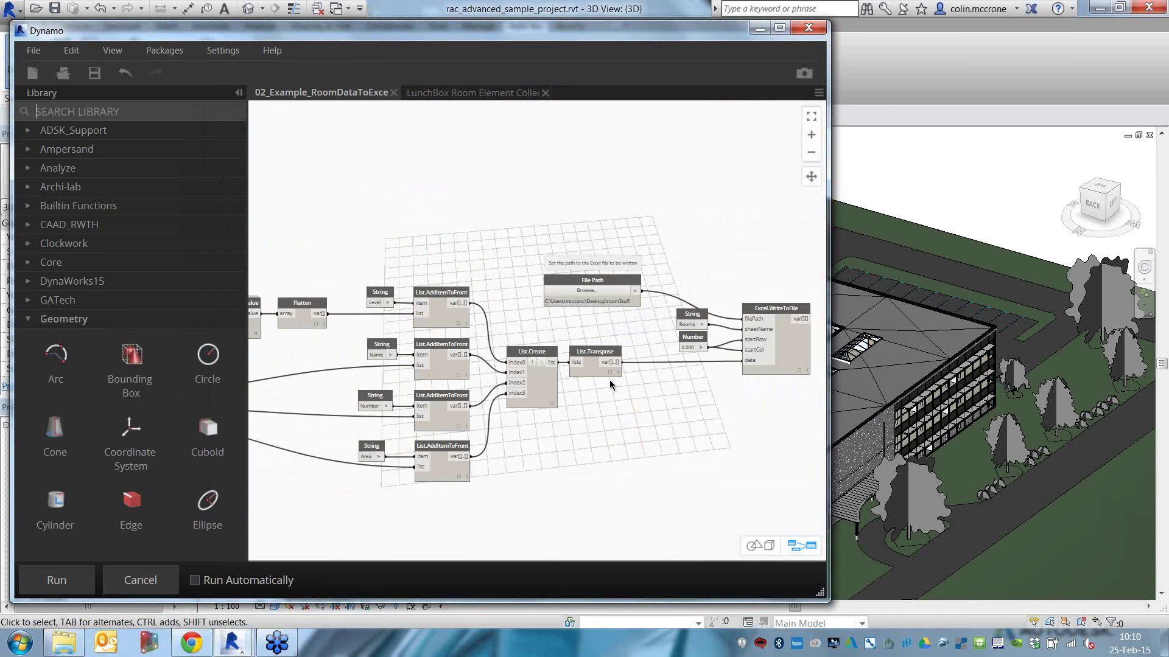
- Run the graph to write the room data to Excel, and switch to the roomStuff.xlsx workbook in Excel
{"action": "left_click", "coordinate": [85, 577]}
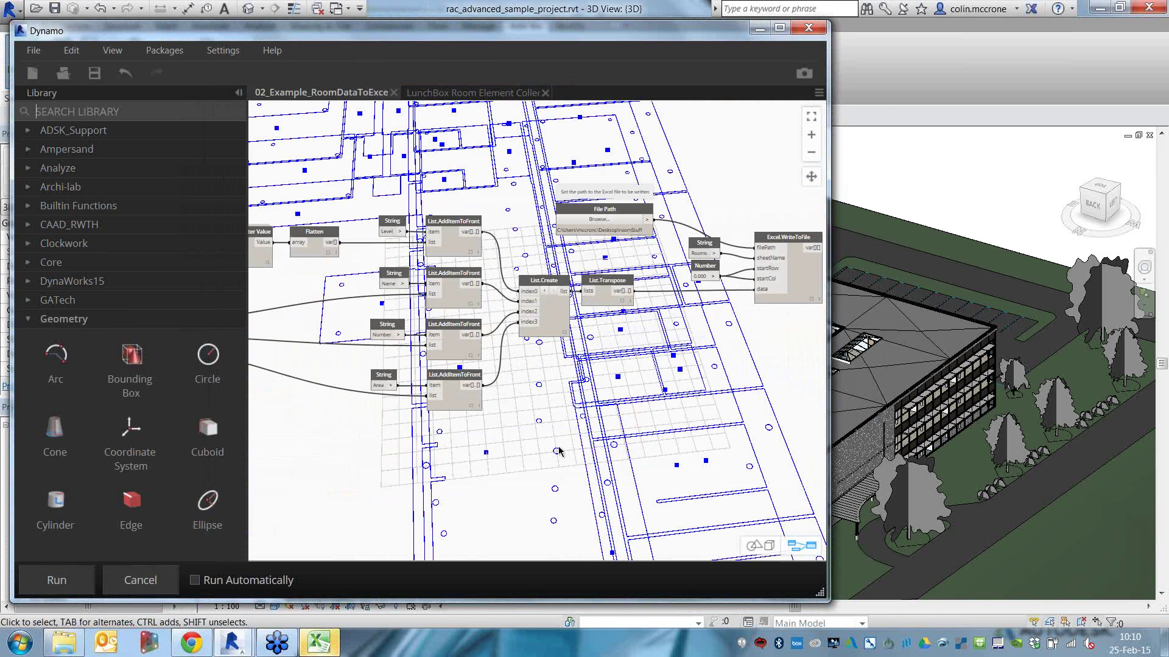
{"action": "right_click_drag", "start_coordinate": [641, 401], "coordinate": [633, 432]}
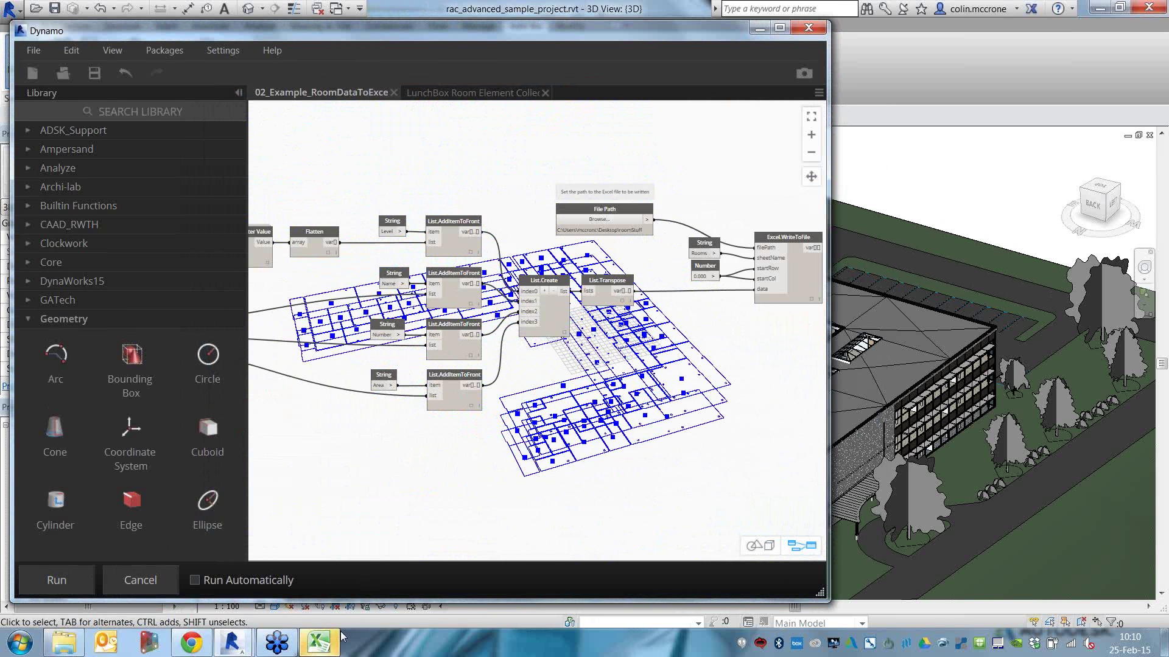
{"action": "left_click", "coordinate": [318, 643]}
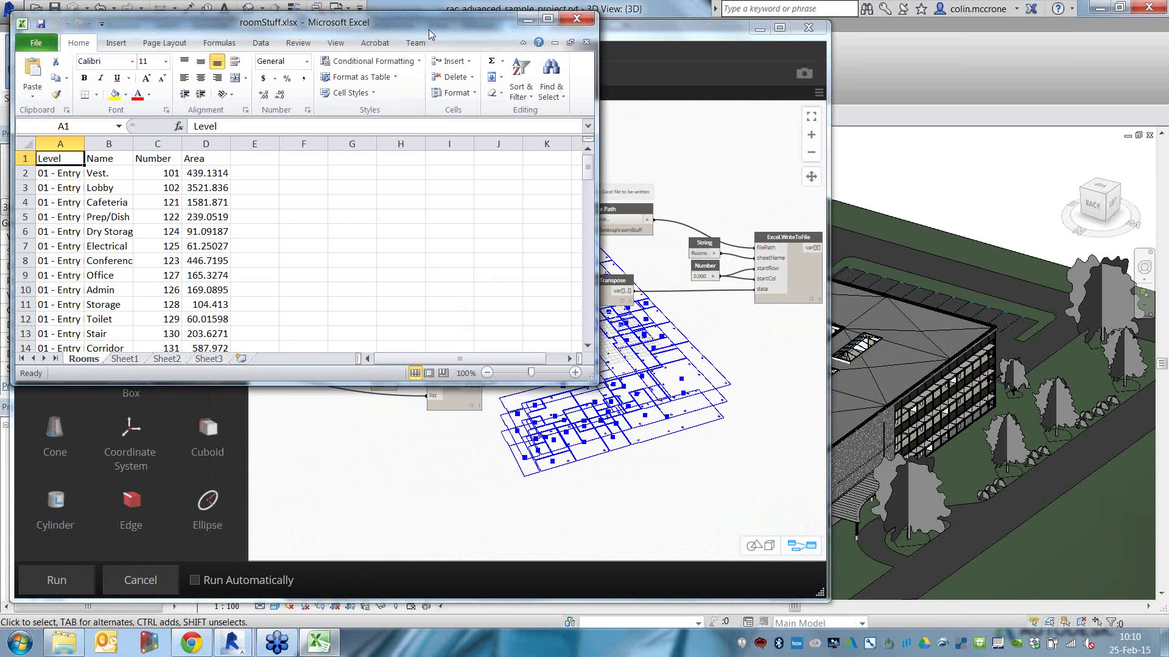
- Enlarge the workbook window and autofit all columns to read the room data, ending with the workbook minimized
{"action": "left_click_drag", "start_coordinate": [429, 34], "coordinate": [652, 64]}
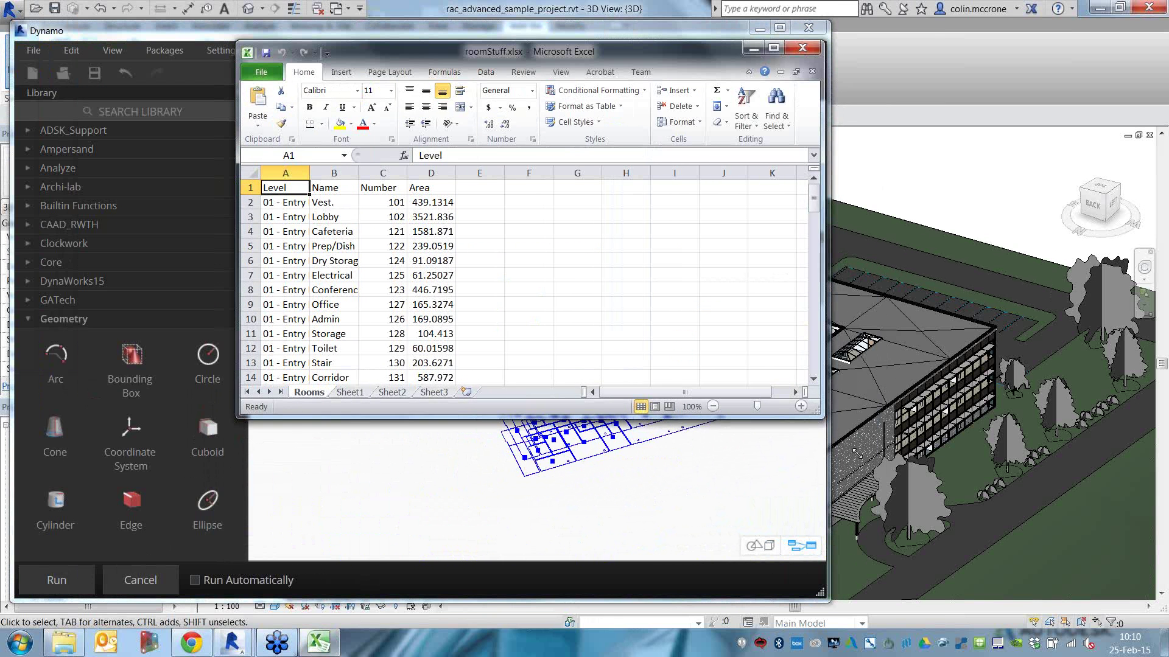
{"action": "left_click_drag", "start_coordinate": [818, 411], "coordinate": [925, 504]}
{"action": "left_click", "coordinate": [251, 174]}
{"action": "double_click", "coordinate": [310, 173]}
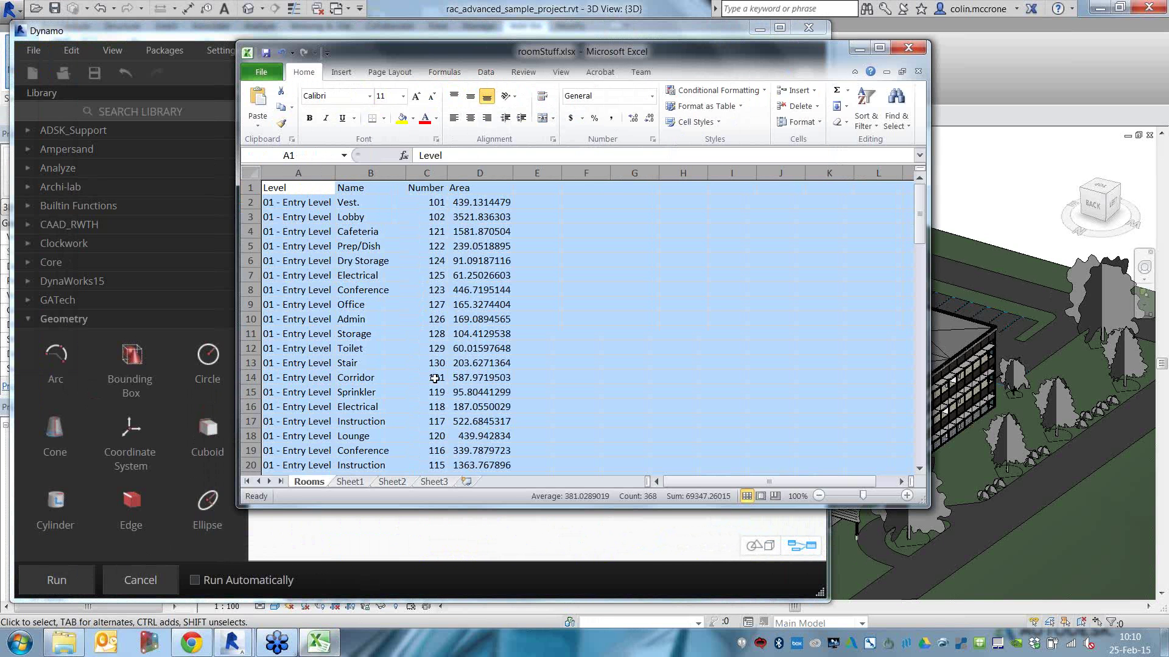
{"action": "left_click", "coordinate": [555, 355]}
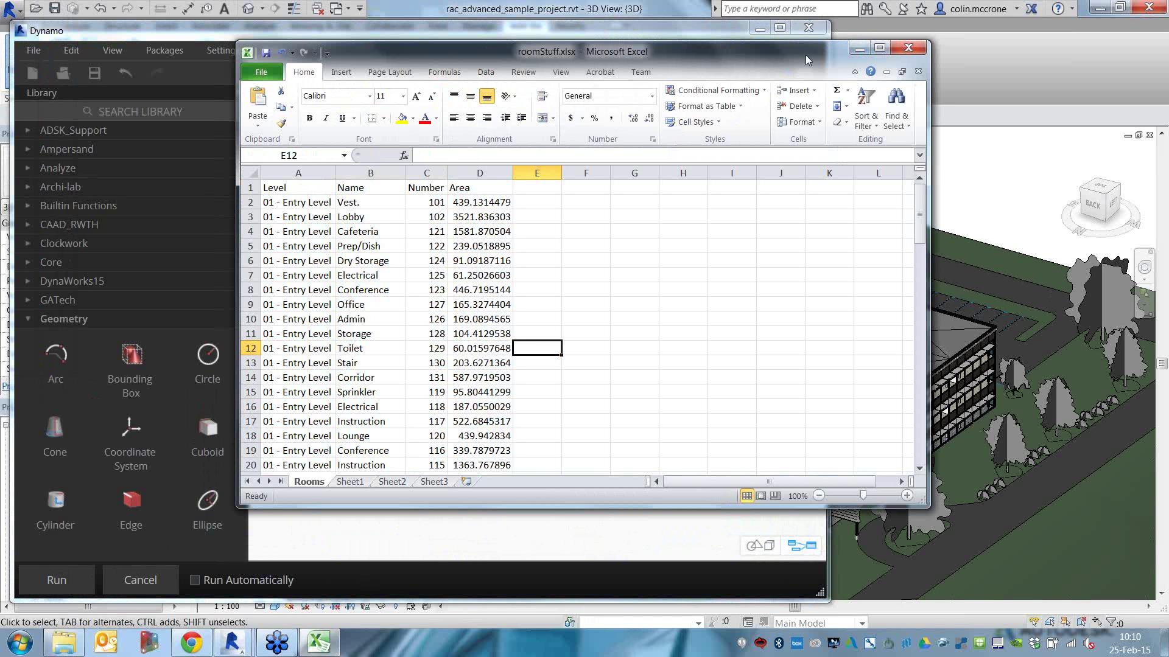
{"action": "left_click_drag", "start_coordinate": [806, 55], "coordinate": [813, 59]}
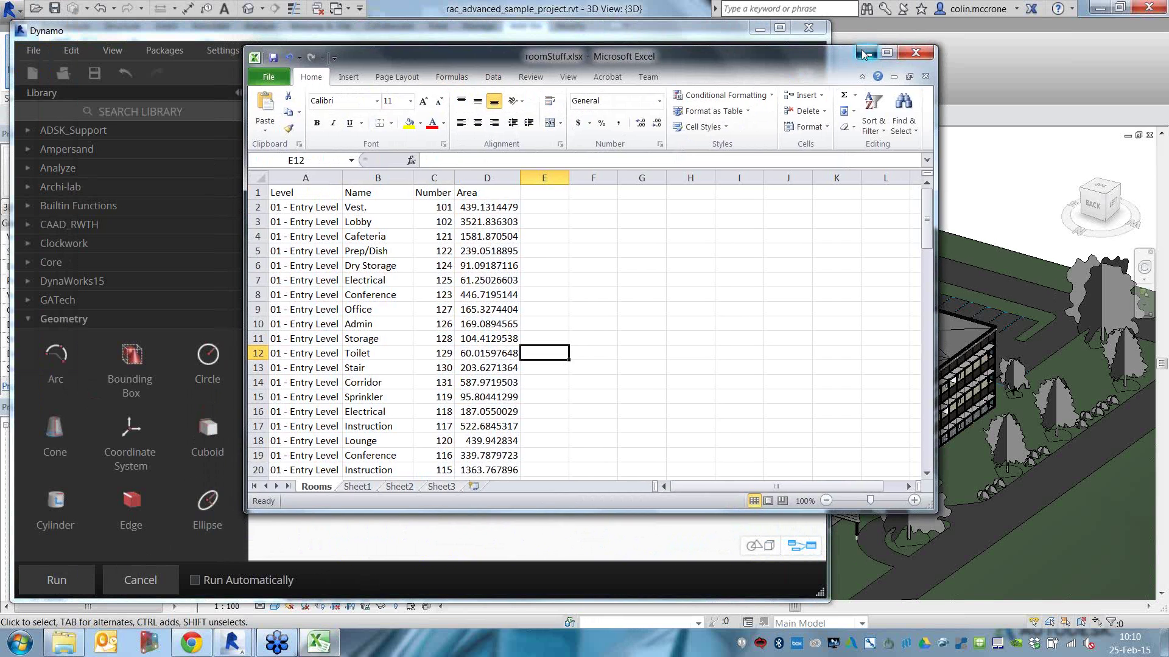
{"action": "left_click", "coordinate": [865, 53]}
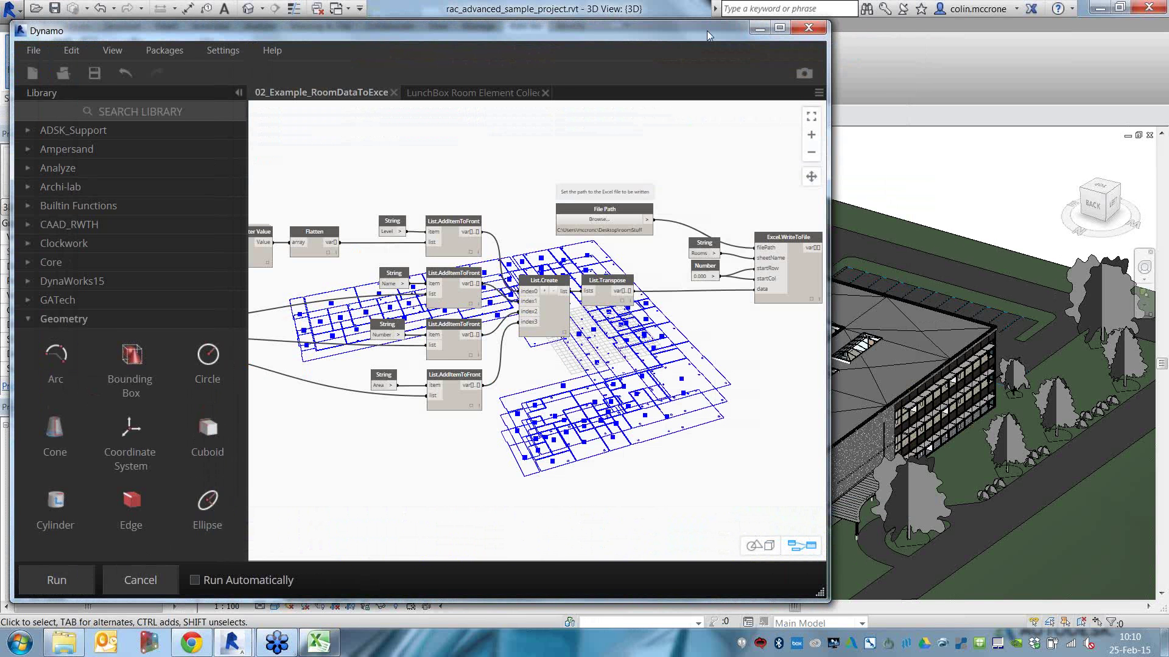
- Go back through the room data graph to the LunchBox Room Element Collector node and collapse the Geometry category in the node library
{"action": "left_click_drag", "start_coordinate": [706, 30], "coordinate": [742, 39]}
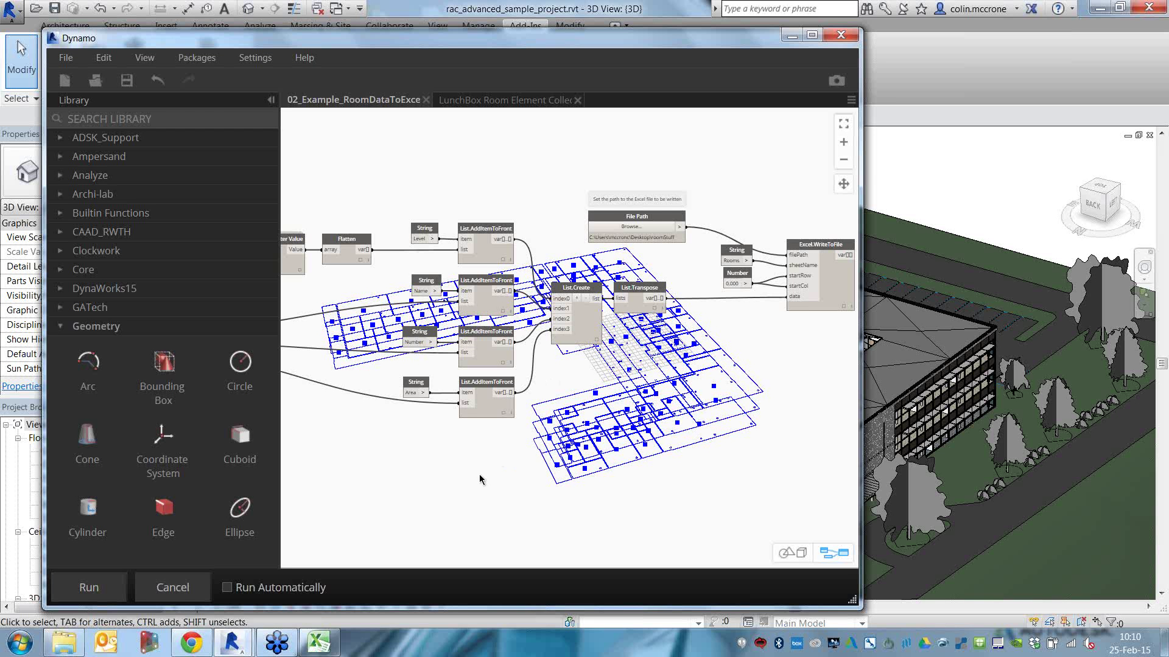
{"action": "key", "text": "Escape"}
{"action": "middle_click_drag", "start_coordinate": [702, 435], "coordinate": [652, 358]}
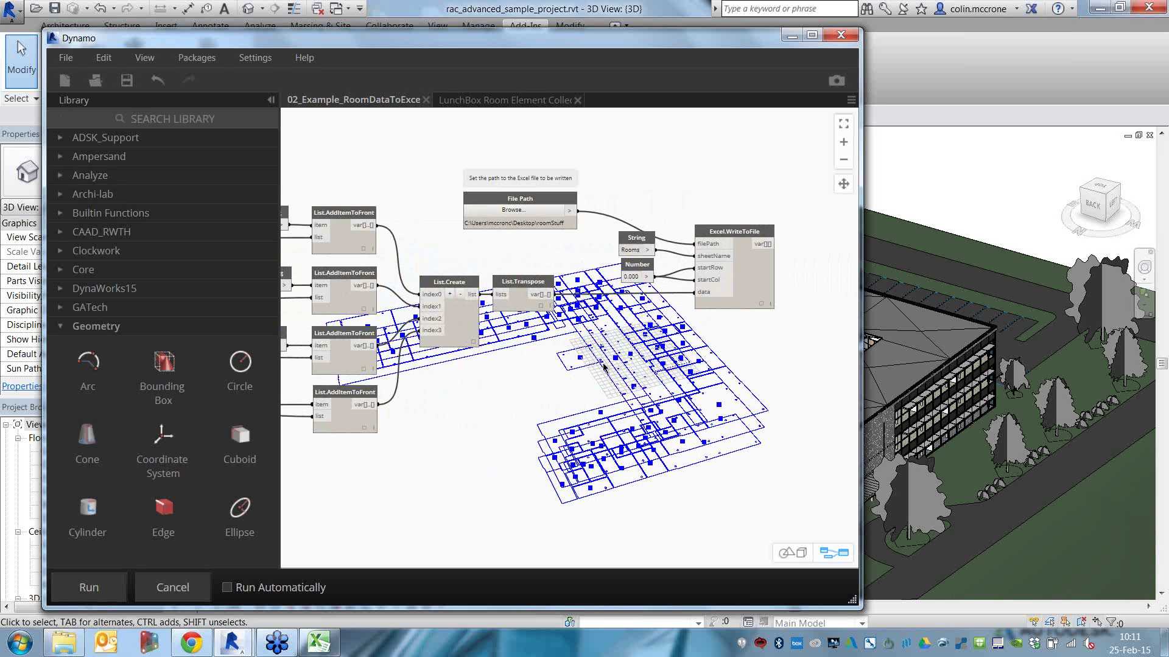
{"action": "scroll", "coordinate": [488, 422], "scroll_direction": "down", "scroll_amount": 2}
{"action": "scroll", "coordinate": [468, 396], "scroll_direction": "down", "scroll_amount": 3}
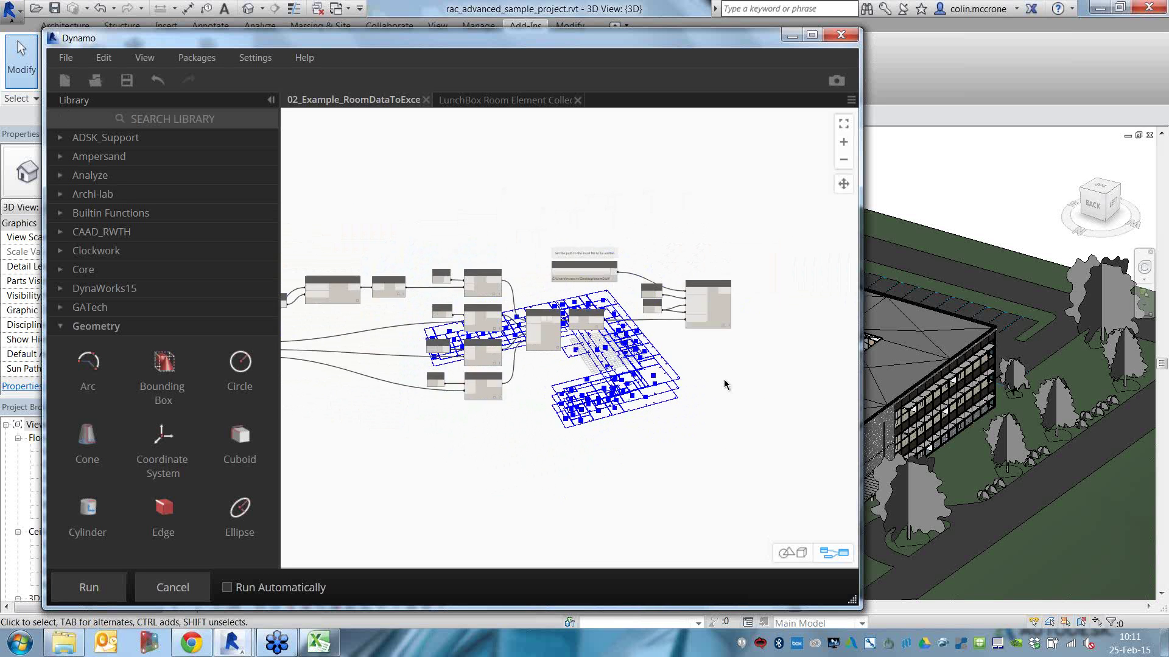
{"action": "scroll", "coordinate": [436, 360], "scroll_direction": "up", "scroll_amount": 4}
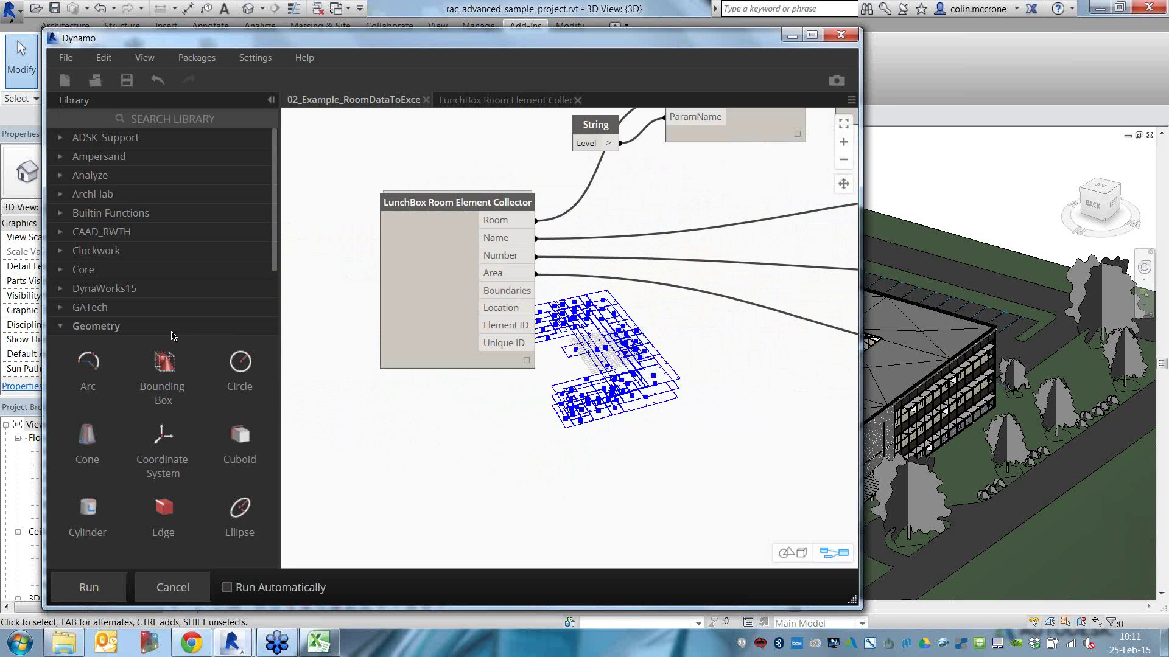
{"action": "left_click", "coordinate": [163, 334]}
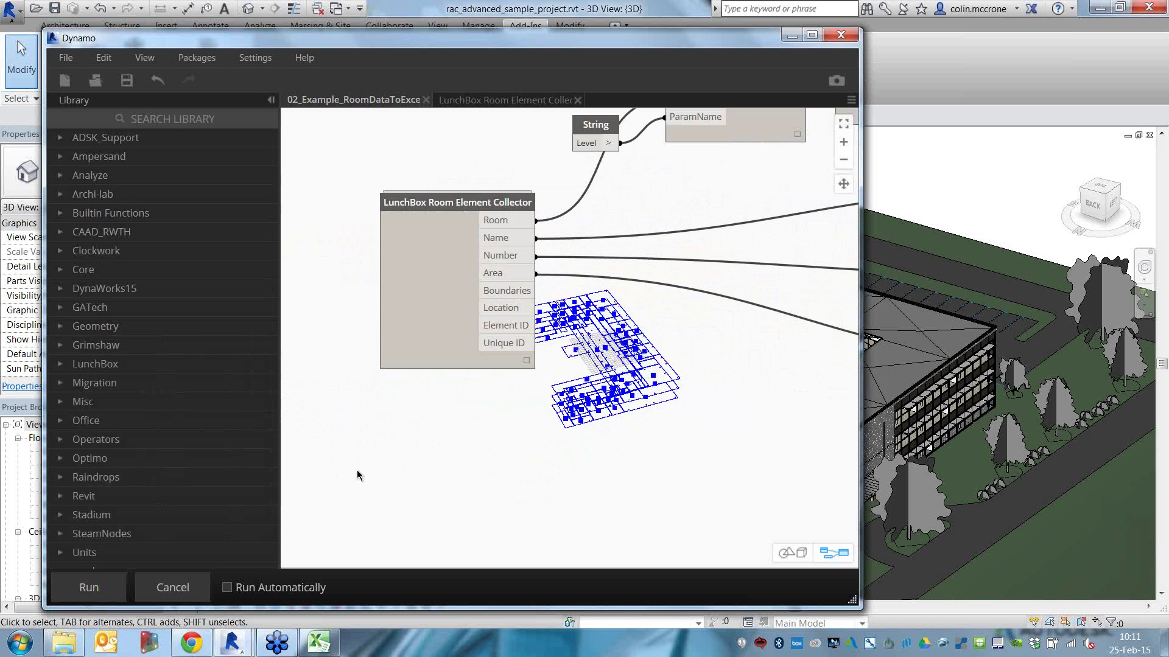
- Inspect the output list of the LunchBox Get Parameter Value node and hide its preview again
{"action": "middle_click_drag", "start_coordinate": [546, 447], "coordinate": [379, 585]}
{"action": "left_click", "coordinate": [654, 260]}
{"action": "mouse_move", "coordinate": [654, 260]}
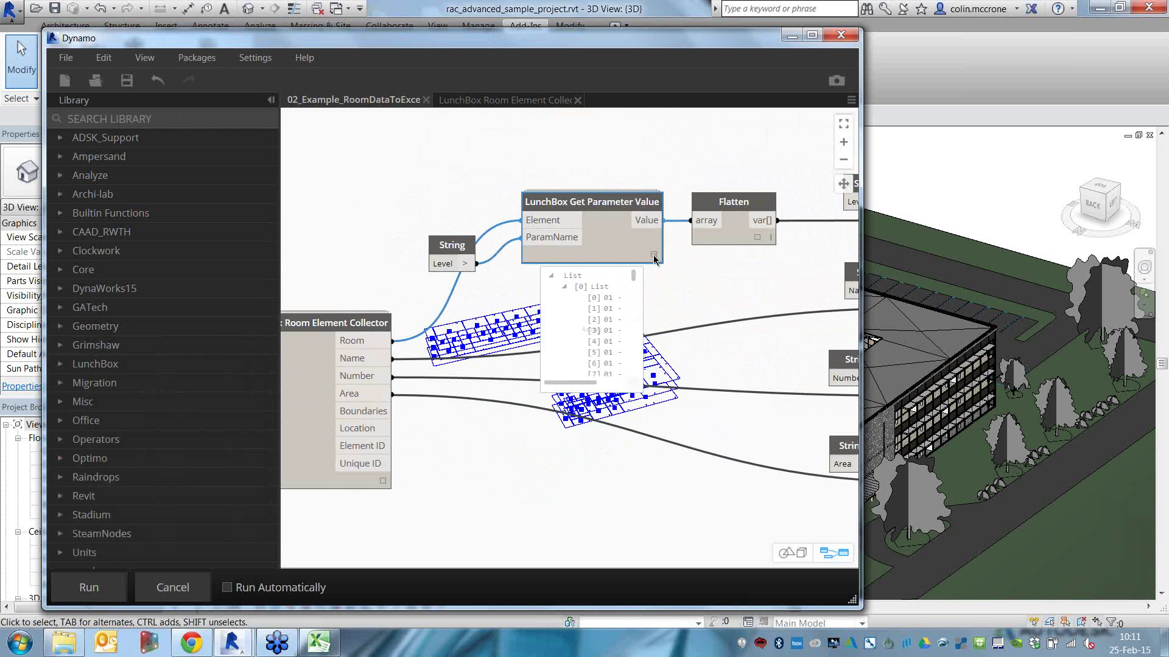
{"action": "scroll", "coordinate": [616, 388], "scroll_direction": "down", "scroll_amount": 15}
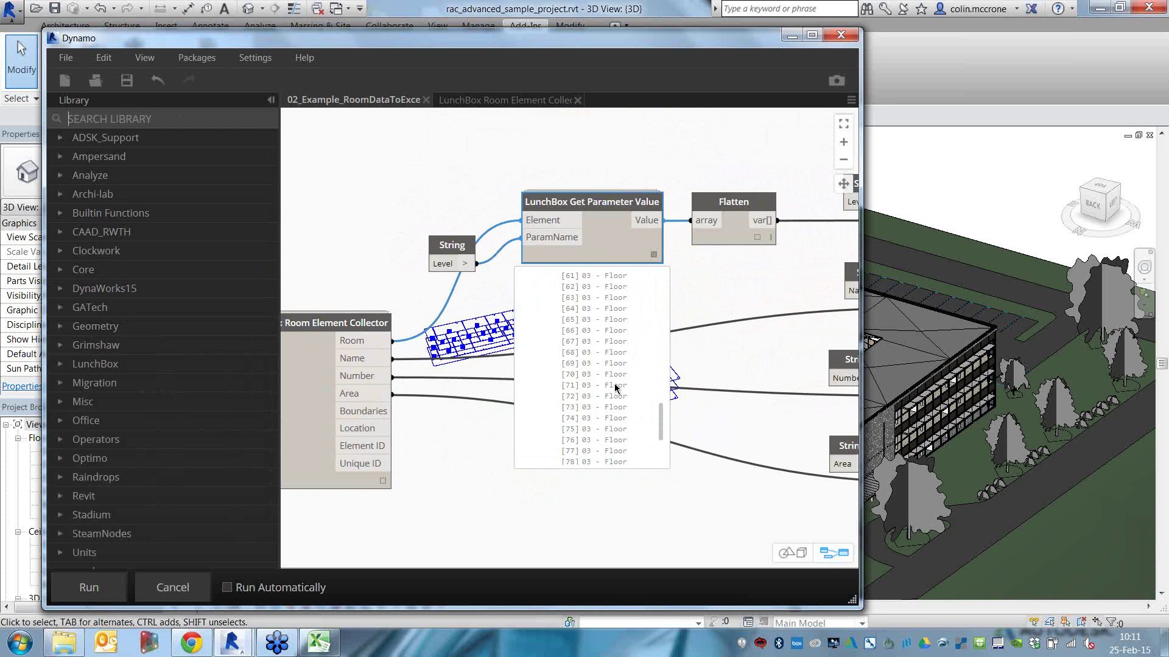
{"action": "left_click", "coordinate": [1162, 35]}
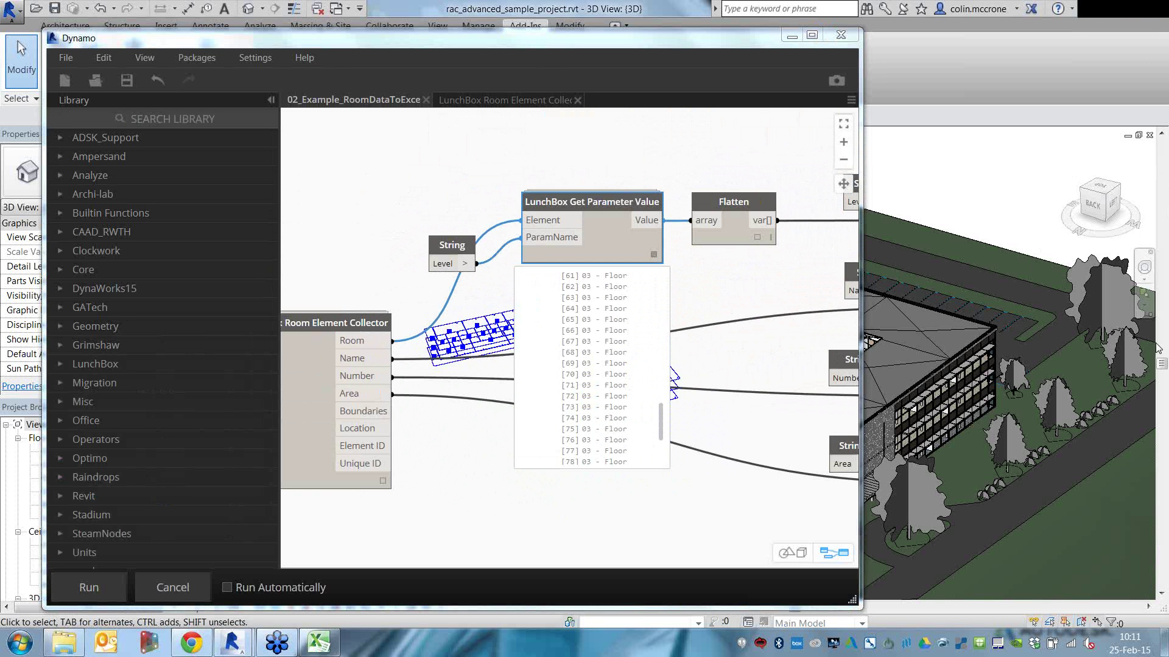
{"action": "left_click", "coordinate": [657, 156]}
{"action": "left_click", "coordinate": [654, 259]}
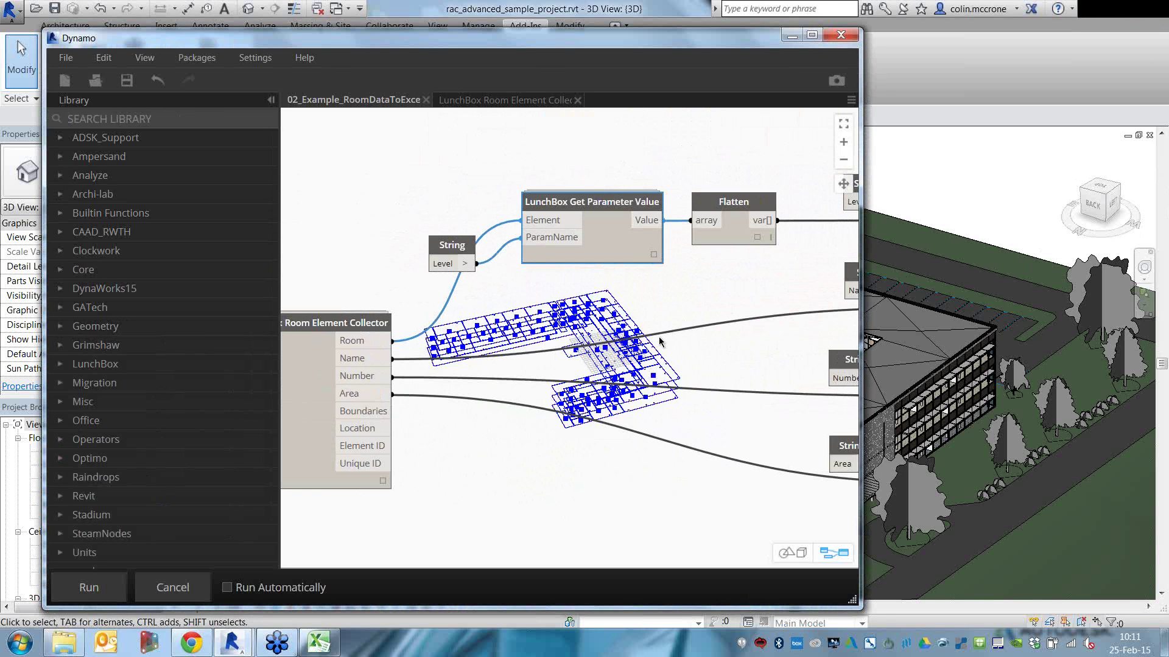
- Close the LunchBox Room Element Collector workspace, keeping the 02_Example_RoomDataToExcel graph open
{"action": "scroll", "coordinate": [660, 342], "scroll_direction": "down", "scroll_amount": 4}
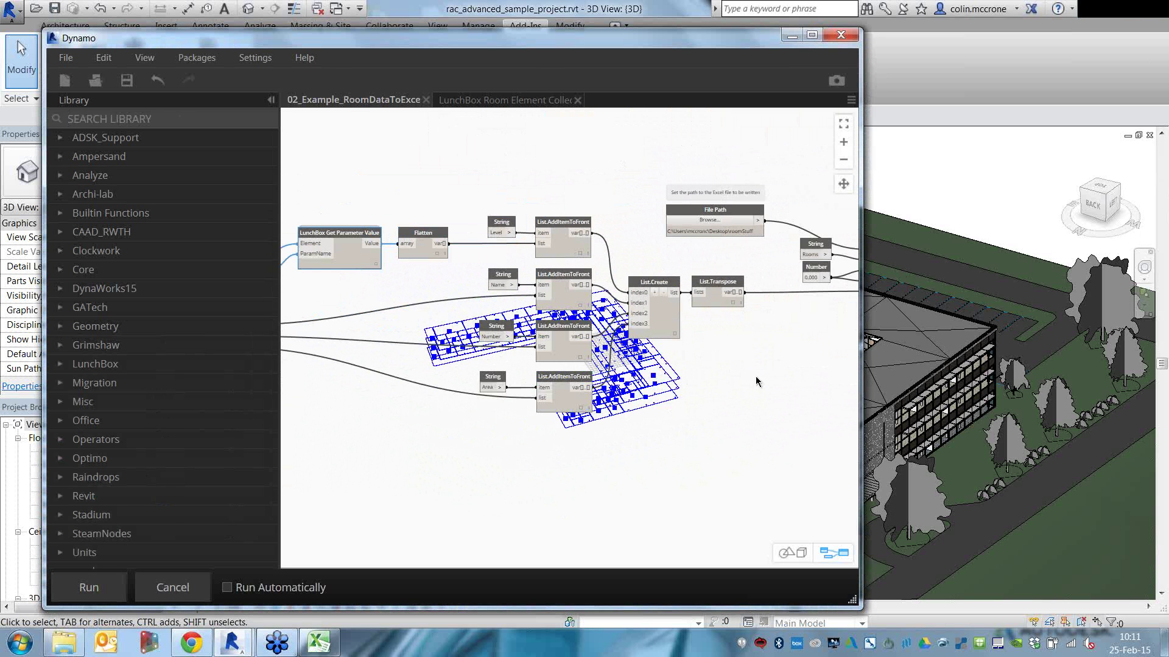
{"action": "left_click", "coordinate": [578, 100]}
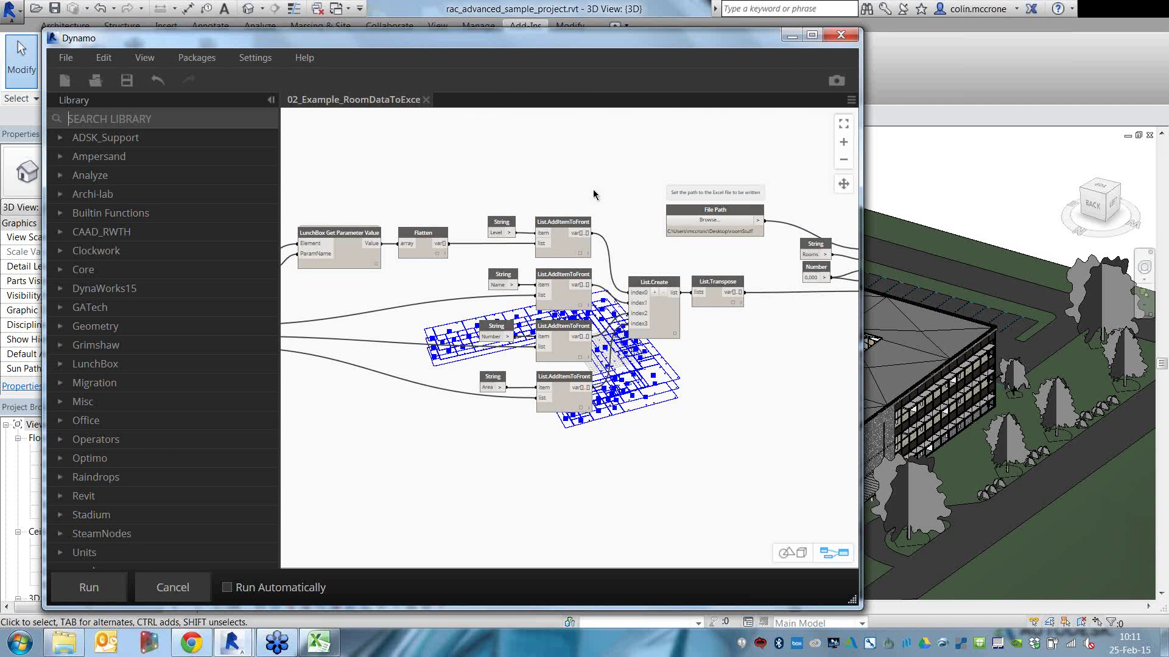
{"action": "left_click", "coordinate": [1013, 280]}
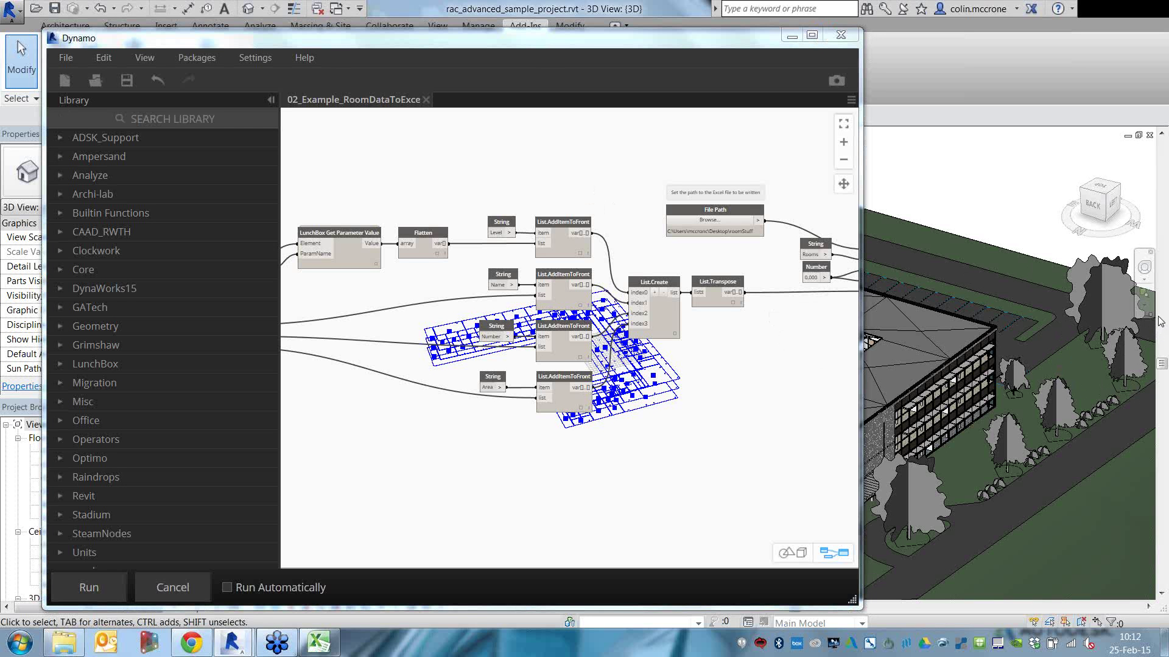
{"action": "left_click", "coordinate": [677, 407]}
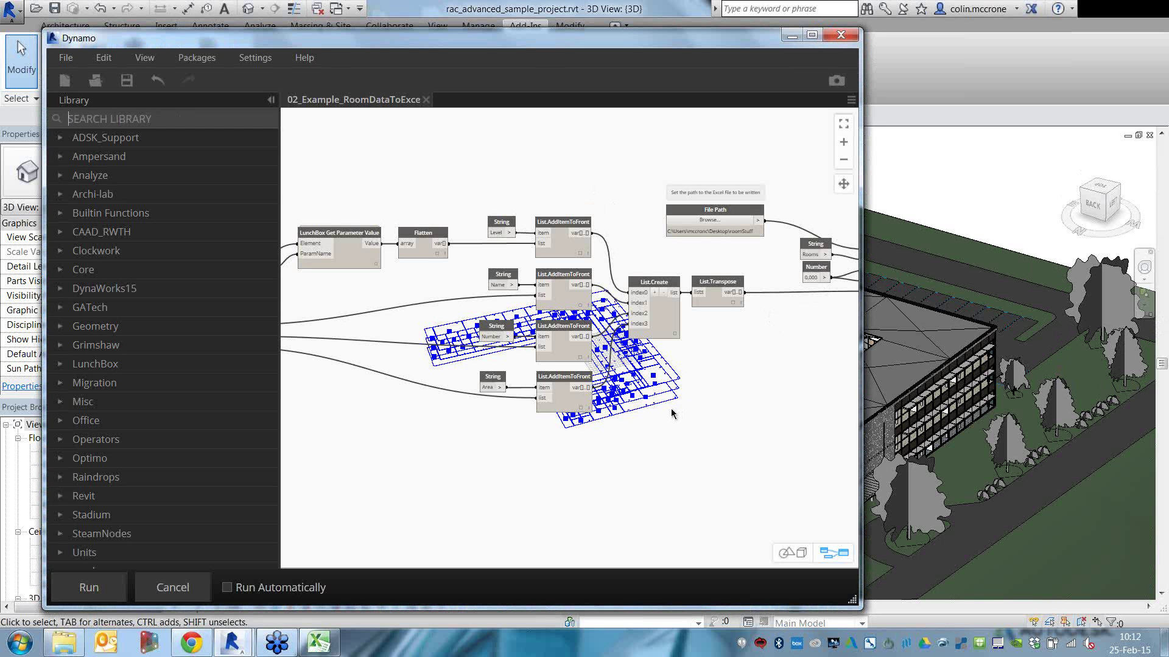
- Examine the nodes that add the Level, Name, Number and Area headings and combine the lists through List.Create and List.Transpose
{"action": "scroll", "coordinate": [578, 403], "scroll_direction": "up", "scroll_amount": 3}
{"action": "middle_click_drag", "start_coordinate": [645, 330], "coordinate": [681, 426]}
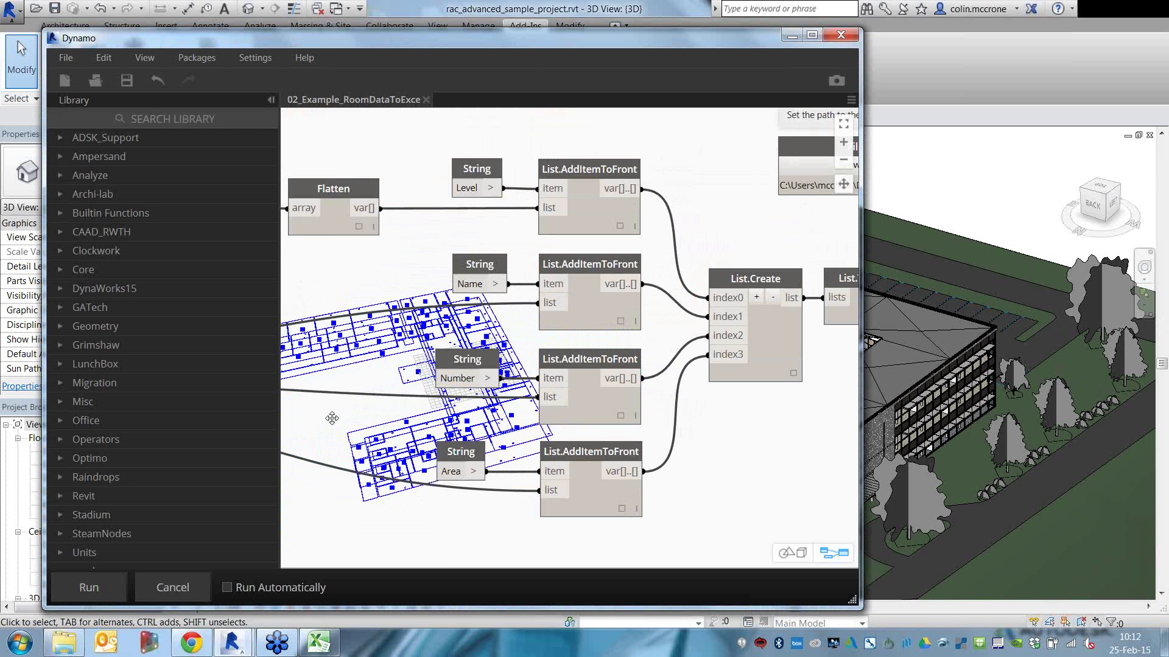
{"action": "left_click", "coordinate": [357, 383]}
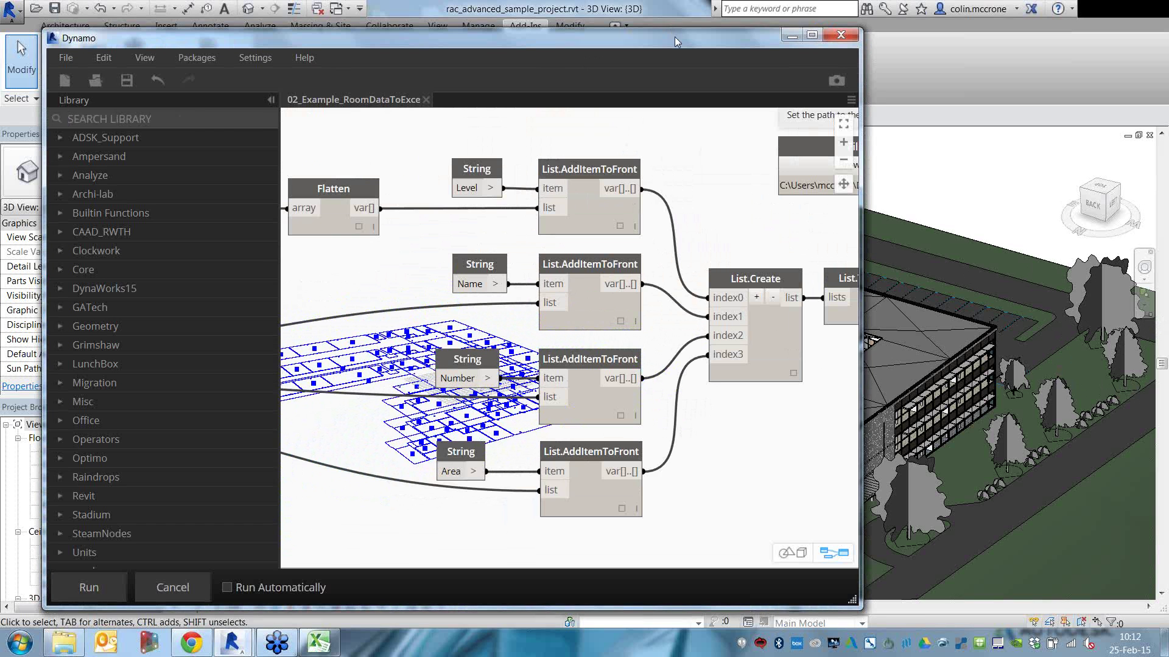
{"action": "left_click_drag", "start_coordinate": [675, 36], "coordinate": [730, 35]}
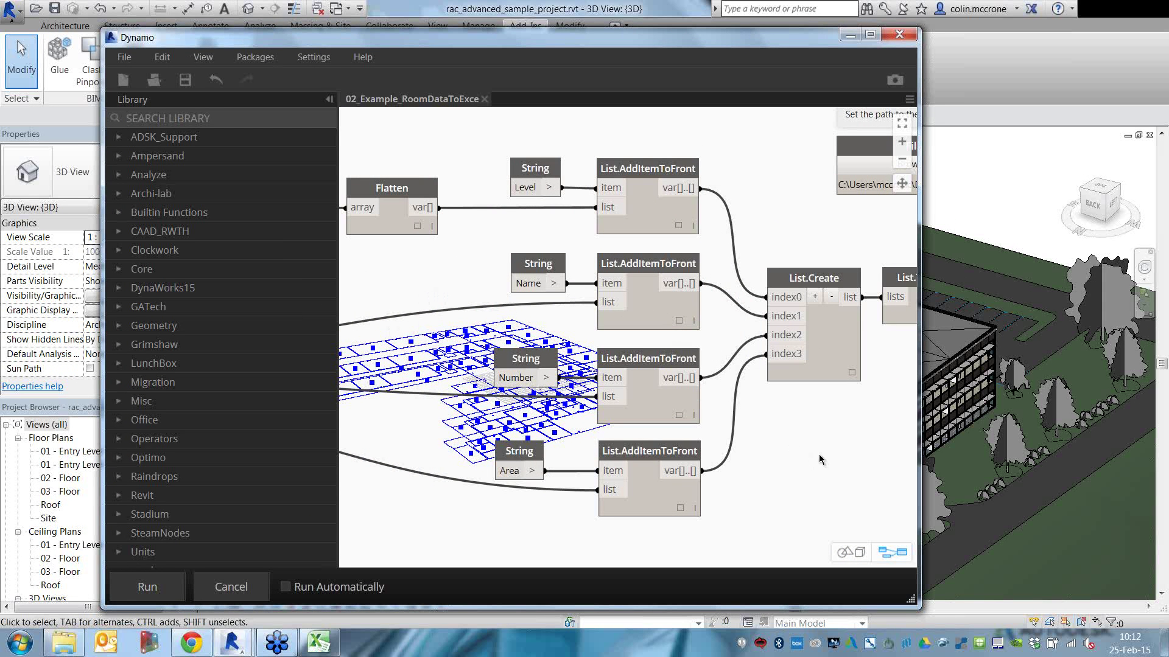
{"action": "middle_click_drag", "start_coordinate": [796, 452], "coordinate": [567, 442]}
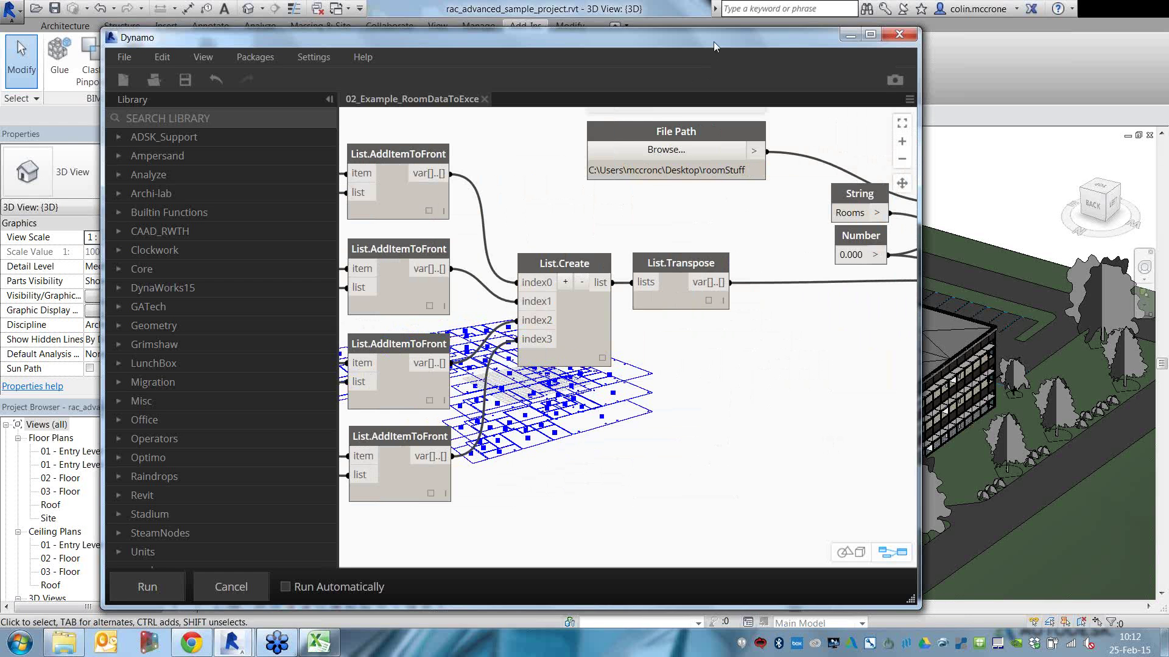
{"action": "left_click_drag", "start_coordinate": [714, 42], "coordinate": [572, 53]}
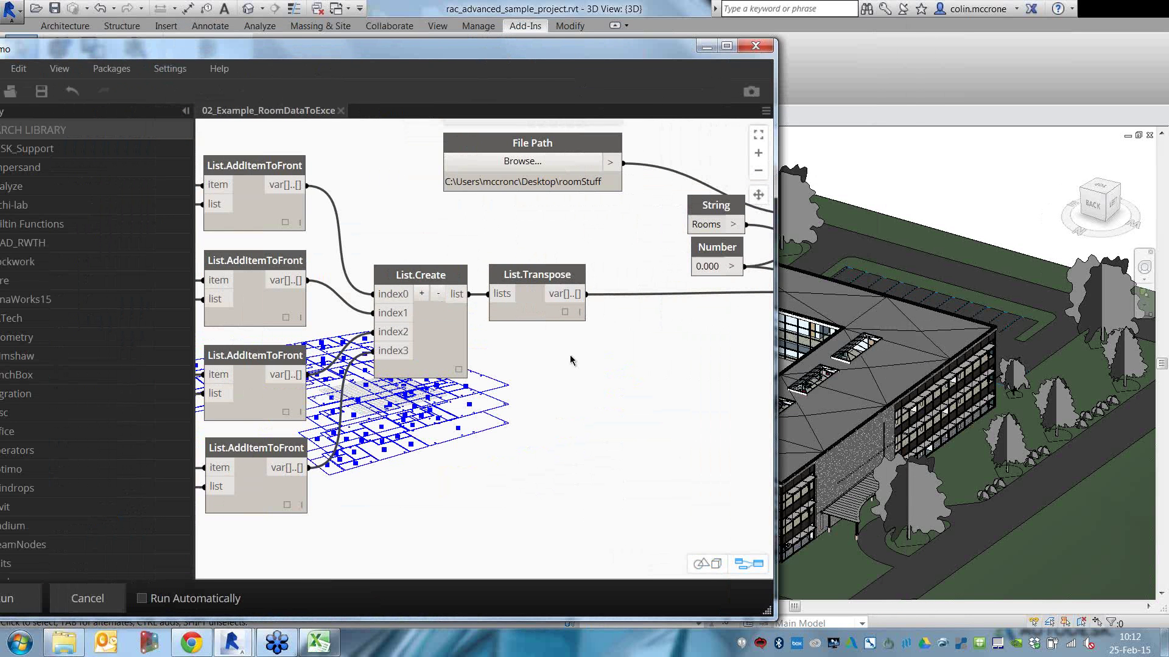
- Start a new workspace and add a Select Model Element node by searching the library for "select element"
{"action": "key", "text": "ctrl+n"}
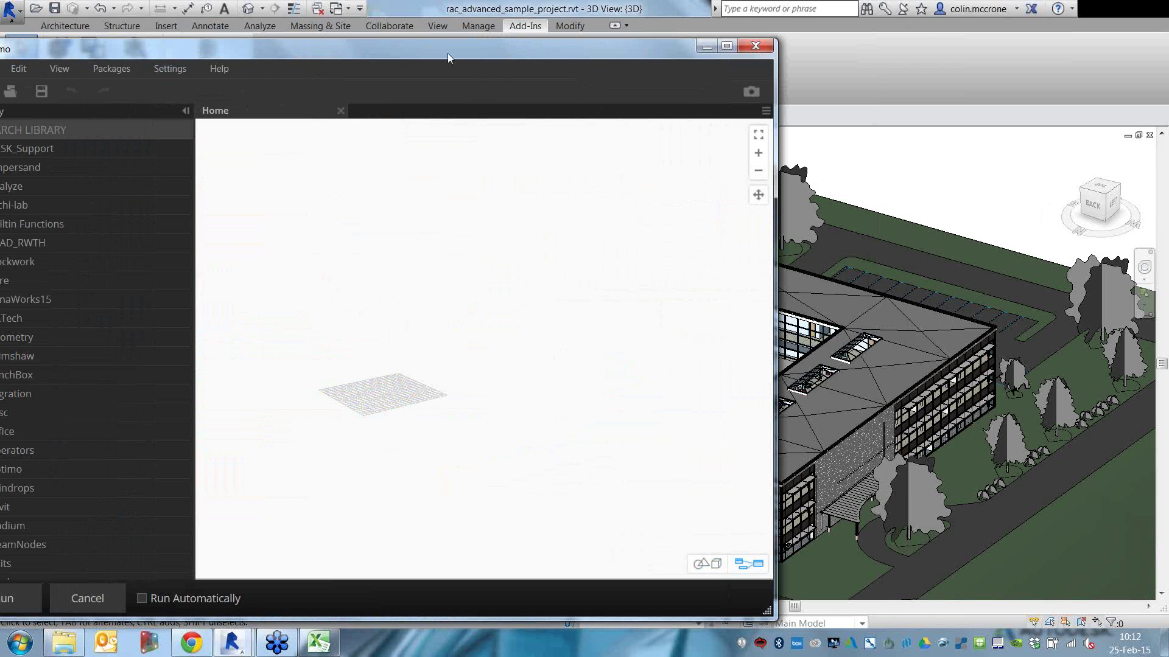
{"action": "left_click_drag", "start_coordinate": [476, 54], "coordinate": [616, 54]}
{"action": "type", "text": "sele"}
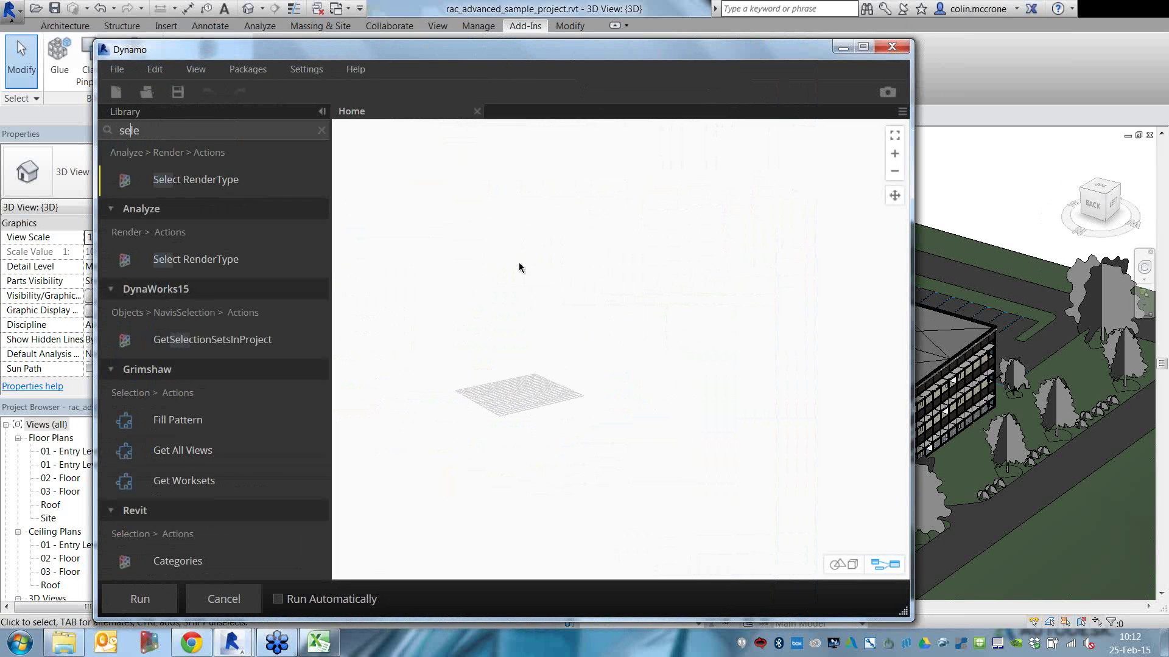
{"action": "type", "text": "ct el"}
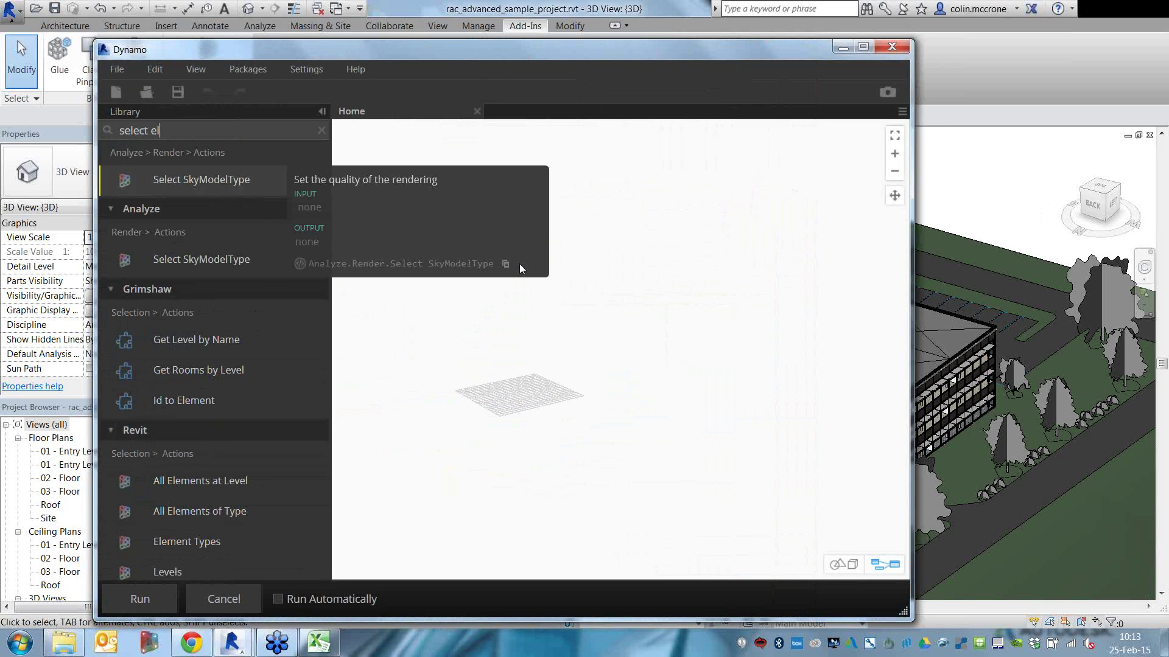
{"action": "type", "text": "ement"}
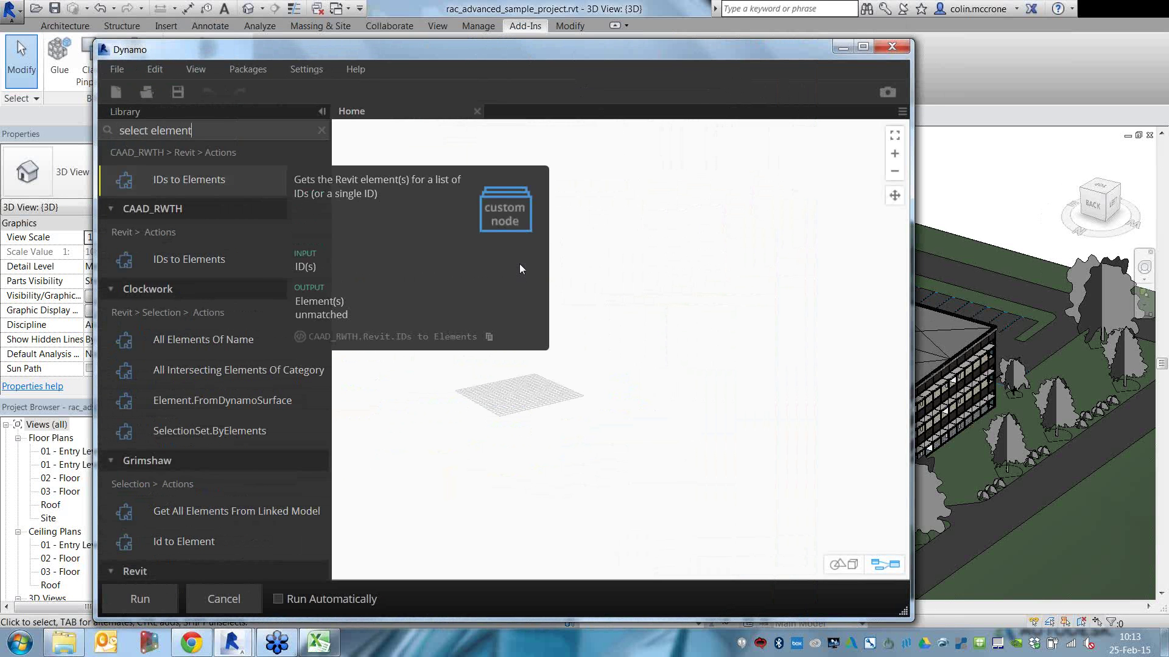
{"action": "scroll", "coordinate": [220, 537], "scroll_direction": "down", "scroll_amount": 3}
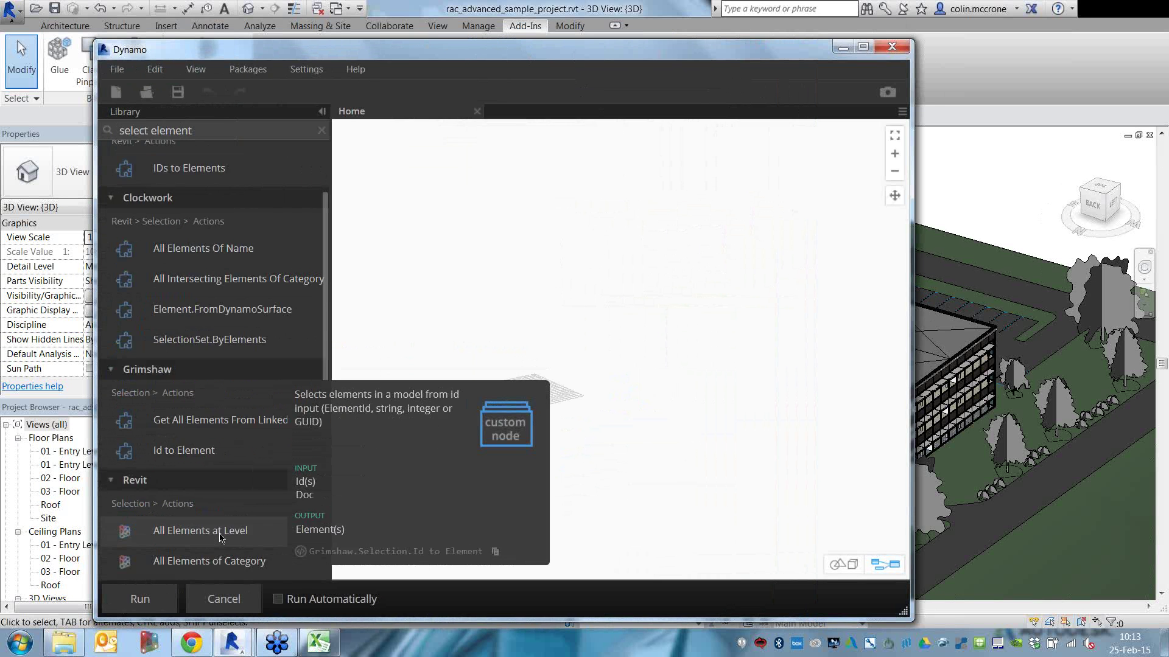
{"action": "scroll", "coordinate": [220, 537], "scroll_direction": "down", "scroll_amount": 5}
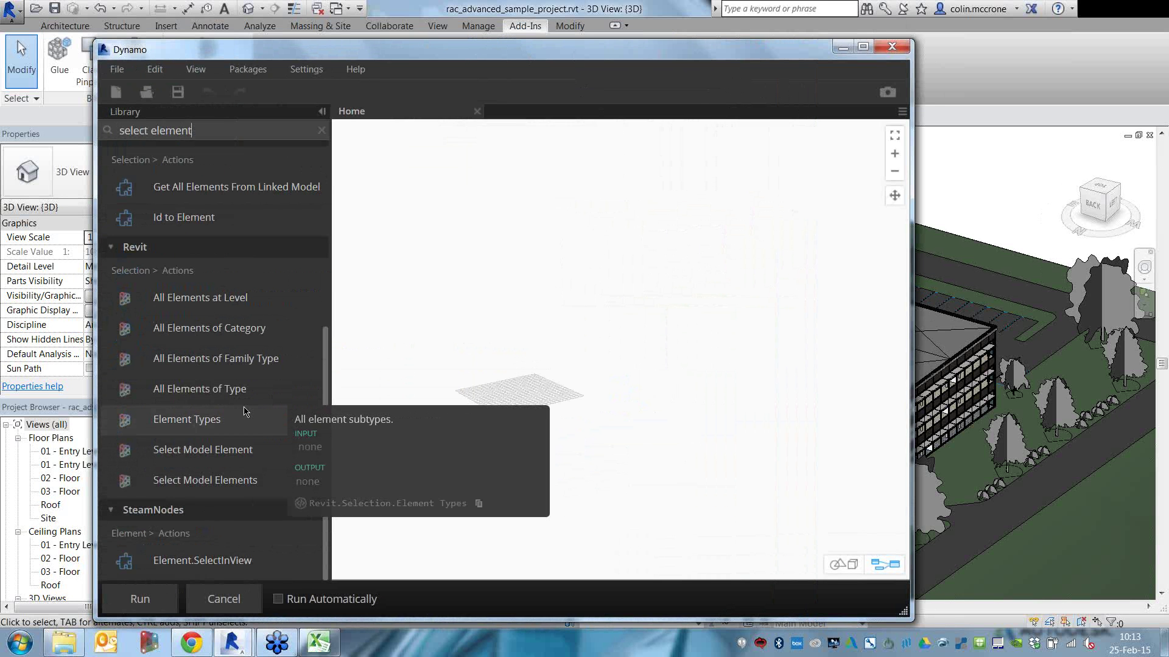
{"action": "left_click", "coordinate": [243, 449]}
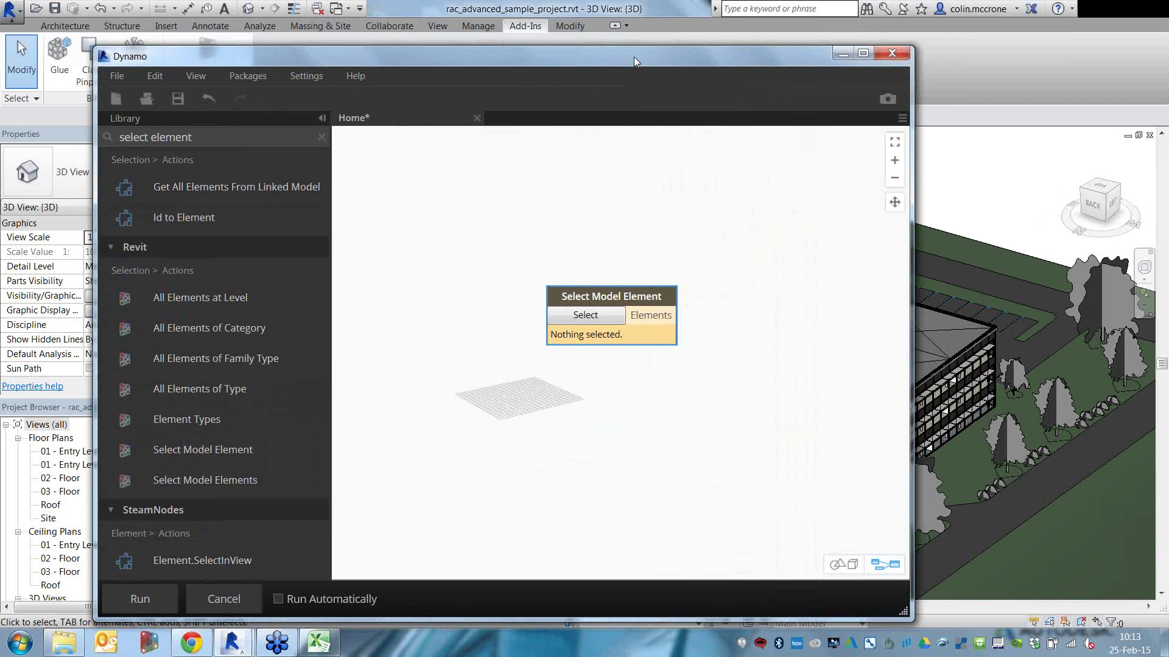
- Pick the column at the entrance canopy's corner for the Select Model Element node, and move the node to the canvas's upper left
{"action": "left_click_drag", "start_coordinate": [634, 57], "coordinate": [495, 57]}
{"action": "scroll", "coordinate": [836, 516], "scroll_direction": "up", "scroll_amount": 10}
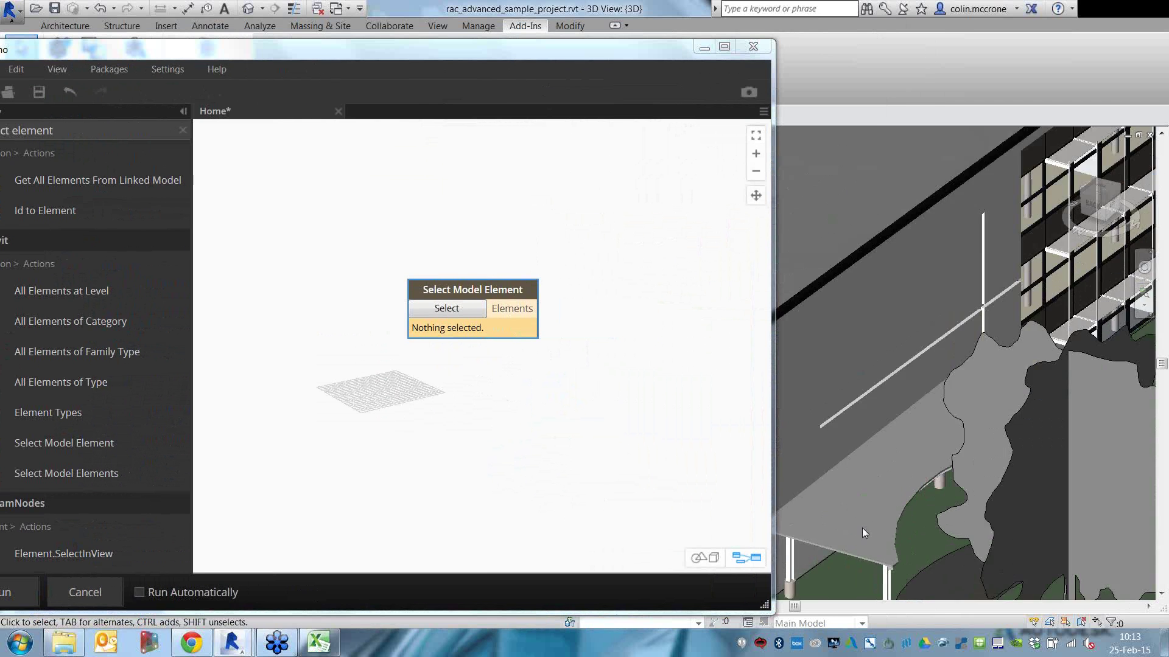
{"action": "scroll", "coordinate": [911, 510], "scroll_direction": "up", "scroll_amount": 2}
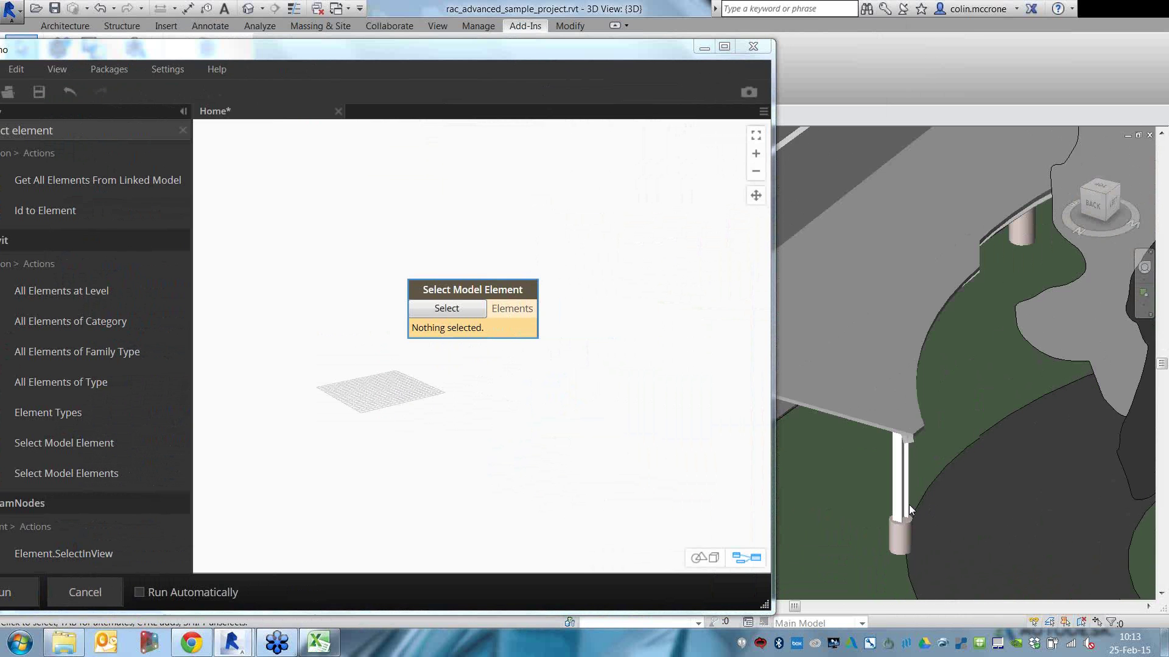
{"action": "left_click", "coordinate": [442, 309]}
{"action": "left_click", "coordinate": [895, 466]}
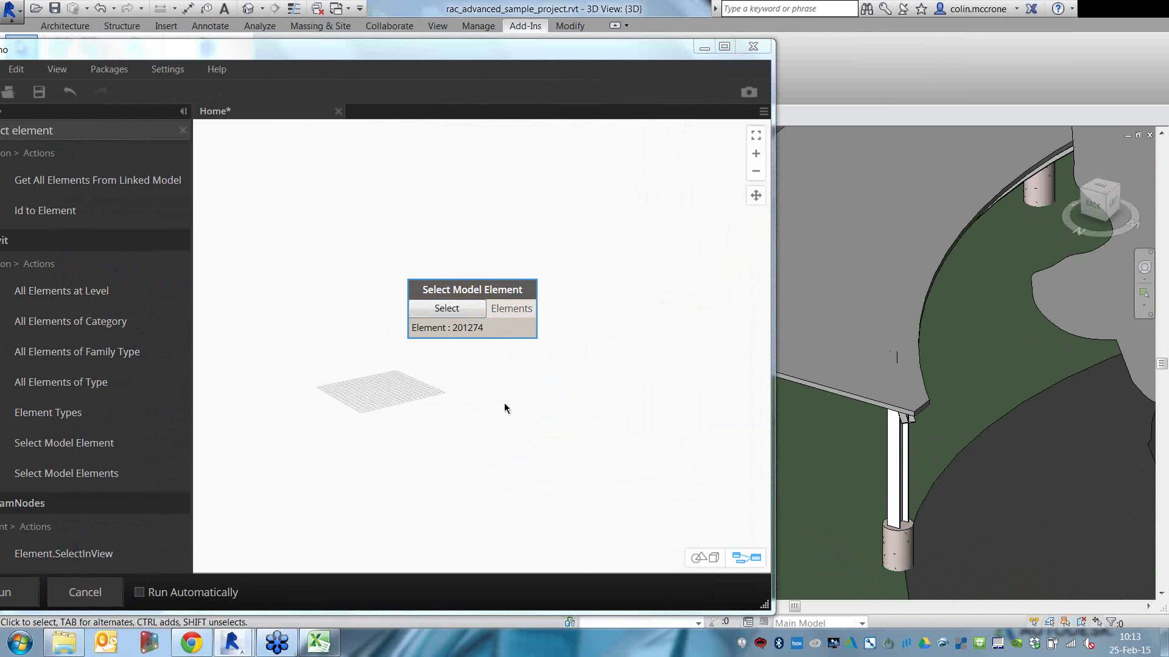
{"action": "left_click_drag", "start_coordinate": [469, 291], "coordinate": [324, 223]}
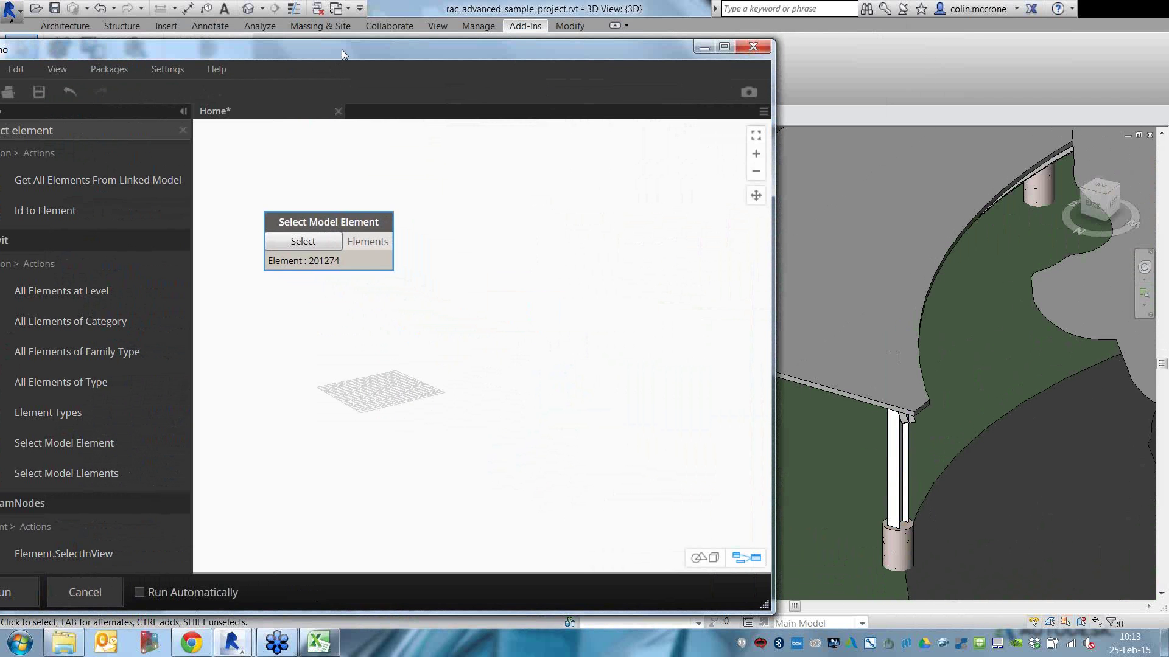
{"action": "left_click_drag", "start_coordinate": [342, 49], "coordinate": [490, 30]}
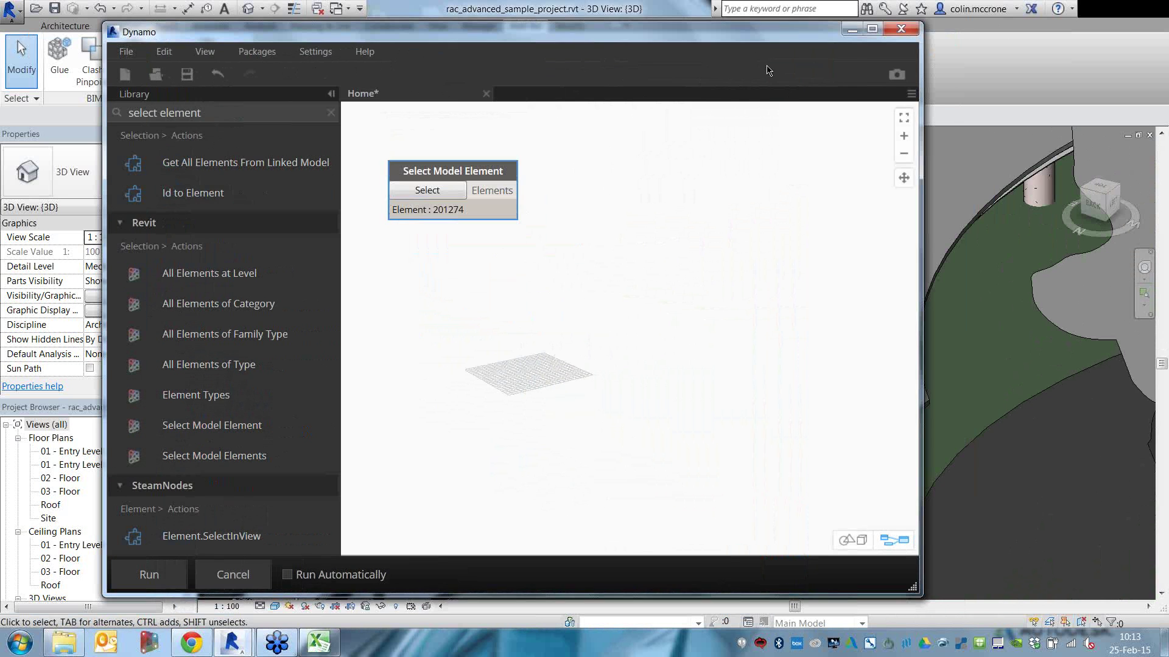
- Search the node library for "parameters" and look through the matching nodes down to the LunchBox and Raindrops groups
{"action": "left_click", "coordinate": [602, 233]}
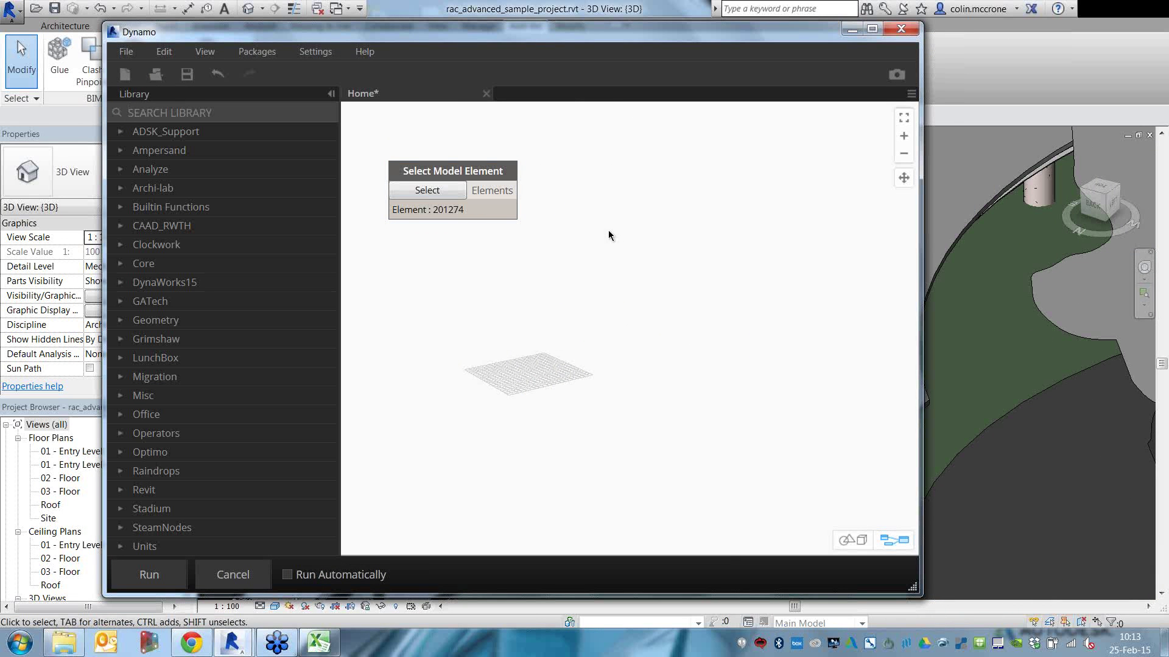
{"action": "type", "text": "p"}
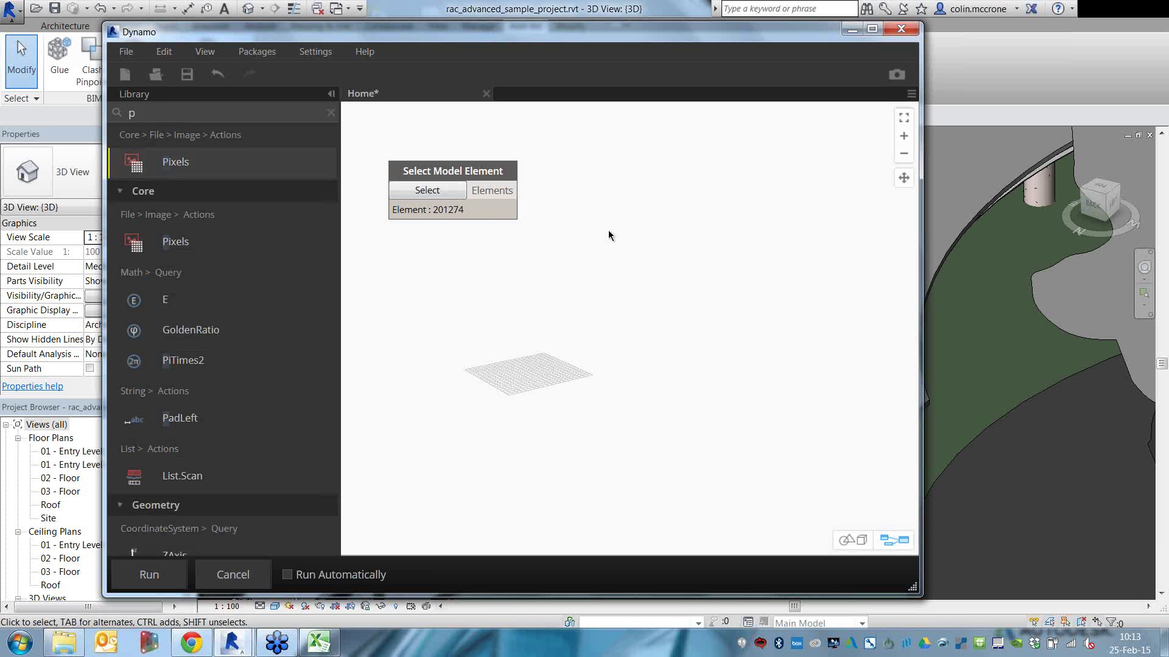
{"action": "type", "text": "arameters"}
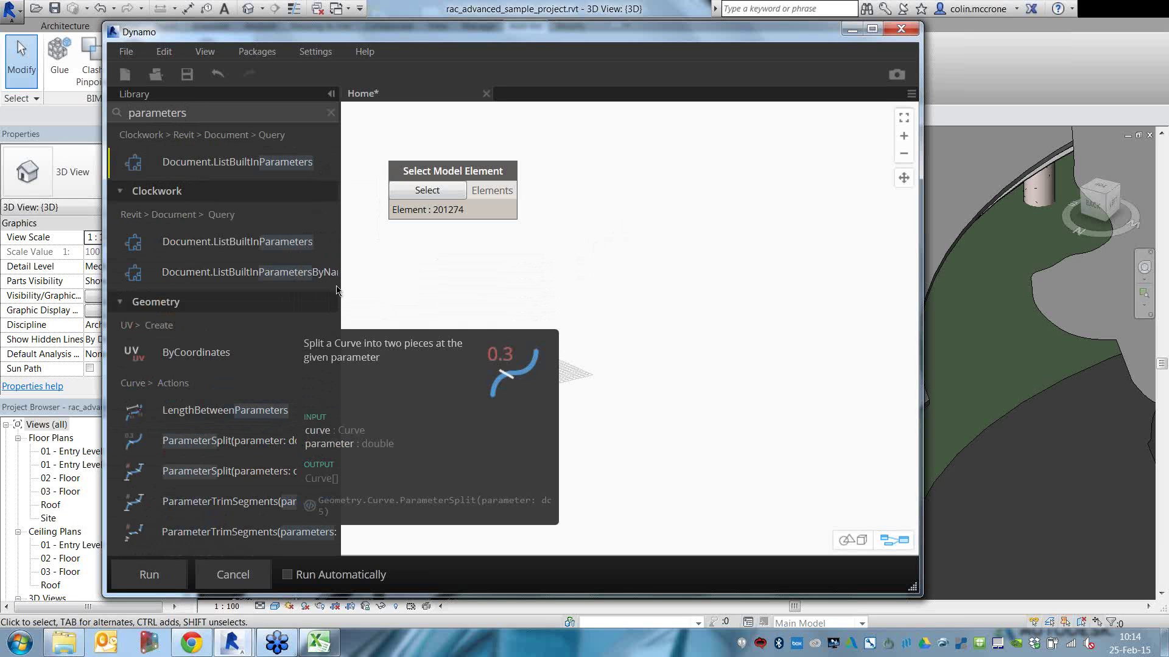
{"action": "left_click_drag", "start_coordinate": [335, 283], "coordinate": [334, 438]}
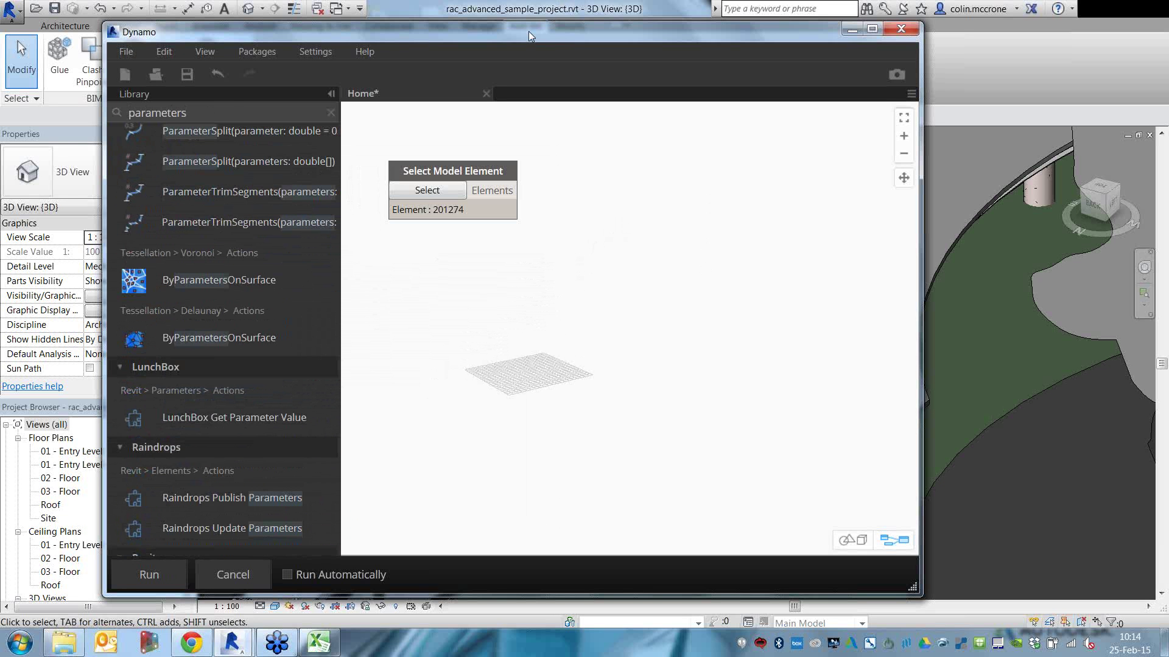
- Switch to Revit, select the wide flange column at the canopy's corner and review its structural, dimension, identity and phasing properties
{"action": "left_click_drag", "start_coordinate": [536, 31], "coordinate": [414, 50]}
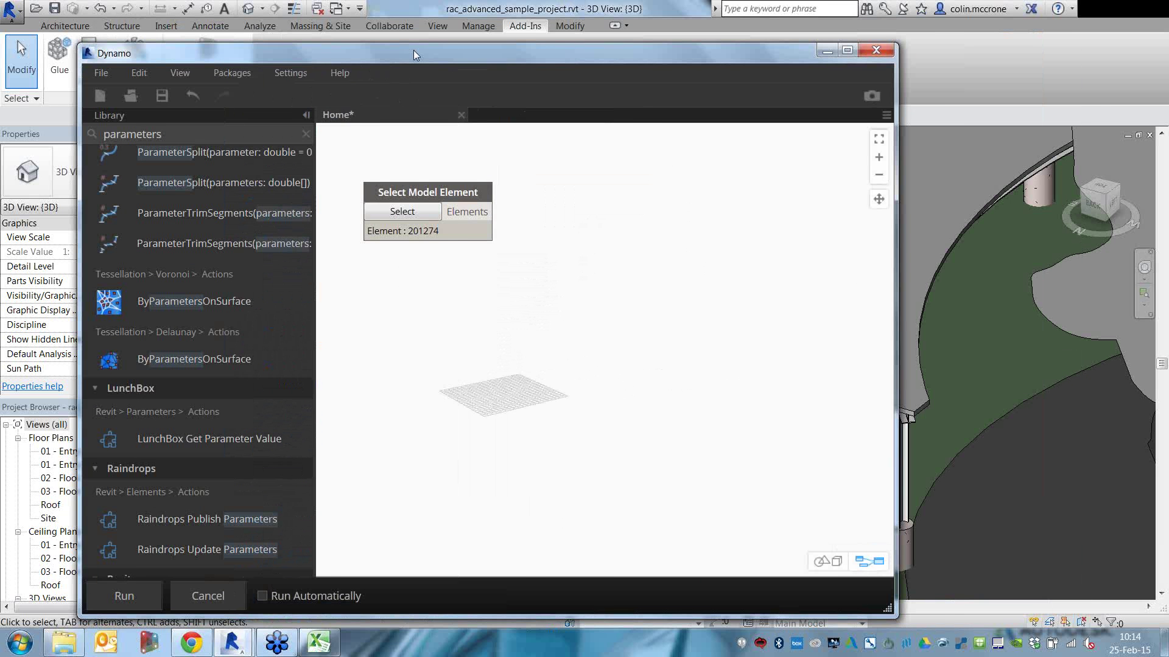
{"action": "left_click", "coordinate": [786, 40]}
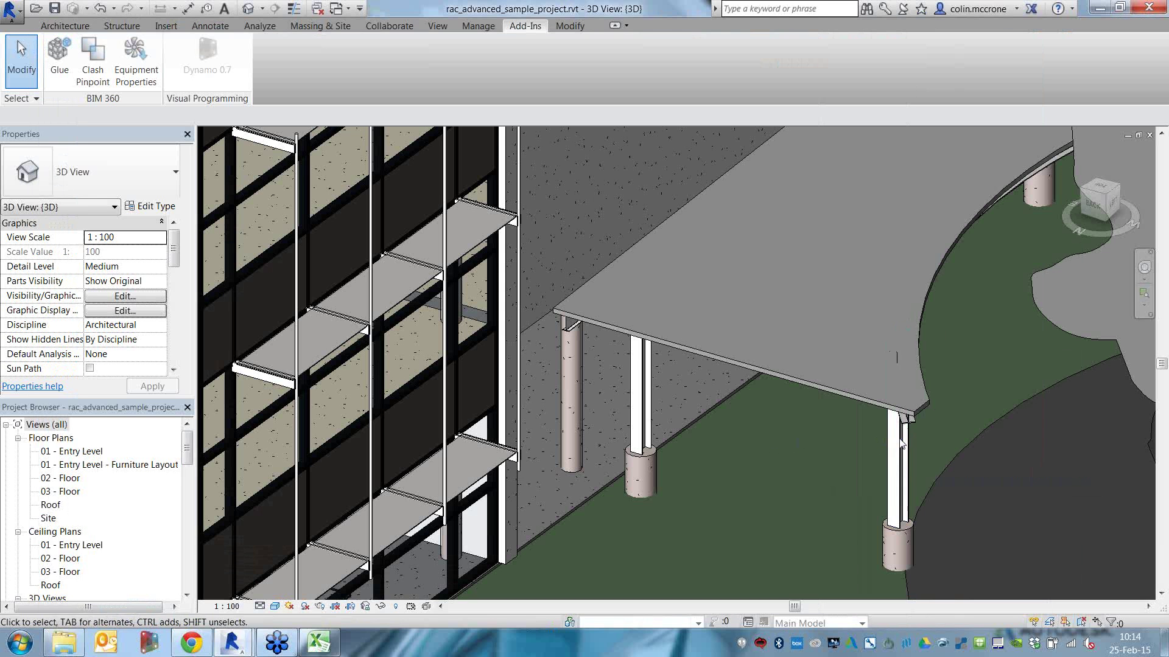
{"action": "left_click", "coordinate": [902, 444]}
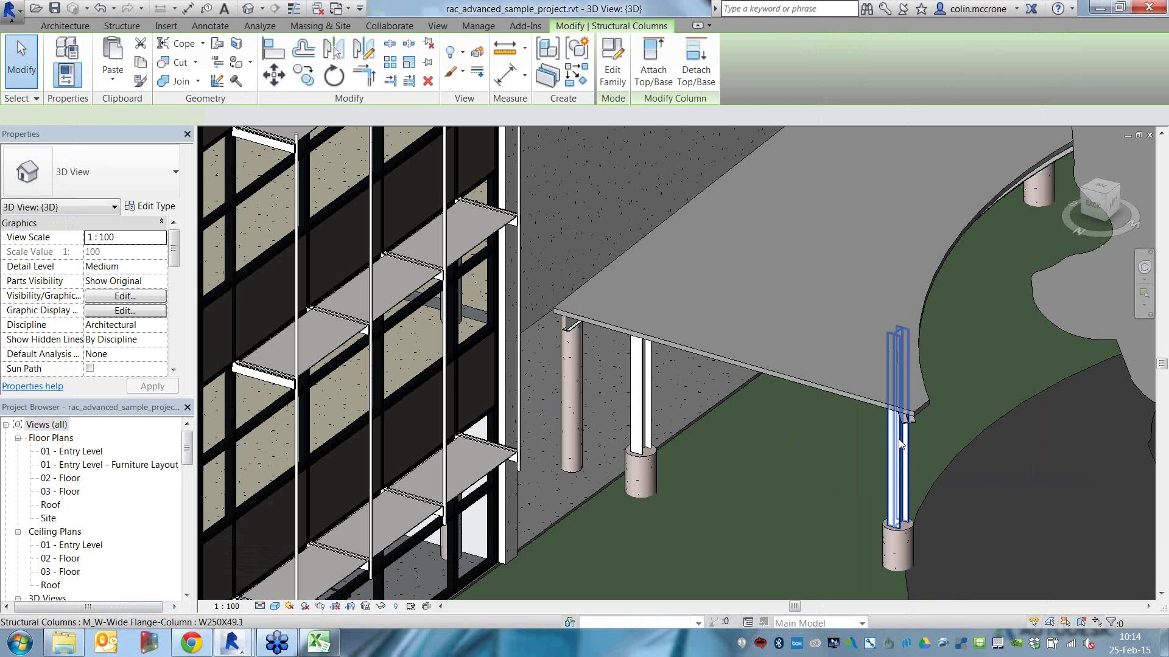
{"action": "left_click_drag", "start_coordinate": [173, 257], "coordinate": [180, 313]}
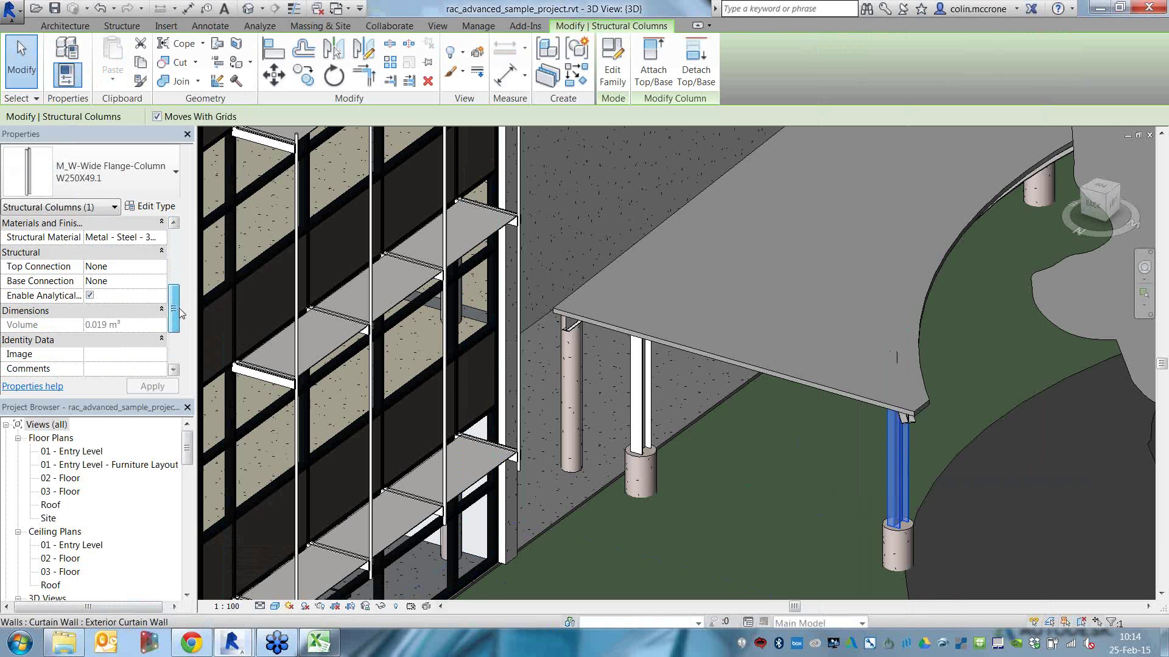
{"action": "scroll", "coordinate": [180, 329], "scroll_direction": "down", "scroll_amount": 2}
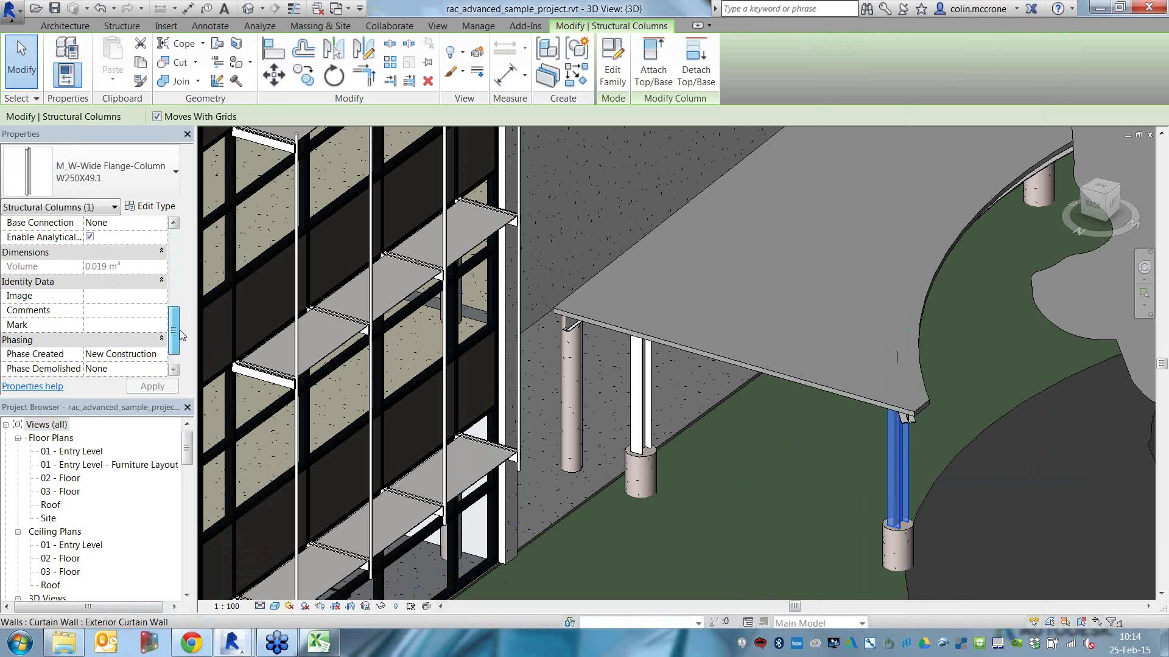
{"action": "left_click_drag", "start_coordinate": [180, 334], "coordinate": [180, 340]}
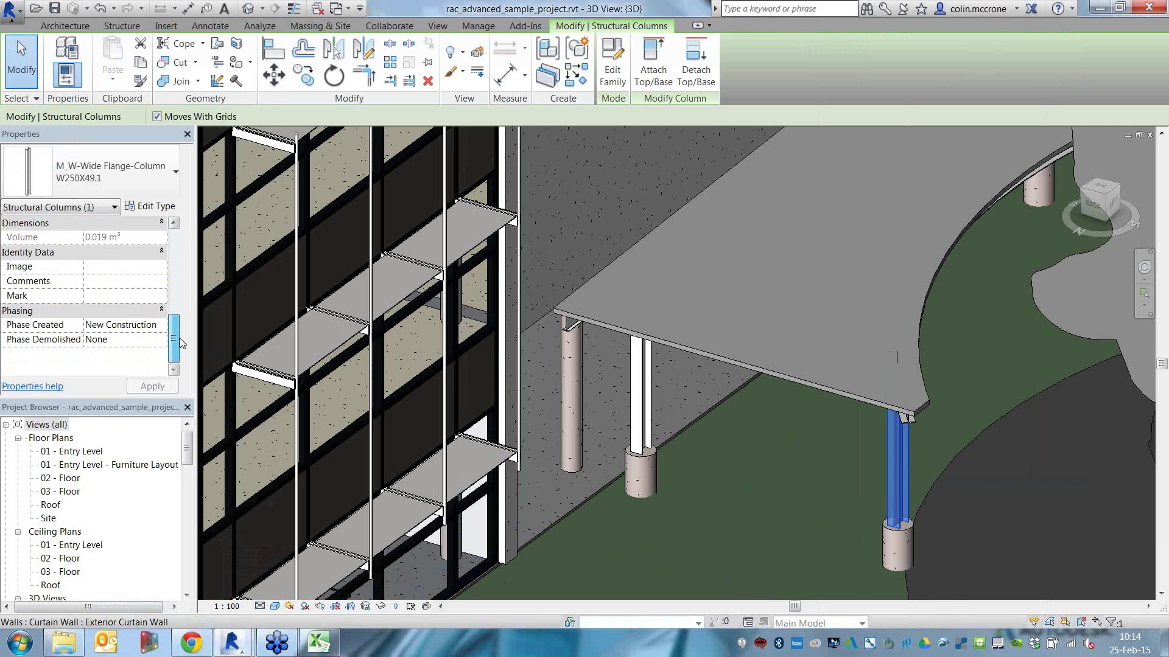
{"action": "scroll", "coordinate": [180, 343], "scroll_direction": "up", "scroll_amount": 3}
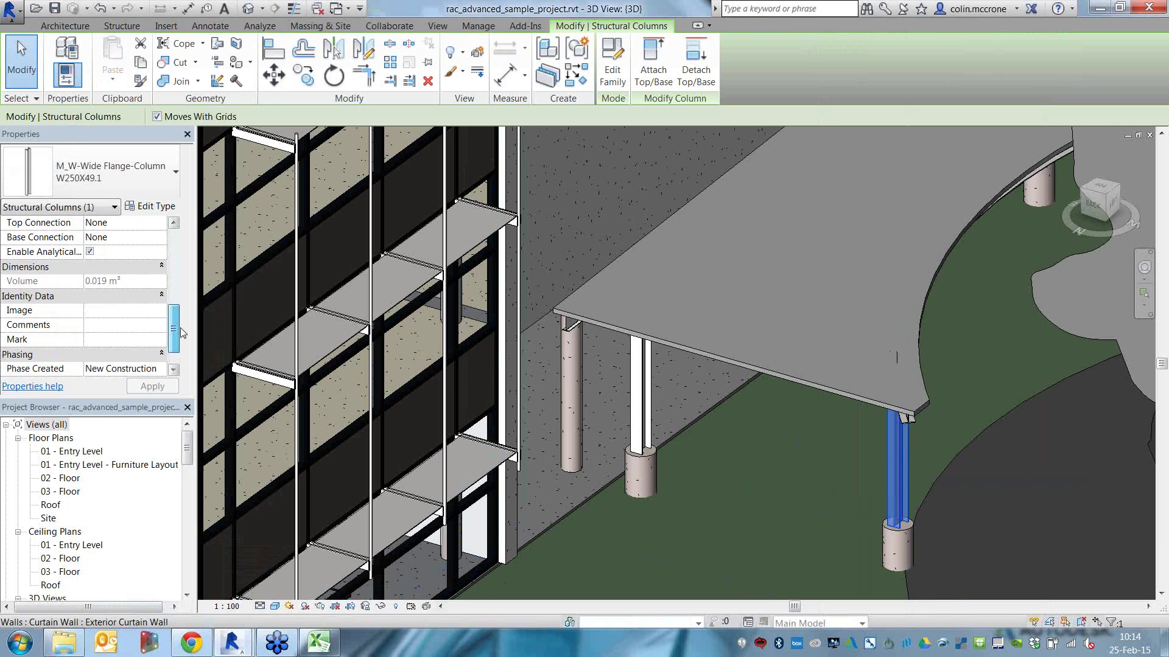
- Switch to Dynamo and place an Element.GetParameterValueByName node next to the Select Model Element node
{"action": "left_click", "coordinate": [190, 645]}
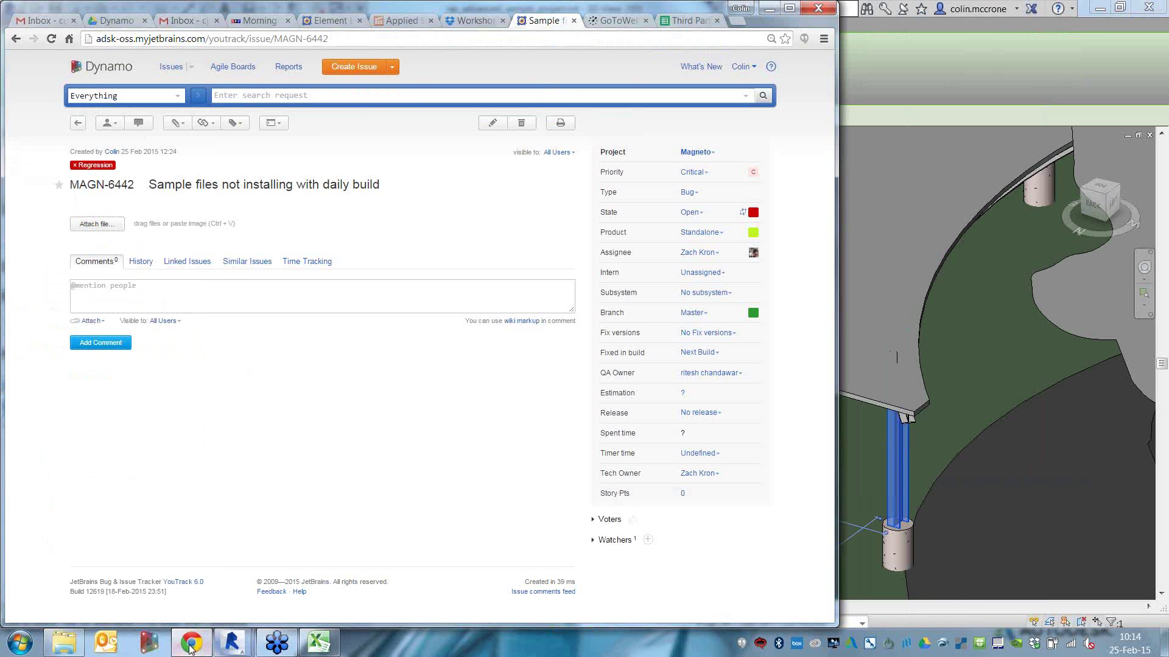
{"action": "left_click", "coordinate": [189, 645]}
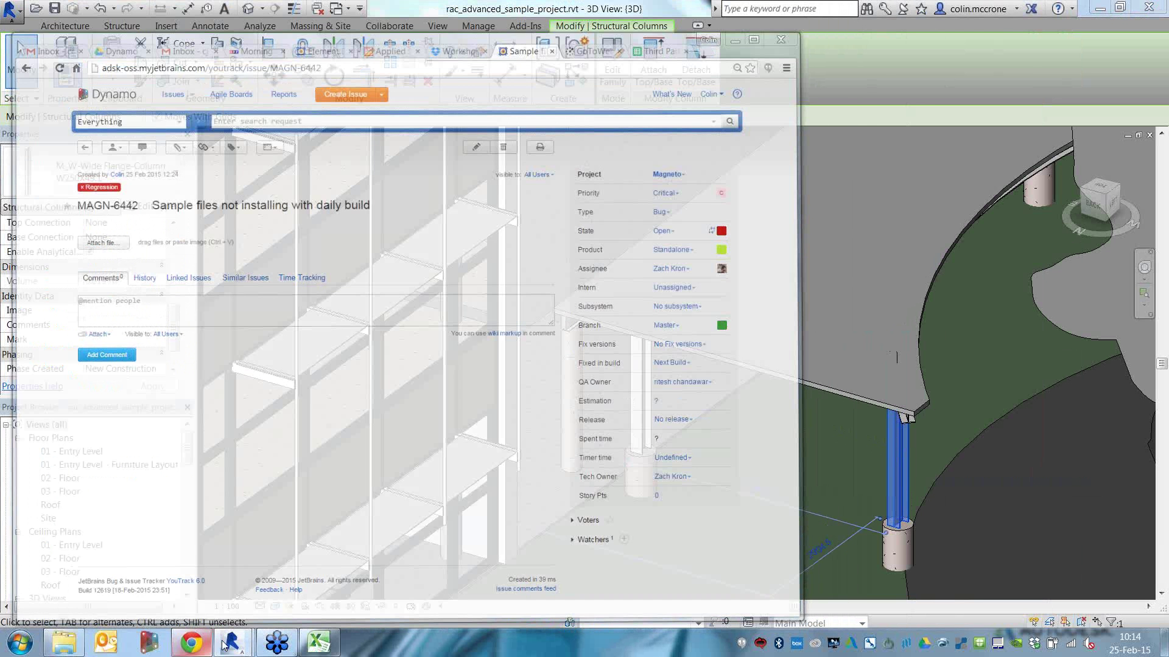
{"action": "mouse_move", "coordinate": [232, 642]}
{"action": "left_click", "coordinate": [323, 587]}
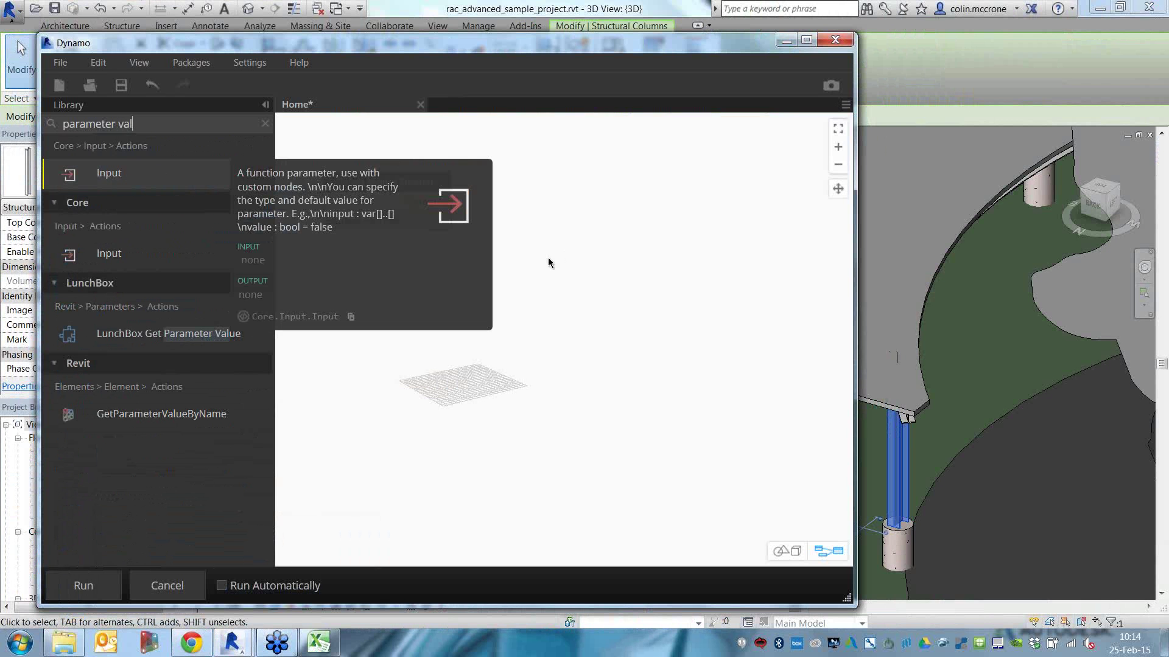
{"action": "left_click", "coordinate": [154, 429]}
{"action": "left_click_drag", "start_coordinate": [614, 315], "coordinate": [608, 209]}
{"action": "left_click", "coordinate": [619, 411]}
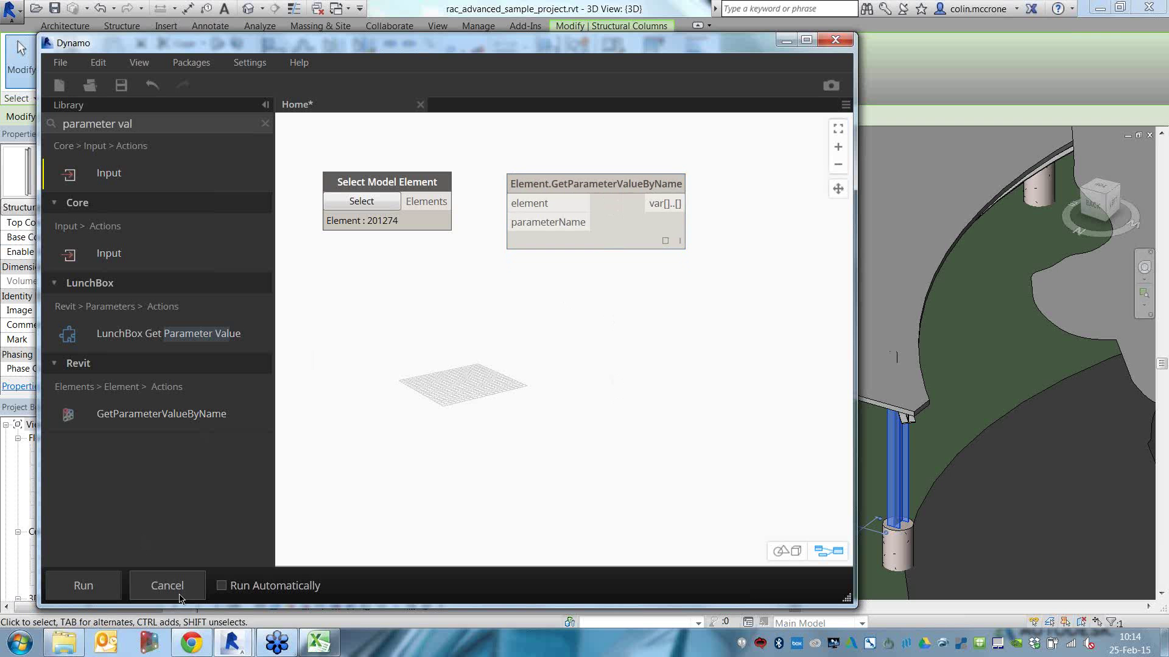
- Switch to Chrome, load facebook.com in a new tab and open the DynamoBIM page
{"action": "left_click", "coordinate": [191, 643]}
{"action": "key", "text": "ctrl+t"}
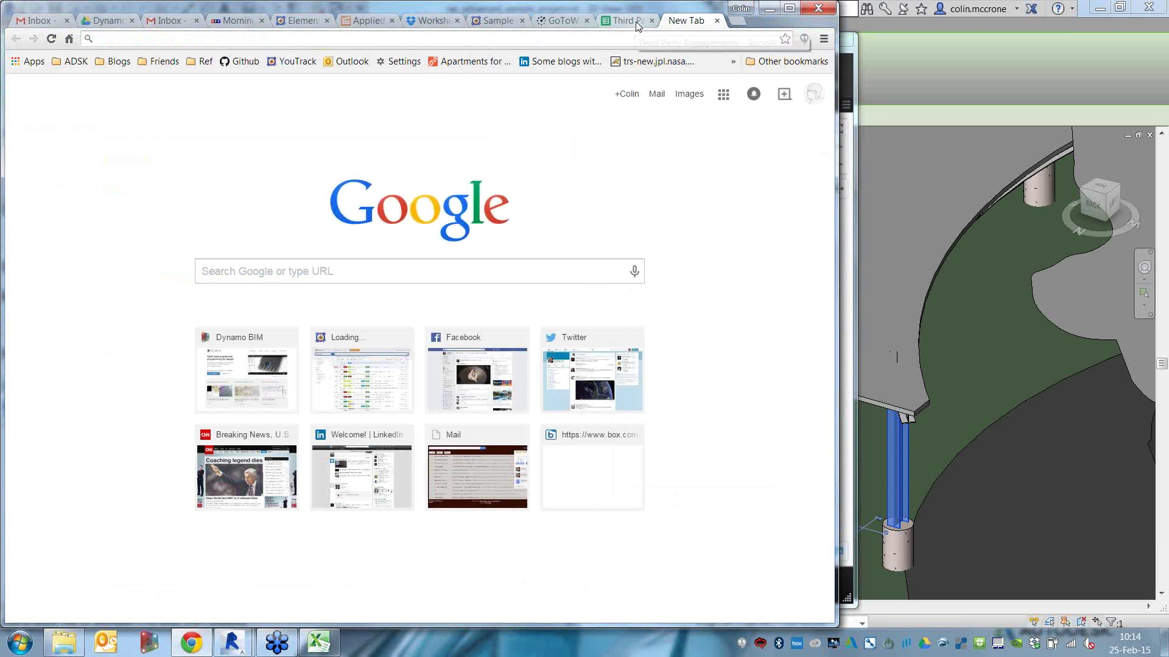
{"action": "type", "text": "facebook.com"}
{"action": "key", "text": "Return"}
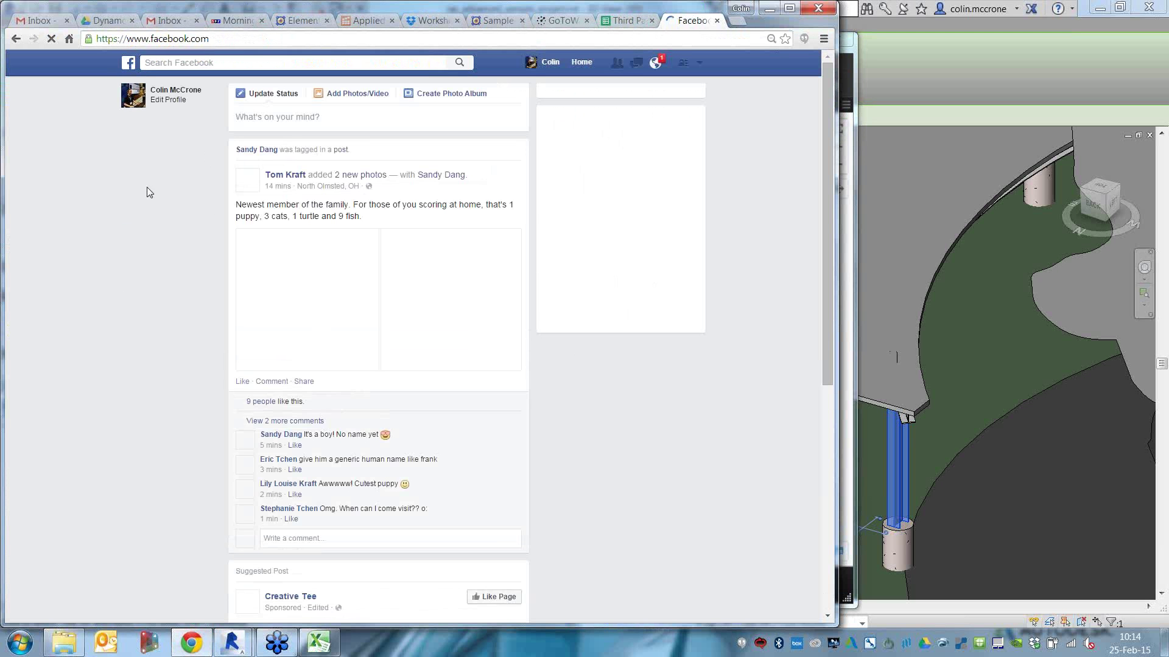
{"action": "left_click", "coordinate": [153, 182]}
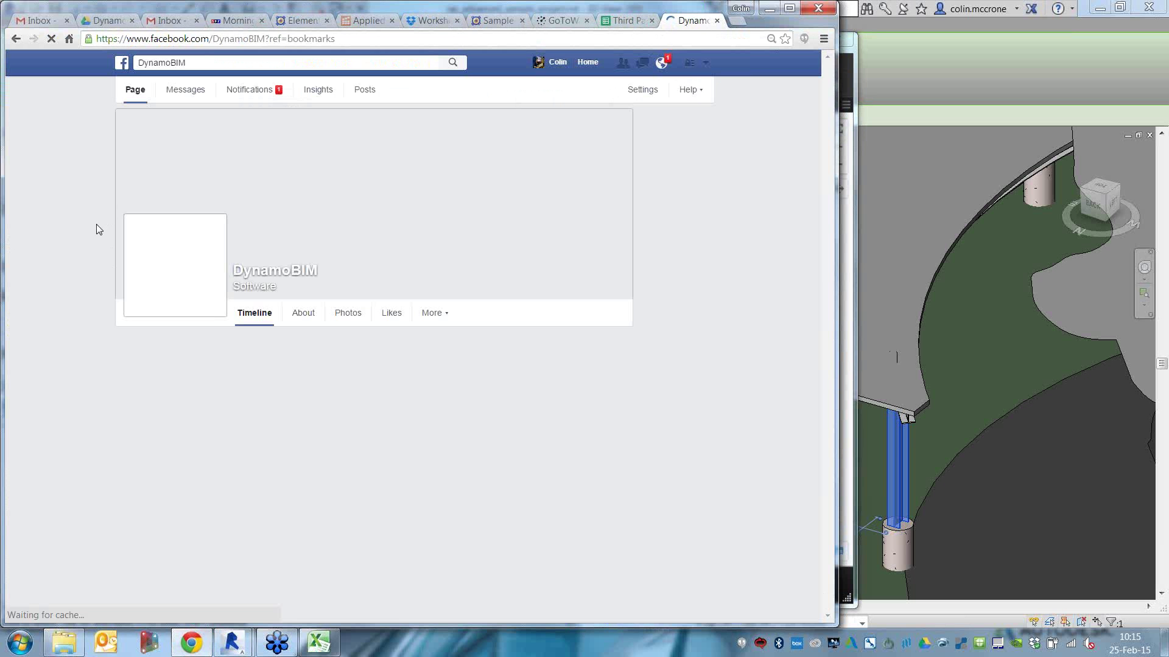
- Find the CASE article "Dynamo: More Than Grasshopper Lite" in the DynamoBIM posts and open it in a new tab
{"action": "scroll", "coordinate": [97, 229], "scroll_direction": "down", "scroll_amount": 1}
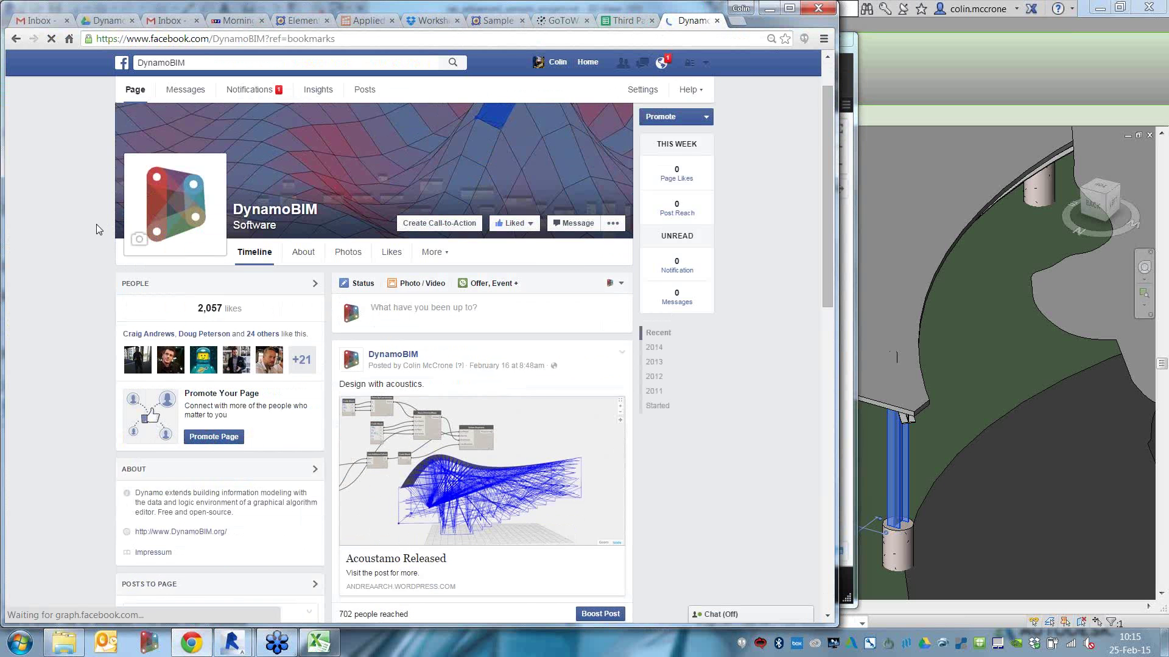
{"action": "scroll", "coordinate": [96, 224], "scroll_direction": "down", "scroll_amount": 15}
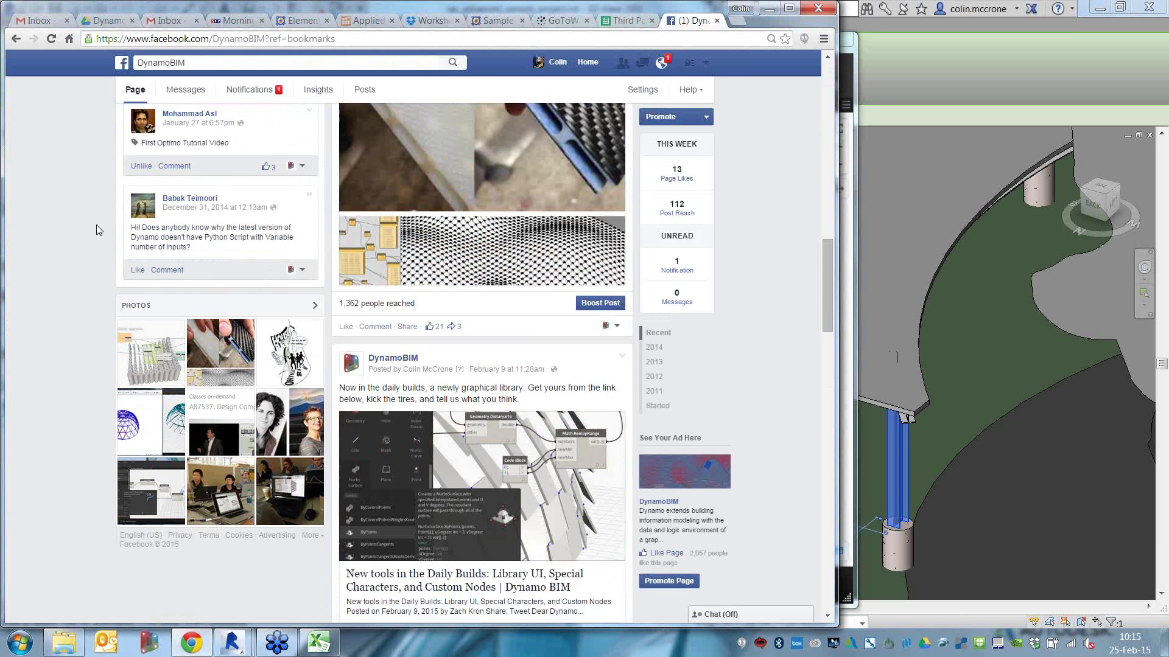
{"action": "scroll", "coordinate": [96, 225], "scroll_direction": "down", "scroll_amount": 15}
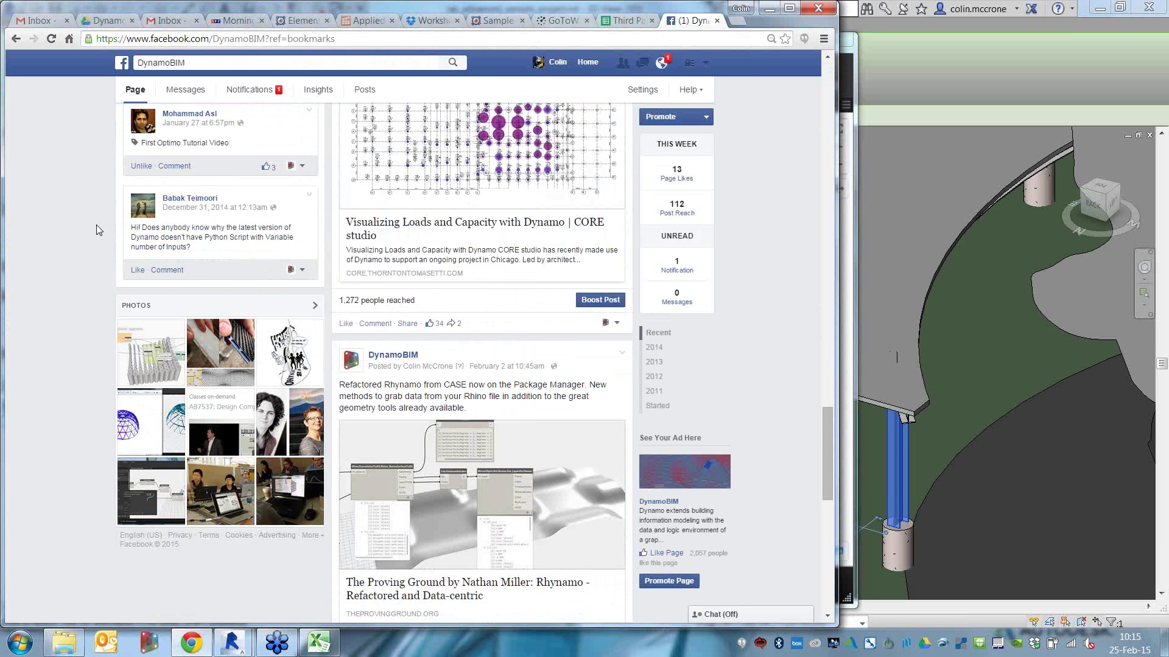
{"action": "scroll", "coordinate": [96, 225], "scroll_direction": "down", "scroll_amount": 15}
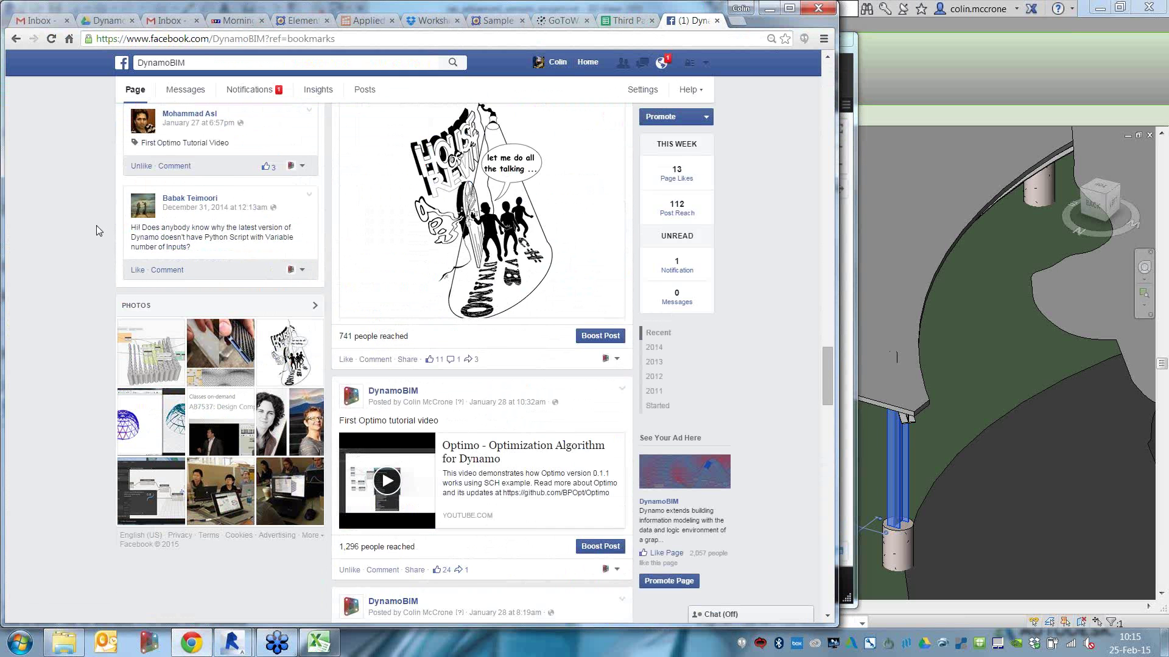
{"action": "scroll", "coordinate": [96, 225], "scroll_direction": "down", "scroll_amount": 10}
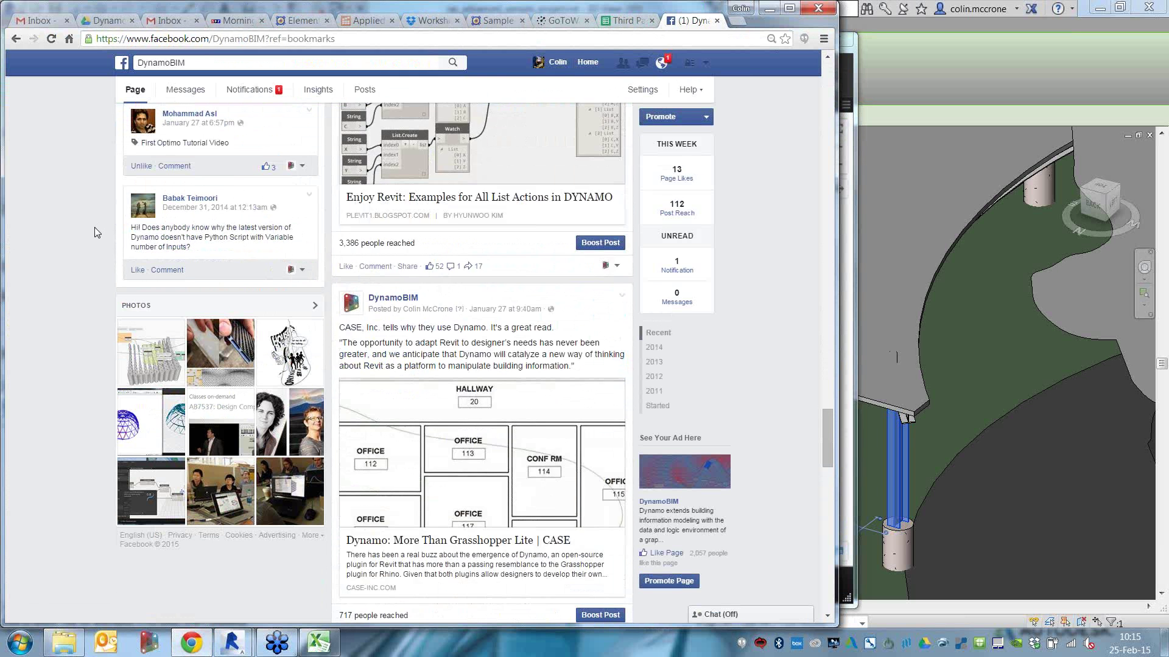
{"action": "scroll", "coordinate": [95, 232], "scroll_direction": "down", "scroll_amount": 3}
{"action": "right_click", "coordinate": [531, 302]}
{"action": "left_click", "coordinate": [560, 309]}
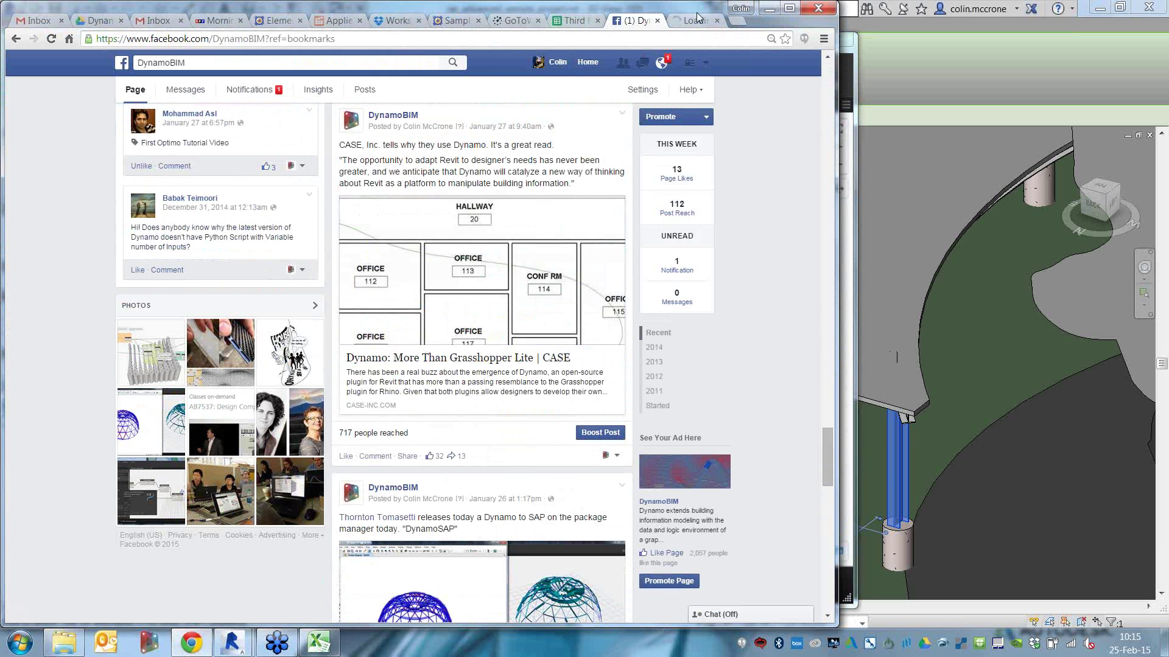
{"action": "left_click", "coordinate": [697, 20]}
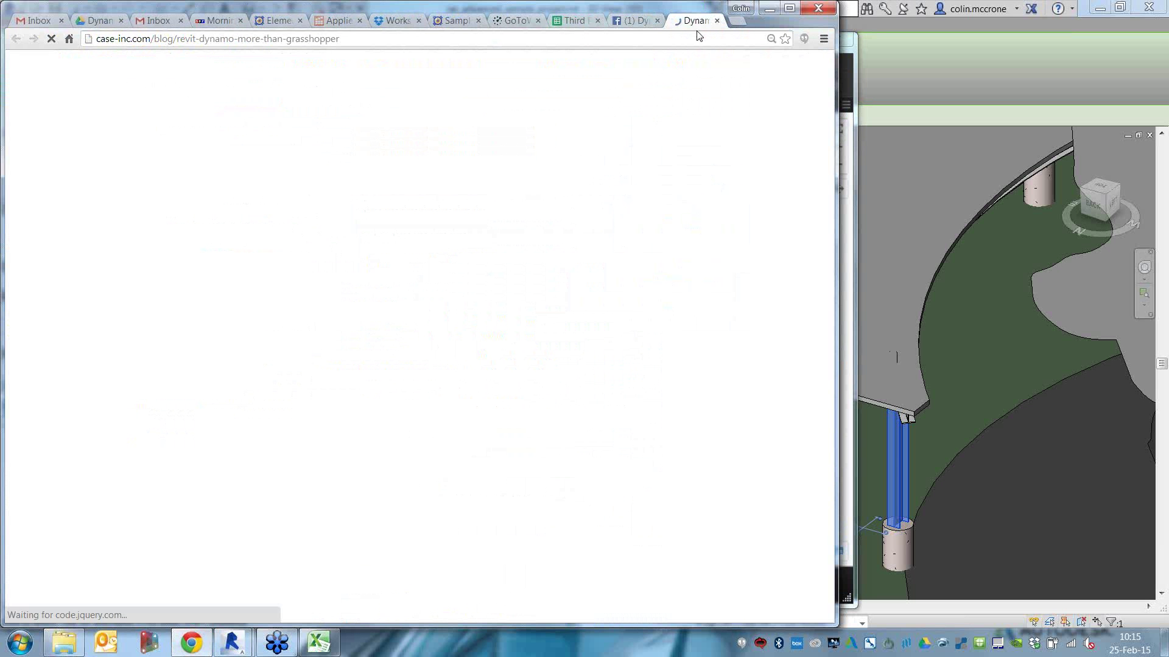
- Examine the article's furniture count example at an enlarged page zoom, shifting the browser window aside
{"action": "scroll", "coordinate": [754, 367], "scroll_direction": "down", "scroll_amount": 1}
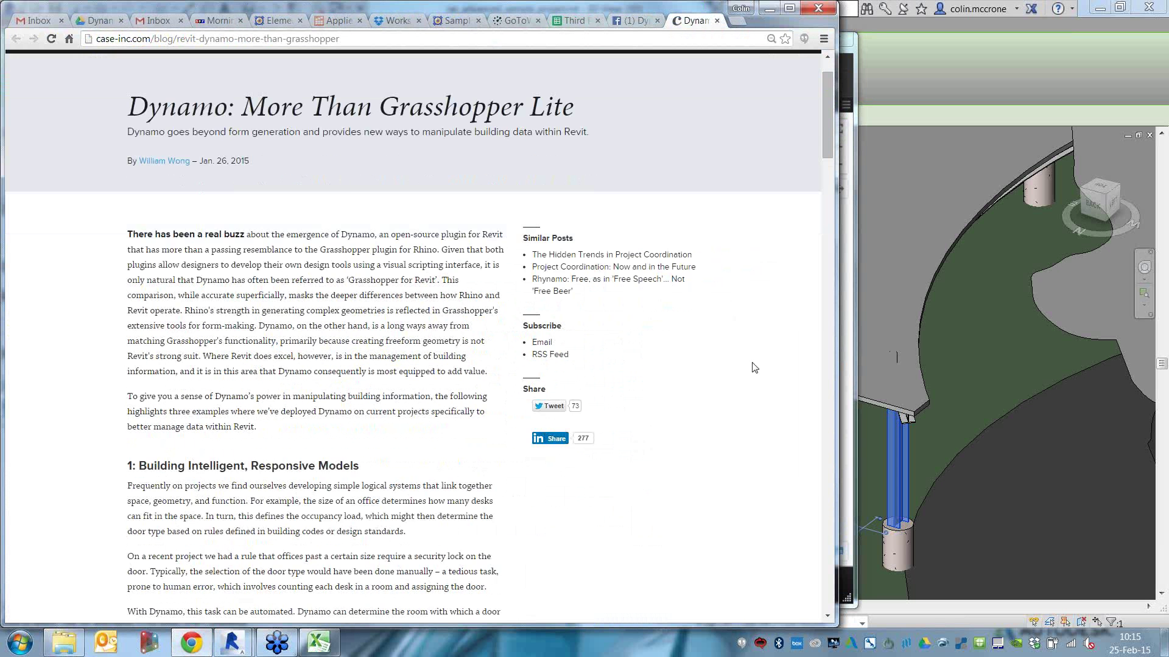
{"action": "scroll", "coordinate": [754, 367], "scroll_direction": "down", "scroll_amount": 9}
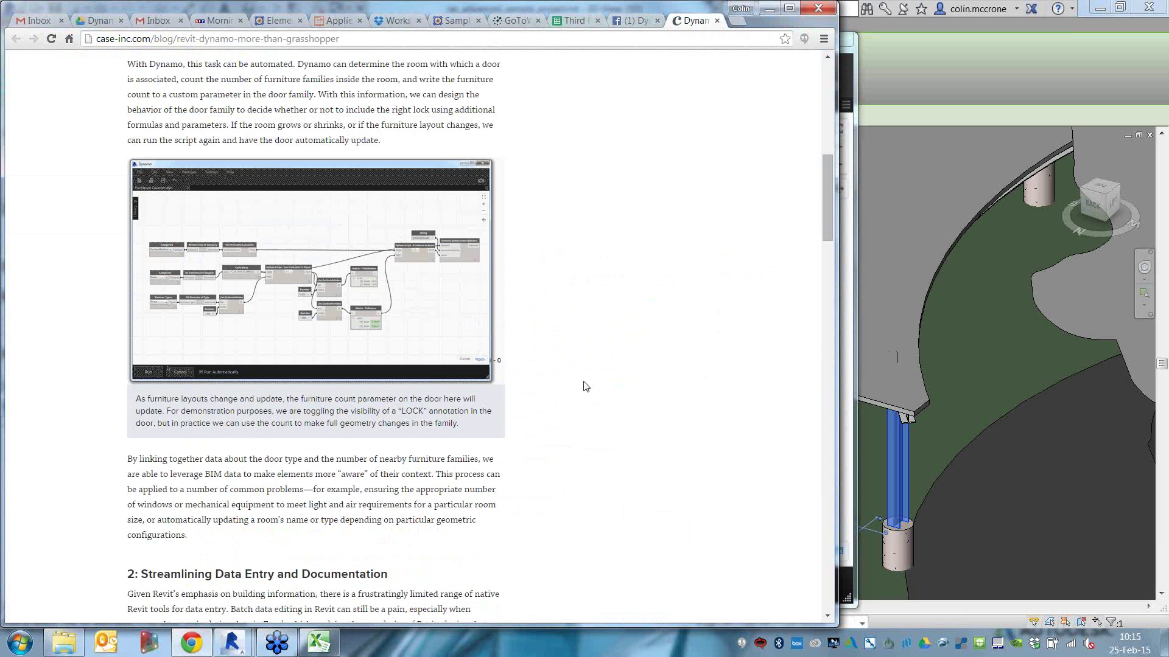
{"action": "scroll", "coordinate": [583, 386], "scroll_direction": "up", "scroll_amount": 2, "text": "ctrl"}
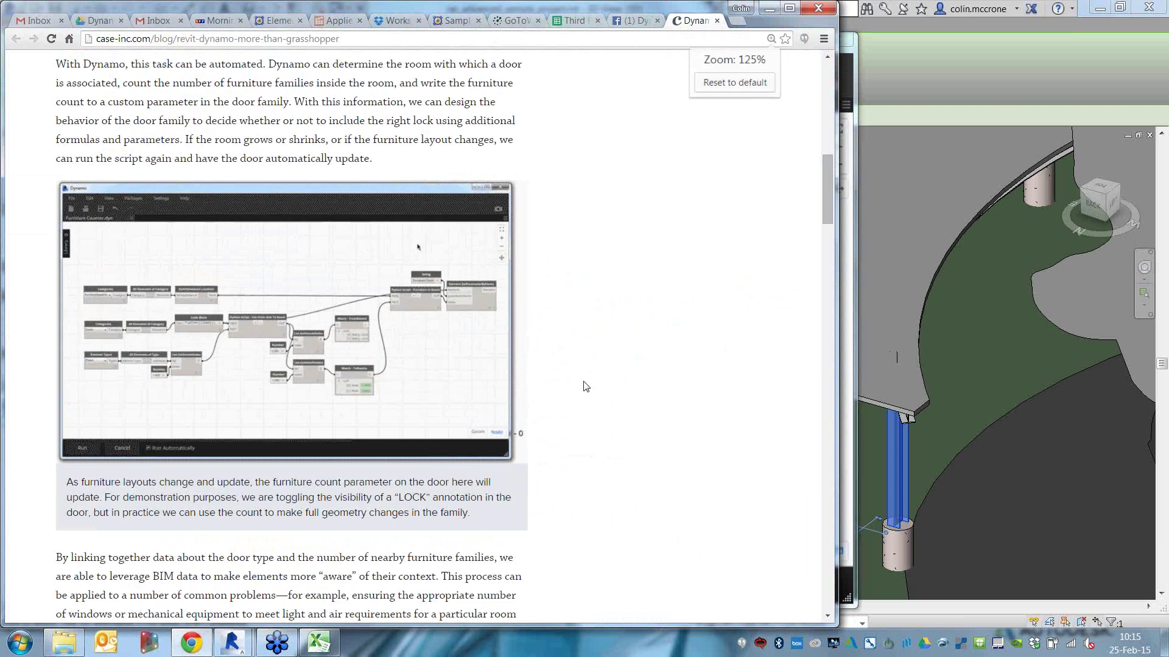
{"action": "scroll", "coordinate": [584, 386], "scroll_direction": "up", "scroll_amount": 1, "text": "ctrl"}
{"action": "scroll", "coordinate": [583, 387], "scroll_direction": "down", "scroll_amount": 1}
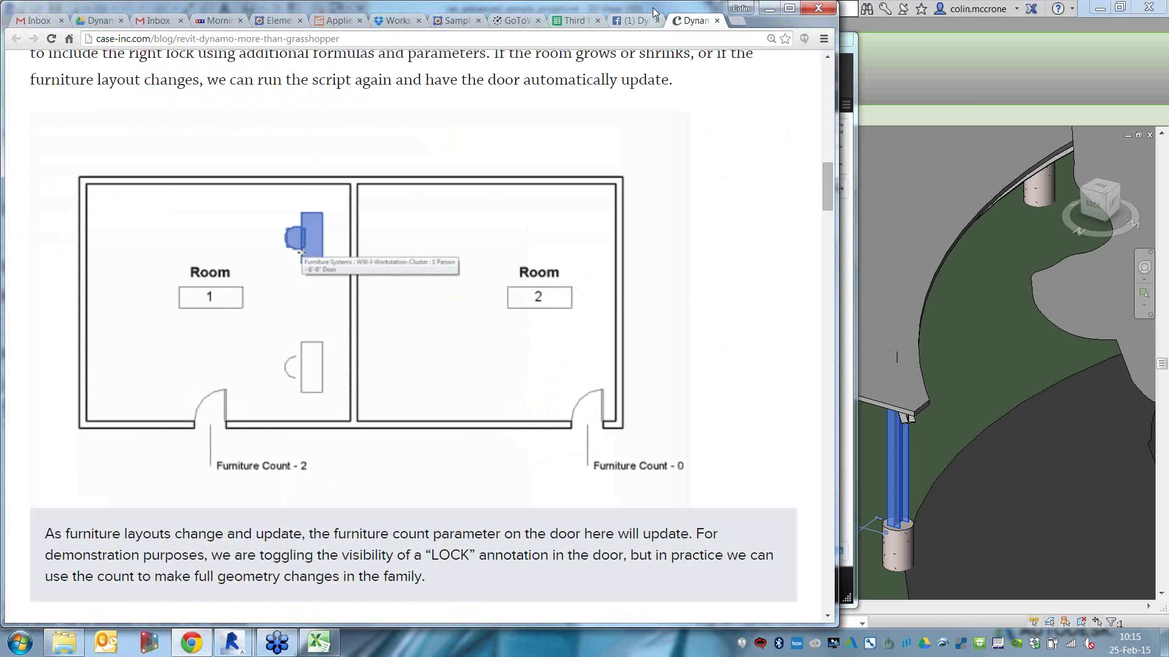
{"action": "left_click_drag", "start_coordinate": [655, 12], "coordinate": [782, 12]}
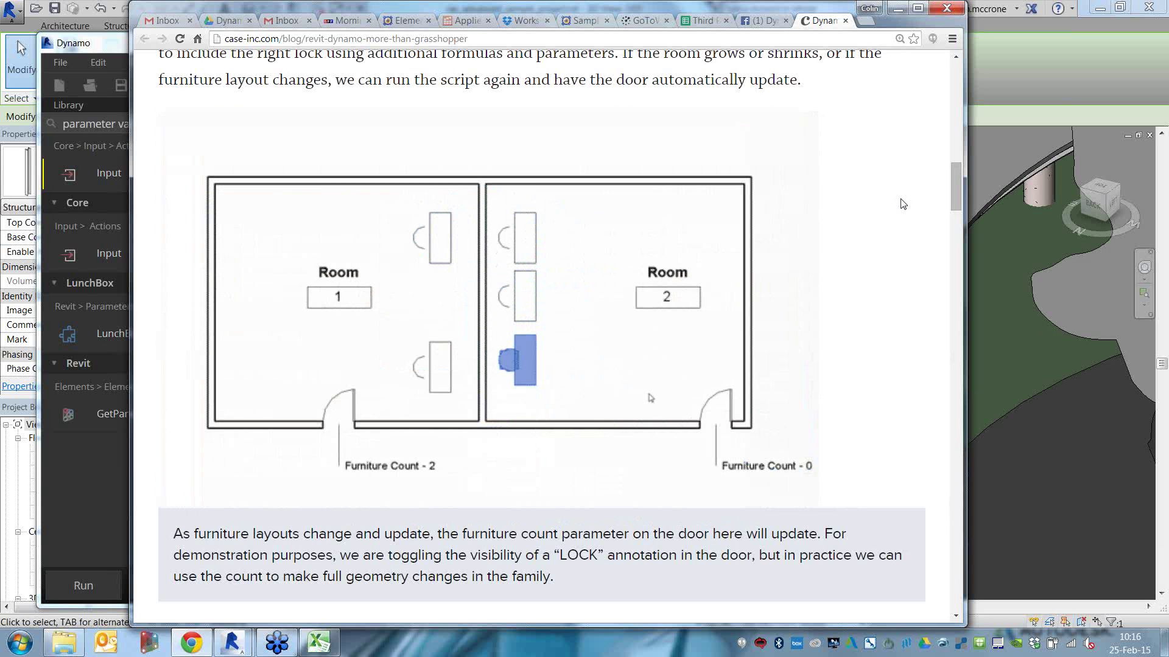
- Examine the article's sequential room numbering example and the hosting schedule in its quality assurance section
{"action": "scroll", "coordinate": [903, 204], "scroll_direction": "down", "scroll_amount": 1}
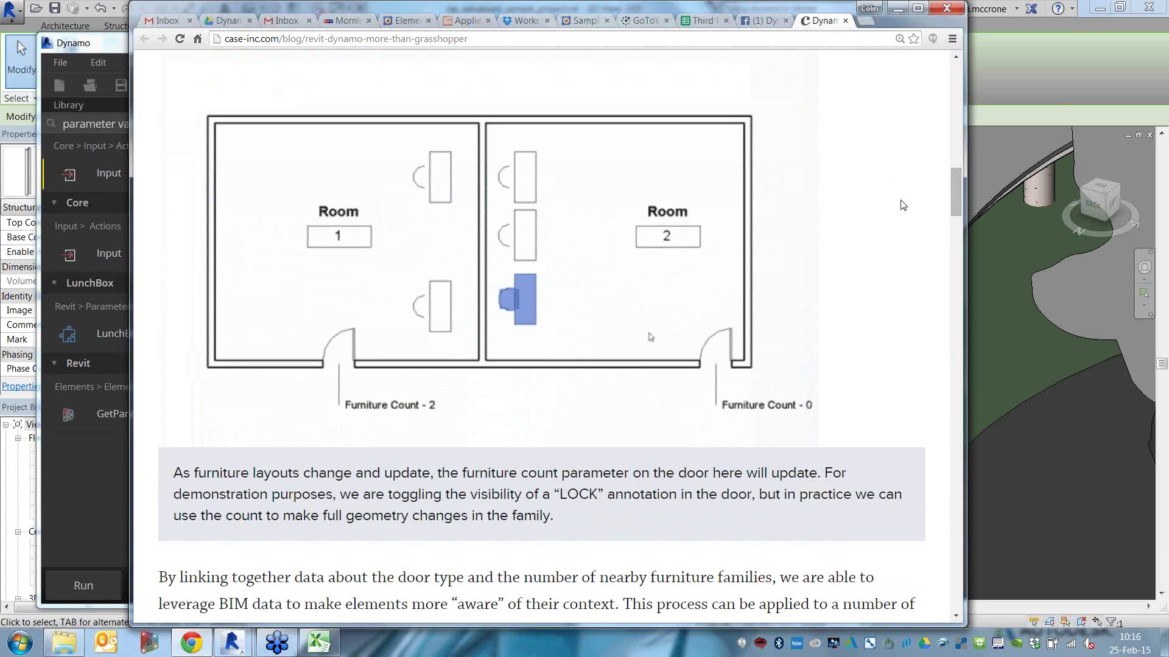
{"action": "scroll", "coordinate": [903, 205], "scroll_direction": "down", "scroll_amount": 4}
{"action": "scroll", "coordinate": [903, 206], "scroll_direction": "down", "scroll_amount": 15}
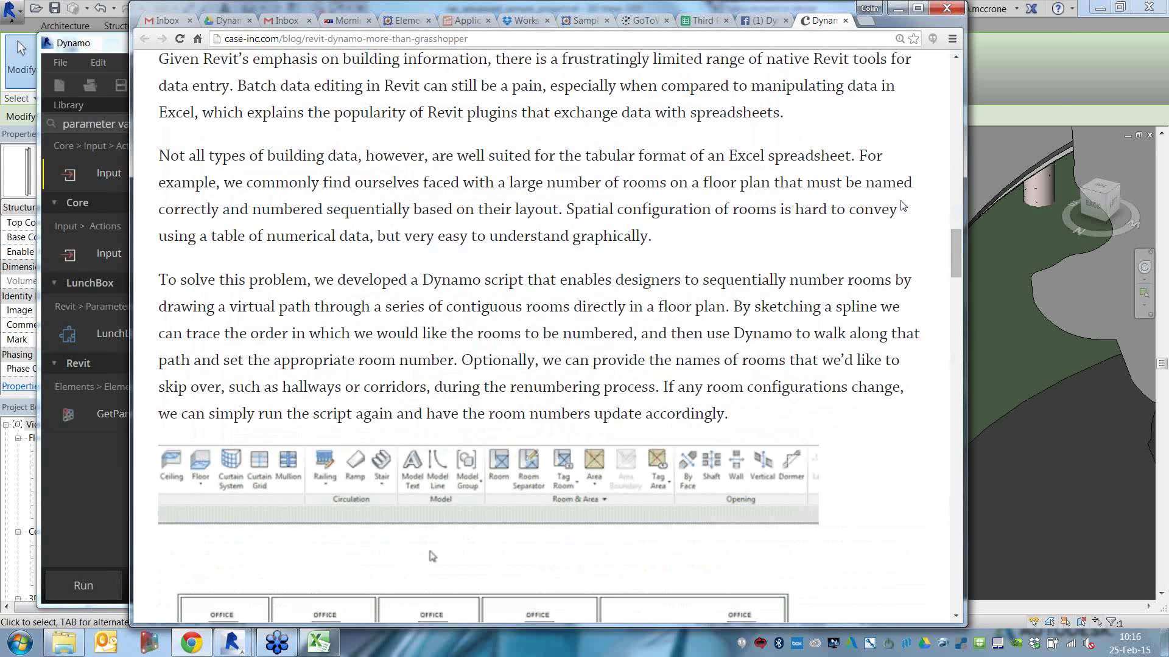
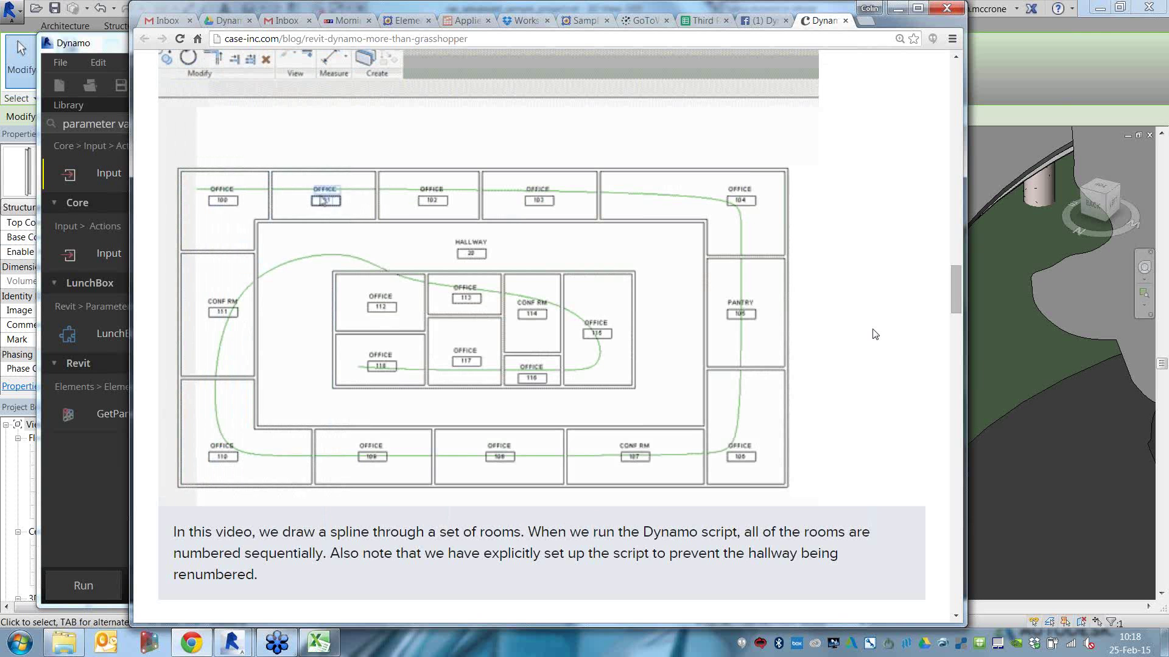
{"action": "scroll", "coordinate": [876, 335], "scroll_direction": "down", "scroll_amount": 1}
{"action": "scroll", "coordinate": [877, 334], "scroll_direction": "down", "scroll_amount": 3}
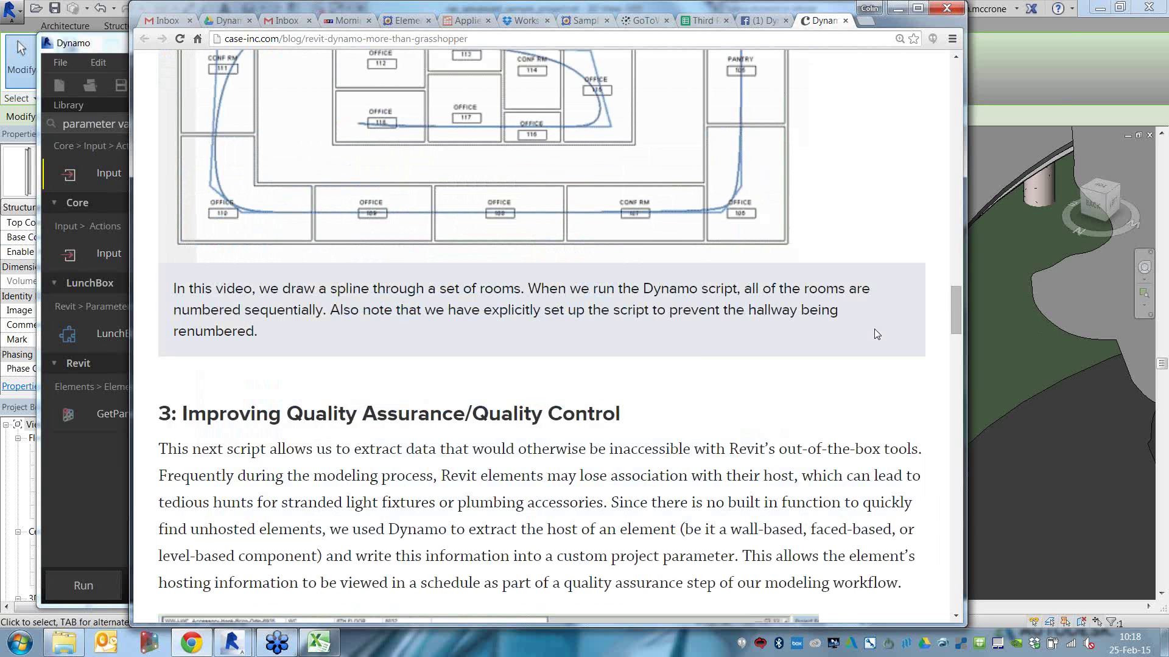
{"action": "scroll", "coordinate": [874, 329], "scroll_direction": "down", "scroll_amount": 5}
{"action": "scroll", "coordinate": [875, 329], "scroll_direction": "down", "scroll_amount": 3}
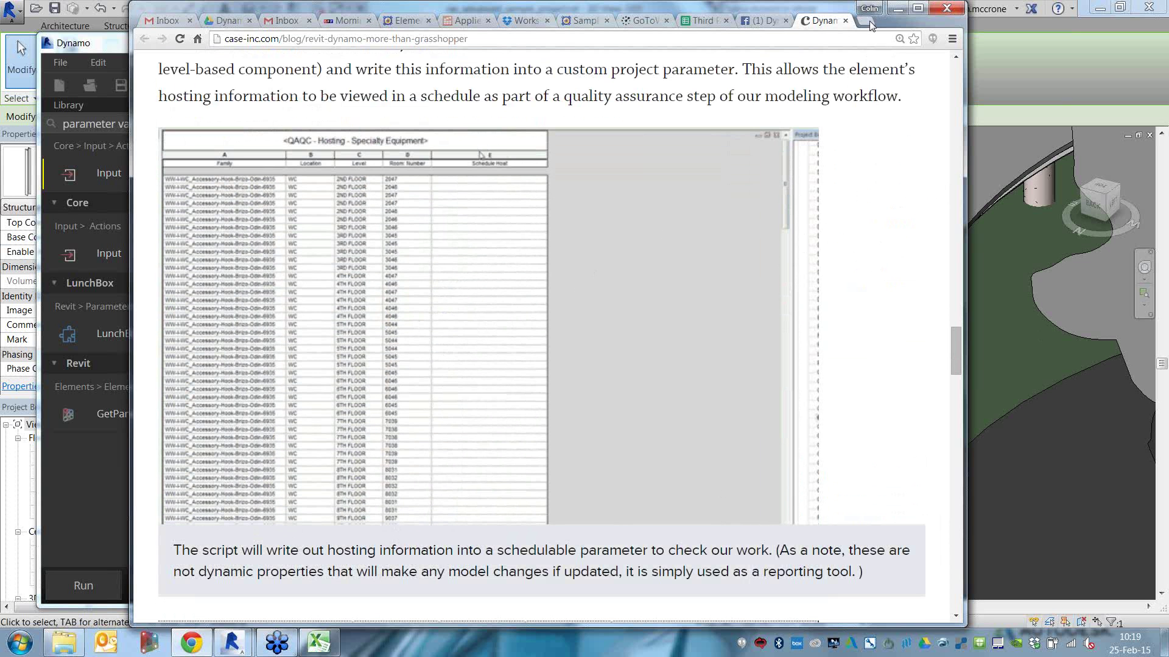
- Search Google in a new tab for "mantis shrimp dynamo"
{"action": "left_click", "coordinate": [869, 21]}
{"action": "type", "text": "mantis shrimp"}
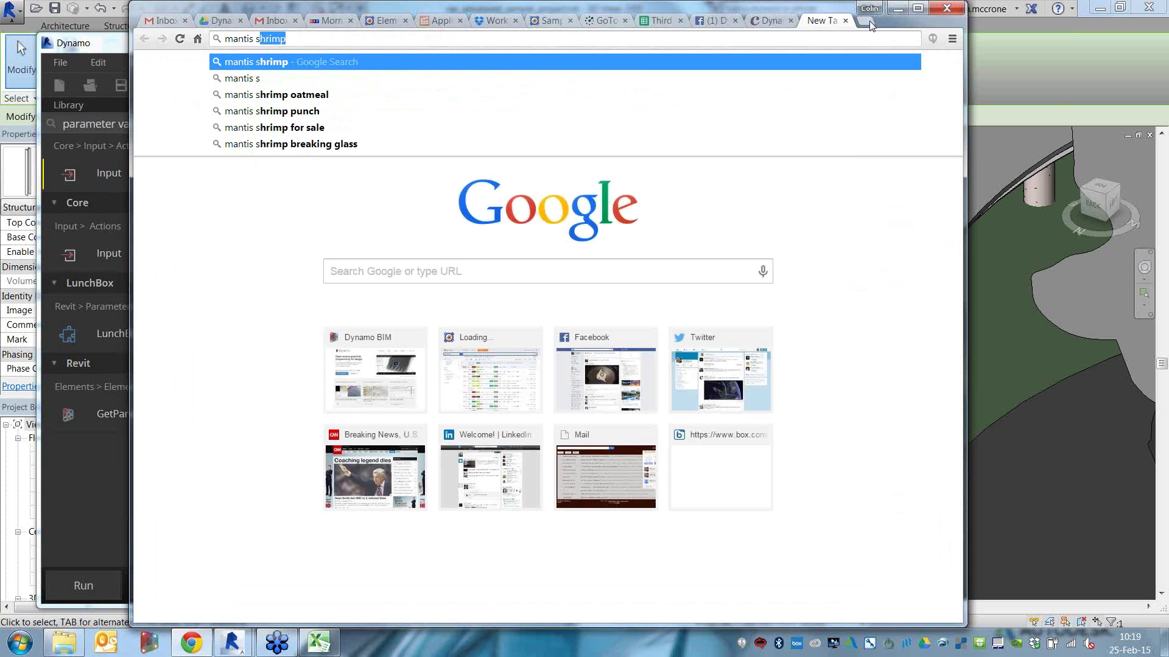
{"action": "key", "text": "Return"}
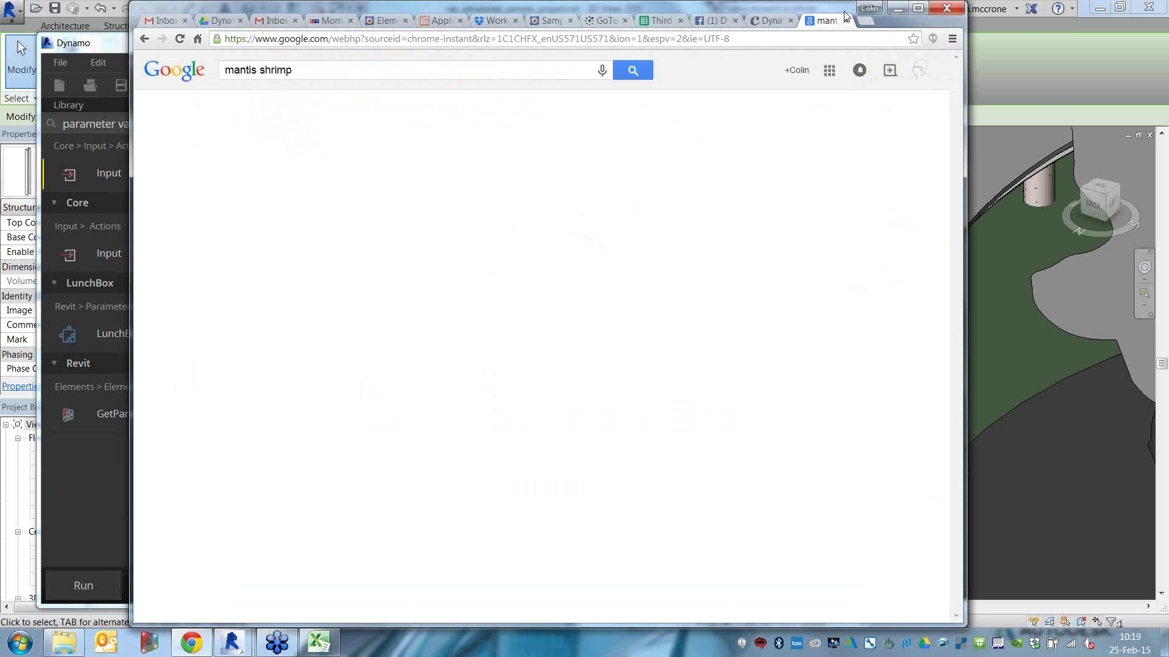
{"action": "left_click", "coordinate": [359, 72]}
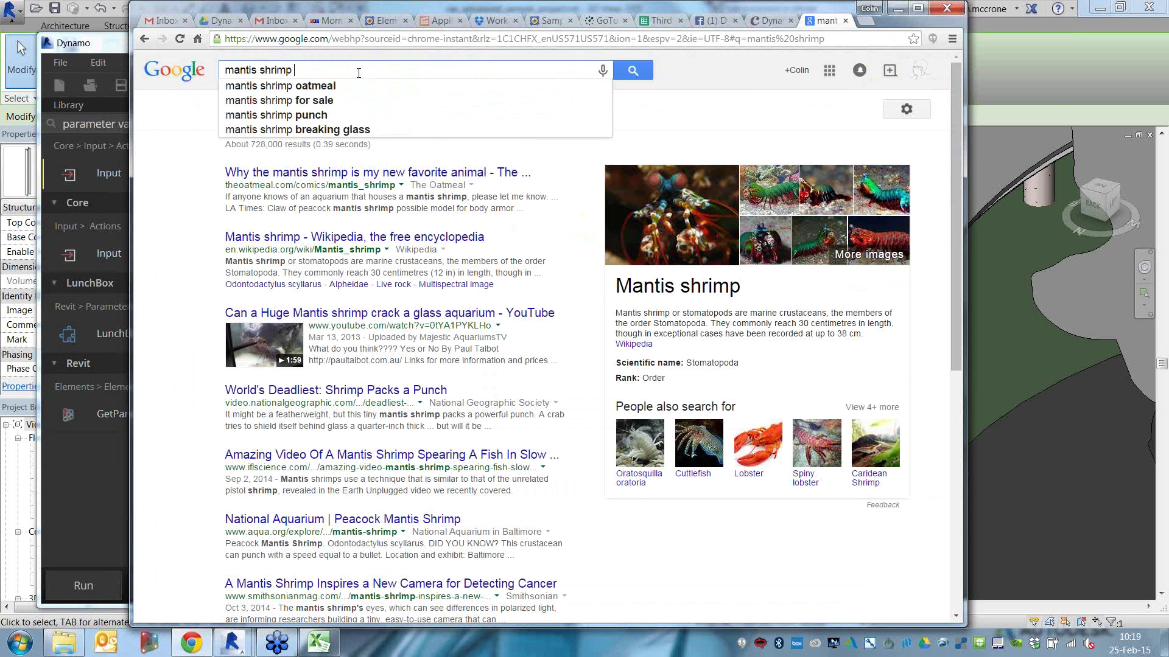
{"action": "type", "text": "ry"}
{"action": "key", "text": "BackSpace"}
{"action": "key", "text": "BackSpace"}
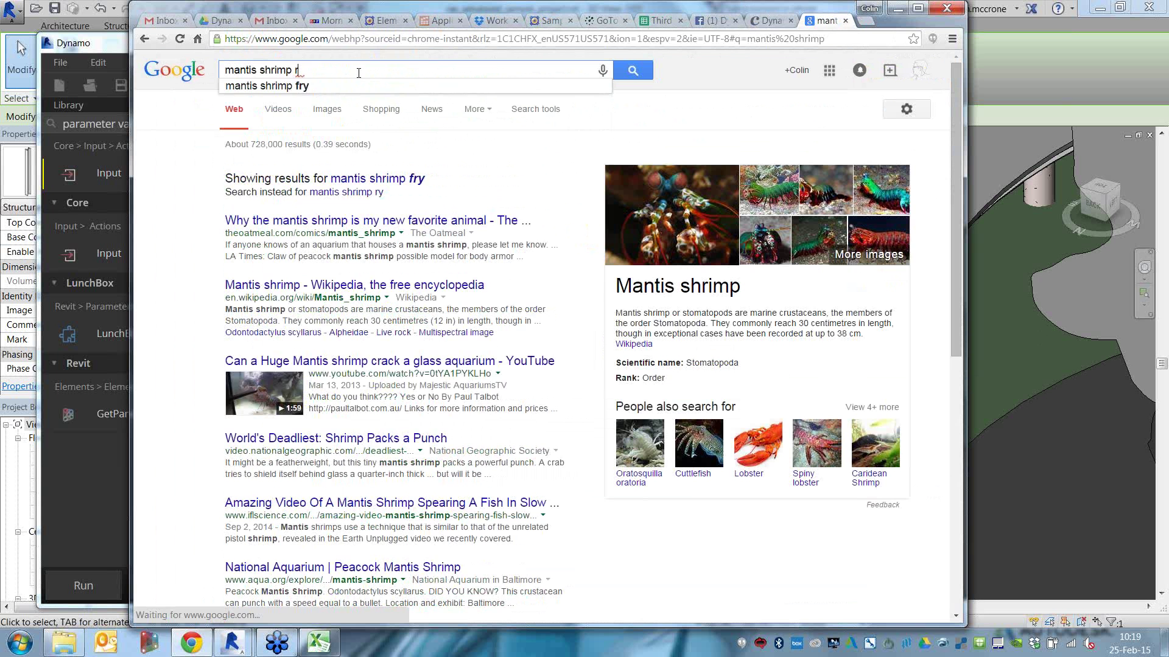
{"action": "type", "text": "dynamo"}
{"action": "key", "text": "Return"}
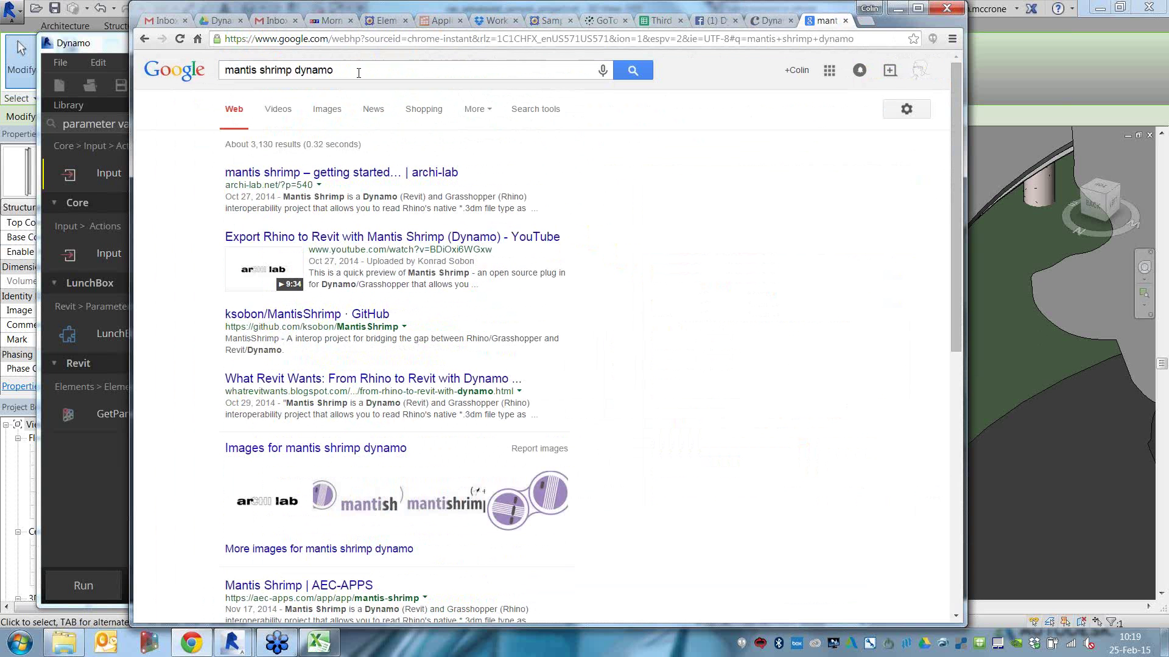
- Open the archi-lab post "mantis shrimp – getting started…" and view its introduction in a widened browser window
{"action": "left_click", "coordinate": [377, 175]}
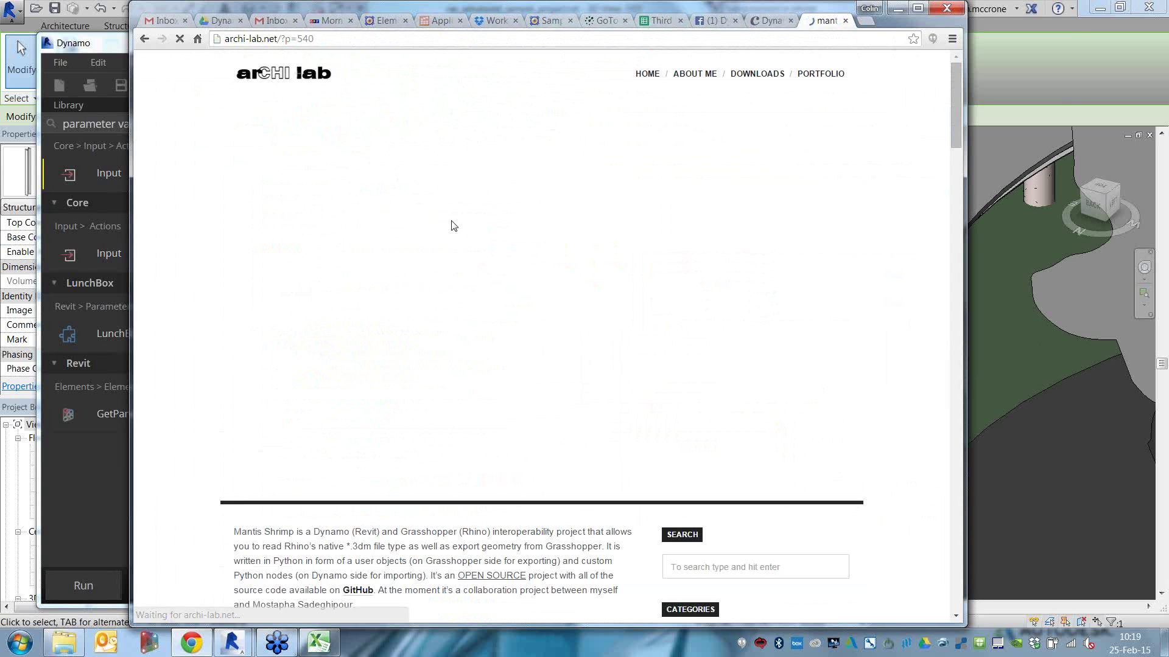
{"action": "scroll", "coordinate": [481, 237], "scroll_direction": "down", "scroll_amount": 3}
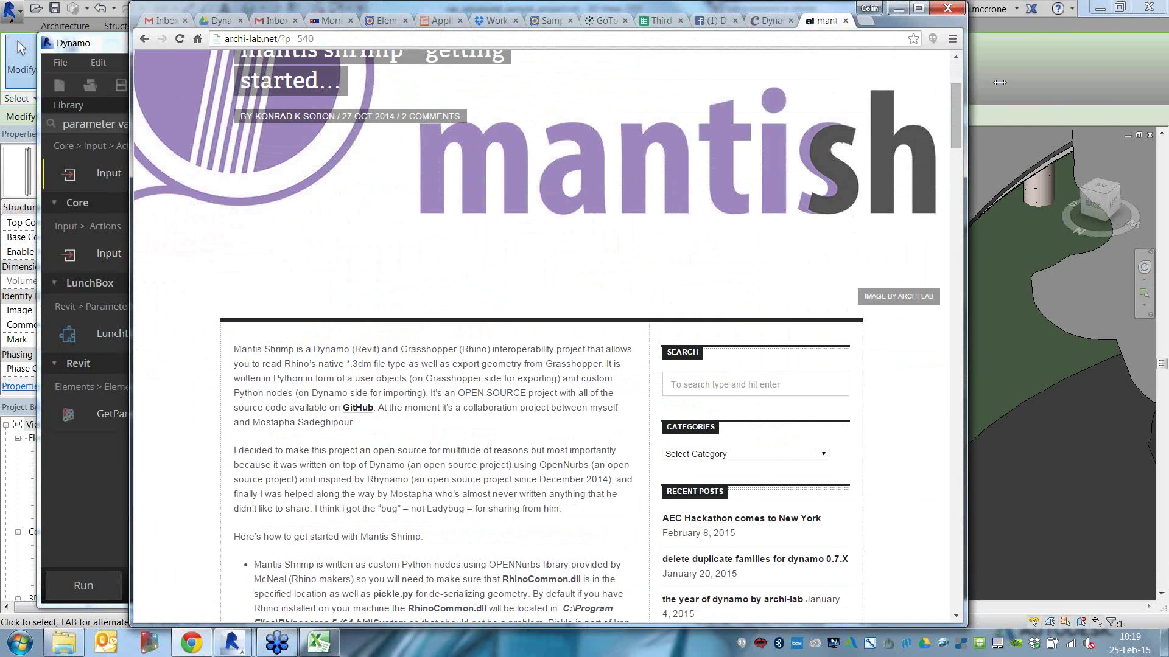
{"action": "left_click_drag", "start_coordinate": [1000, 82], "coordinate": [1099, 82]}
{"action": "scroll", "coordinate": [609, 304], "scroll_direction": "down", "scroll_amount": 4}
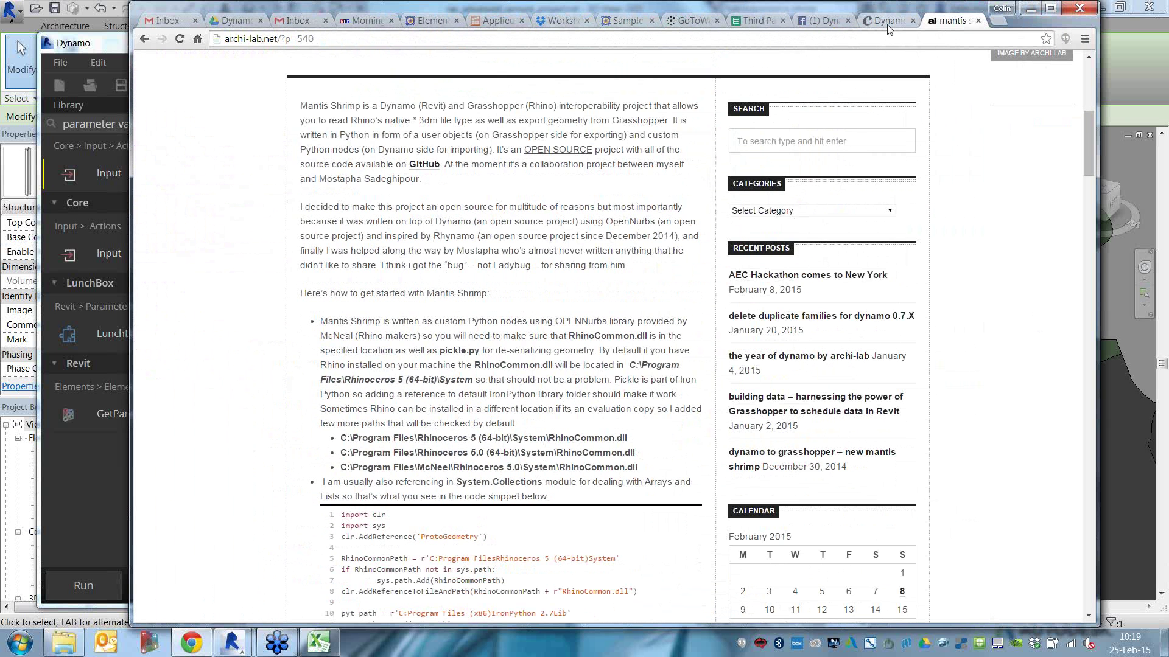
- Revisit the CASE article, search for "rhynamo case" in a new tab and open the "Get the Rhynamo Package!" post
{"action": "left_click", "coordinate": [889, 23]}
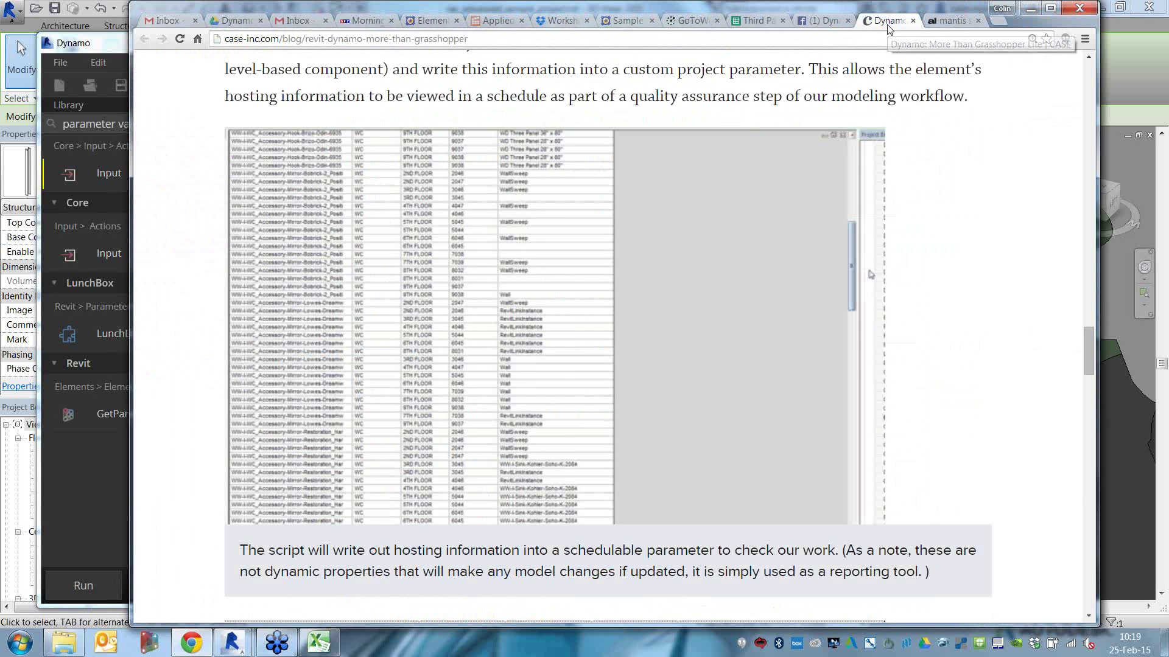
{"action": "scroll", "coordinate": [956, 124], "scroll_direction": "up", "scroll_amount": 4}
{"action": "left_click", "coordinate": [998, 20]}
{"action": "type", "text": "rhynamo case"}
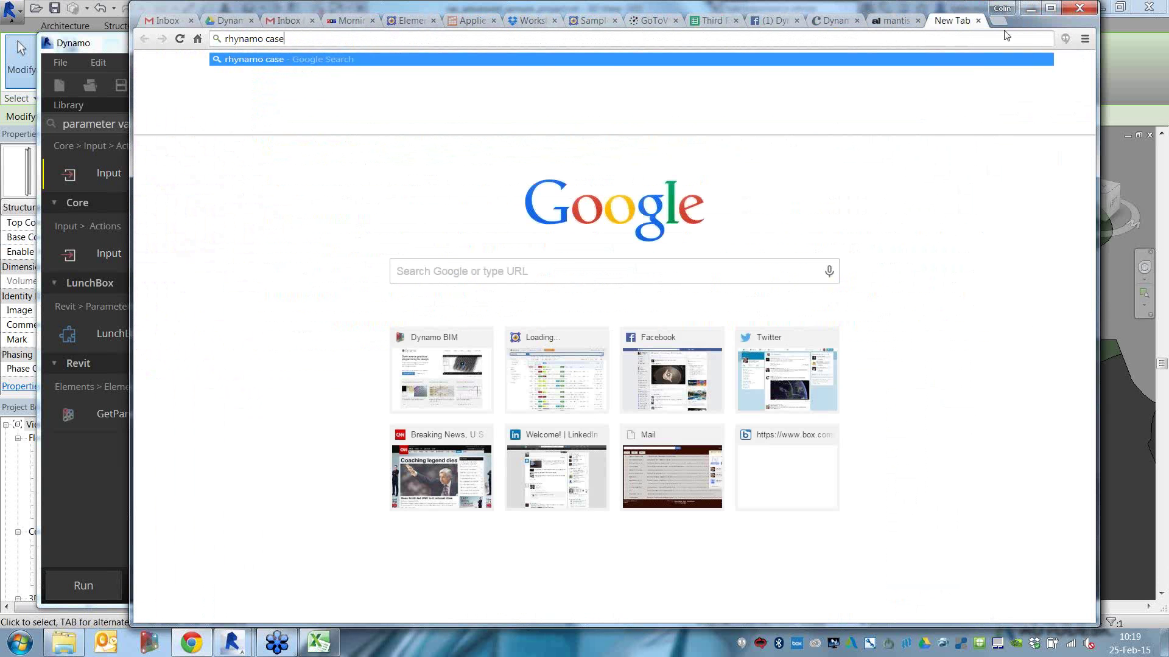
{"action": "key", "text": "Return"}
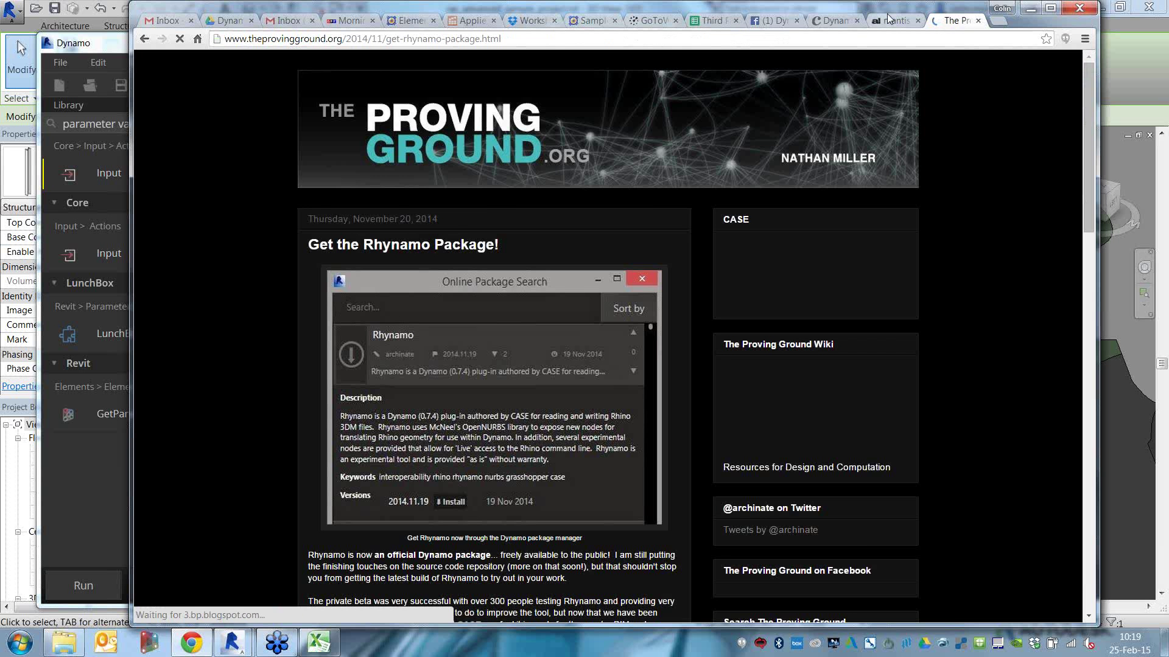
- Read the introduction of the "Get the Rhynamo Package!" post and revisit the mantis shrimp post
{"action": "scroll", "coordinate": [918, 164], "scroll_direction": "down", "scroll_amount": 1}
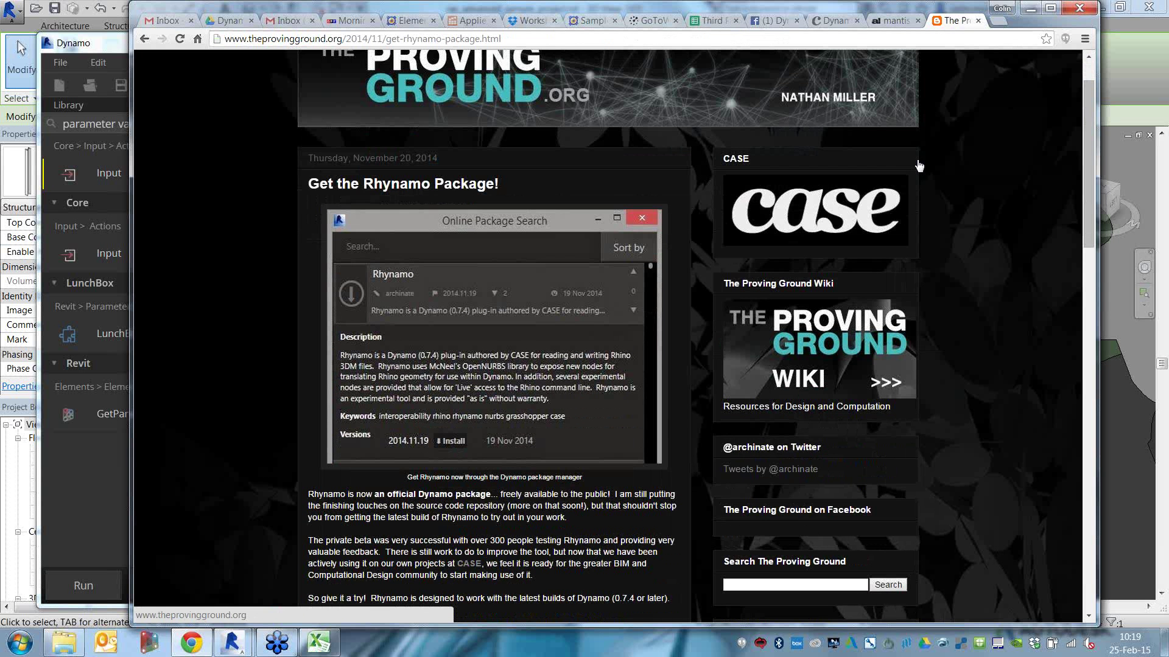
{"action": "scroll", "coordinate": [919, 166], "scroll_direction": "down", "scroll_amount": 1}
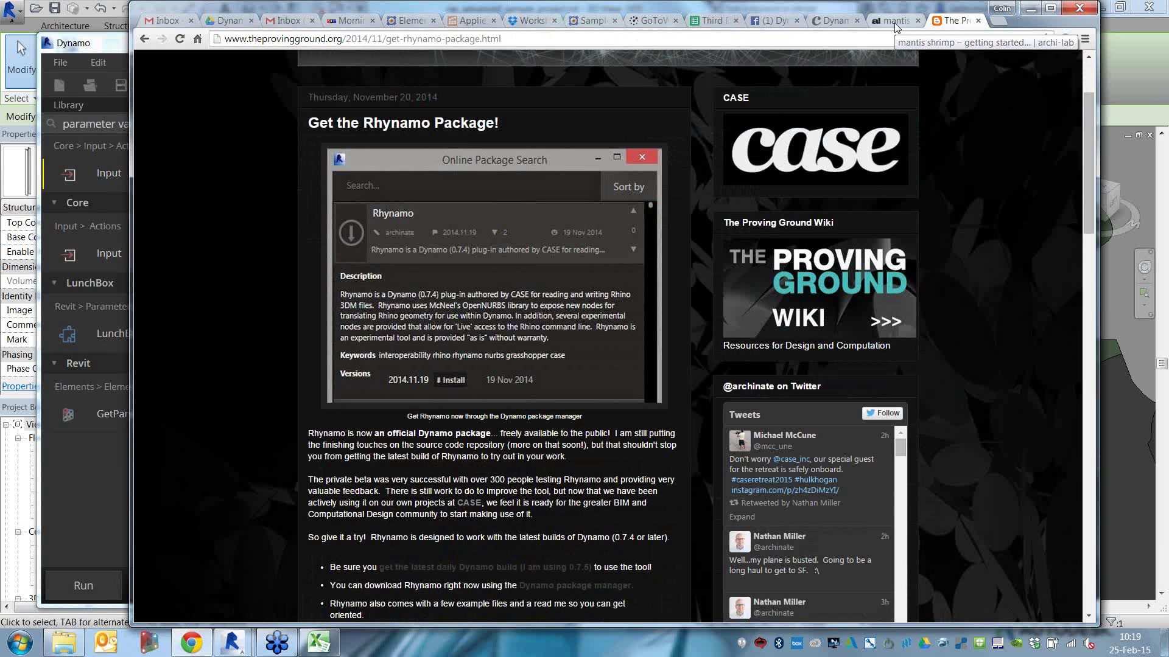
{"action": "left_click", "coordinate": [893, 21]}
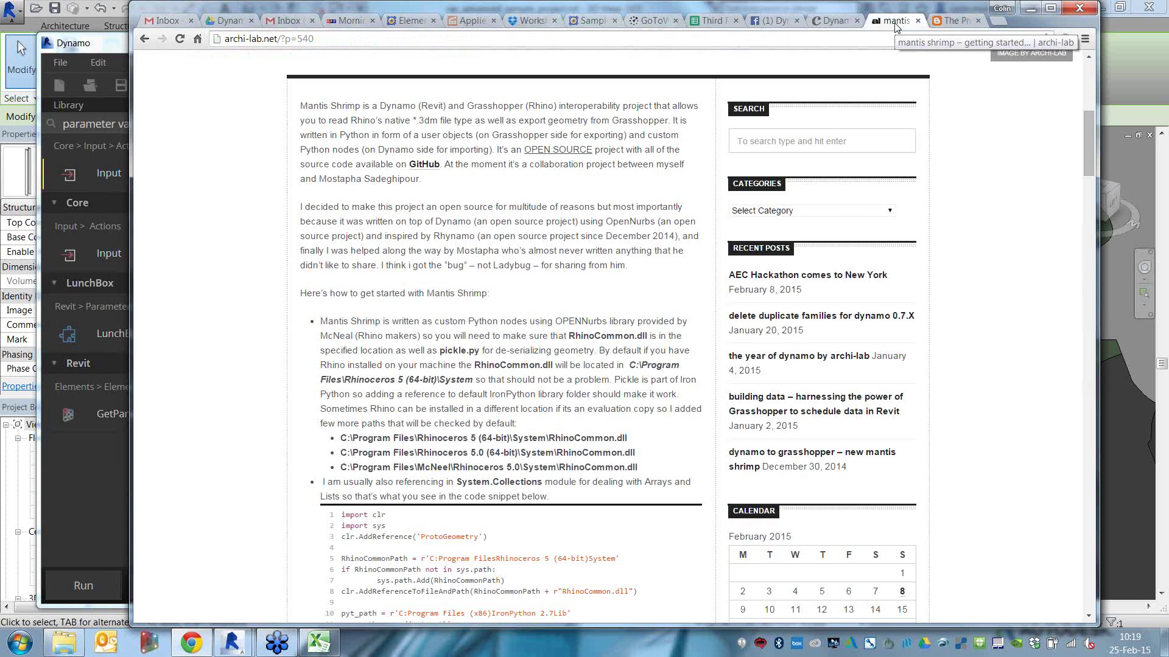
{"action": "left_click_drag", "start_coordinate": [1091, 133], "coordinate": [1092, 99]}
- Look through the DynamoBIM Facebook page's posts for examples of Dynamo projects and packages
{"action": "left_click", "coordinate": [777, 26]}
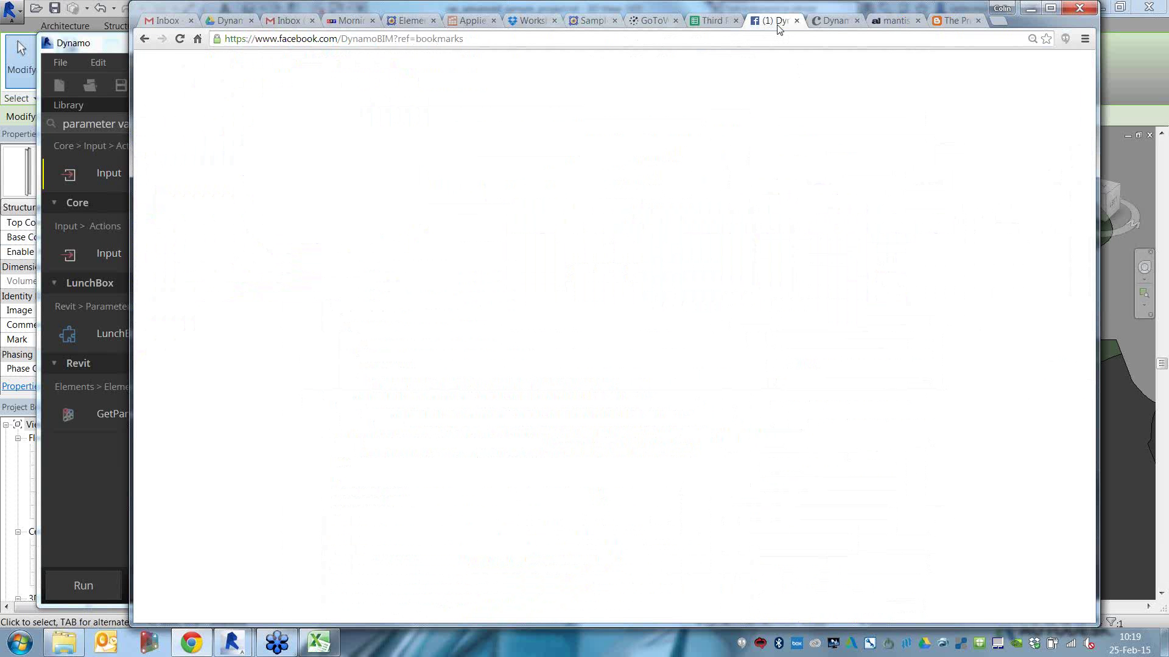
{"action": "scroll", "coordinate": [809, 414], "scroll_direction": "up", "scroll_amount": 5}
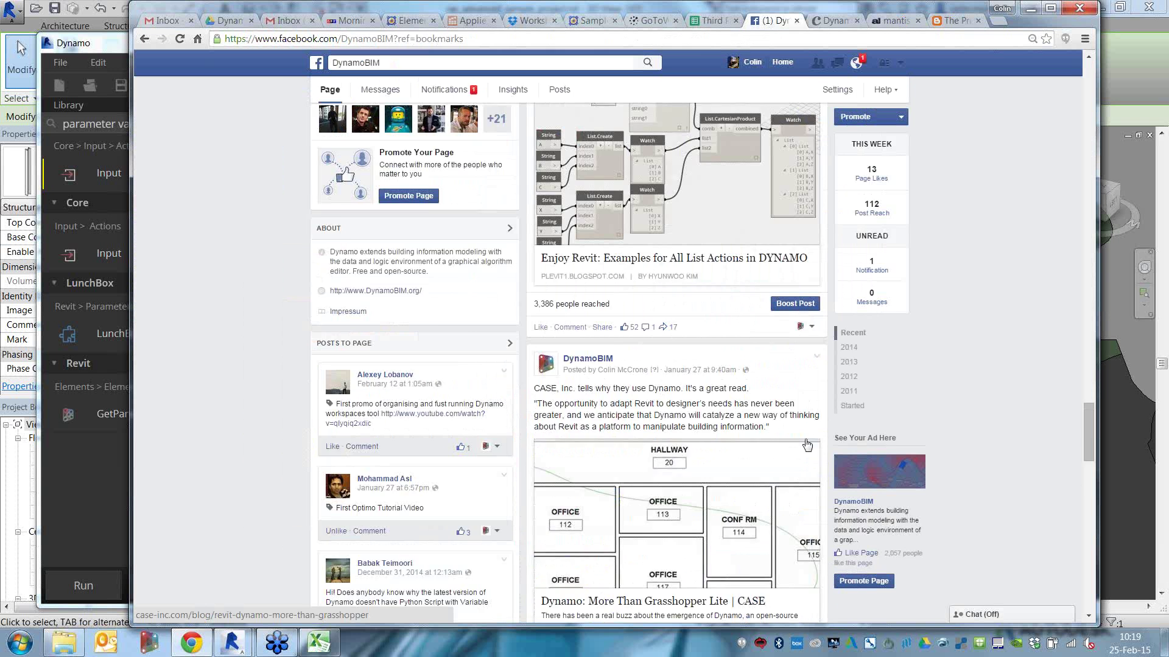
{"action": "scroll", "coordinate": [761, 341], "scroll_direction": "down", "scroll_amount": 10}
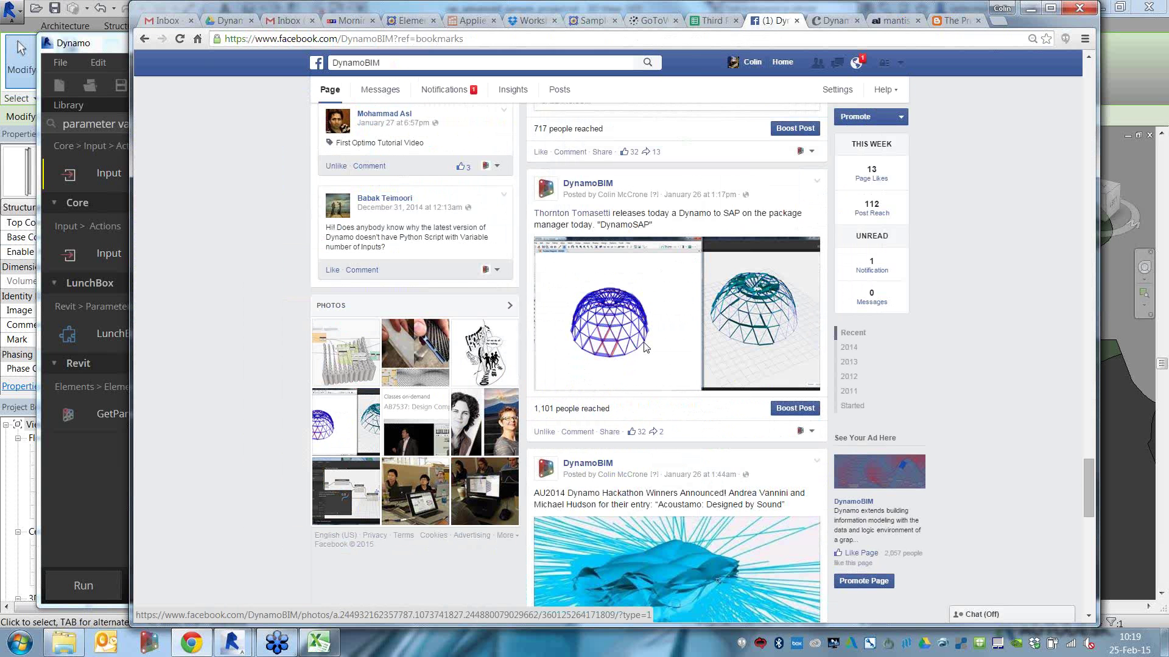
{"action": "scroll", "coordinate": [634, 493], "scroll_direction": "up", "scroll_amount": 5}
{"action": "scroll", "coordinate": [633, 493], "scroll_direction": "up", "scroll_amount": 15}
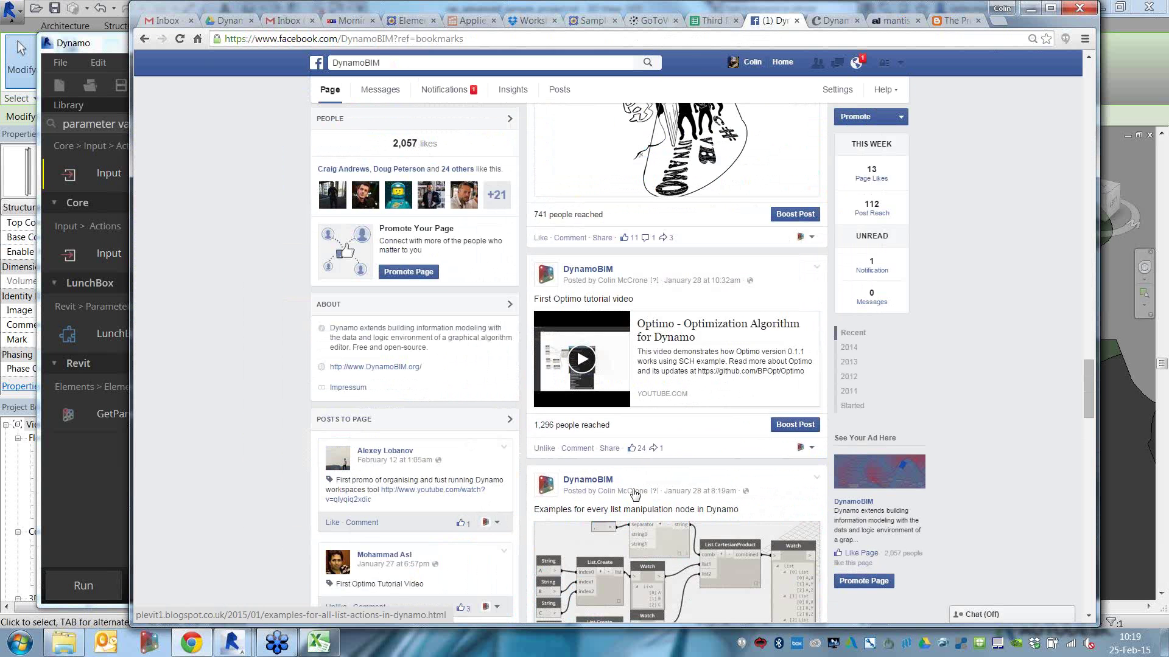
{"action": "scroll", "coordinate": [634, 493], "scroll_direction": "up", "scroll_amount": 6}
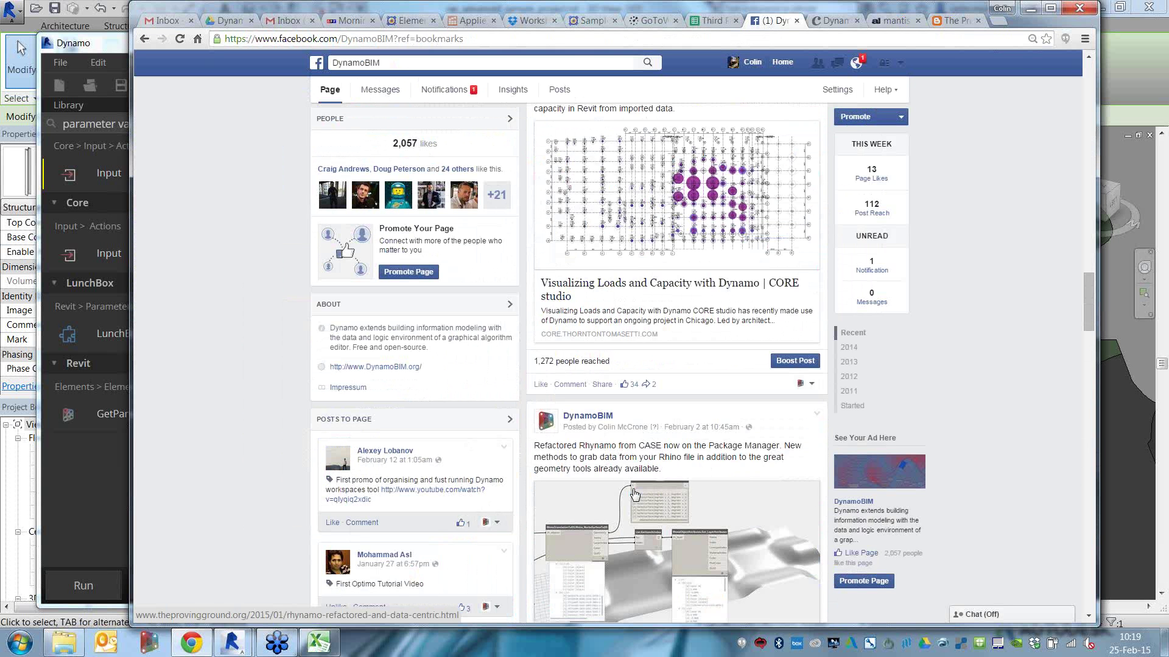
- Open CORE studio's "Visualizing Loads and Capacity with Dynamo" article in a new tab and examine its caisson diagrams and 3-D building view
{"action": "right_click", "coordinate": [667, 249]}
{"action": "left_click", "coordinate": [668, 250]}
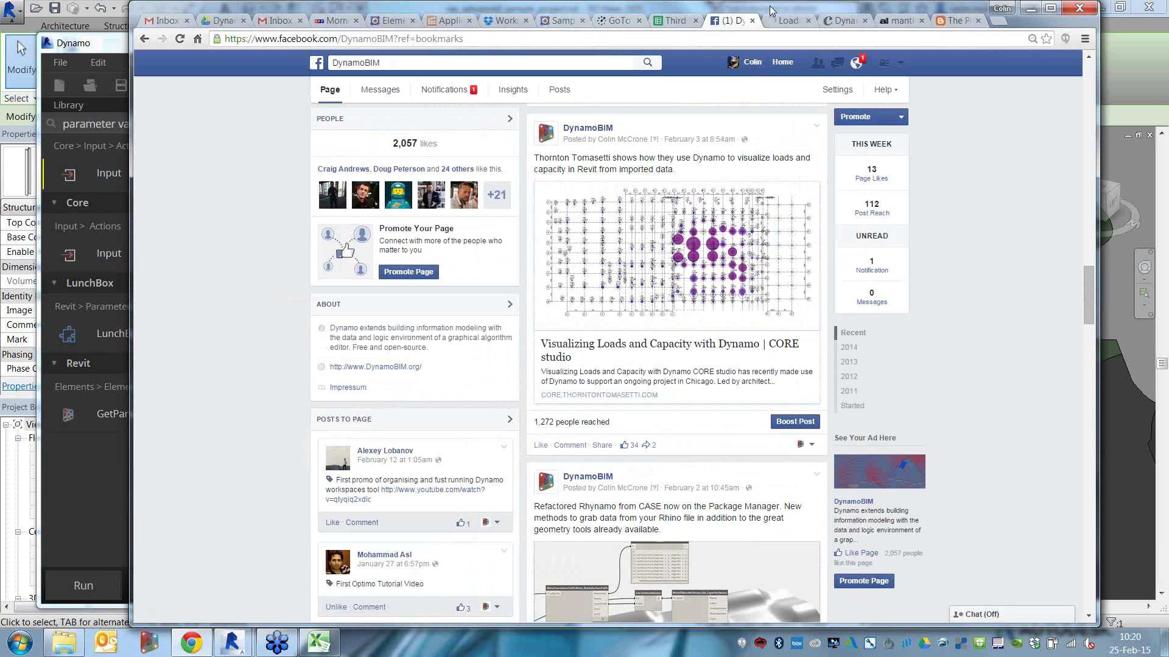
{"action": "left_click", "coordinate": [784, 20]}
{"action": "scroll", "coordinate": [938, 330], "scroll_direction": "down", "scroll_amount": 5}
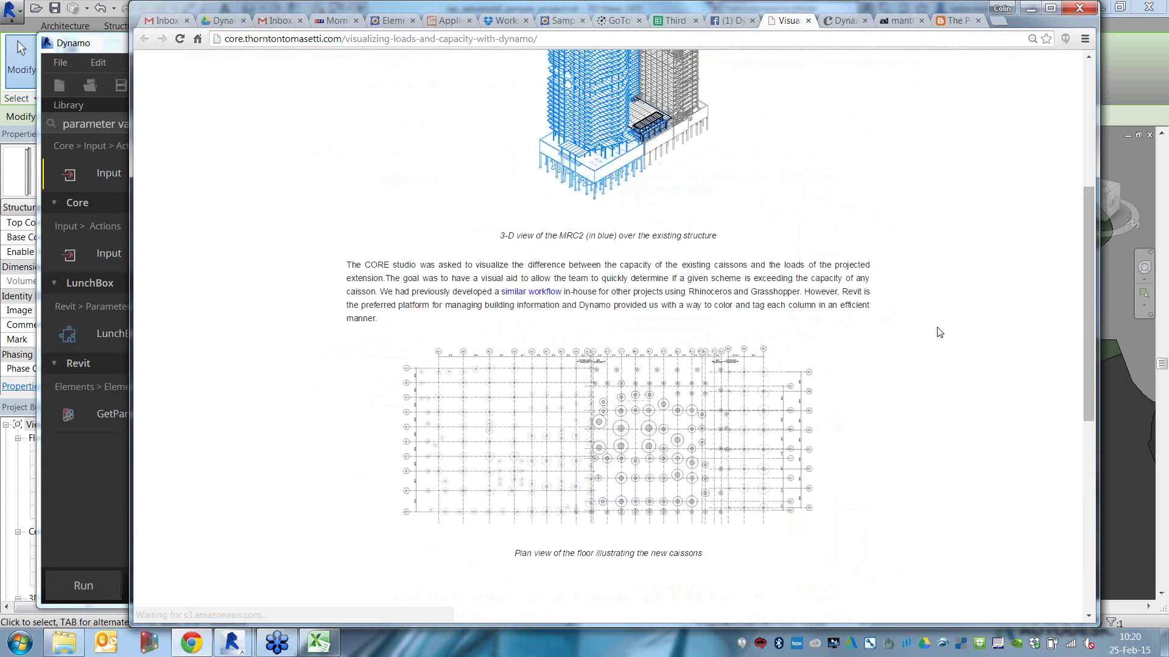
{"action": "scroll", "coordinate": [940, 331], "scroll_direction": "down", "scroll_amount": 4}
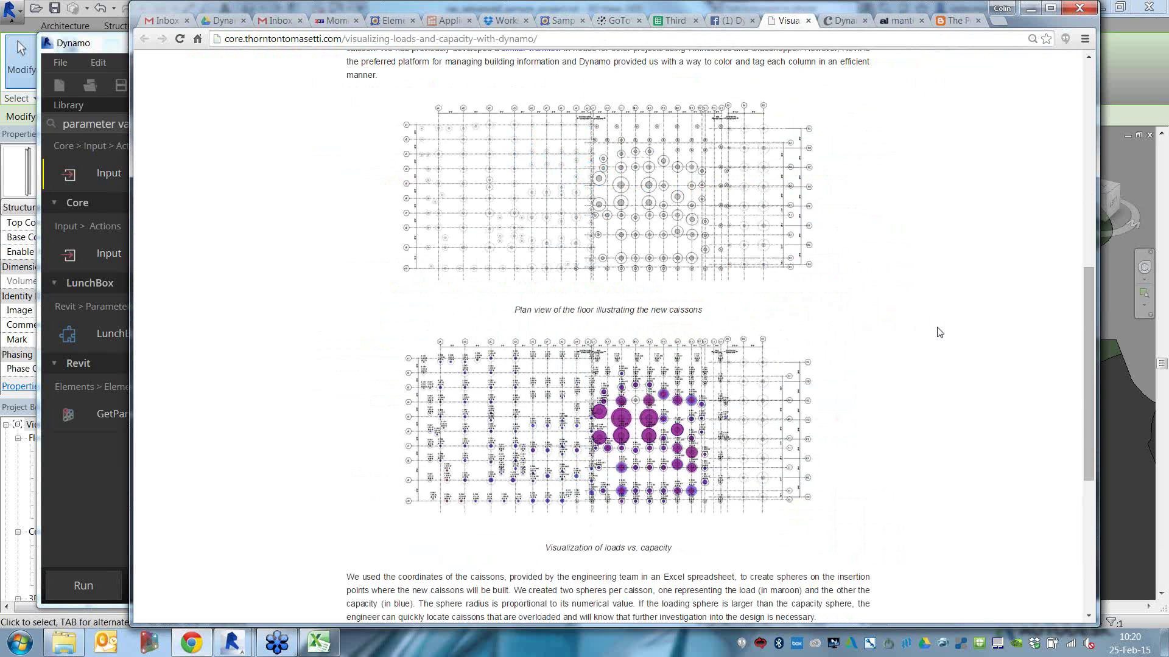
{"action": "scroll", "coordinate": [939, 332], "scroll_direction": "up", "scroll_amount": 9}
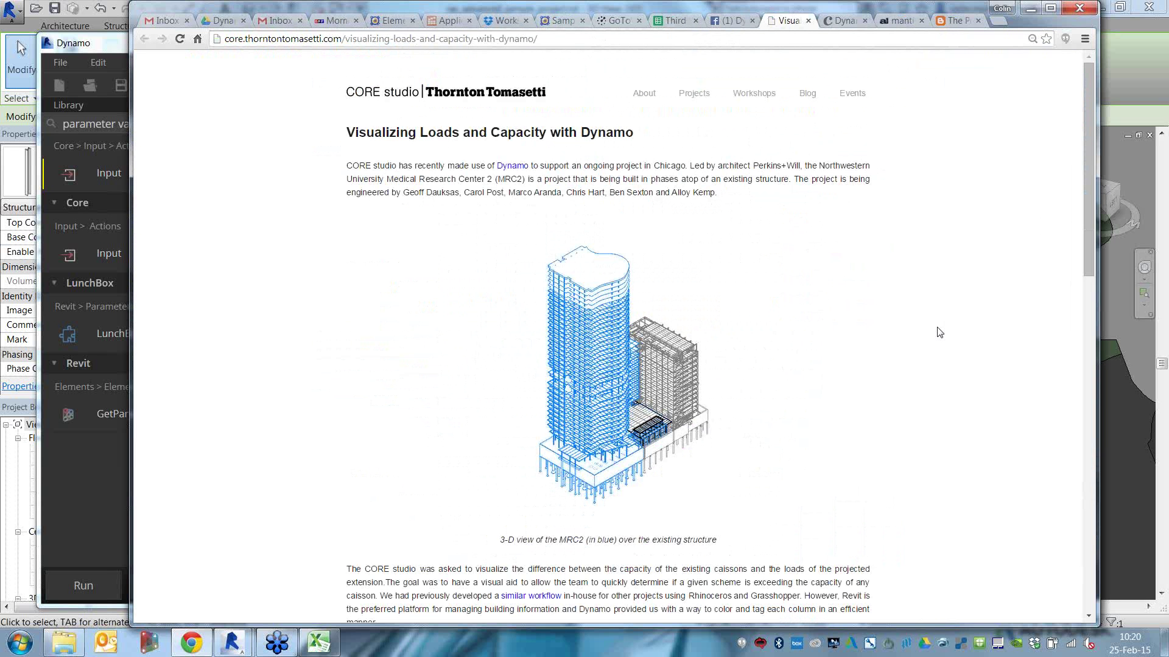
- Launch the standalone Dynamo application, reposition its window over the browser and create a new graph
{"action": "left_click", "coordinate": [13, 648]}
{"action": "type", "text": "dyna"}
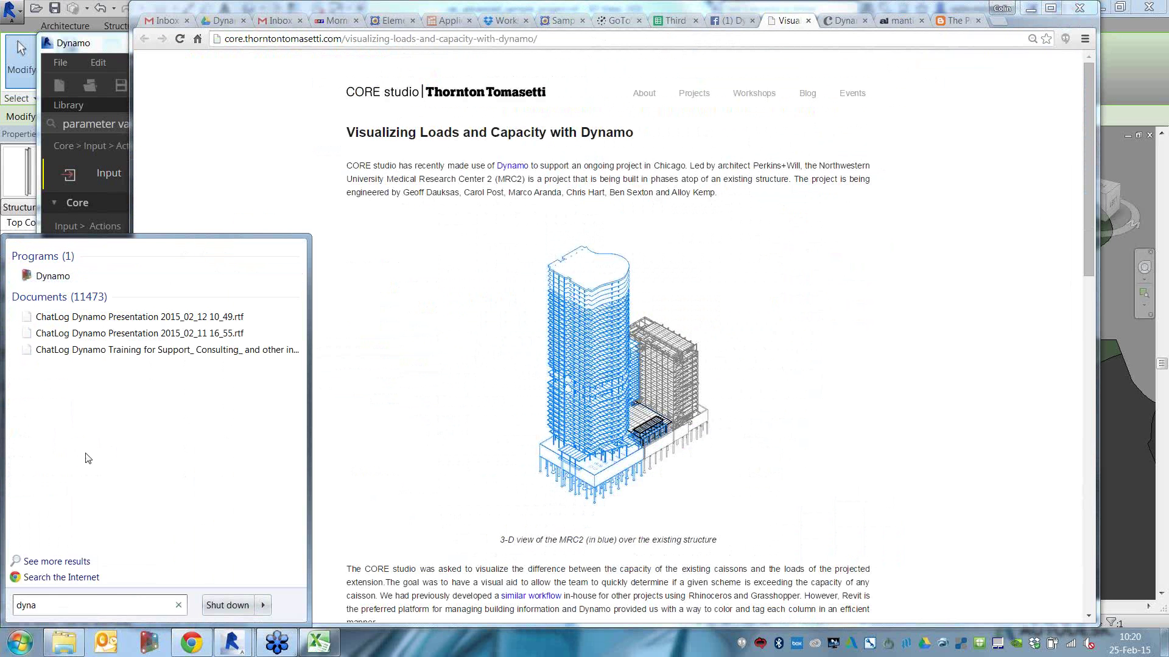
{"action": "left_click", "coordinate": [51, 277]}
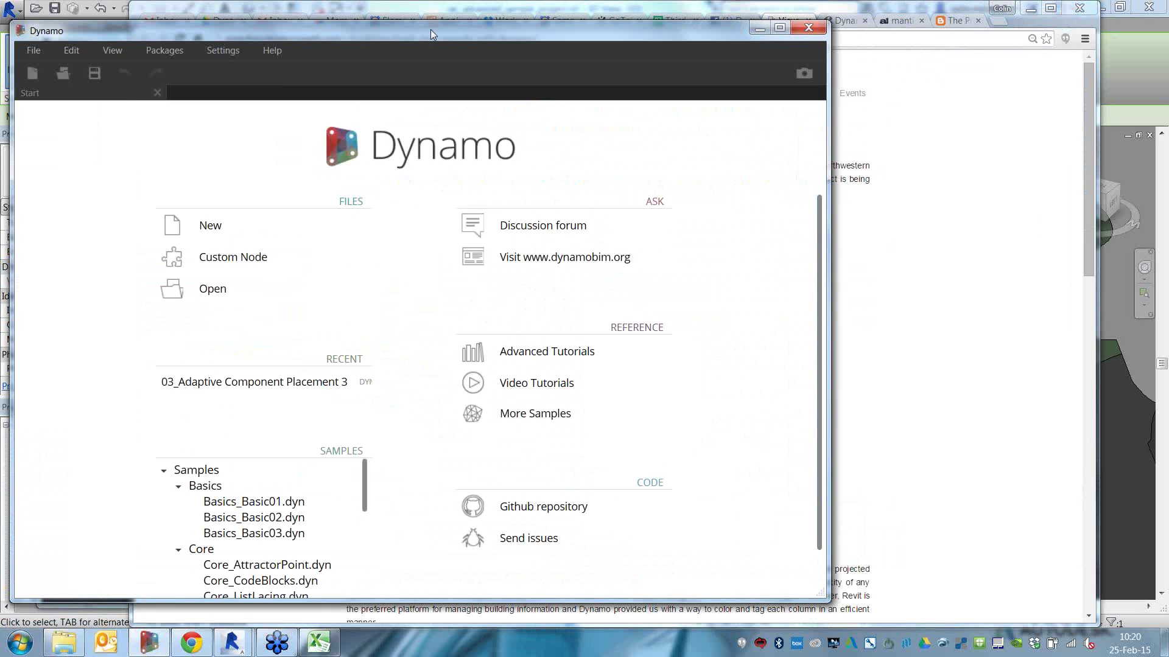
{"action": "left_click_drag", "start_coordinate": [430, 29], "coordinate": [605, 19]}
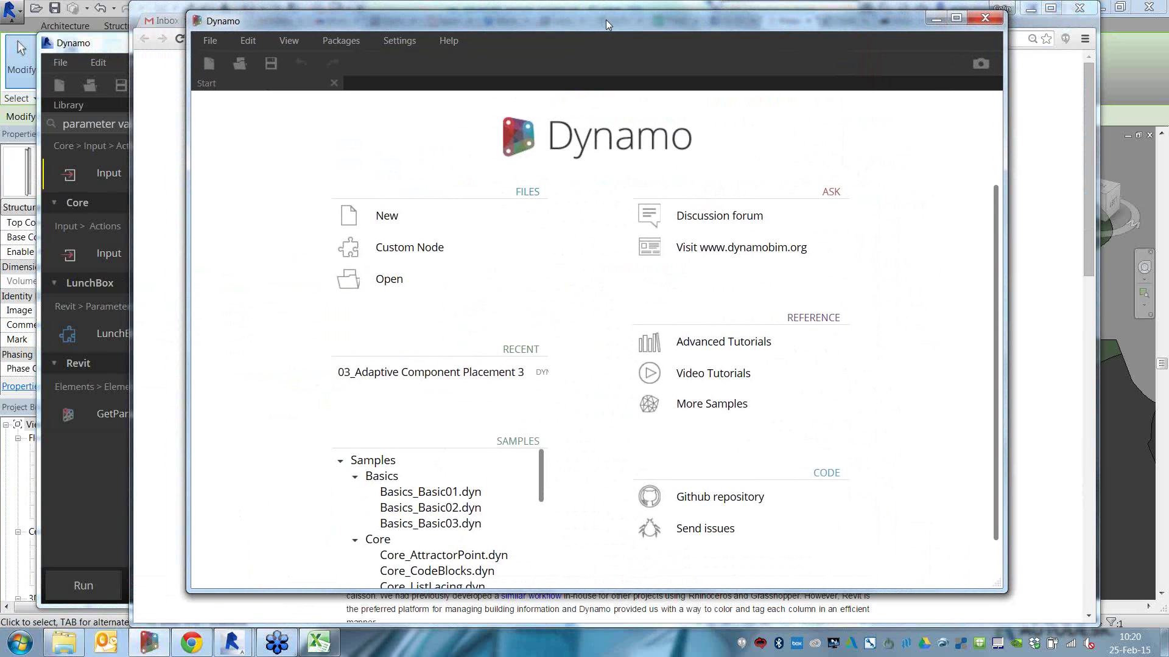
{"action": "left_click", "coordinate": [431, 228]}
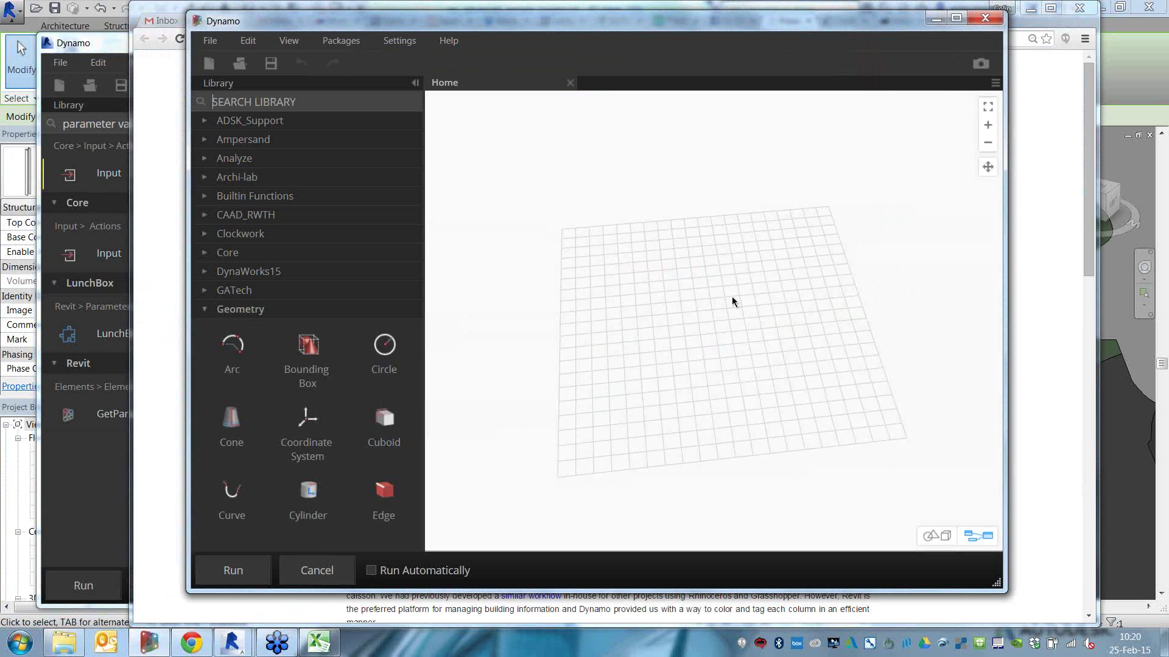
{"action": "scroll", "coordinate": [732, 297], "scroll_direction": "down", "scroll_amount": 5}
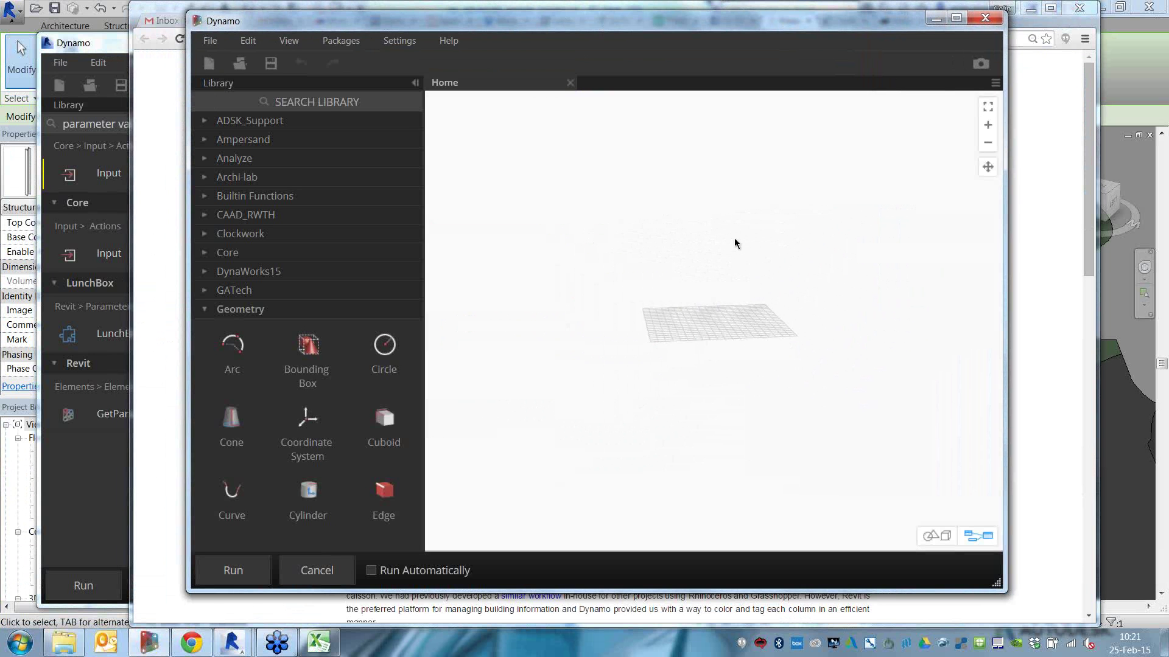
{"action": "middle_click_drag", "start_coordinate": [734, 244], "coordinate": [709, 338]}
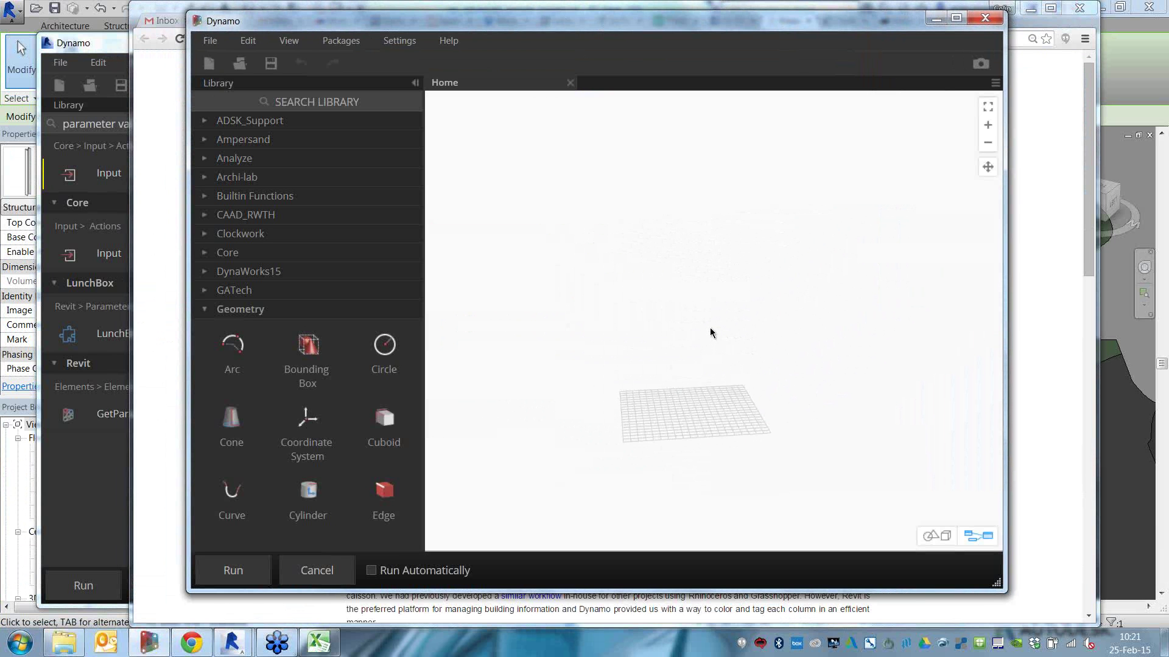
{"action": "left_click", "coordinate": [710, 328]}
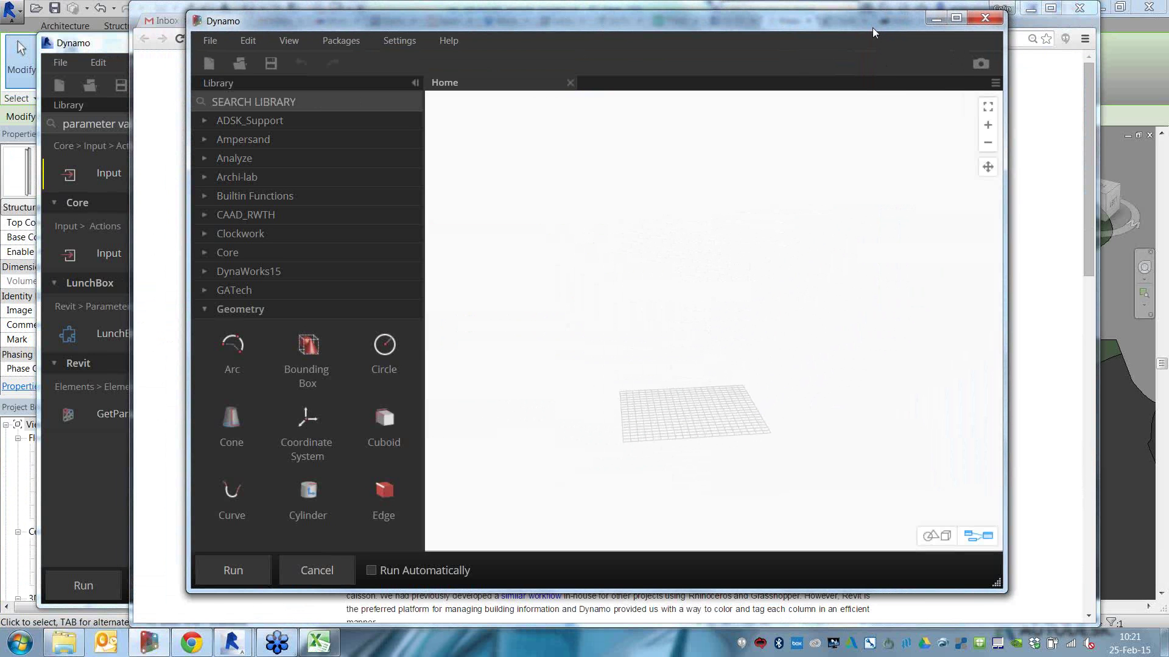
{"action": "left_click_drag", "start_coordinate": [873, 27], "coordinate": [877, 34]}
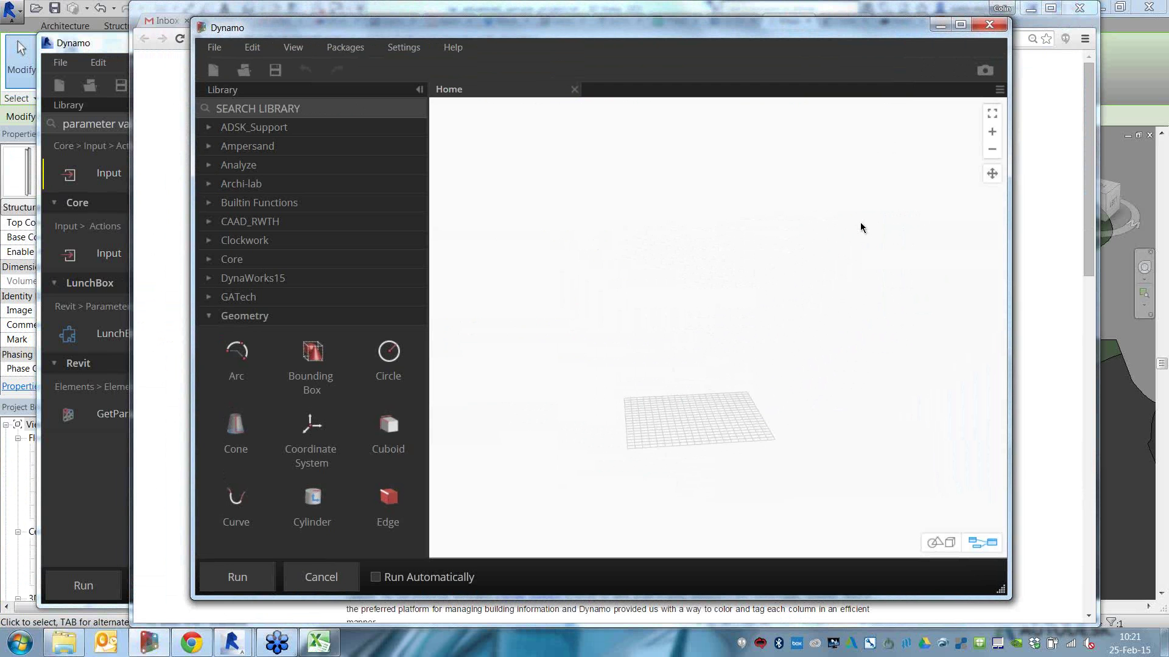
- Open the graph Surface_Structure.dyn from the Demo folder's 06 Geometry subfolder
{"action": "key", "text": "ctrl+o"}
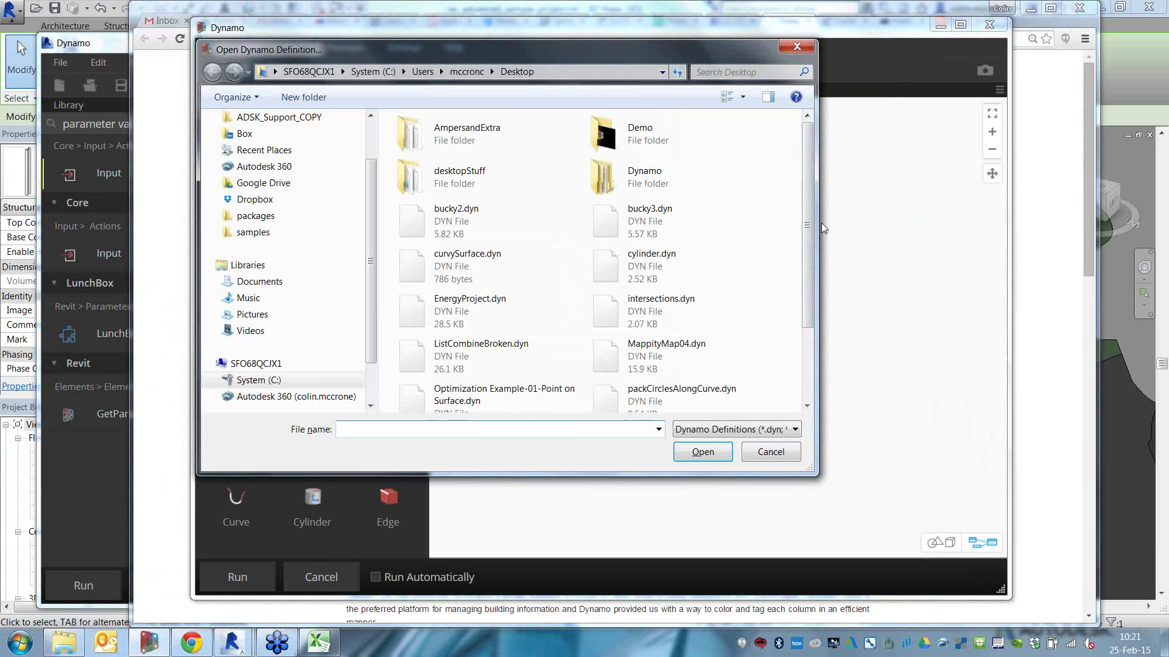
{"action": "scroll", "coordinate": [805, 187], "scroll_direction": "down", "scroll_amount": 1}
{"action": "scroll", "coordinate": [806, 183], "scroll_direction": "up", "scroll_amount": 1}
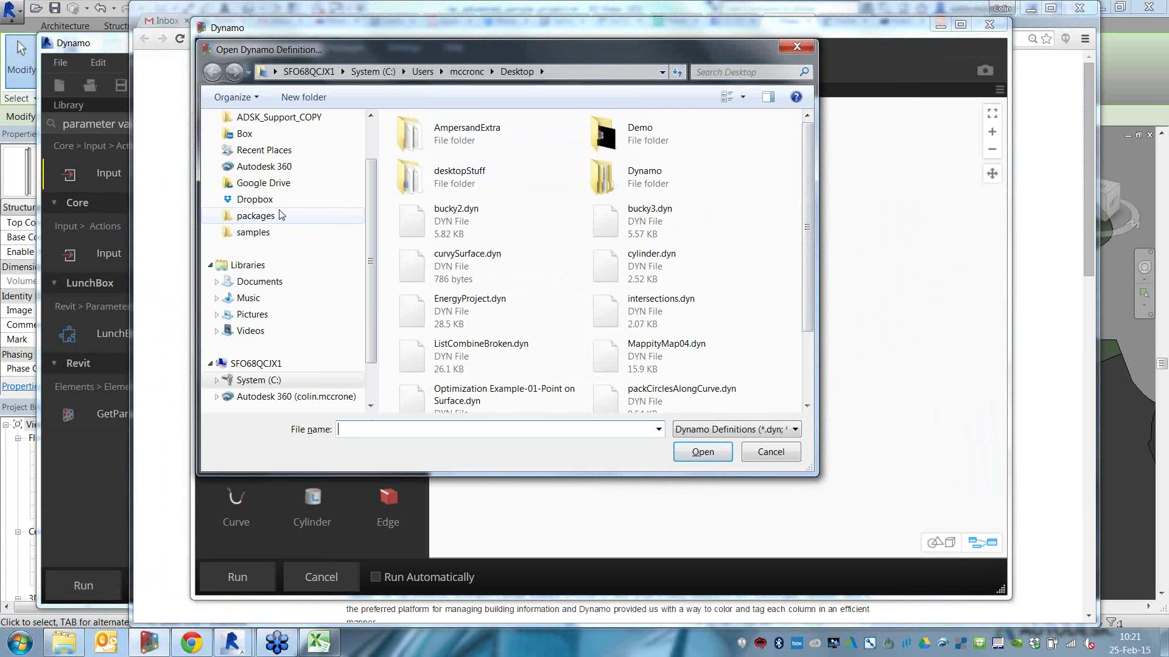
{"action": "scroll", "coordinate": [368, 138], "scroll_direction": "up", "scroll_amount": 2}
{"action": "left_click", "coordinate": [286, 156]}
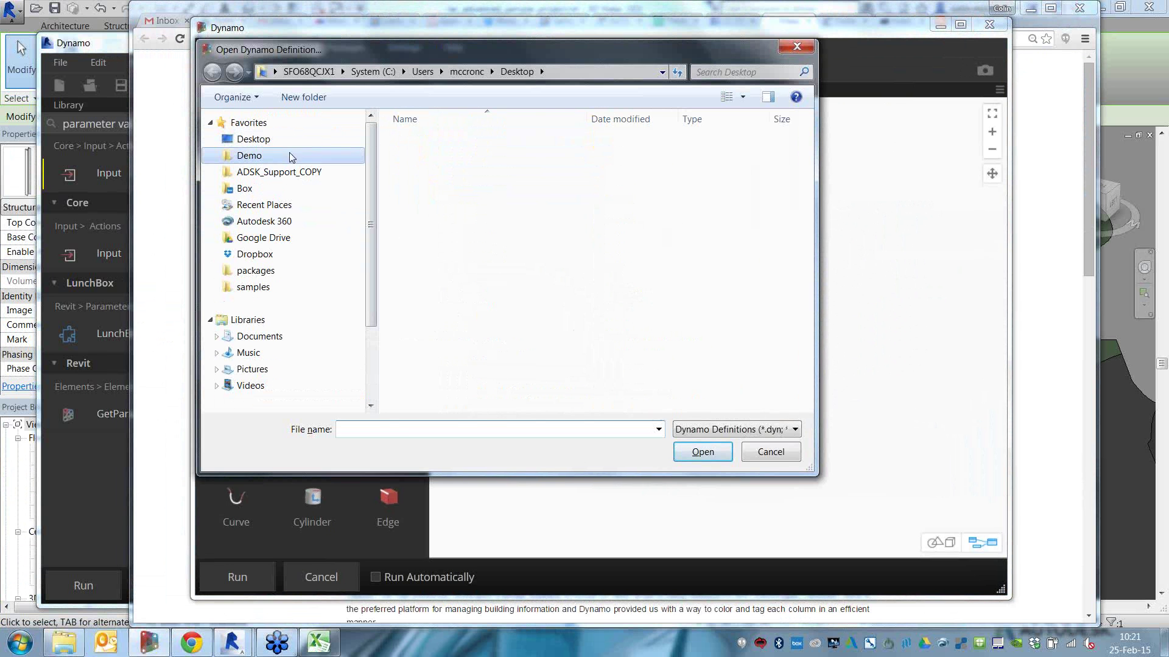
{"action": "double_click", "coordinate": [472, 226]}
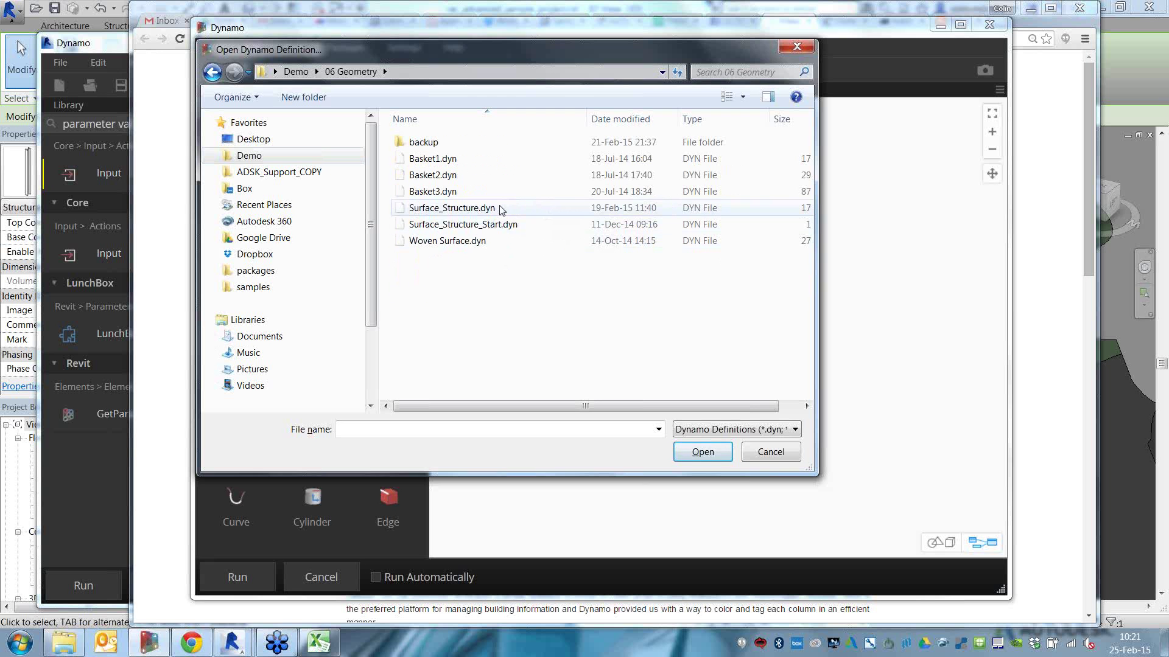
{"action": "left_click", "coordinate": [501, 209]}
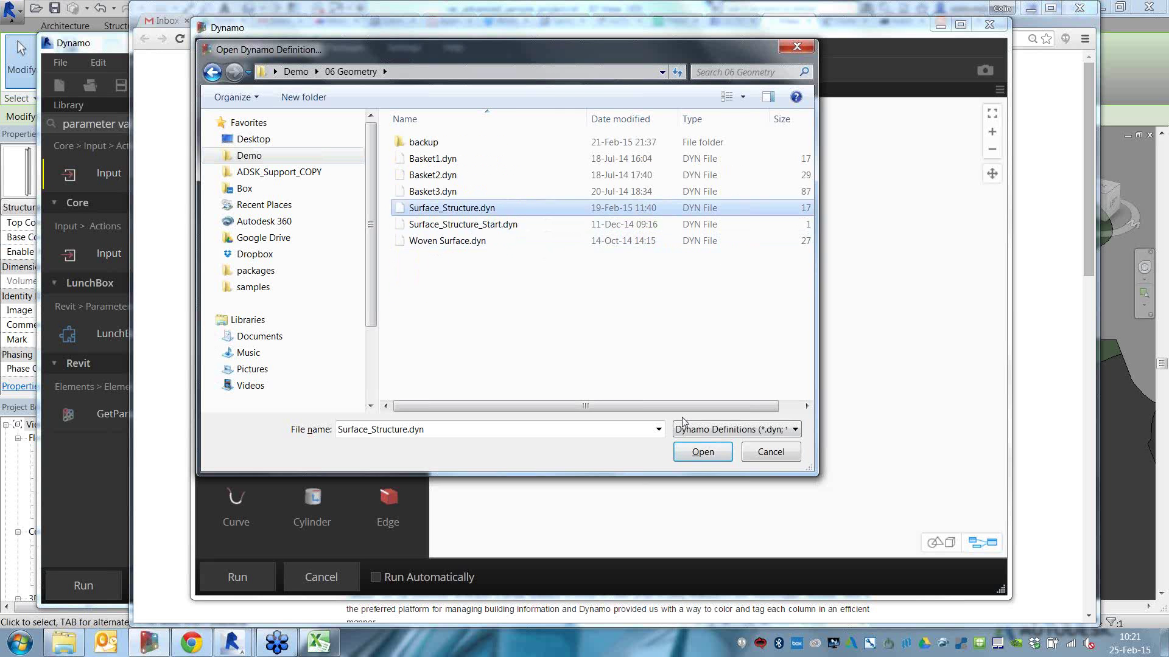
{"action": "left_click", "coordinate": [721, 456]}
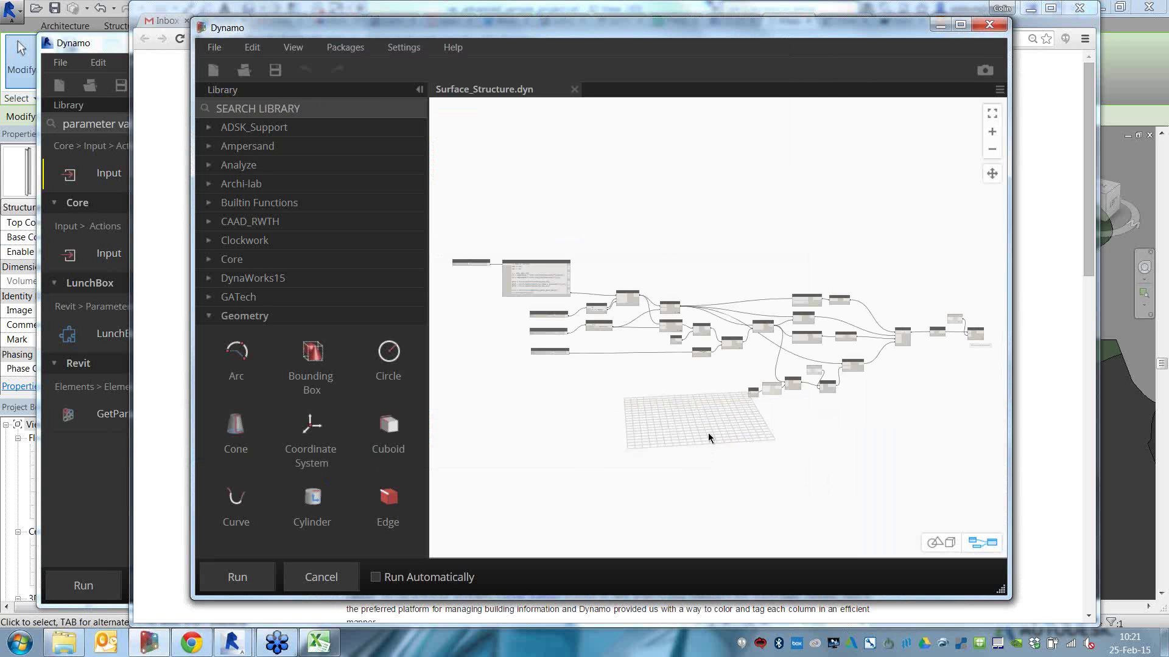
- Run the graph, set the Amplitude slider to 3.78, run it again and inspect the surface in the 3D preview
{"action": "left_click", "coordinate": [255, 582]}
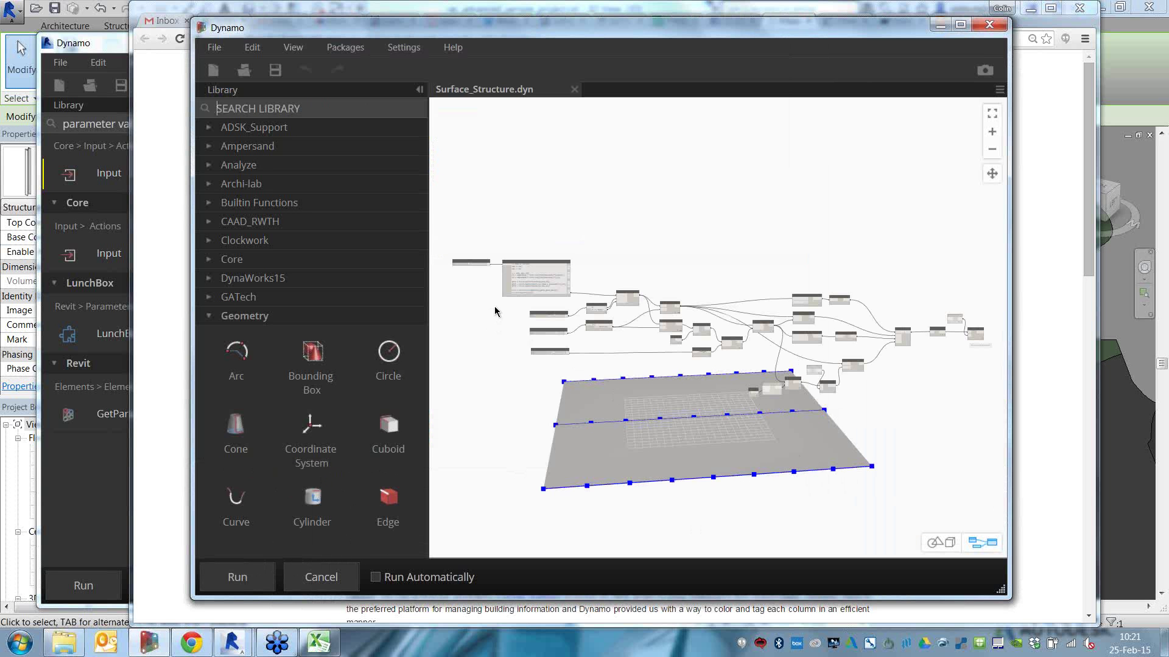
{"action": "scroll", "coordinate": [495, 310], "scroll_direction": "up", "scroll_amount": 6}
{"action": "middle_click_drag", "start_coordinate": [573, 266], "coordinate": [714, 327]}
{"action": "left_click_drag", "start_coordinate": [533, 177], "coordinate": [546, 179]}
{"action": "left_click", "coordinate": [252, 571]}
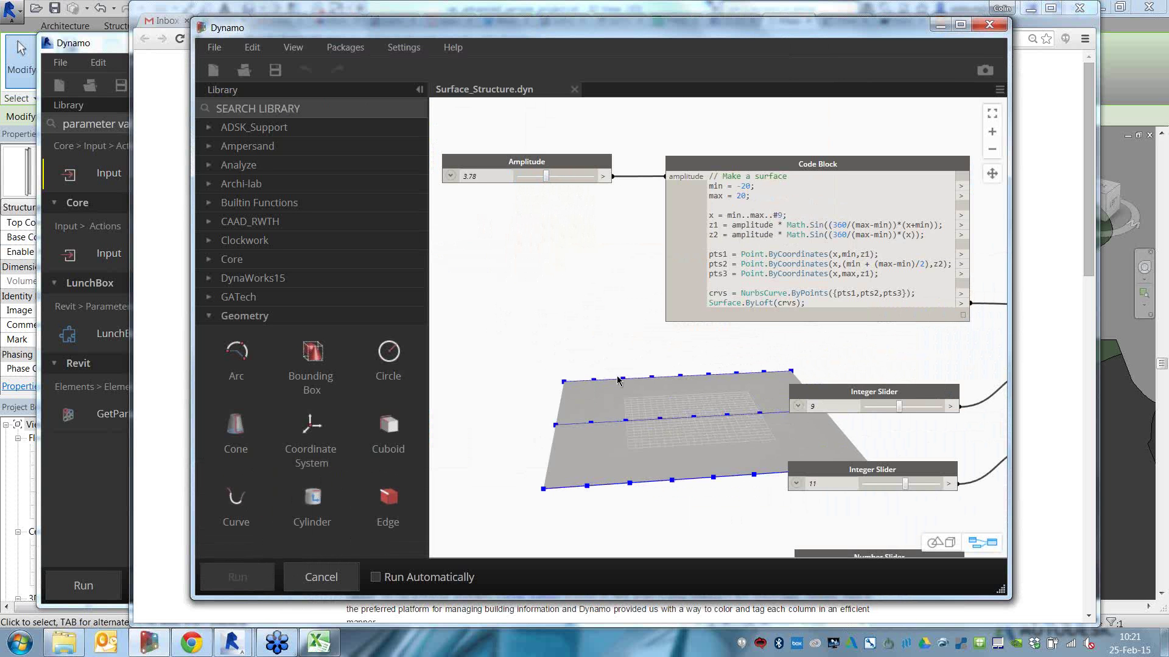
{"action": "scroll", "coordinate": [611, 311], "scroll_direction": "down", "scroll_amount": 5}
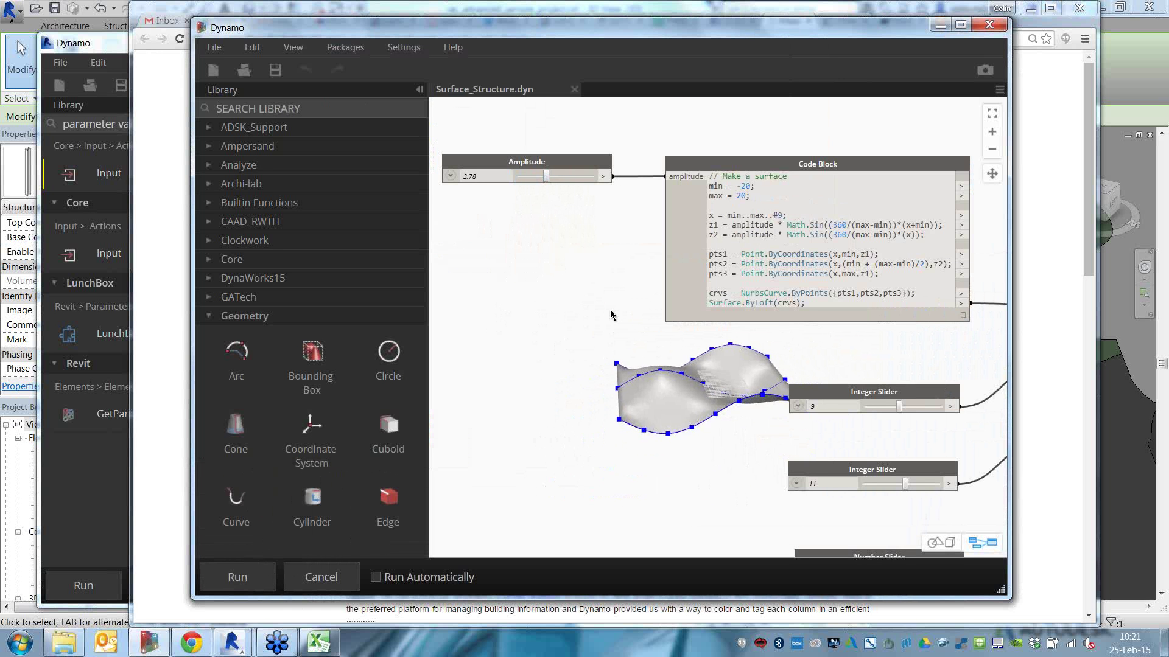
{"action": "scroll", "coordinate": [611, 311], "scroll_direction": "up", "scroll_amount": 3}
{"action": "middle_click_drag", "start_coordinate": [611, 314], "coordinate": [548, 312]}
{"action": "right_click_drag", "start_coordinate": [563, 347], "coordinate": [542, 347]}
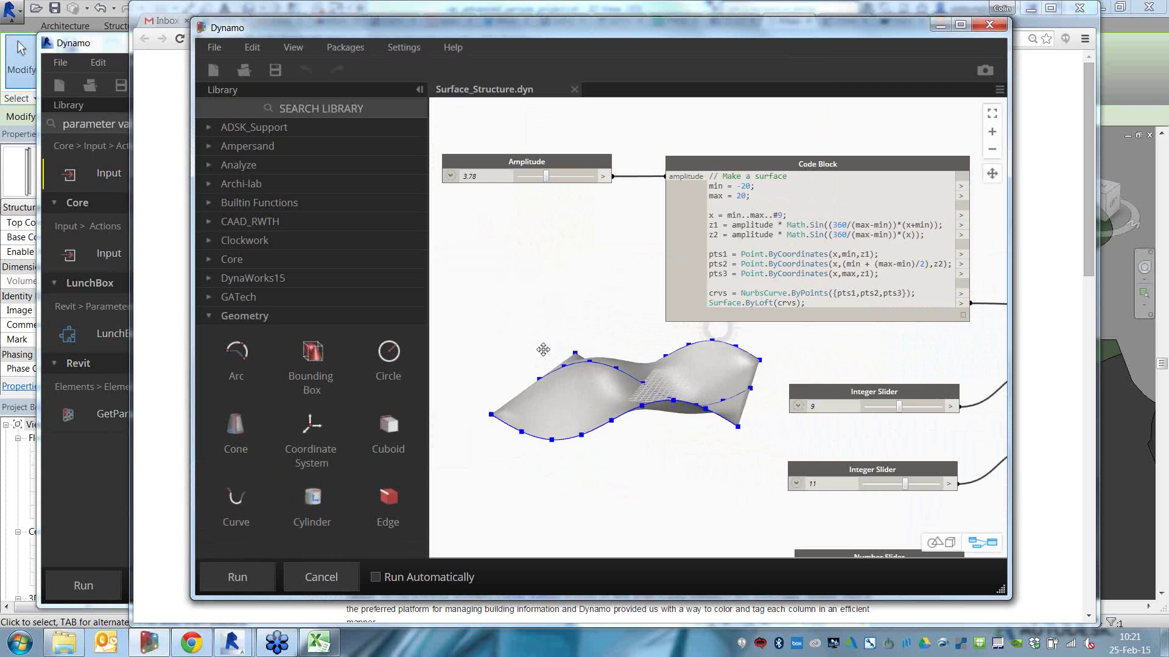
- Turn on the geometry preview of the final List.Map node and view the trusses beneath the surface
{"action": "scroll", "coordinate": [783, 350], "scroll_direction": "down", "scroll_amount": 5}
{"action": "scroll", "coordinate": [900, 339], "scroll_direction": "up", "scroll_amount": 6}
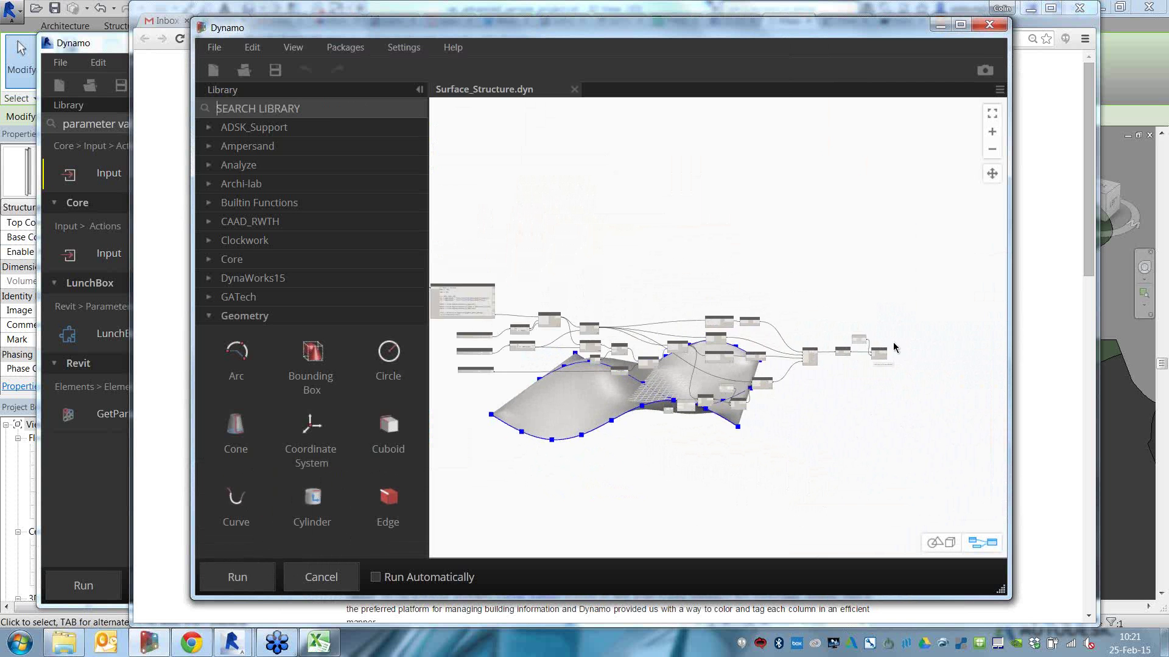
{"action": "right_click", "coordinate": [884, 329]}
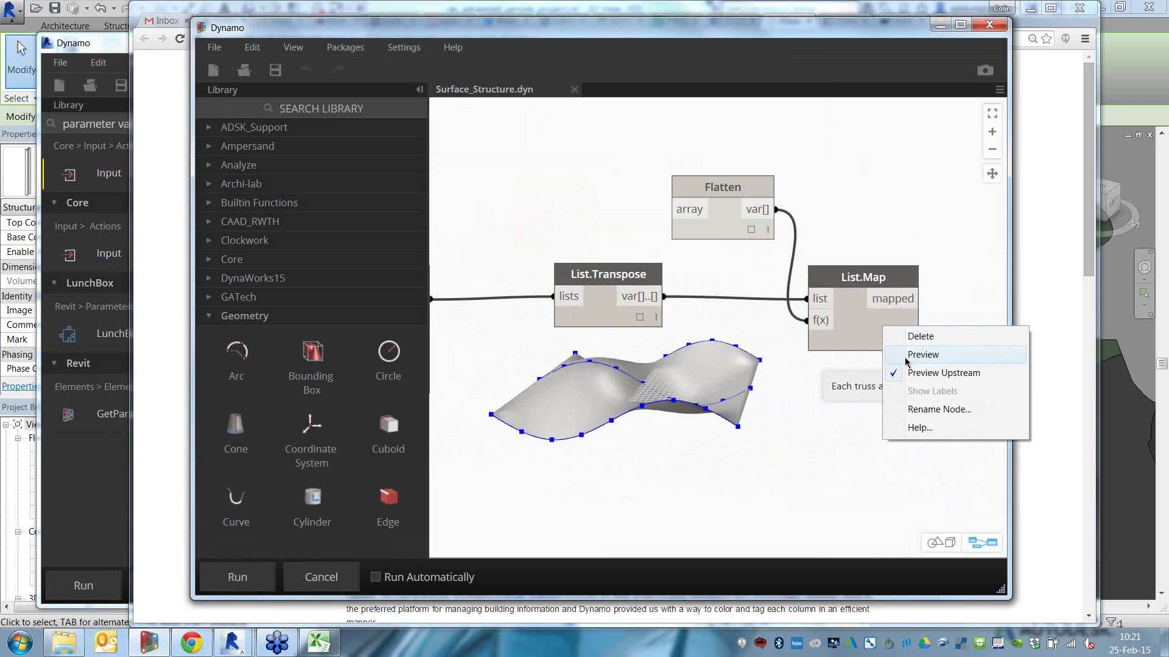
{"action": "left_click", "coordinate": [899, 356]}
{"action": "right_click_drag", "start_coordinate": [647, 463], "coordinate": [831, 420]}
{"action": "scroll", "coordinate": [518, 385], "scroll_direction": "down", "scroll_amount": 5}
{"action": "scroll", "coordinate": [518, 385], "scroll_direction": "up", "scroll_amount": 5}
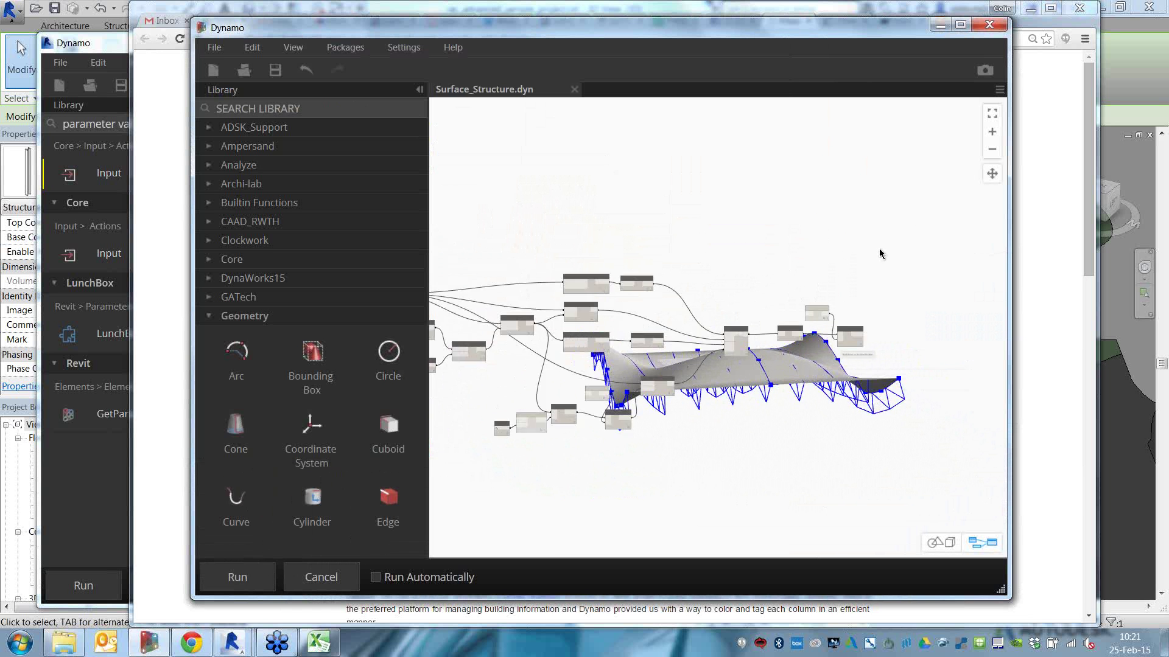
- Set the Amplitude slider to 5.98 and rerun the graph to update the surface and trusses
{"action": "scroll", "coordinate": [520, 315], "scroll_direction": "up", "scroll_amount": 2}
{"action": "scroll", "coordinate": [520, 314], "scroll_direction": "up", "scroll_amount": 4}
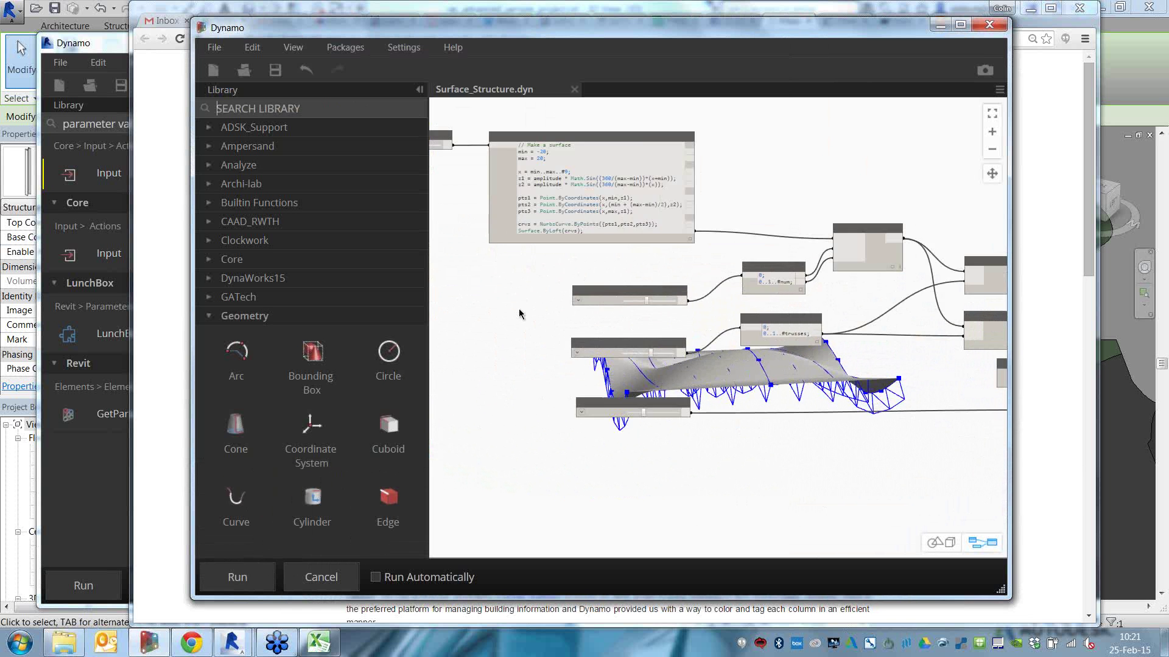
{"action": "middle_click_drag", "start_coordinate": [537, 240], "coordinate": [980, 447]}
{"action": "left_click_drag", "start_coordinate": [717, 218], "coordinate": [721, 218]}
{"action": "key", "text": "F5"}
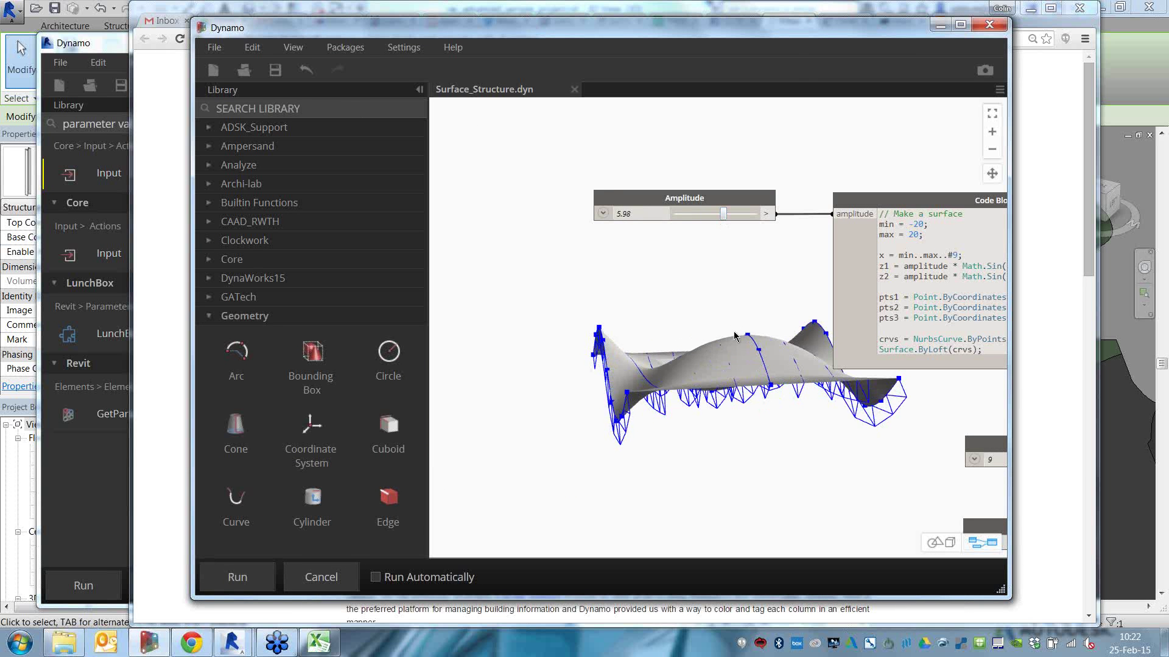
- Set the Amplitude slider to 2.86 and update the surface and trusses in the side view
{"action": "right_click_drag", "start_coordinate": [704, 333], "coordinate": [645, 308]}
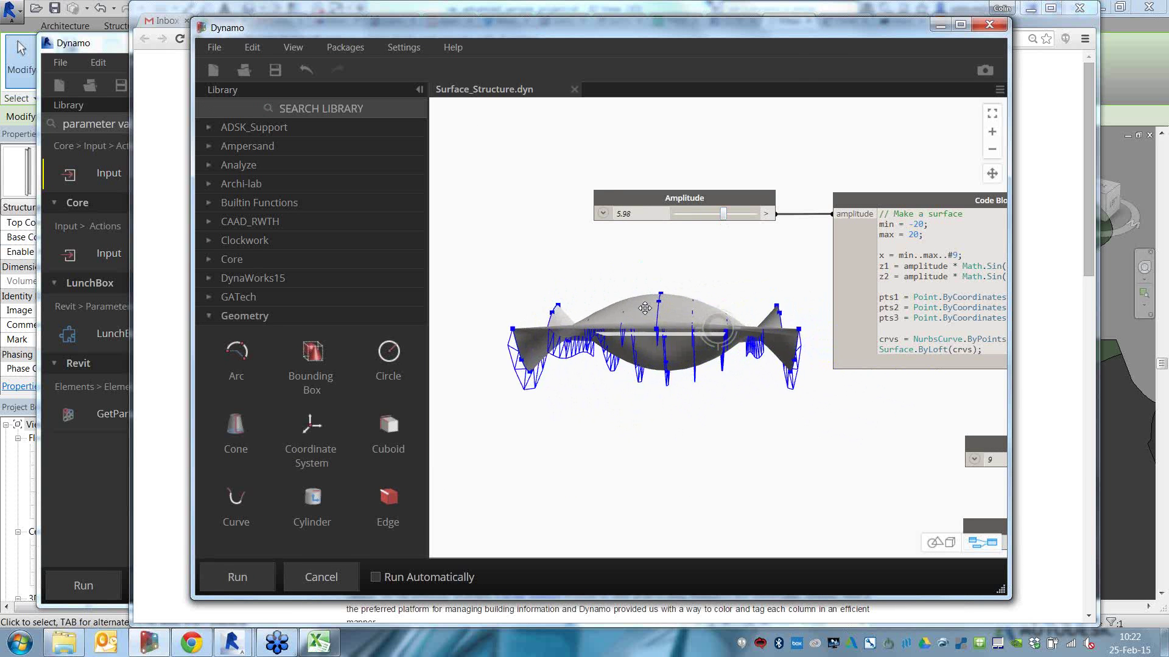
{"action": "left_click_drag", "start_coordinate": [724, 216], "coordinate": [698, 218]}
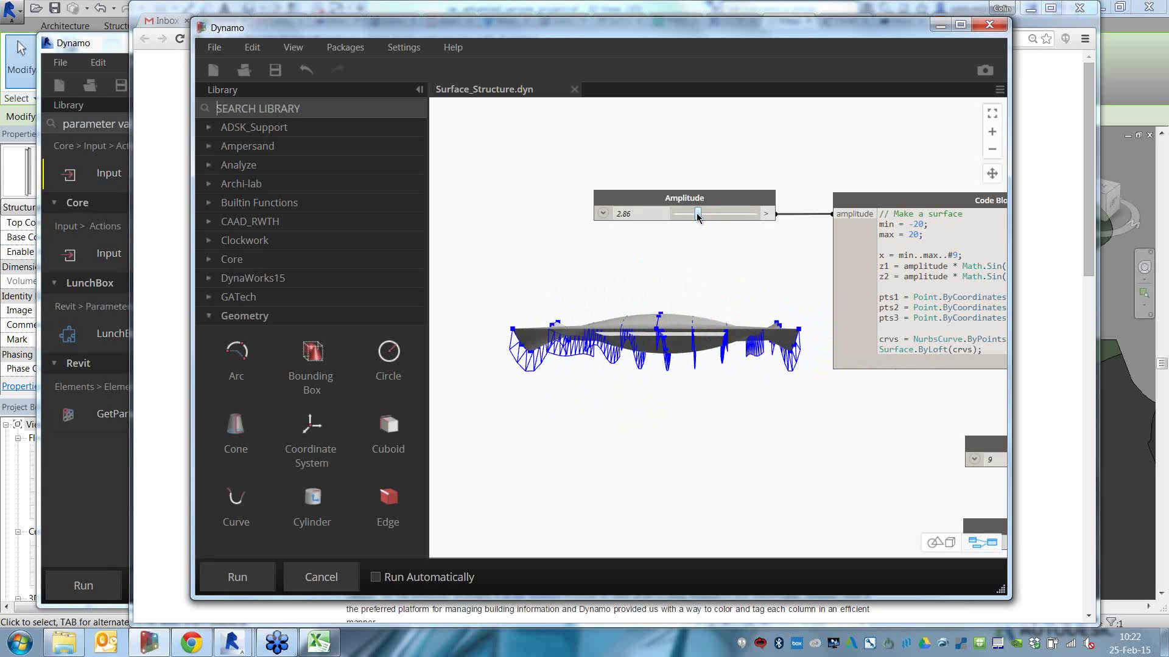
- Set the integer slider feeding the num code block to 13 and run the graph
{"action": "mouse_move", "coordinate": [780, 401]}
{"action": "middle_mouse_down"}
{"action": "mouse_move", "coordinate": [723, 353]}
{"action": "mouse_move", "coordinate": [770, 364]}
{"action": "mouse_move", "coordinate": [604, 311]}
{"action": "middle_mouse_up"}
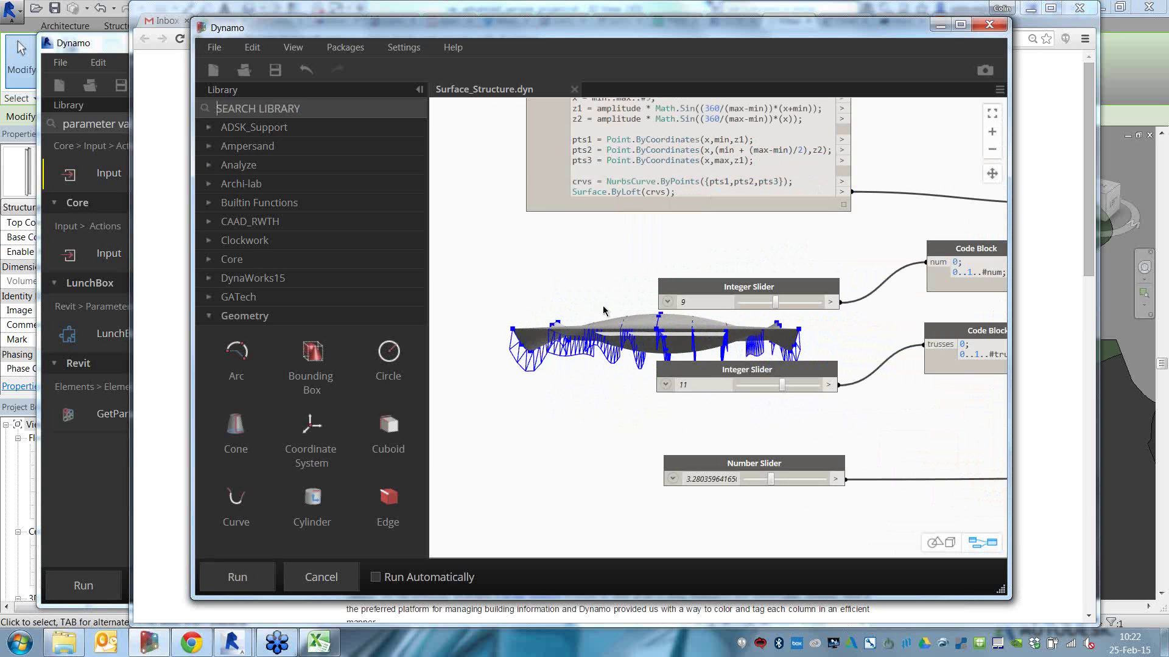
{"action": "middle_click_drag", "start_coordinate": [861, 405], "coordinate": [828, 395]}
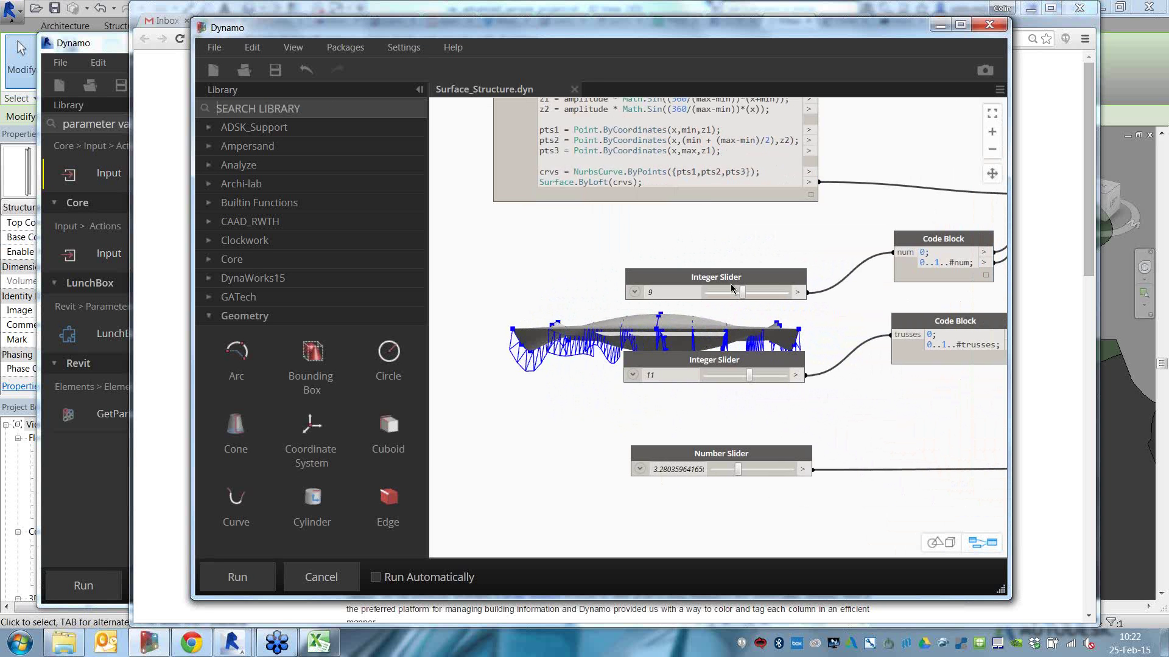
{"action": "left_click_drag", "start_coordinate": [742, 292], "coordinate": [759, 293]}
{"action": "left_click", "coordinate": [238, 577]}
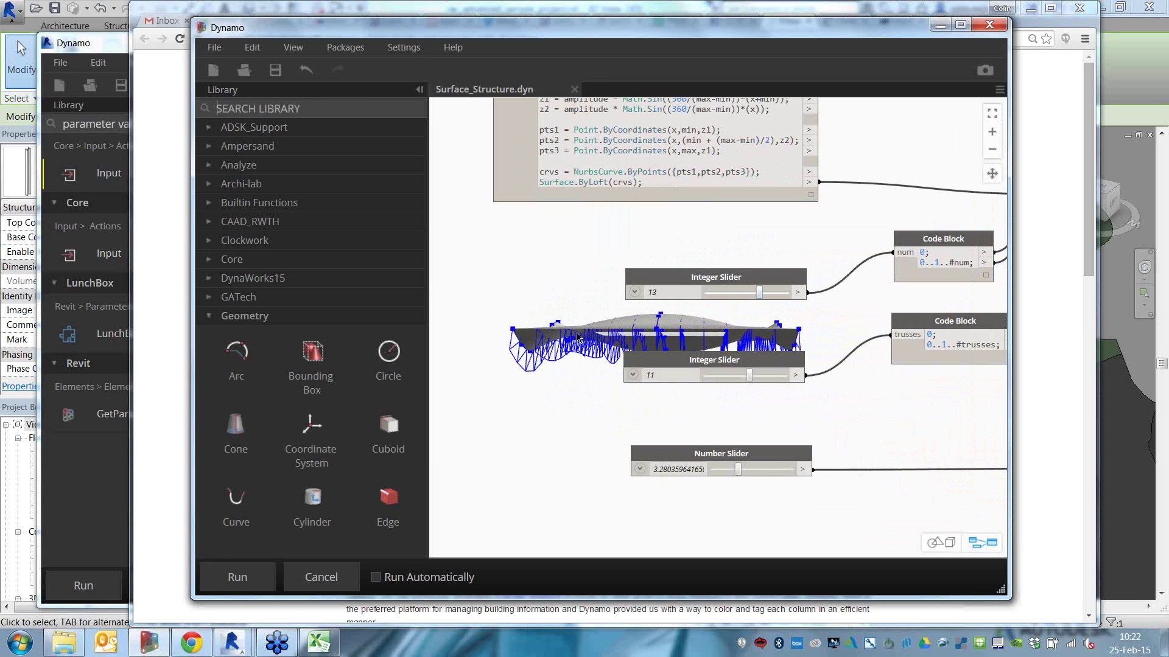
- Set the integer slider feeding the num code block to 6, rerun the graph and inspect the trusses in the 3D preview
{"action": "middle_click_drag", "start_coordinate": [579, 336], "coordinate": [725, 343]}
{"action": "left_click_drag", "start_coordinate": [905, 299], "coordinate": [879, 301]}
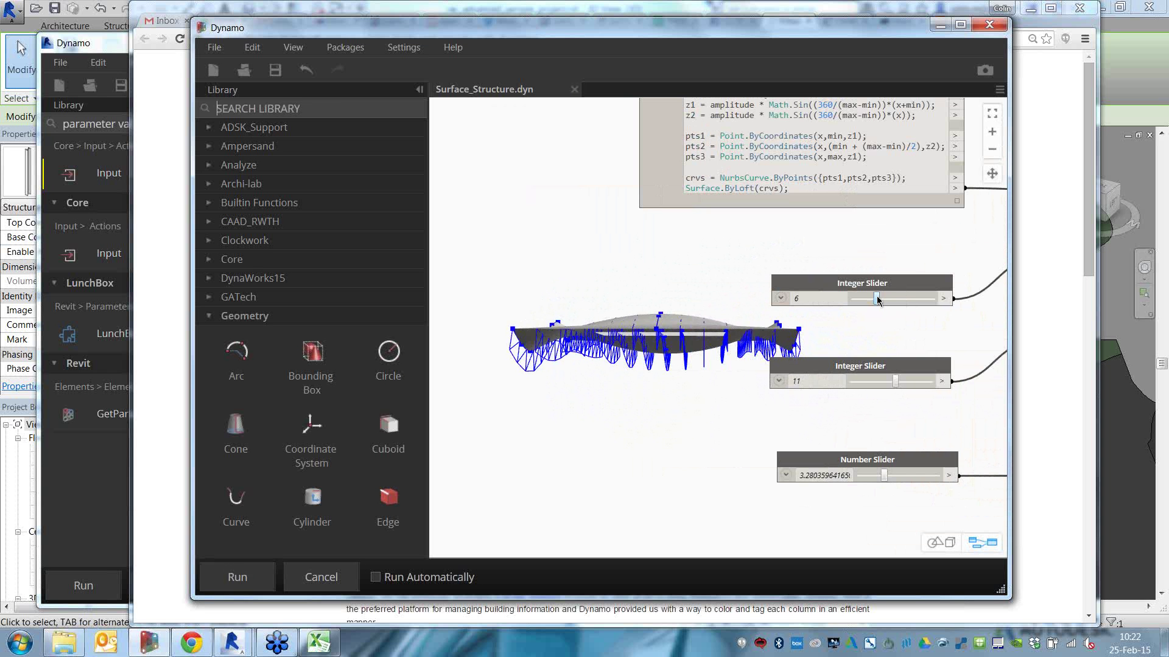
{"action": "key", "text": "F5"}
{"action": "right_click_drag", "start_coordinate": [718, 355], "coordinate": [697, 372]}
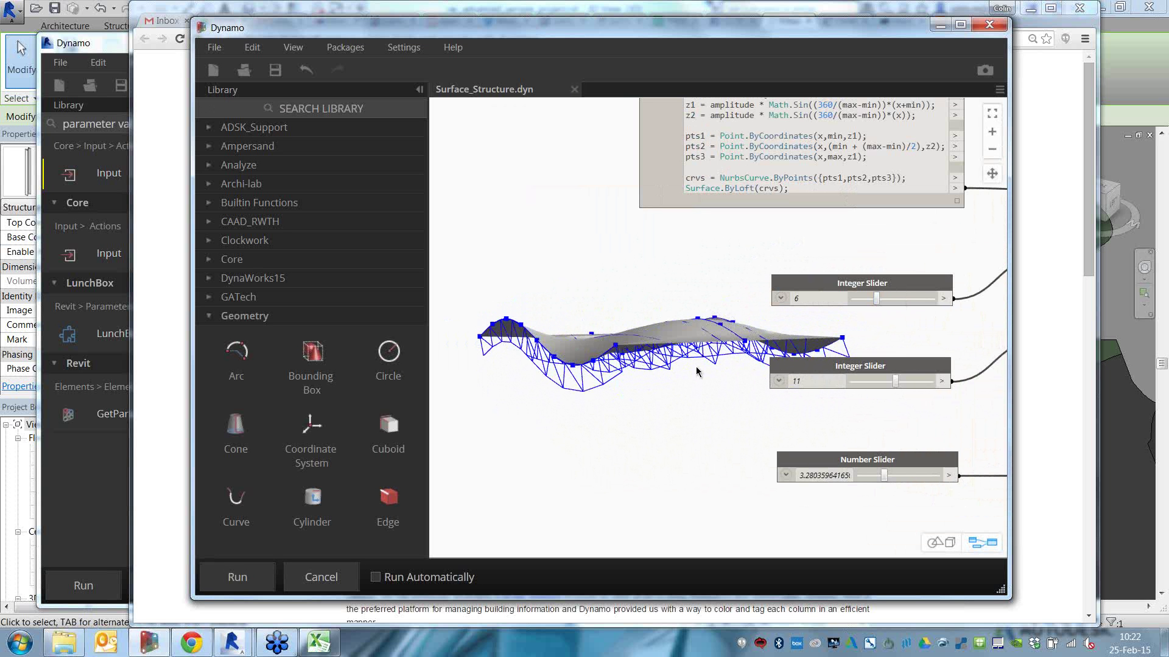
- Reposition and widen the Surface_Structure.dyn window so that more of the graph fits on screen
{"action": "scroll", "coordinate": [697, 372], "scroll_direction": "down", "scroll_amount": 5}
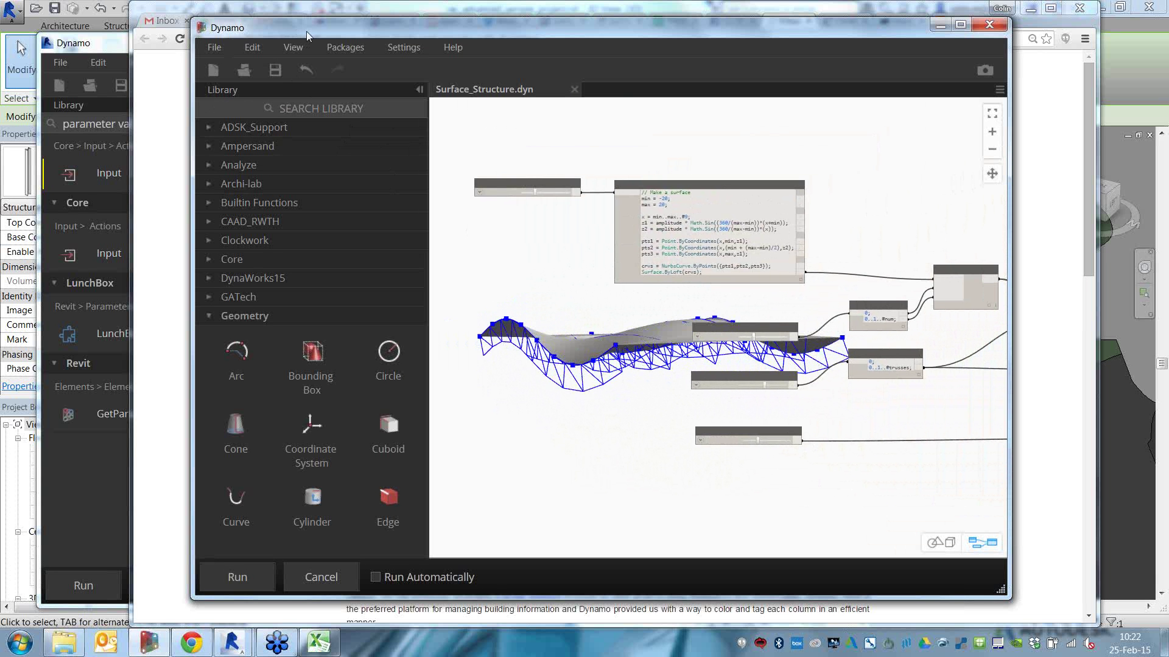
{"action": "left_click_drag", "start_coordinate": [305, 31], "coordinate": [263, 29]}
{"action": "left_click_drag", "start_coordinate": [636, 21], "coordinate": [516, 15]}
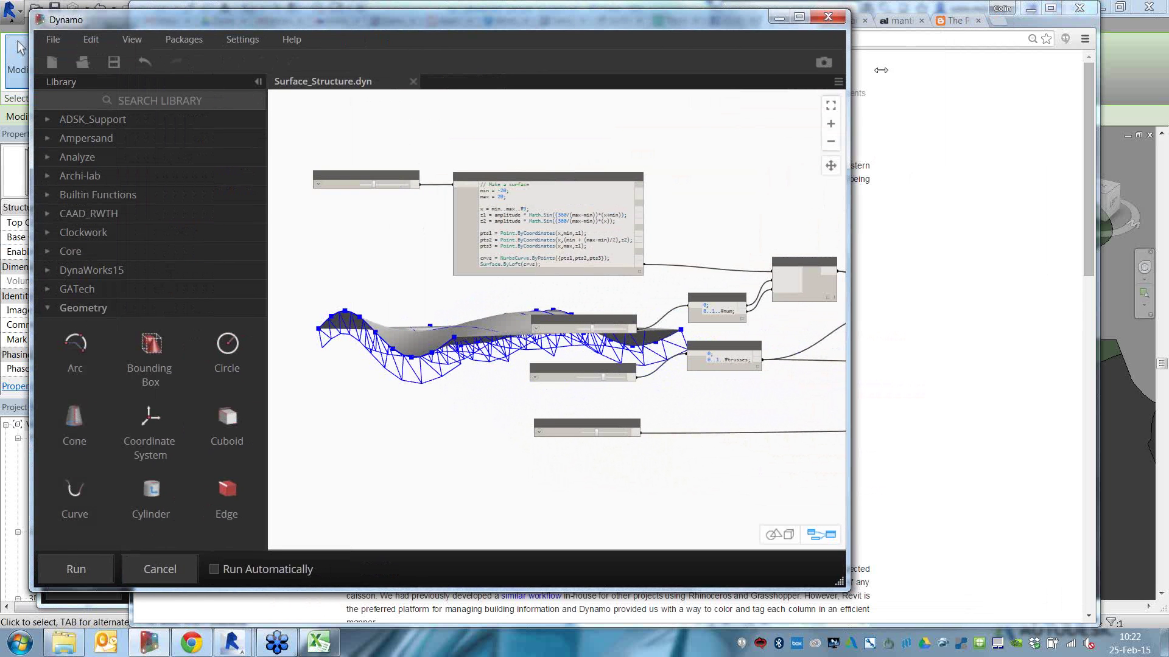
{"action": "left_click_drag", "start_coordinate": [1071, 80], "coordinate": [1071, 80]}
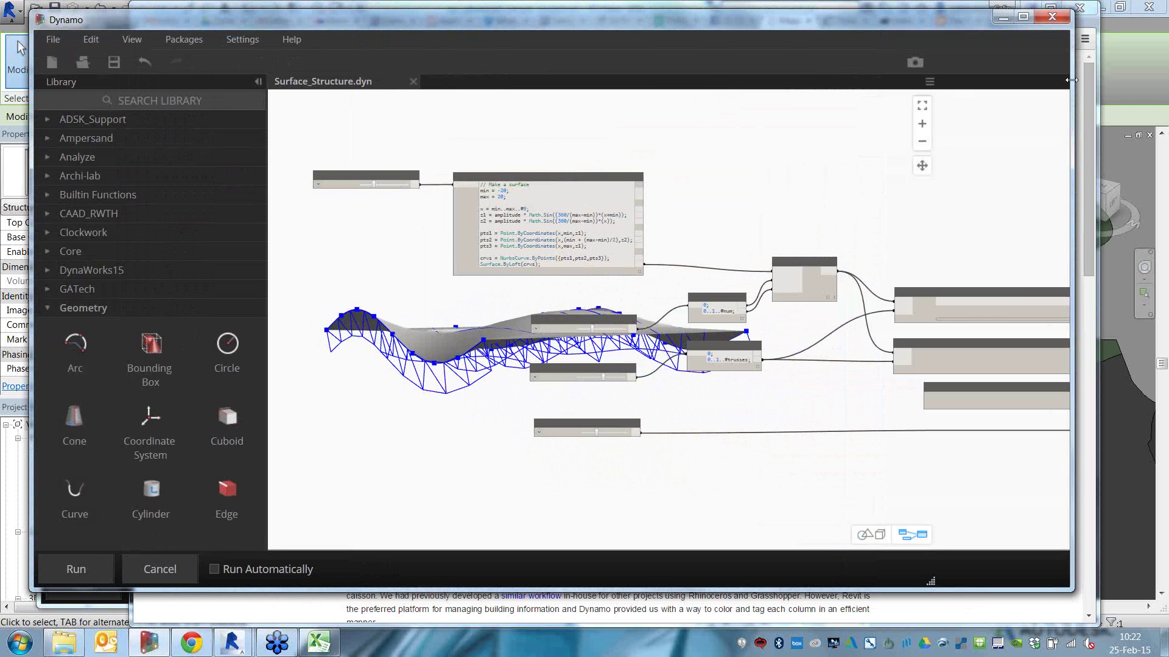
{"action": "left_click_drag", "start_coordinate": [959, 29], "coordinate": [966, 39]}
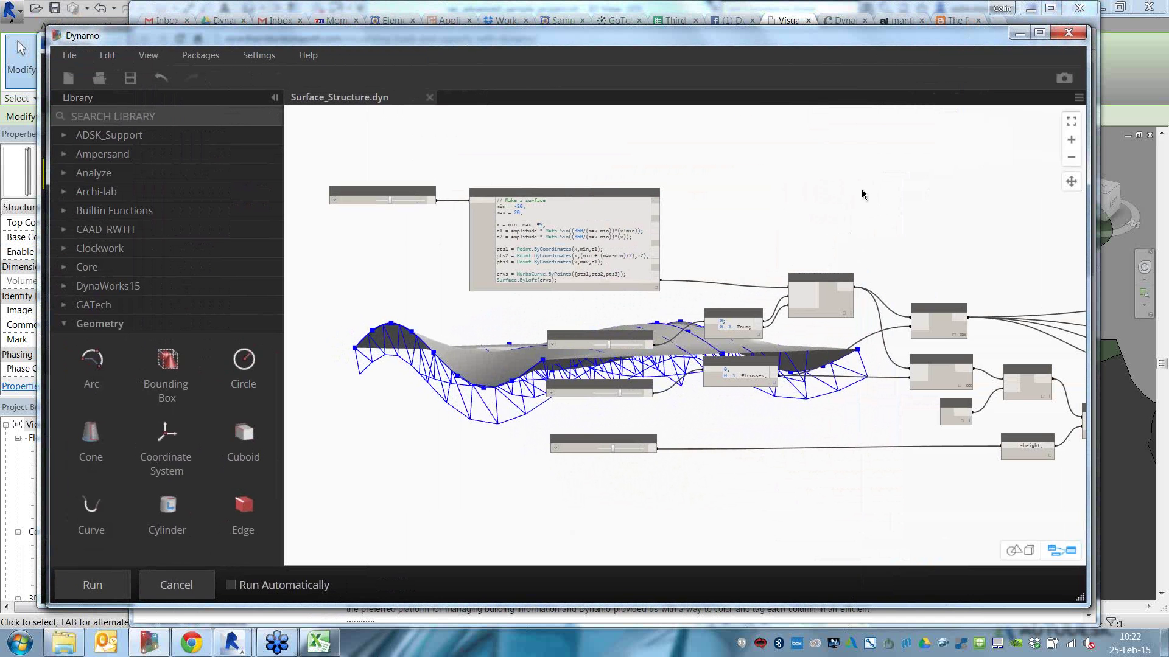
{"action": "left_click", "coordinate": [73, 650]}
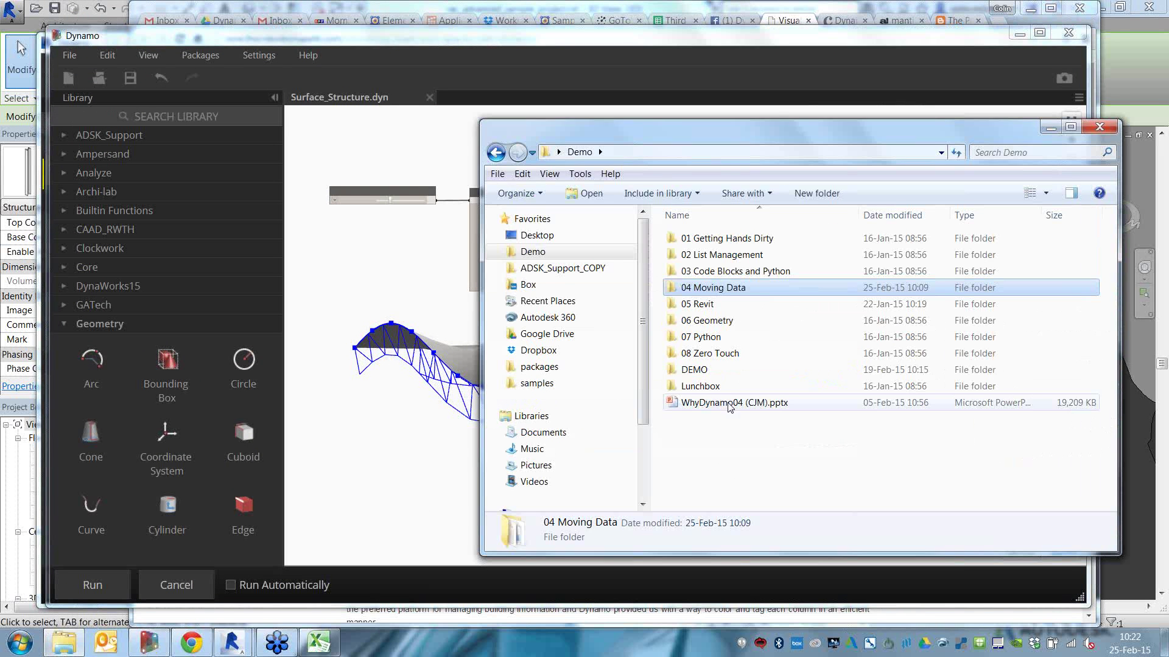
{"action": "left_click", "coordinate": [1050, 131]}
{"action": "left_click_drag", "start_coordinate": [937, 39], "coordinate": [948, 39]}
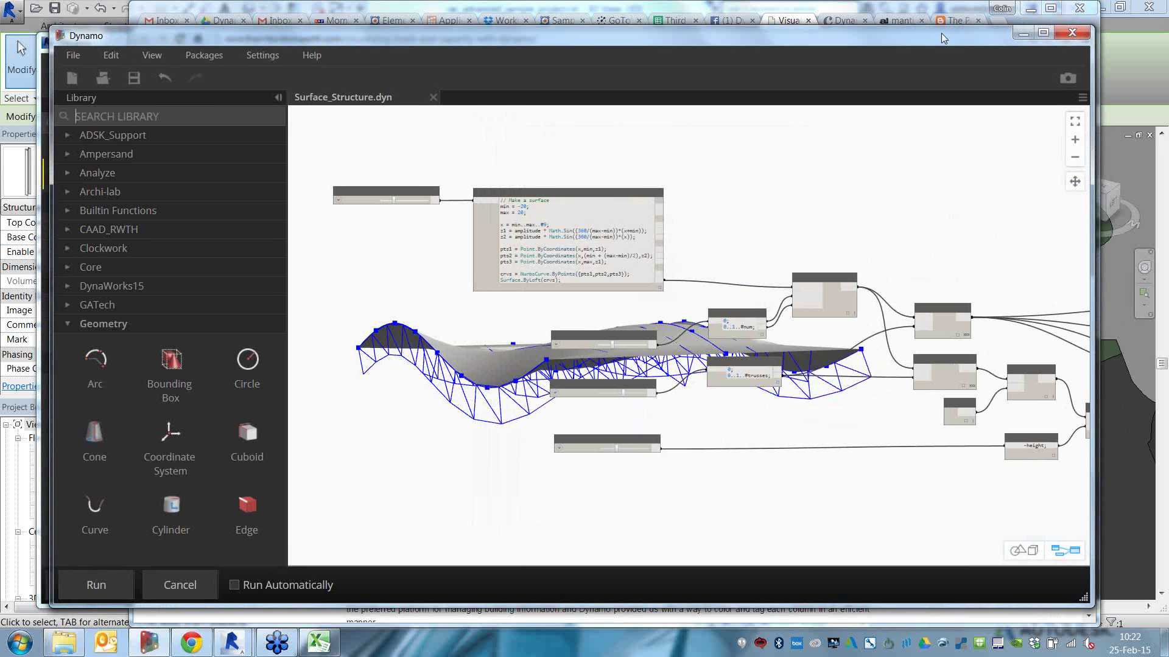
- Examine the node chain from the surface code block to the final List.Map node and view the trusses from several angles
{"action": "right_click_drag", "start_coordinate": [923, 232], "coordinate": [960, 216]}
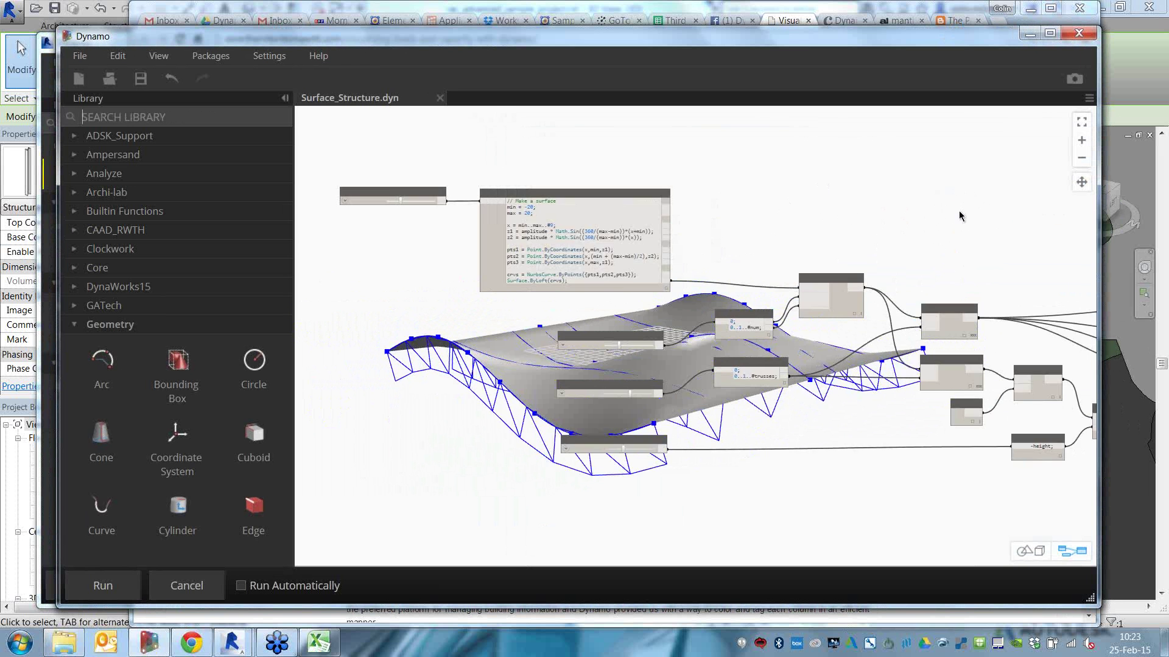
{"action": "scroll", "coordinate": [960, 216], "scroll_direction": "up", "scroll_amount": 4}
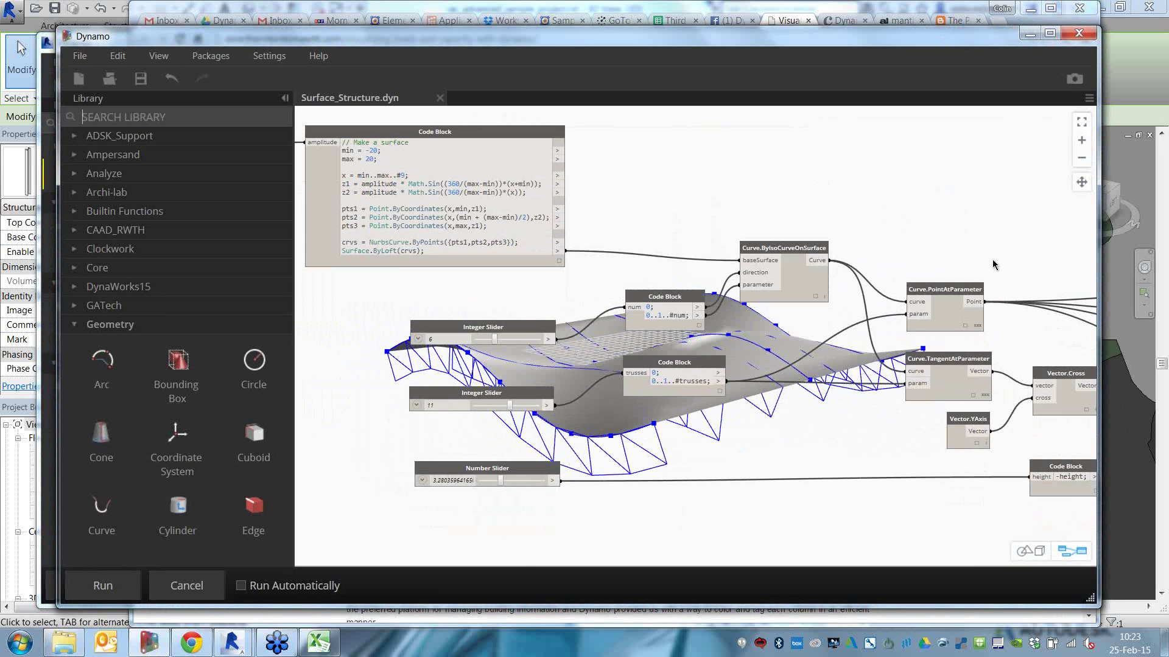
{"action": "middle_click_drag", "start_coordinate": [962, 247], "coordinate": [674, 201]}
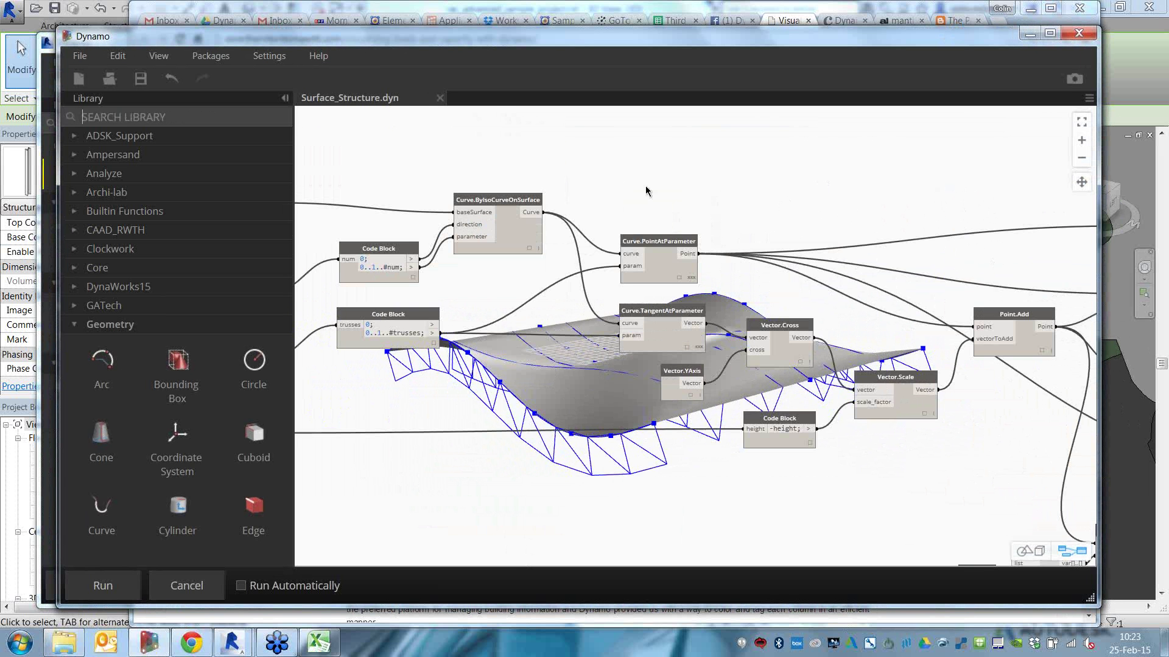
{"action": "middle_click_drag", "start_coordinate": [841, 260], "coordinate": [420, 196]}
{"action": "middle_click_drag", "start_coordinate": [968, 359], "coordinate": [607, 334]}
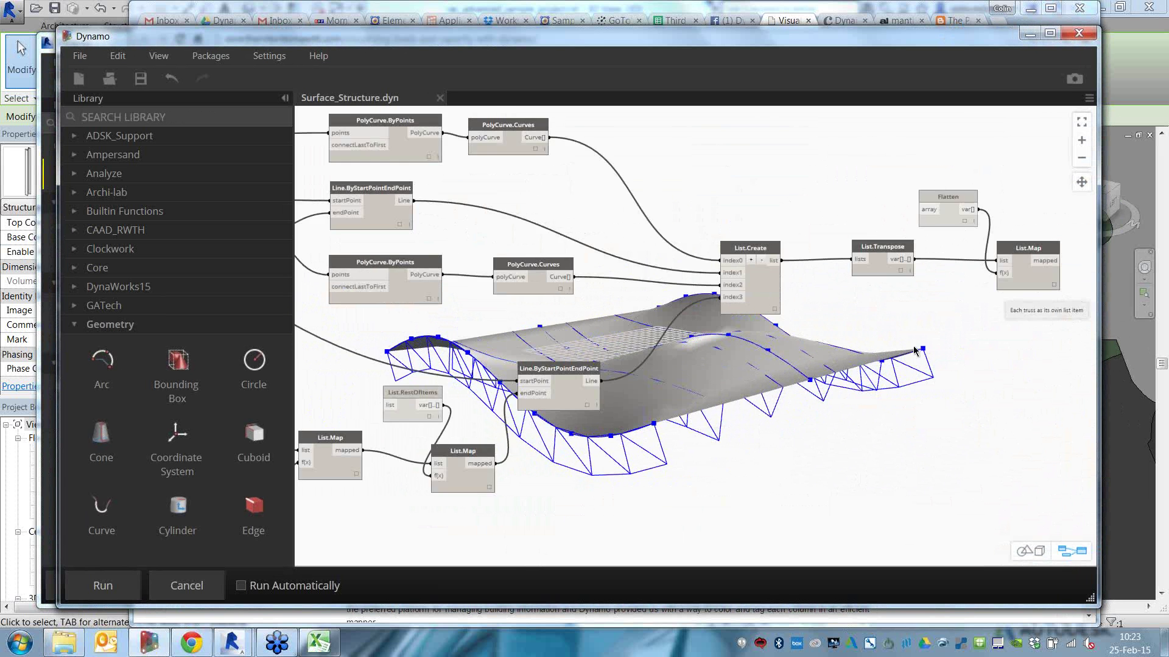
{"action": "middle_click_drag", "start_coordinate": [1088, 382], "coordinate": [737, 368]}
{"action": "key", "text": "Escape"}
{"action": "right_click_drag", "start_coordinate": [796, 391], "coordinate": [731, 386]}
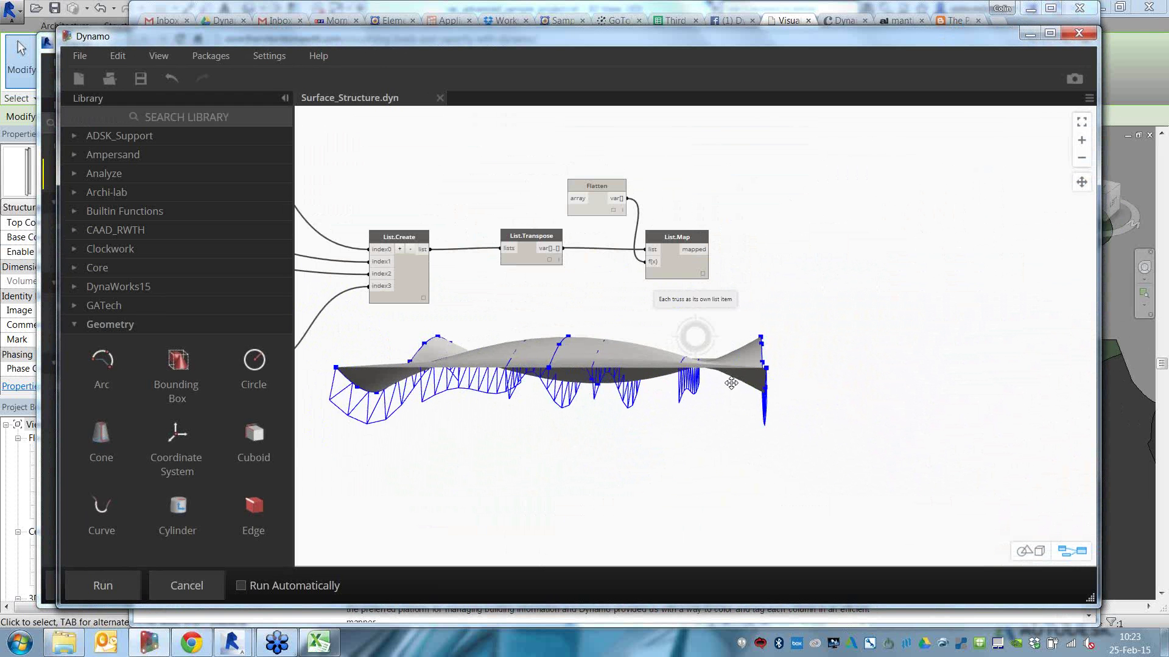
{"action": "left_click", "coordinate": [870, 310]}
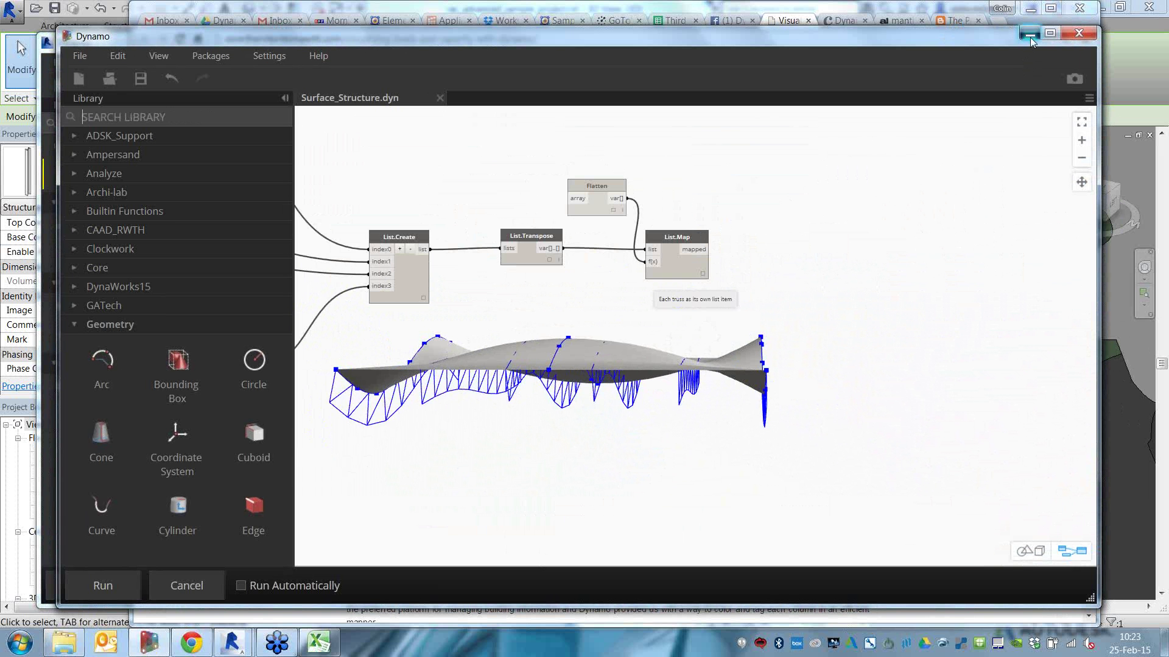
{"action": "middle_click_drag", "start_coordinate": [727, 271], "coordinate": [796, 262]}
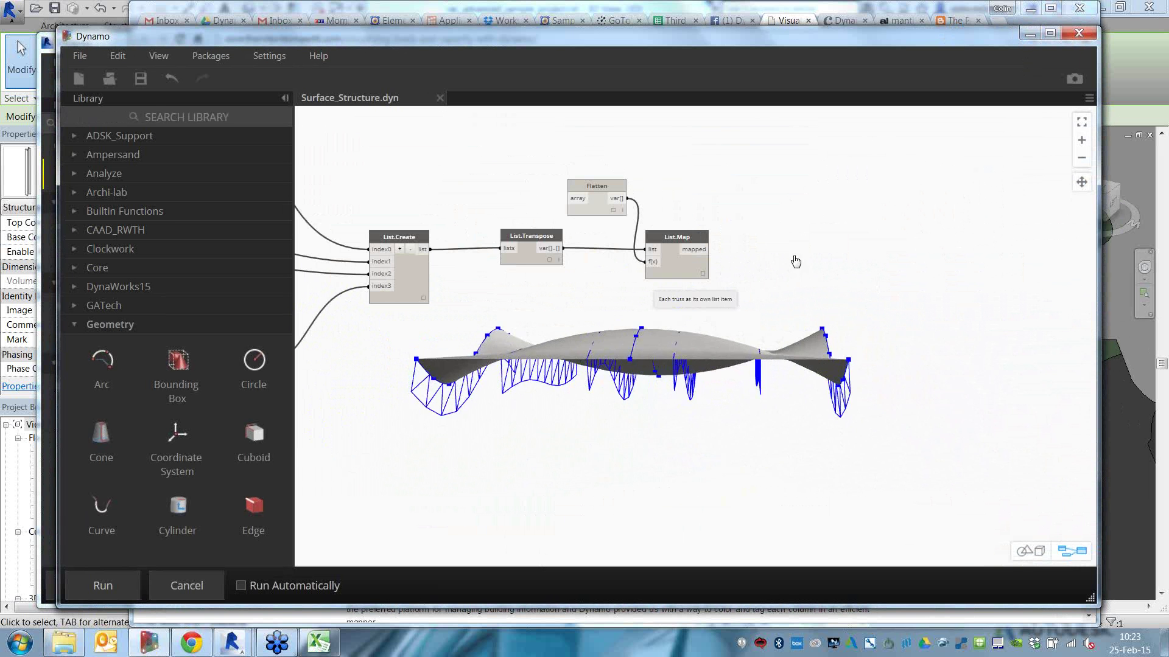
{"action": "mouse_move", "coordinate": [796, 262]}
{"action": "right_mouse_down"}
{"action": "mouse_move", "coordinate": [769, 258]}
{"action": "mouse_move", "coordinate": [813, 264]}
{"action": "right_mouse_up"}
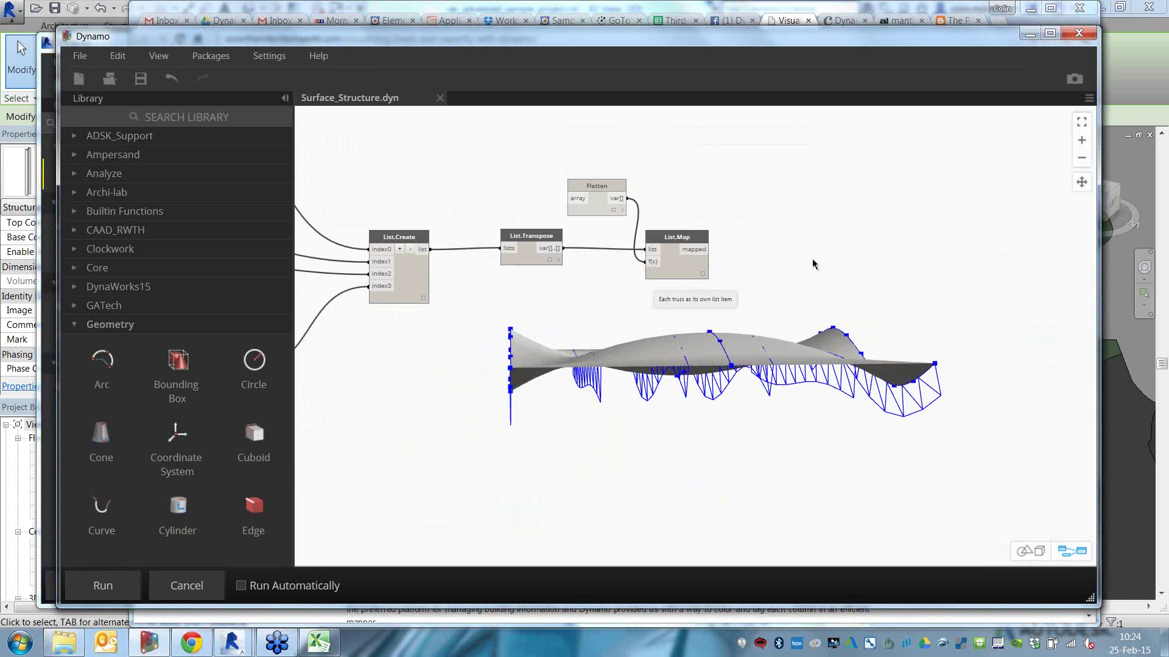
- Switch back to the Revit project, move its Dynamo window aside, clear the column selection and view the whole building in 3D
{"action": "left_click", "coordinate": [1028, 35]}
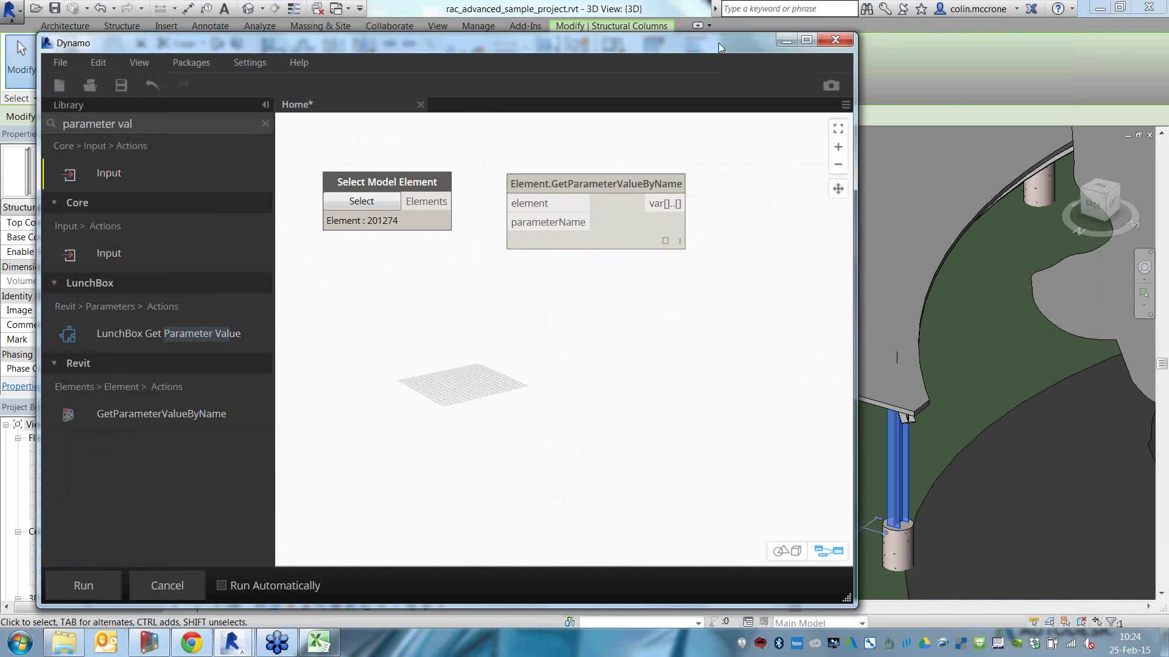
{"action": "left_click_drag", "start_coordinate": [711, 42], "coordinate": [534, 47]}
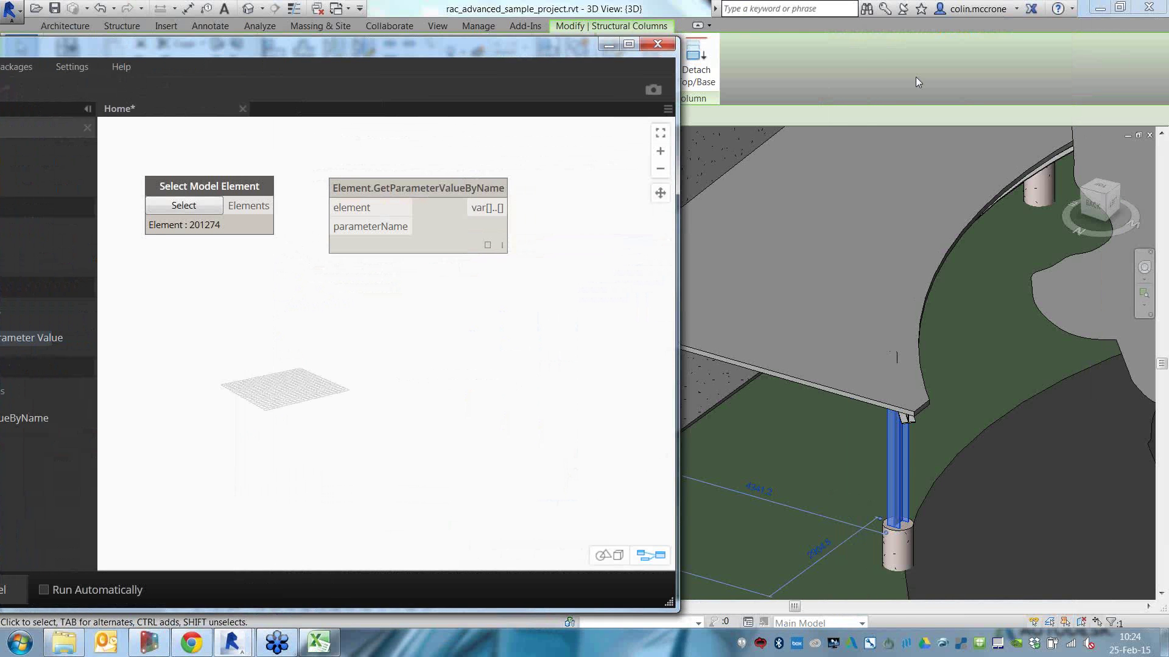
{"action": "scroll", "coordinate": [890, 412], "scroll_direction": "up", "scroll_amount": 3}
{"action": "scroll", "coordinate": [890, 412], "scroll_direction": "down", "scroll_amount": 8}
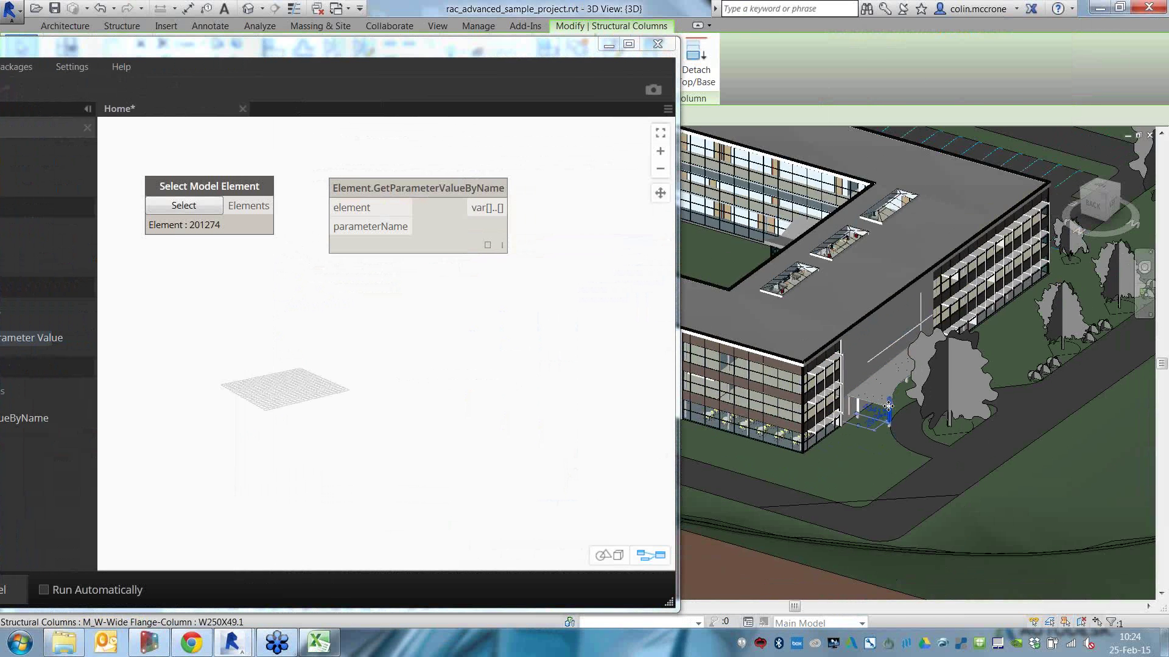
{"action": "middle_click_drag", "start_coordinate": [963, 198], "coordinate": [962, 199], "text": "shift"}
{"action": "middle_click_drag", "start_coordinate": [962, 198], "coordinate": [969, 171], "text": "shift"}
{"action": "key", "text": "Escape"}
{"action": "scroll", "coordinate": [766, 386], "scroll_direction": "up", "scroll_amount": 6}
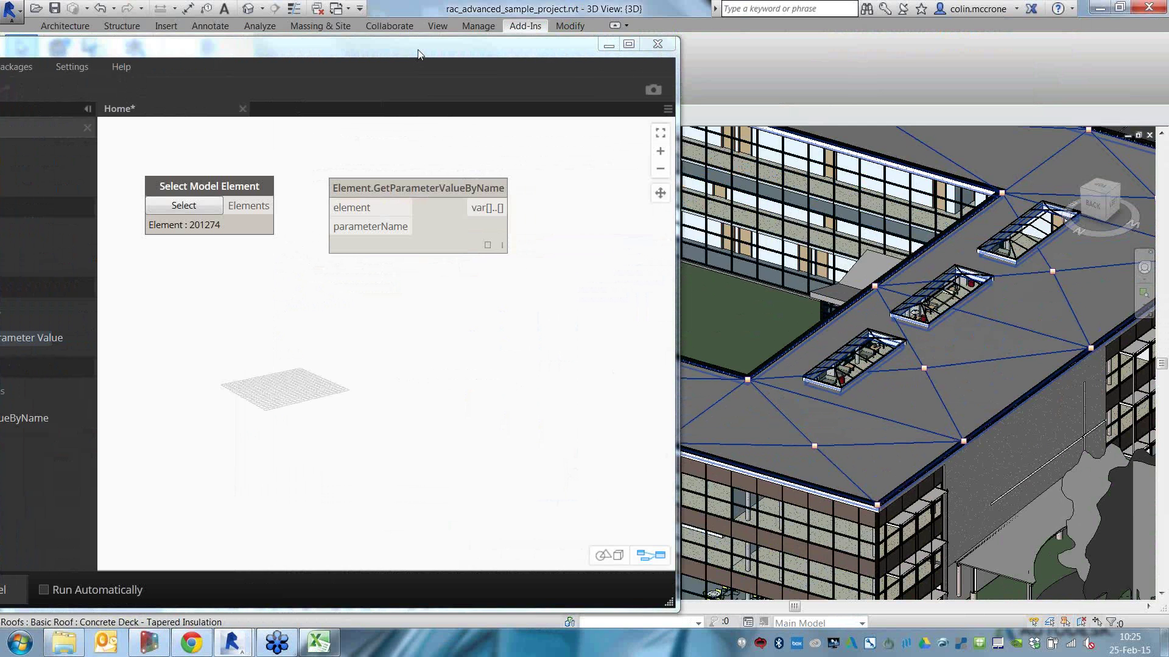
- Maximize Revit's Dynamo window, search the node library for "room" and add the Room.Boundaries node from Clockwork
{"action": "left_click_drag", "start_coordinate": [432, 46], "coordinate": [658, 0]}
{"action": "type", "text": "room"}
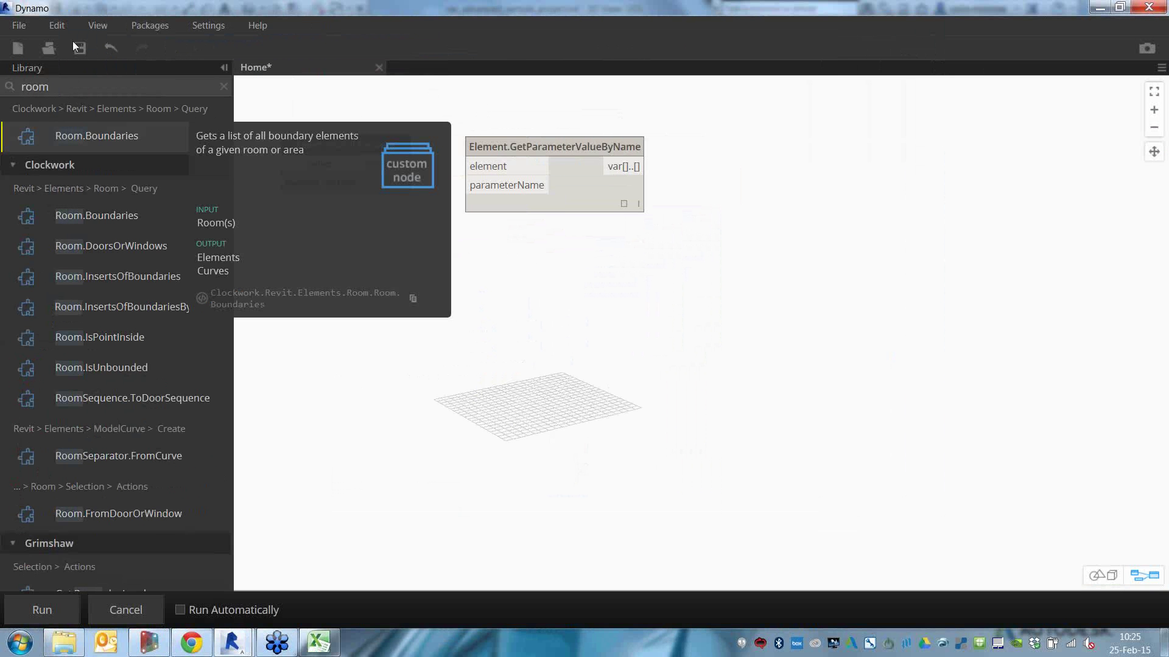
{"action": "left_click", "coordinate": [99, 138]}
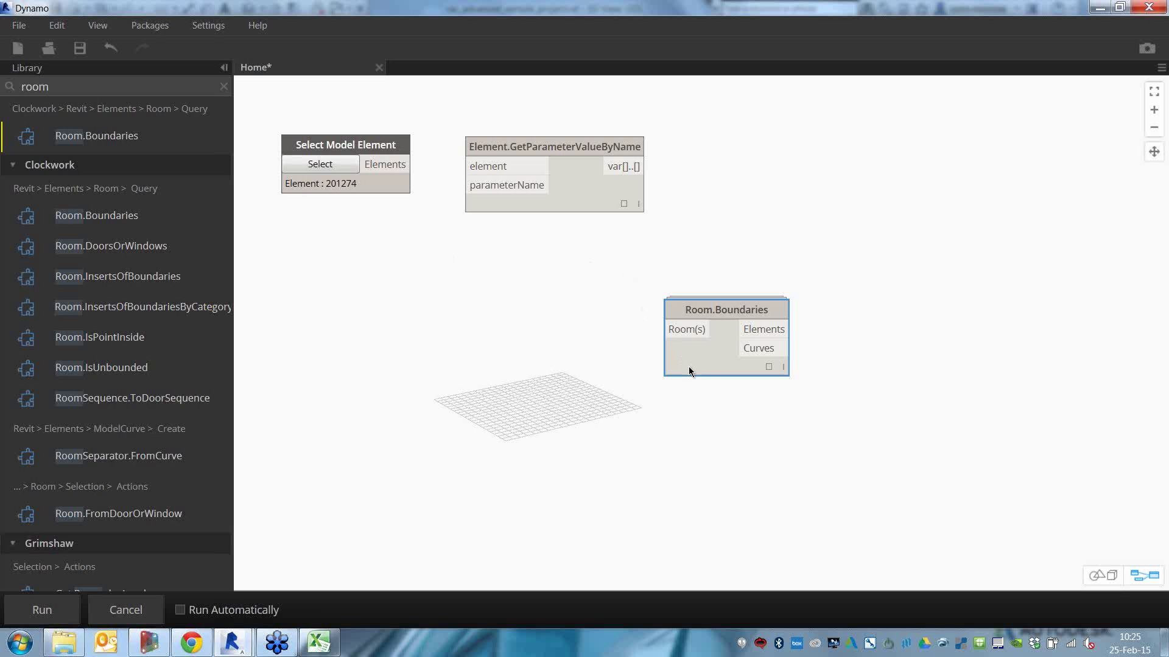
- Find the LunchBox Room Element Collector among LunchBox's Revit element nodes, add it and place it below the Select Model Element node
{"action": "scroll", "coordinate": [139, 373], "scroll_direction": "down", "scroll_amount": 3}
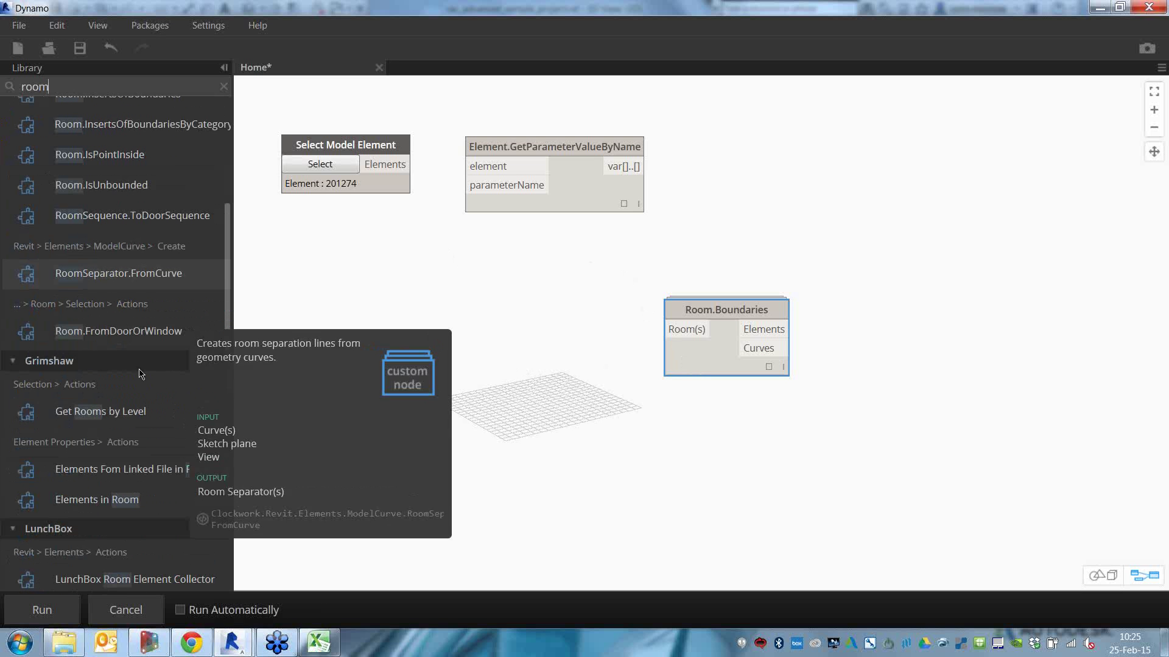
{"action": "mouse_move", "coordinate": [128, 414]}
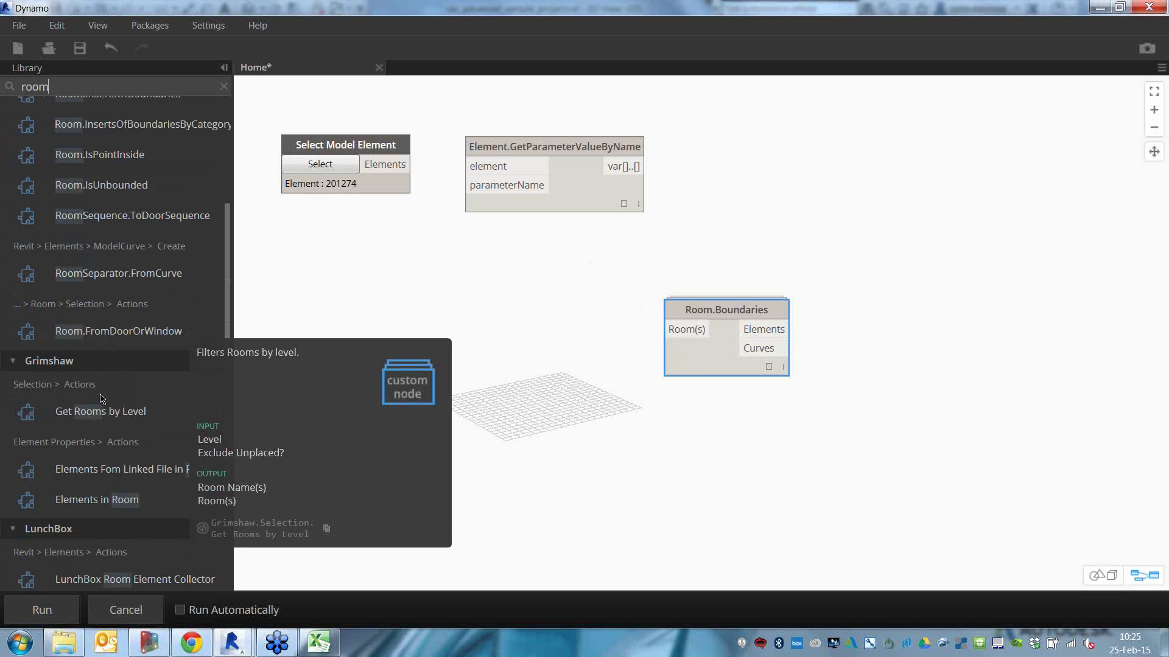
{"action": "scroll", "coordinate": [96, 390], "scroll_direction": "down", "scroll_amount": 3}
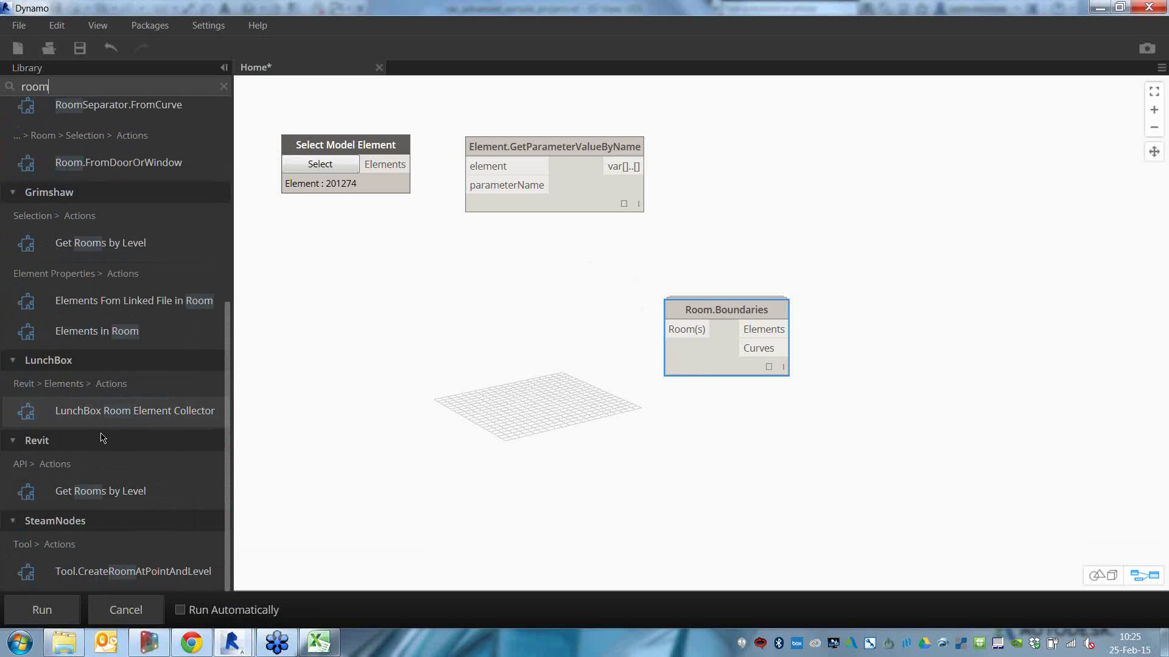
{"action": "key", "text": "Escape"}
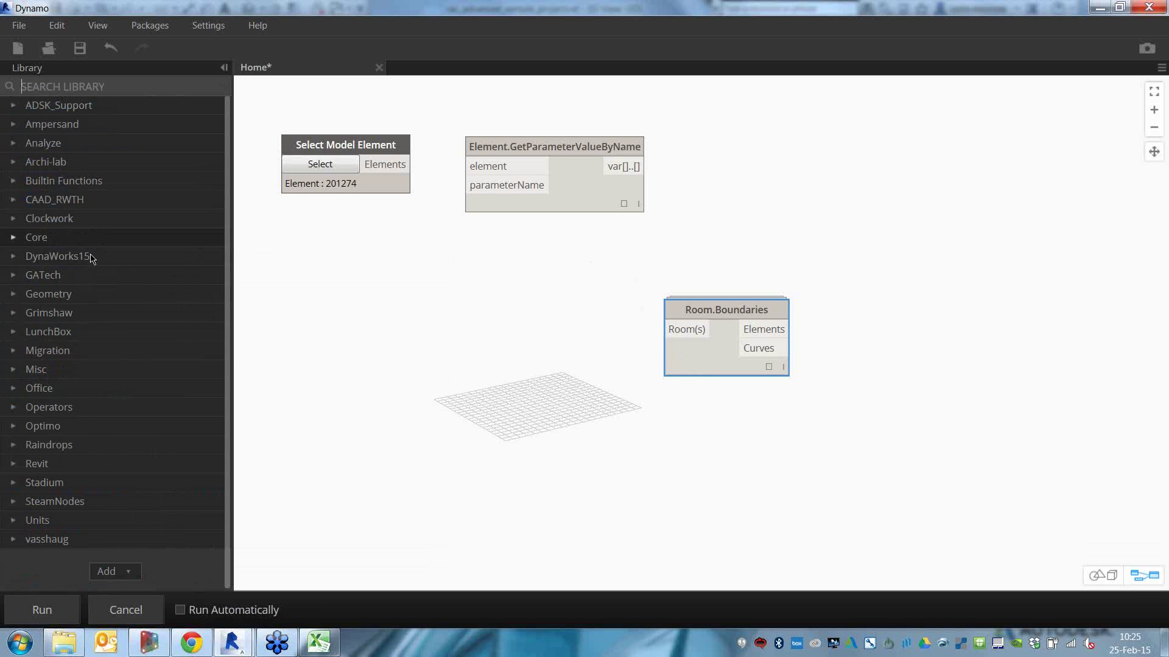
{"action": "left_click", "coordinate": [90, 332]}
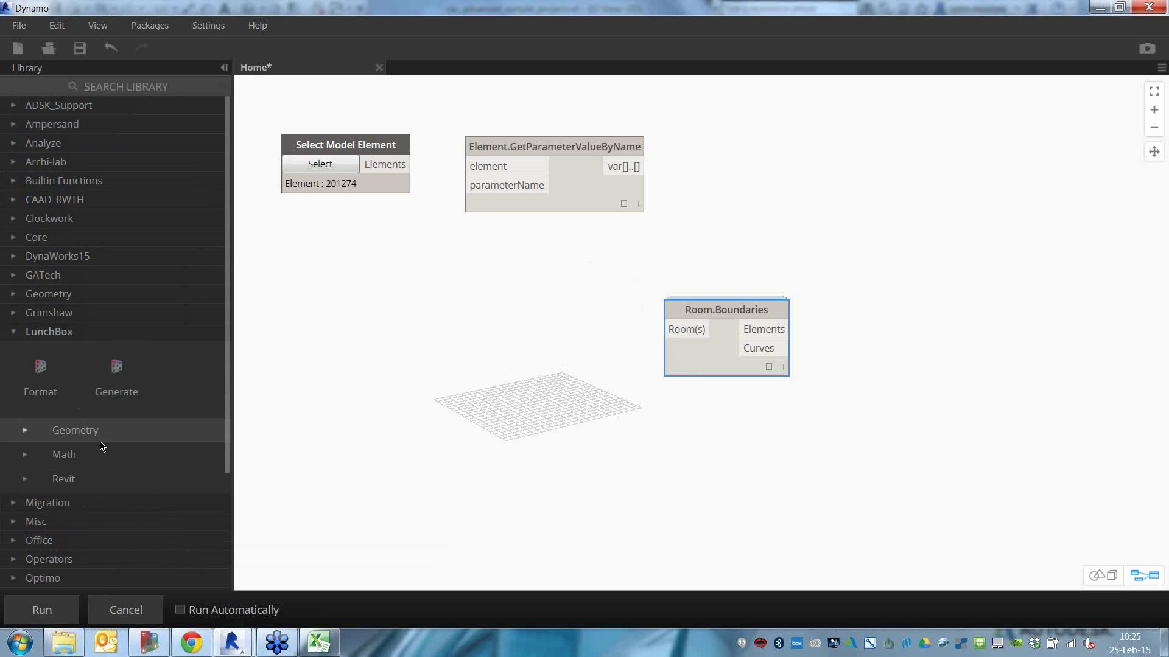
{"action": "left_click", "coordinate": [110, 478]}
{"action": "scroll", "coordinate": [136, 404], "scroll_direction": "down", "scroll_amount": 5}
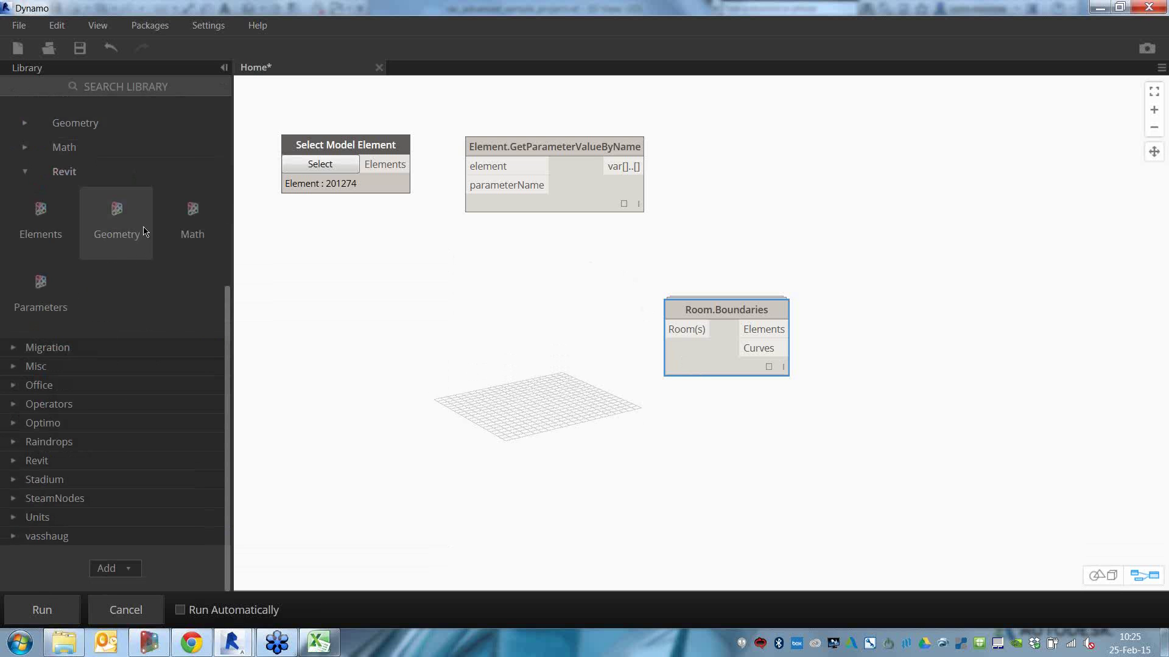
{"action": "left_click", "coordinate": [36, 230]}
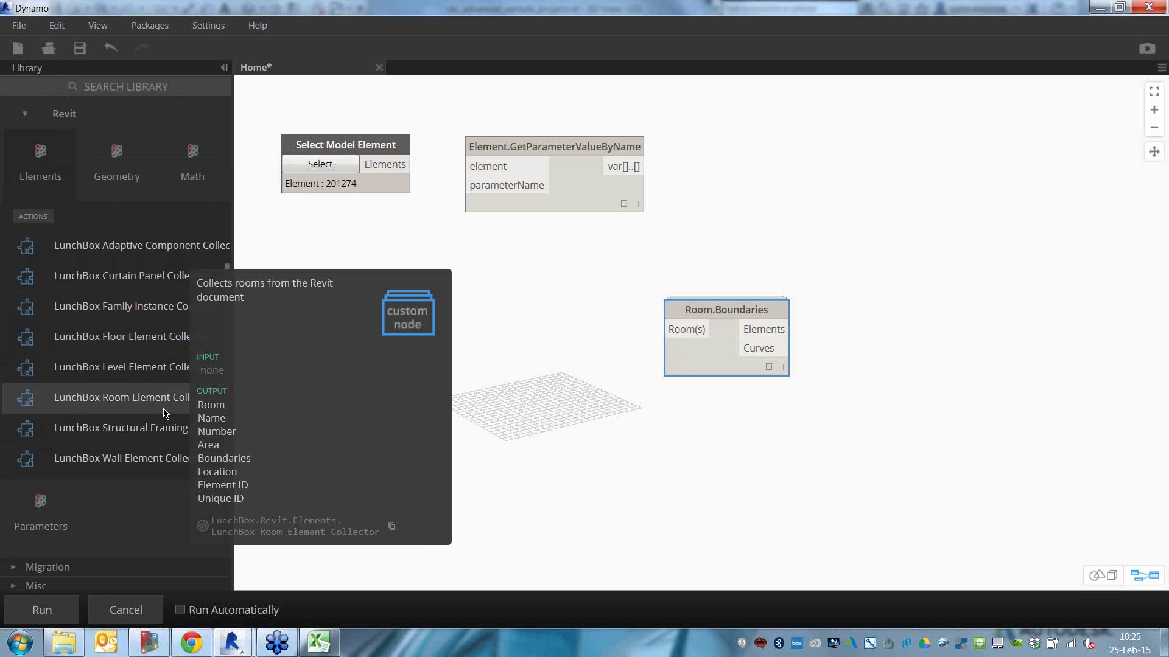
{"action": "left_click", "coordinate": [164, 414]}
{"action": "left_click_drag", "start_coordinate": [751, 416], "coordinate": [348, 388]}
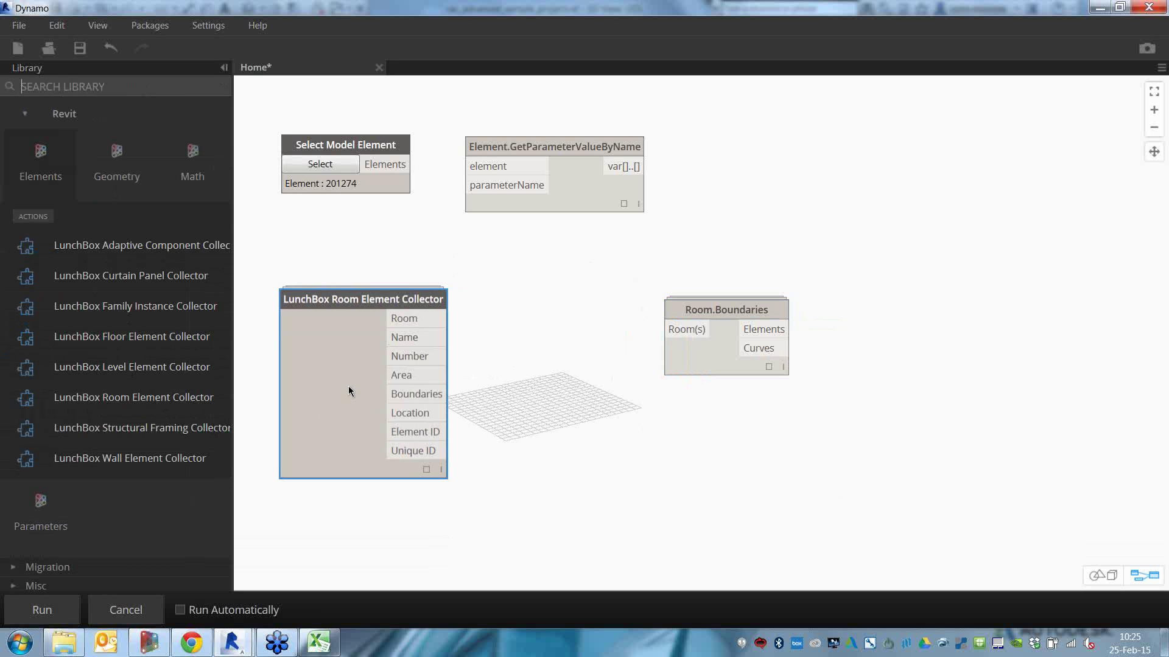
- Run the graph to collect the project's rooms with the LunchBox Room Element Collector
{"action": "left_click", "coordinate": [429, 319]}
{"action": "left_click", "coordinate": [511, 324]}
{"action": "left_click", "coordinate": [72, 613]}
- Examine the collected room boundaries and location points in the background preview from several angles, both overall and close up
{"action": "middle_click_drag", "start_coordinate": [657, 432], "coordinate": [842, 435]}
{"action": "right_click_drag", "start_coordinate": [842, 434], "coordinate": [913, 488]}
{"action": "left_click", "coordinate": [914, 488]}
{"action": "scroll", "coordinate": [1036, 397], "scroll_direction": "up", "scroll_amount": 4}
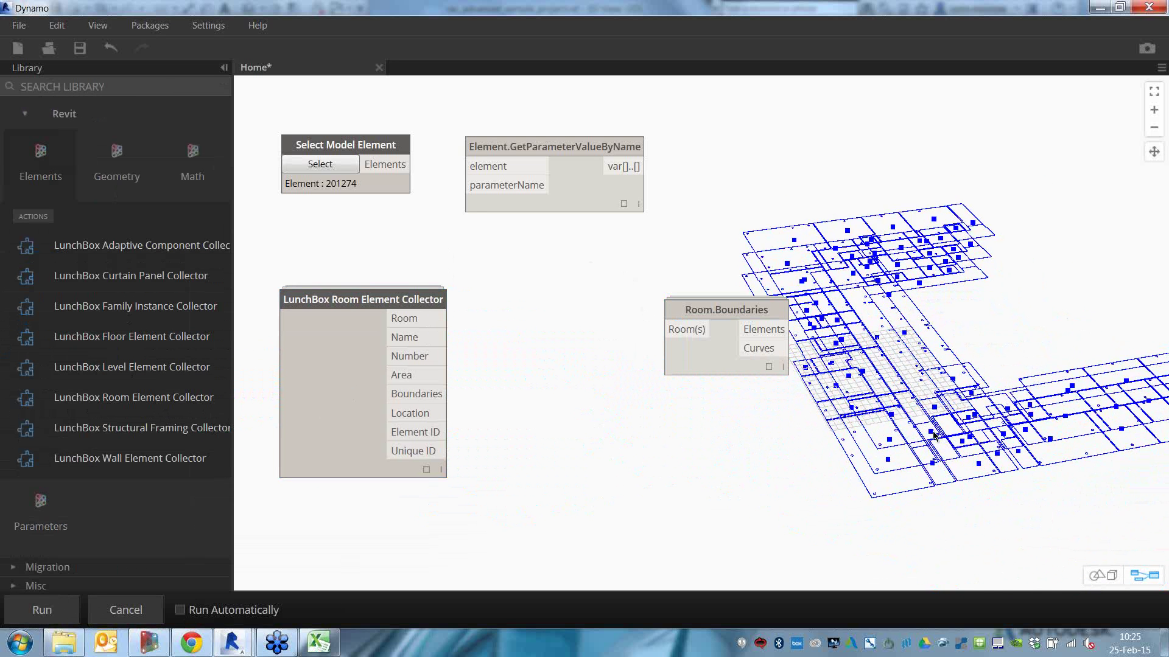
{"action": "scroll", "coordinate": [1035, 396], "scroll_direction": "up", "scroll_amount": 6}
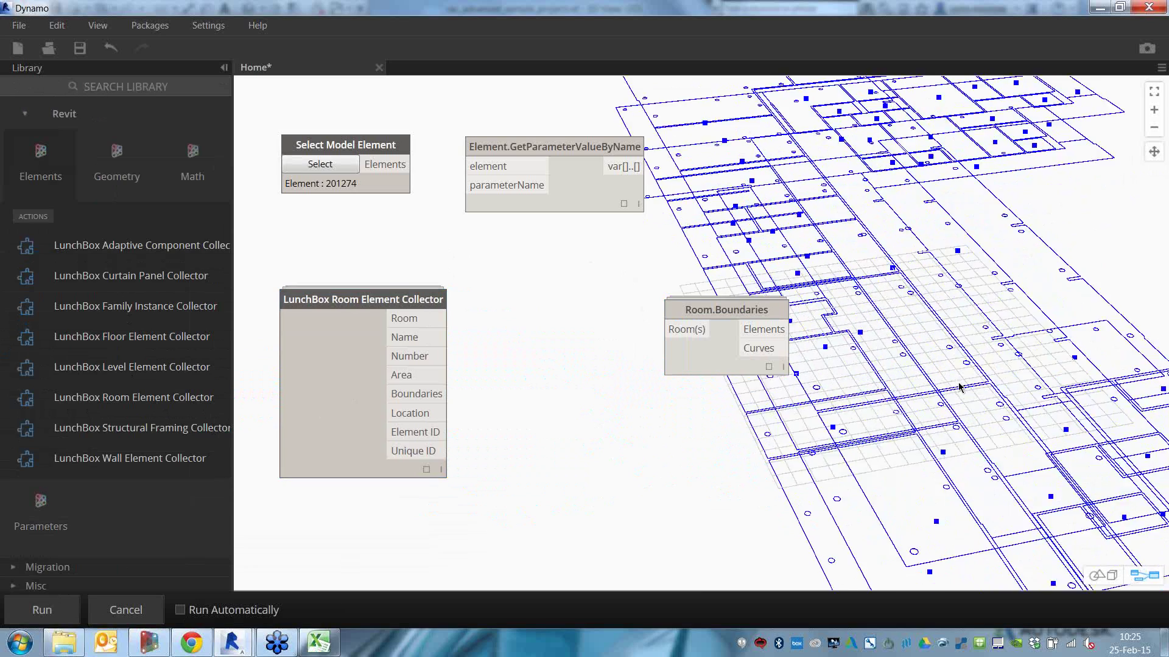
{"action": "middle_click_drag", "start_coordinate": [987, 382], "coordinate": [941, 385]}
{"action": "scroll", "coordinate": [933, 334], "scroll_direction": "down", "scroll_amount": 10}
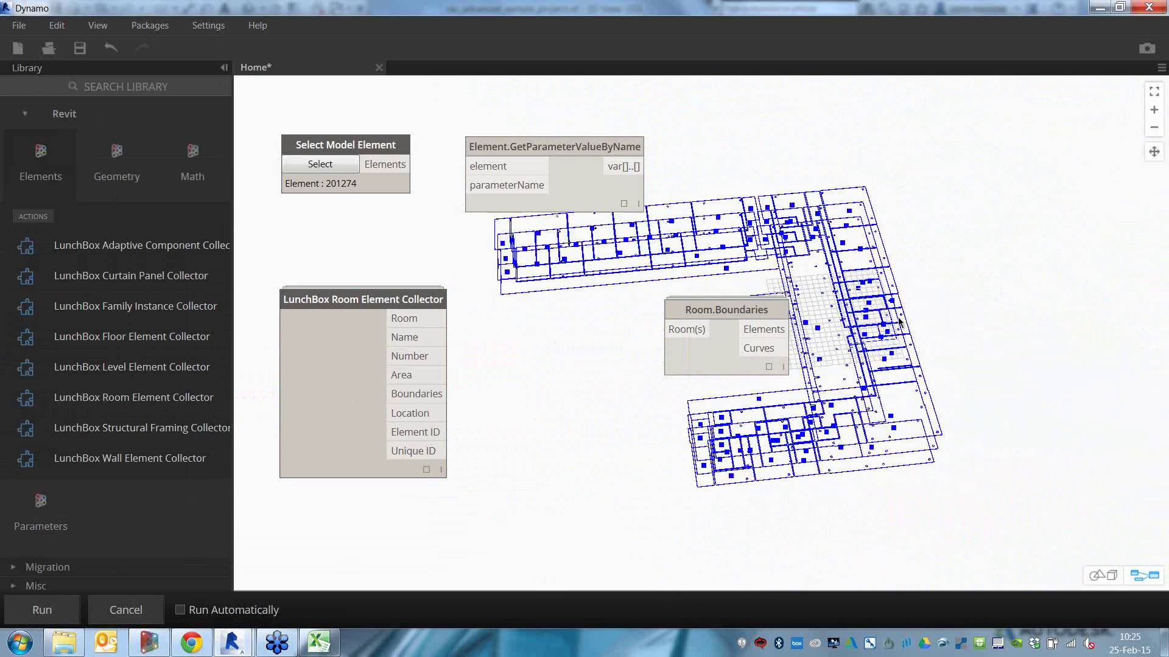
{"action": "scroll", "coordinate": [1042, 400], "scroll_direction": "up", "scroll_amount": 4}
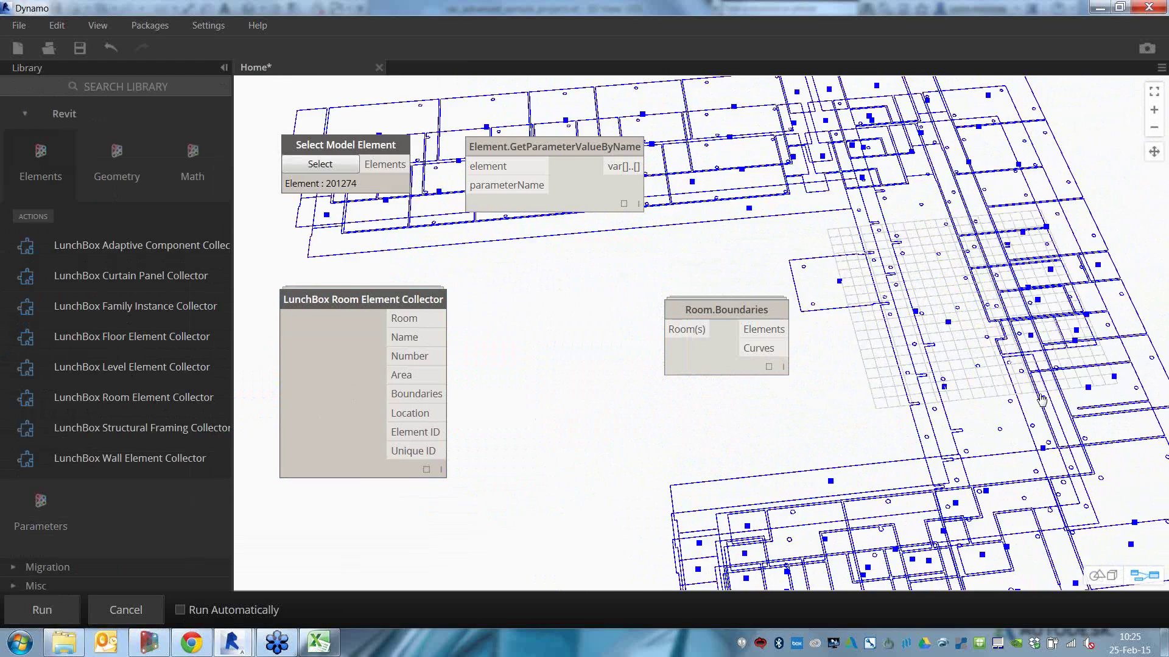
{"action": "right_click_drag", "start_coordinate": [1042, 400], "coordinate": [1008, 356]}
{"action": "scroll", "coordinate": [994, 200], "scroll_direction": "up", "scroll_amount": 4}
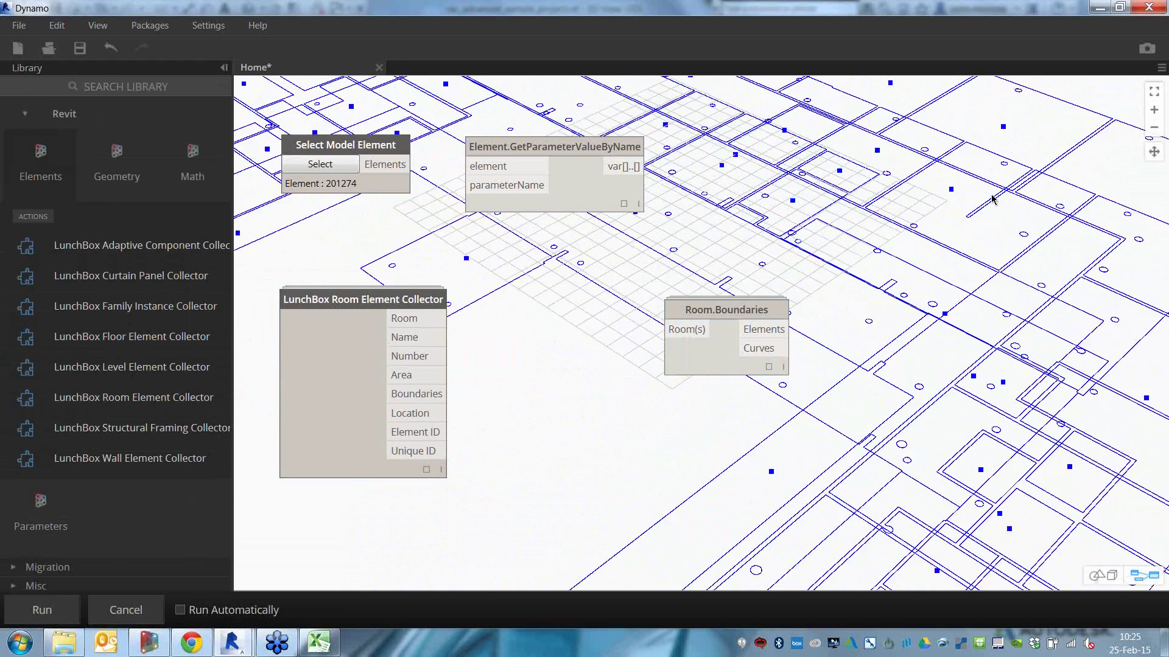
{"action": "right_click_drag", "start_coordinate": [992, 200], "coordinate": [850, 238]}
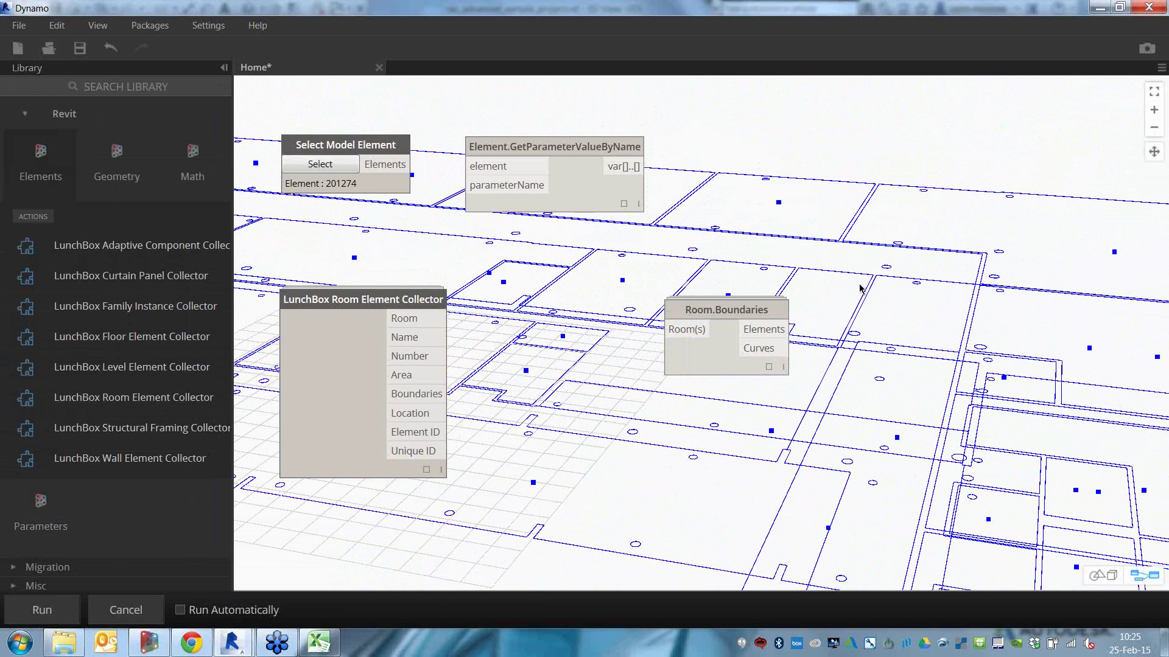
- Delete the Room.Boundaries node from the graph
{"action": "left_click_drag", "start_coordinate": [694, 368], "coordinate": [677, 364]}
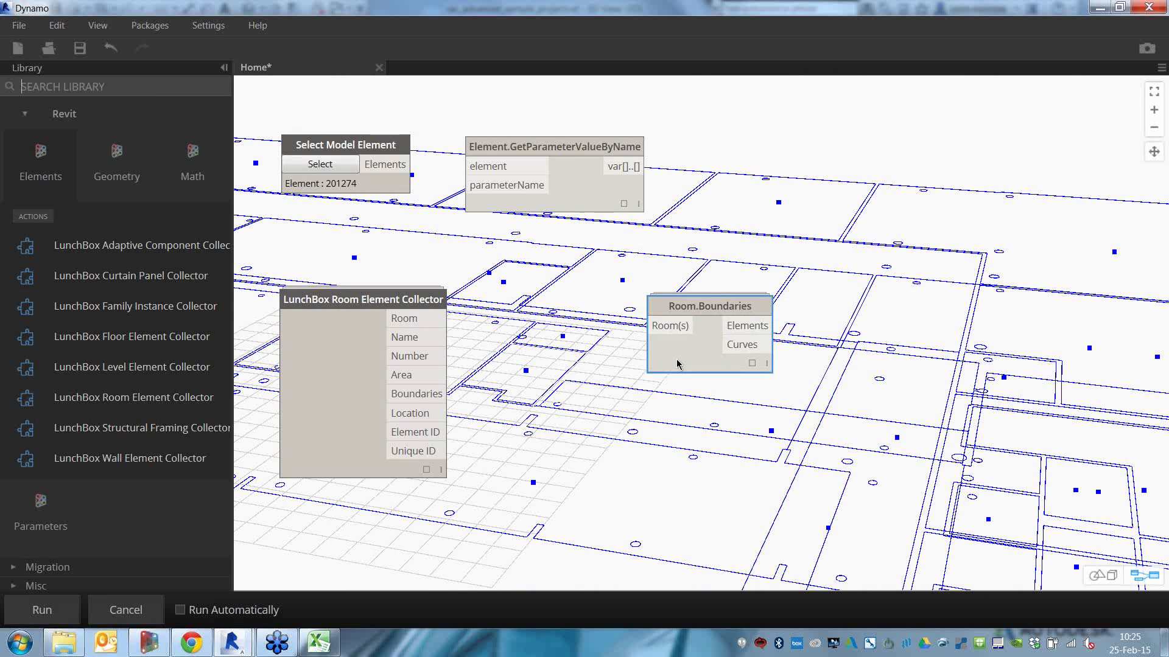
{"action": "left_click", "coordinate": [627, 469]}
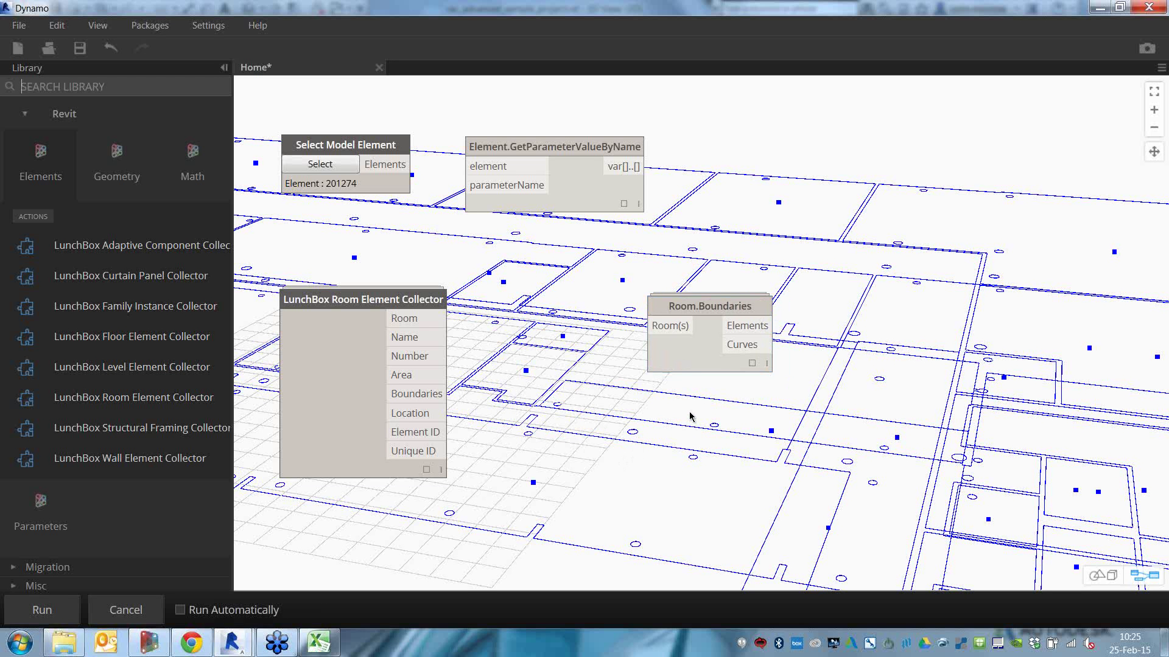
{"action": "left_click", "coordinate": [684, 369]}
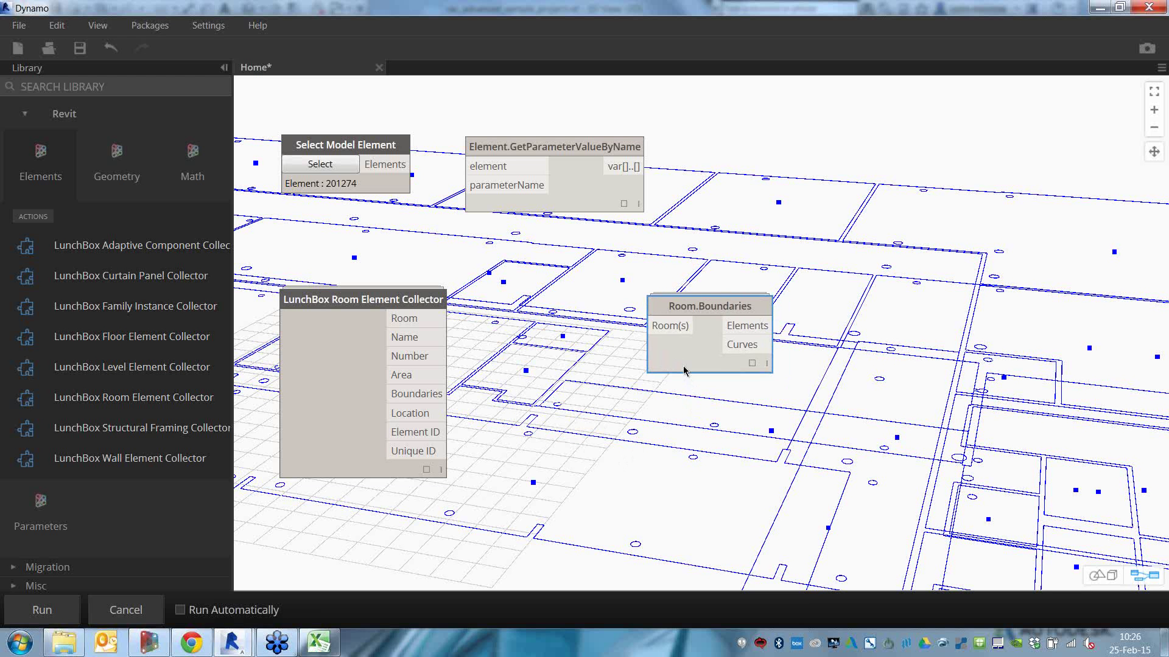
{"action": "key", "text": "Delete"}
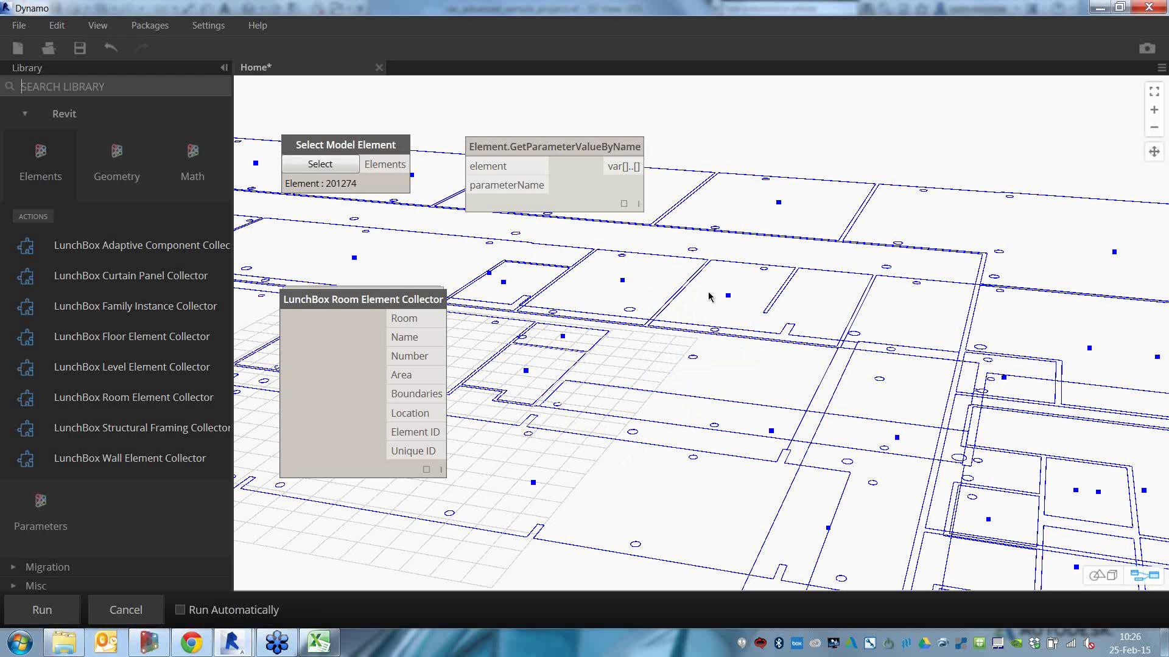
- Switch back to the Revit project and open the 01 - Entry Level floor plan around the Instruction and Conference rooms
{"action": "left_click", "coordinate": [1098, 9]}
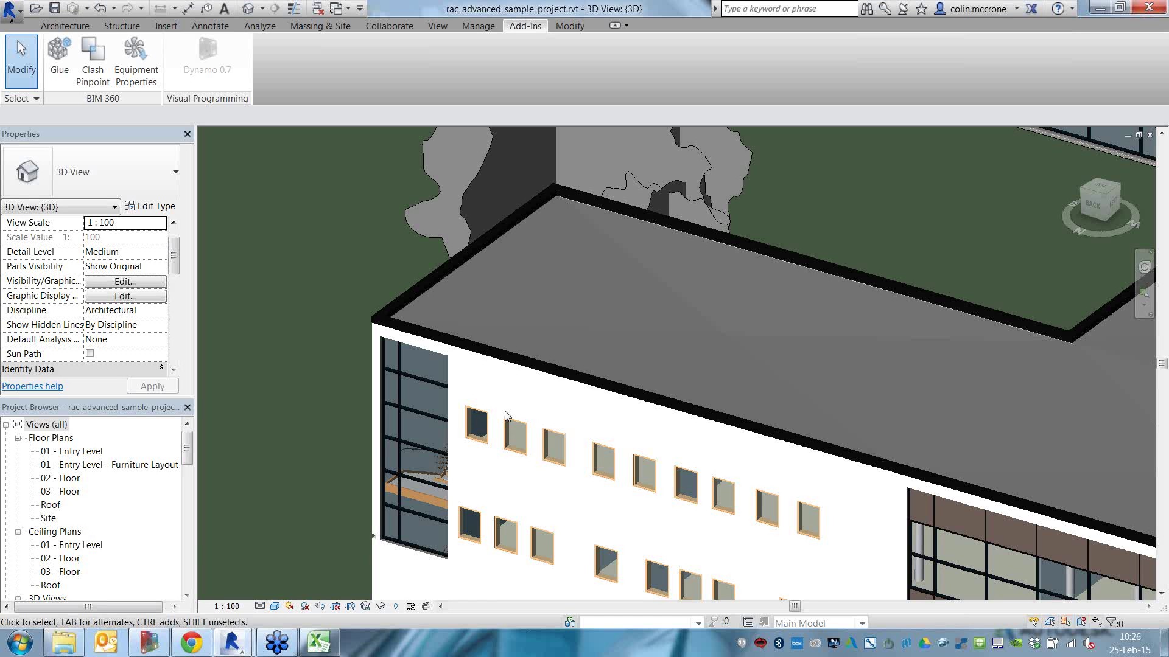
{"action": "middle_click_drag", "start_coordinate": [505, 411], "coordinate": [596, 390], "text": "shift"}
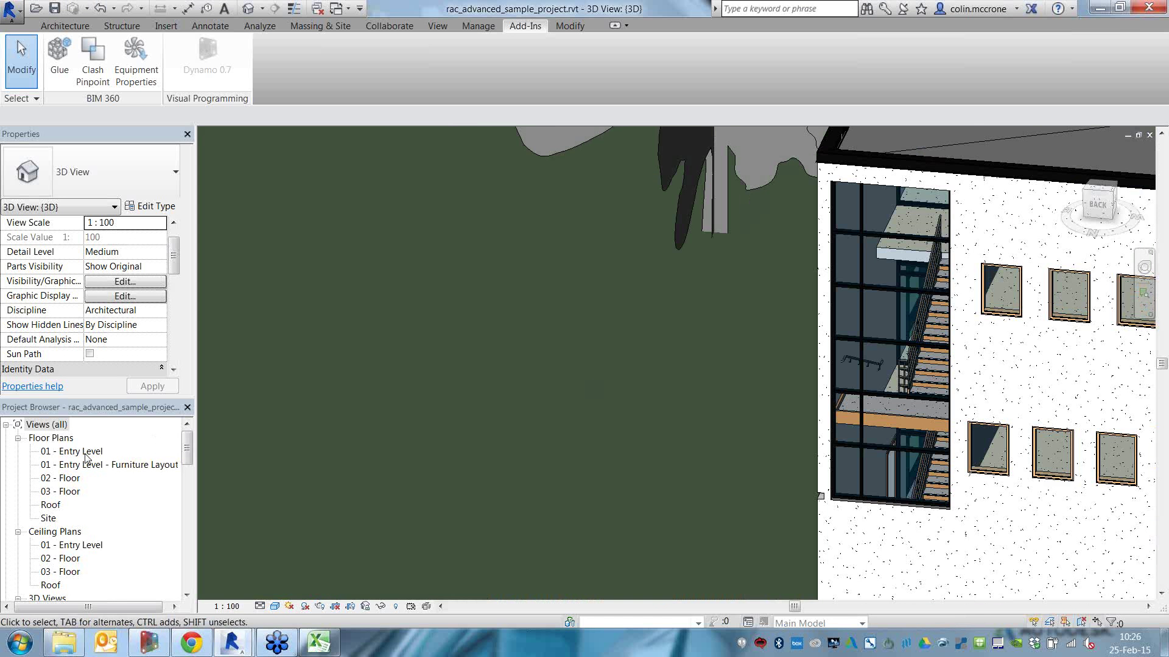
{"action": "left_click", "coordinate": [86, 454]}
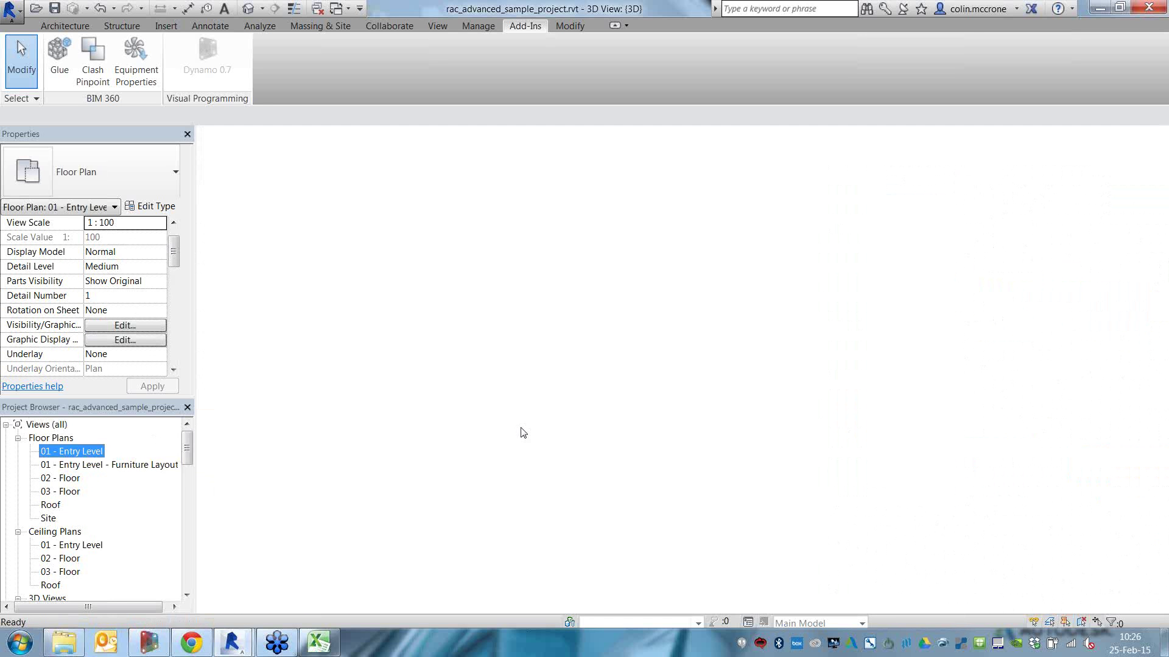
{"action": "scroll", "coordinate": [518, 388], "scroll_direction": "up", "scroll_amount": 5}
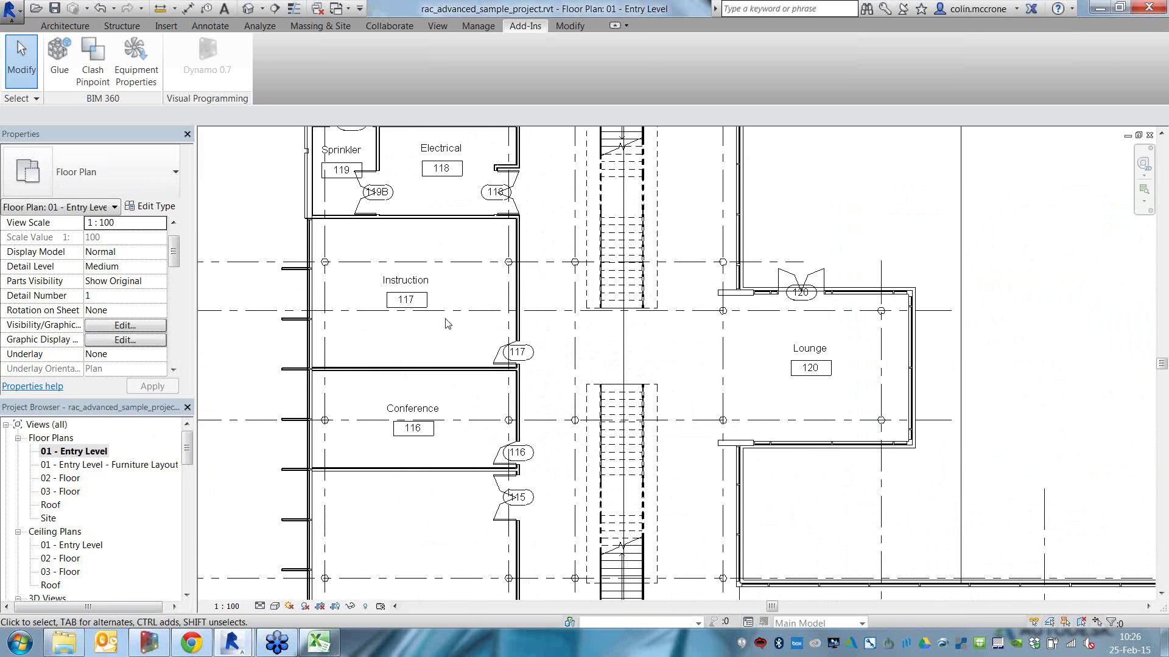
- Select the wall between the Electrical and Instruction rooms, review its Location Line options without changing them, and clear the selection
{"action": "left_click", "coordinate": [395, 161]}
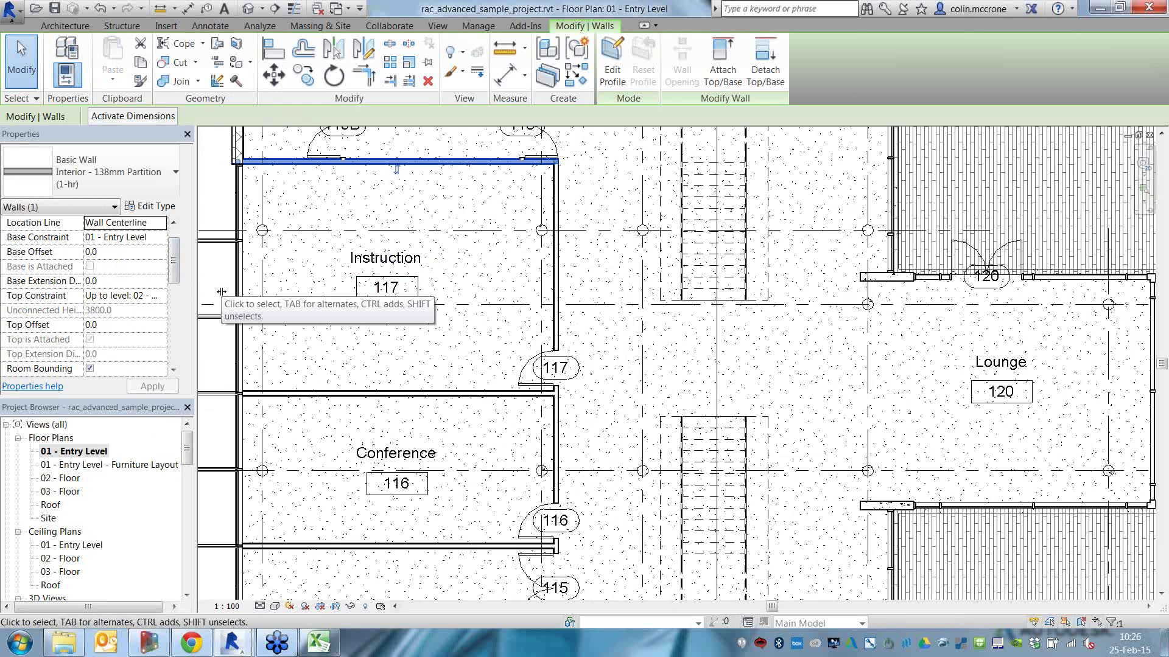
{"action": "left_click_drag", "start_coordinate": [205, 288], "coordinate": [231, 288]}
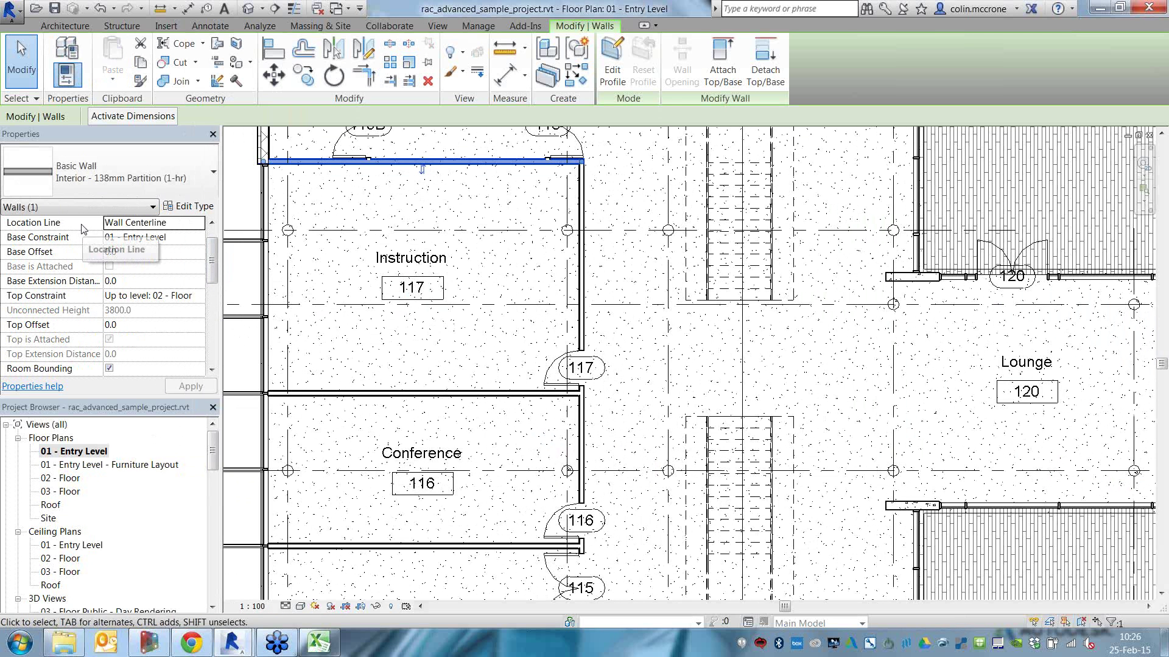
{"action": "left_click", "coordinate": [192, 226]}
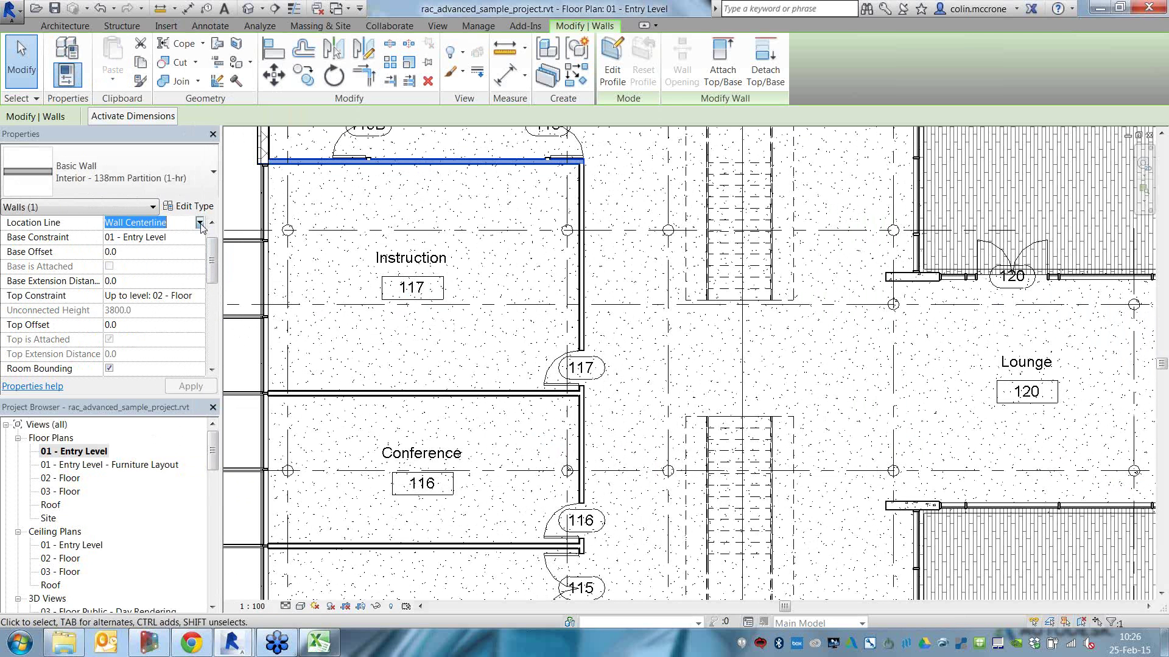
{"action": "left_click", "coordinate": [199, 223]}
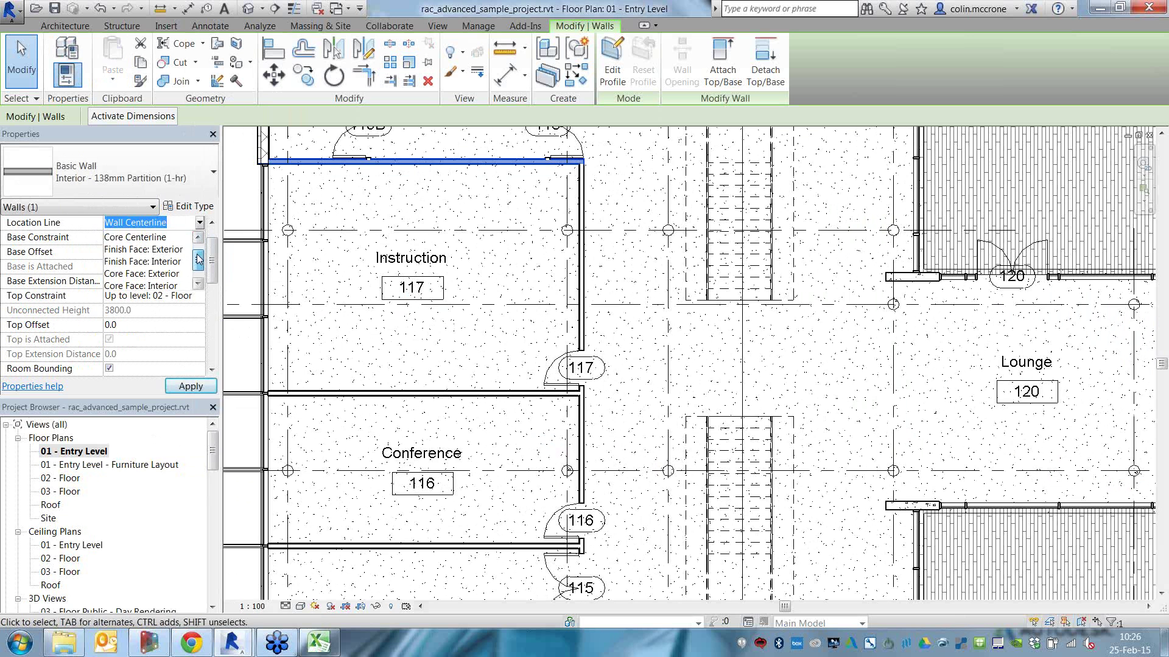
{"action": "left_click", "coordinate": [199, 223]}
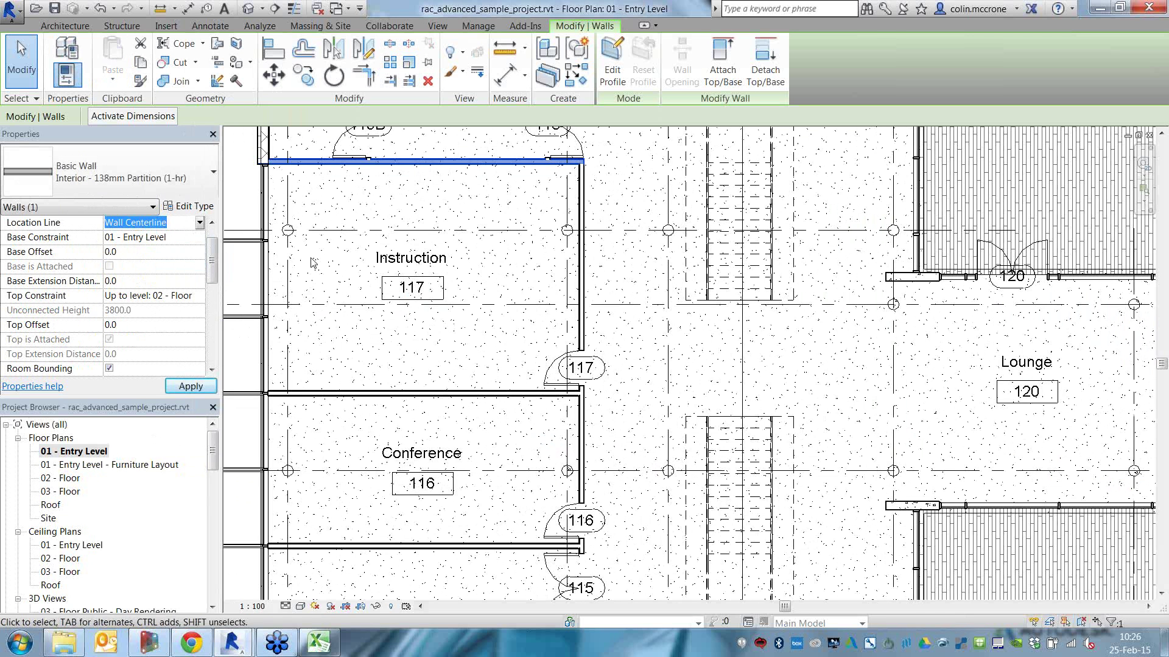
{"action": "middle_click_drag", "start_coordinate": [431, 286], "coordinate": [512, 360]}
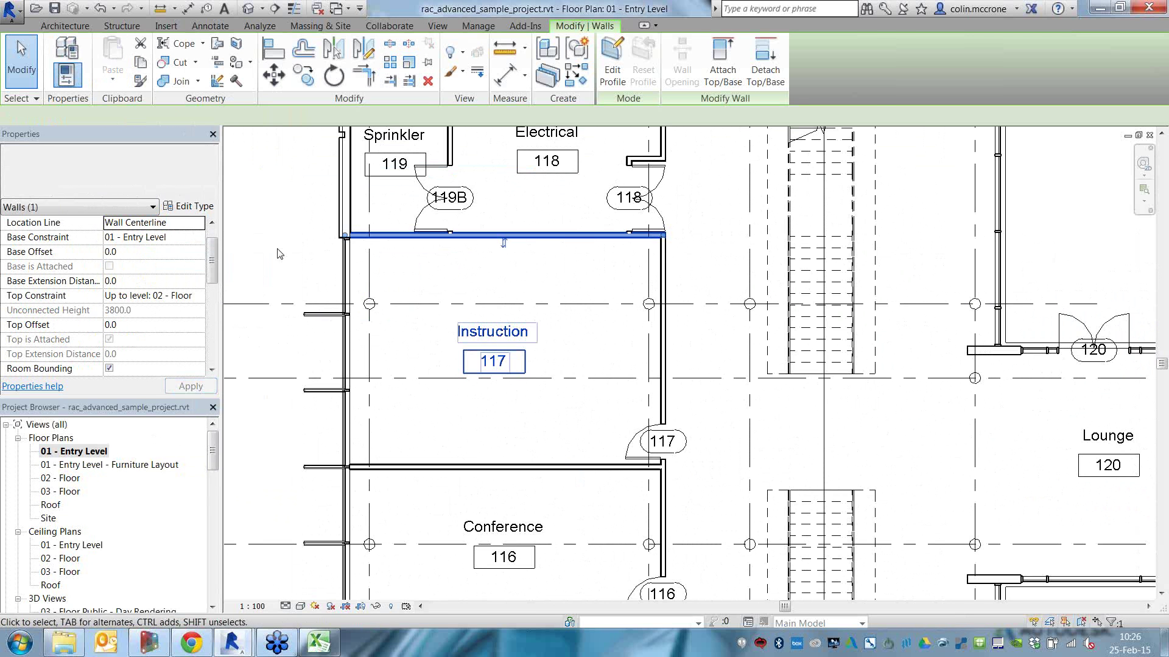
{"action": "left_click", "coordinate": [301, 255]}
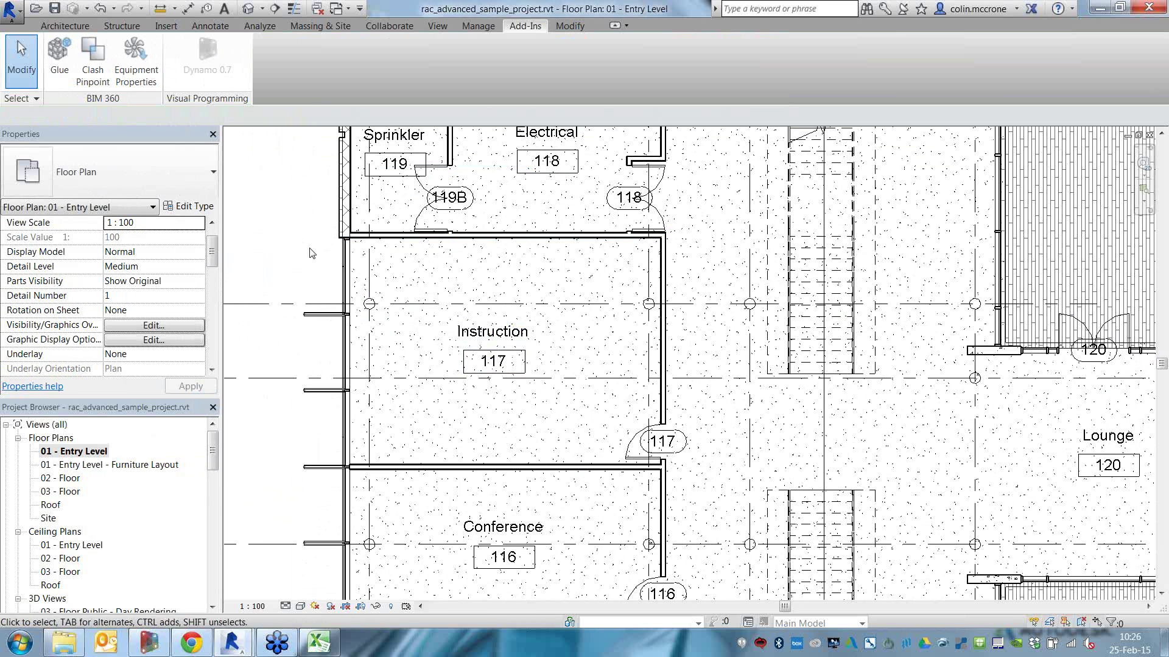
{"action": "scroll", "coordinate": [310, 253], "scroll_direction": "down", "scroll_amount": 2}
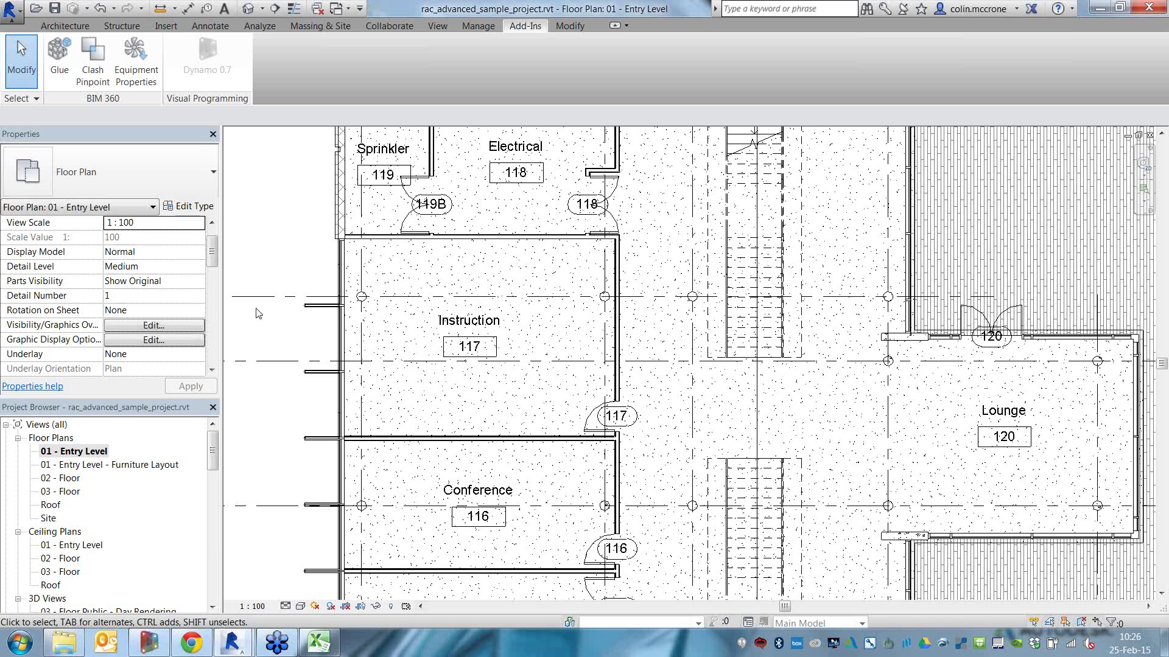
{"action": "left_click_drag", "start_coordinate": [215, 251], "coordinate": [216, 237]}
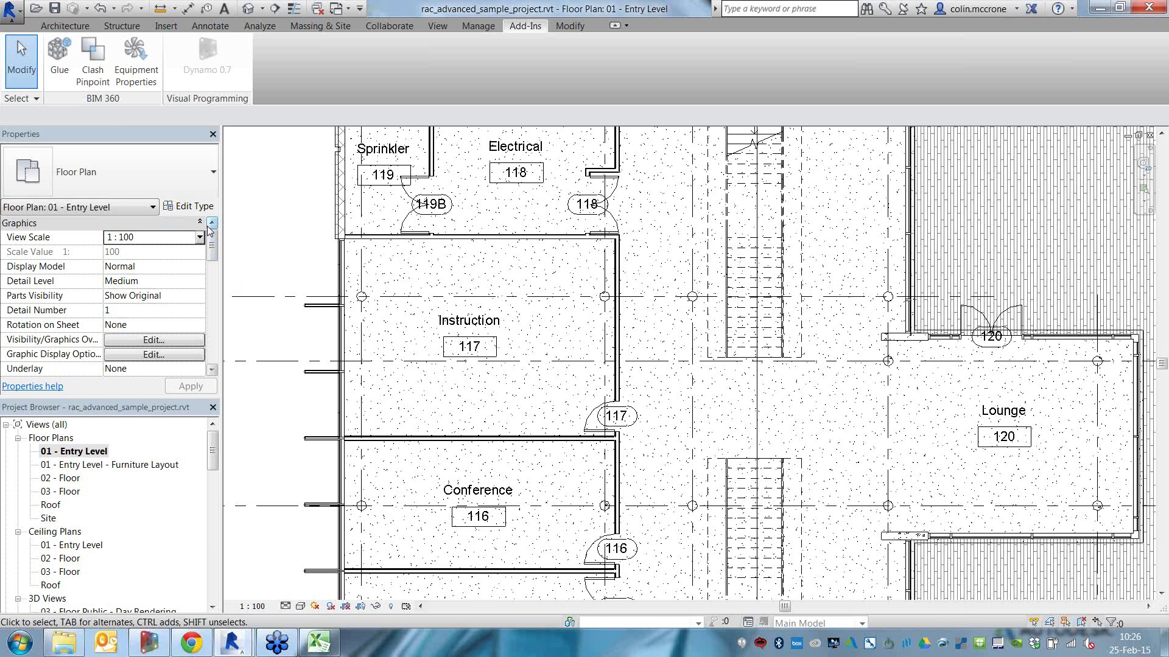
{"action": "middle_click_drag", "start_coordinate": [378, 353], "coordinate": [442, 327]}
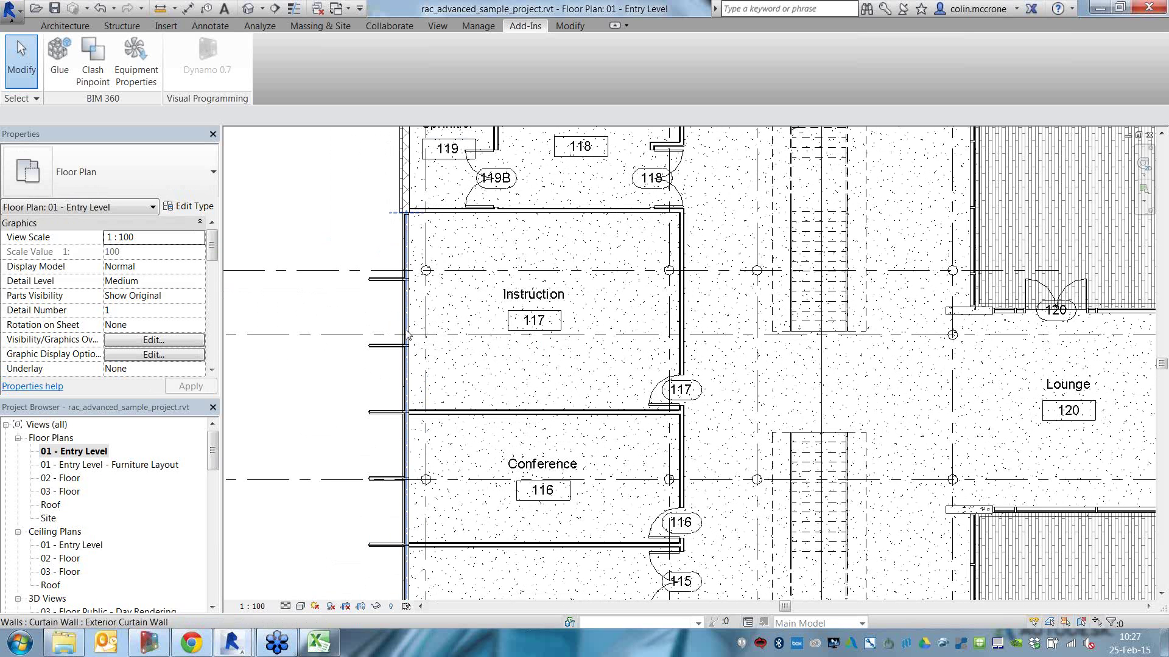
{"action": "mouse_move", "coordinate": [363, 305]}
{"action": "middle_mouse_down"}
{"action": "mouse_move", "coordinate": [504, 341]}
{"action": "mouse_move", "coordinate": [491, 449]}
{"action": "middle_mouse_up"}
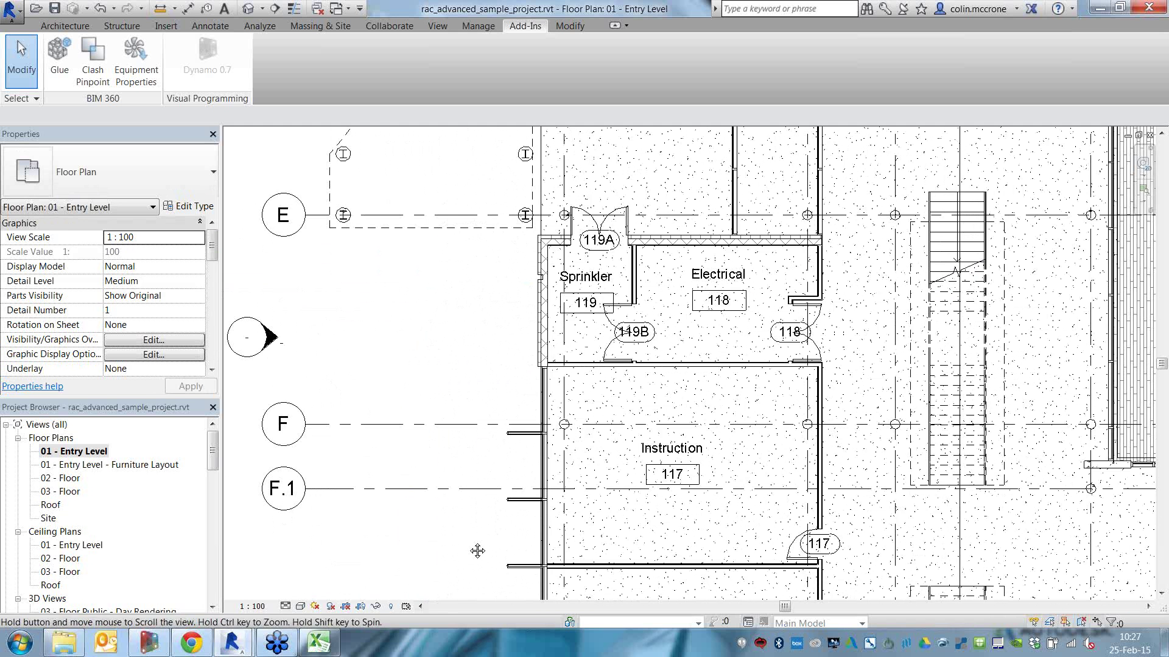
{"action": "middle_click_drag", "start_coordinate": [477, 551], "coordinate": [476, 426]}
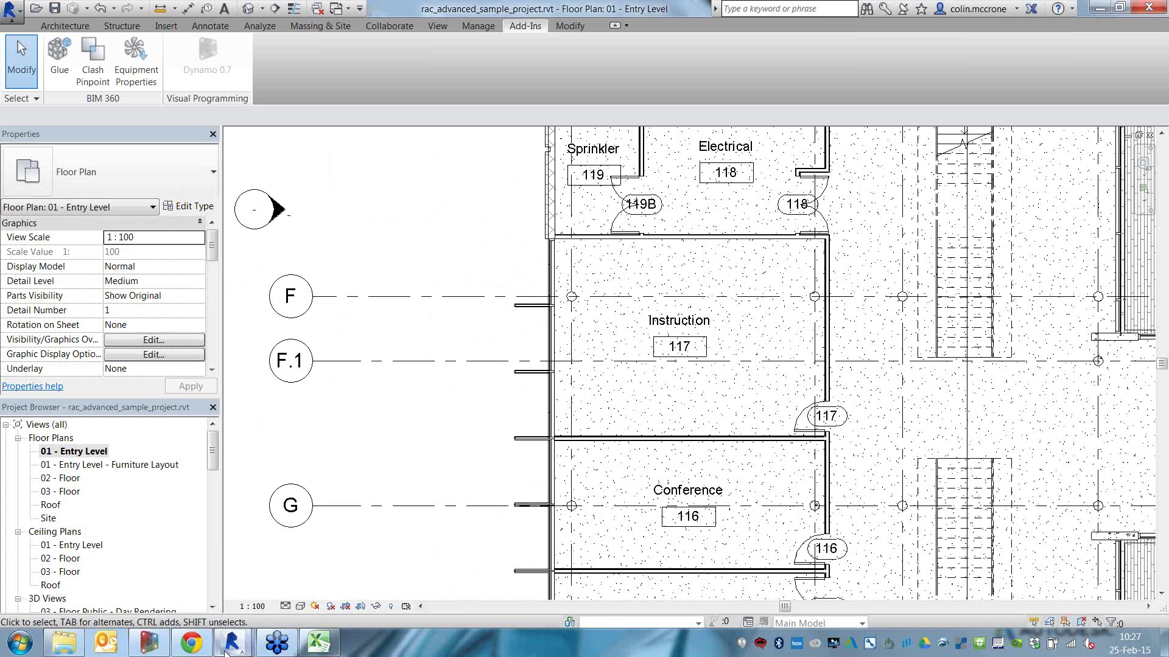
- Switch to the standalone Dynamo window and open packCirclesAlongCurve.dyn from the Desktop
{"action": "mouse_move", "coordinate": [225, 650]}
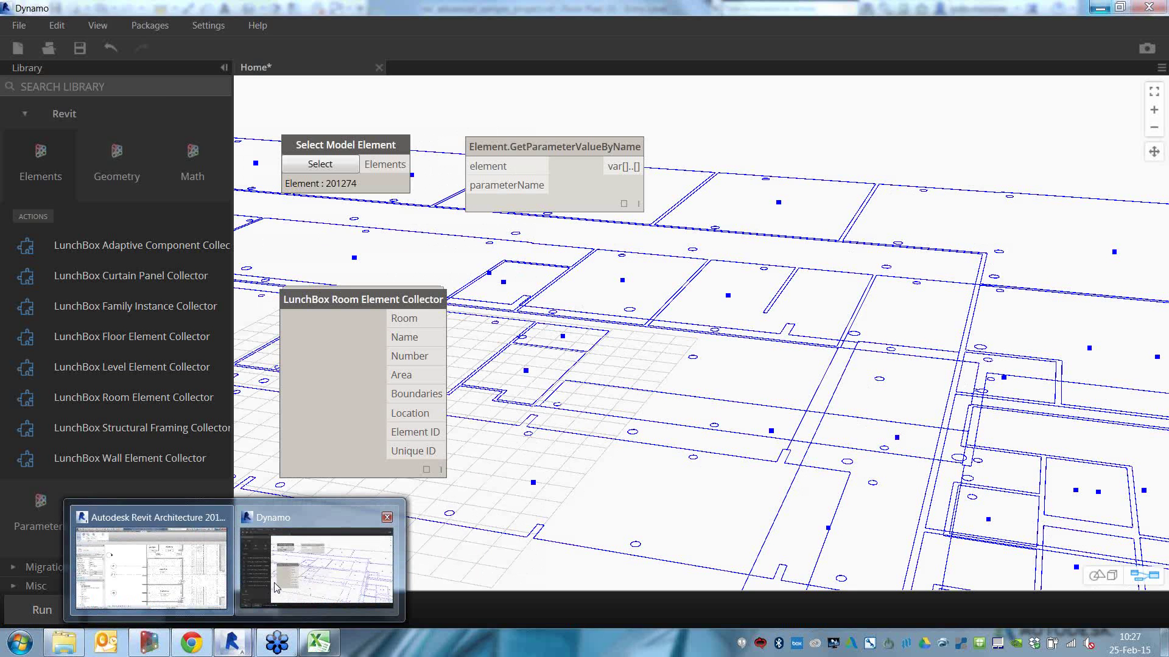
{"action": "left_click", "coordinate": [274, 587]}
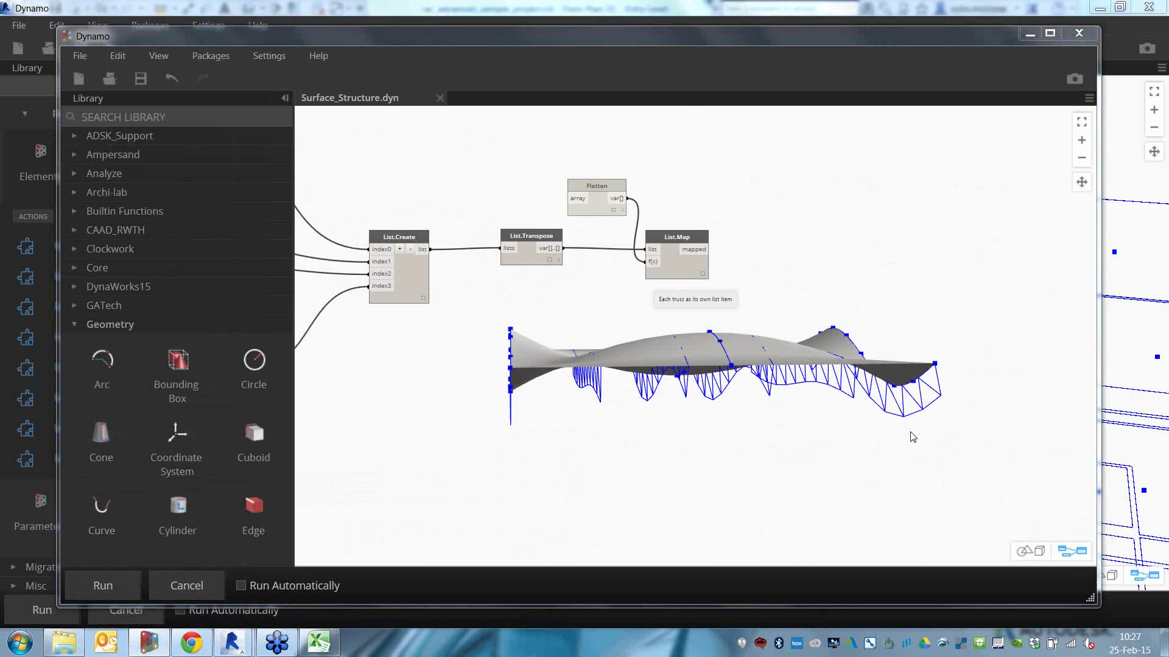
{"action": "key", "text": "ctrl+o"}
{"action": "left_click", "coordinate": [118, 147]}
{"action": "left_click", "coordinate": [630, 307]}
{"action": "scroll", "coordinate": [640, 348], "scroll_direction": "down", "scroll_amount": 3}
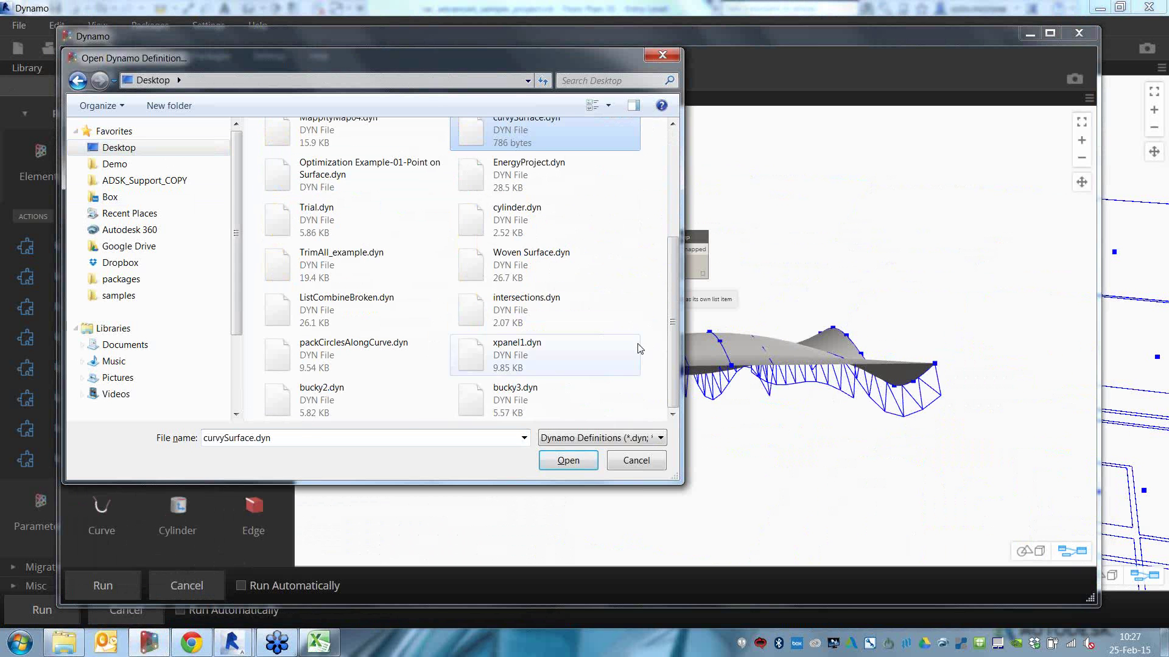
{"action": "left_click", "coordinate": [339, 357]}
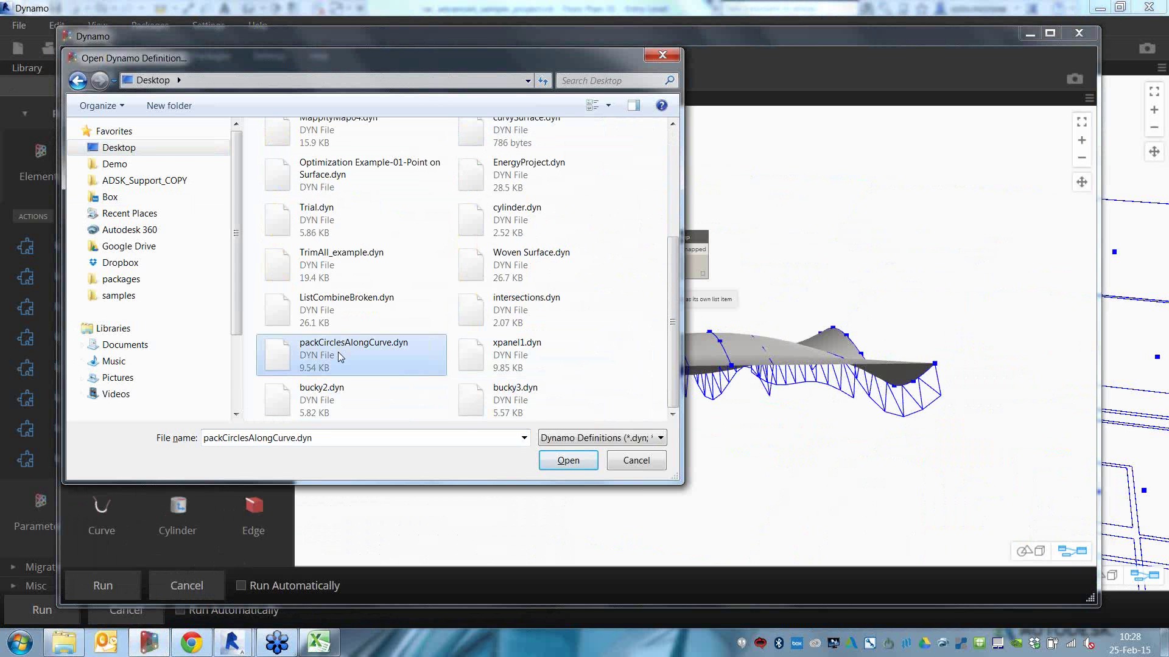
{"action": "double_click", "coordinate": [338, 353]}
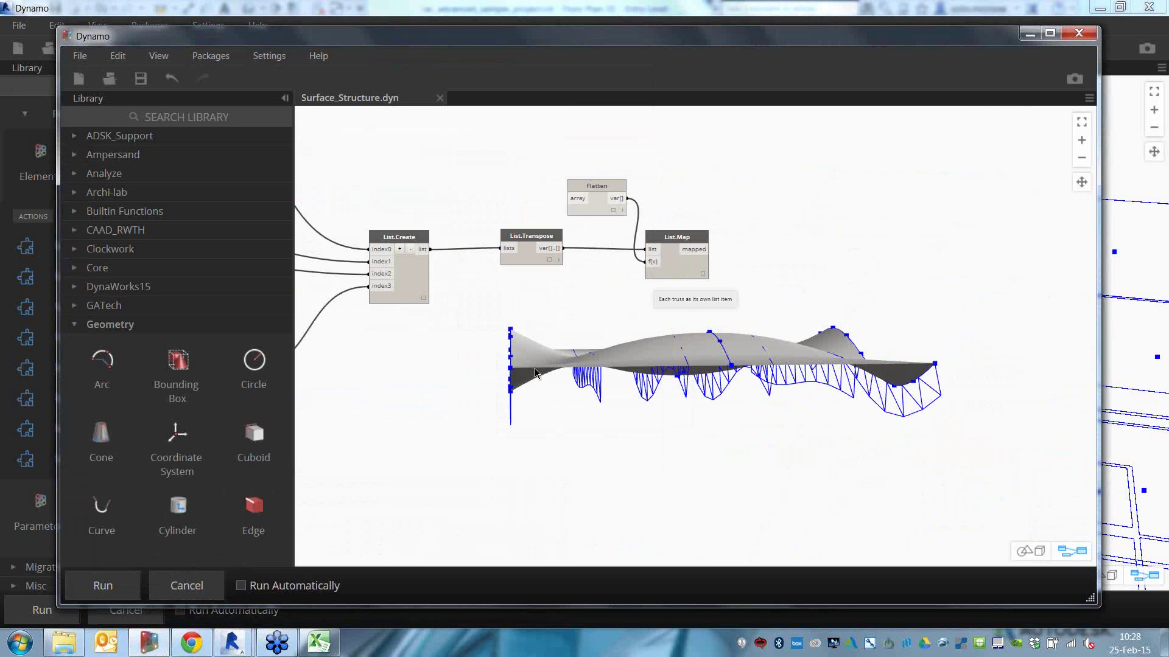
- Move the 0.03 code block clear of the Number Slider and connect the slider to Circle.ByPackingAlongCurve's startParam and the Python Script's IN[2]
{"action": "scroll", "coordinate": [527, 372], "scroll_direction": "down", "scroll_amount": 5}
{"action": "scroll", "coordinate": [425, 415], "scroll_direction": "up", "scroll_amount": 5}
{"action": "scroll", "coordinate": [605, 343], "scroll_direction": "up", "scroll_amount": 3}
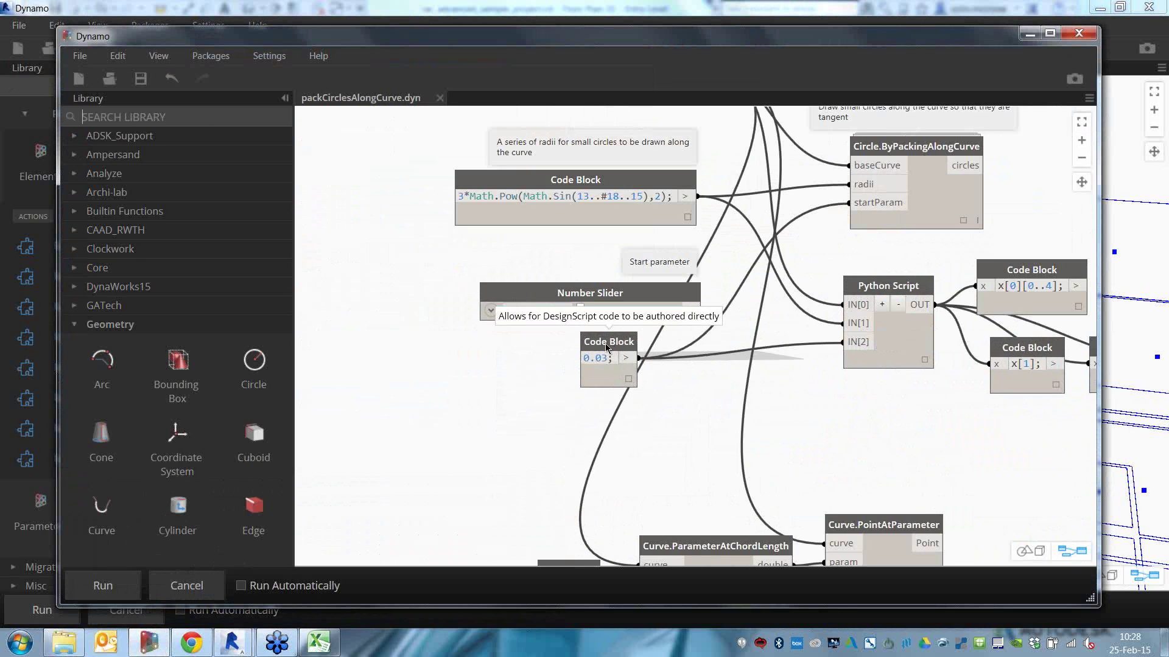
{"action": "left_click_drag", "start_coordinate": [605, 343], "coordinate": [594, 372]}
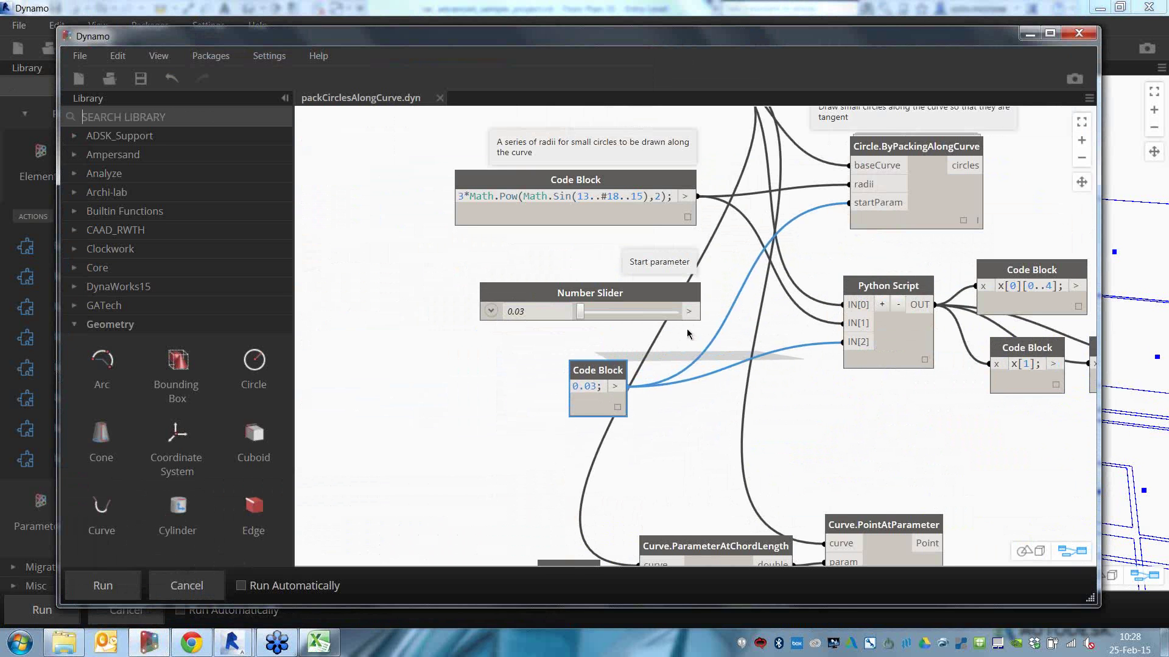
{"action": "left_click_drag", "start_coordinate": [689, 312], "coordinate": [848, 202]}
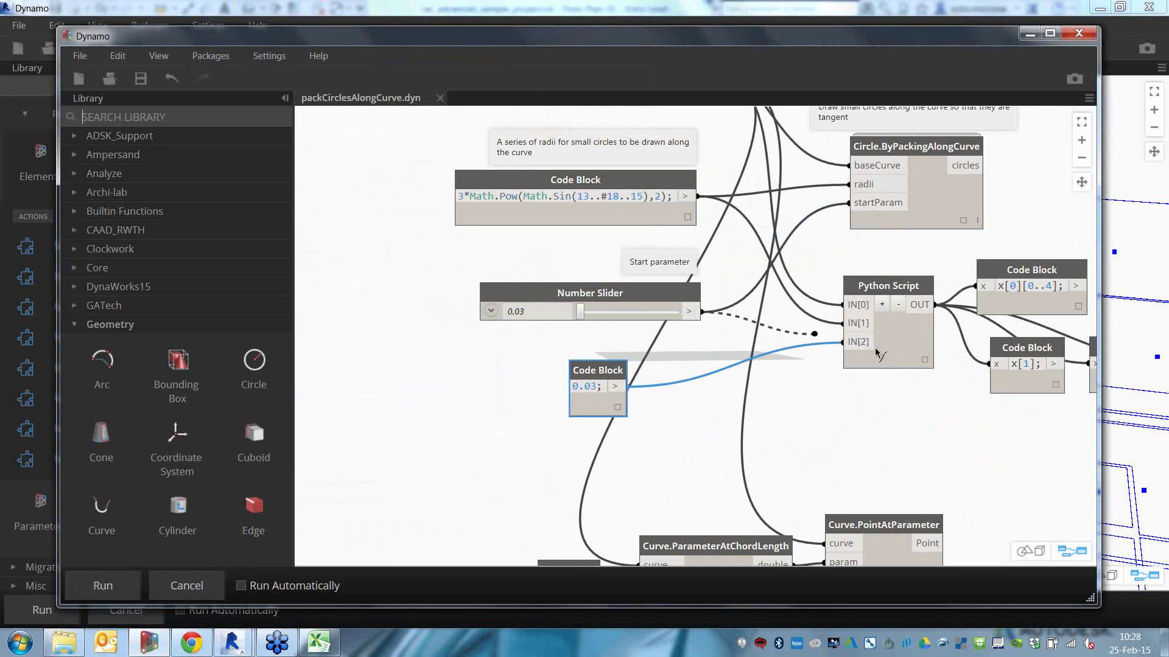
{"action": "left_click_drag", "start_coordinate": [689, 311], "coordinate": [849, 342]}
- Set the start parameter slider to 0.06 and turn on automatic running of the graph
{"action": "left_click_drag", "start_coordinate": [580, 311], "coordinate": [582, 316]}
{"action": "left_click", "coordinate": [241, 586]}
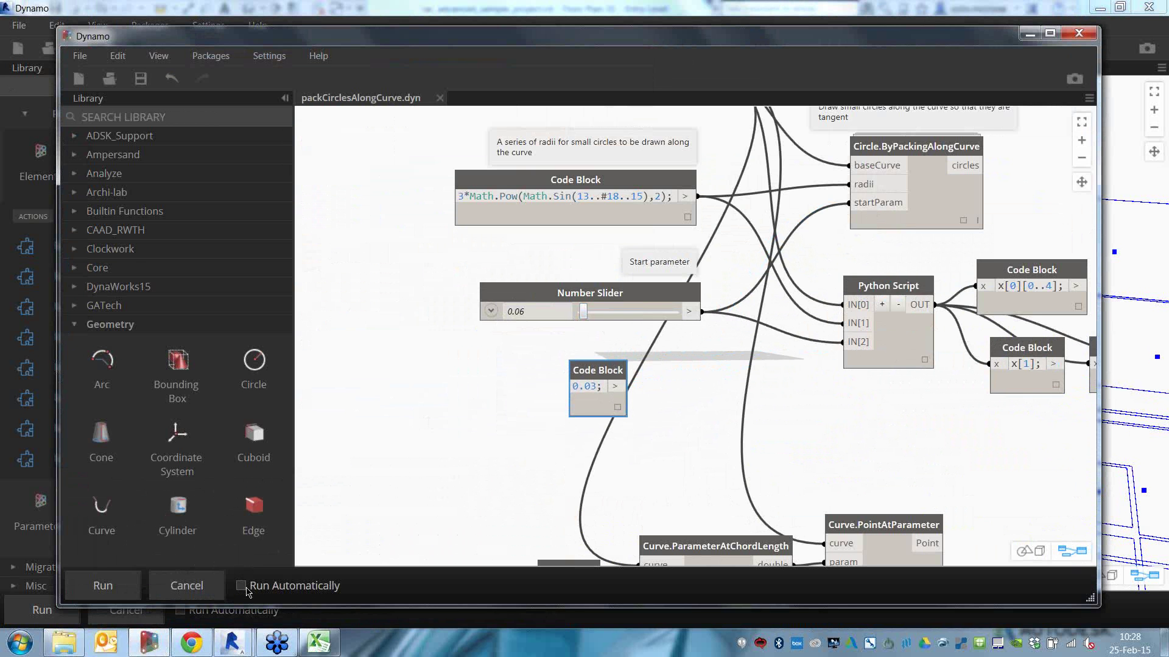
- Run the graph, set the start parameter slider to 0.29 and clear the selection of the 0.03 code block
{"action": "left_click", "coordinate": [113, 600]}
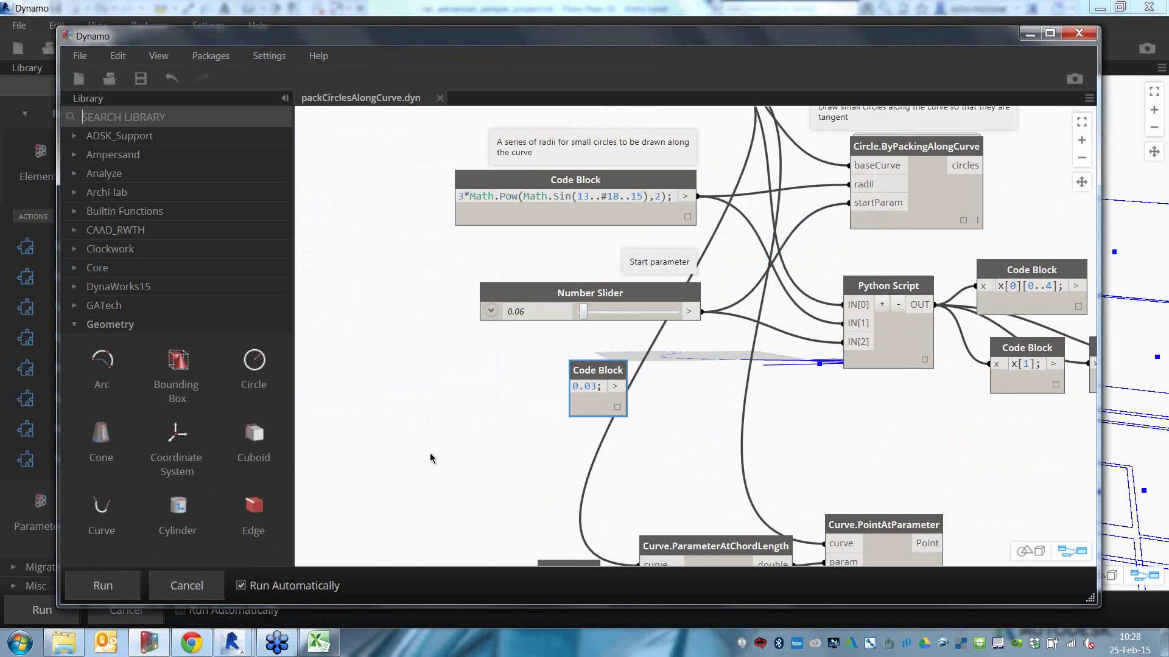
{"action": "scroll", "coordinate": [431, 455], "scroll_direction": "down", "scroll_amount": 2}
{"action": "right_click_drag", "start_coordinate": [431, 455], "coordinate": [482, 413]}
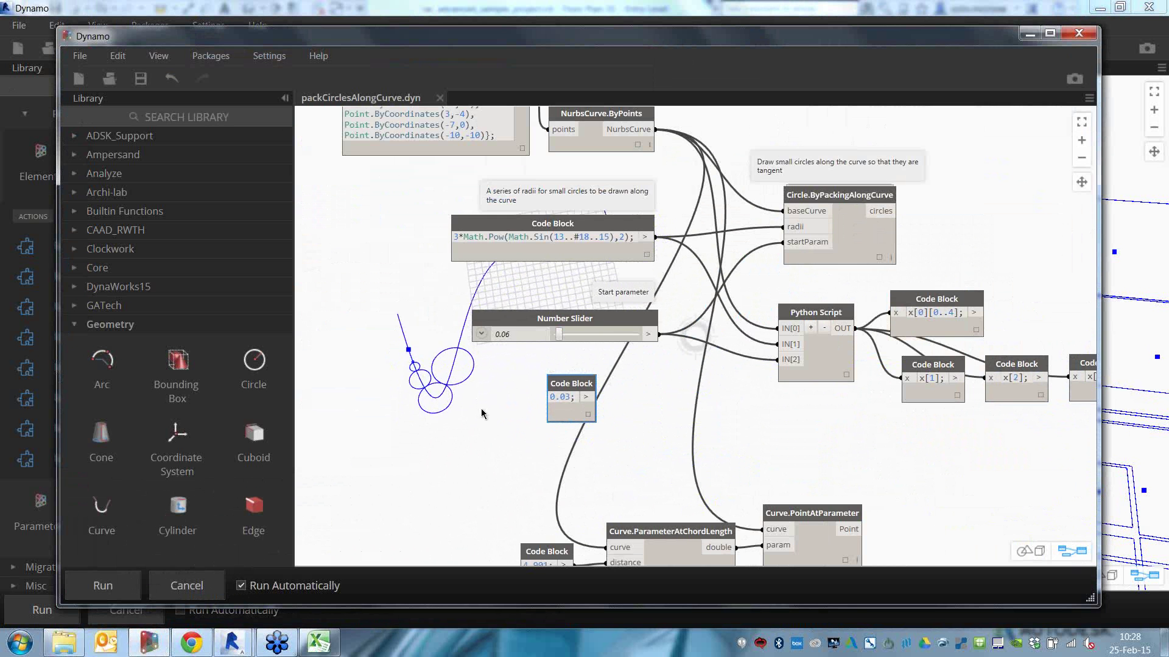
{"action": "middle_click_drag", "start_coordinate": [543, 387], "coordinate": [817, 358]}
{"action": "scroll", "coordinate": [593, 331], "scroll_direction": "up", "scroll_amount": 2}
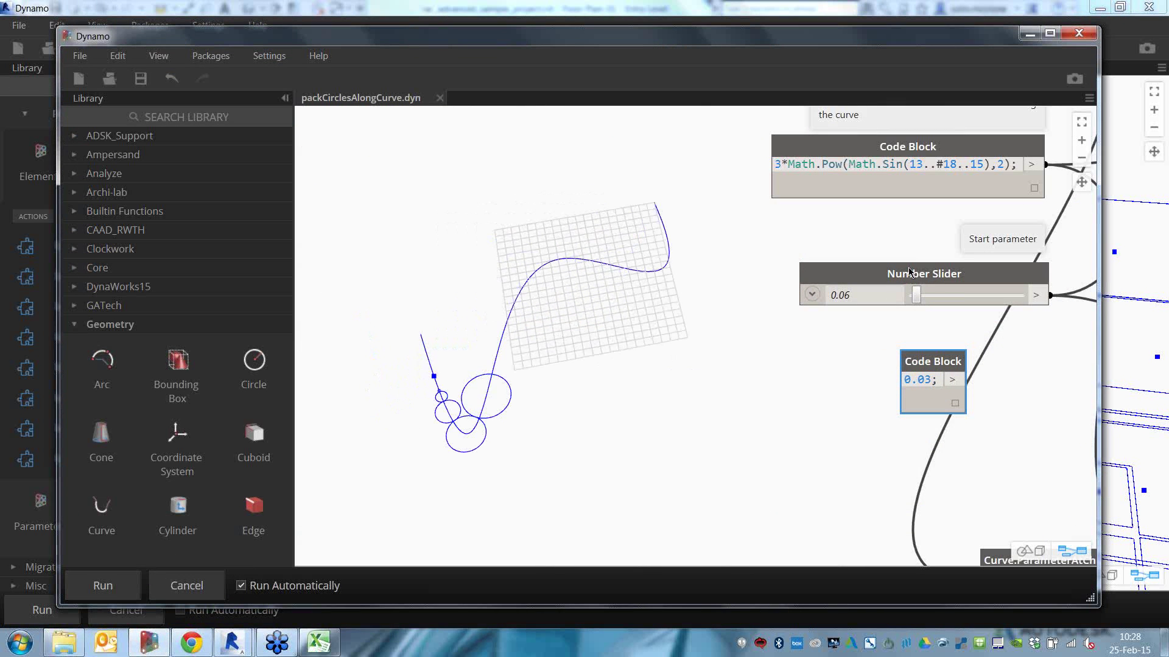
{"action": "mouse_move", "coordinate": [916, 296]}
{"action": "left_mouse_down"}
{"action": "mouse_move", "coordinate": [989, 300]}
{"action": "mouse_move", "coordinate": [939, 295]}
{"action": "left_mouse_up"}
{"action": "scroll", "coordinate": [509, 324], "scroll_direction": "up", "scroll_amount": 3}
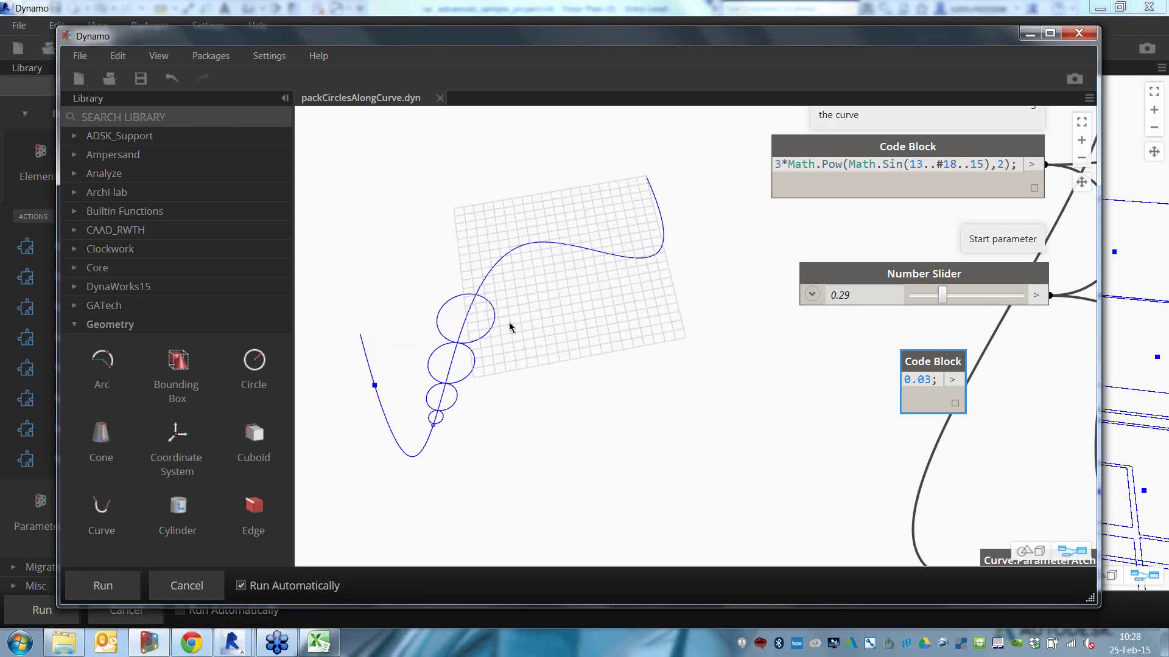
{"action": "scroll", "coordinate": [509, 324], "scroll_direction": "up", "scroll_amount": 1}
{"action": "middle_click_drag", "start_coordinate": [510, 324], "coordinate": [558, 347]}
{"action": "left_click", "coordinate": [725, 315]}
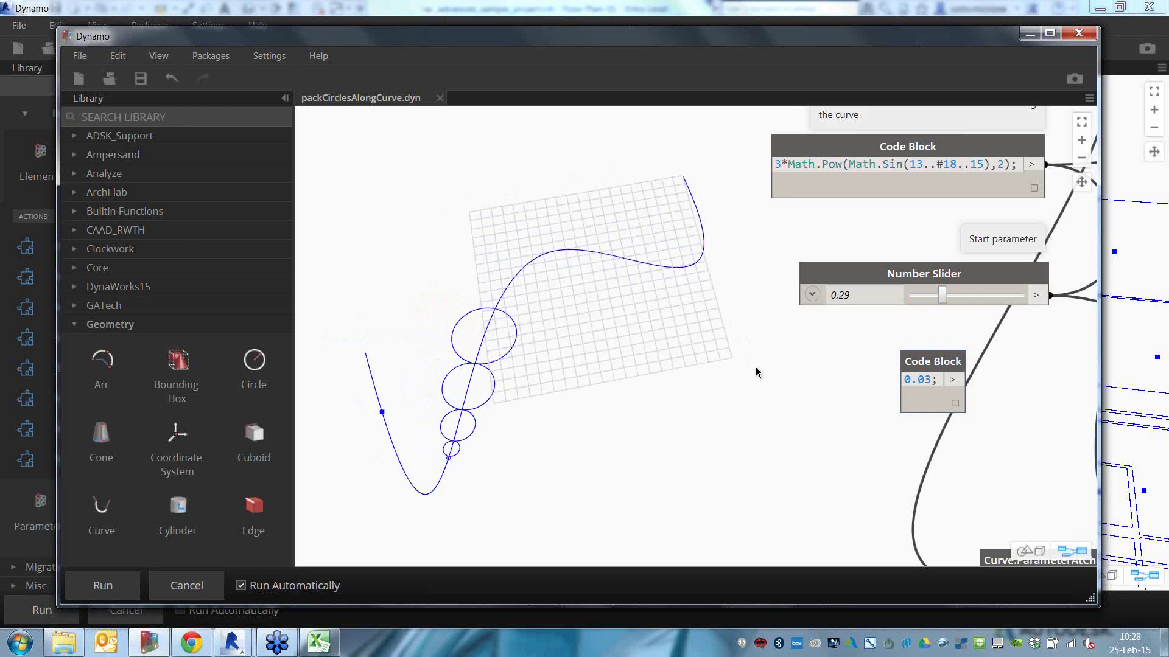
- Set the start parameter slider to 0.38 to move the packed circles along the curve
{"action": "mouse_move", "coordinate": [945, 294]}
{"action": "left_mouse_down"}
{"action": "mouse_move", "coordinate": [919, 299]}
{"action": "mouse_move", "coordinate": [954, 299]}
{"action": "left_mouse_up"}
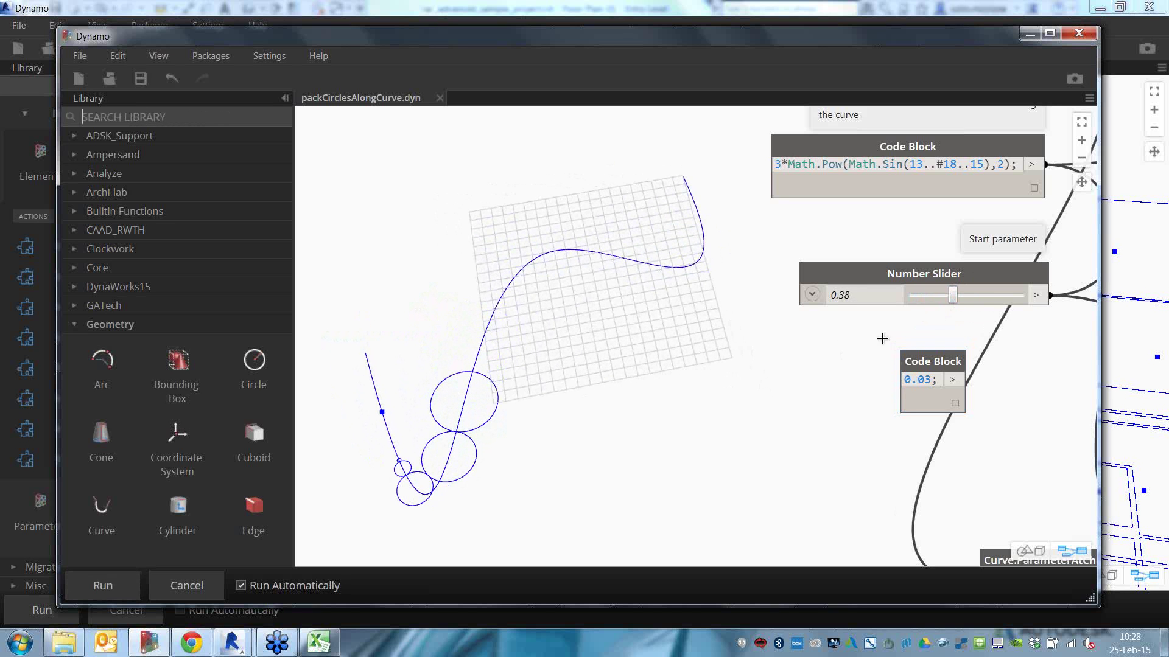
{"action": "scroll", "coordinate": [882, 337], "scroll_direction": "down", "scroll_amount": 3}
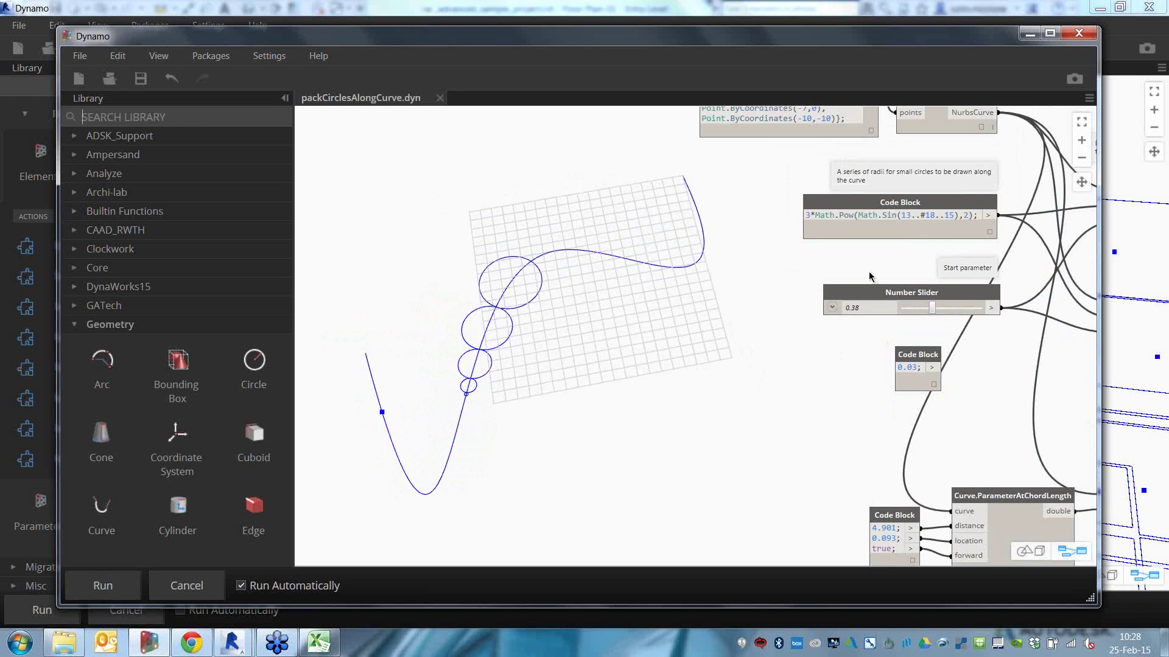
{"action": "middle_click_drag", "start_coordinate": [855, 316], "coordinate": [1003, 273]}
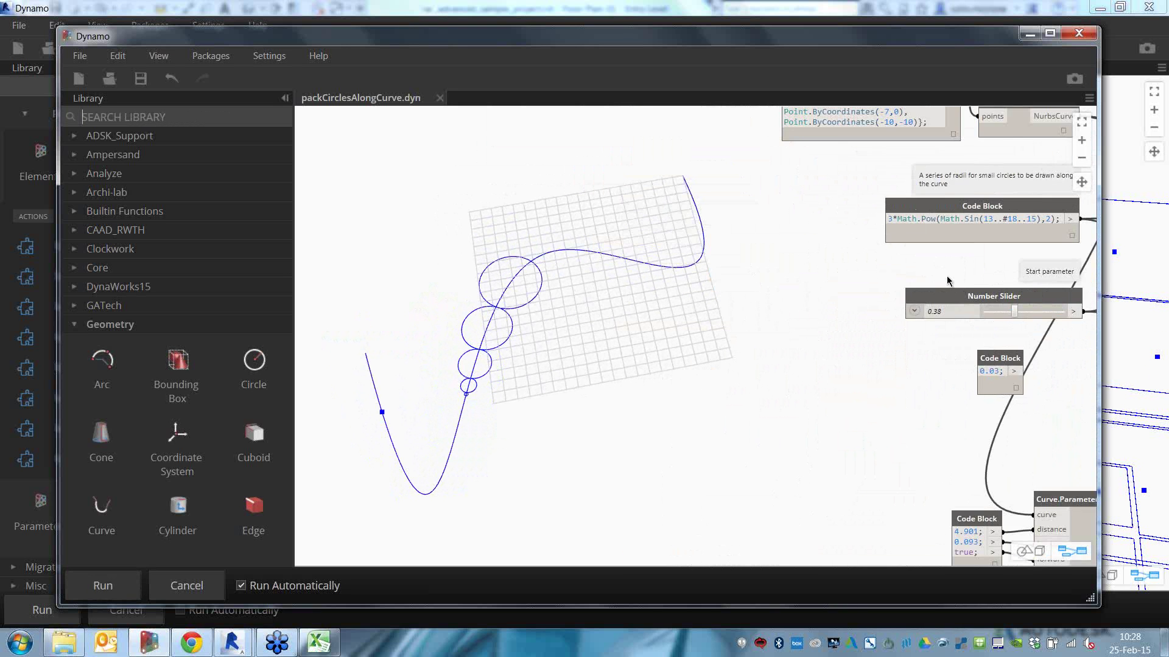
{"action": "scroll", "coordinate": [658, 320], "scroll_direction": "up", "scroll_amount": 2}
{"action": "scroll", "coordinate": [658, 320], "scroll_direction": "down", "scroll_amount": 2}
{"action": "middle_click_drag", "start_coordinate": [820, 389], "coordinate": [790, 351]}
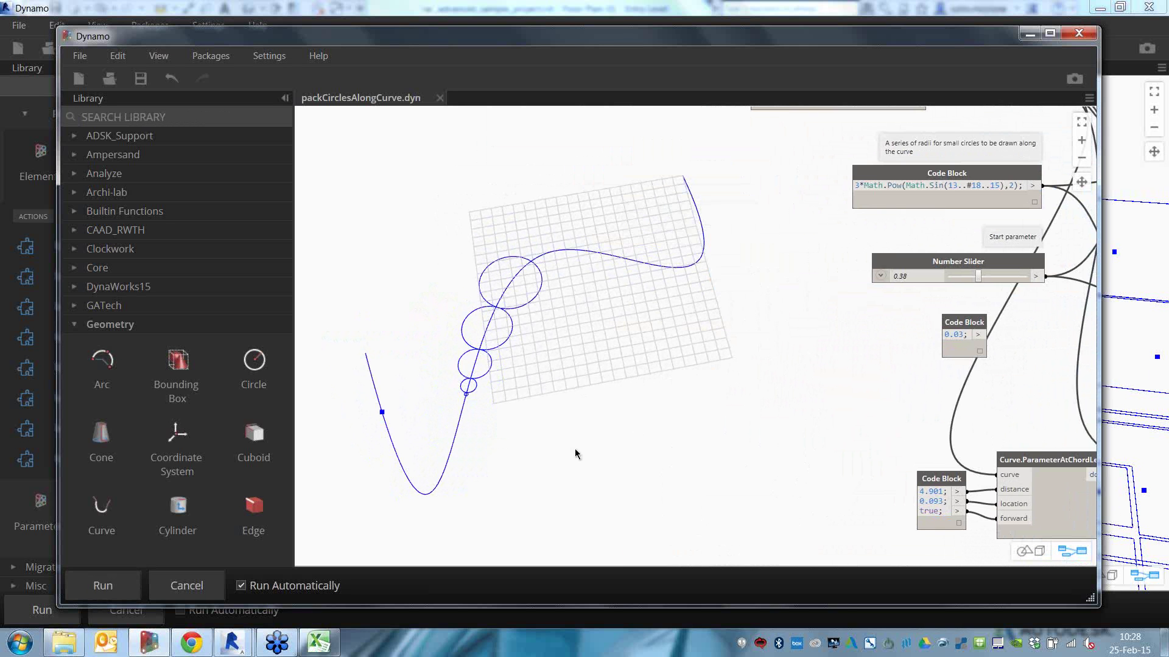
- Search the online packages for hvac, expand the Ventilation_POFanger & NBK details and install version 0.0.2
{"action": "mouse_move", "coordinate": [205, 650]}
{"action": "left_click", "coordinate": [219, 56]}
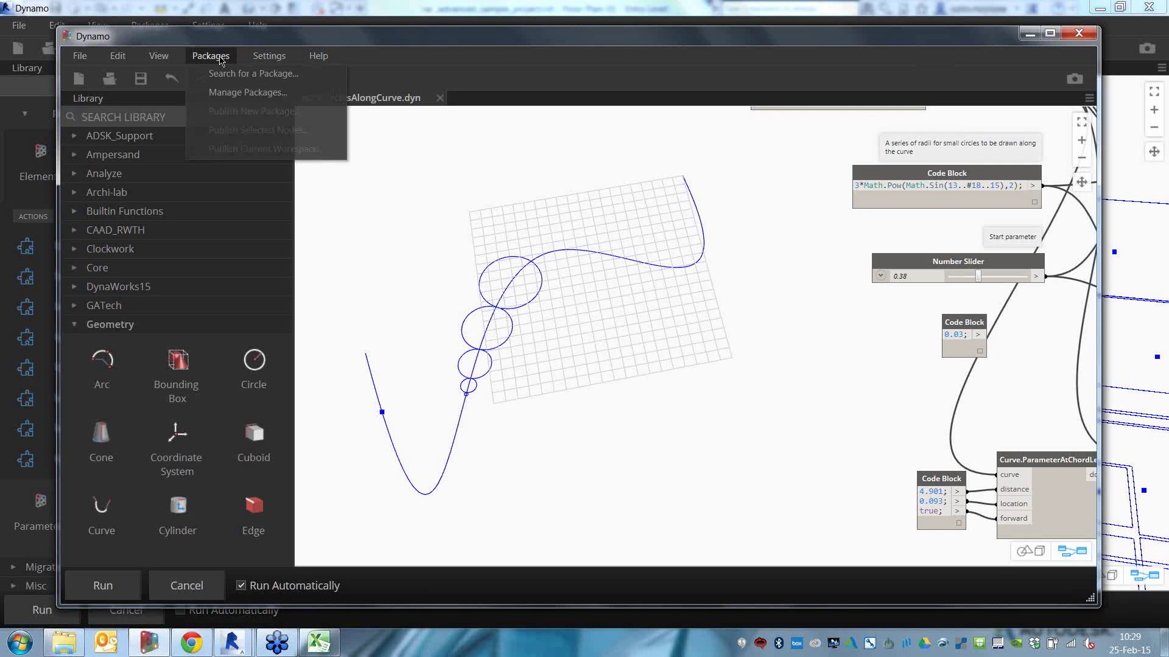
{"action": "left_click", "coordinate": [221, 73]}
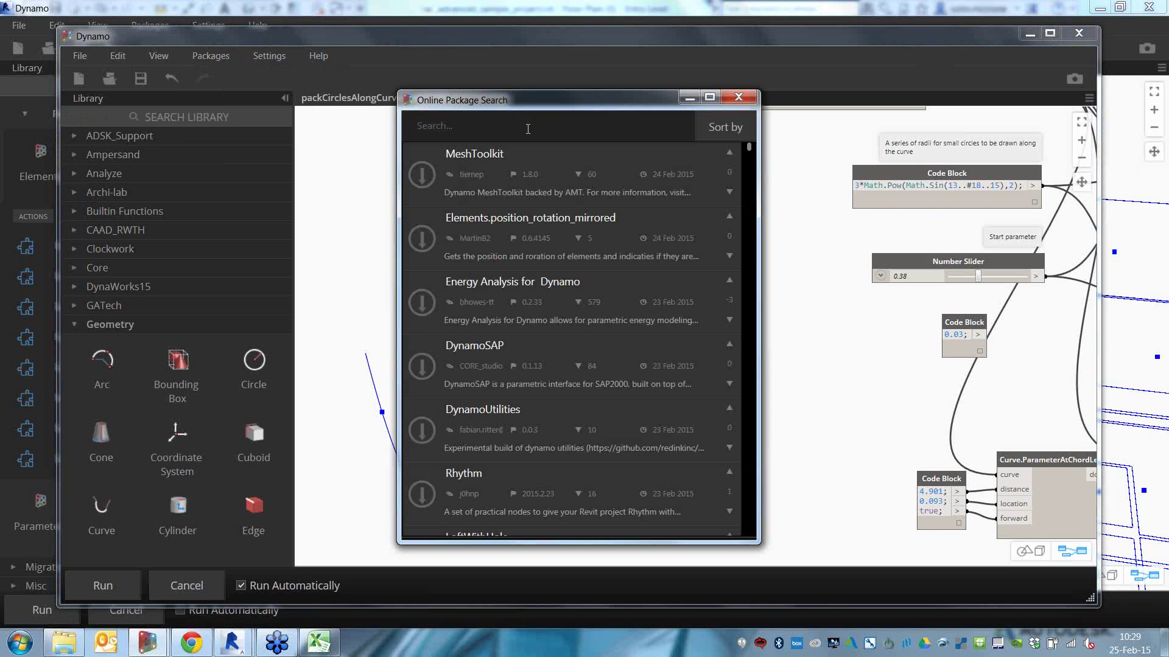
{"action": "type", "text": "hvac"}
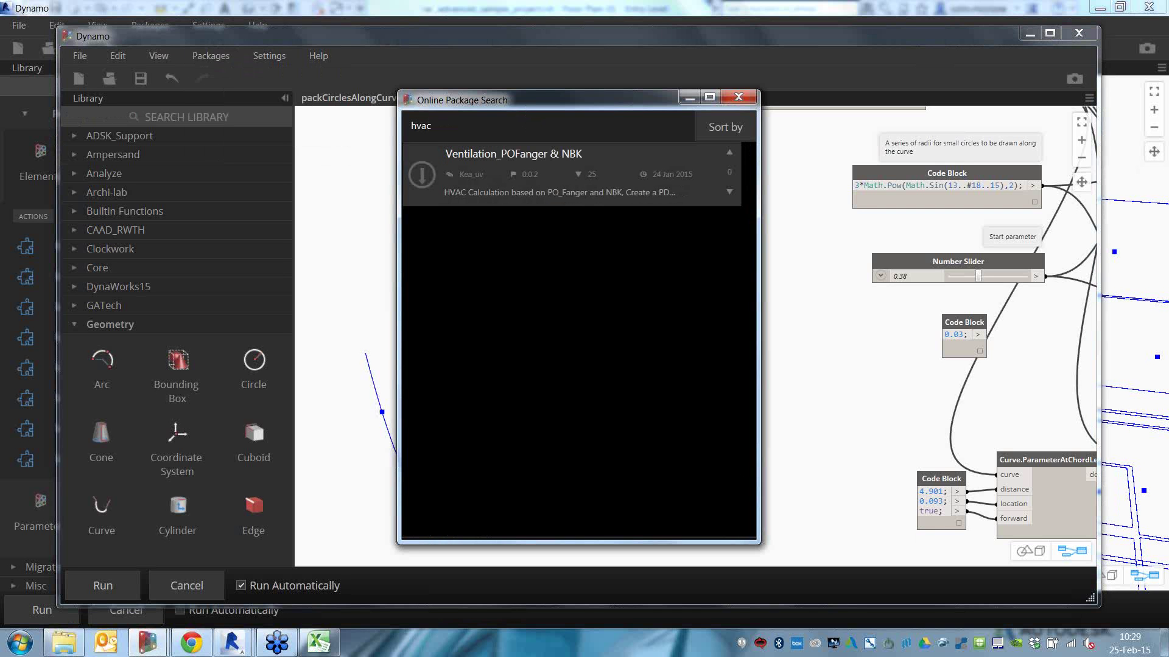
{"action": "left_click", "coordinate": [632, 174]}
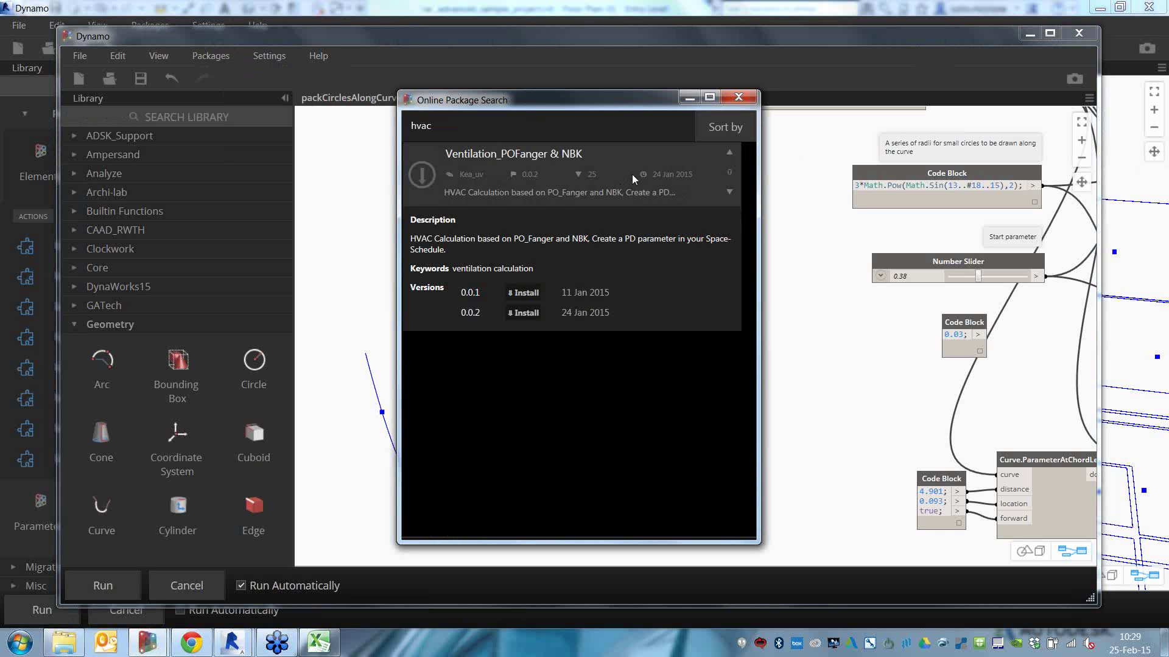
{"action": "left_click", "coordinate": [425, 177]}
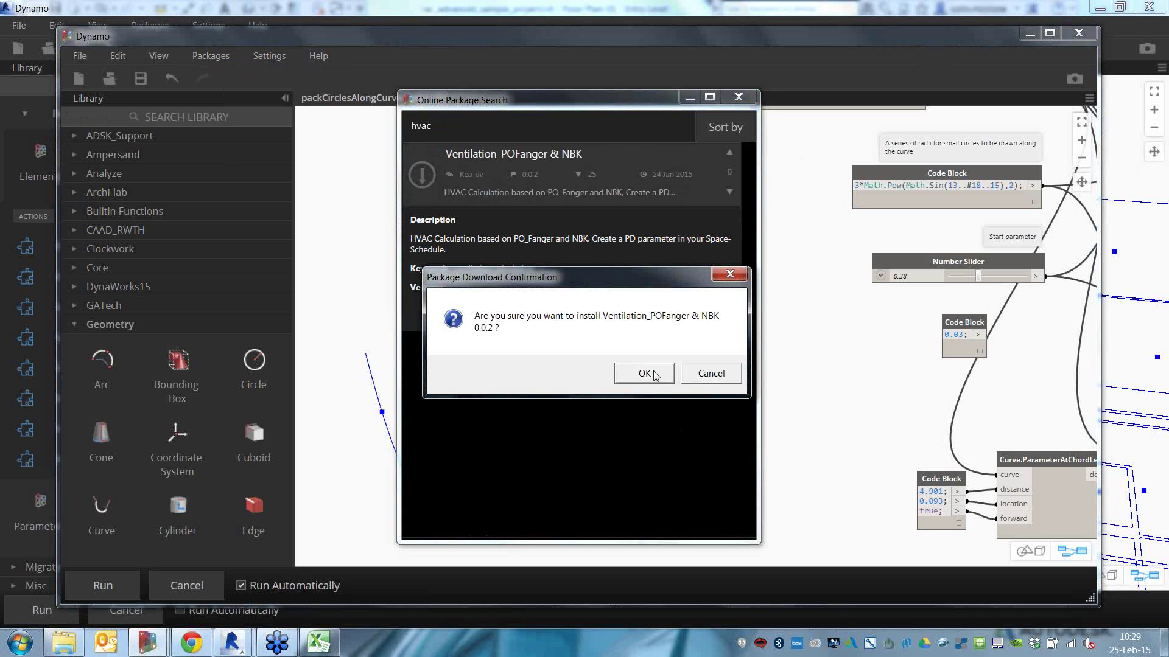
{"action": "left_click", "coordinate": [654, 369]}
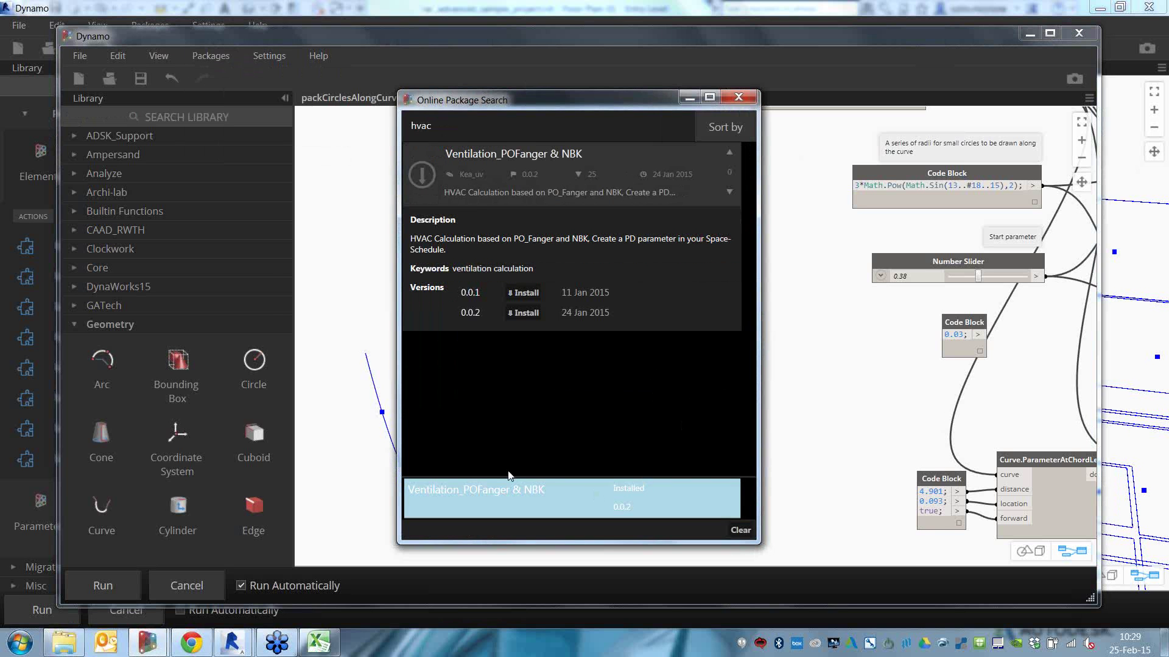
- Search the node library for ventil, clear the search and look through the library categories for the ventilation package
{"action": "left_click", "coordinate": [150, 118]}
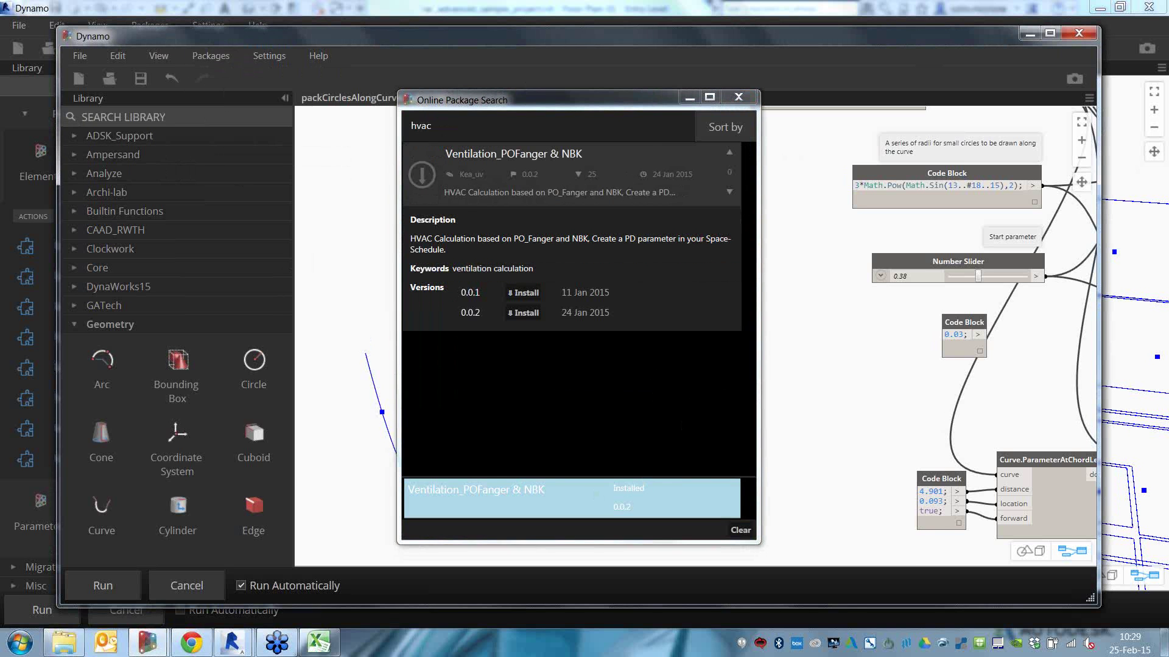
{"action": "type", "text": "ventil"}
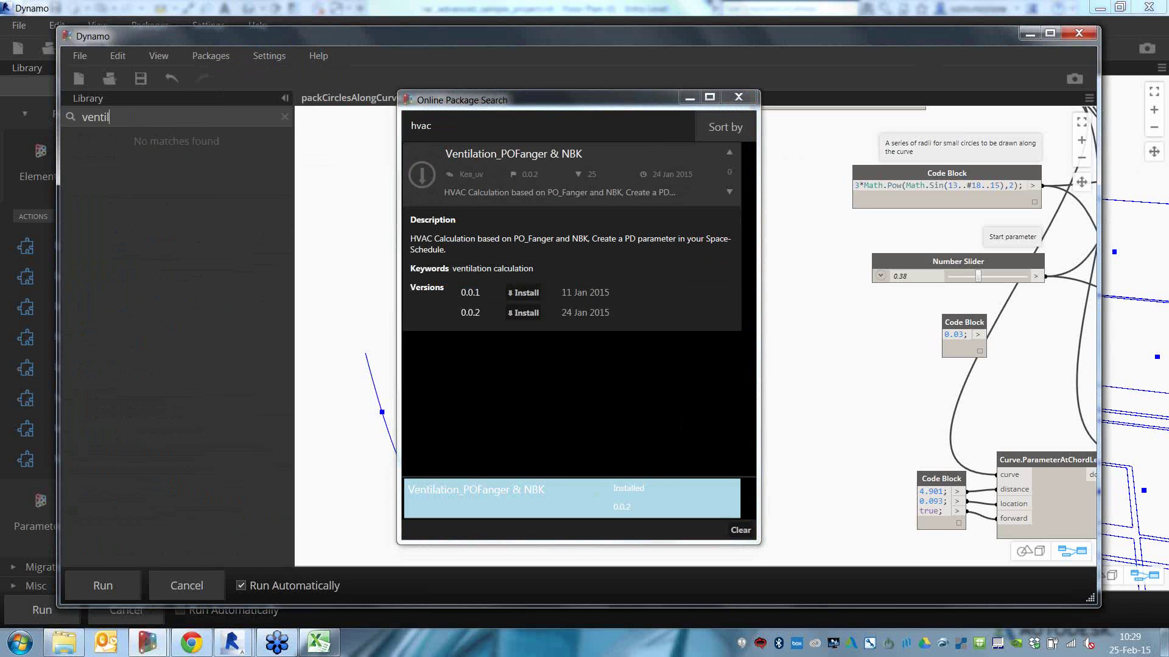
{"action": "key", "text": "BackSpace"}
{"action": "key", "text": "BackSpace"}
{"action": "key", "text": "BackSpace"}
{"action": "key", "text": "BackSpace"}
{"action": "key", "text": "BackSpace"}
{"action": "key", "text": "BackSpace"}
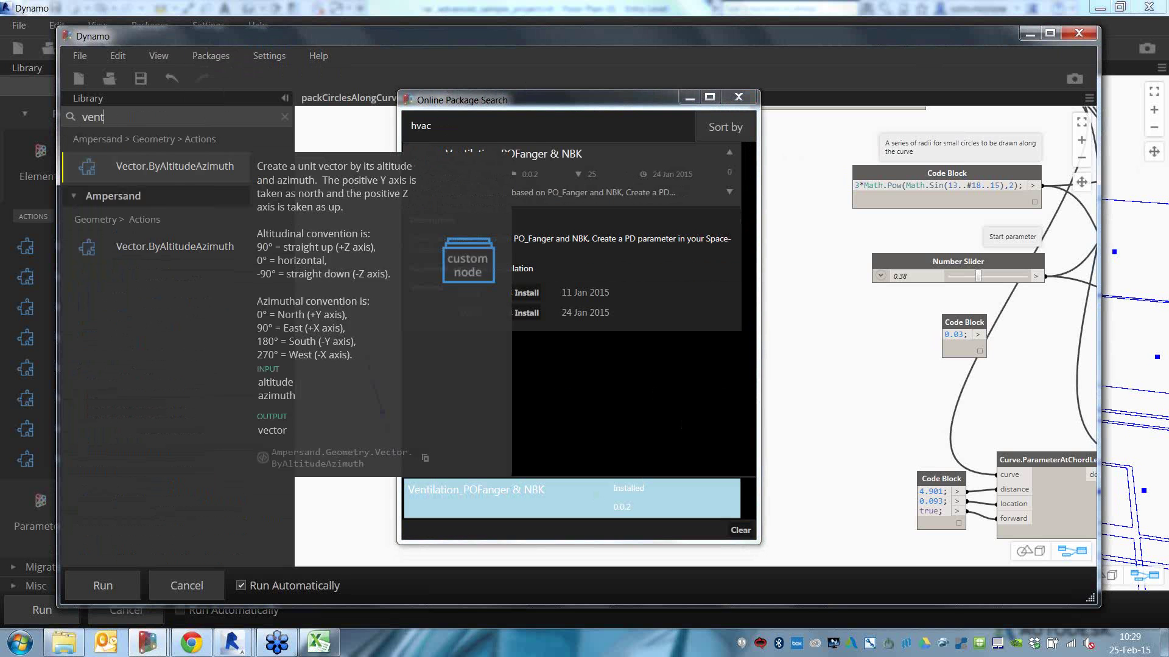
{"action": "left_click", "coordinate": [176, 324]}
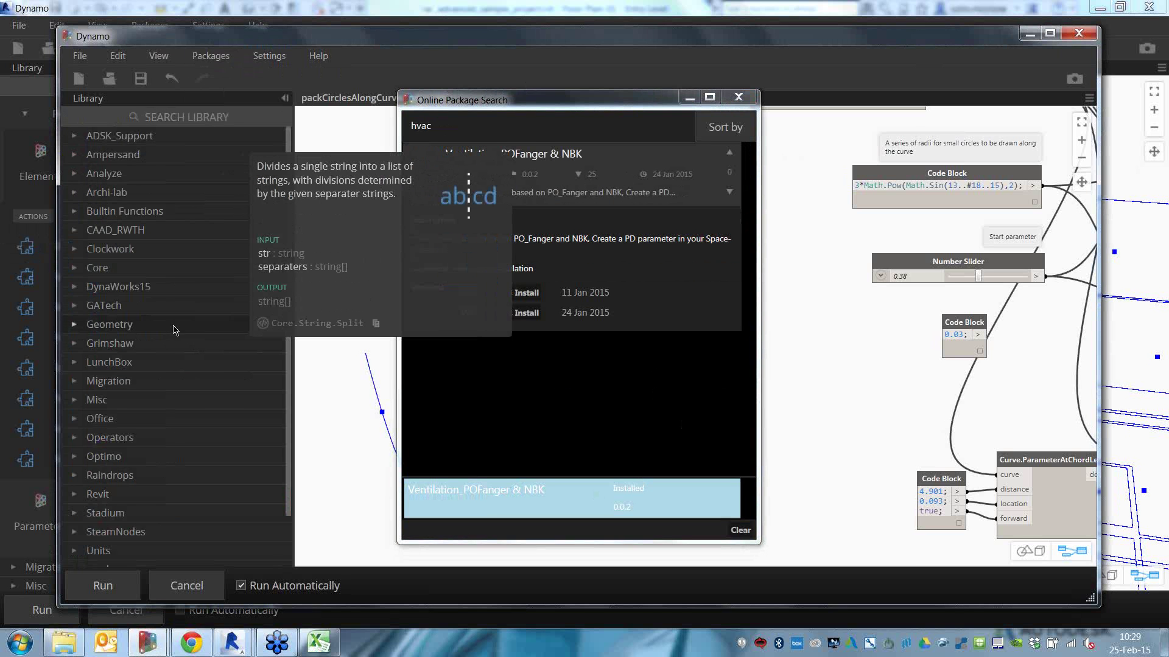
{"action": "scroll", "coordinate": [189, 461], "scroll_direction": "down", "scroll_amount": 1}
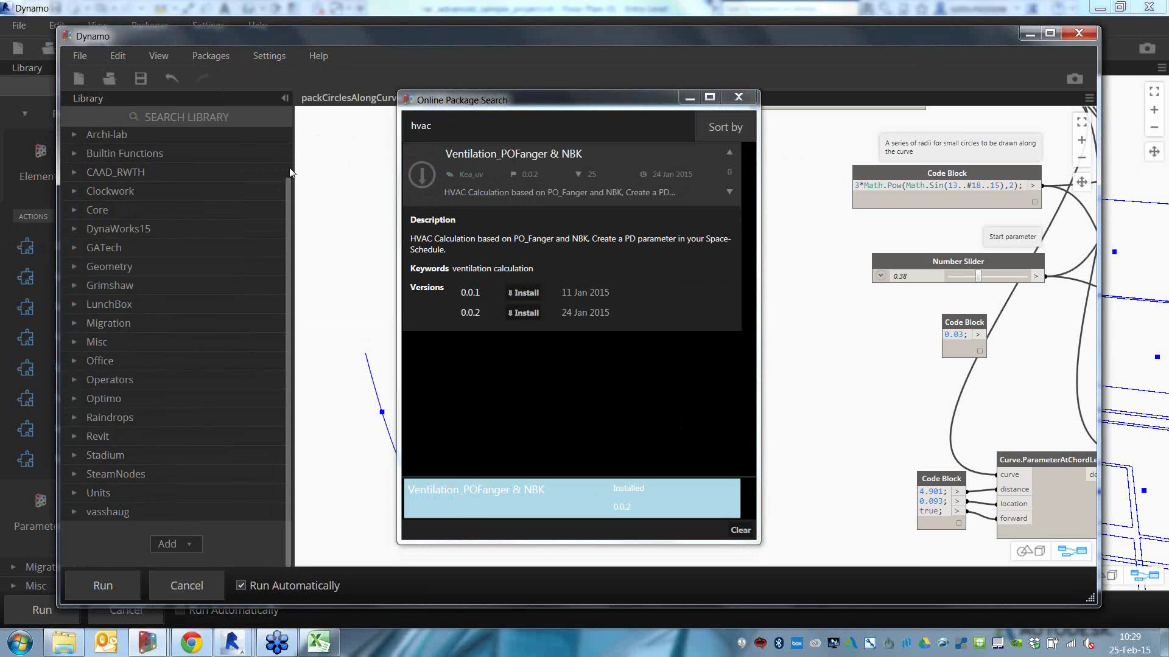
- Close the online package search and minimize standalone Dynamo to return to the Dynamo window with the room collector graph
{"action": "left_click", "coordinate": [739, 97]}
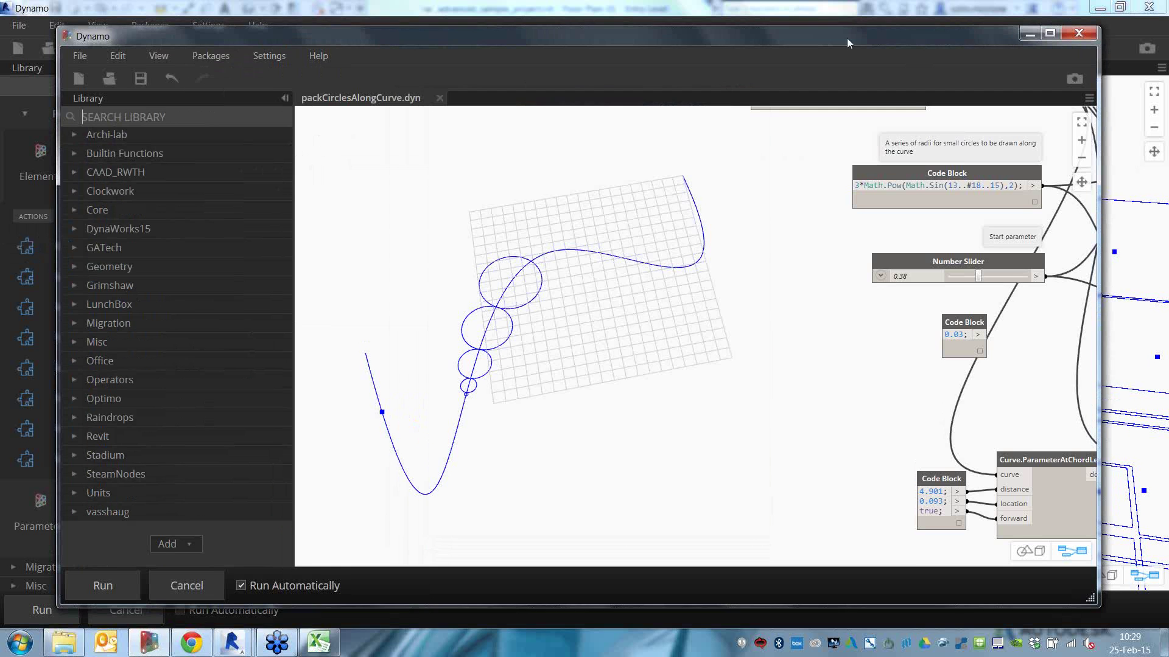
{"action": "left_click_drag", "start_coordinate": [846, 38], "coordinate": [850, 46]}
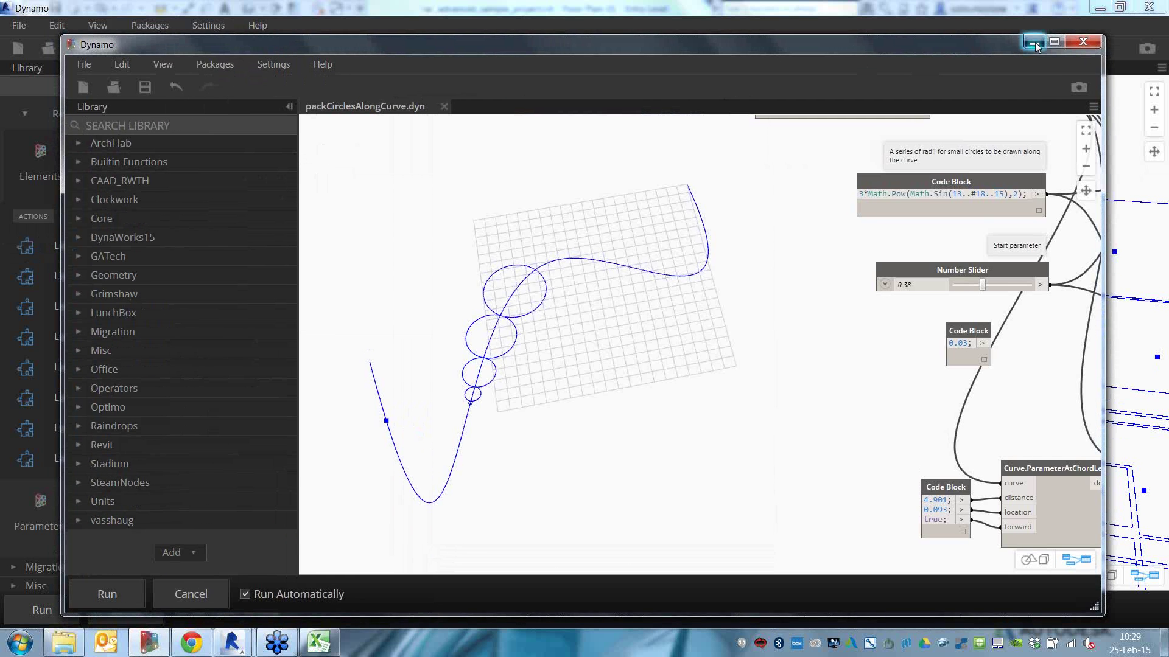
{"action": "left_click", "coordinate": [1035, 42]}
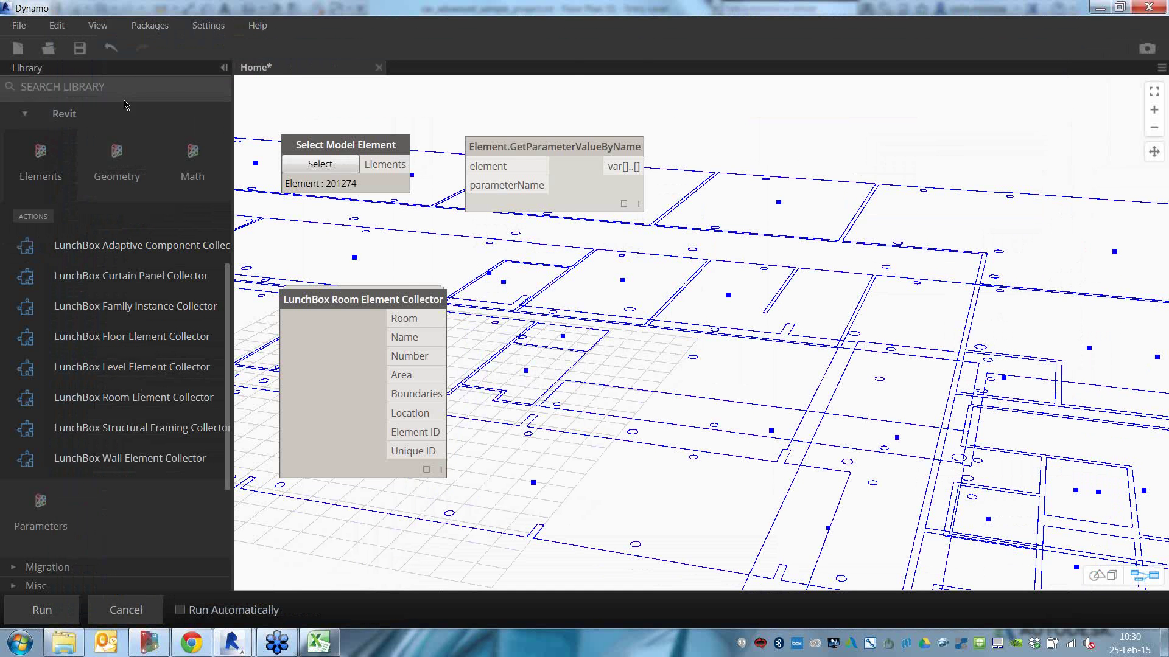
- Search the online packages for heat and hvac, try to install Ventilation_POFanger & NBK 0.0.2, and close the package search
{"action": "left_click", "coordinate": [150, 25]}
{"action": "left_click", "coordinate": [170, 46]}
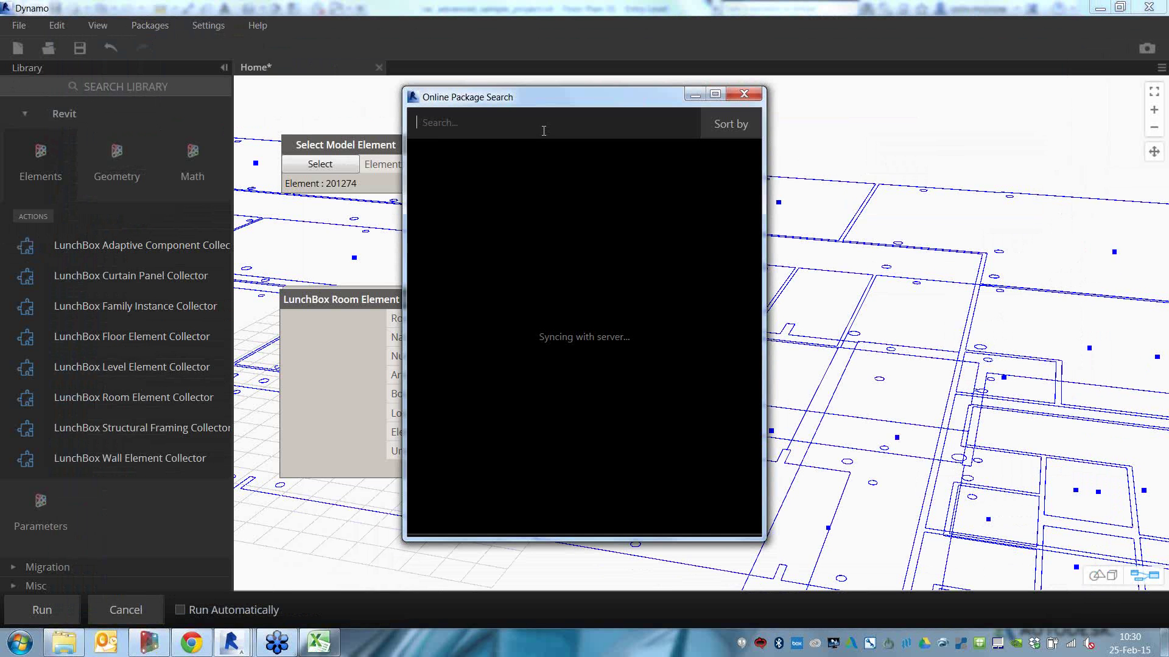
{"action": "left_click", "coordinate": [543, 131]}
{"action": "type", "text": "heat"}
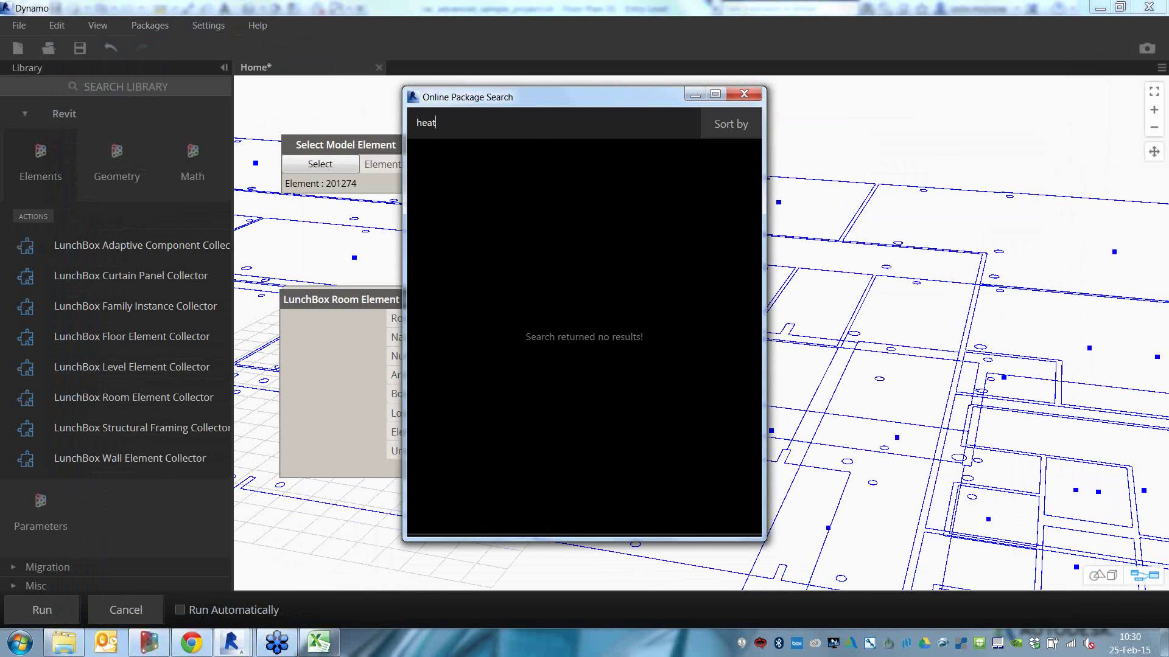
{"action": "key", "text": "BackSpace"}
{"action": "key", "text": "BackSpace"}
{"action": "key", "text": "BackSpace"}
{"action": "type", "text": "vac"}
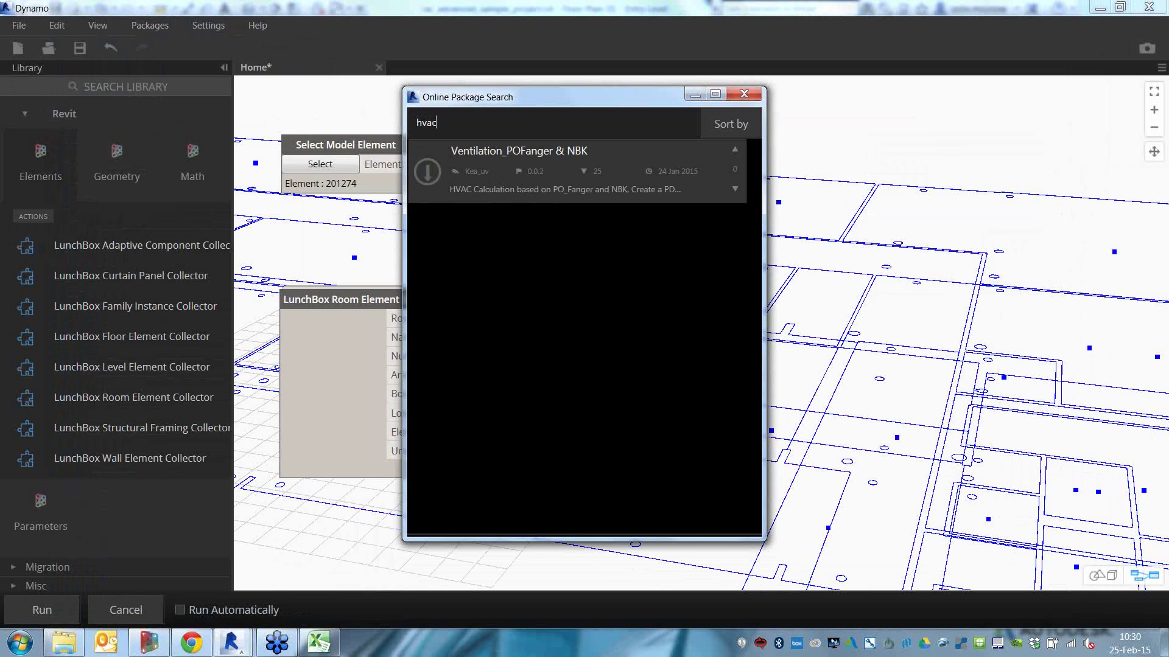
{"action": "left_click", "coordinate": [427, 172]}
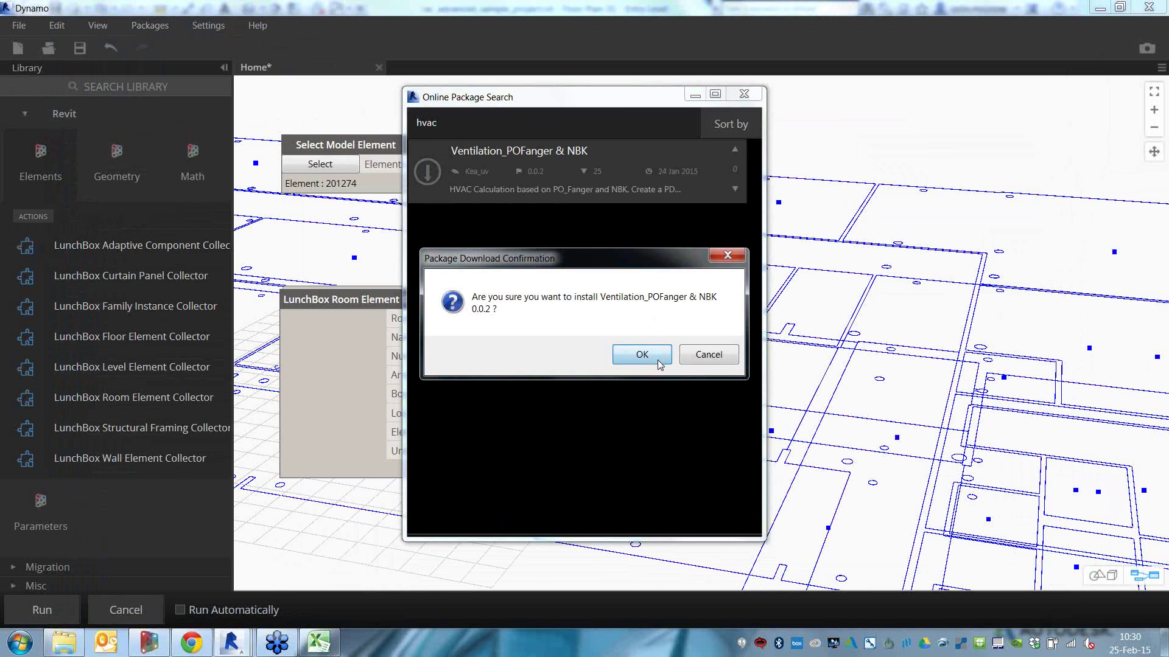
{"action": "left_click", "coordinate": [616, 359]}
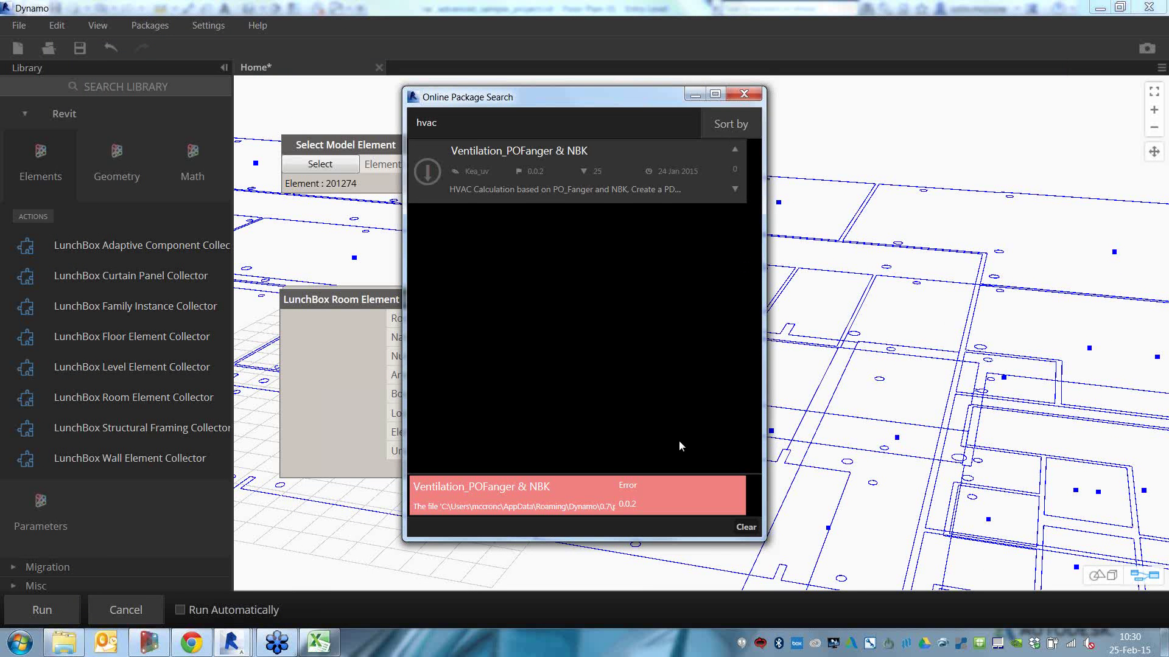
{"action": "left_click", "coordinate": [752, 94]}
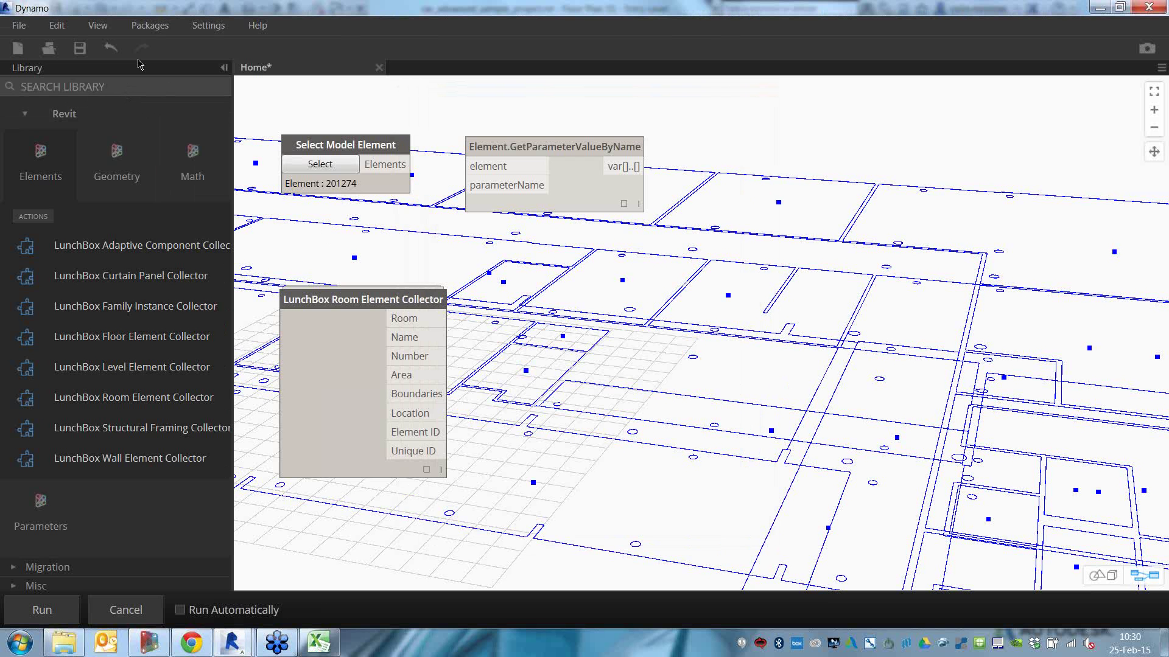
- Clear the library search and collapse the expanded Revit and LunchBox categories to review the list of node libraries
{"action": "type", "text": "h"}
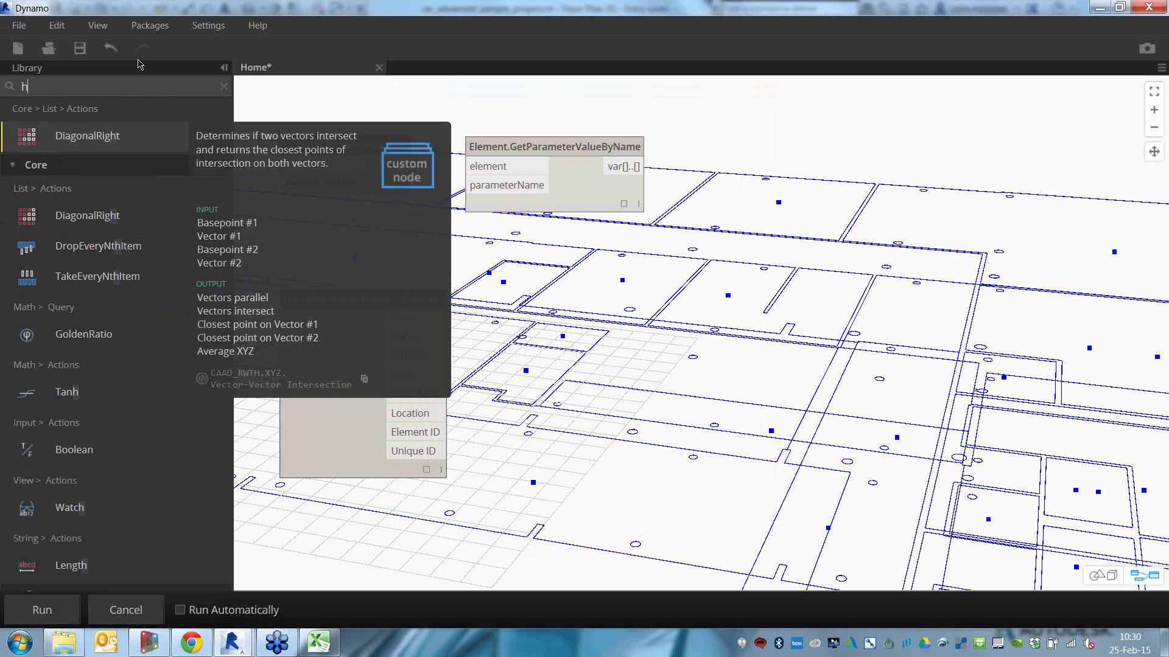
{"action": "key", "text": "BackSpace"}
{"action": "middle_click_drag", "start_coordinate": [688, 332], "coordinate": [673, 299]}
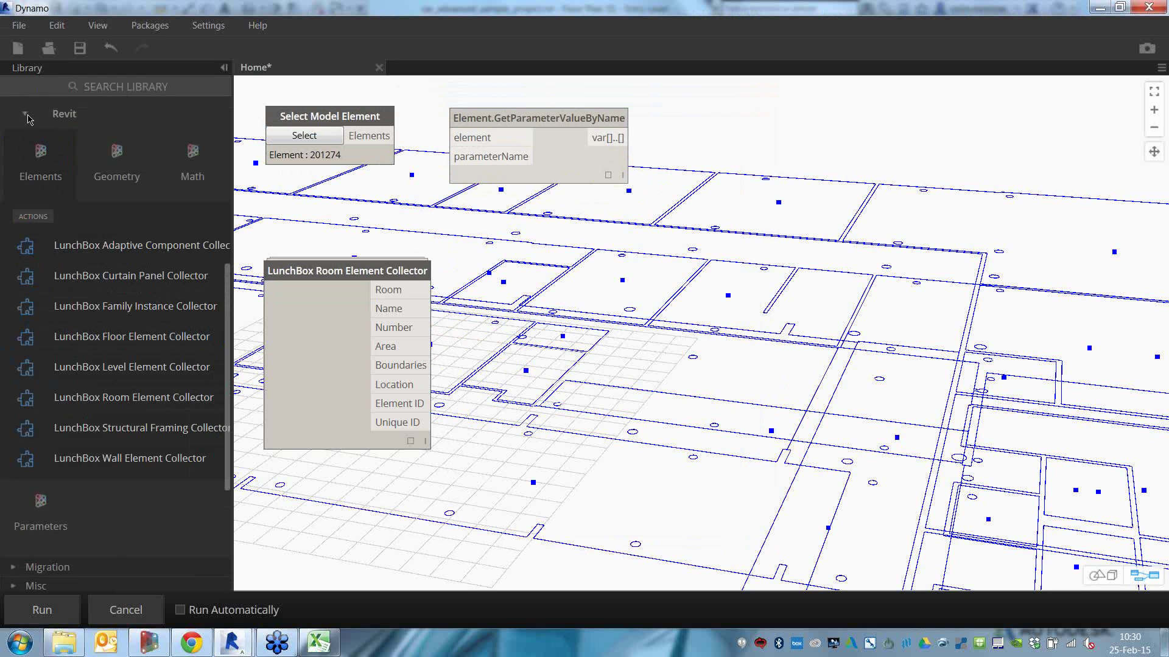
{"action": "left_click", "coordinate": [28, 116]}
{"action": "left_click", "coordinate": [79, 326]}
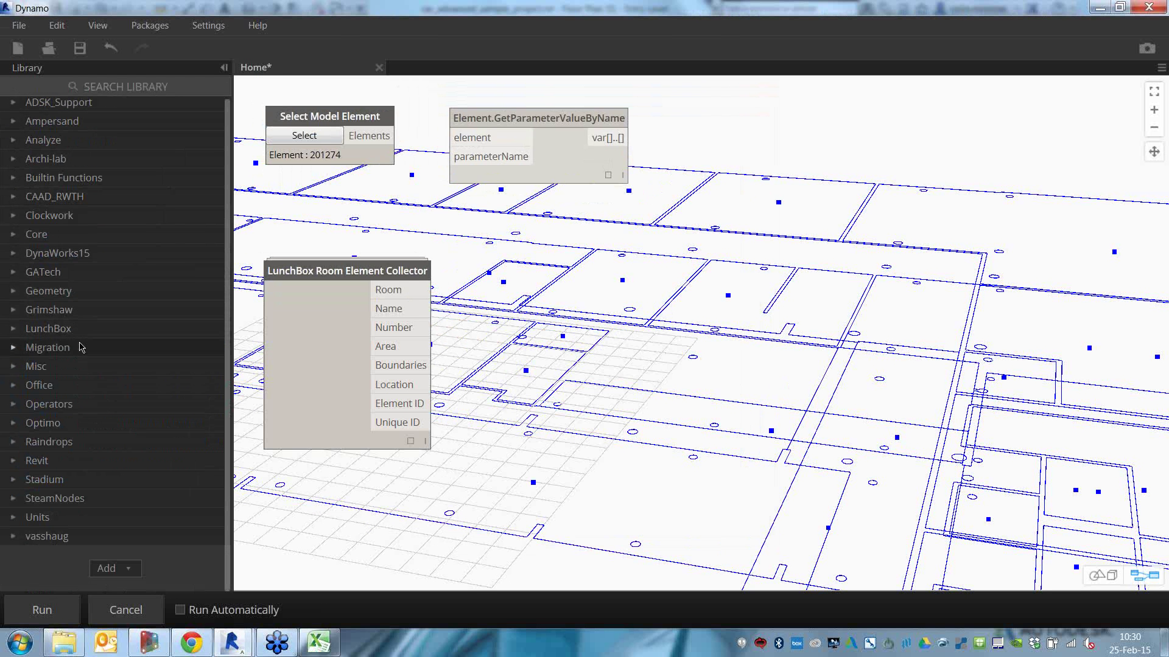
- Search the online packages for lunchbox and expand the description and version list of LunchBox for Dynamo
{"action": "left_click", "coordinate": [150, 25]}
{"action": "left_click", "coordinate": [183, 43]}
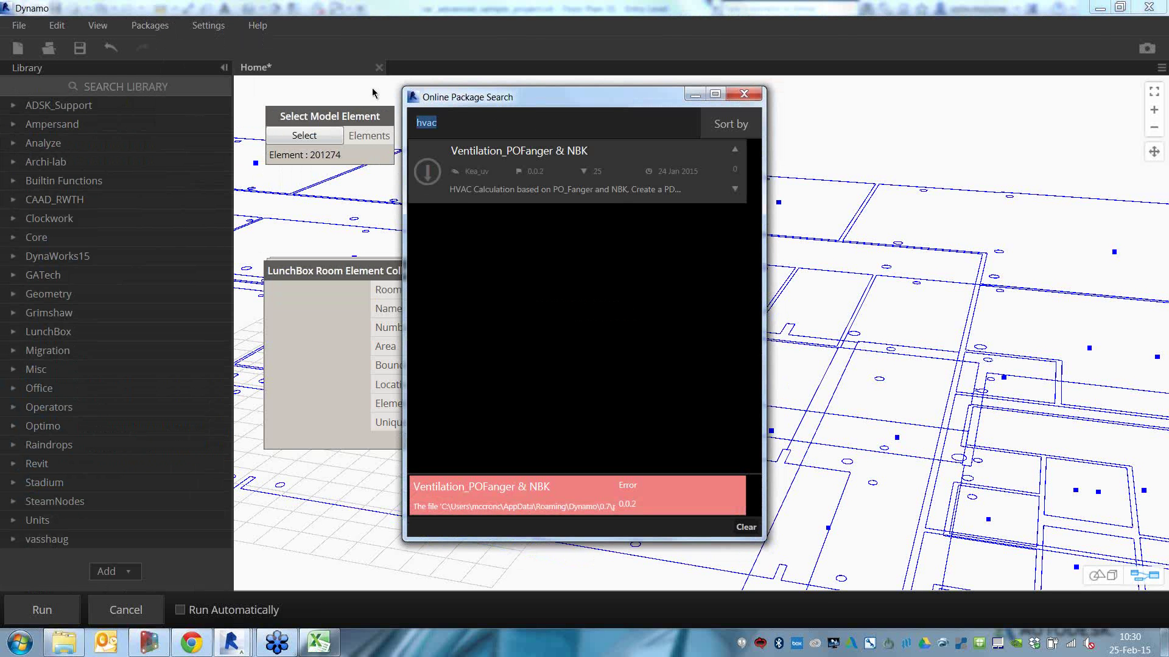
{"action": "type", "text": "lunchbox"}
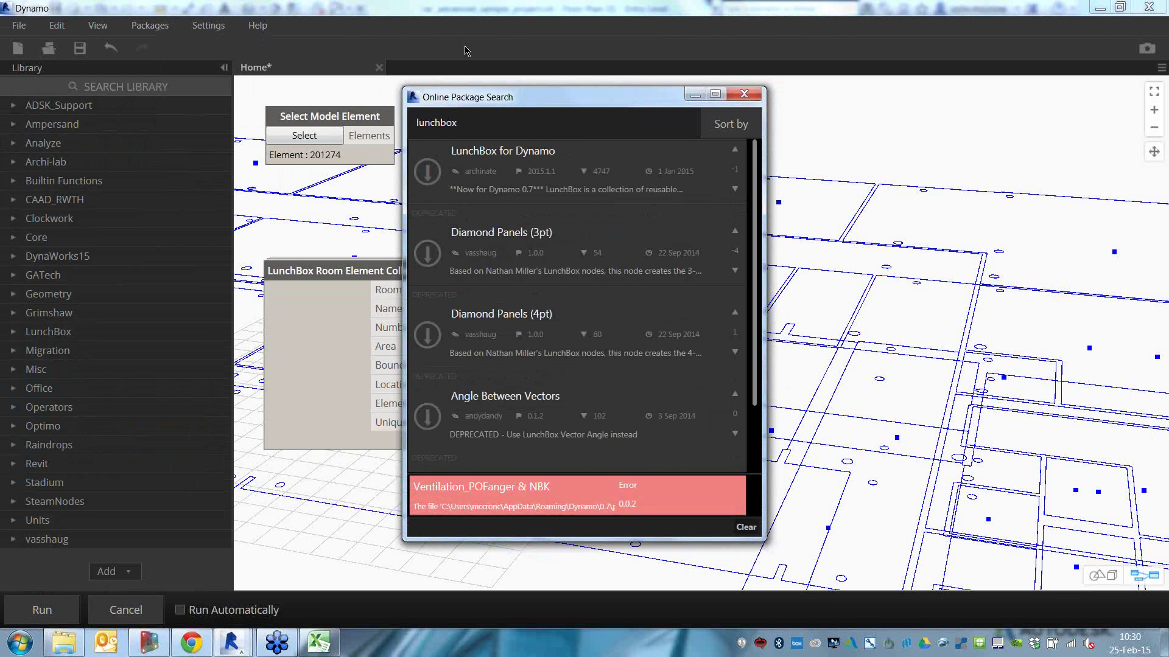
{"action": "left_click", "coordinate": [536, 163]}
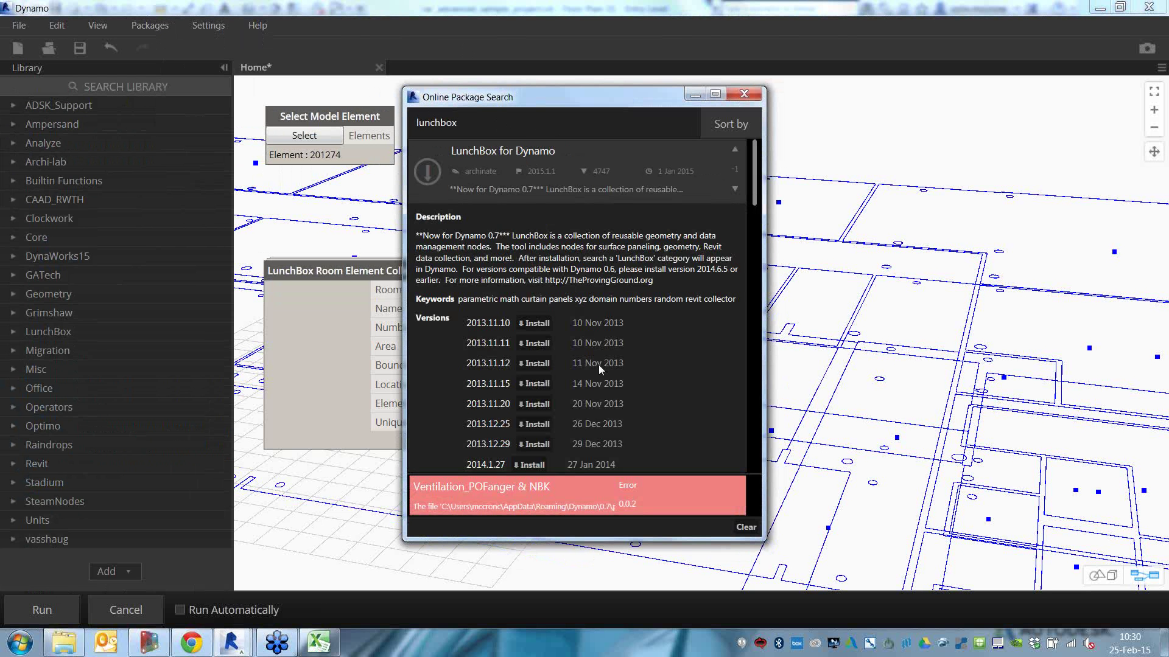
- Search the online packages for clockwork, examine the description and versions of Clockwork for Dynamo 0.7.x, and browse the other matches
{"action": "left_click", "coordinate": [558, 162]}
{"action": "left_click_drag", "start_coordinate": [458, 123], "coordinate": [319, 112]}
{"action": "type", "text": "clockwork"}
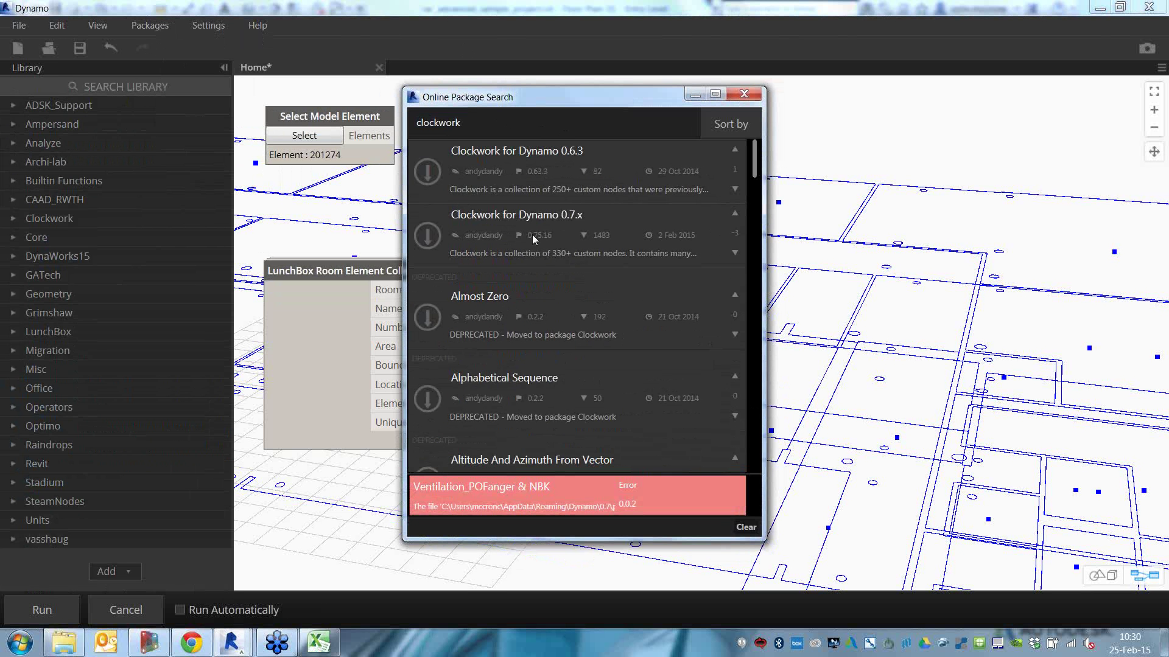
{"action": "left_click", "coordinate": [533, 239]}
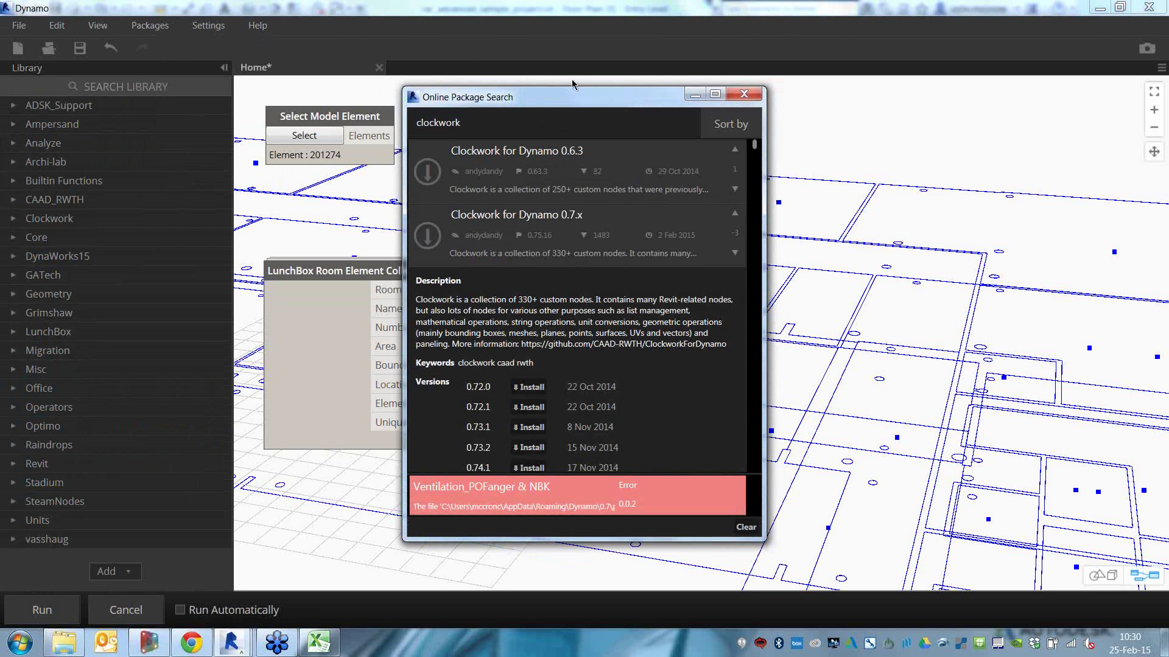
{"action": "left_click_drag", "start_coordinate": [573, 76], "coordinate": [573, 1]}
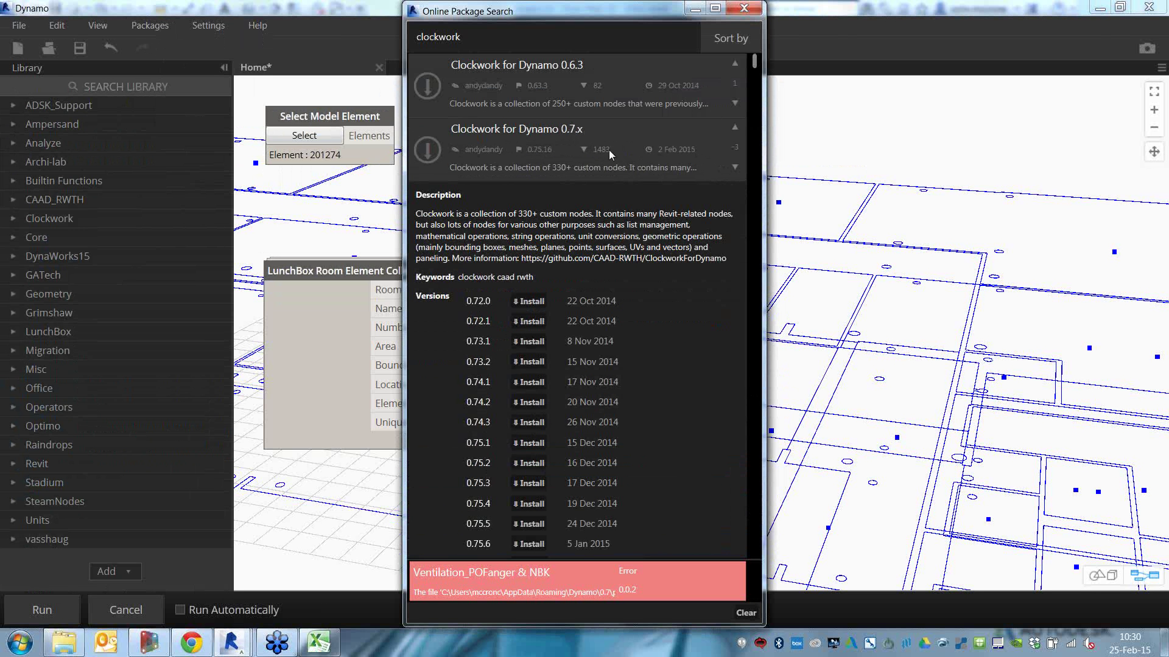
{"action": "left_click", "coordinate": [538, 139]}
{"action": "scroll", "coordinate": [587, 319], "scroll_direction": "down", "scroll_amount": 3}
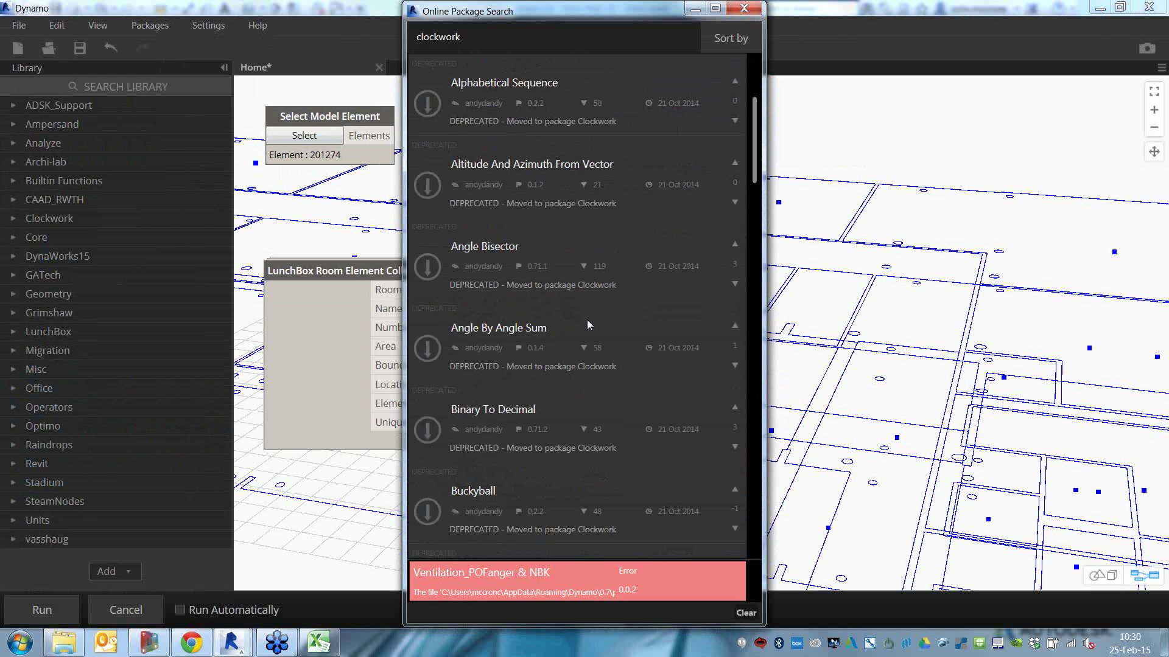
{"action": "scroll", "coordinate": [587, 319], "scroll_direction": "up", "scroll_amount": 3}
- Clear the clockwork search text and the Ventilation_POFanger & NBK error entry, and look through the package list
{"action": "left_click", "coordinate": [550, 42]}
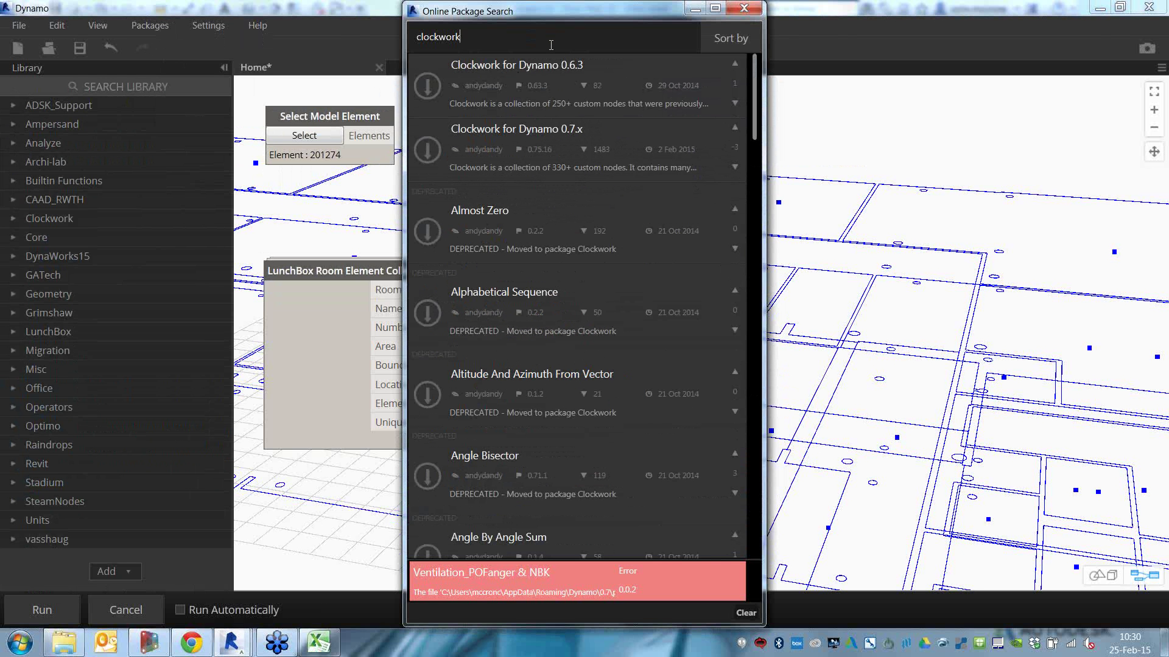
{"action": "left_click_drag", "start_coordinate": [550, 45], "coordinate": [284, 44]}
{"action": "left_click", "coordinate": [749, 614]}
{"action": "left_click_drag", "start_coordinate": [754, 86], "coordinate": [755, 171]}
- Switch to Chrome and open the Download page of the Dynamo website in a new tab
{"action": "left_click", "coordinate": [197, 650]}
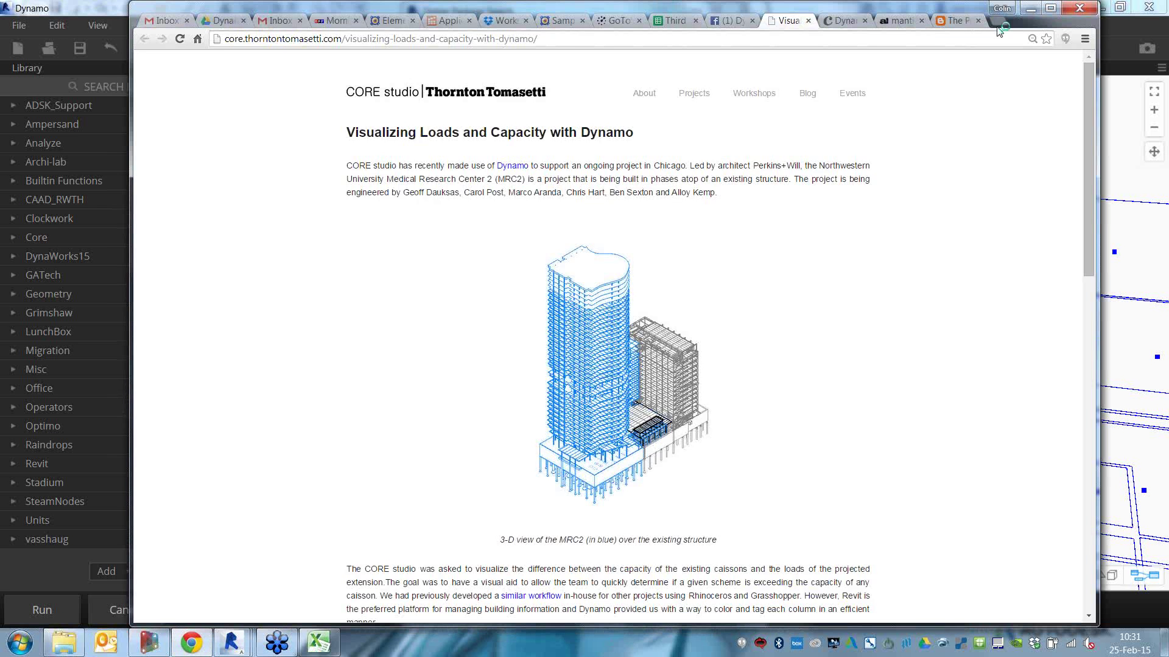
{"action": "left_click", "coordinate": [997, 20]}
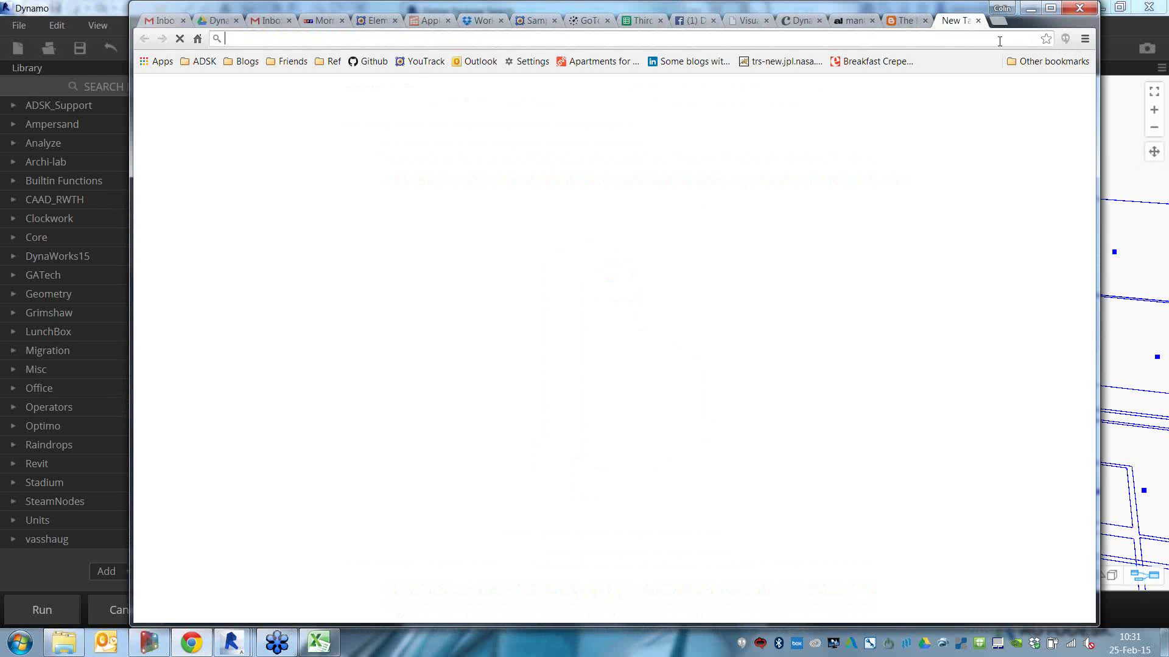
{"action": "type", "text": "dynam"}
{"action": "key", "text": "Return"}
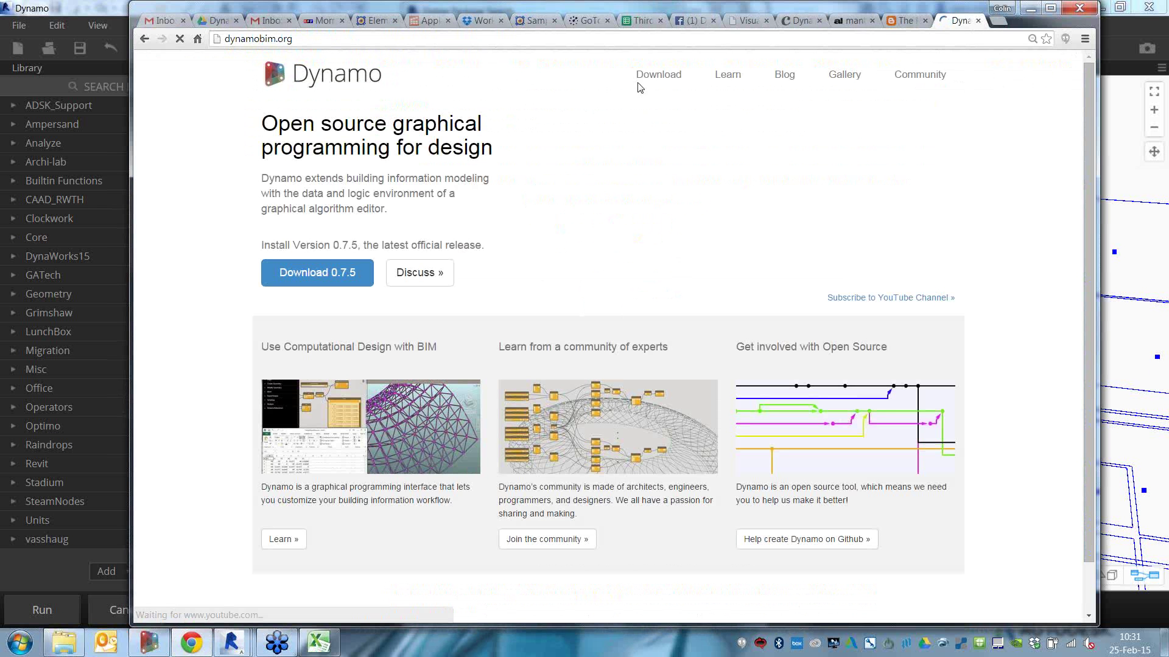
{"action": "left_click", "coordinate": [660, 75]}
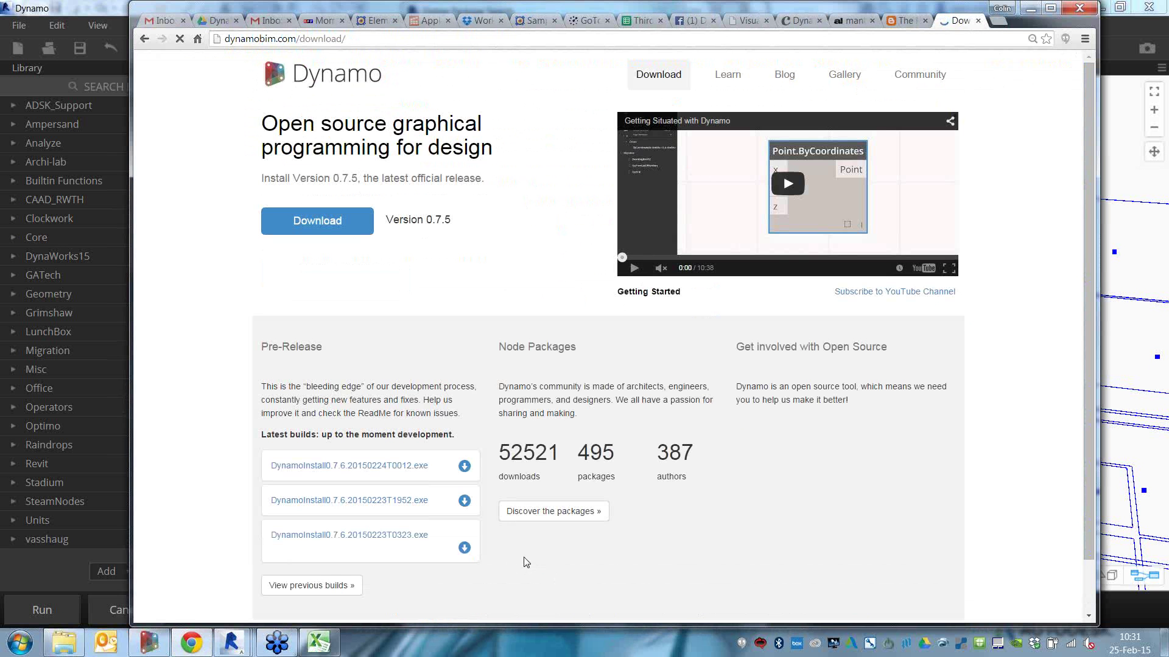
- Open the Dynamo Package Manager website in a separate tab from the Node Packages section and show its searchable package list
{"action": "right_click", "coordinate": [556, 516]}
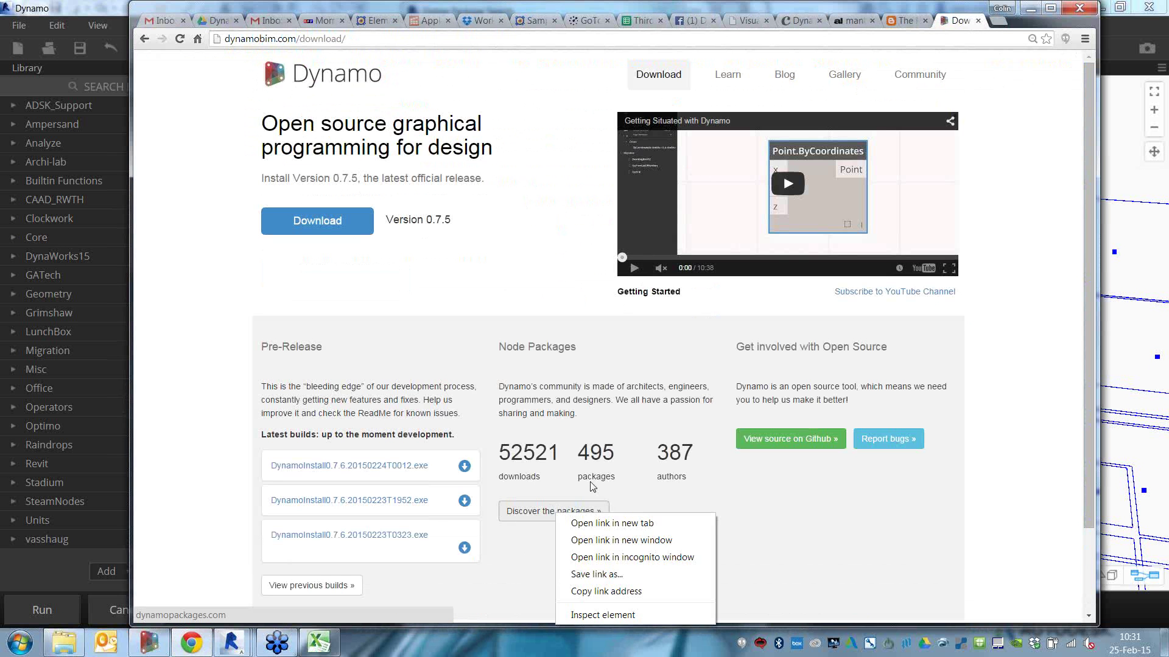
{"action": "left_click", "coordinate": [584, 525]}
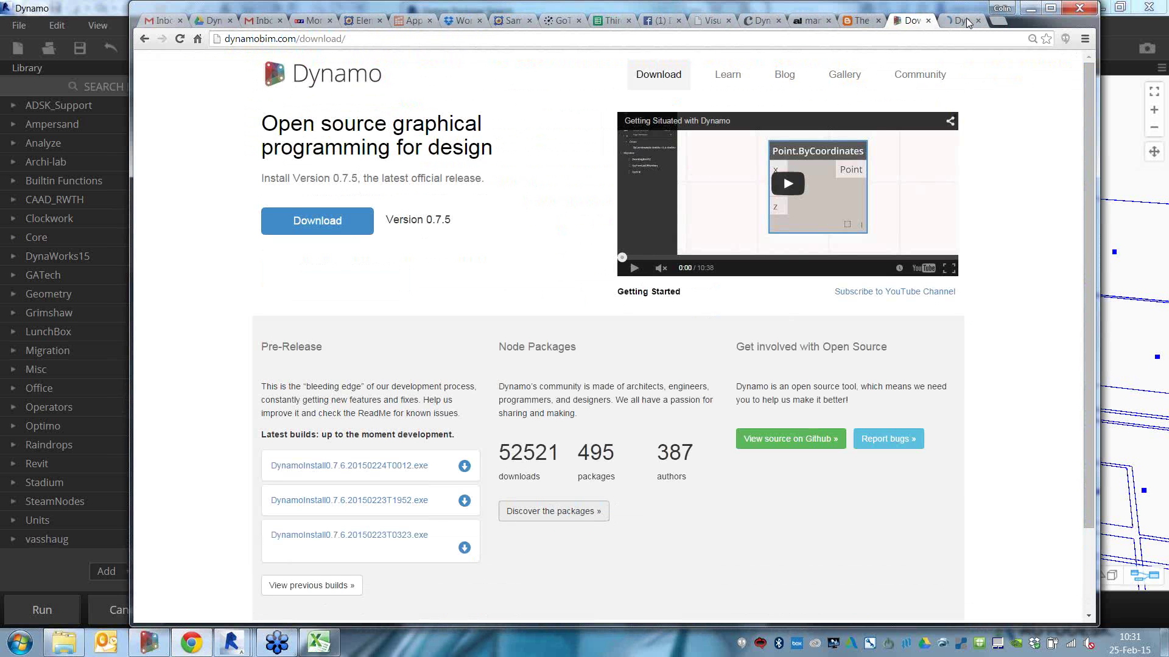
{"action": "left_click", "coordinate": [959, 20]}
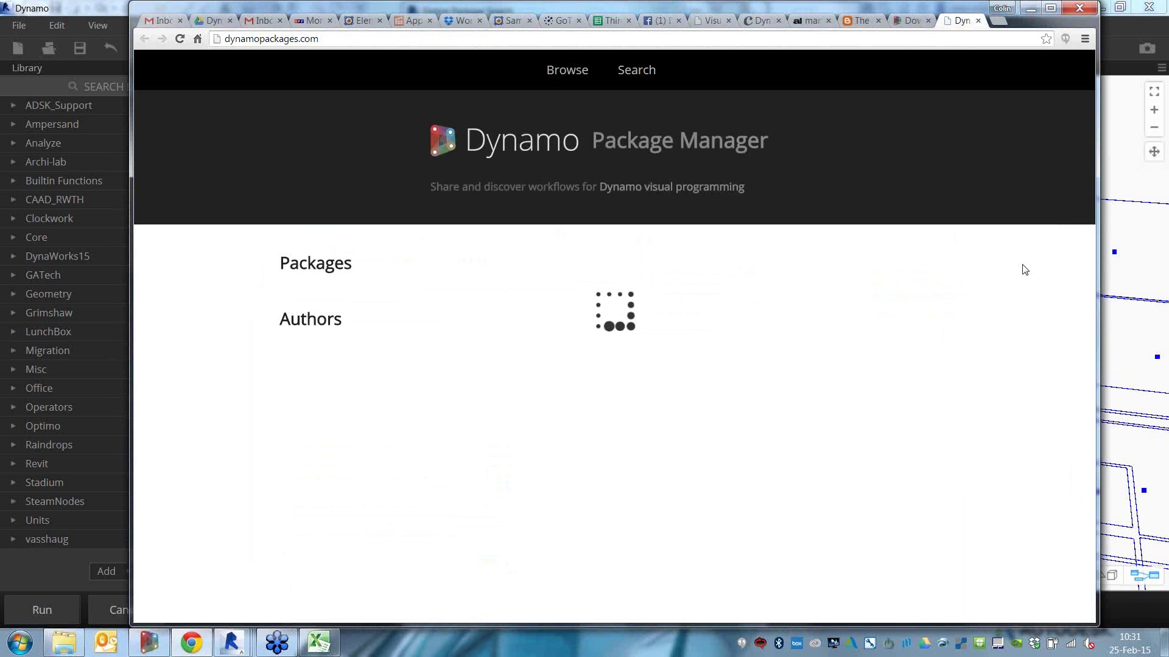
{"action": "left_click", "coordinate": [650, 75]}
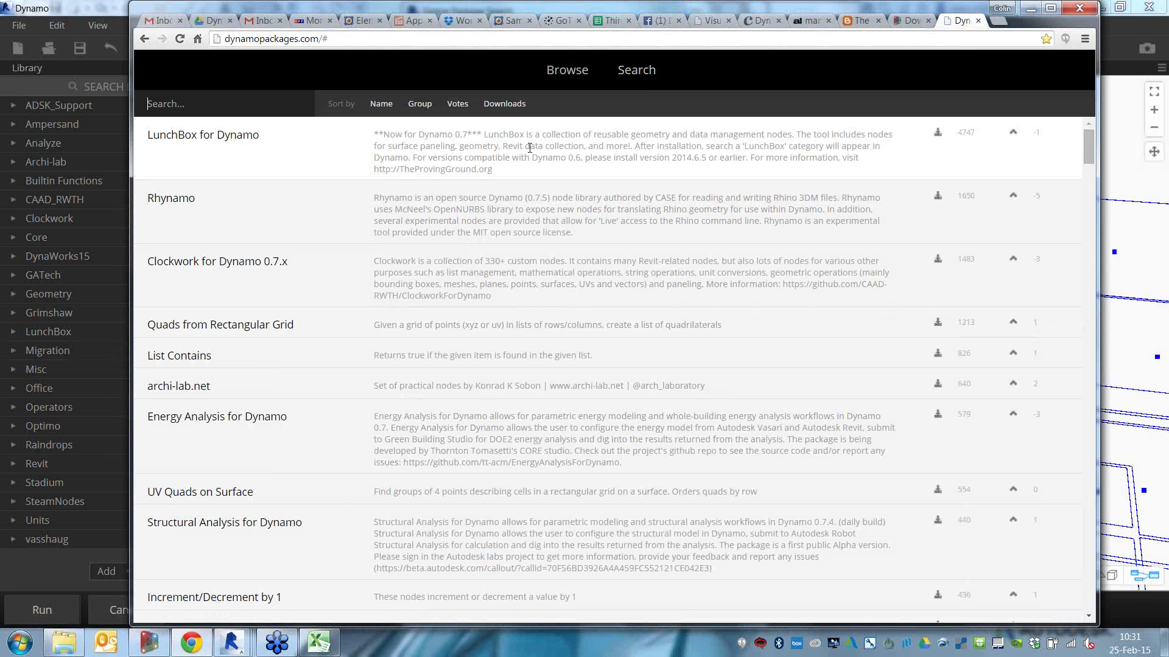
- View the details and version list of the Energy Analysis for Dynamo package, and close them
{"action": "left_click", "coordinate": [489, 427]}
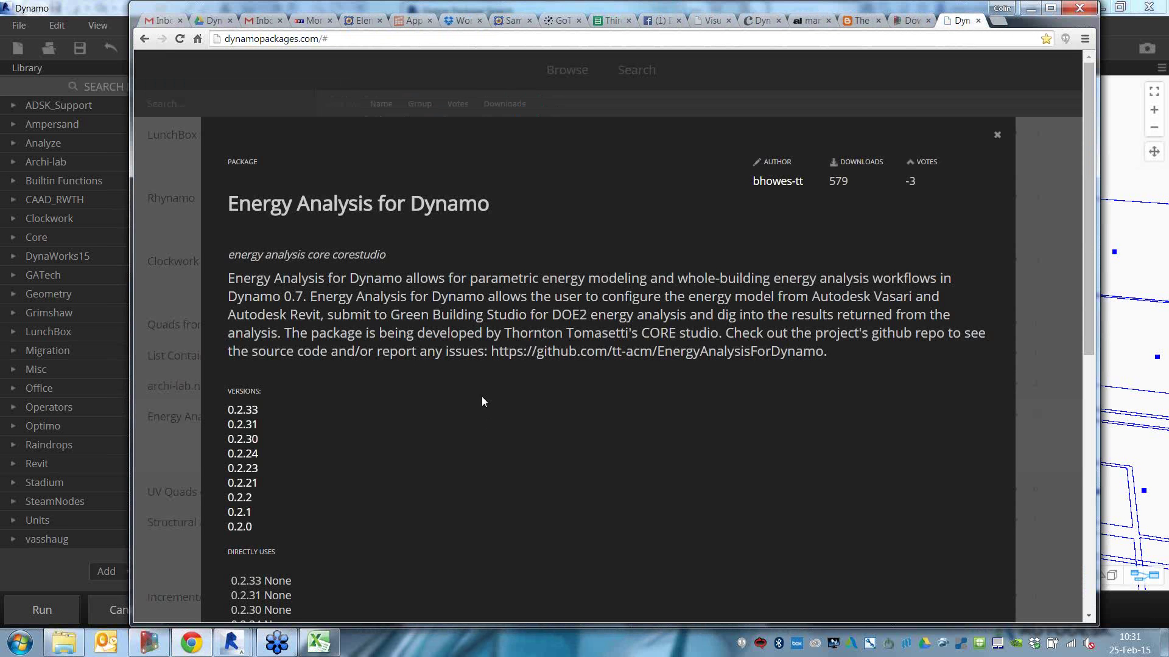
{"action": "scroll", "coordinate": [482, 398], "scroll_direction": "down", "scroll_amount": 1}
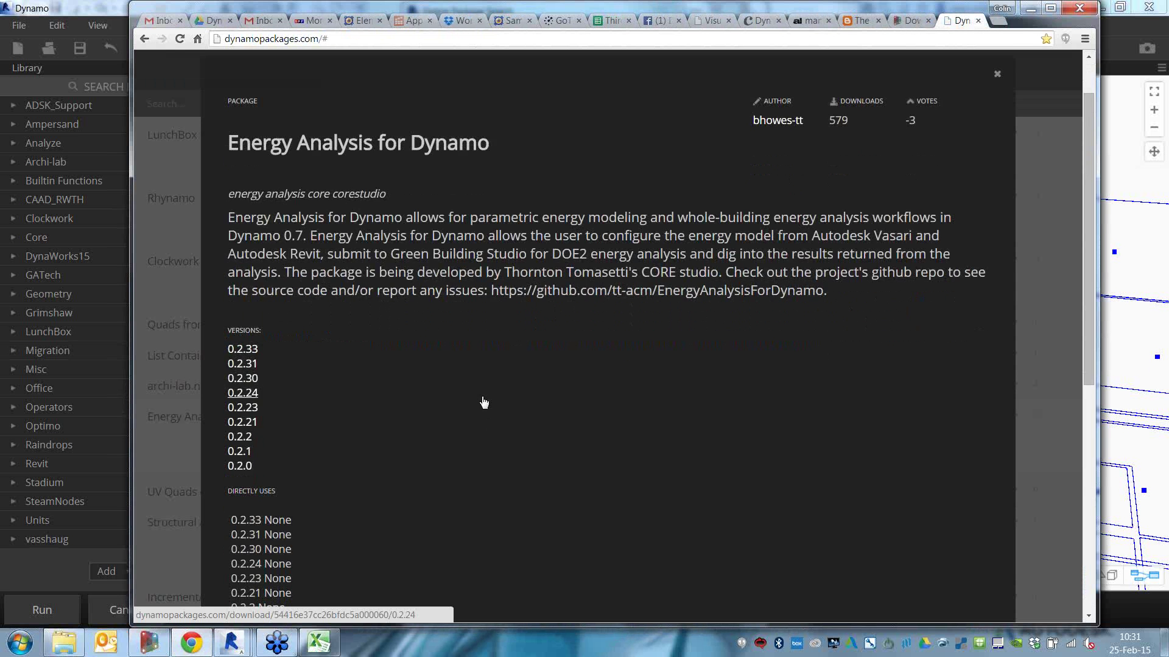
{"action": "scroll", "coordinate": [484, 402], "scroll_direction": "up", "scroll_amount": 1}
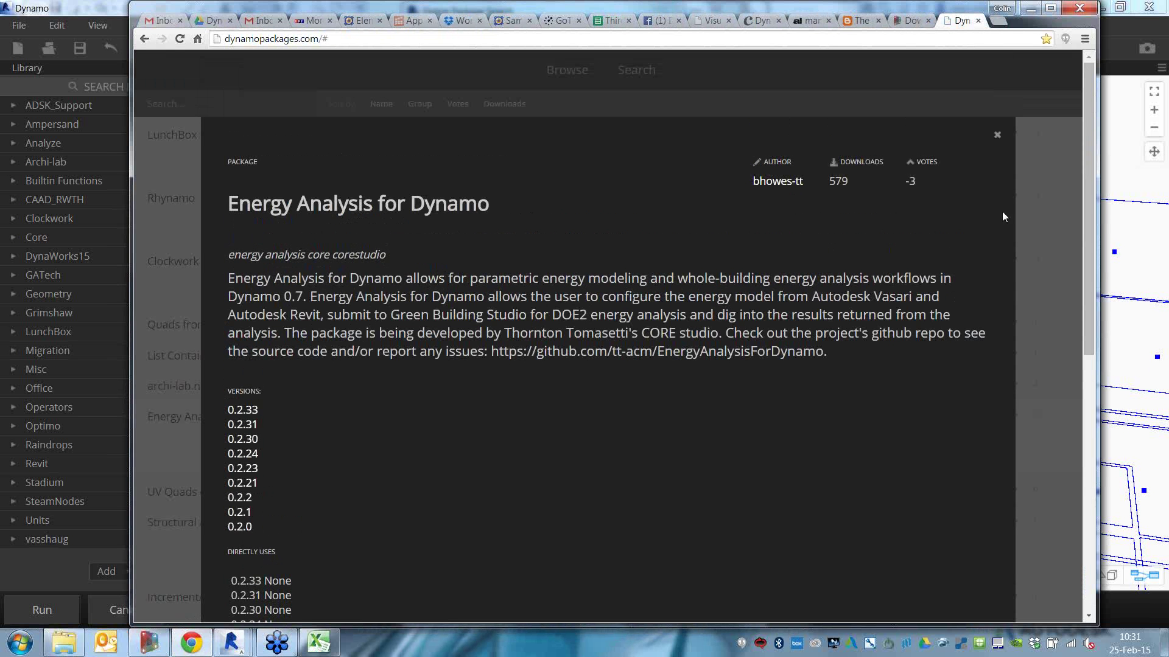
{"action": "left_click", "coordinate": [996, 136]}
- Browse the website's package list, viewing the details of the DynaWorks15 package along the way
{"action": "scroll", "coordinate": [860, 367], "scroll_direction": "down", "scroll_amount": 1}
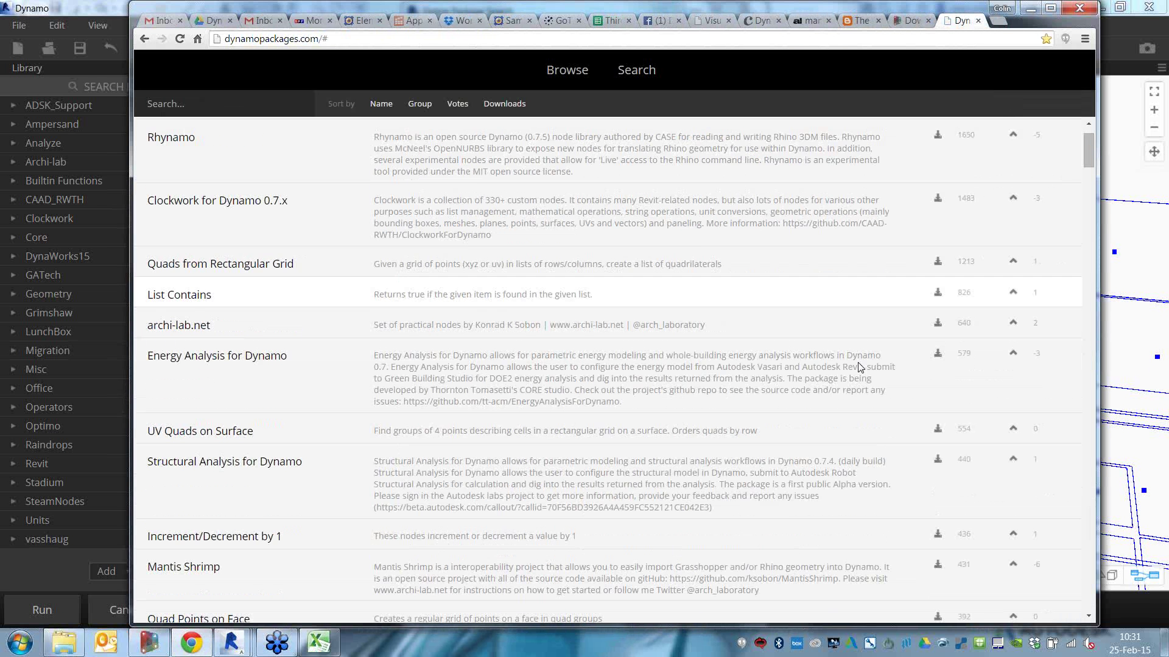
{"action": "scroll", "coordinate": [859, 367], "scroll_direction": "down", "scroll_amount": 5}
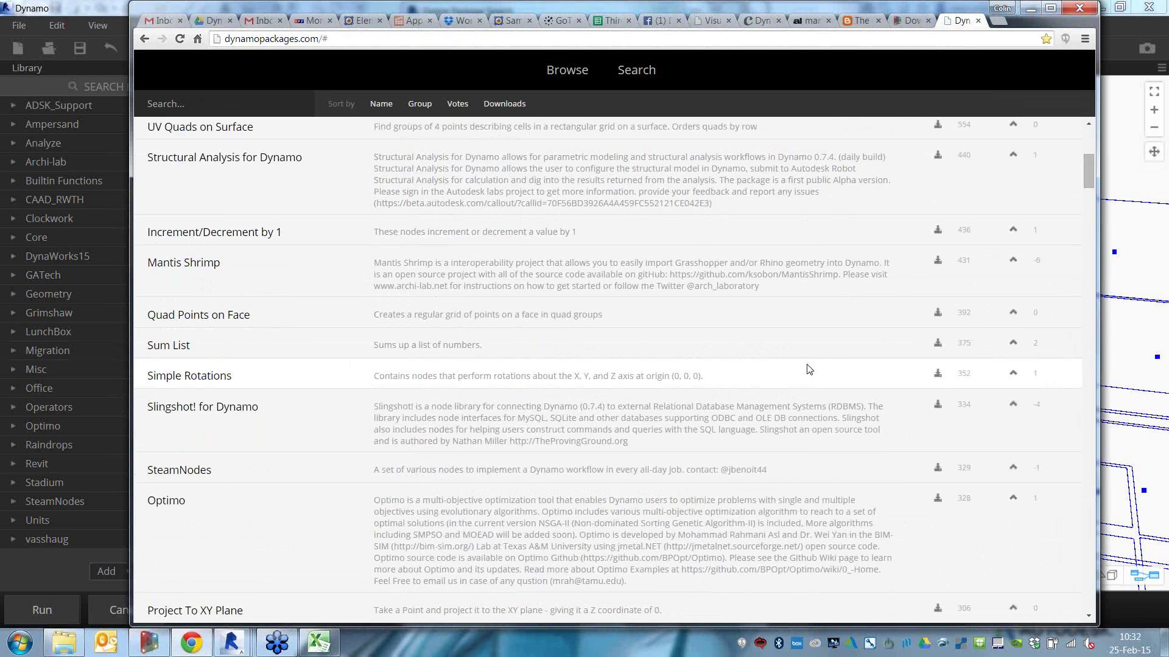
{"action": "scroll", "coordinate": [808, 370], "scroll_direction": "up", "scroll_amount": 6}
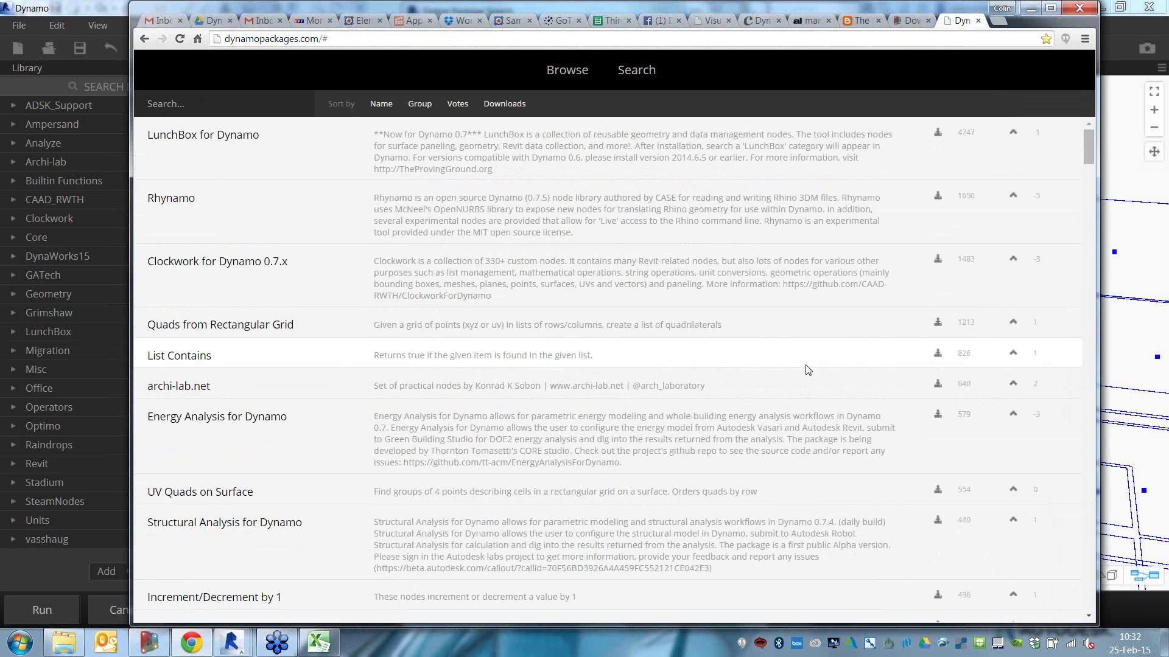
{"action": "scroll", "coordinate": [807, 369], "scroll_direction": "down", "scroll_amount": 5}
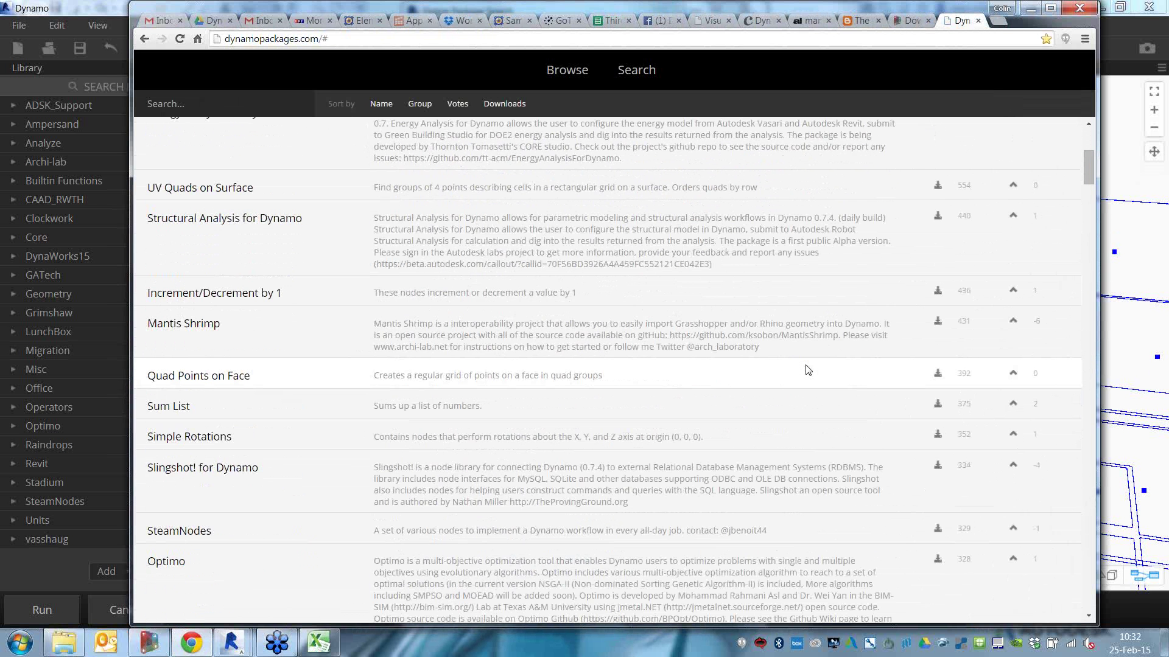
{"action": "scroll", "coordinate": [807, 370], "scroll_direction": "down", "scroll_amount": 5}
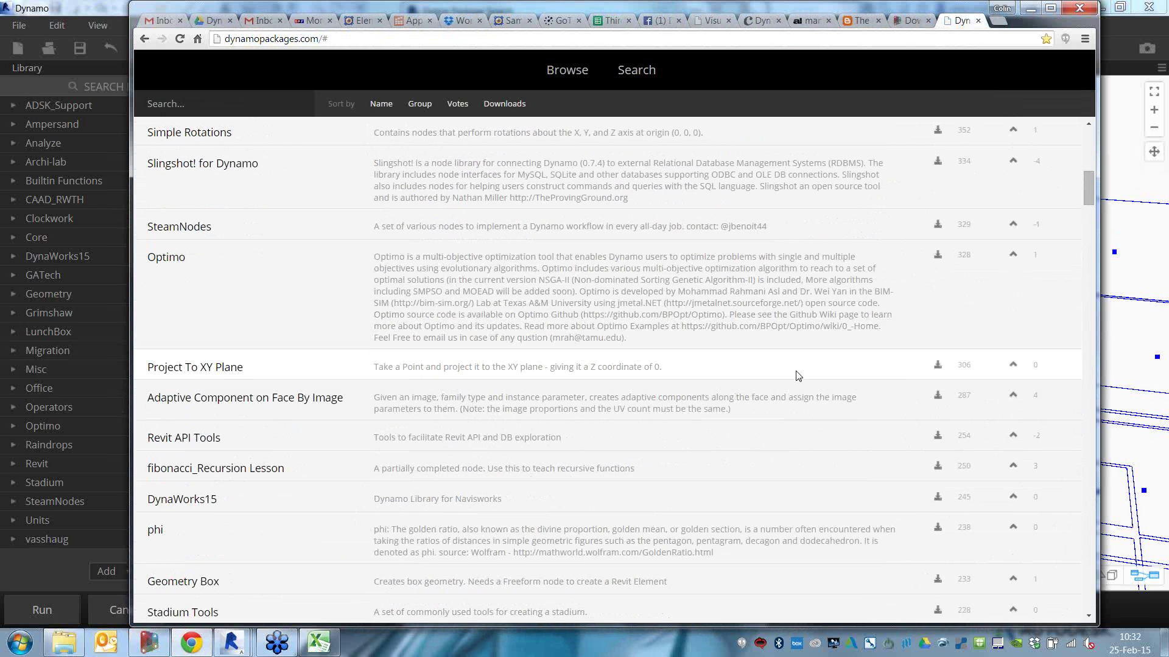
{"action": "left_click", "coordinate": [487, 498]}
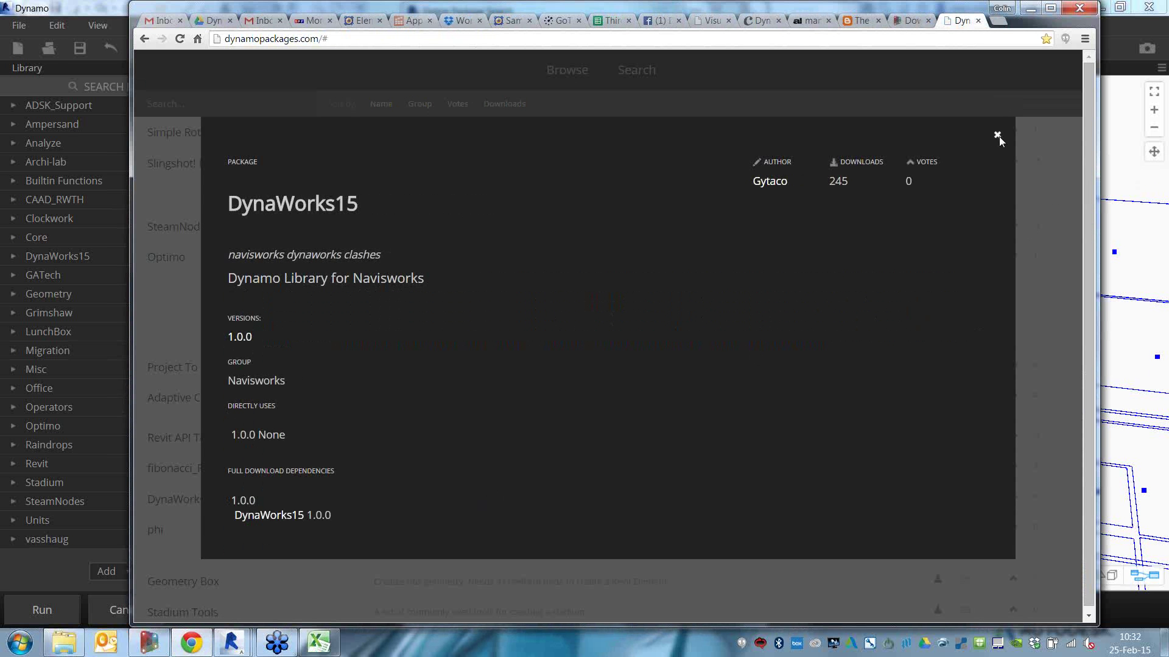
{"action": "left_click", "coordinate": [998, 136]}
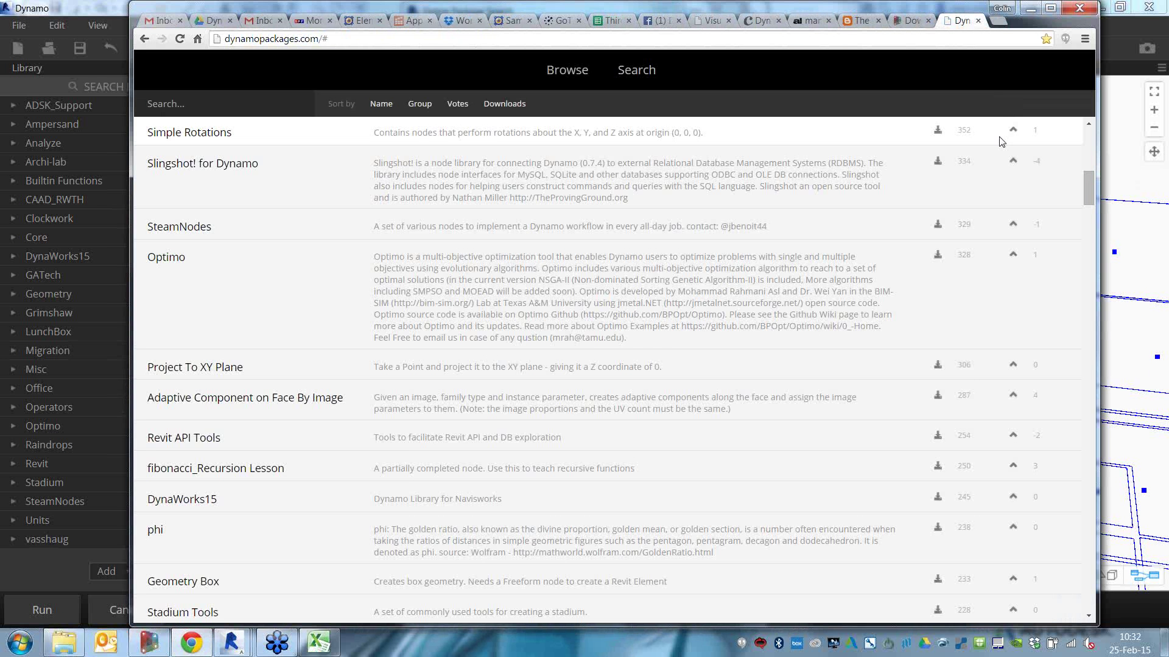
{"action": "scroll", "coordinate": [780, 359], "scroll_direction": "up", "scroll_amount": 3}
{"action": "scroll", "coordinate": [779, 359], "scroll_direction": "up", "scroll_amount": 7}
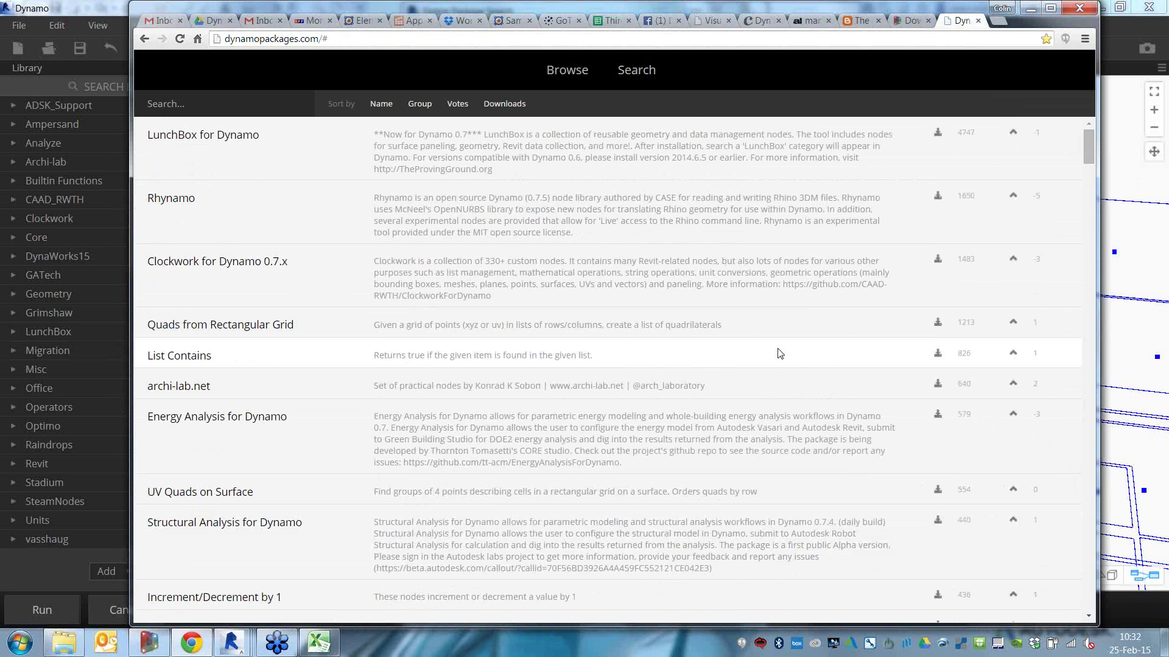
{"action": "scroll", "coordinate": [763, 368], "scroll_direction": "down", "scroll_amount": 7}
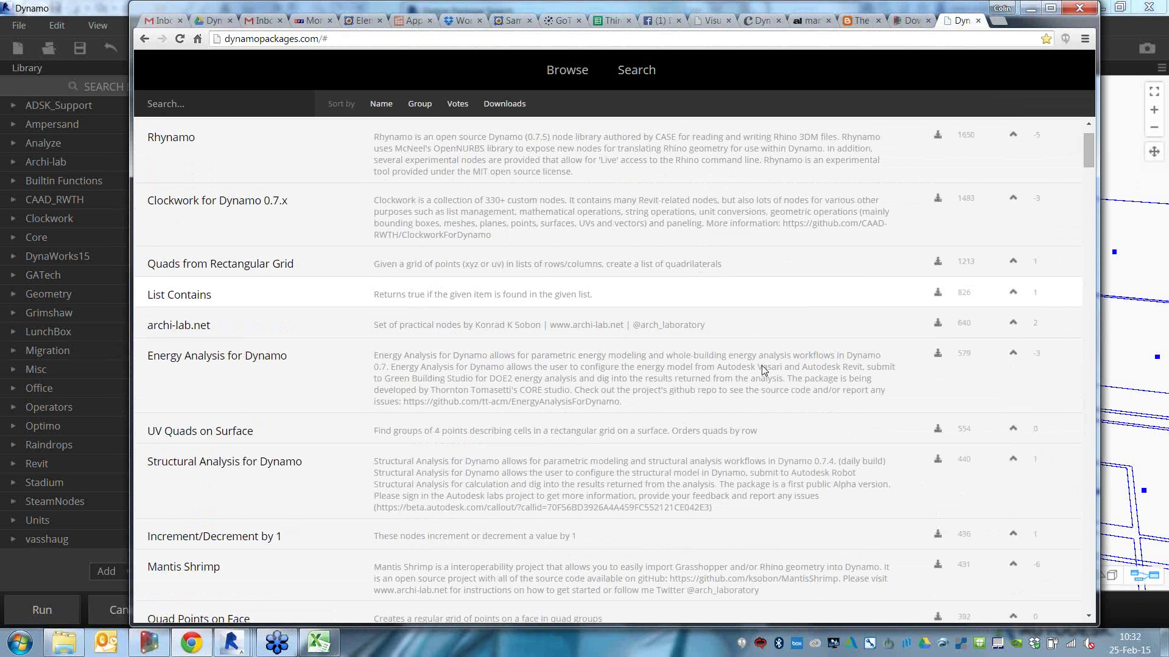
- Minimize the browser and close Dynamo without saving the changes to the Home workspace
{"action": "left_click", "coordinate": [1031, 13]}
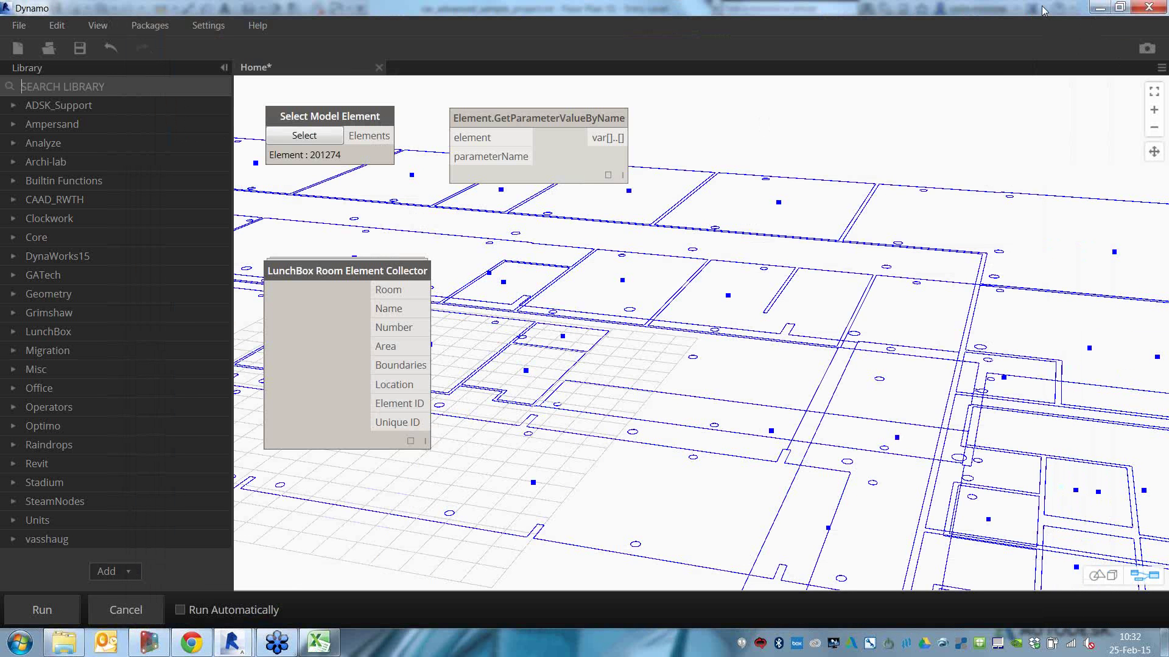
{"action": "double_click", "coordinate": [1042, 10]}
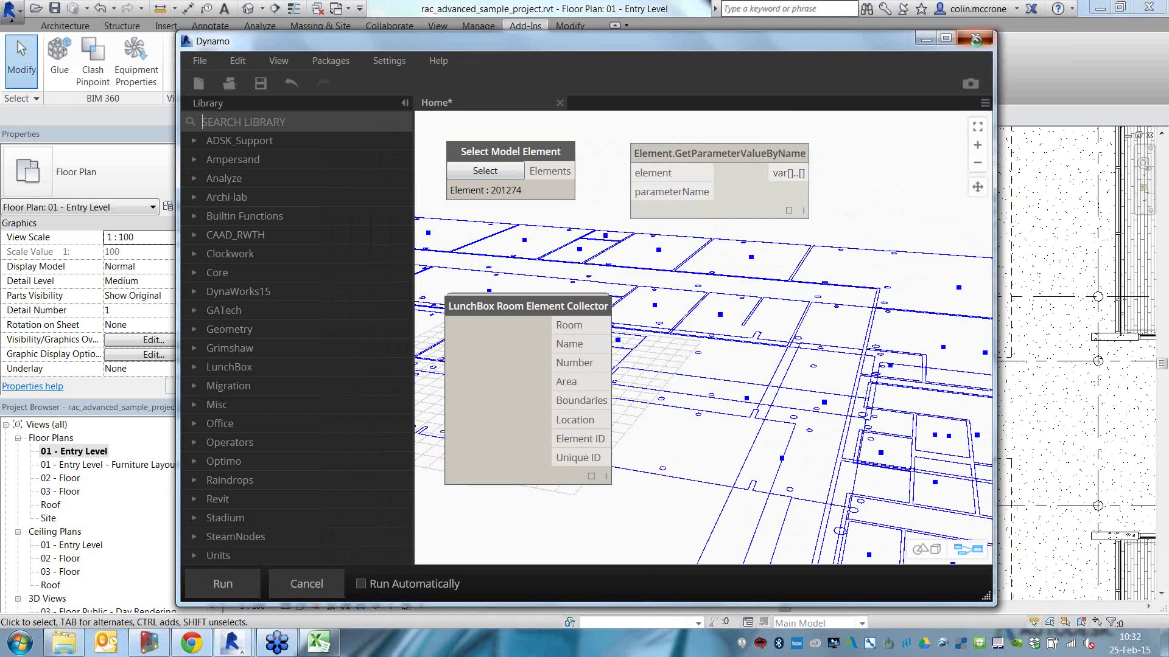
{"action": "left_click", "coordinate": [975, 42]}
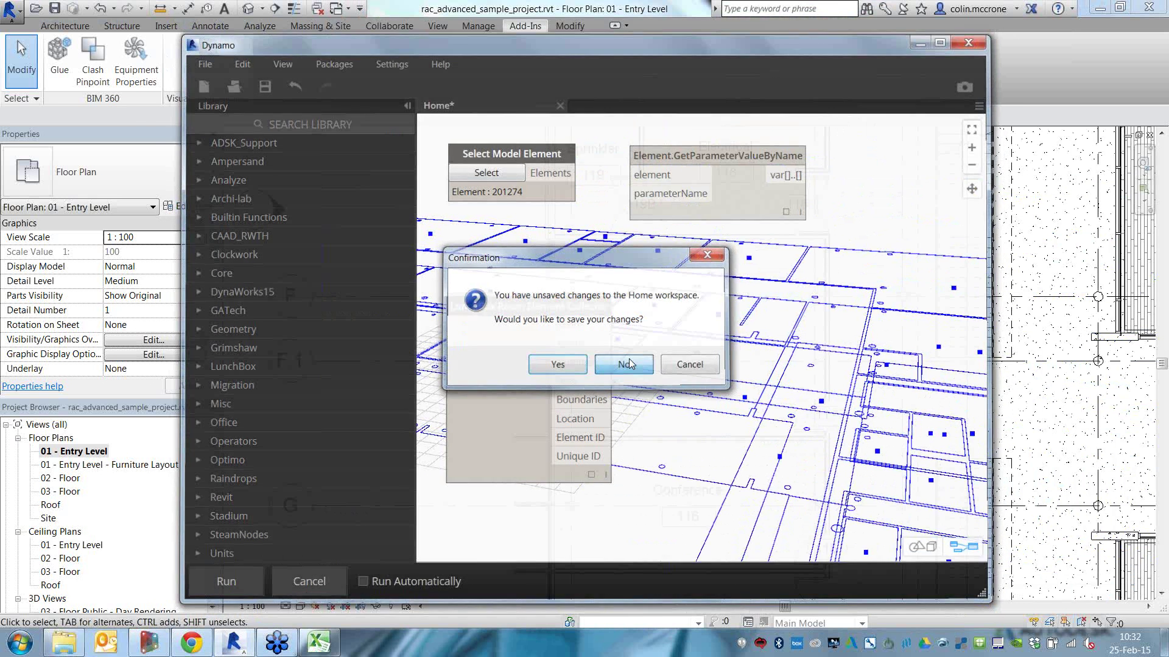
{"action": "left_click", "coordinate": [627, 365]}
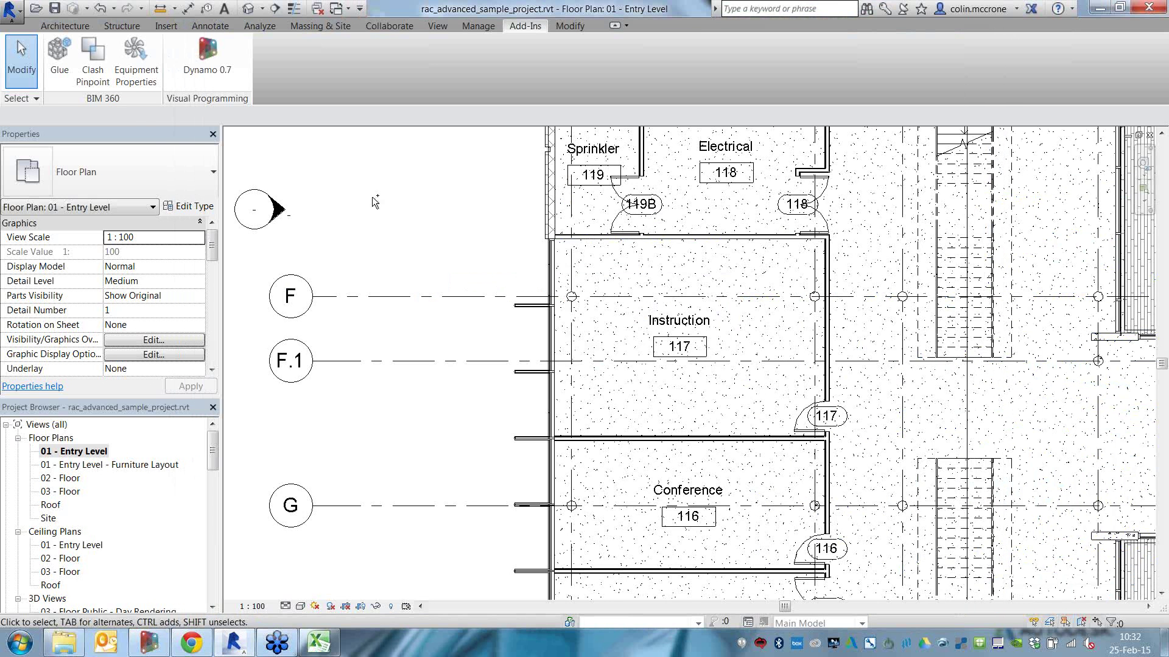
- Create a new Revit project with a default 3D view open and launch Dynamo 0.7 in it
{"action": "key", "text": "ctrl+n"}
{"action": "left_click", "coordinate": [549, 372]}
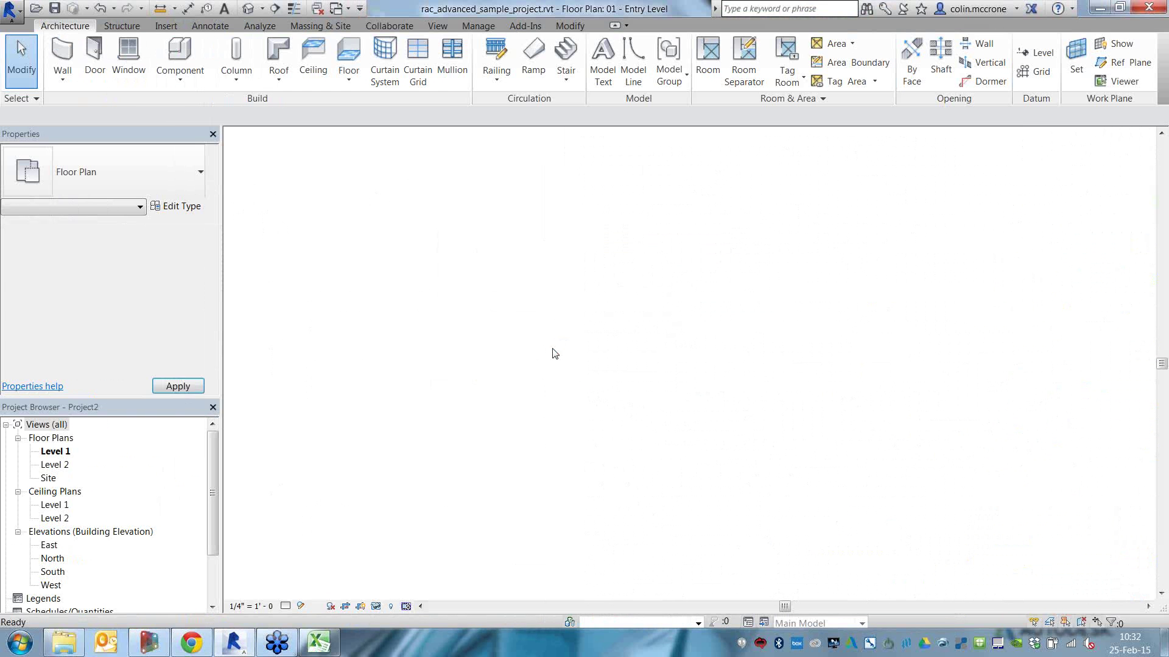
{"action": "left_click", "coordinate": [249, 8]}
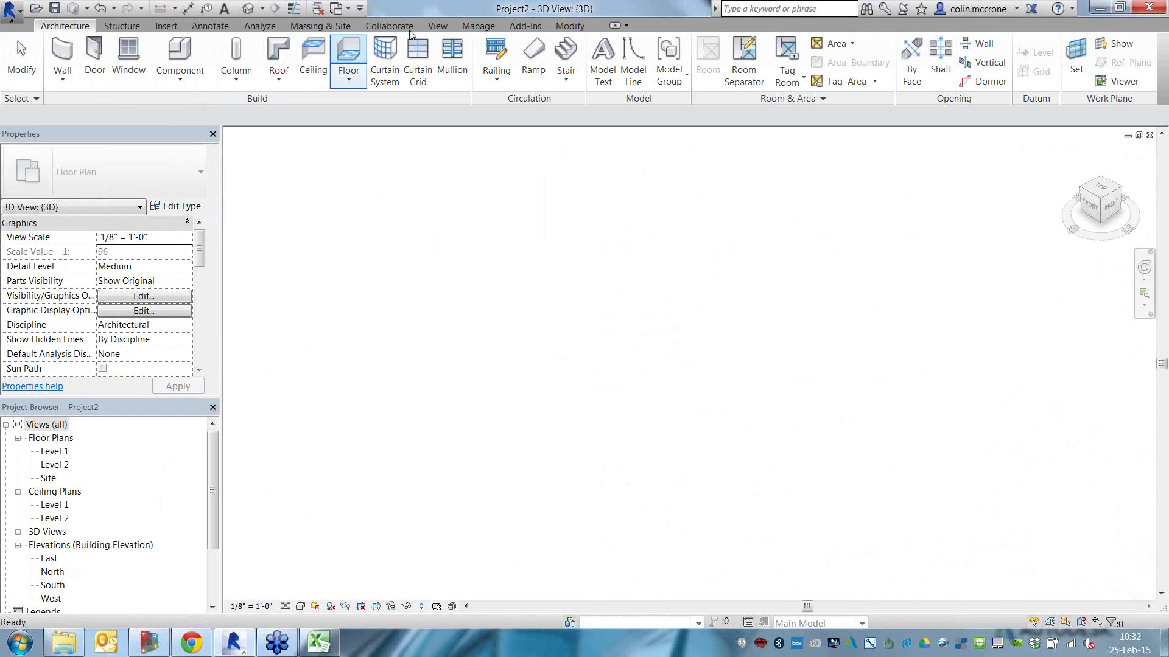
{"action": "left_click", "coordinate": [525, 26]}
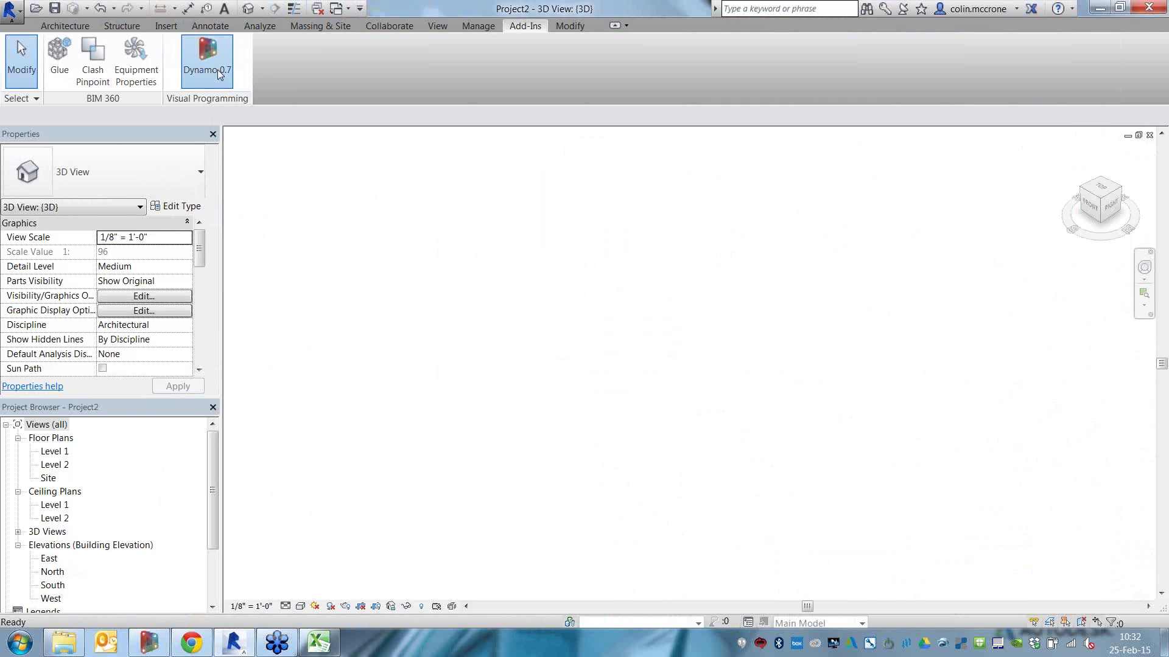
{"action": "left_click", "coordinate": [218, 72]}
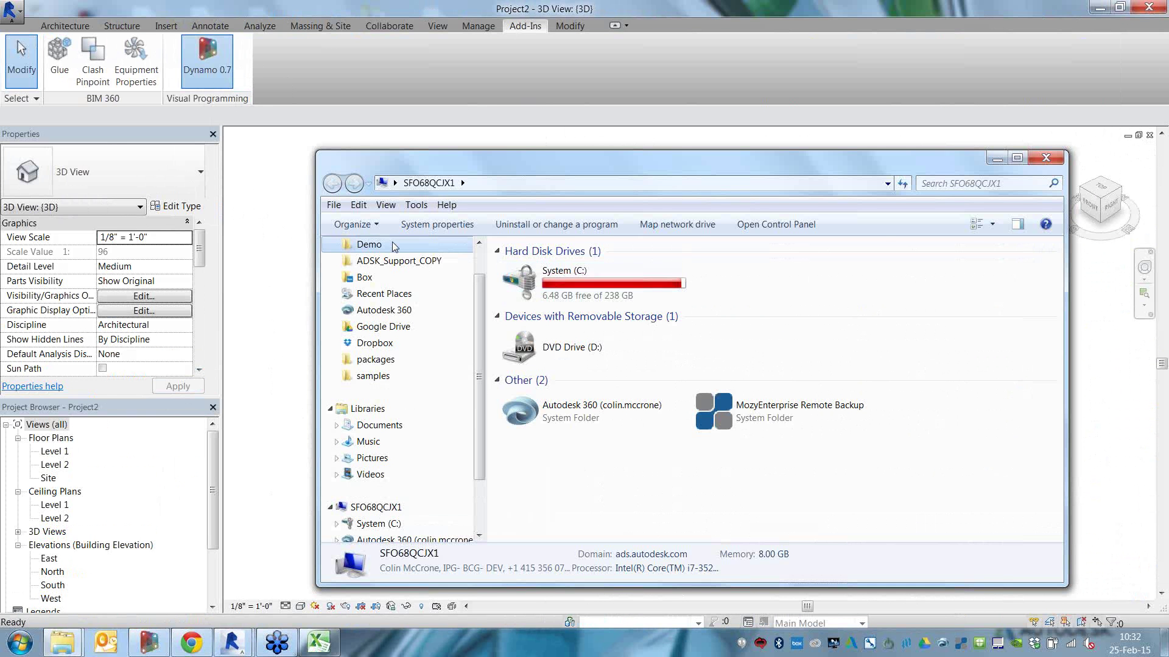
- Load the Panel_4Sided.rfa family from the Demo > 04 Moving Data folder into the Revit project
{"action": "left_click", "coordinate": [369, 244]}
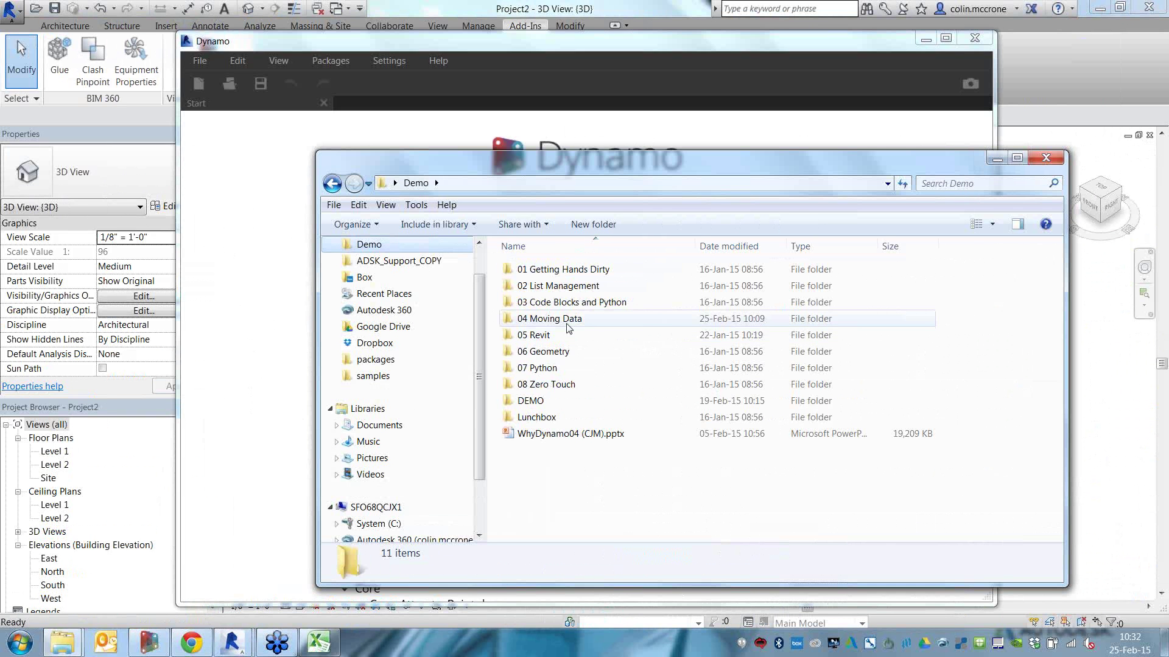
{"action": "double_click", "coordinate": [550, 318]}
{"action": "left_click", "coordinate": [534, 385]}
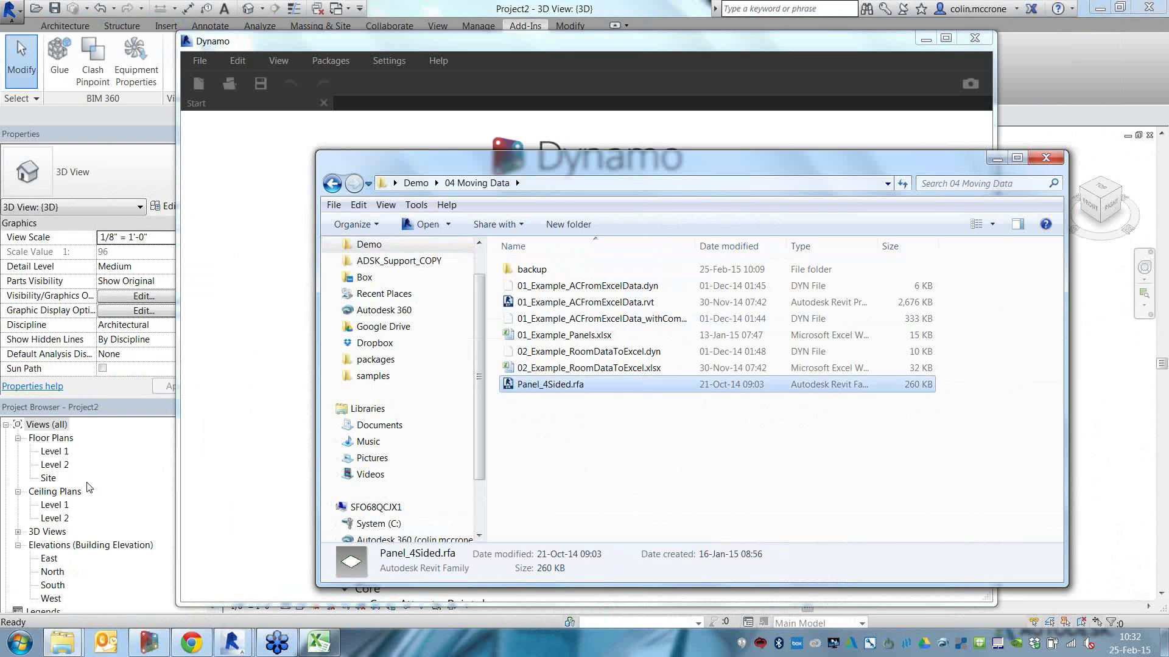
- Open the definition 01_Example_ACFromExcelData.dyn from the 04 Moving Data folder in Dynamo
{"action": "left_click", "coordinate": [443, 39]}
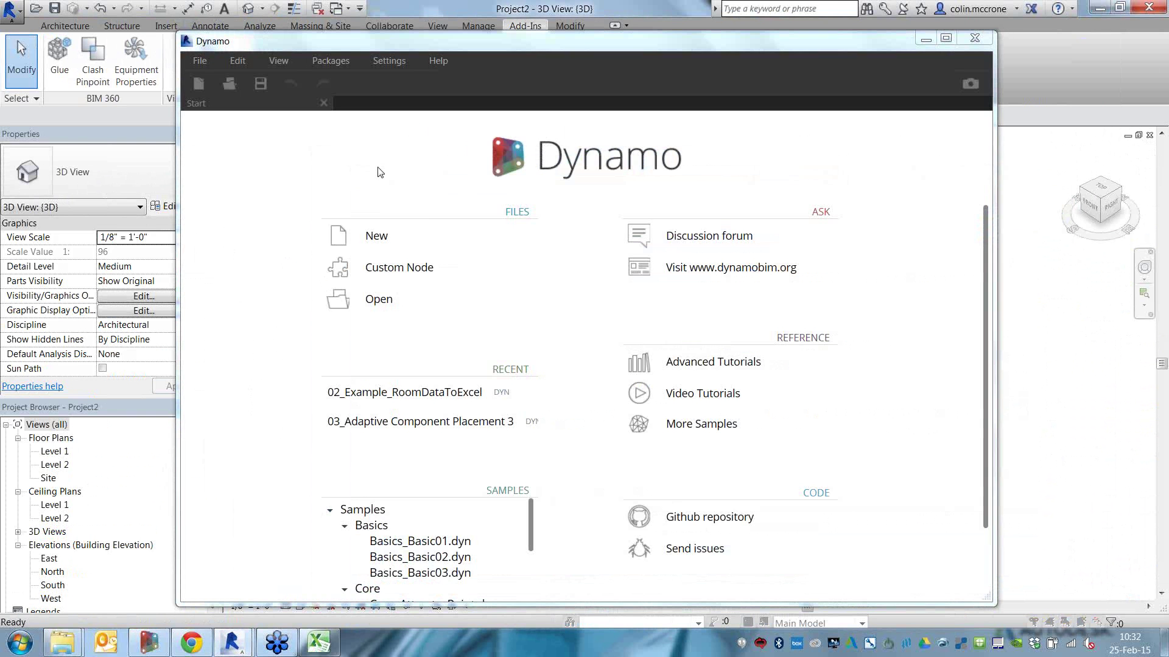
{"action": "key", "text": "ctrl+o"}
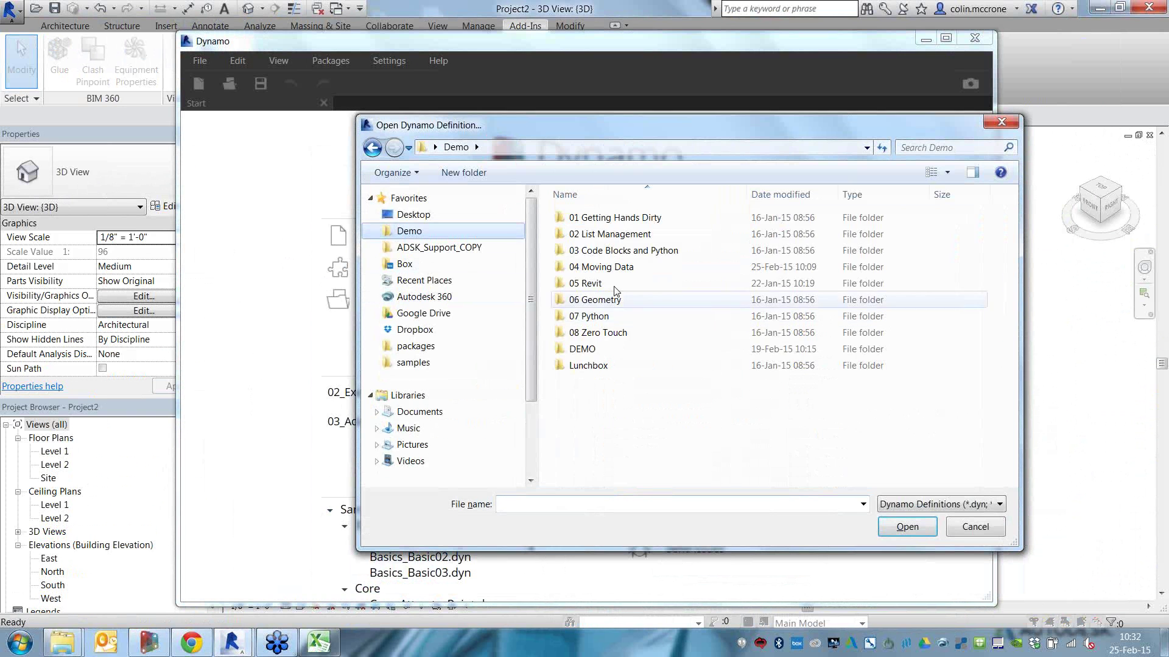
{"action": "double_click", "coordinate": [609, 267]}
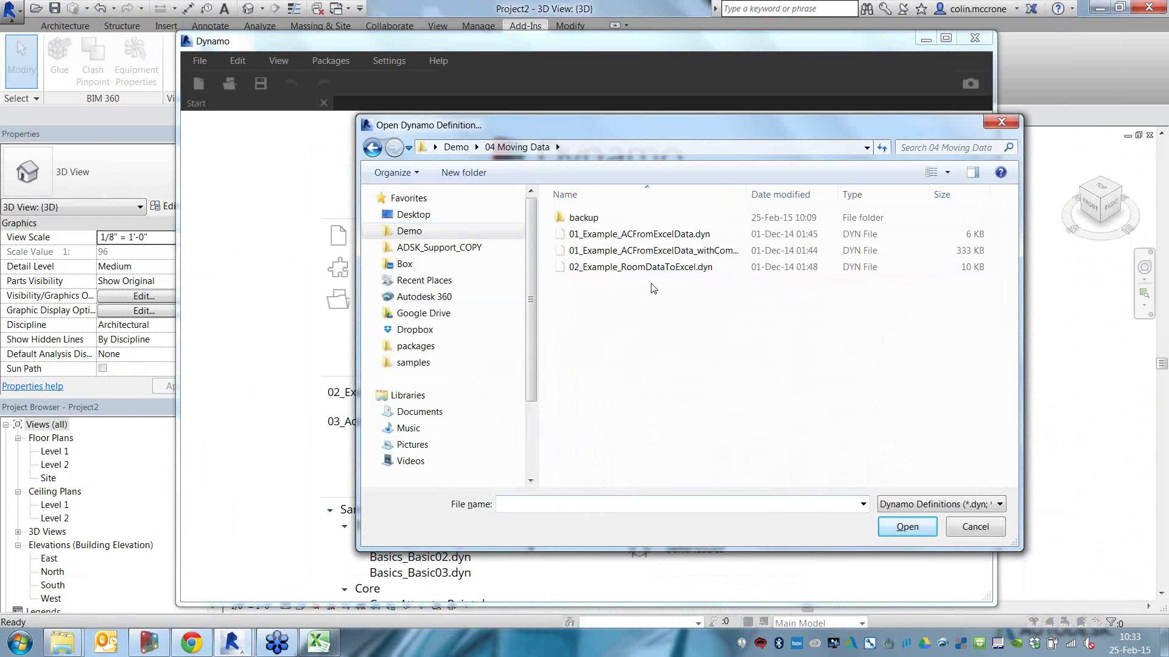
{"action": "double_click", "coordinate": [649, 235]}
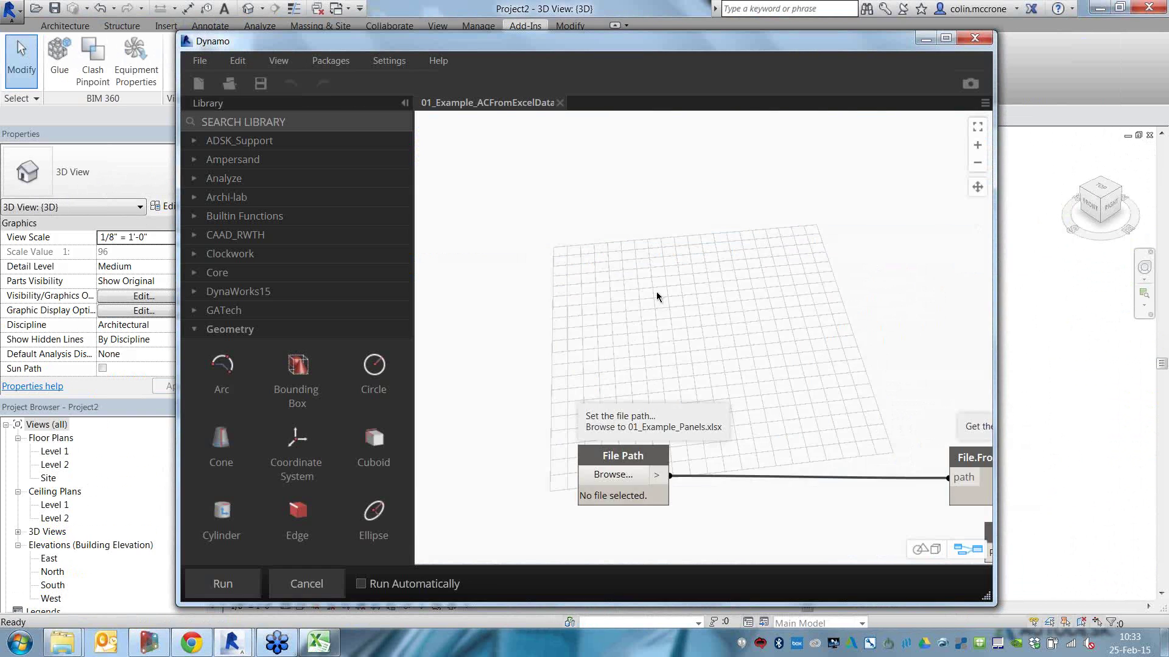
- Open the workbook 01_Example_Panels.xlsx from the 04 Moving Data folder in Excel and move its window aside
{"action": "left_click", "coordinate": [62, 643]}
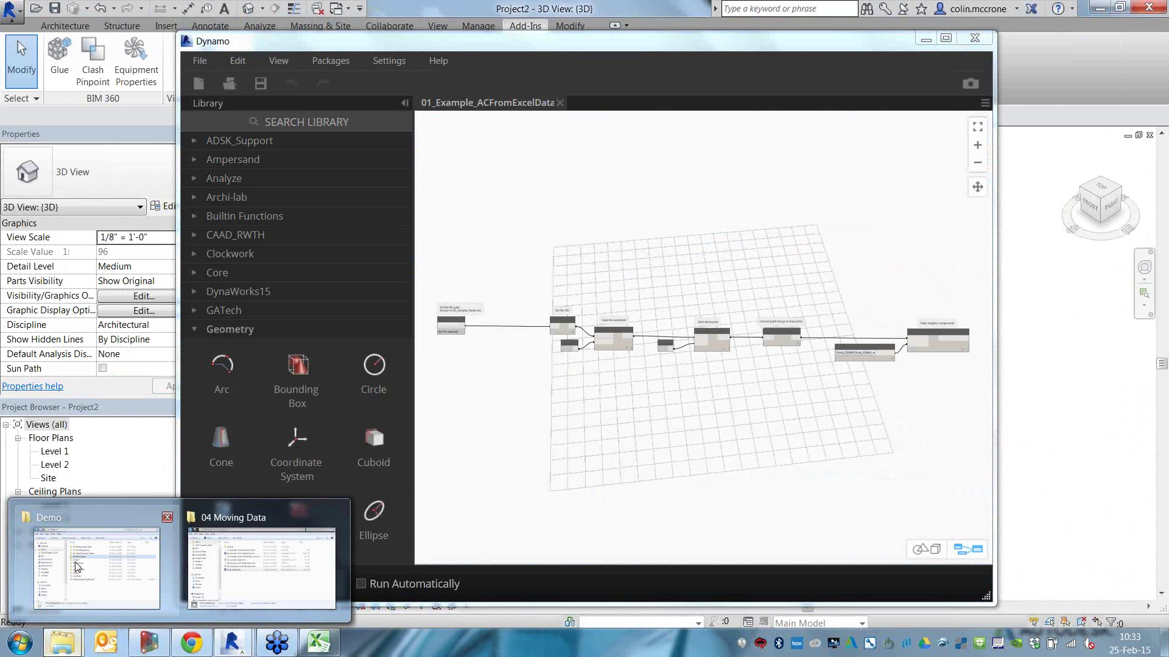
{"action": "left_click", "coordinate": [261, 567]}
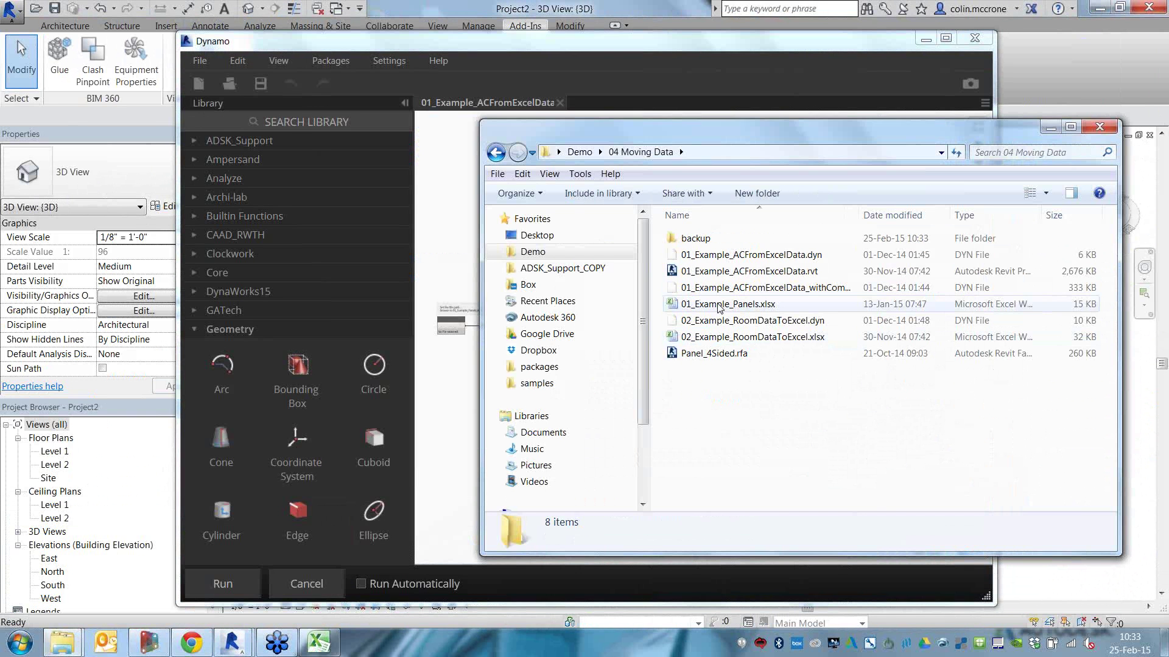
{"action": "double_click", "coordinate": [718, 304]}
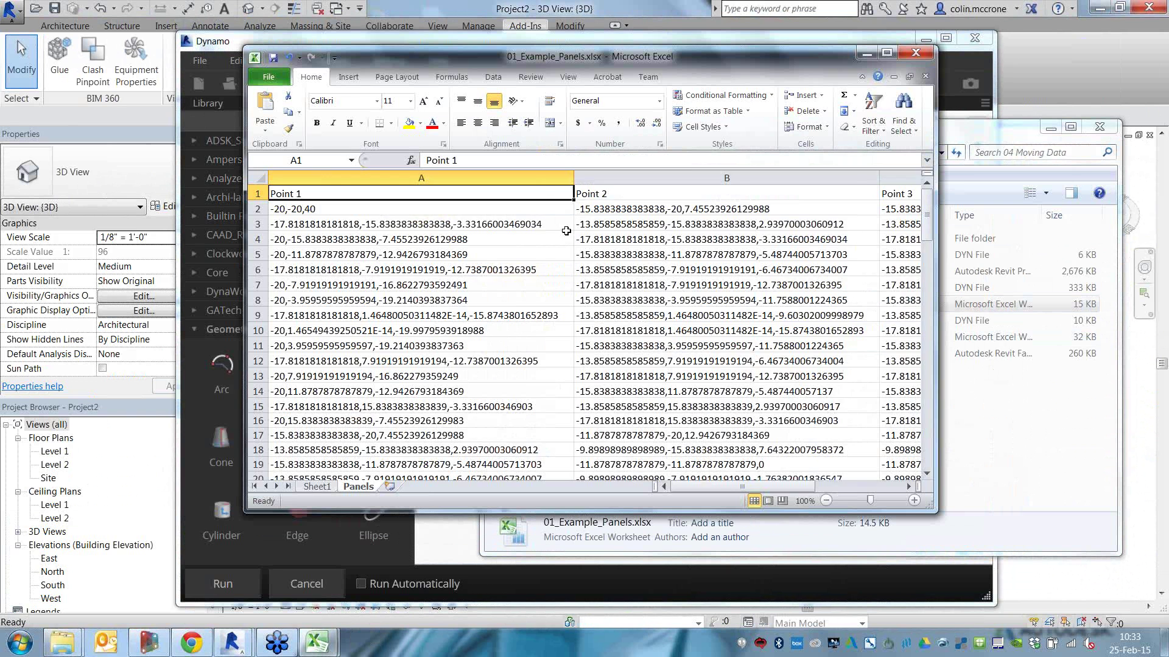
{"action": "mouse_move", "coordinate": [697, 487]}
{"action": "left_mouse_down"}
{"action": "mouse_move", "coordinate": [785, 487]}
{"action": "mouse_move", "coordinate": [695, 487]}
{"action": "left_mouse_up"}
{"action": "left_click_drag", "start_coordinate": [702, 66], "coordinate": [535, 114]}
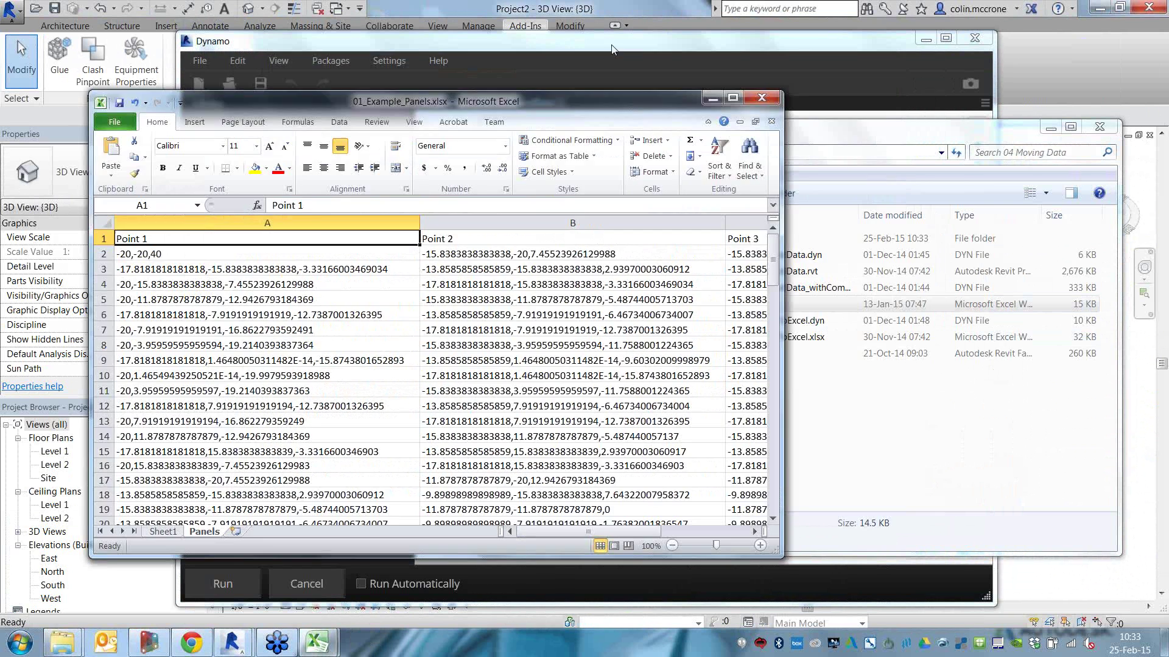
- Return to Dynamo, maximize it, and point the File Path node to 01_Example_Panels.xlsx
{"action": "left_click", "coordinate": [644, 42]}
{"action": "double_click", "coordinate": [644, 42]}
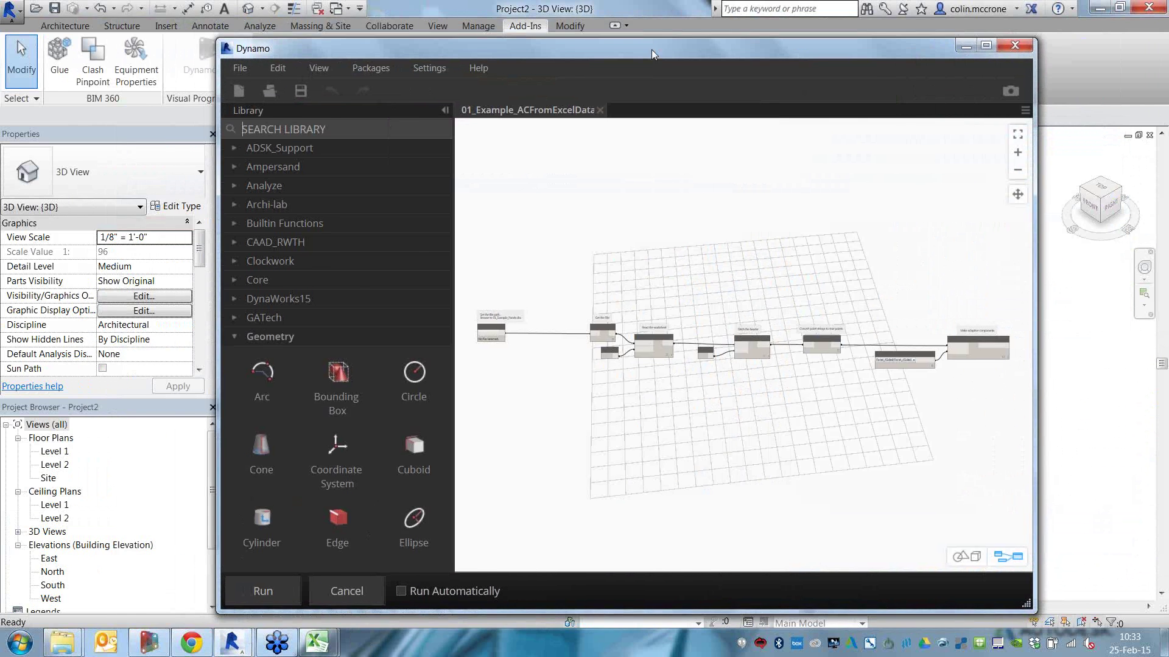
{"action": "scroll", "coordinate": [268, 309], "scroll_direction": "up", "scroll_amount": 1}
{"action": "left_click", "coordinate": [276, 268]}
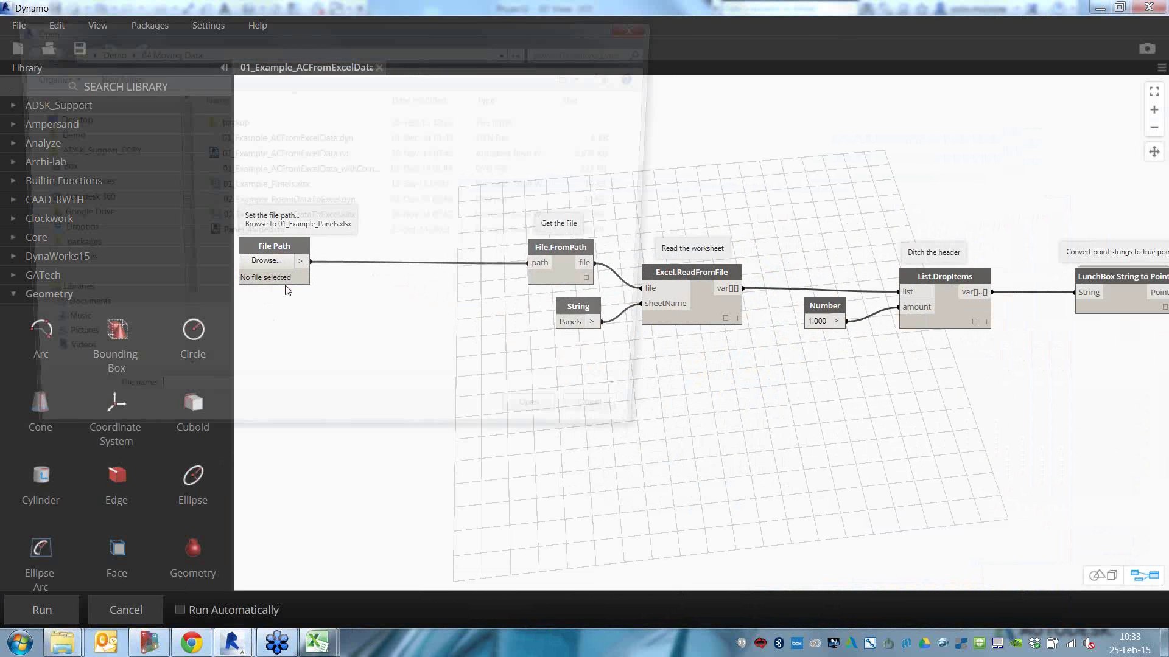
{"action": "left_click", "coordinate": [268, 185]}
{"action": "left_click", "coordinate": [535, 431]}
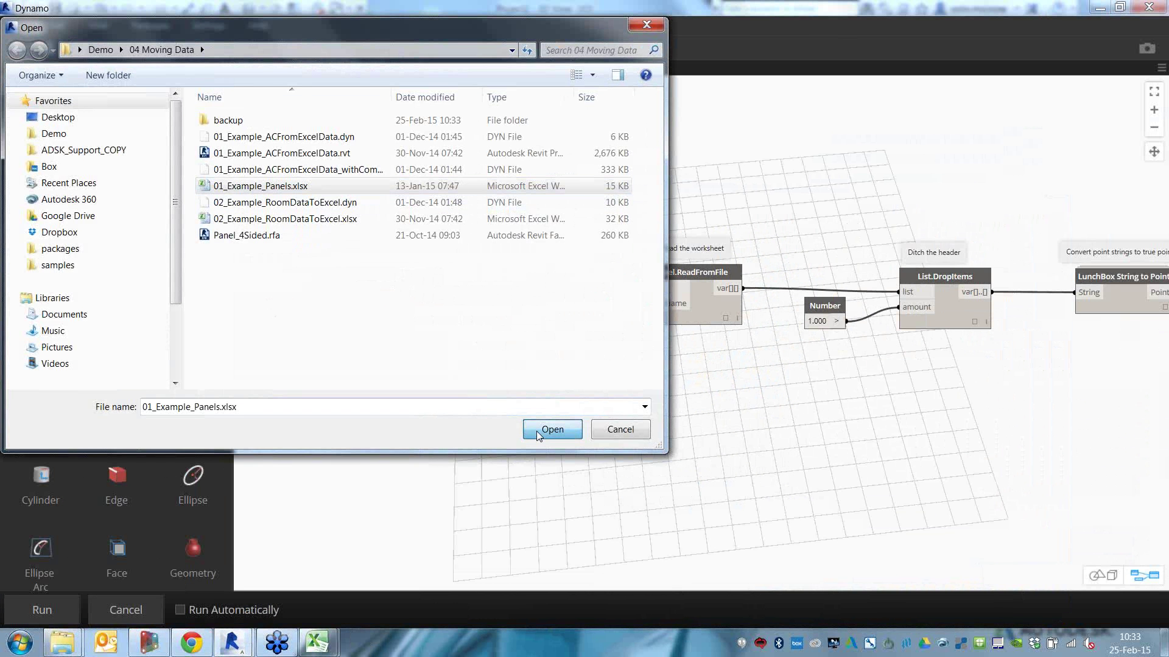
- Run the graph with the Dynamo window beside the Revit 3D view, and inspect the generated panels from several sides
{"action": "double_click", "coordinate": [943, 7]}
{"action": "left_click_drag", "start_coordinate": [965, 8], "coordinate": [449, 47]}
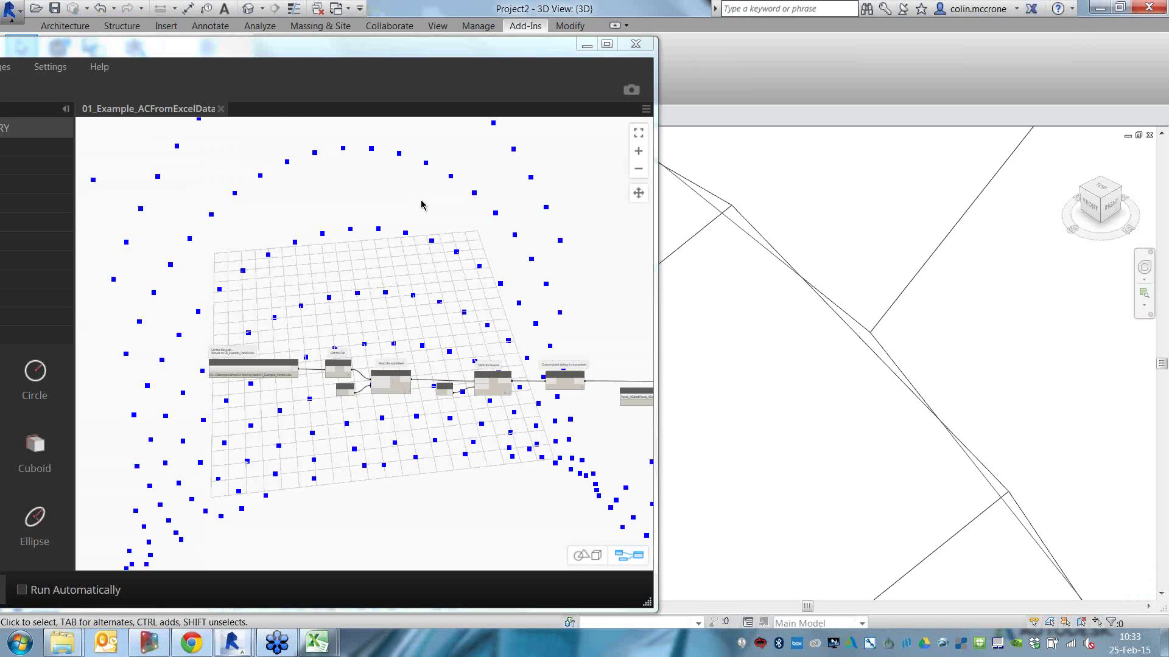
{"action": "scroll", "coordinate": [736, 328], "scroll_direction": "down", "scroll_amount": 3}
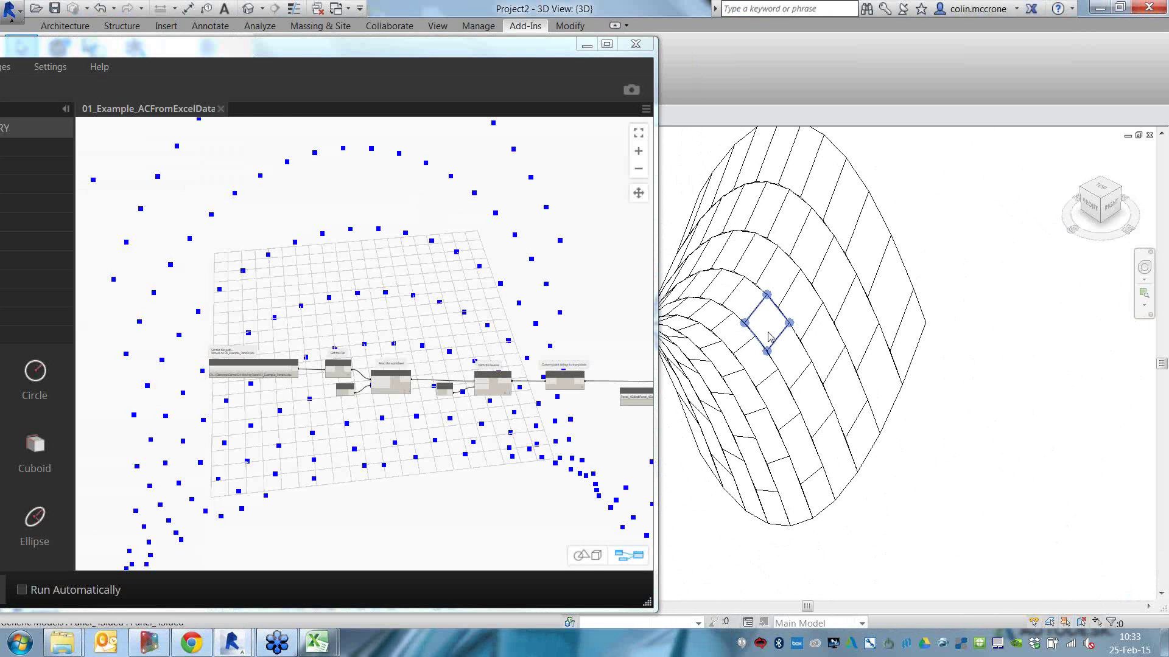
{"action": "middle_click_drag", "start_coordinate": [782, 365], "coordinate": [887, 370], "text": "shift"}
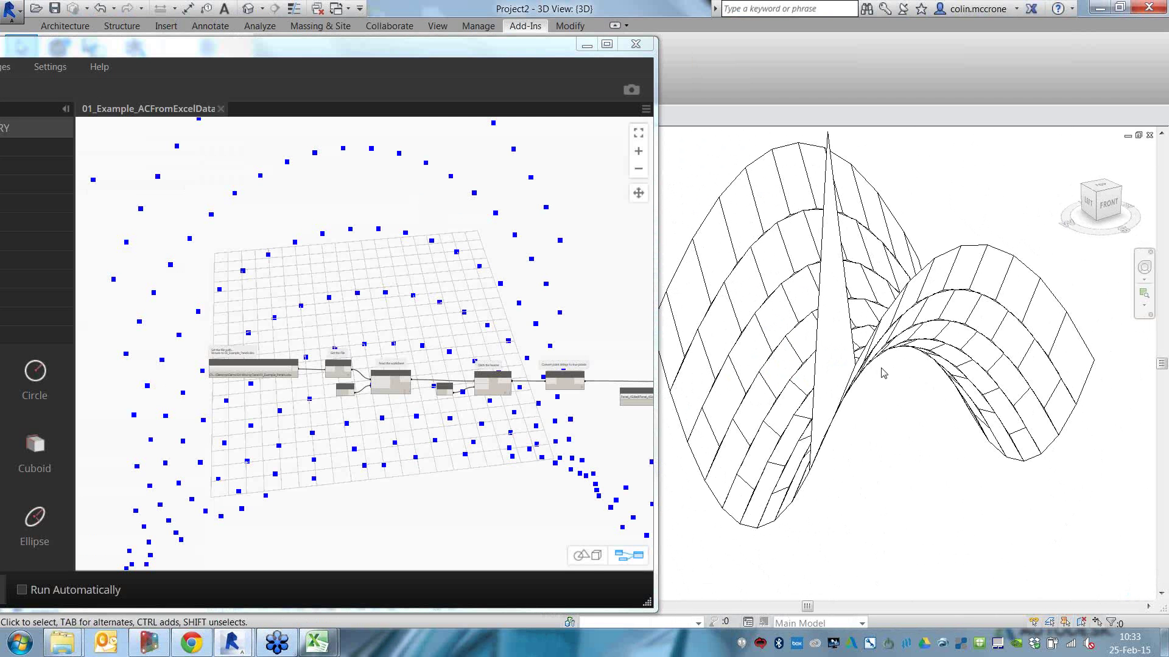
{"action": "middle_click_drag", "start_coordinate": [913, 444], "coordinate": [884, 371], "text": "shift"}
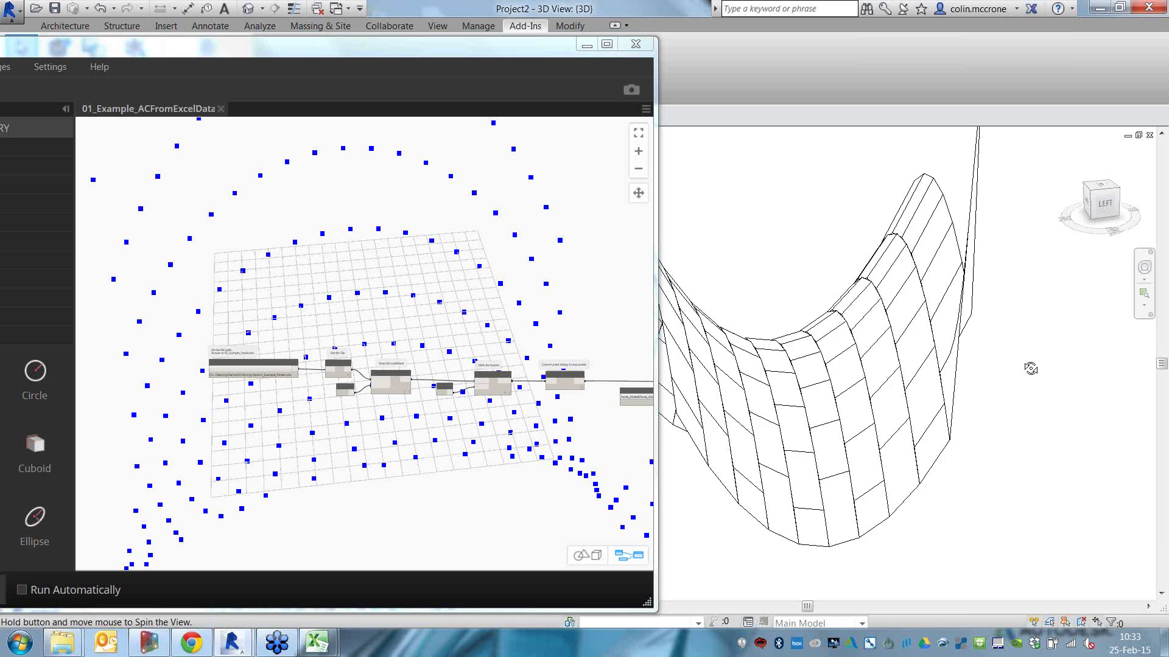
{"action": "middle_click_drag", "start_coordinate": [1016, 365], "coordinate": [978, 332], "text": "shift"}
{"action": "left_click", "coordinate": [685, 386]}
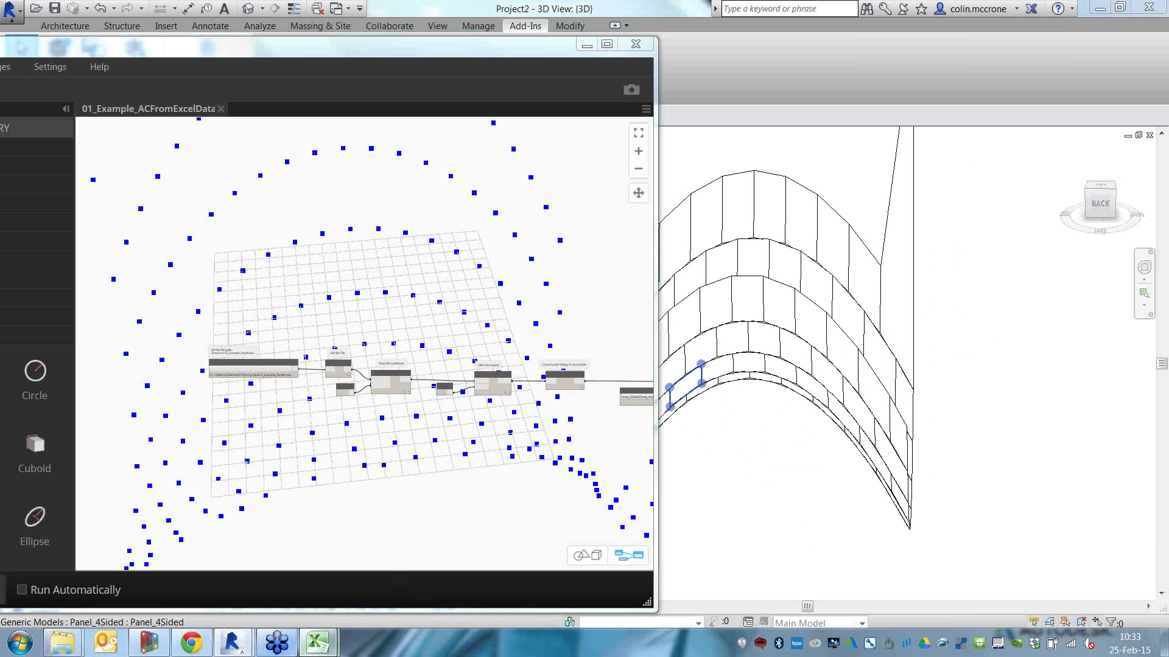
- In Excel, change cell A2 of the Panels sheet to -20,-20,20 and return to Dynamo to update the Revit panels
{"action": "left_click", "coordinate": [317, 643]}
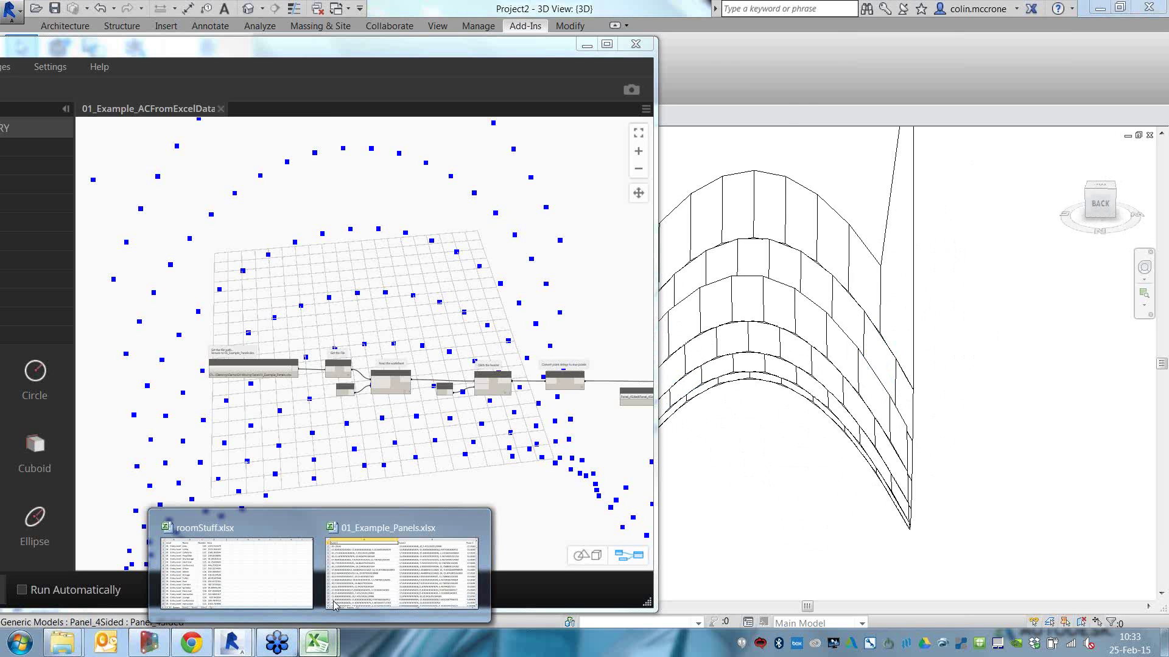
{"action": "left_click", "coordinate": [334, 605]}
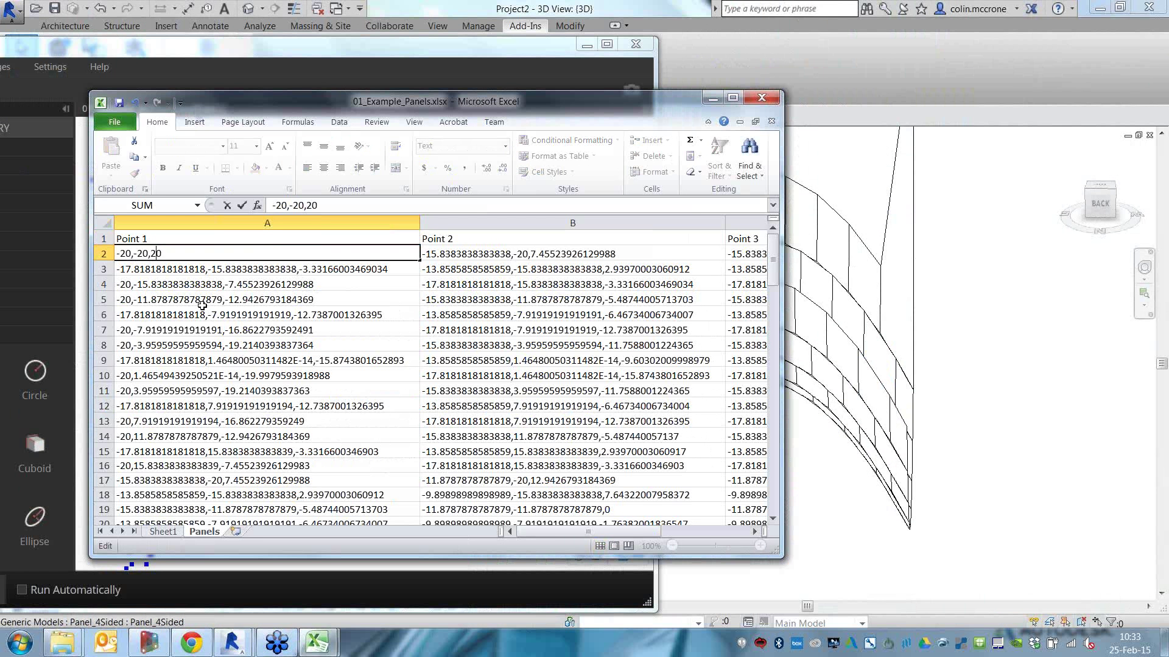
{"action": "left_click", "coordinate": [202, 304]}
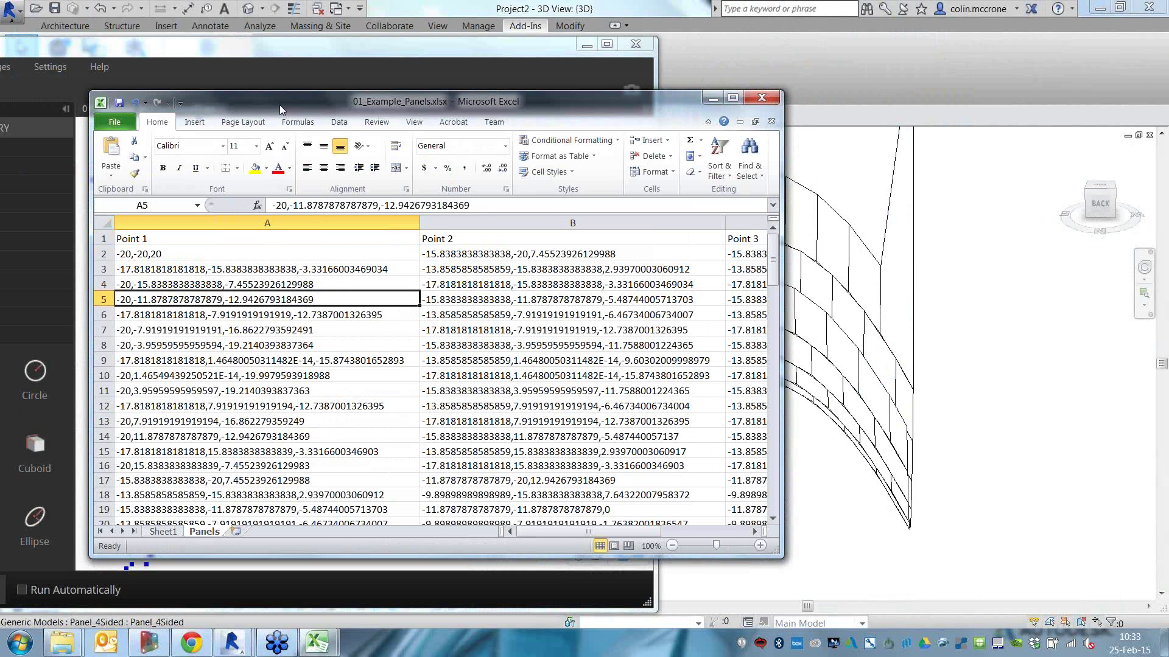
{"action": "left_click_drag", "start_coordinate": [279, 105], "coordinate": [281, 112]}
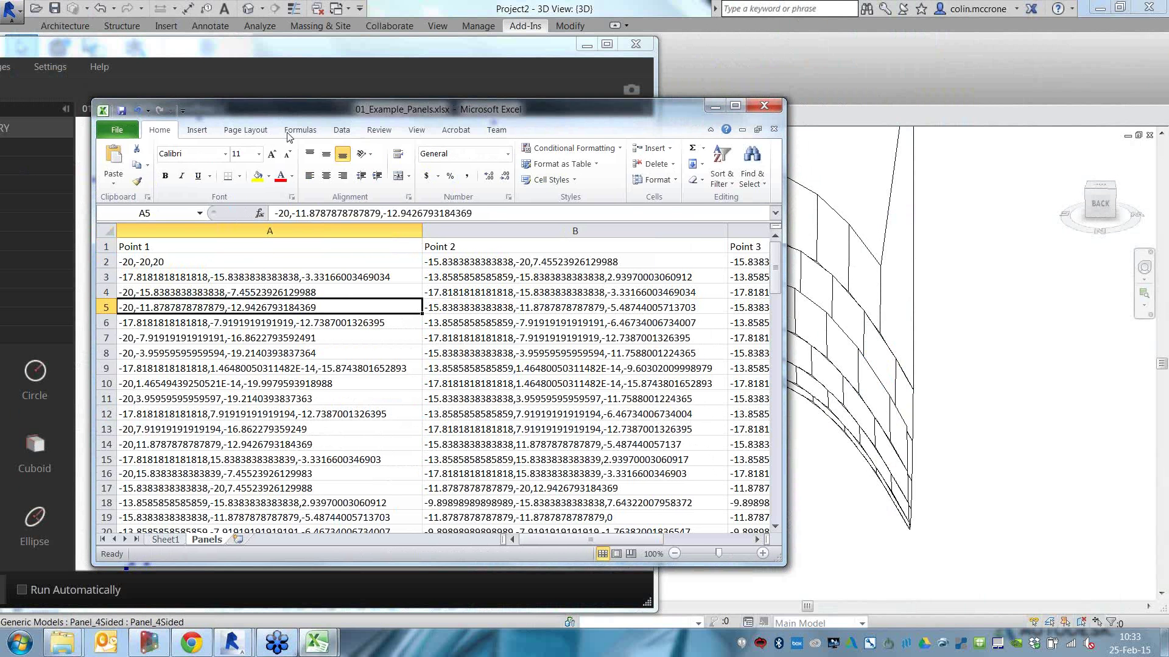
{"action": "left_click", "coordinate": [241, 585]}
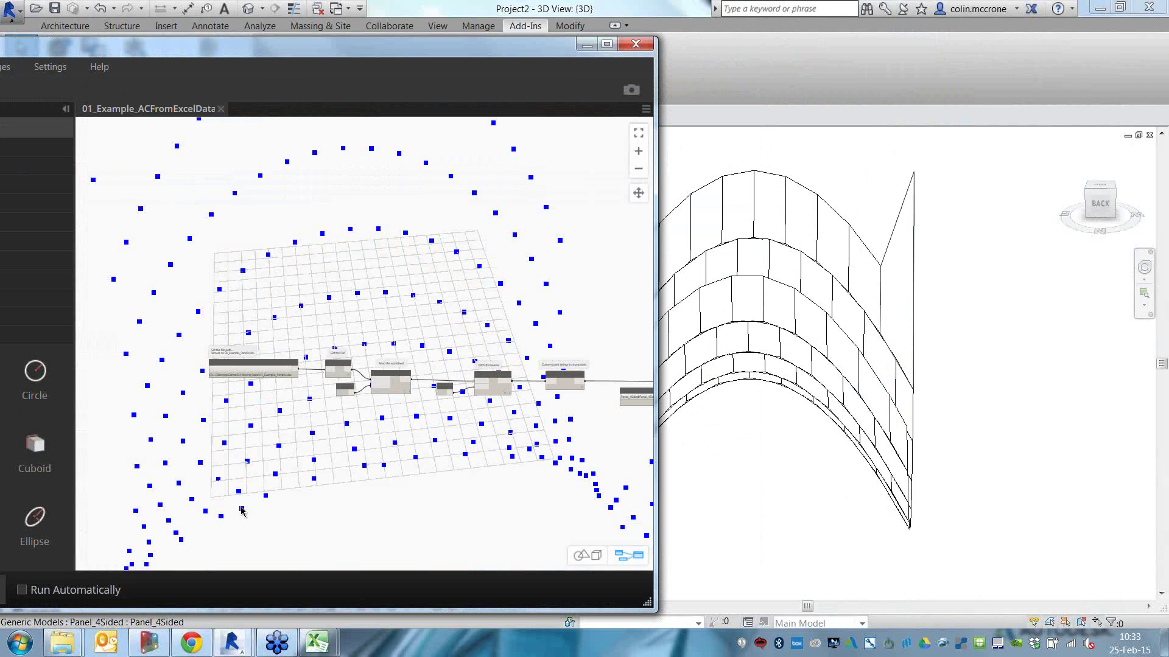
- Close the 01_Example_Panels.xlsx and roomStuff.xlsx workbooks, discarding the changes to roomStuff.xlsx
{"action": "left_click", "coordinate": [316, 642]}
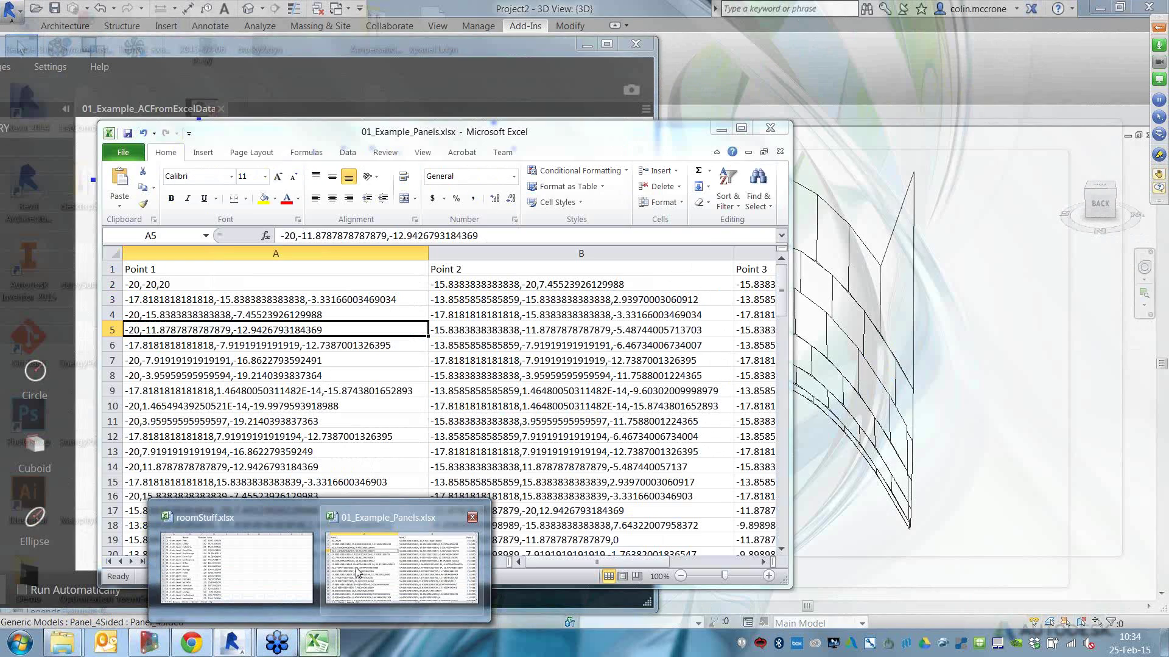
{"action": "left_click", "coordinate": [358, 573]}
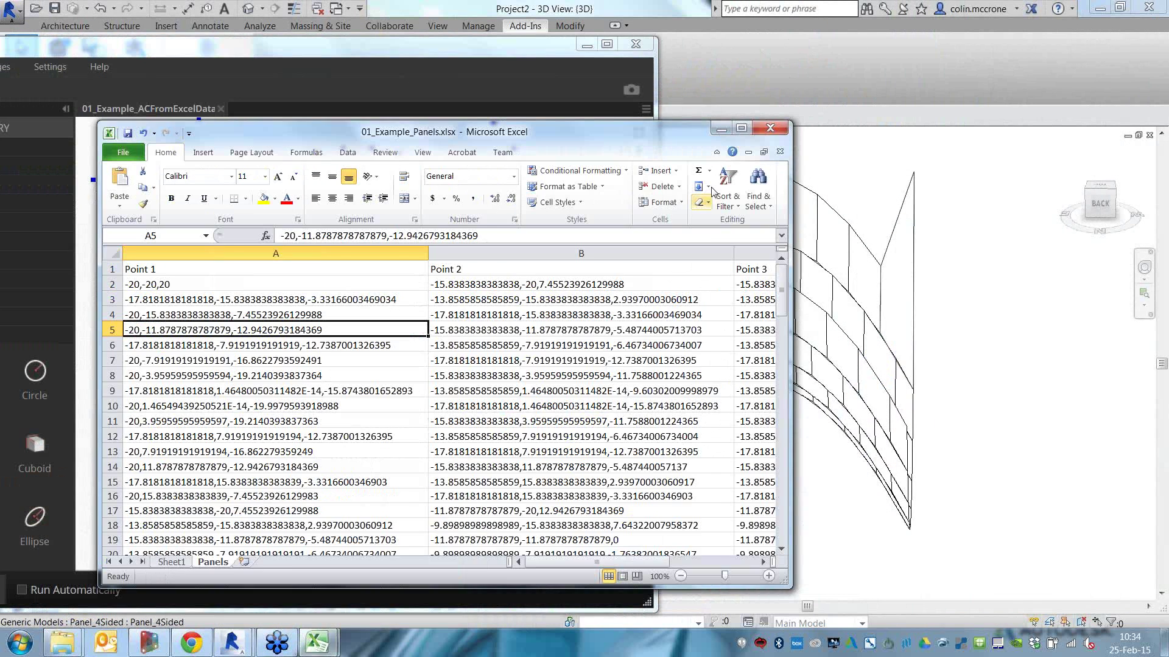
{"action": "left_click", "coordinate": [784, 131]}
{"action": "left_click", "coordinate": [783, 130]}
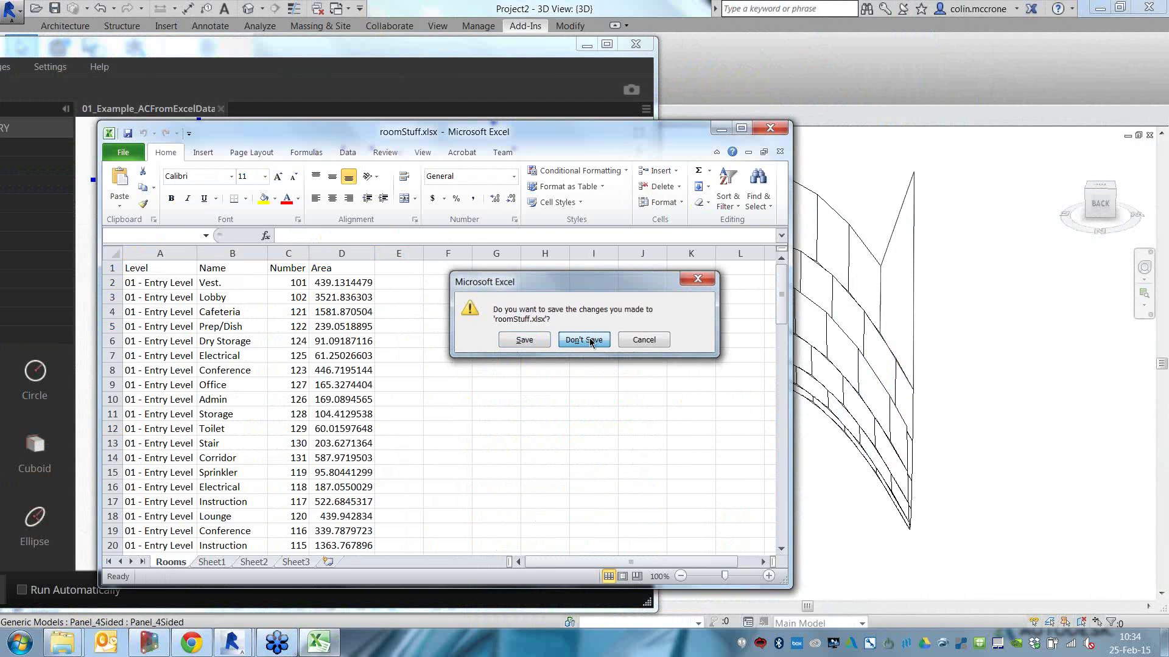
{"action": "left_click", "coordinate": [584, 340]}
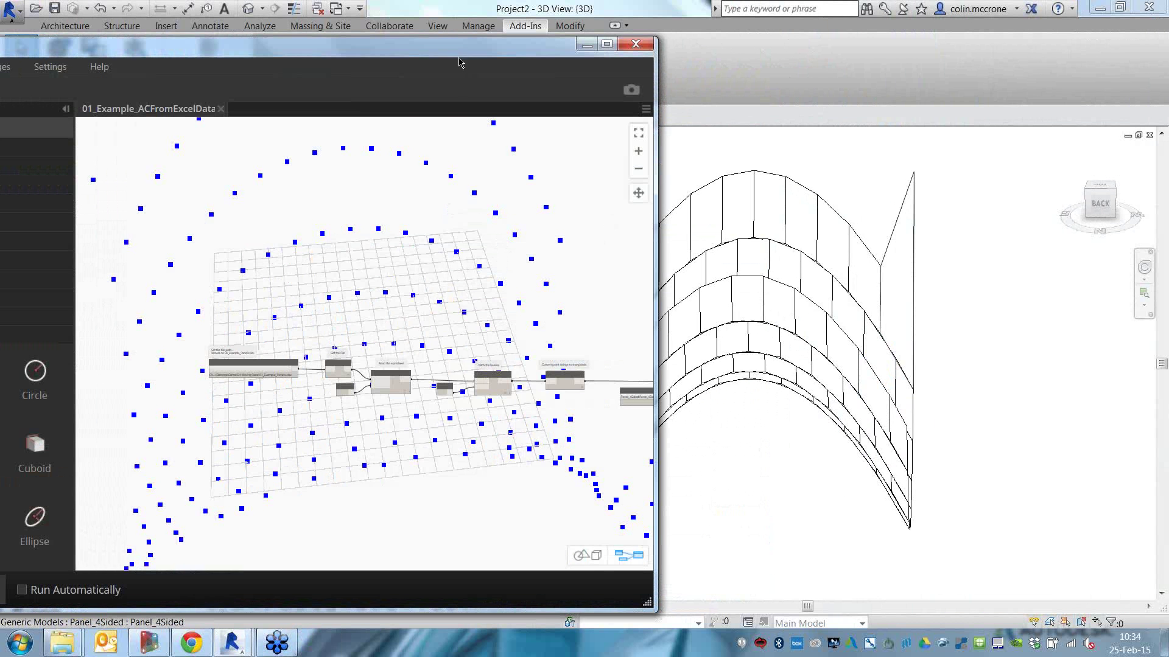
- Bring more of the Dynamo window into view and browse the File Path node to 01_Example_Panels.xlsx again
{"action": "left_click_drag", "start_coordinate": [475, 52], "coordinate": [605, 25]}
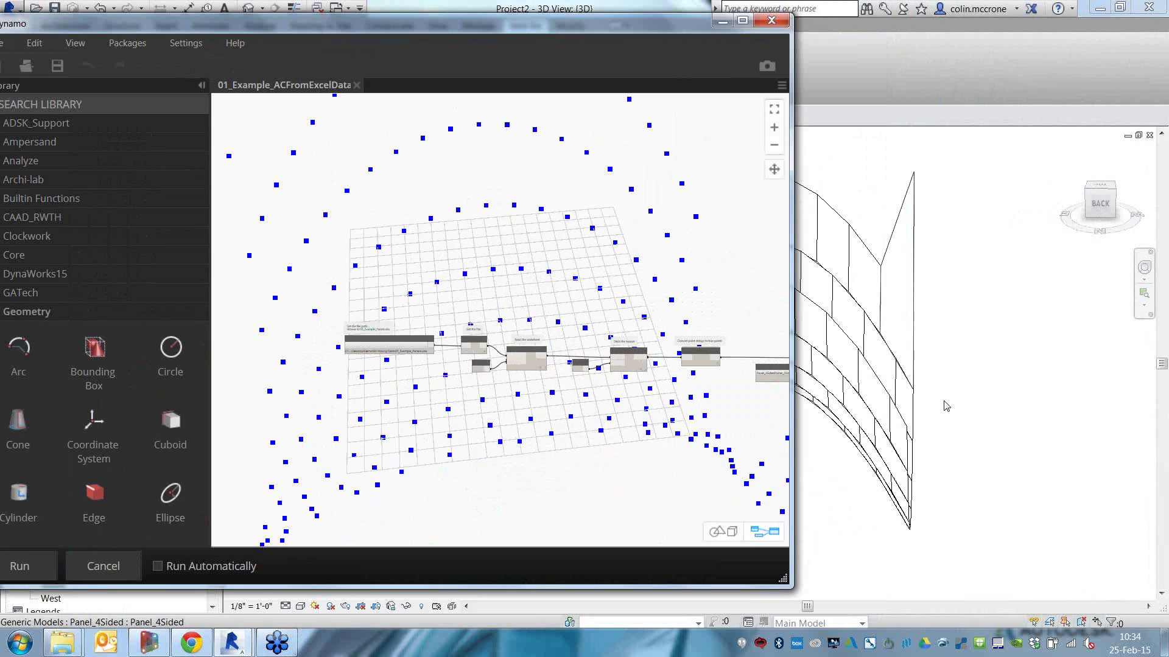
{"action": "left_click", "coordinate": [1018, 404]}
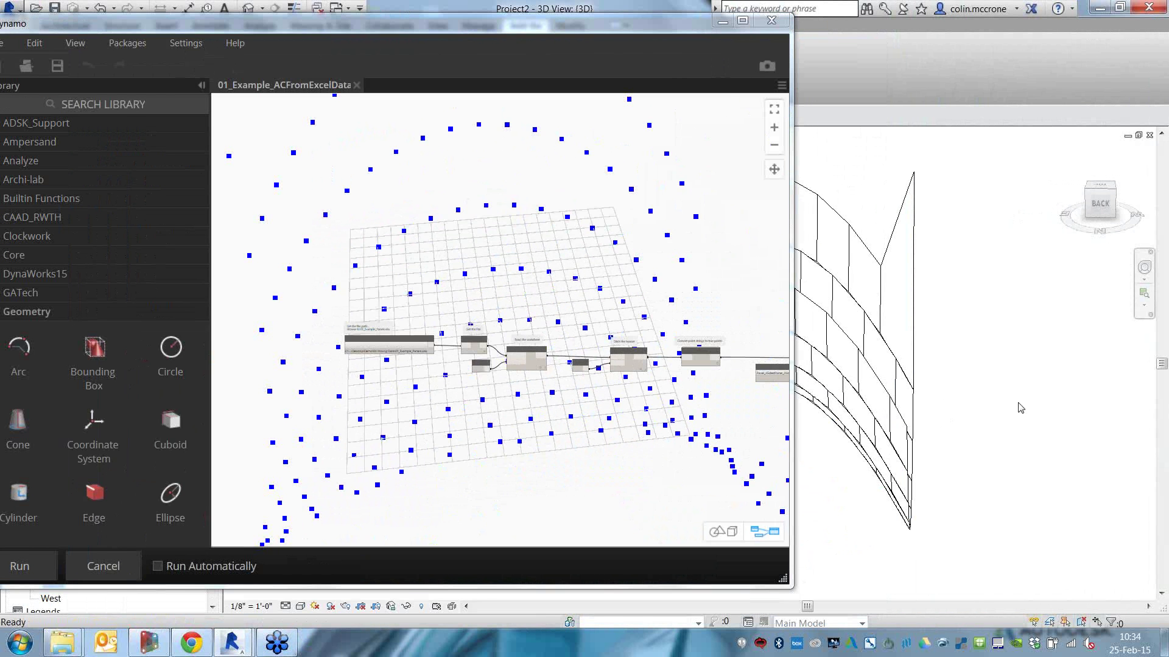
{"action": "left_click", "coordinate": [426, 410]}
{"action": "scroll", "coordinate": [388, 363], "scroll_direction": "up", "scroll_amount": 4}
{"action": "scroll", "coordinate": [388, 363], "scroll_direction": "up", "scroll_amount": 8}
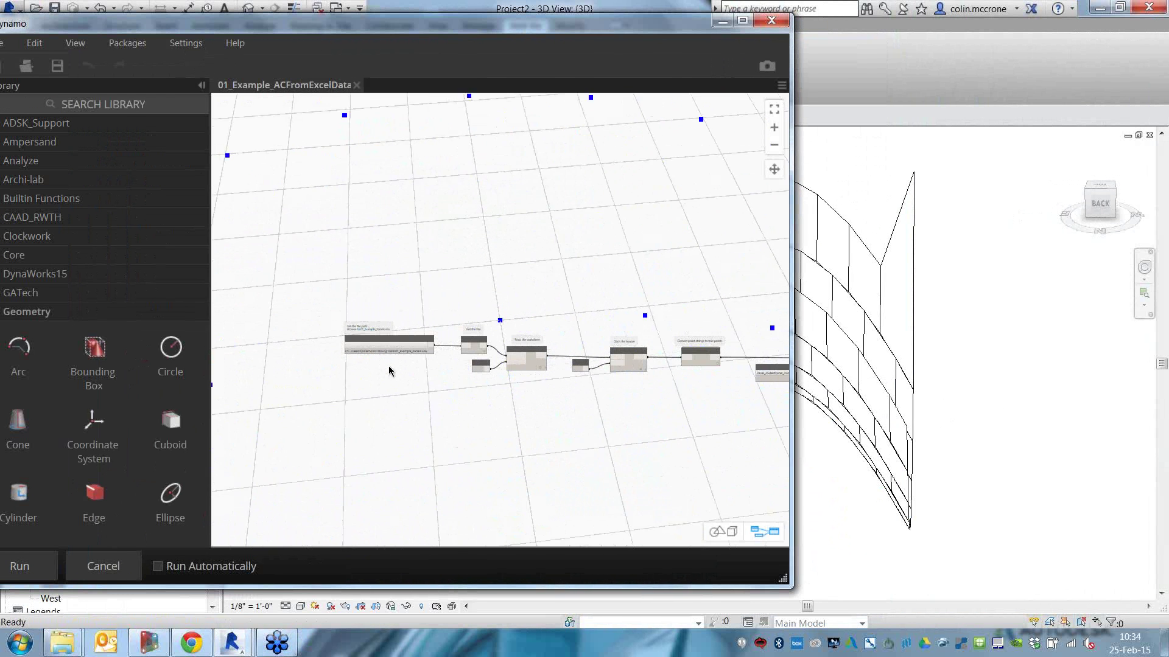
{"action": "scroll", "coordinate": [388, 366], "scroll_direction": "down", "scroll_amount": 9}
{"action": "scroll", "coordinate": [342, 390], "scroll_direction": "up", "scroll_amount": 6}
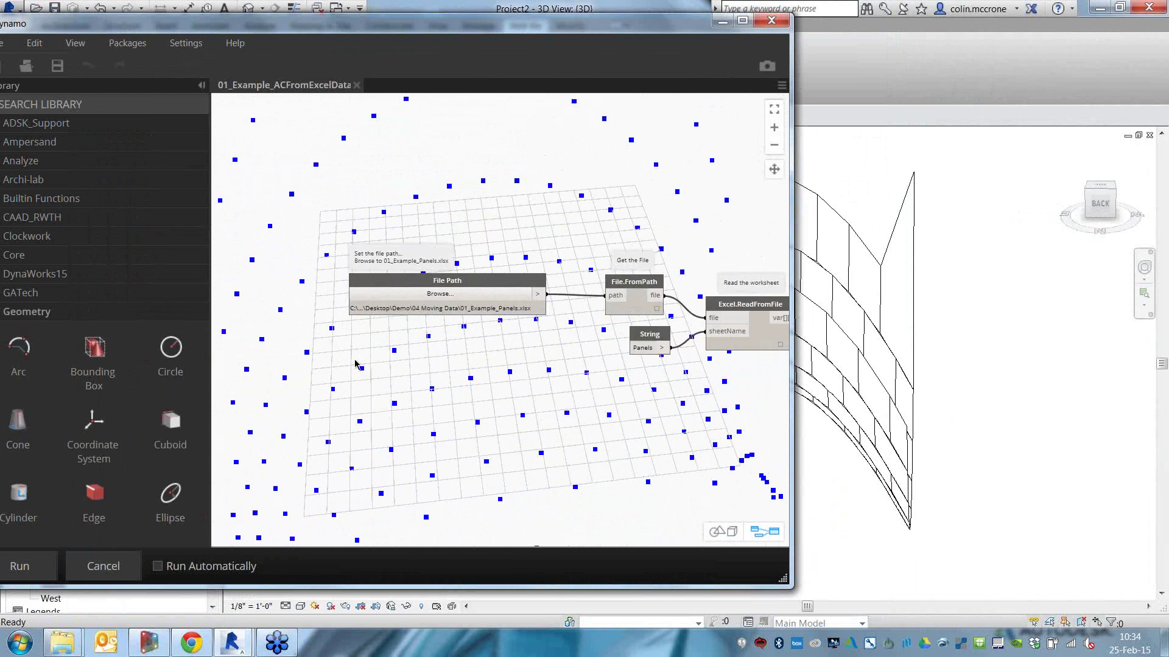
{"action": "left_click", "coordinate": [471, 257]}
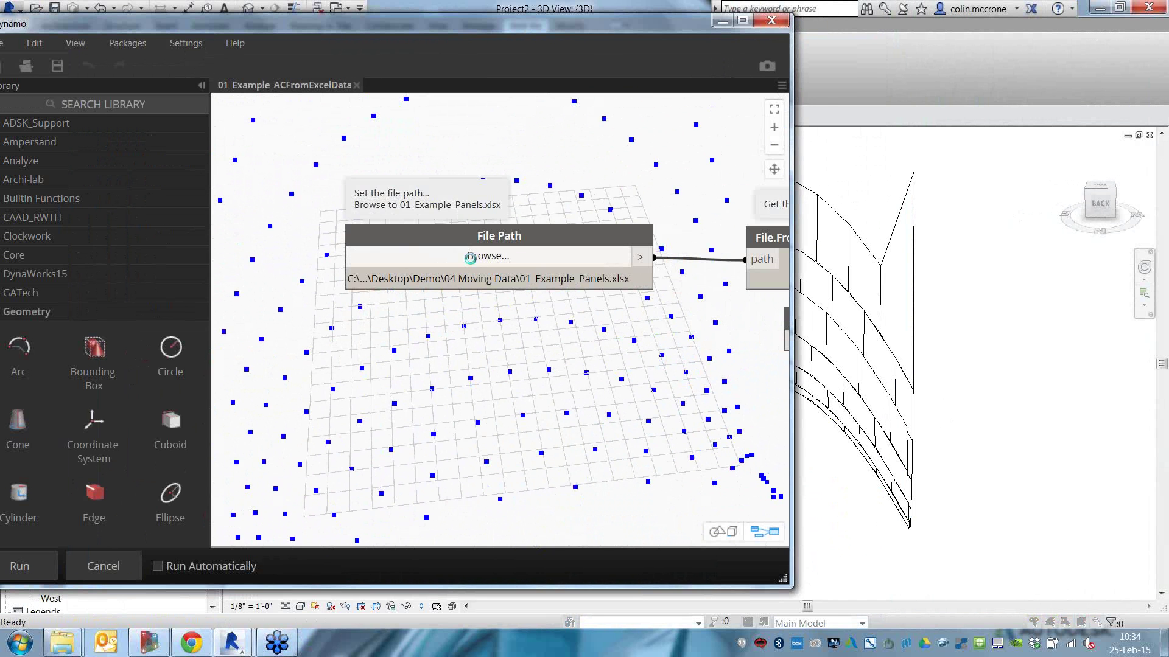
{"action": "double_click", "coordinate": [437, 265]}
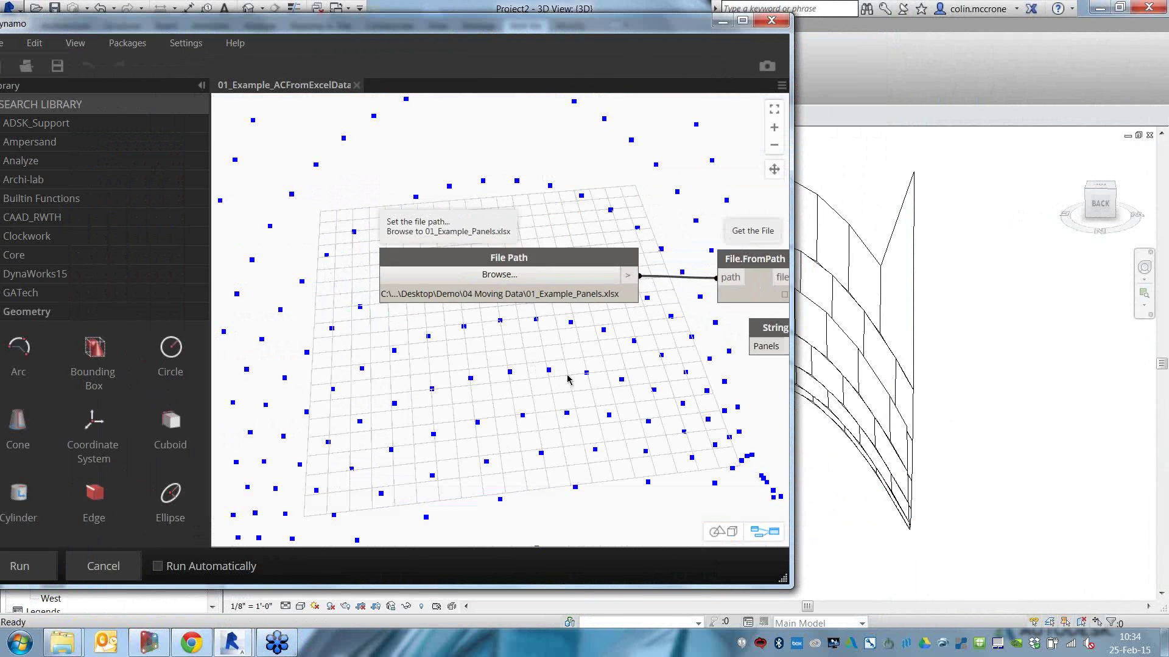
{"action": "scroll", "coordinate": [558, 378], "scroll_direction": "down", "scroll_amount": 3}
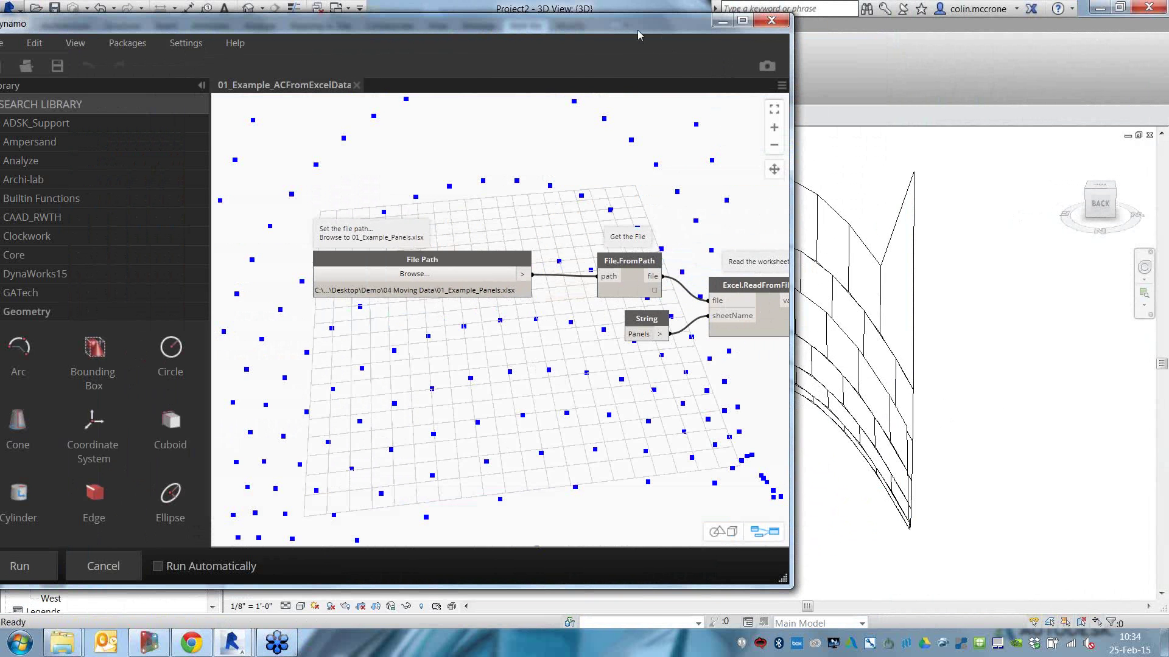
- Shift the Dynamo window aside and examine the panelled surface in the Revit 3D view from its left side
{"action": "left_click_drag", "start_coordinate": [638, 31], "coordinate": [611, 30]}
{"action": "middle_click_drag", "start_coordinate": [955, 476], "coordinate": [824, 400]}
{"action": "left_click", "coordinate": [1052, 434]}
{"action": "middle_click_drag", "start_coordinate": [1052, 433], "coordinate": [1025, 433], "text": "shift"}
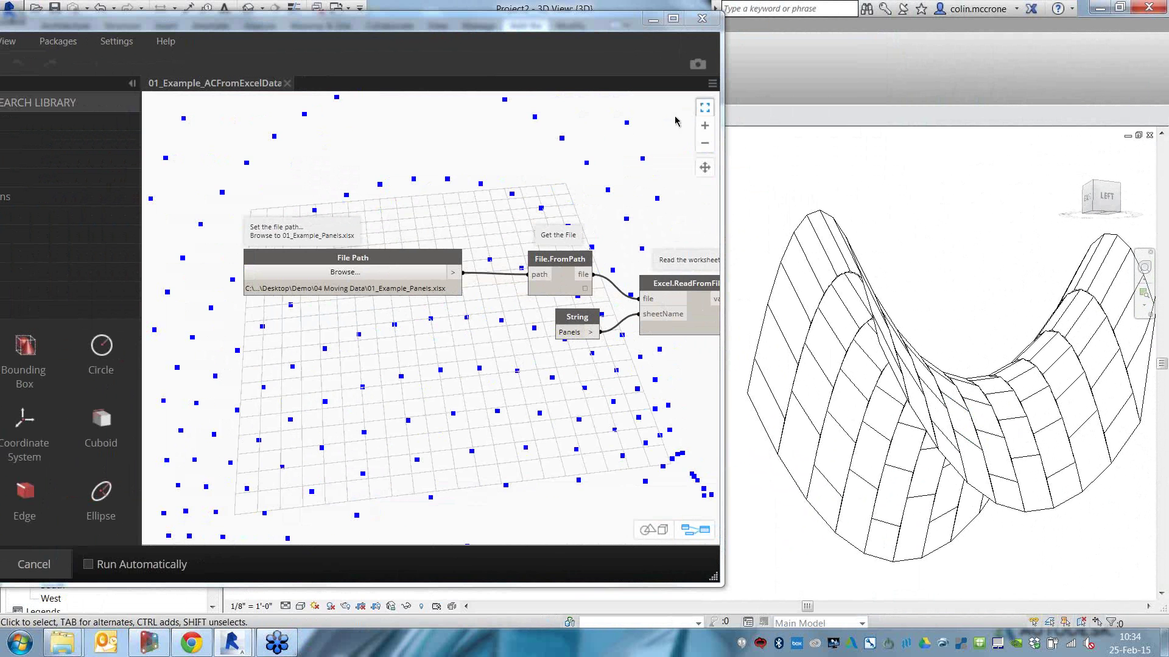
- Bring the whole Dynamo window into view and examine the Excel-to-panels node graph together with its point preview
{"action": "left_click_drag", "start_coordinate": [612, 30], "coordinate": [731, 32]}
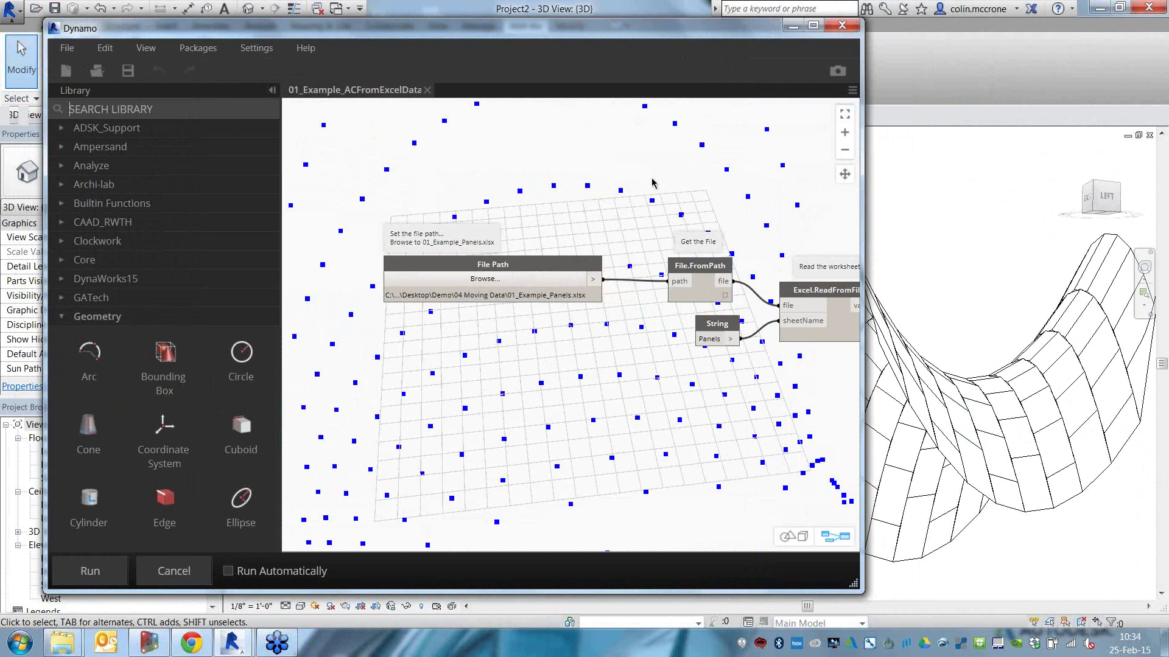
{"action": "scroll", "coordinate": [652, 183], "scroll_direction": "down", "scroll_amount": 5}
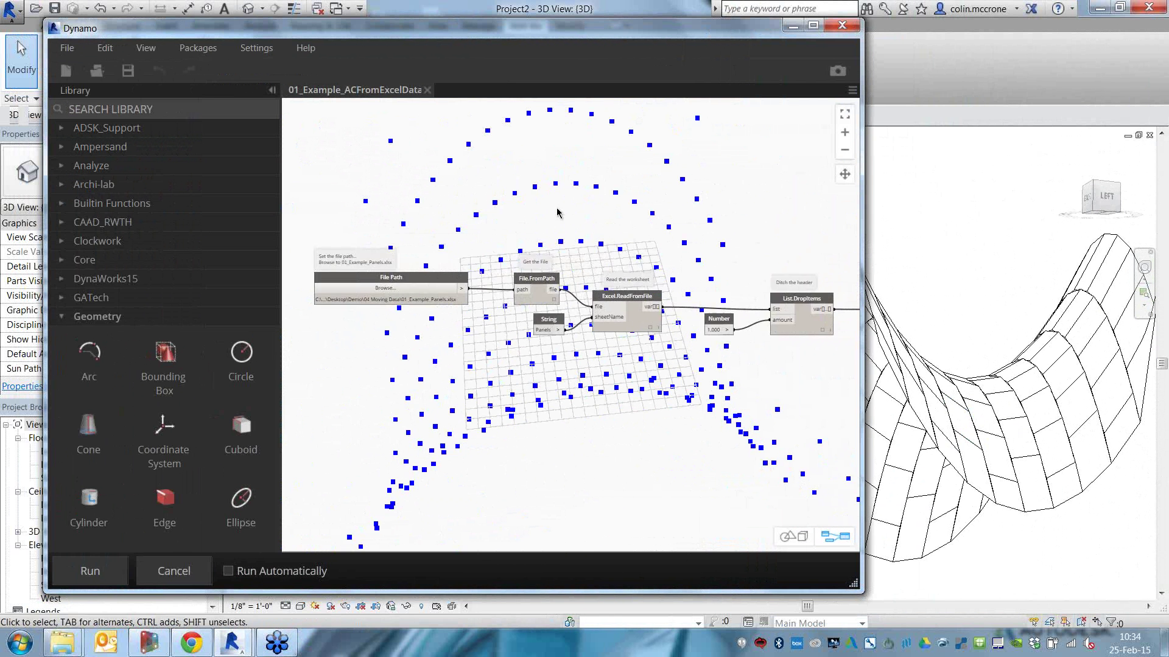
{"action": "right_click_drag", "start_coordinate": [568, 215], "coordinate": [621, 180]}
{"action": "scroll", "coordinate": [621, 181], "scroll_direction": "down", "scroll_amount": 4}
{"action": "middle_click_drag", "start_coordinate": [646, 200], "coordinate": [575, 224]}
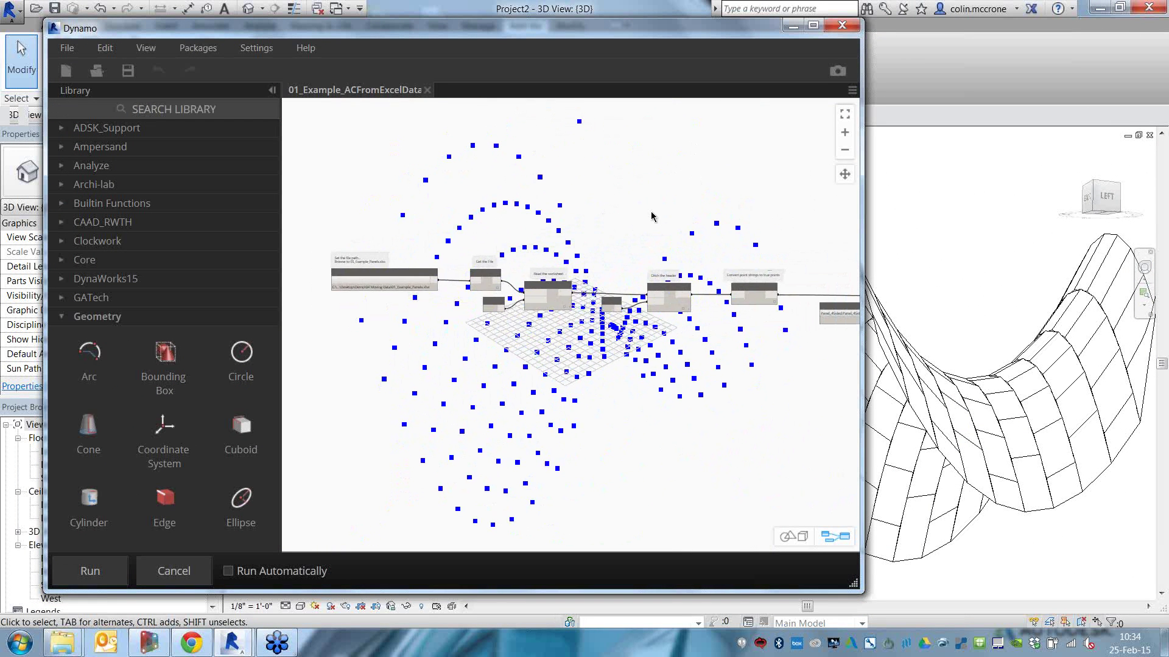
{"action": "middle_click_drag", "start_coordinate": [709, 212], "coordinate": [597, 221]}
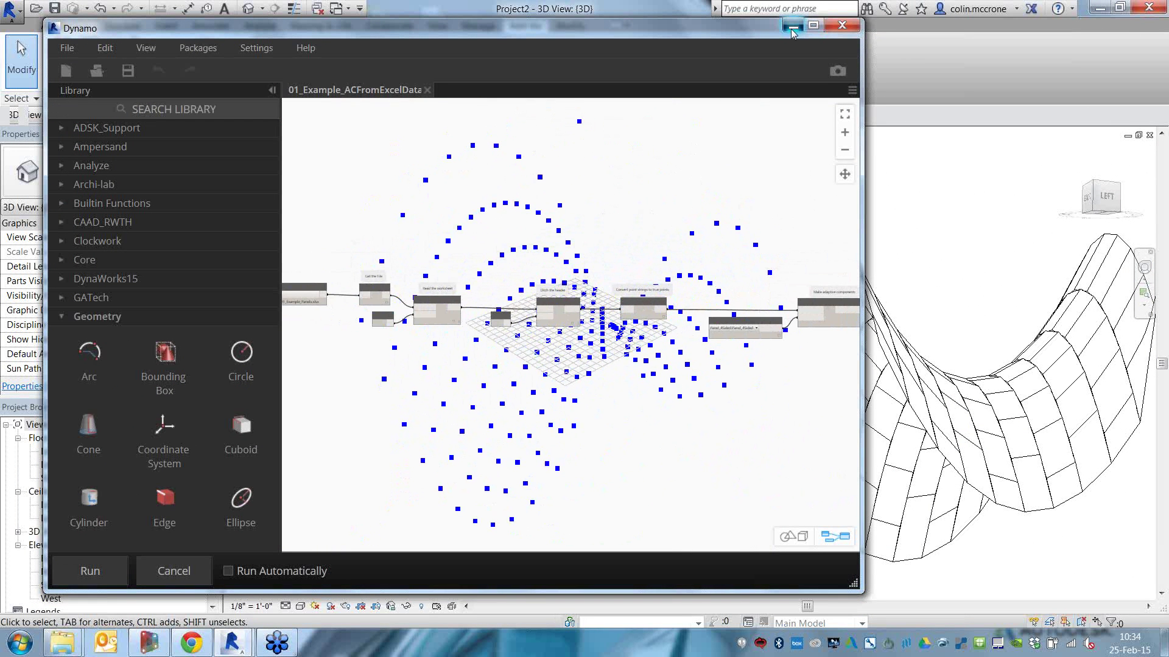
- Minimize the open windows down to the desktop, move the 04 Moving Data folder window aside, and switch to the Dynamo window with packCirclesAlongCurve.dyn
{"action": "left_click", "coordinate": [792, 28]}
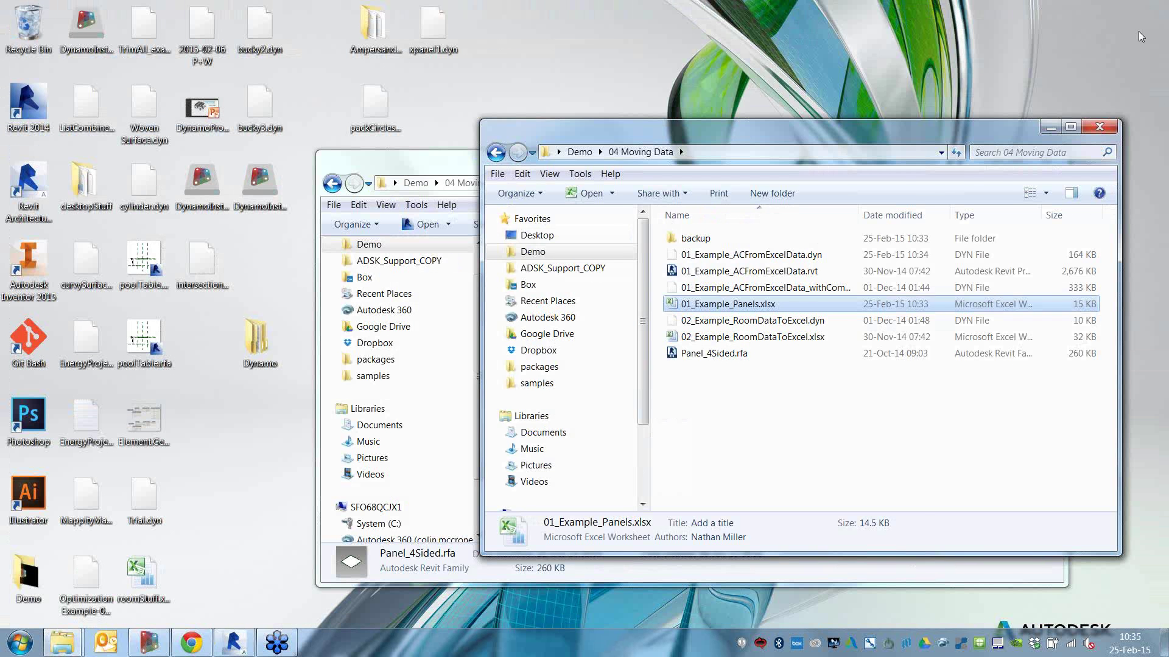
{"action": "left_click_drag", "start_coordinate": [1120, 122], "coordinate": [973, 125]}
{"action": "left_click_drag", "start_coordinate": [798, 116], "coordinate": [719, 66]}
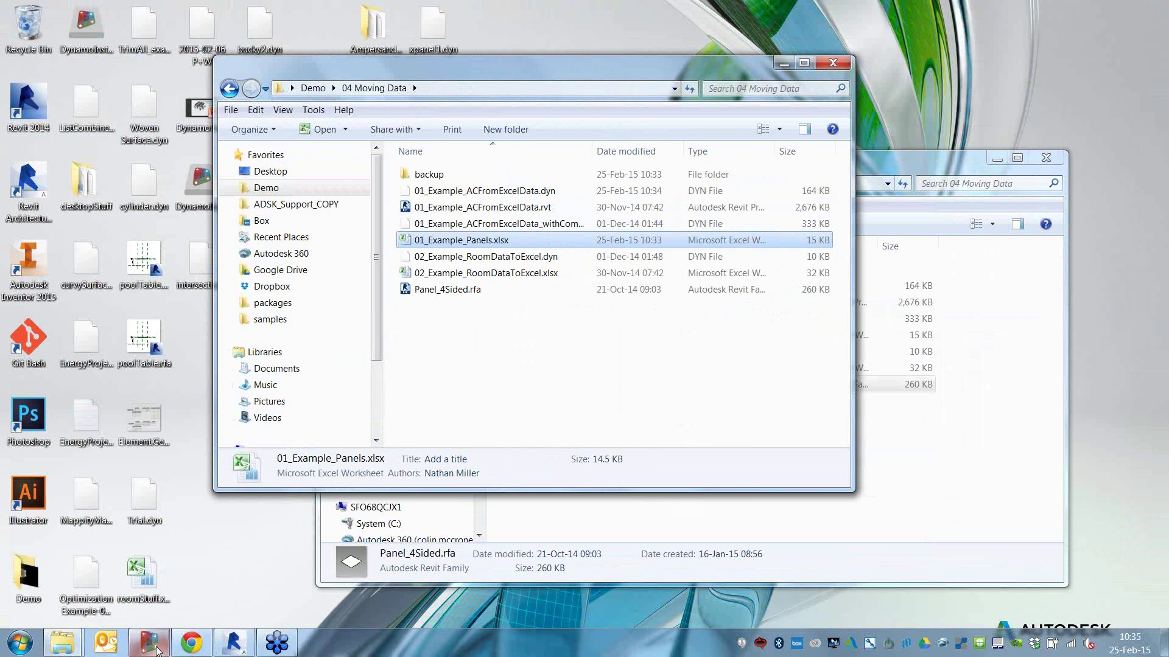
{"action": "left_click", "coordinate": [156, 650]}
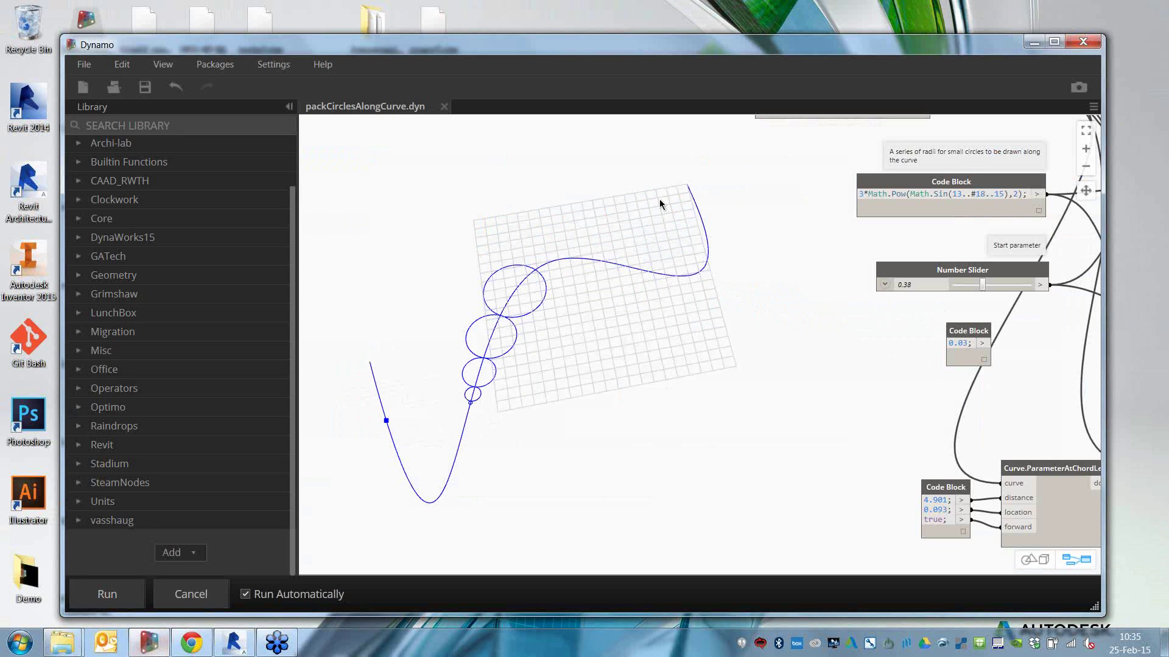
{"action": "left_click_drag", "start_coordinate": [655, 52], "coordinate": [646, 31]}
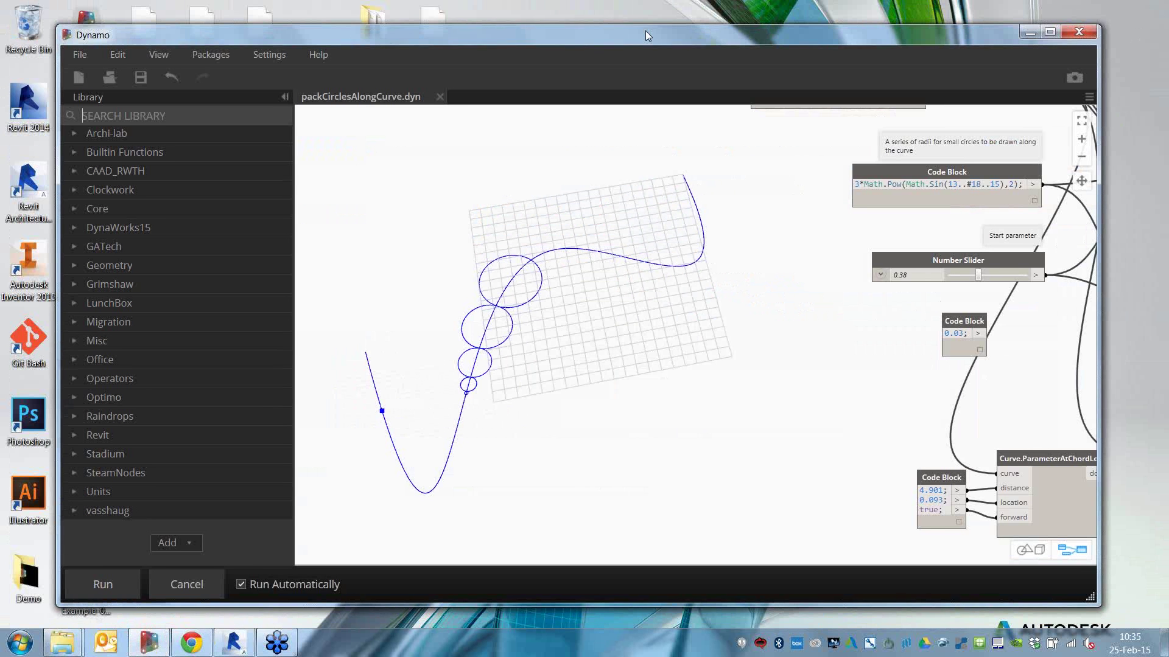